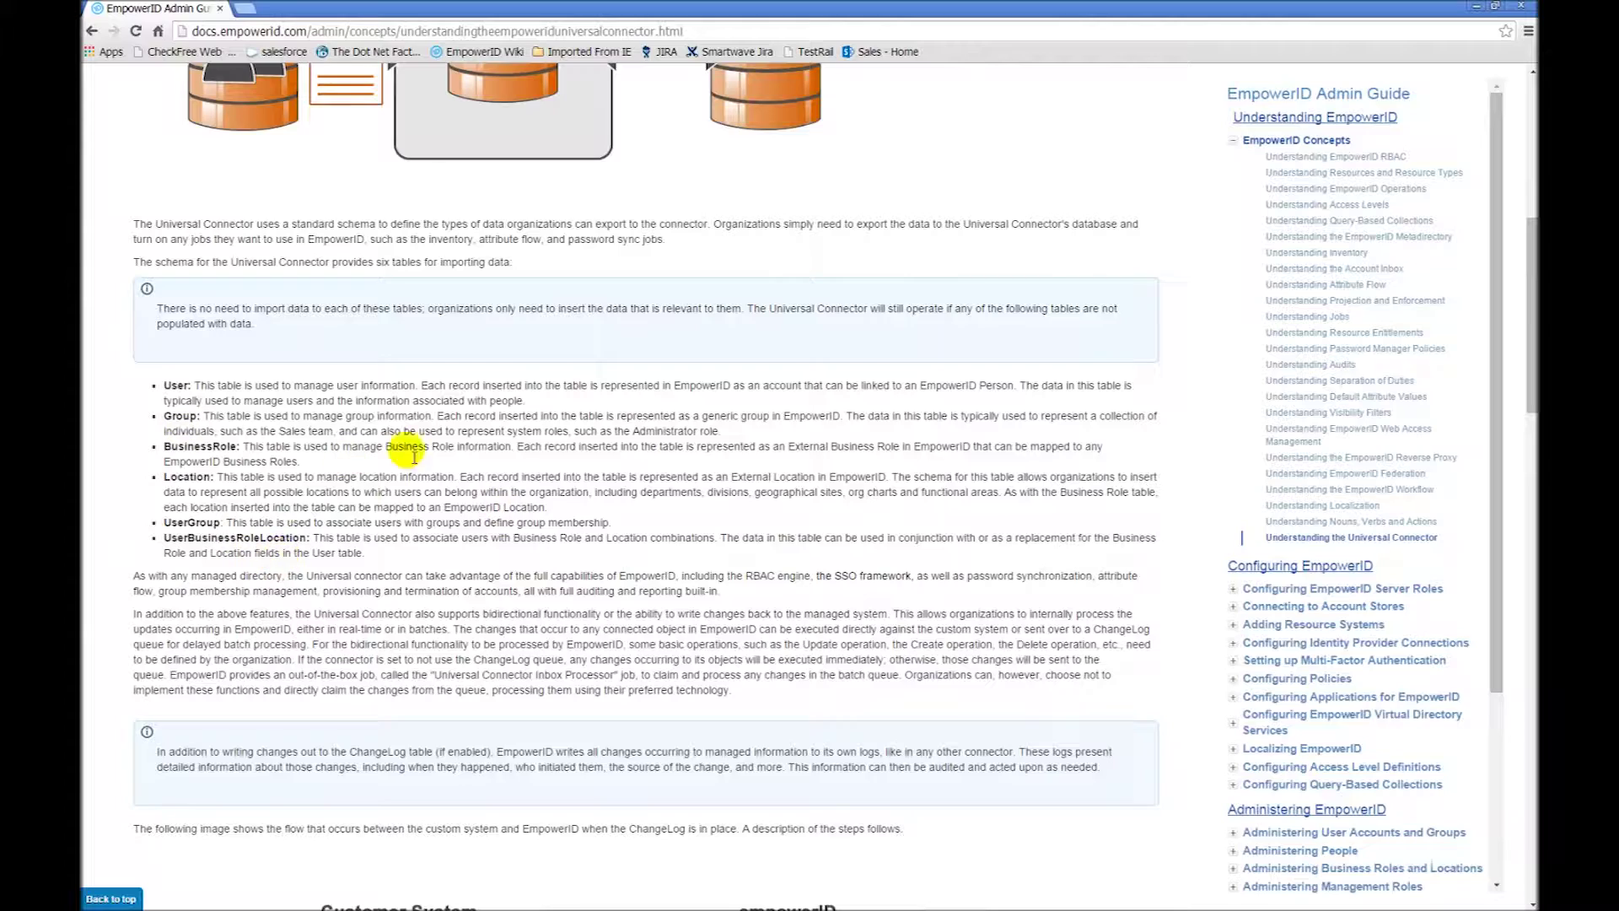
- Read through the Universal Connector concepts topic, covering the import tables, ChangeLog flow diagram and account processing description
scroll(928, 518, "down", 7)
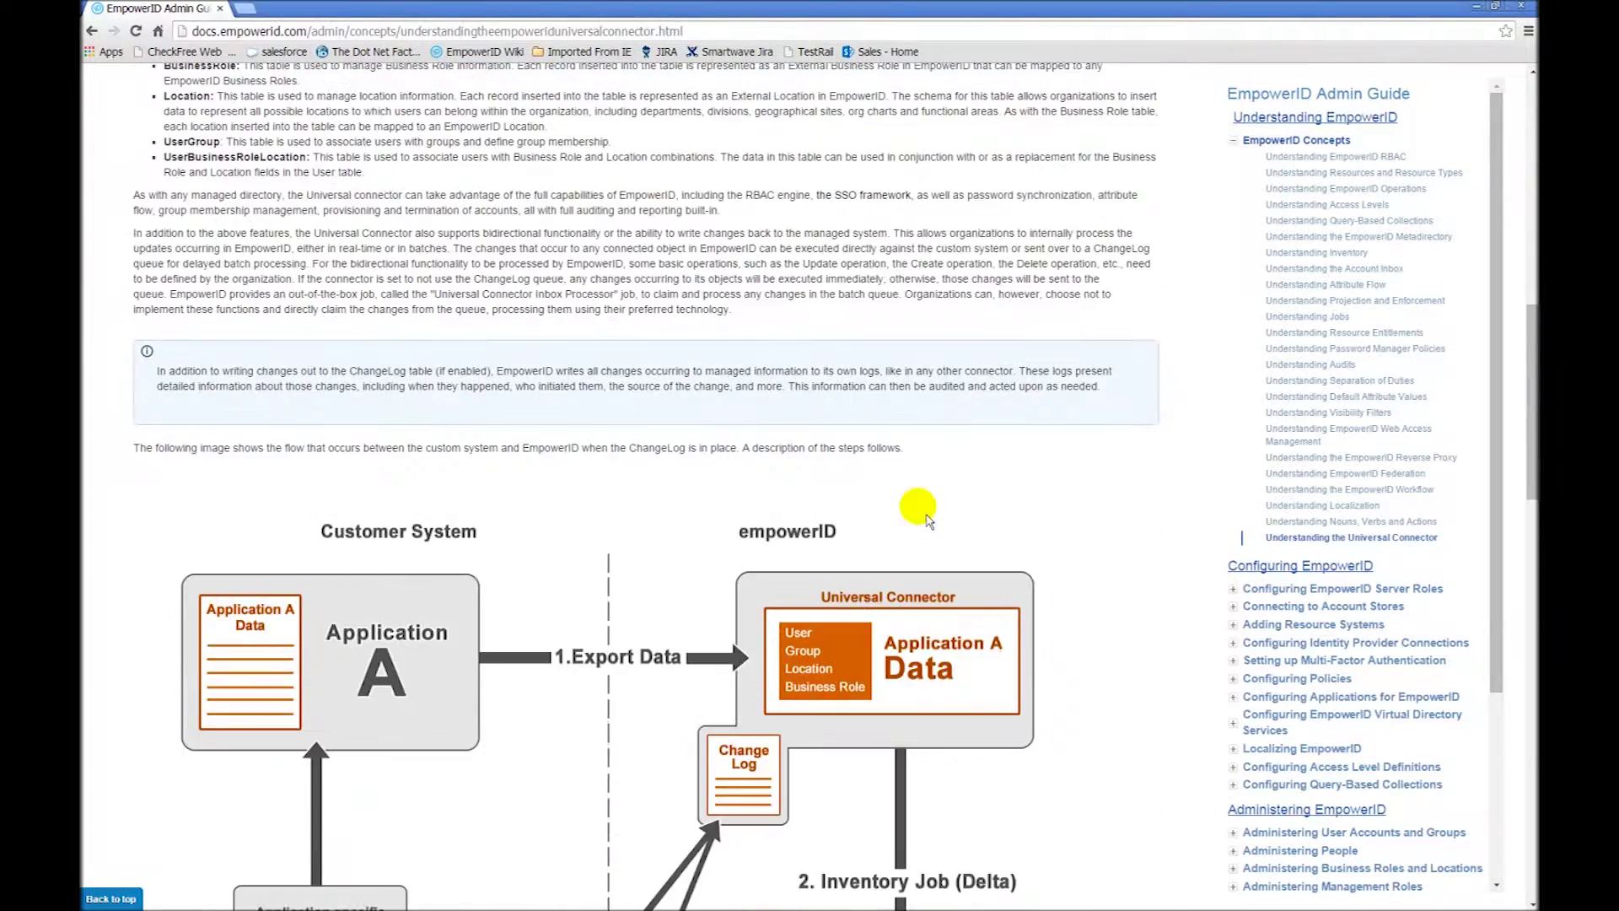
scroll(1070, 548, "down", 3)
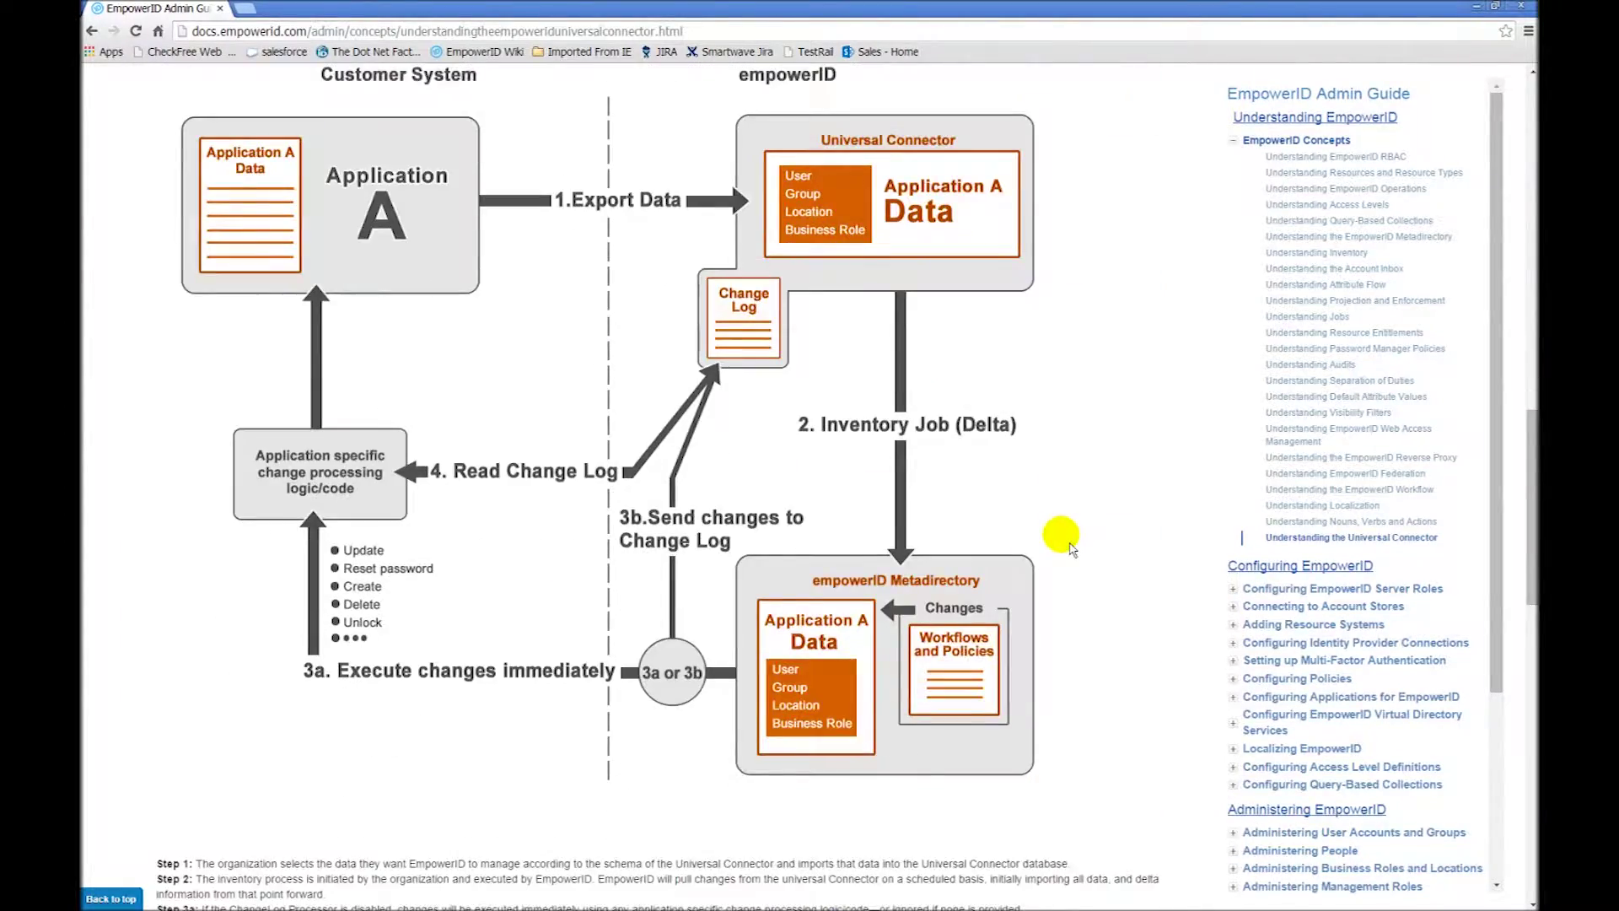
scroll(1069, 548, "down", 6)
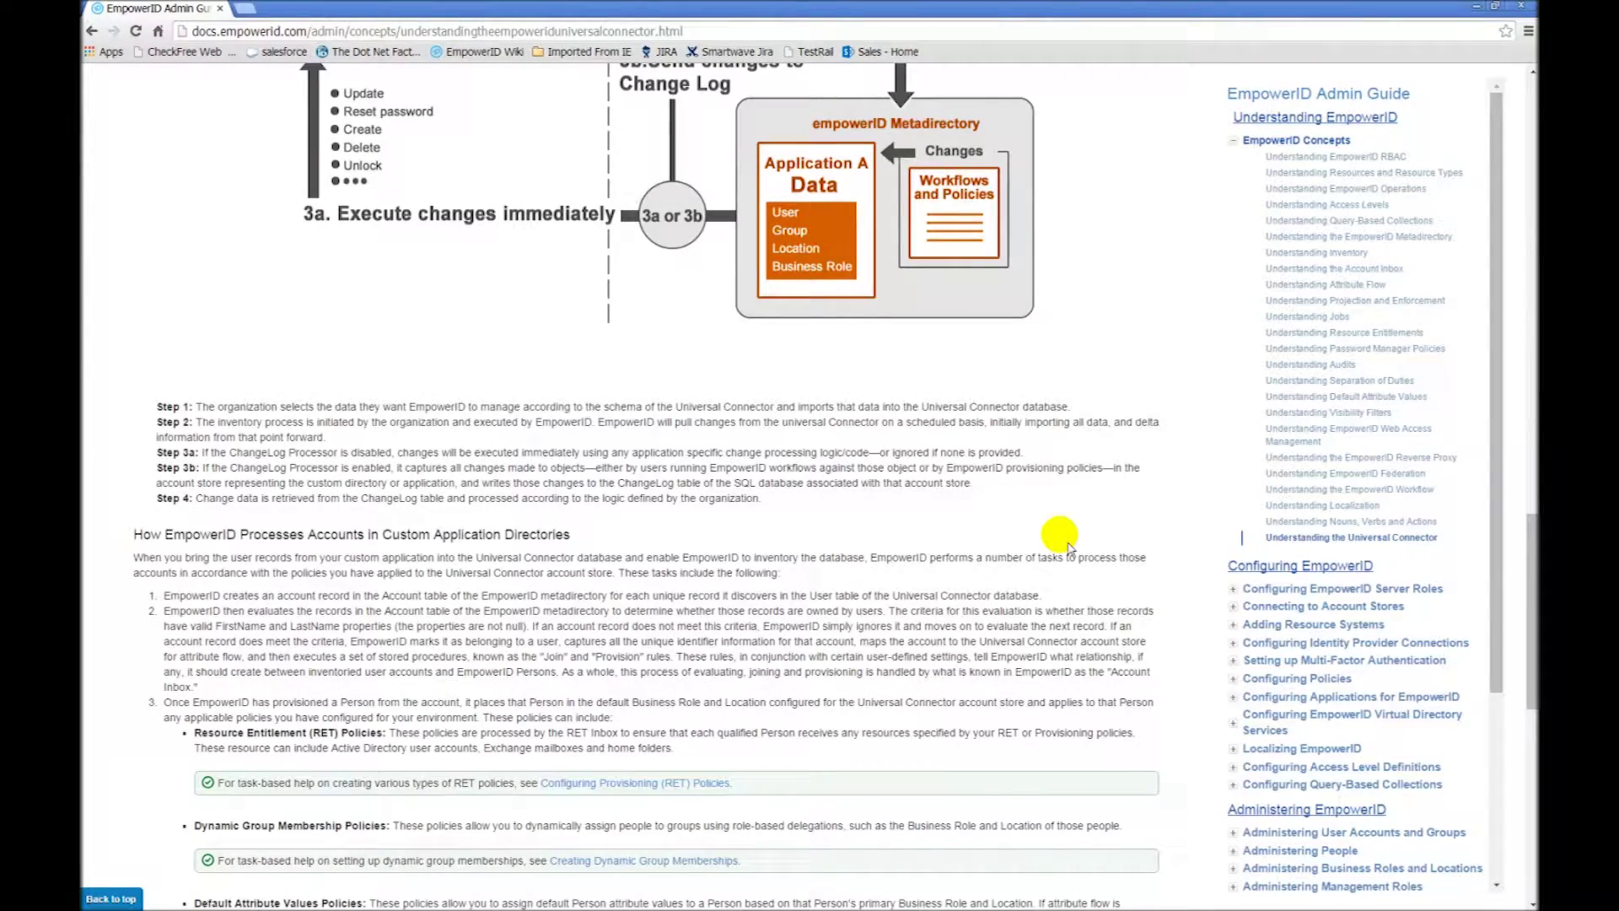
scroll(1070, 548, "down", 7)
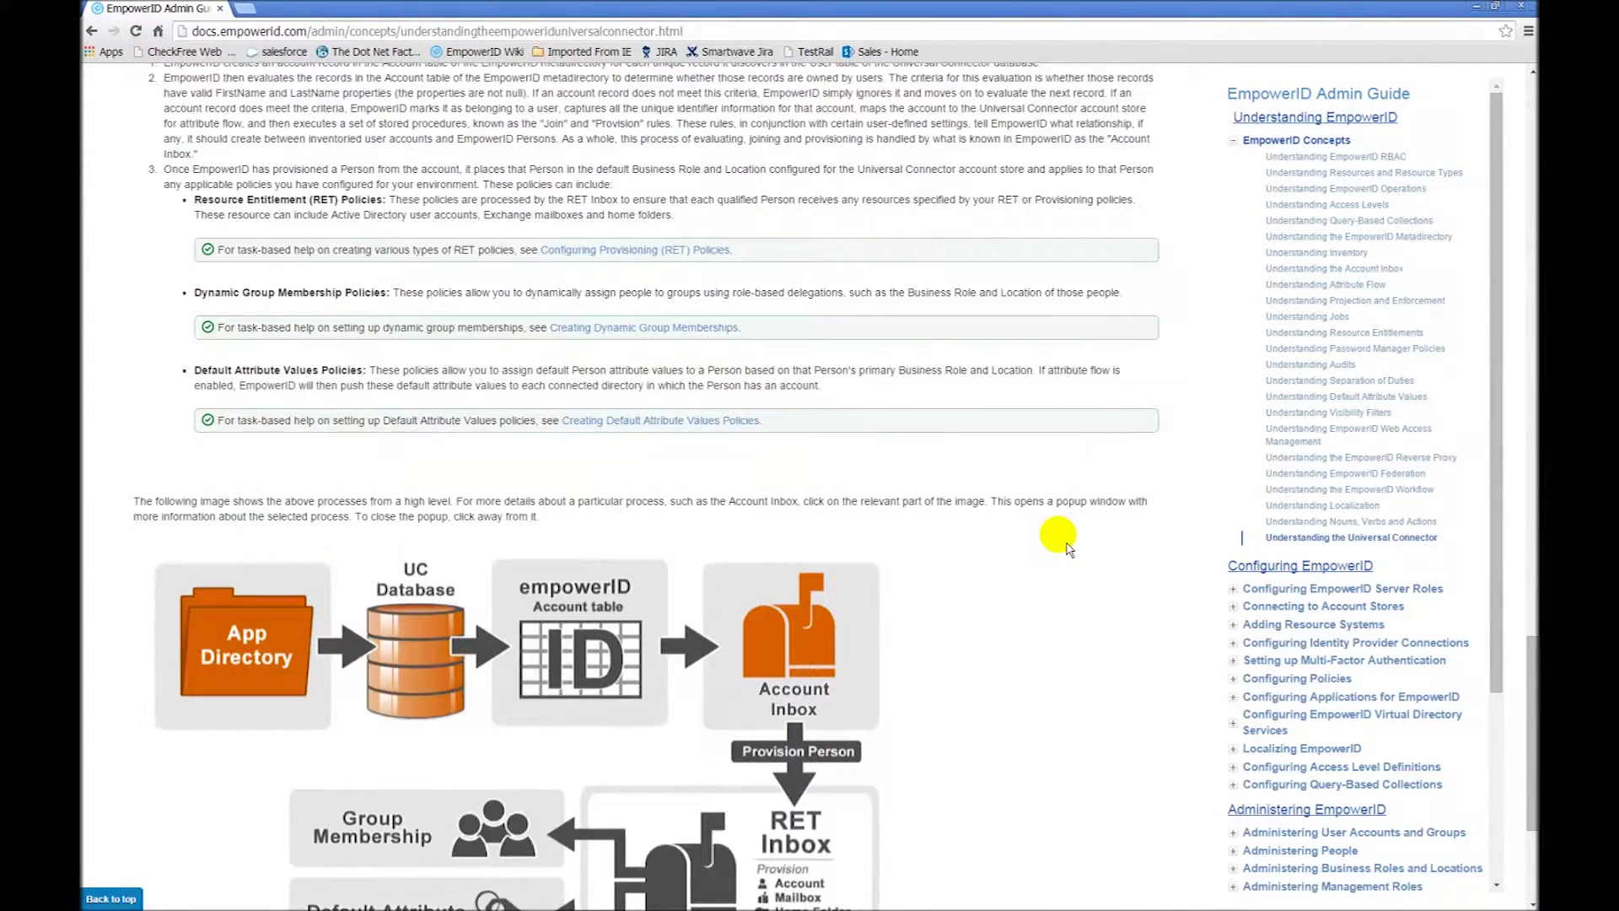
scroll(1069, 548, "down", 4)
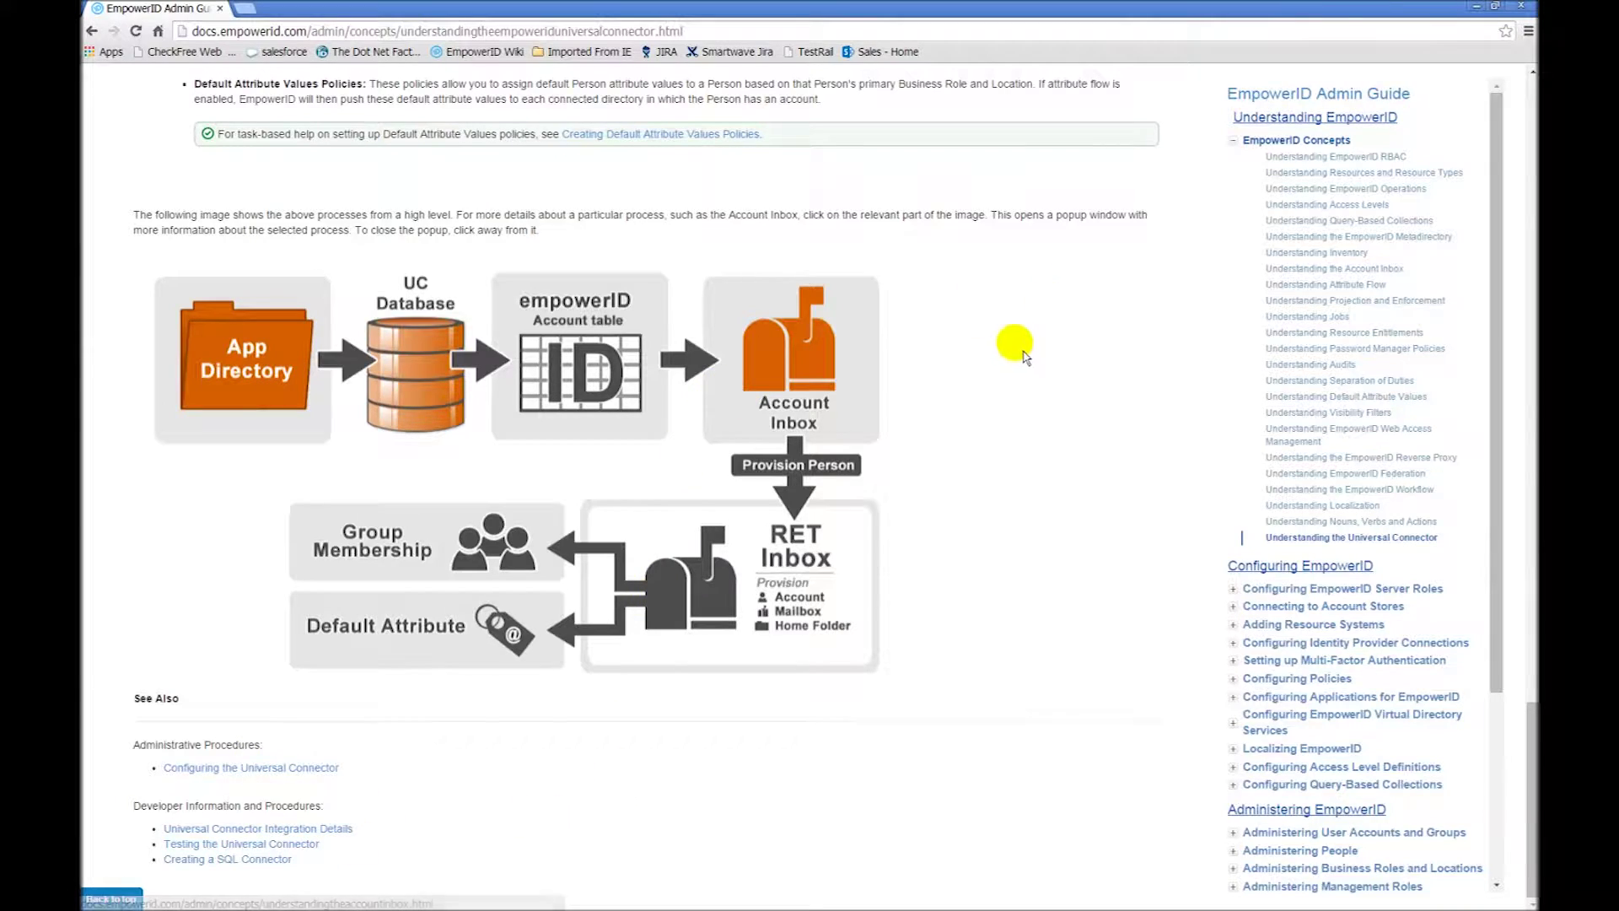
- Open the Connecting to Universal Connector Directories topic under Connecting to Account Stores in the Administration Guide
scroll(1038, 342, "up", 15)
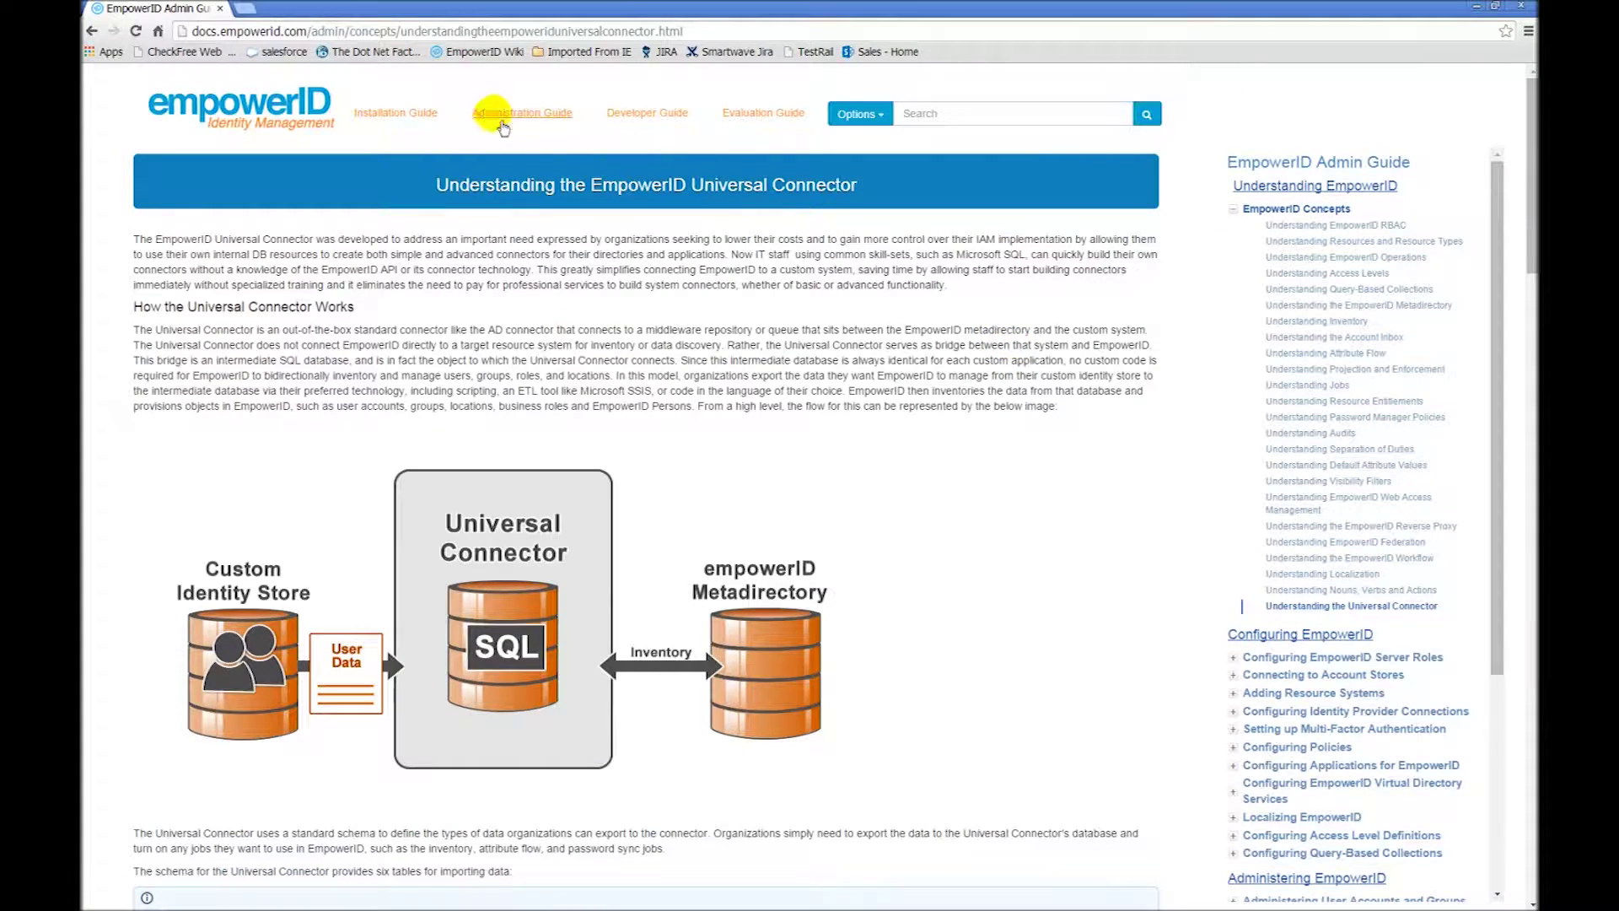
left_click(496, 122)
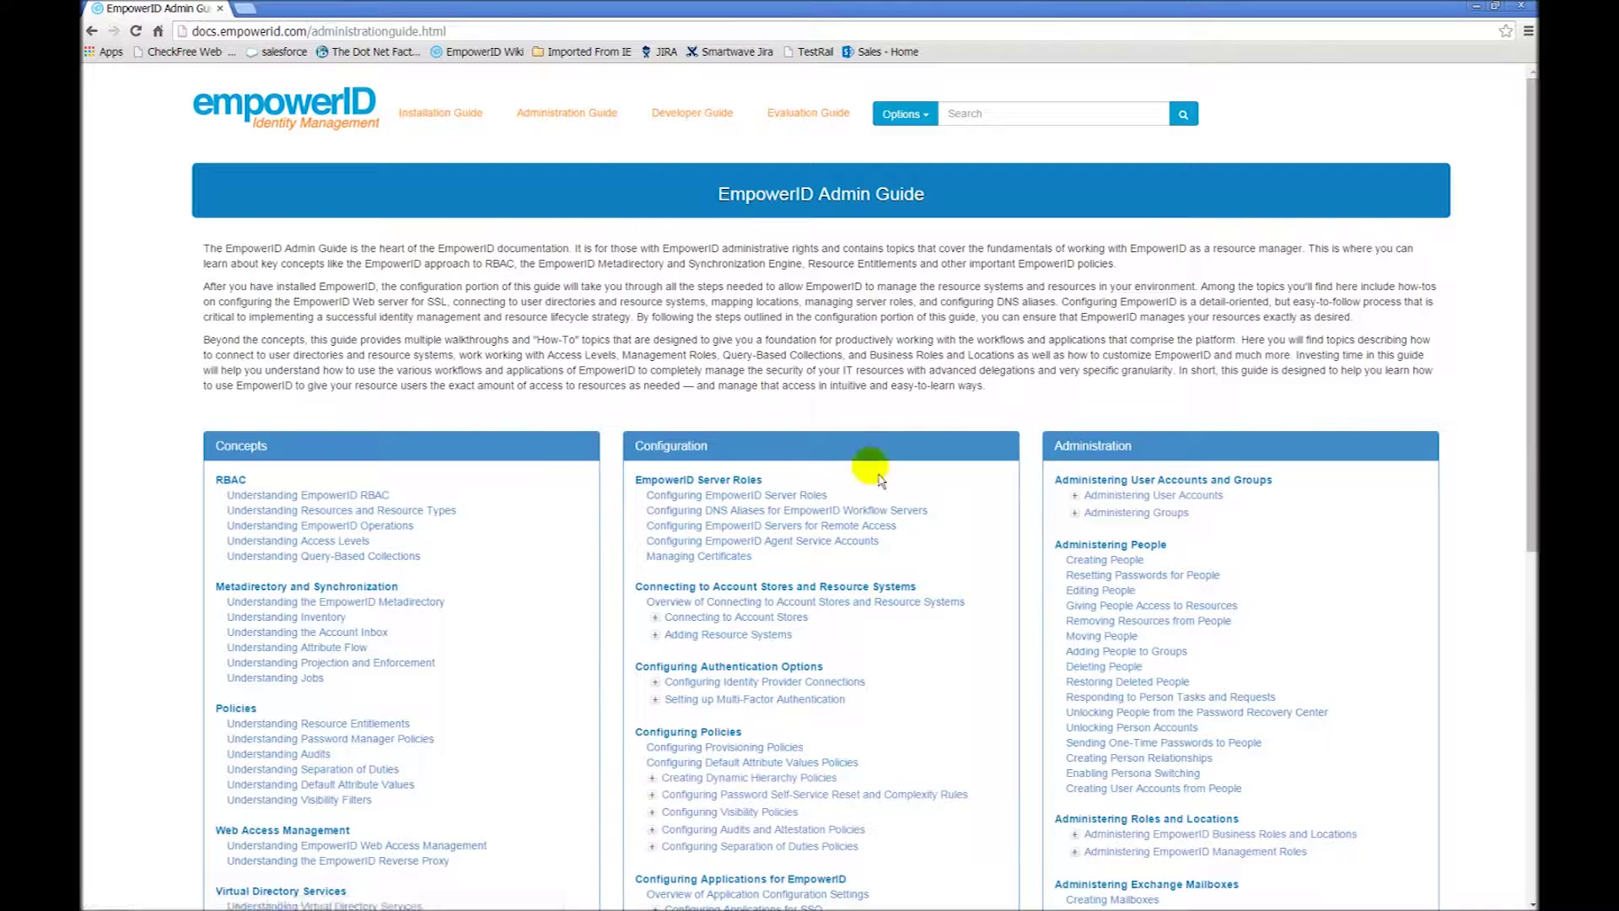
scroll(985, 497, "down", 2)
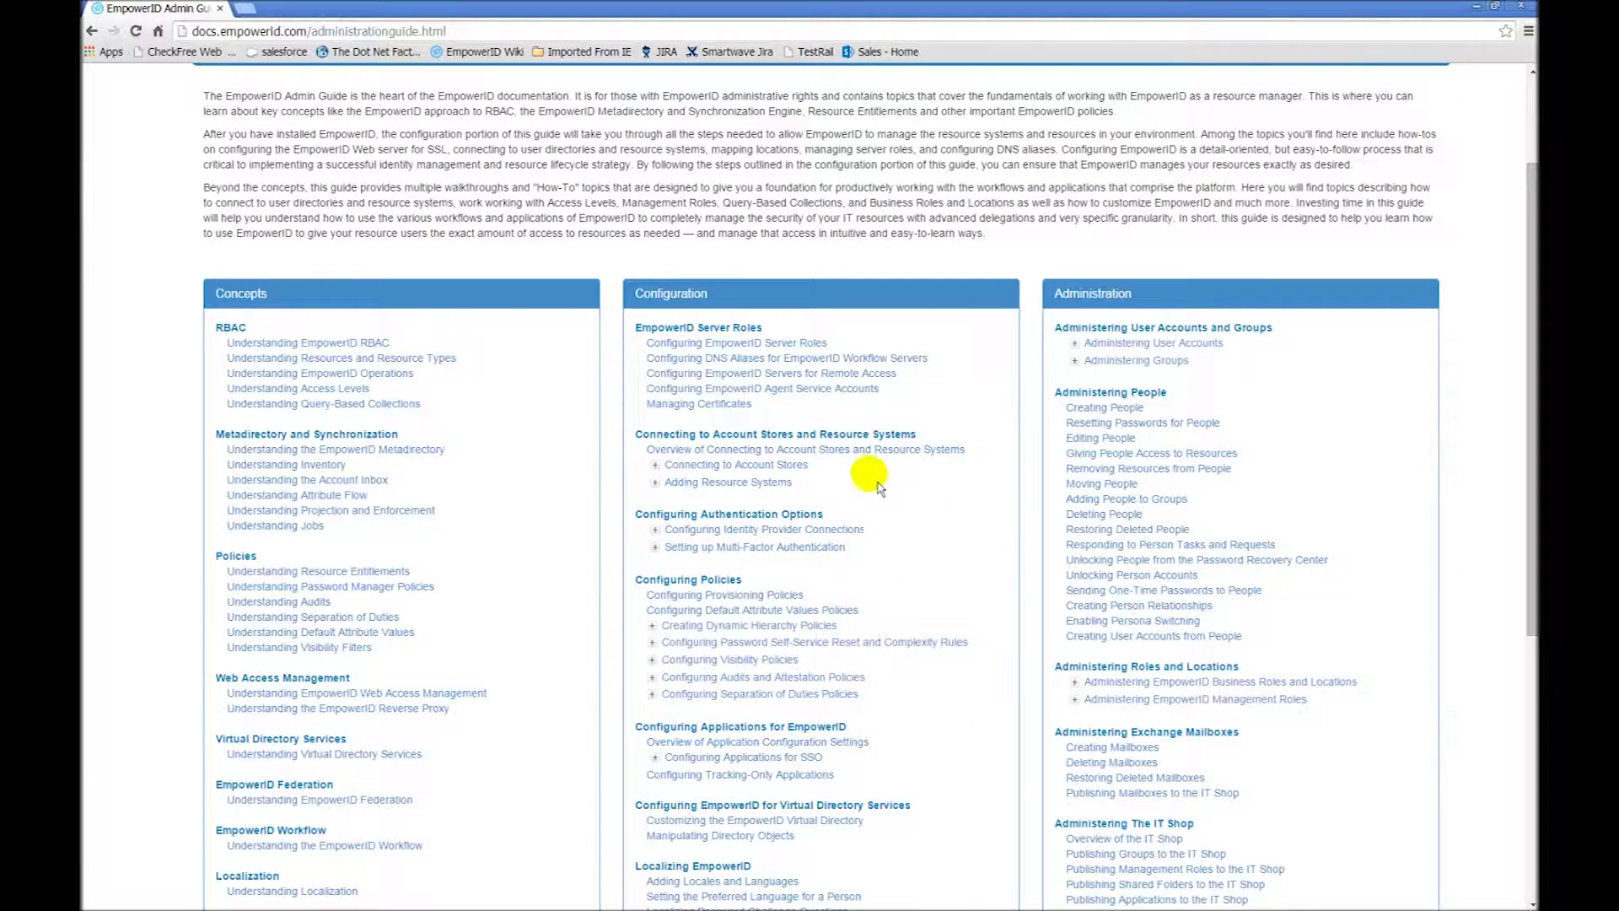
left_click(657, 468)
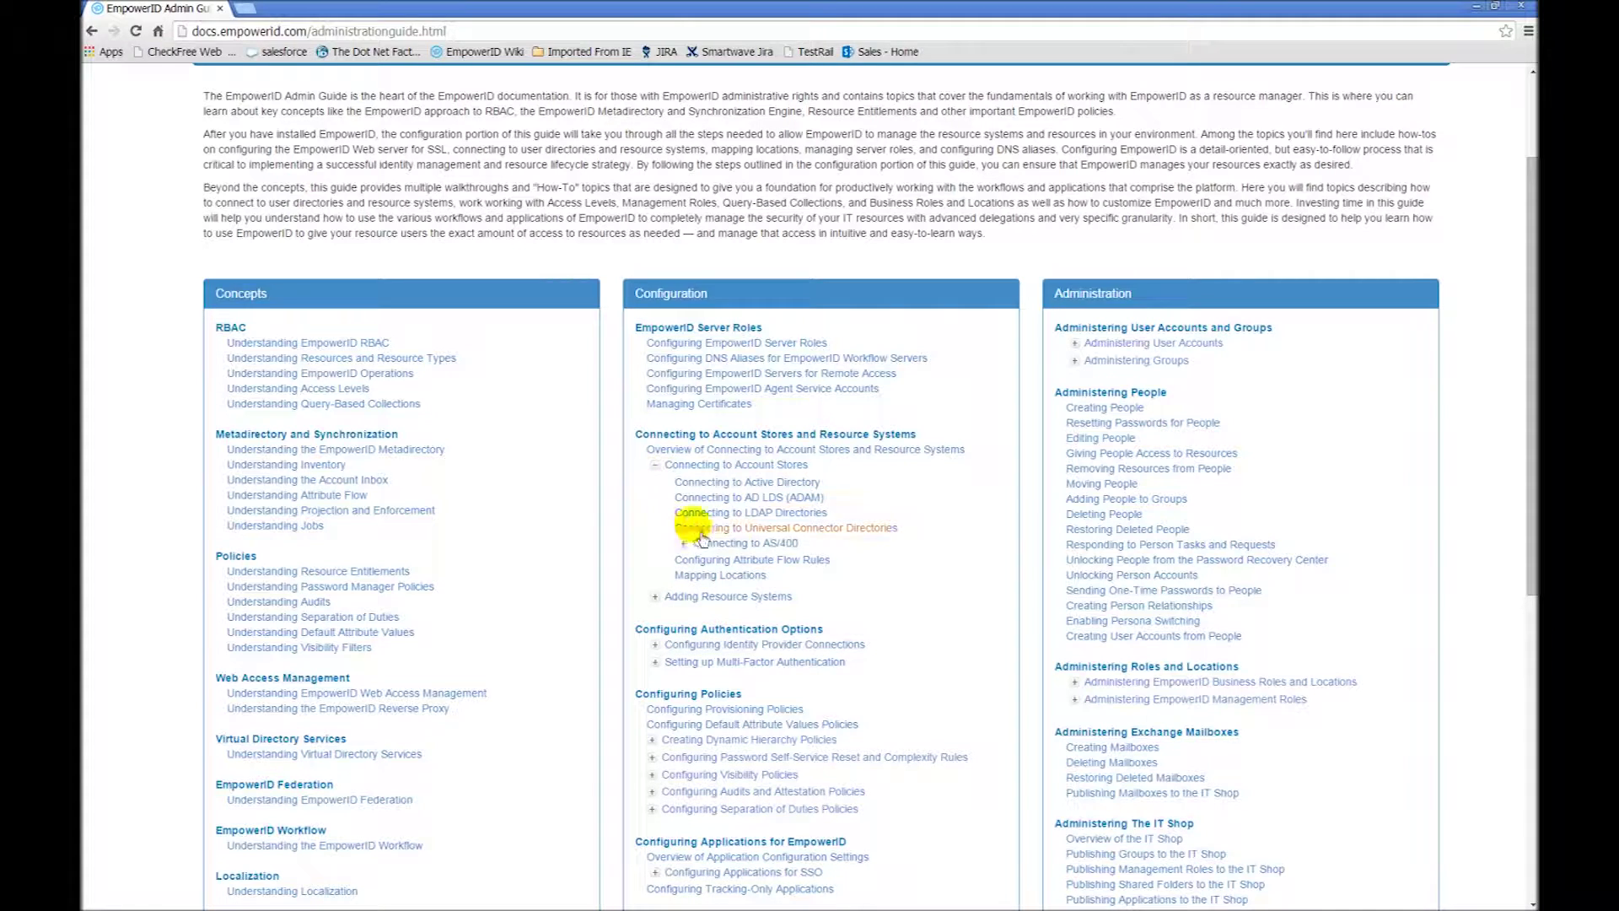
left_click(818, 532)
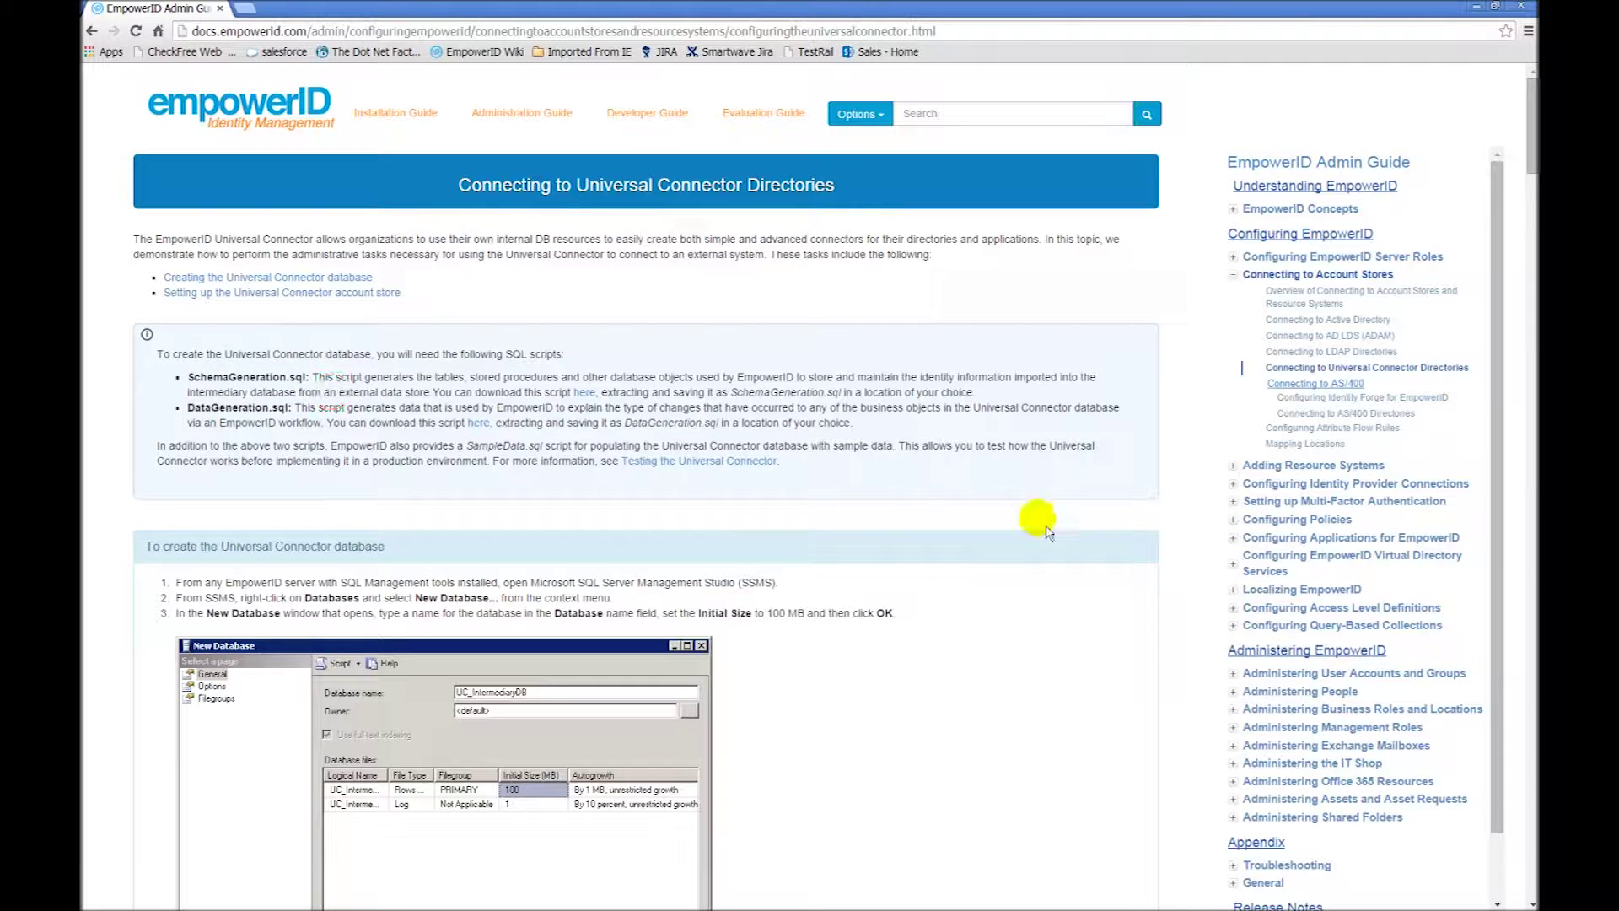
- Review the instructions for creating the Universal Connector database and setting up its account store, through the inventory settings
scroll(1021, 527, "down", 3)
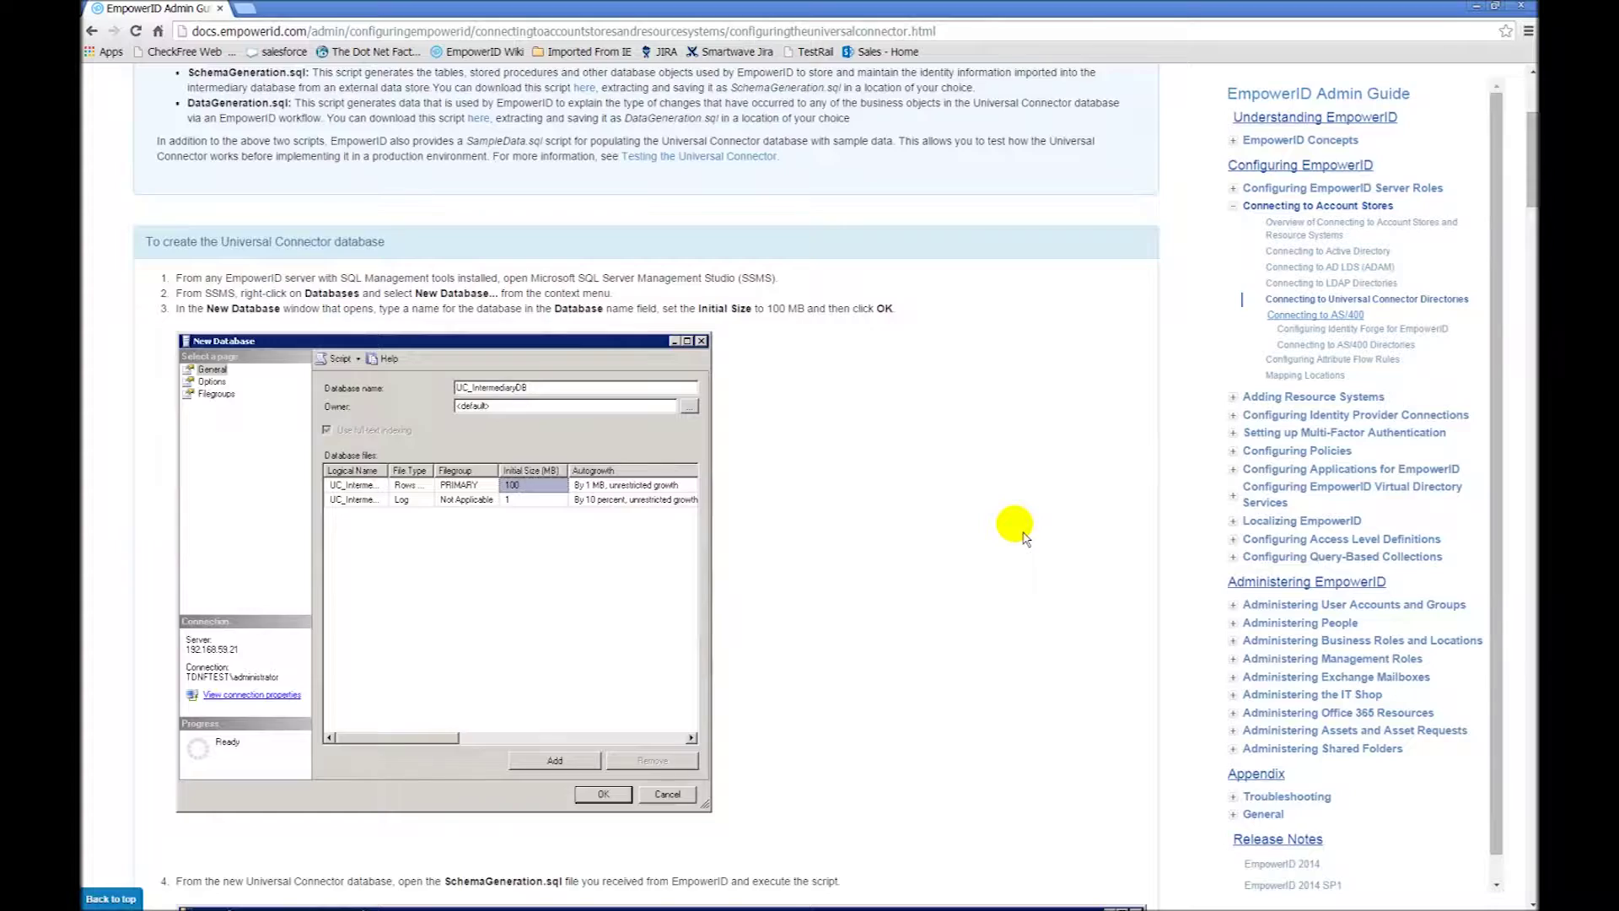
scroll(1023, 537, "down", 10)
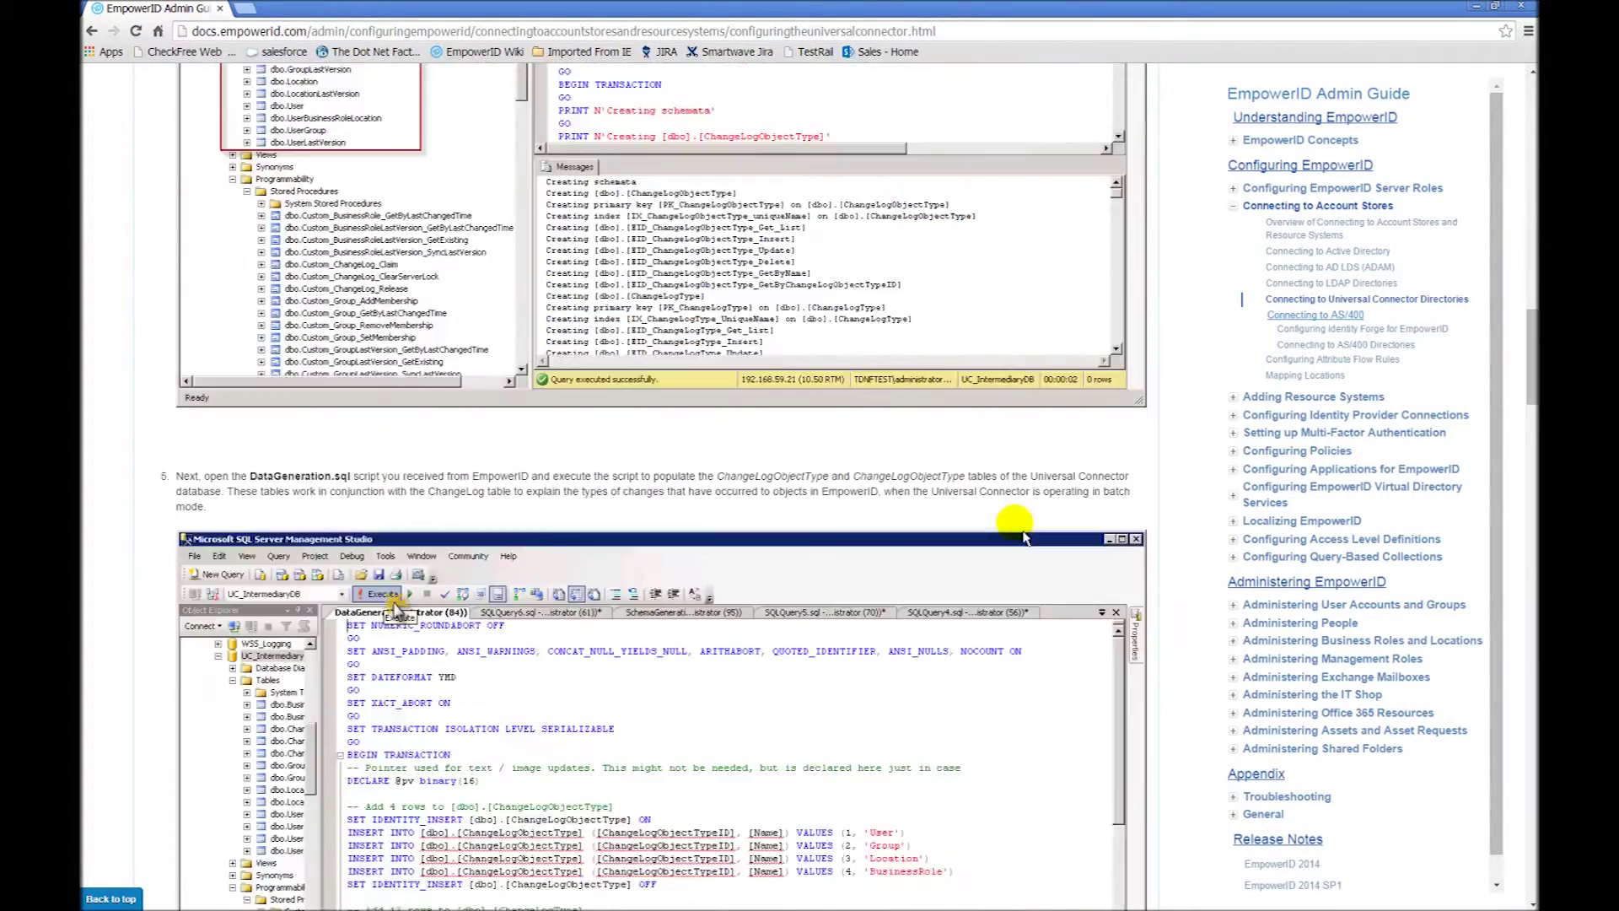
scroll(1023, 537, "down", 15)
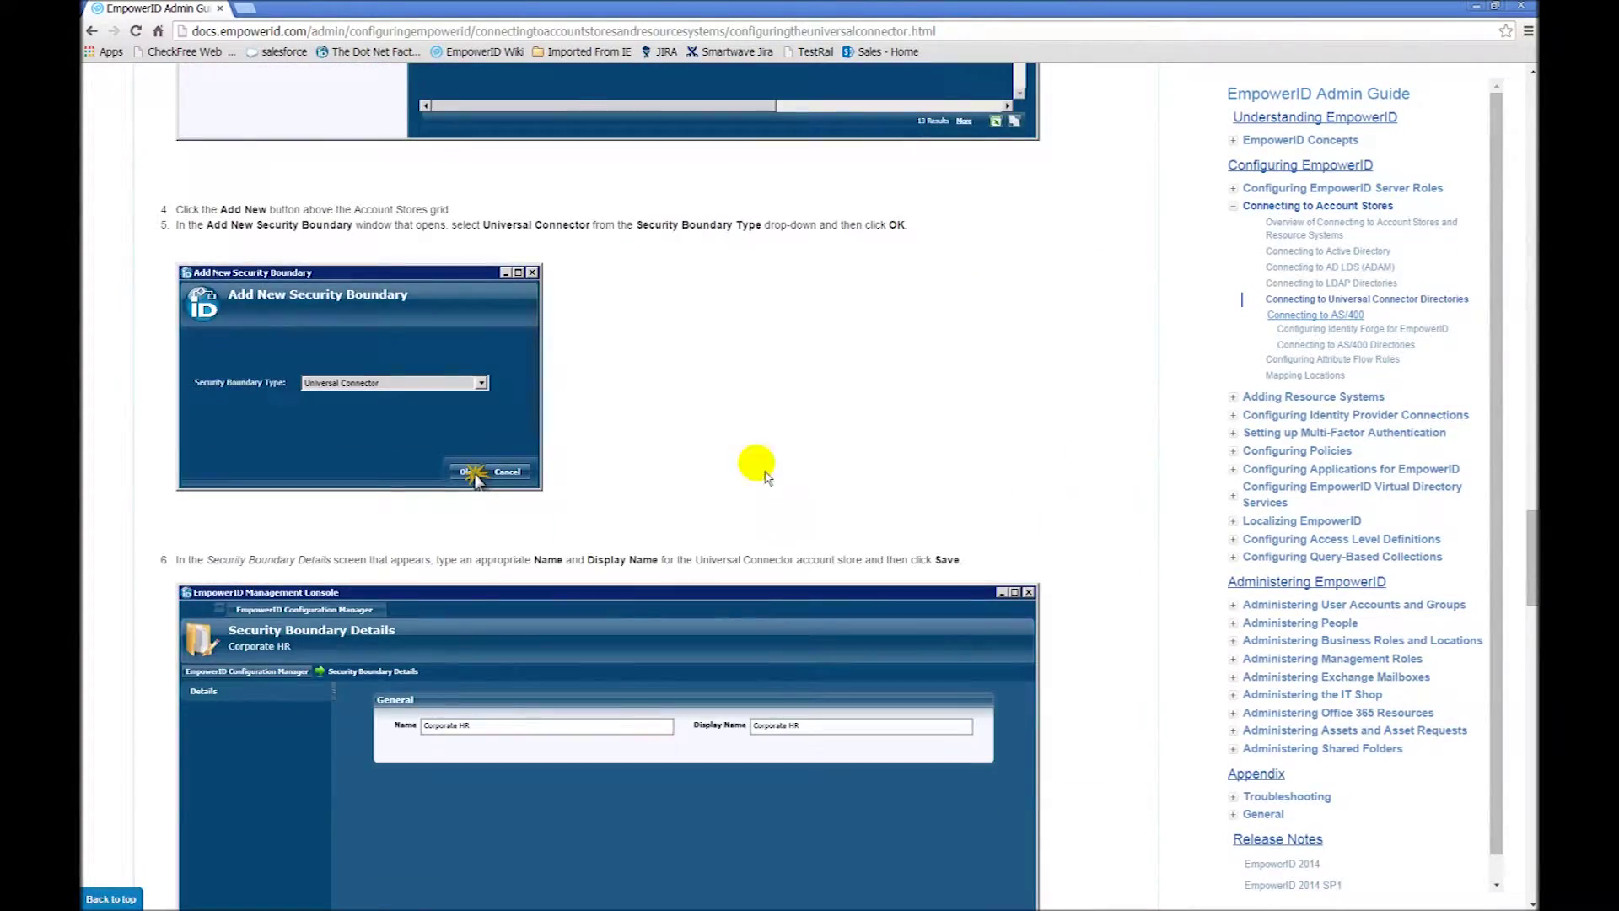
scroll(1105, 590, "down", 4)
scroll(1109, 594, "down", 4)
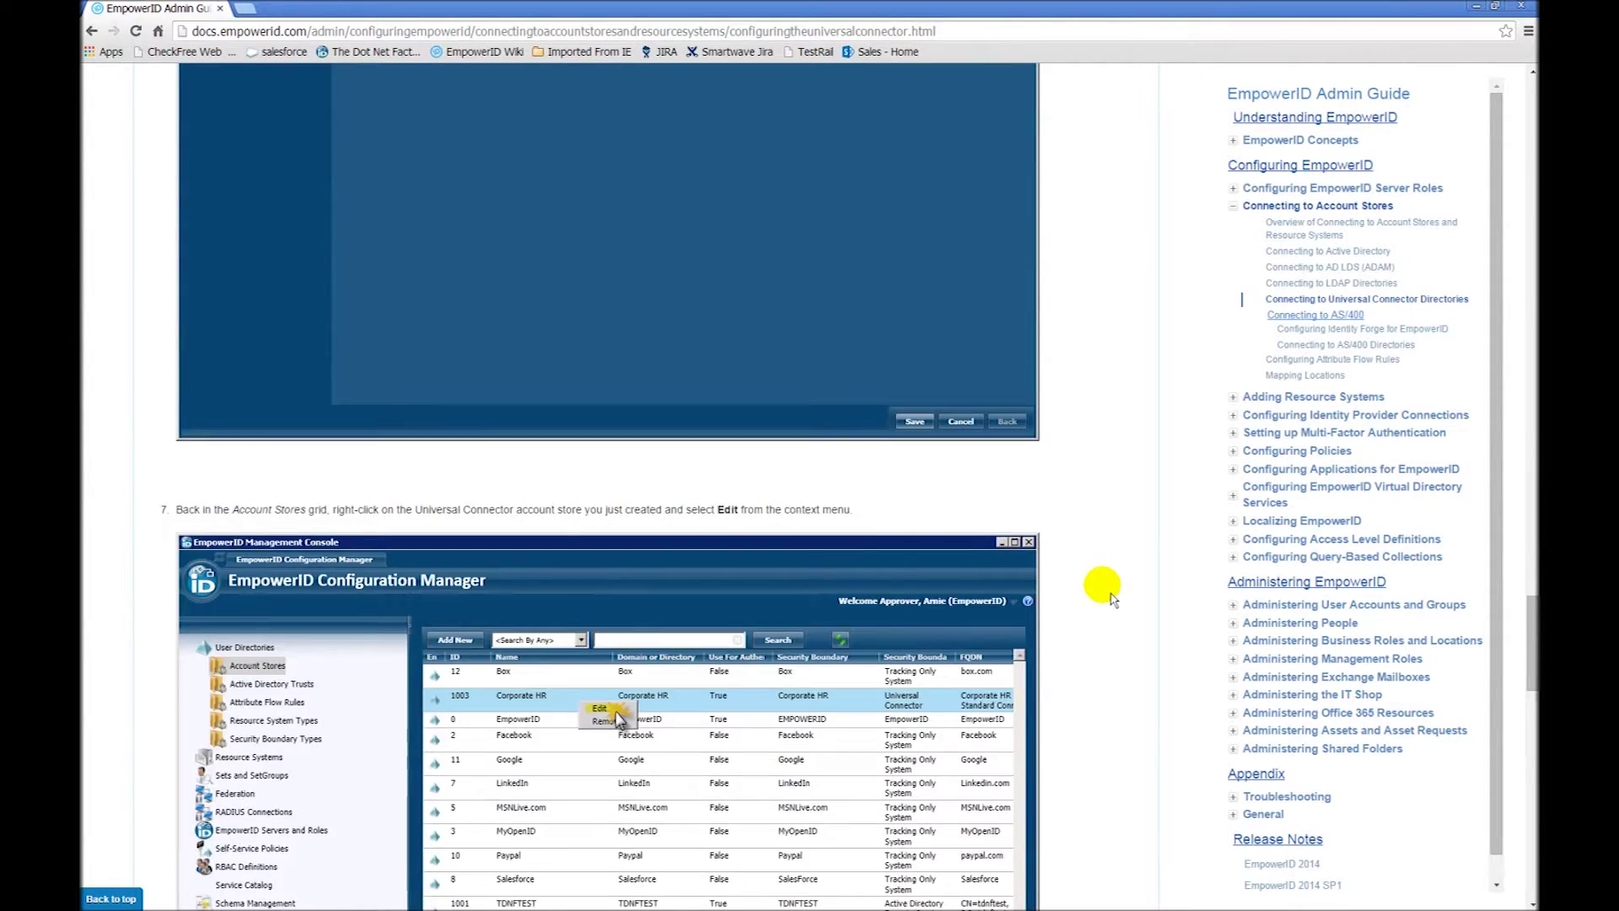
scroll(1105, 590, "down", 4)
scroll(986, 595, "down", 5)
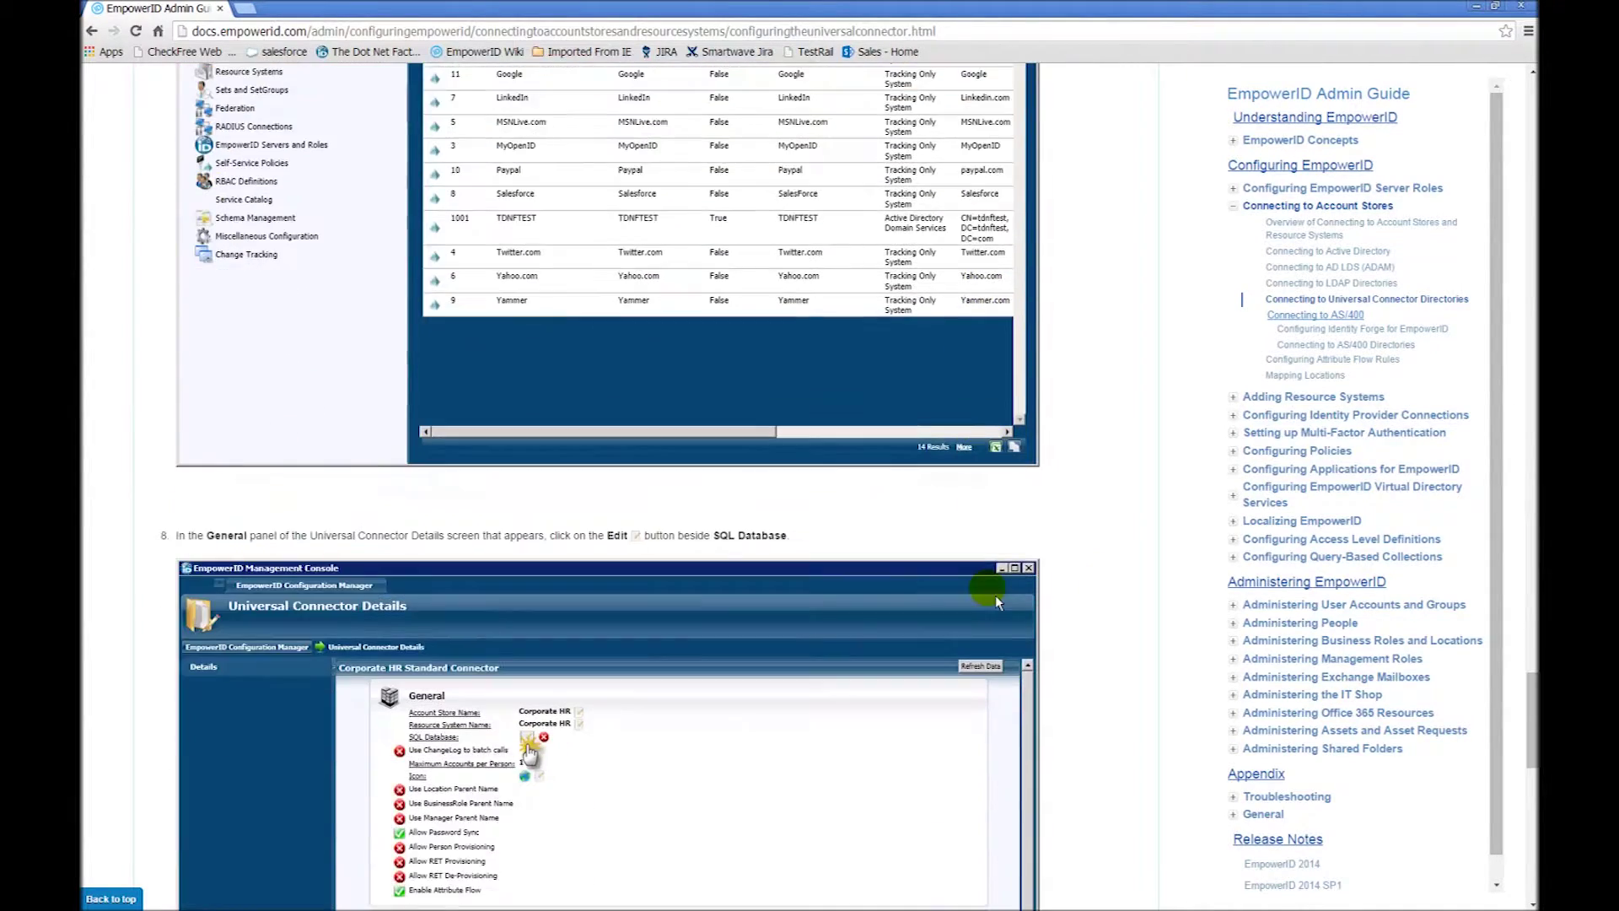
scroll(997, 600, "down", 4)
scroll(995, 599, "down", 6)
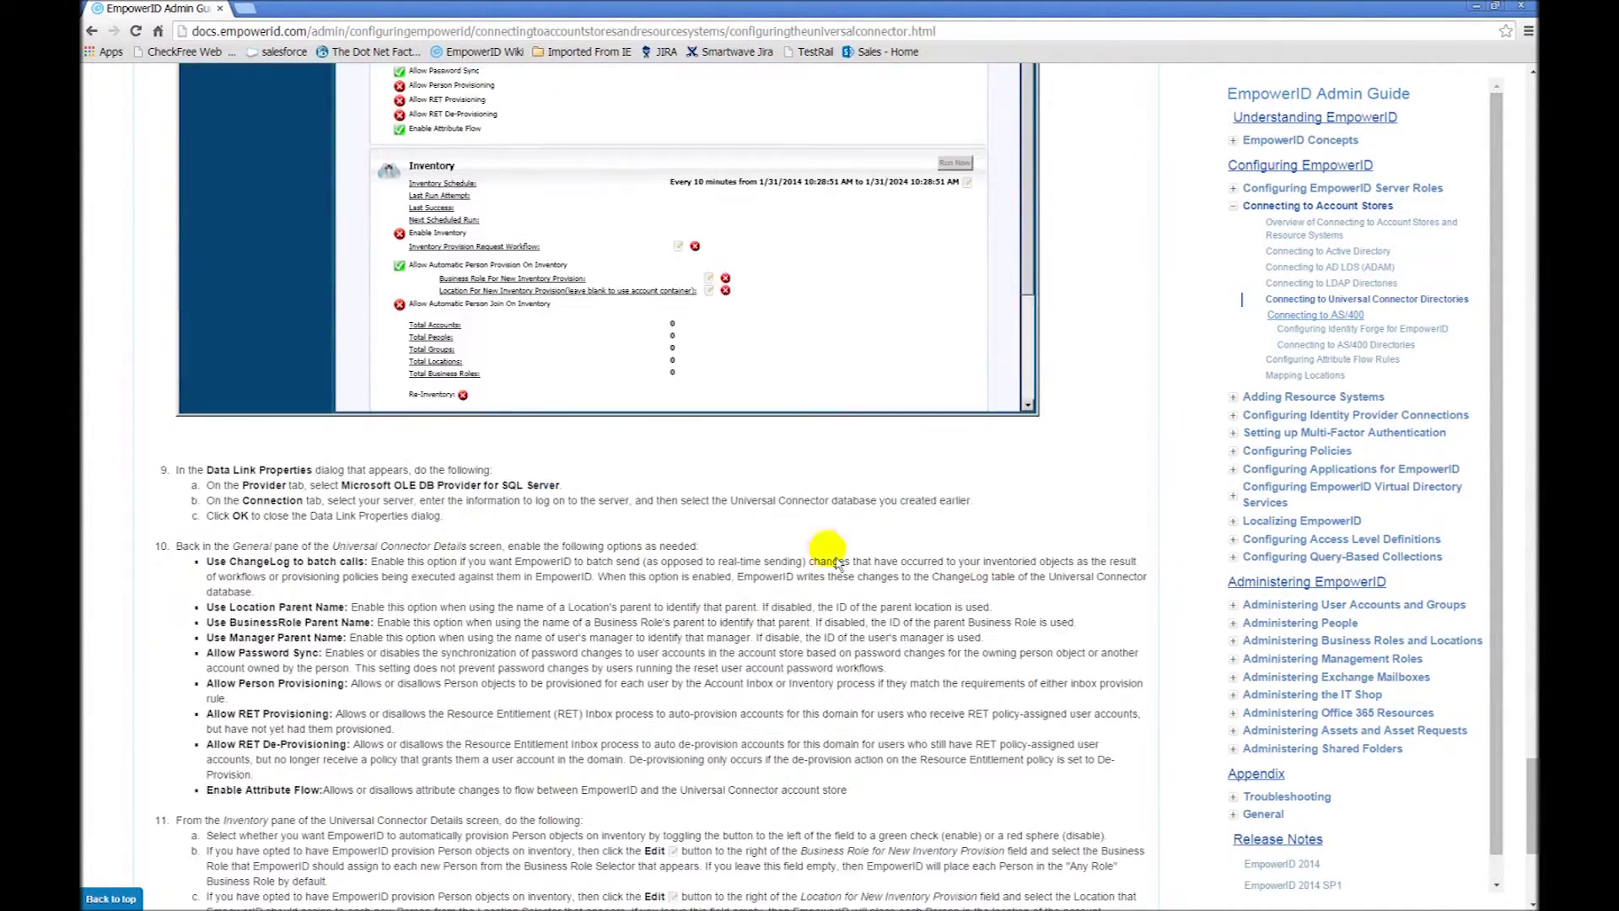
scroll(831, 690, "down", 3)
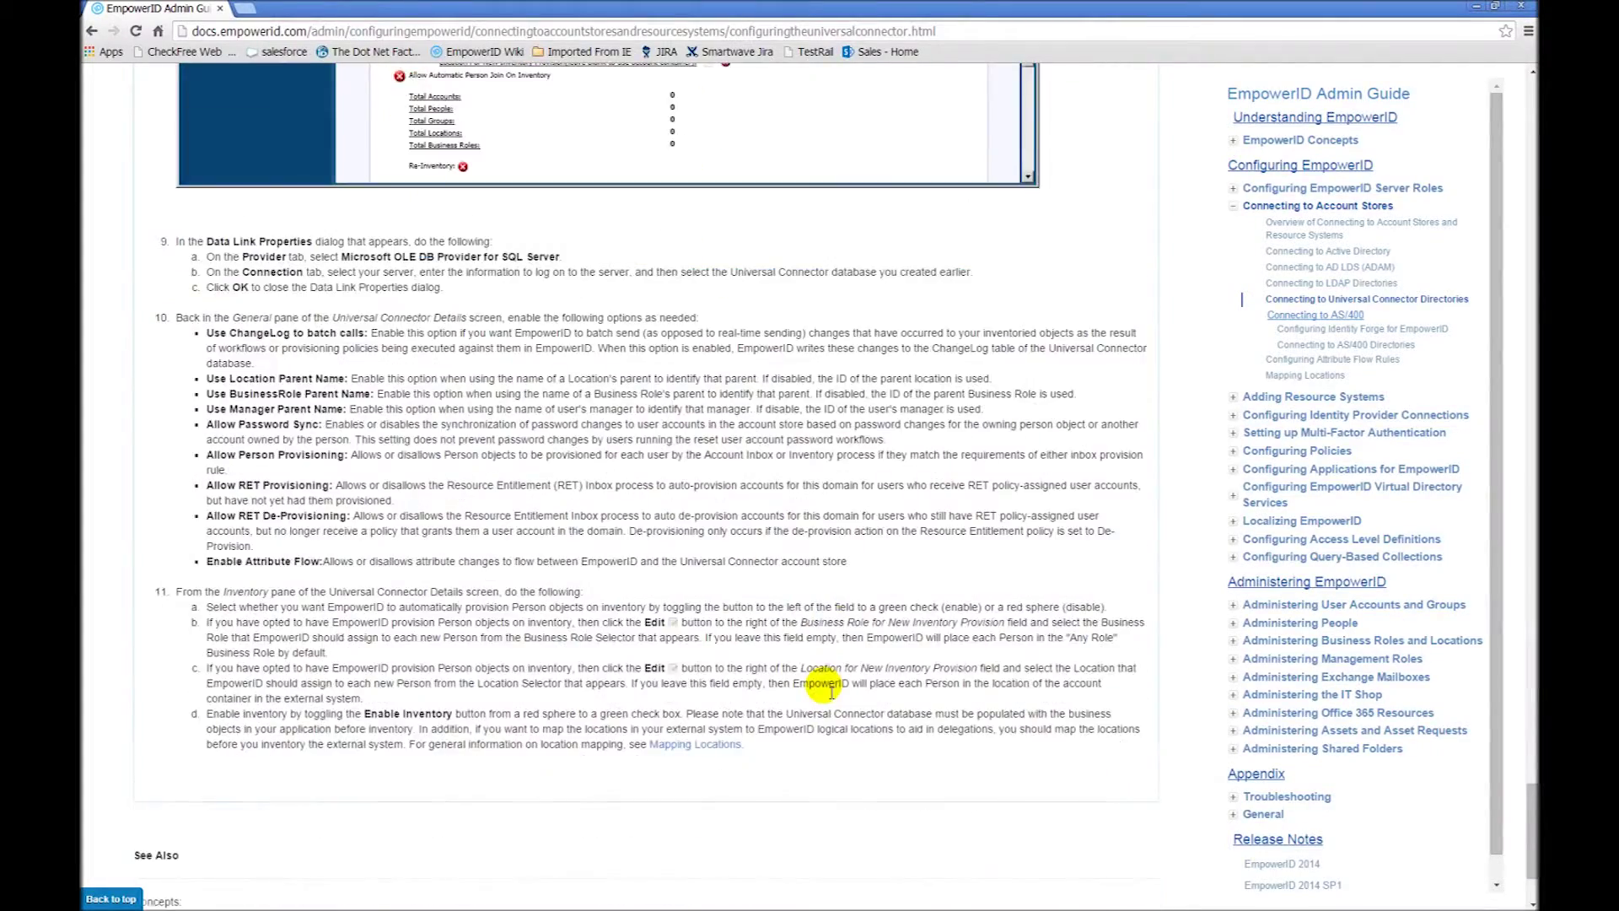
scroll(832, 690, "down", 2)
- Open the Universal Connector Integration Details topic in the Developer Guide and examine the User table's field definitions
scroll(823, 690, "up", 20)
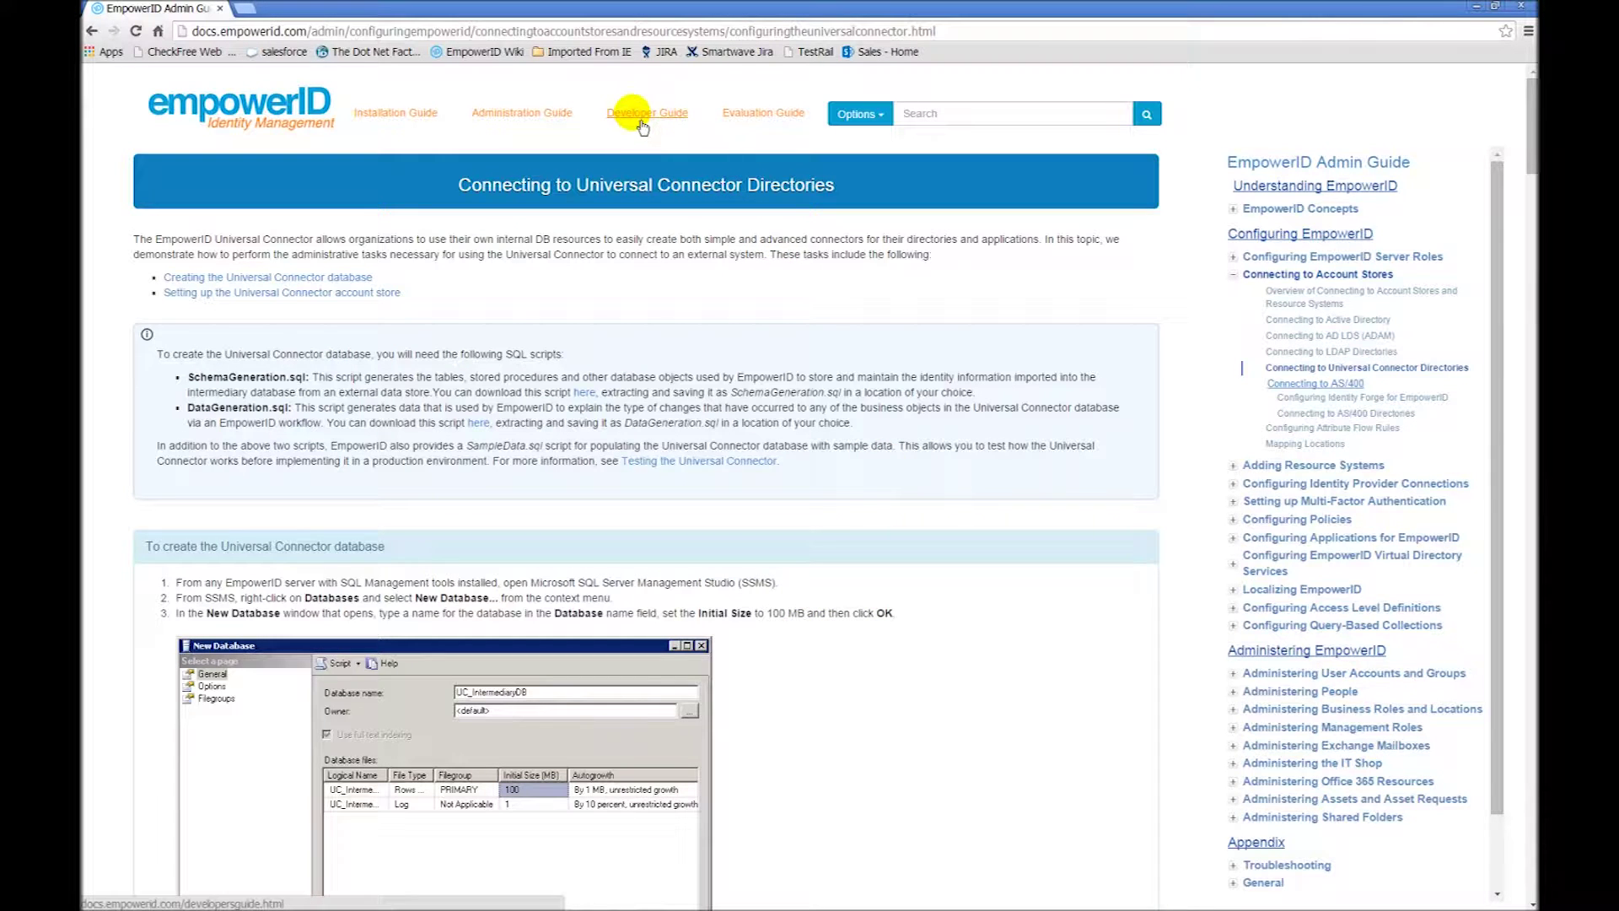
left_click(643, 125)
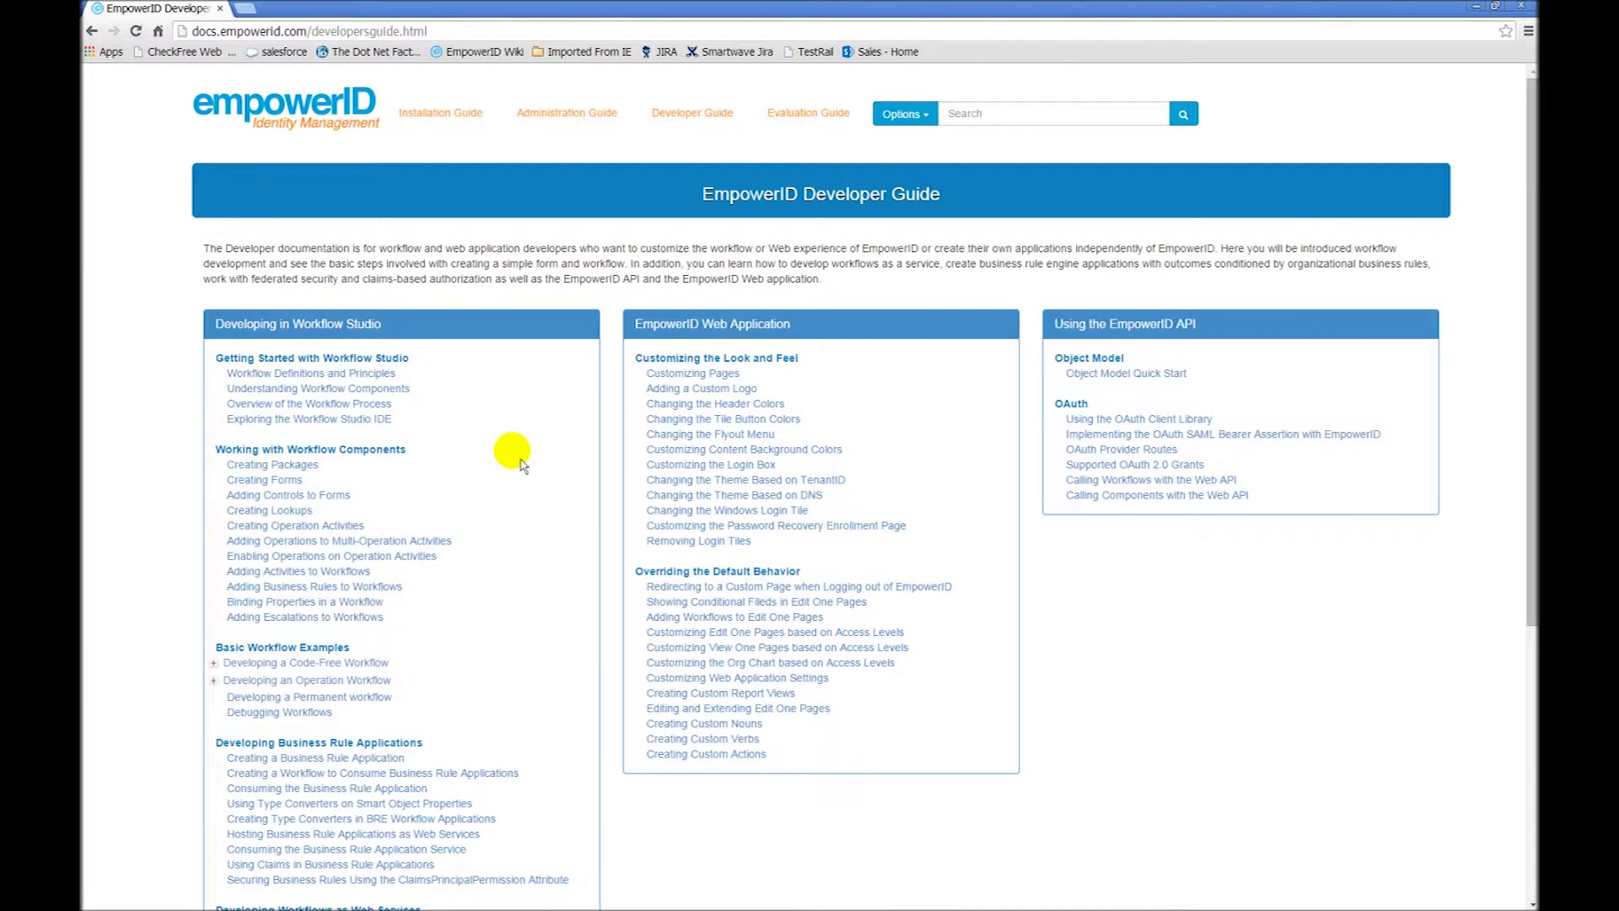
scroll(518, 462, "down", 5)
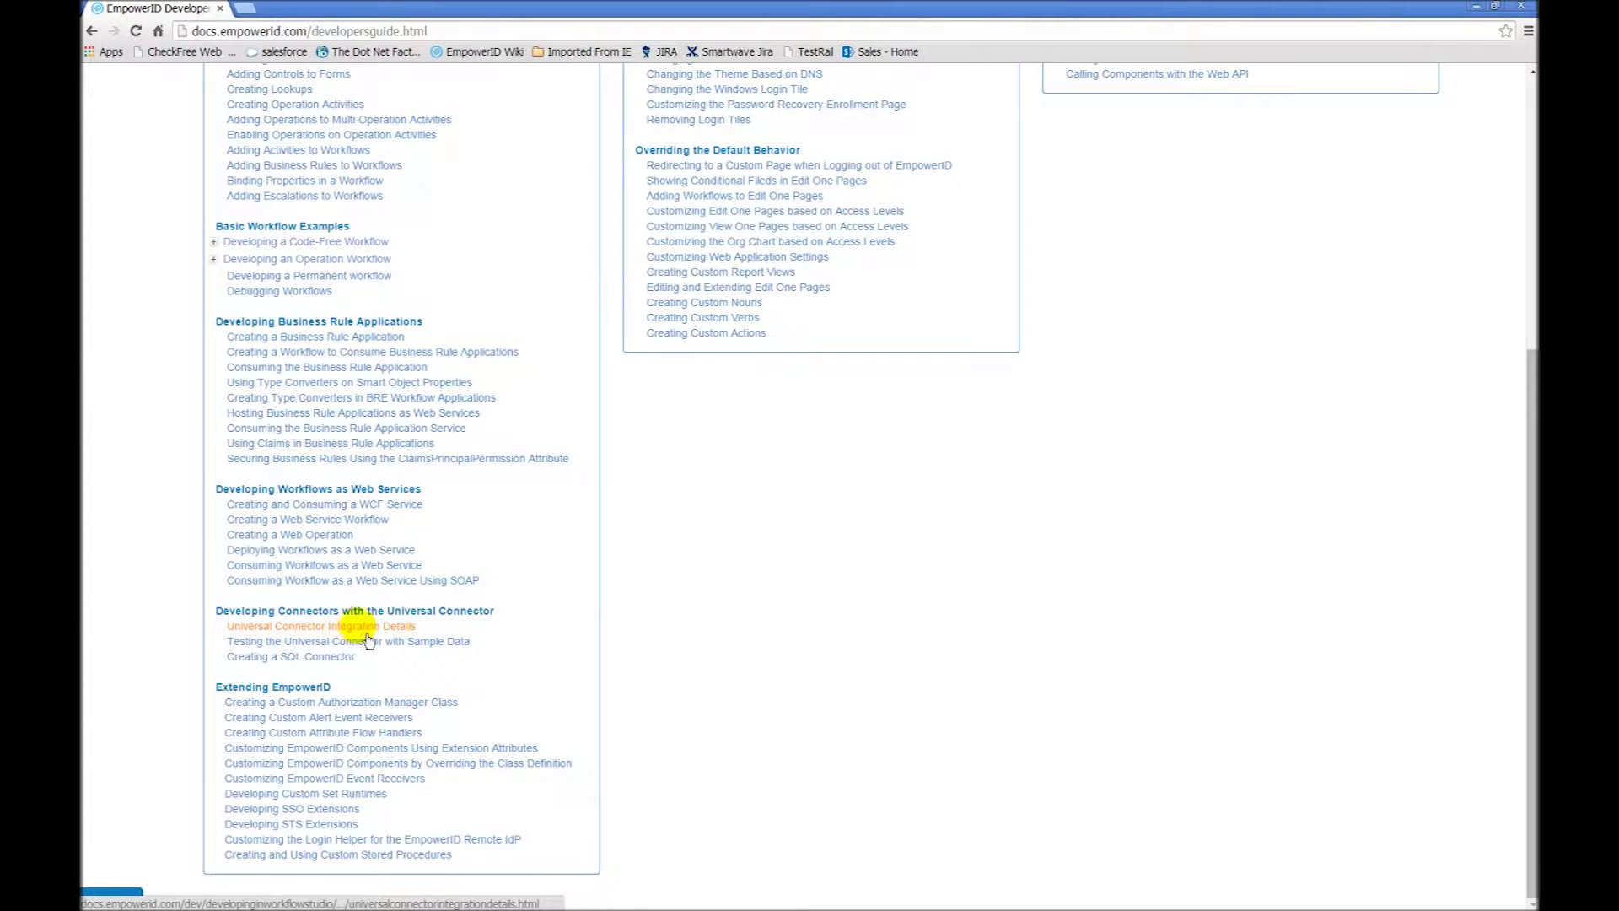
left_click(356, 633)
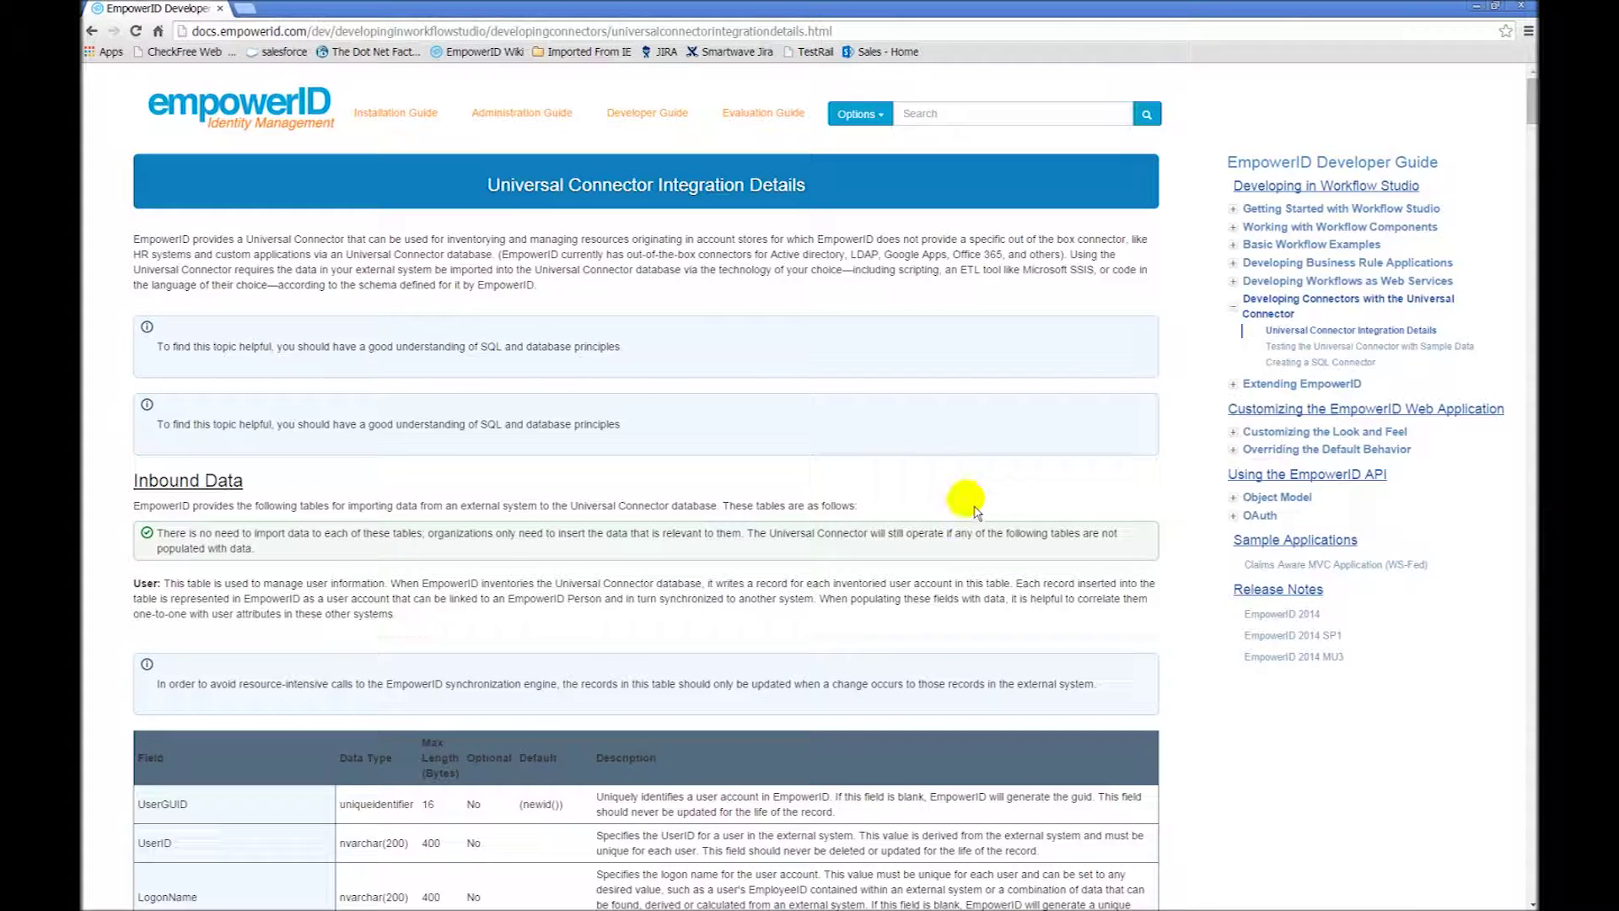
left_click_drag(1528, 99, 1528, 139)
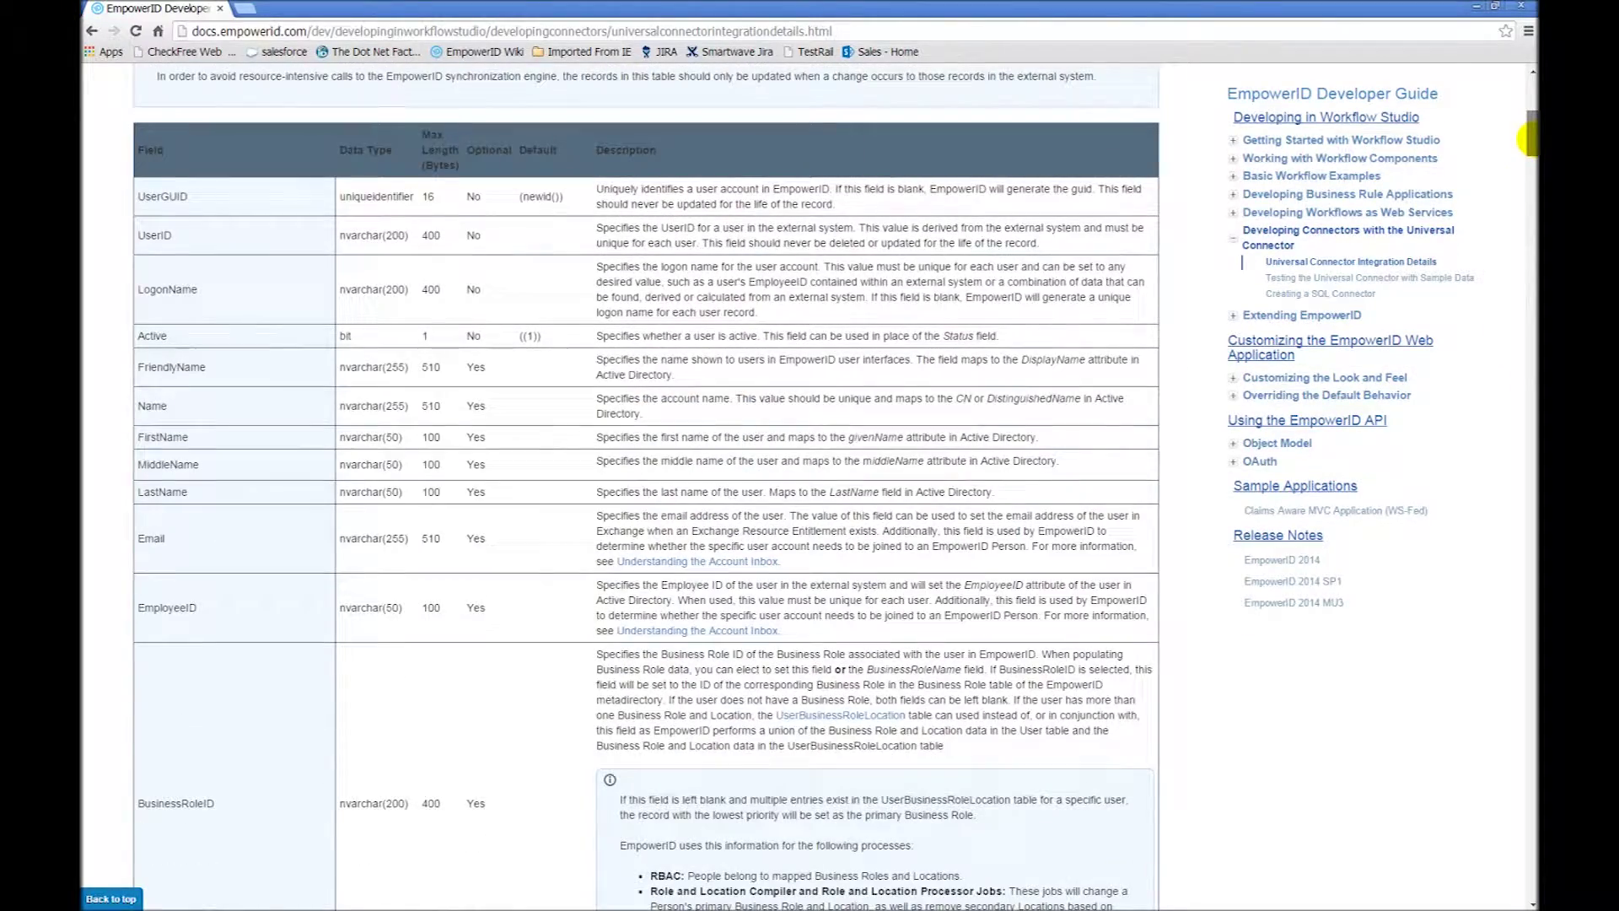
left_click_drag(1528, 139, 1530, 93)
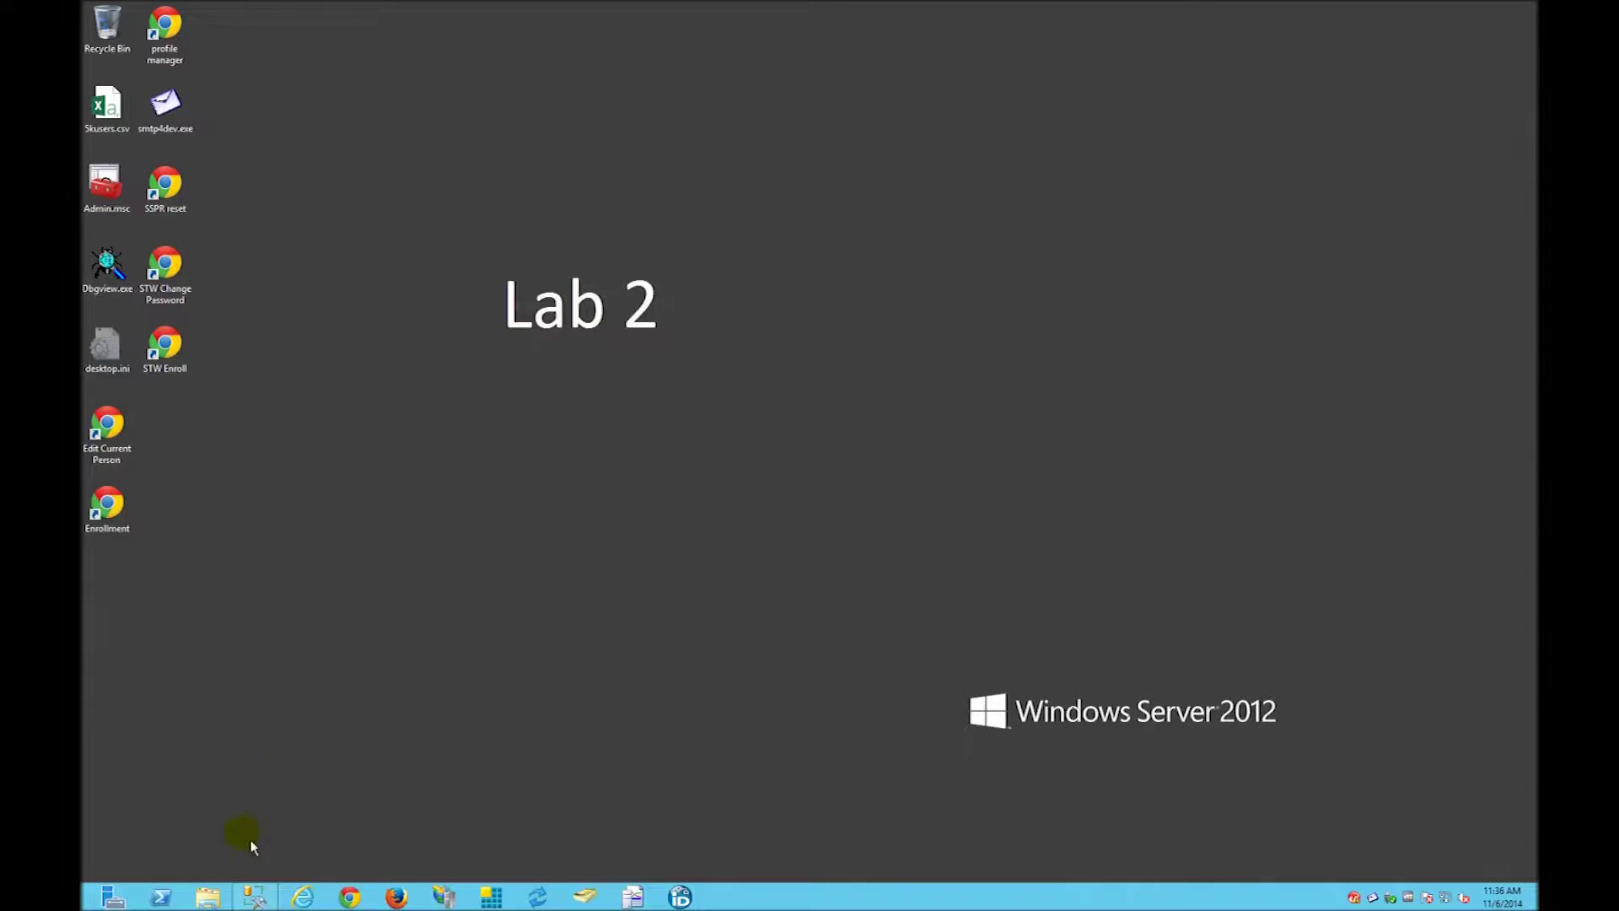
- Switch to SQL Server Management Studio and create a new database named UCTest on the sql2012 server
mouse_move(258, 901)
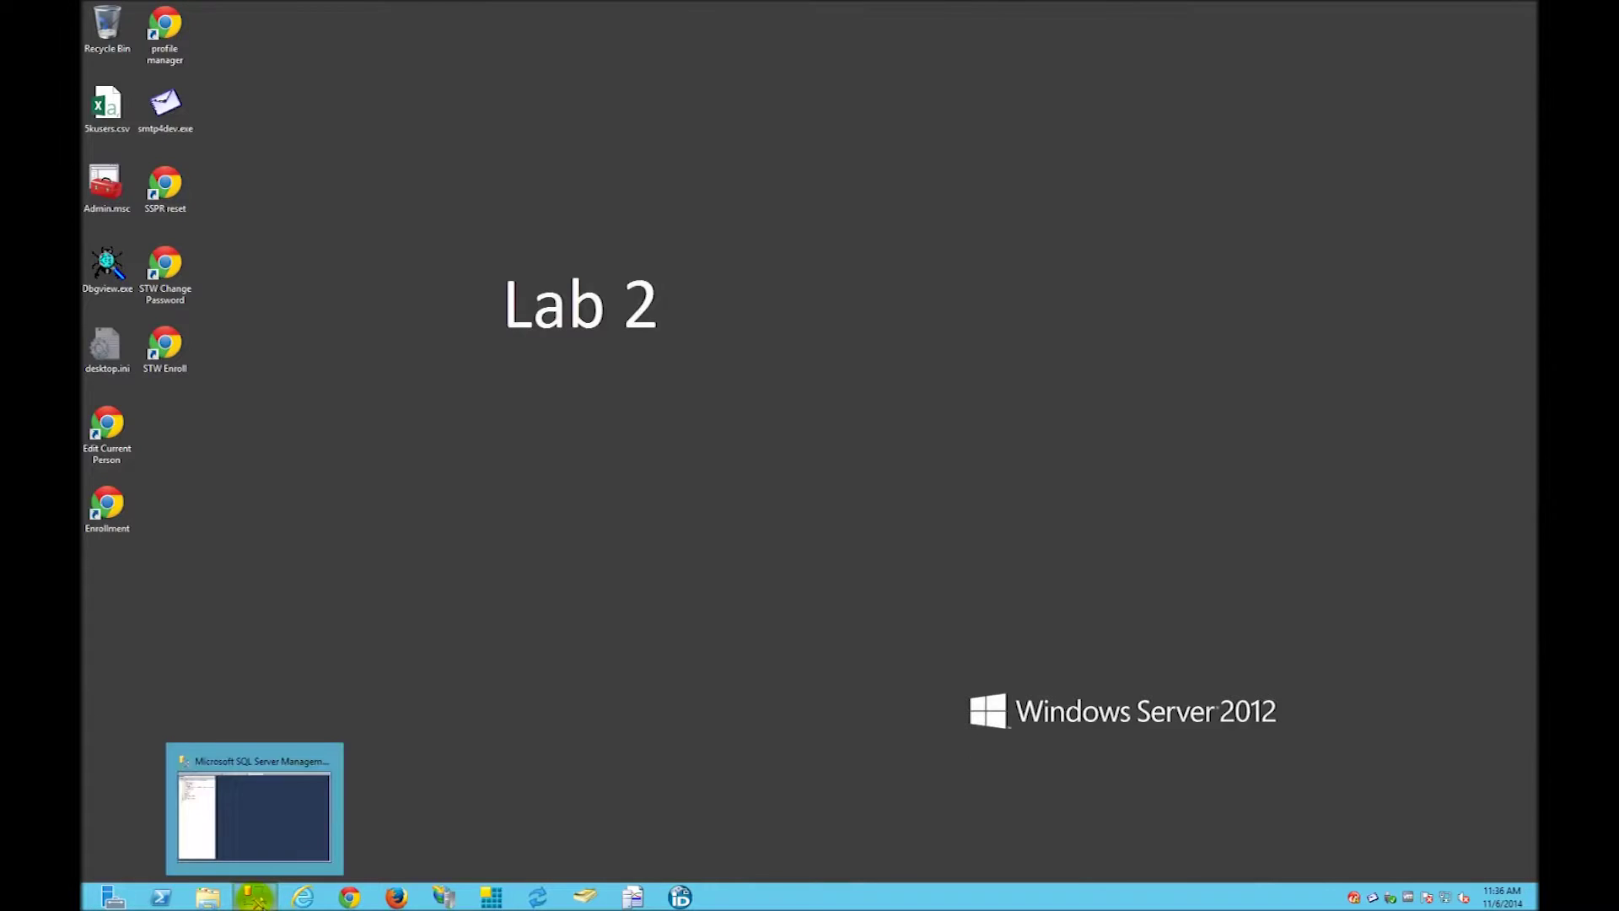
left_click(261, 780)
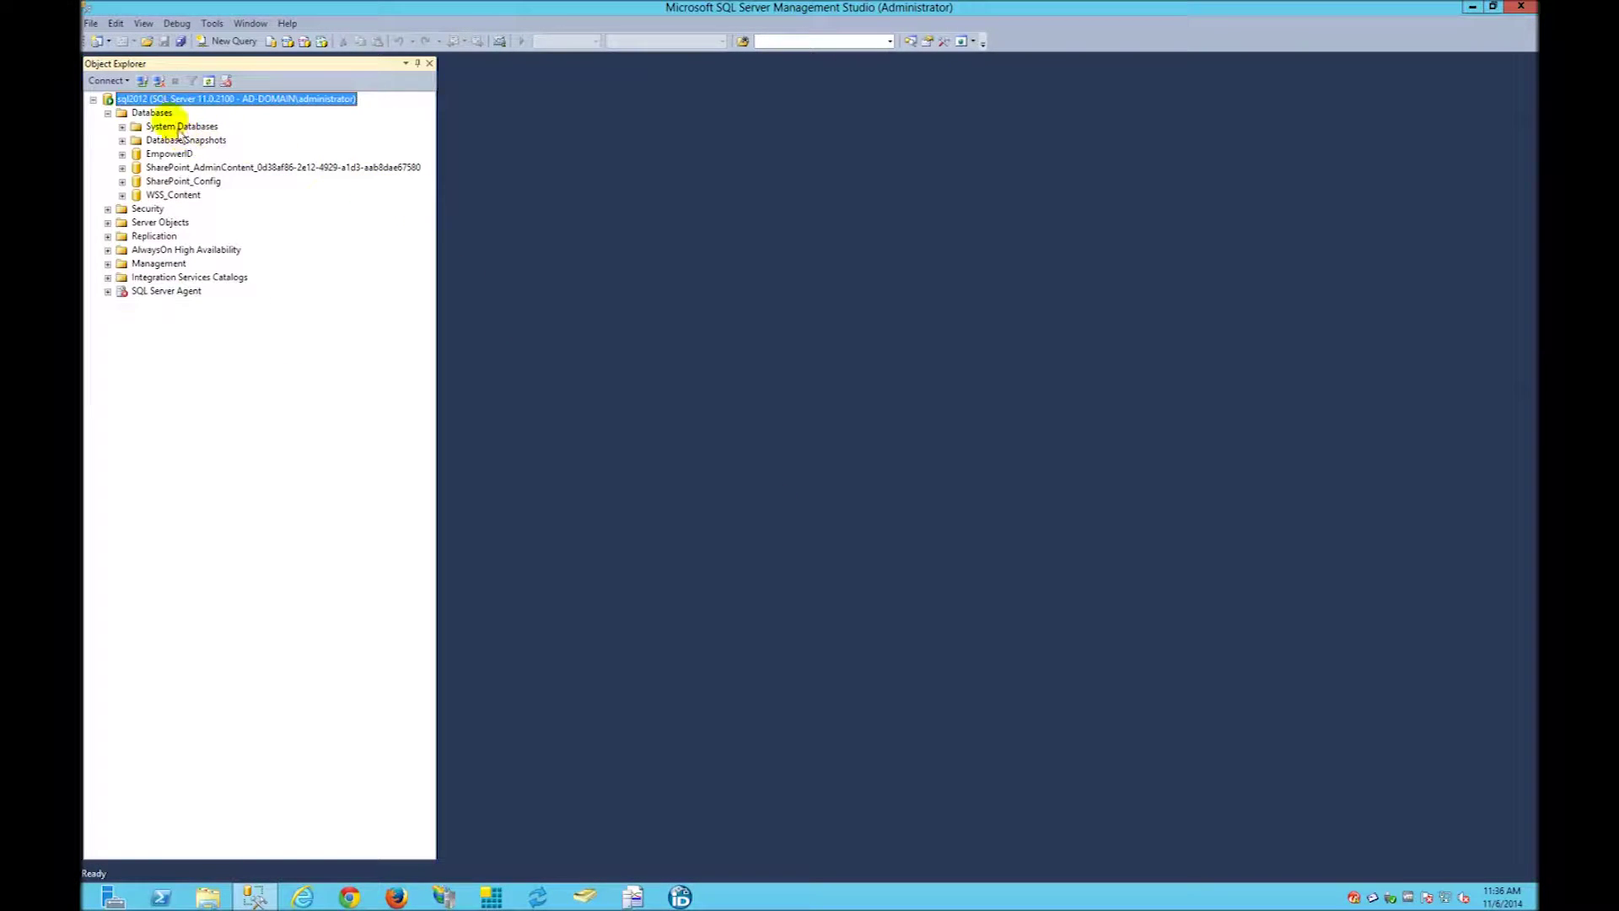
left_click(153, 114)
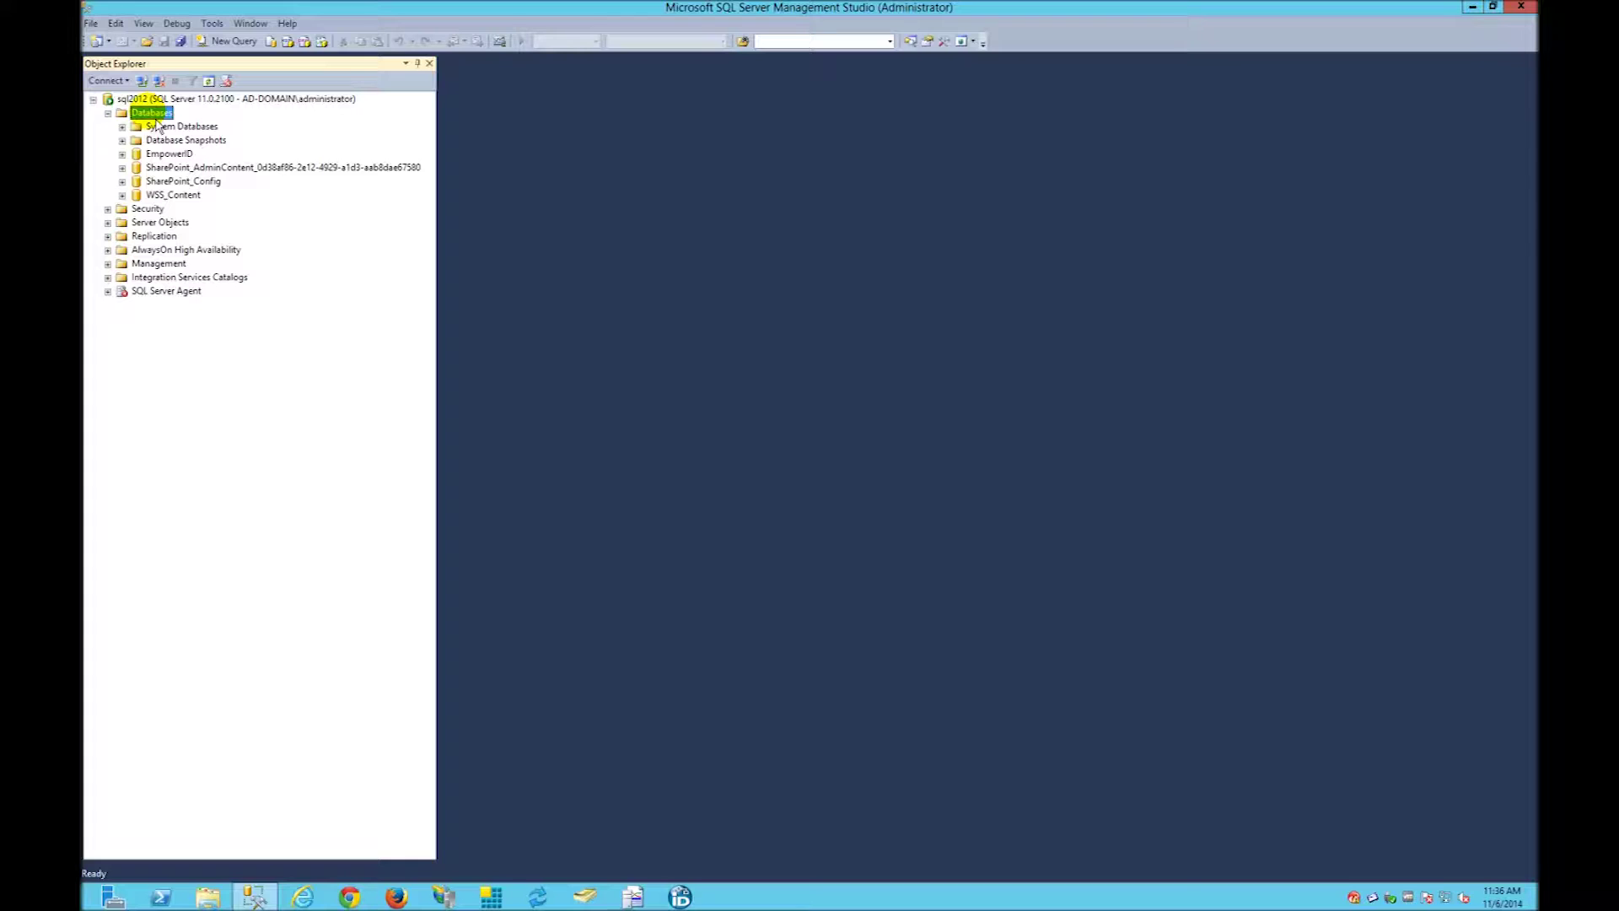
right_click(157, 124)
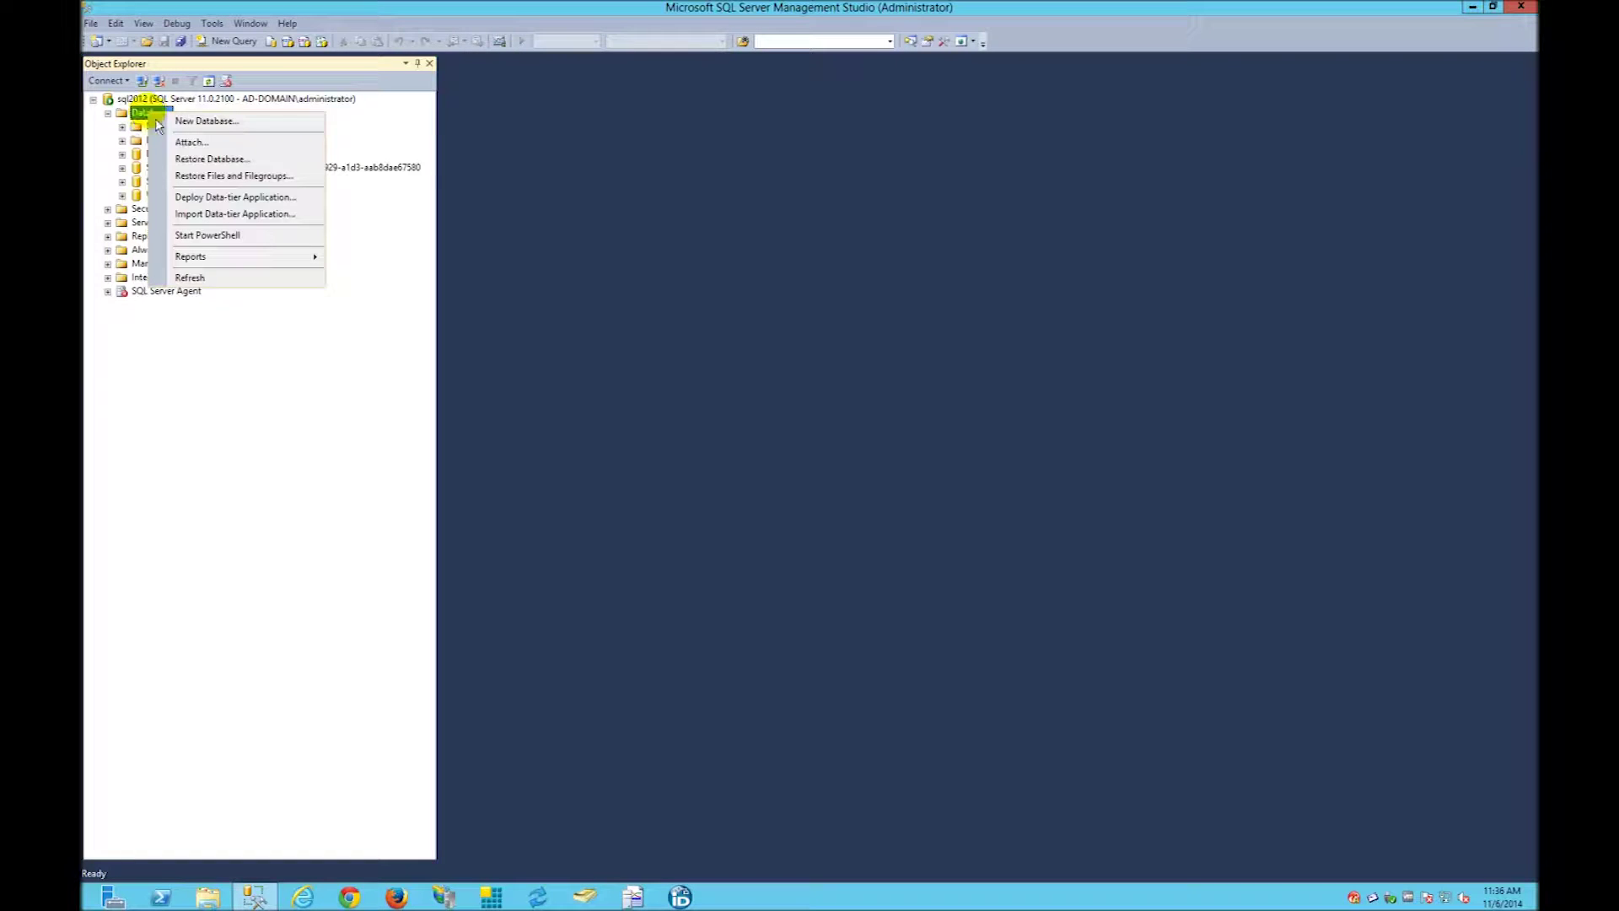
left_click(200, 125)
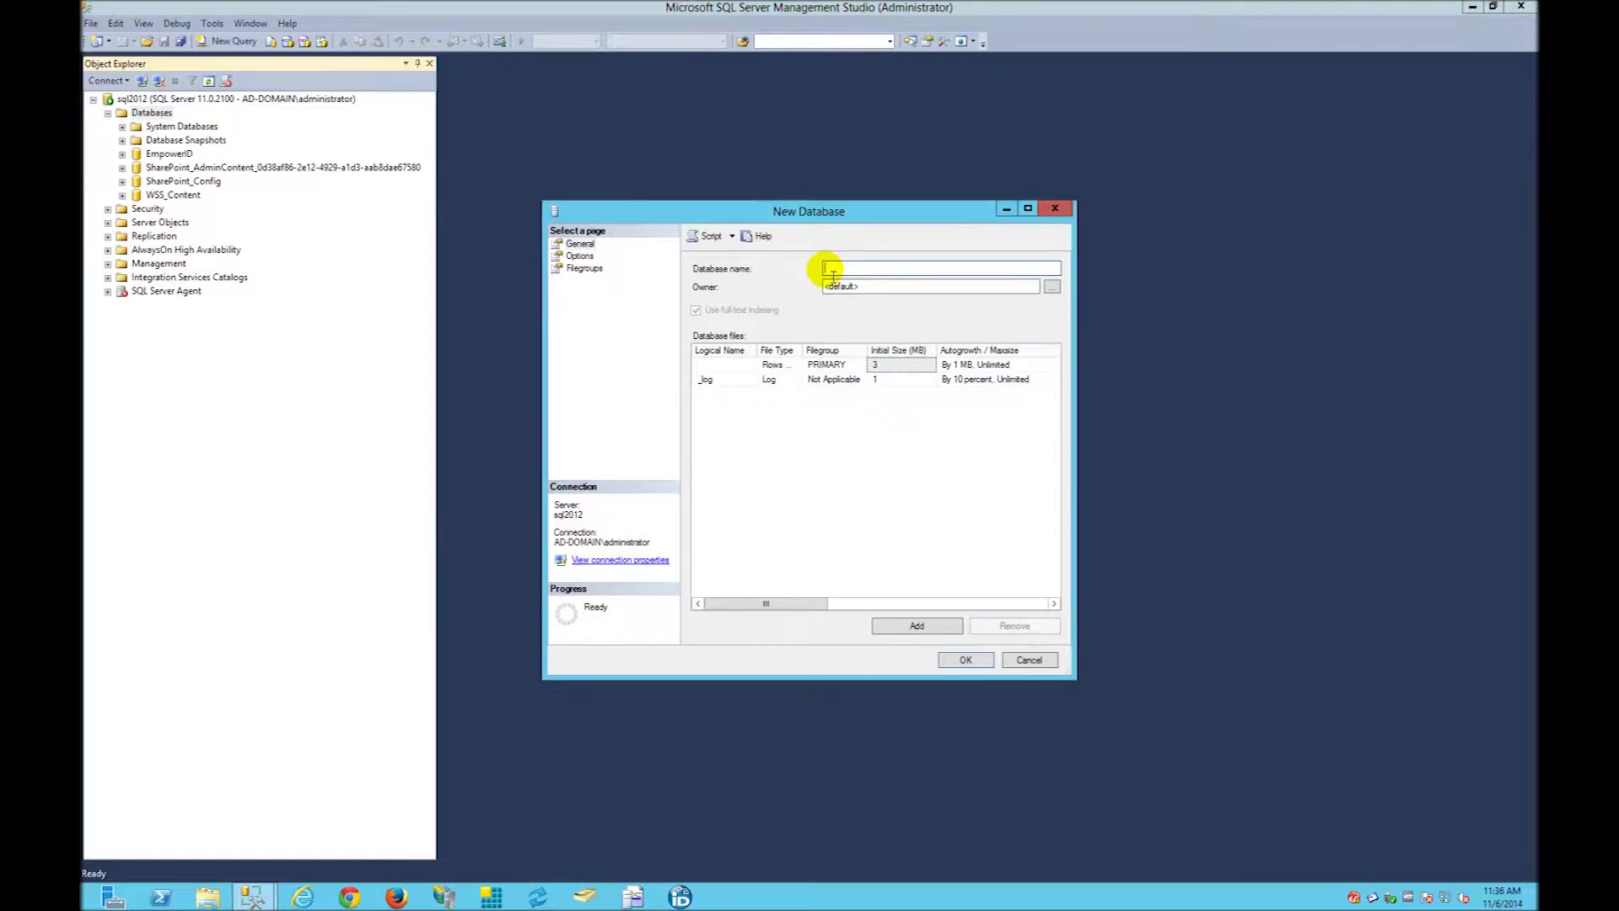
type("UCTest")
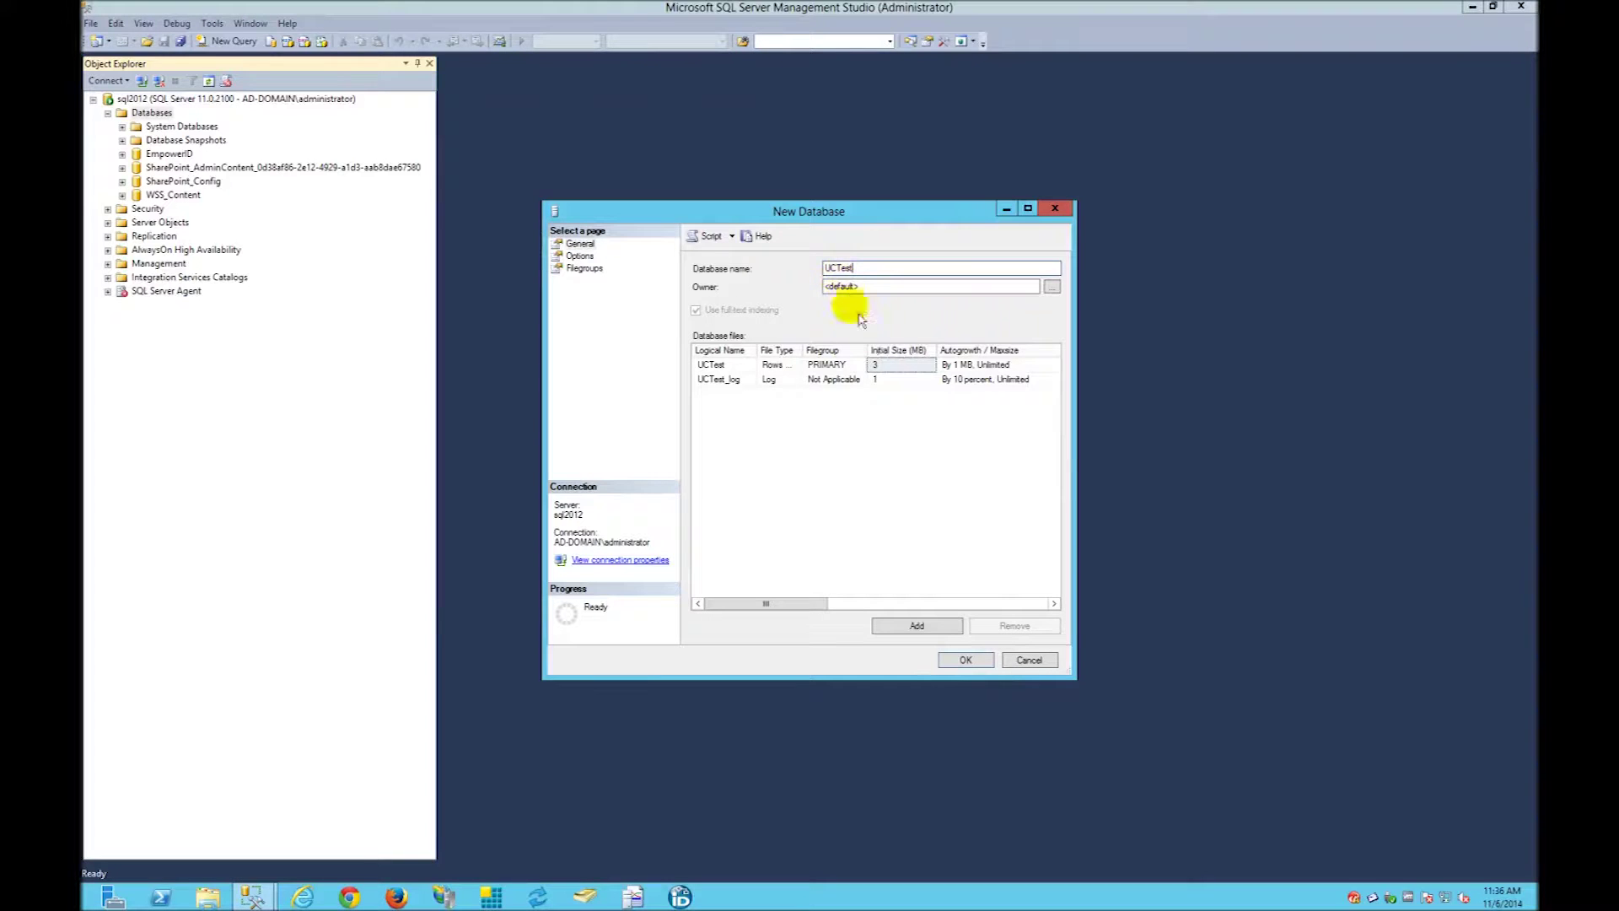
left_click(967, 661)
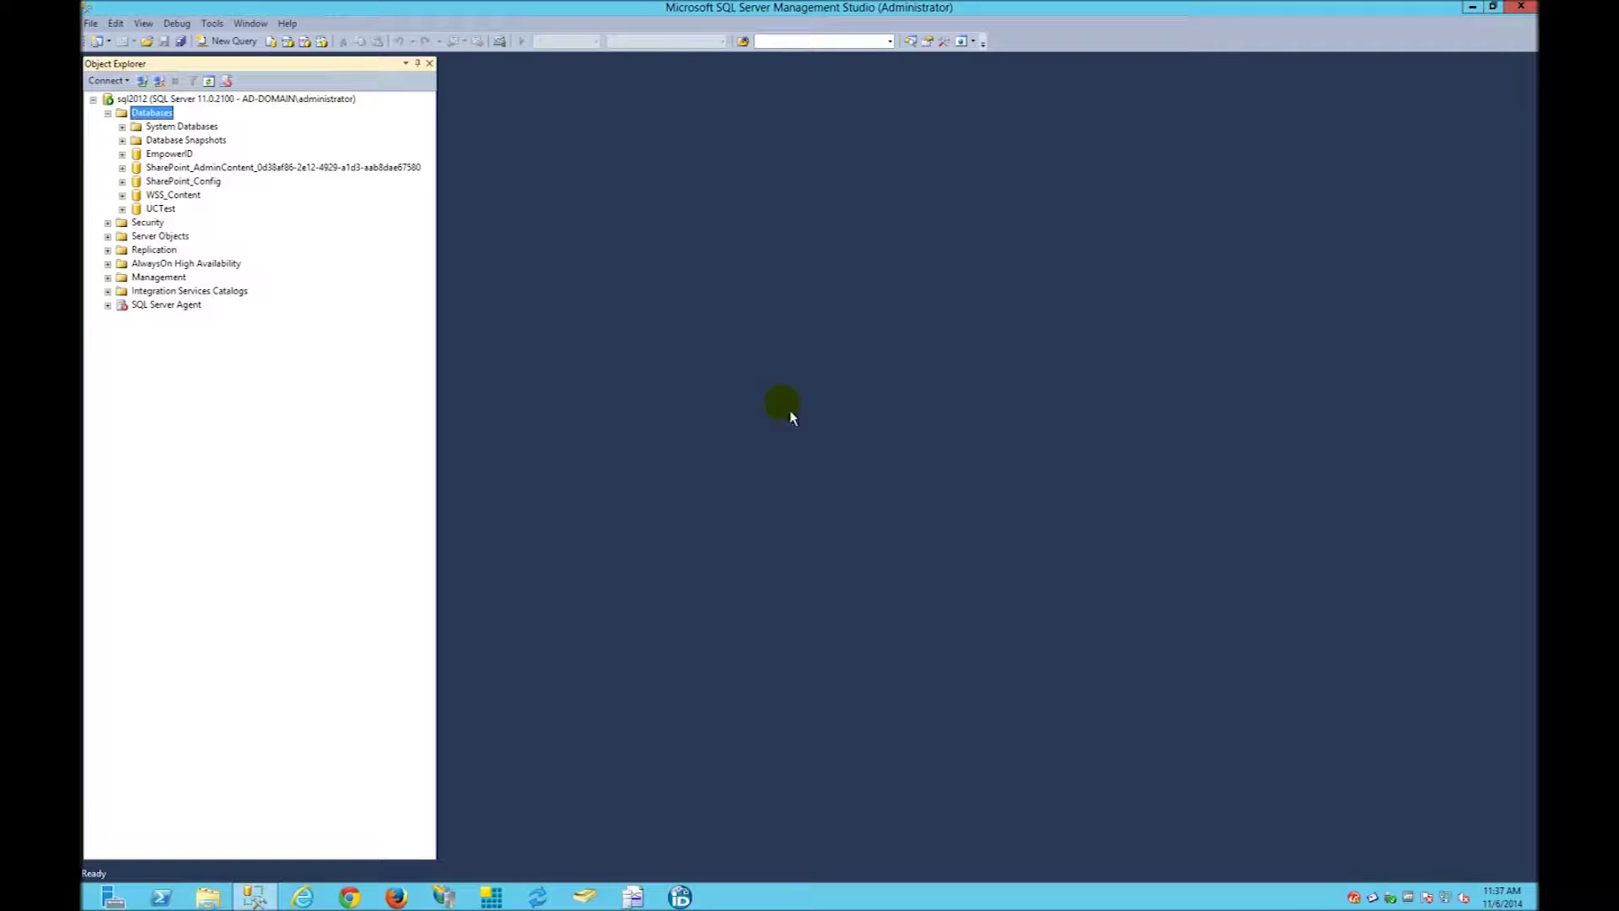
- Refresh the server's database list and open a new query against the UCTest database
right_click(162, 115)
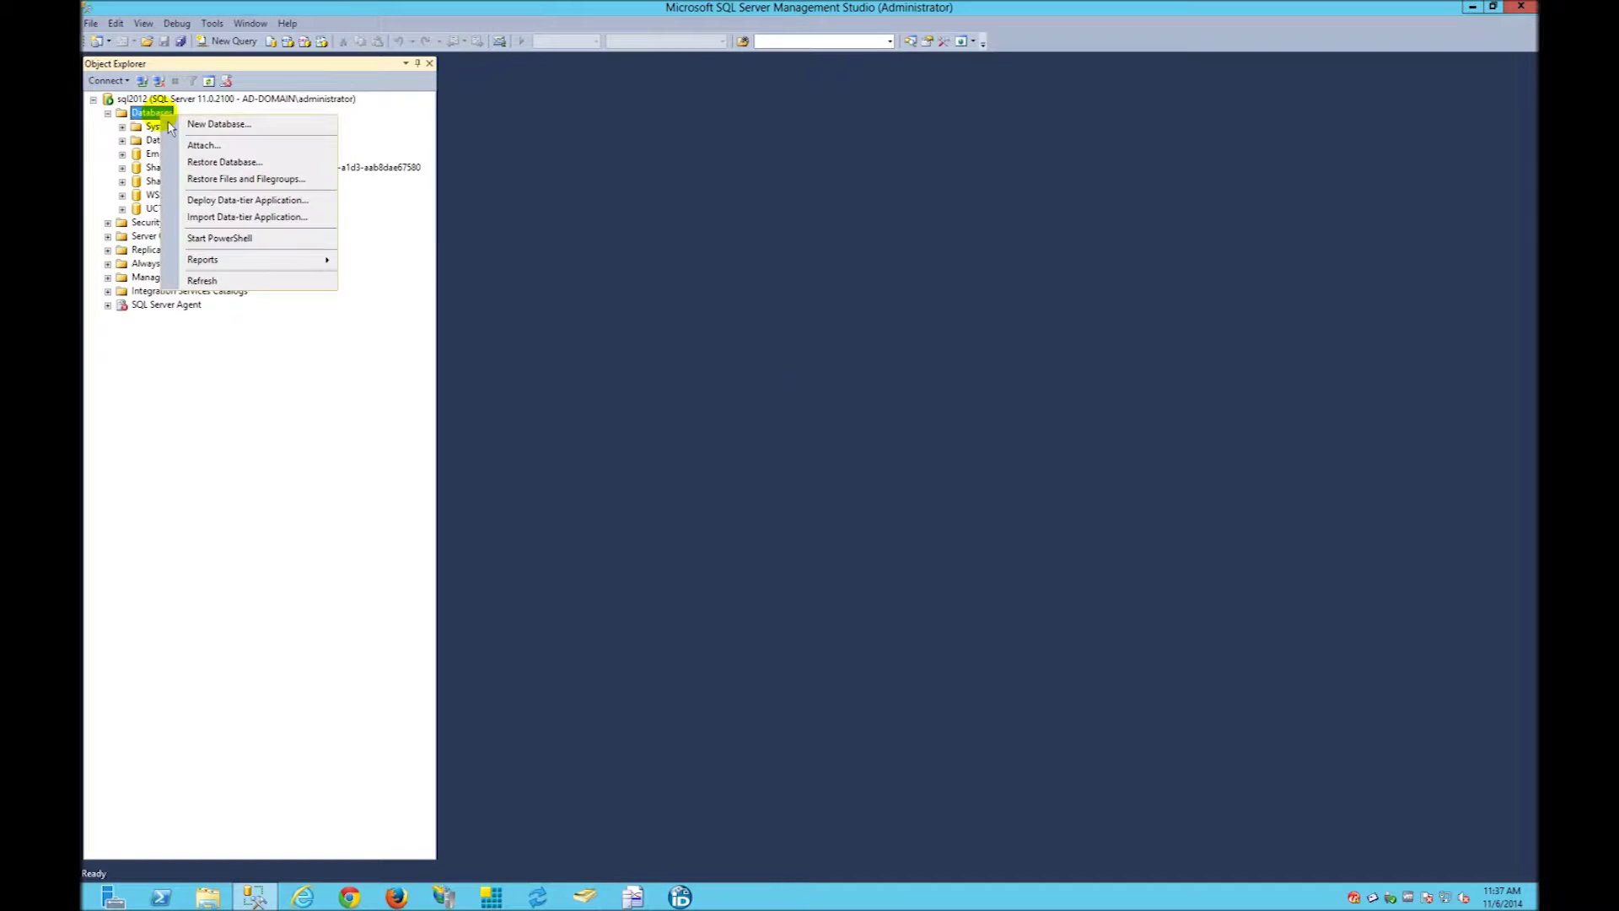
left_click(211, 280)
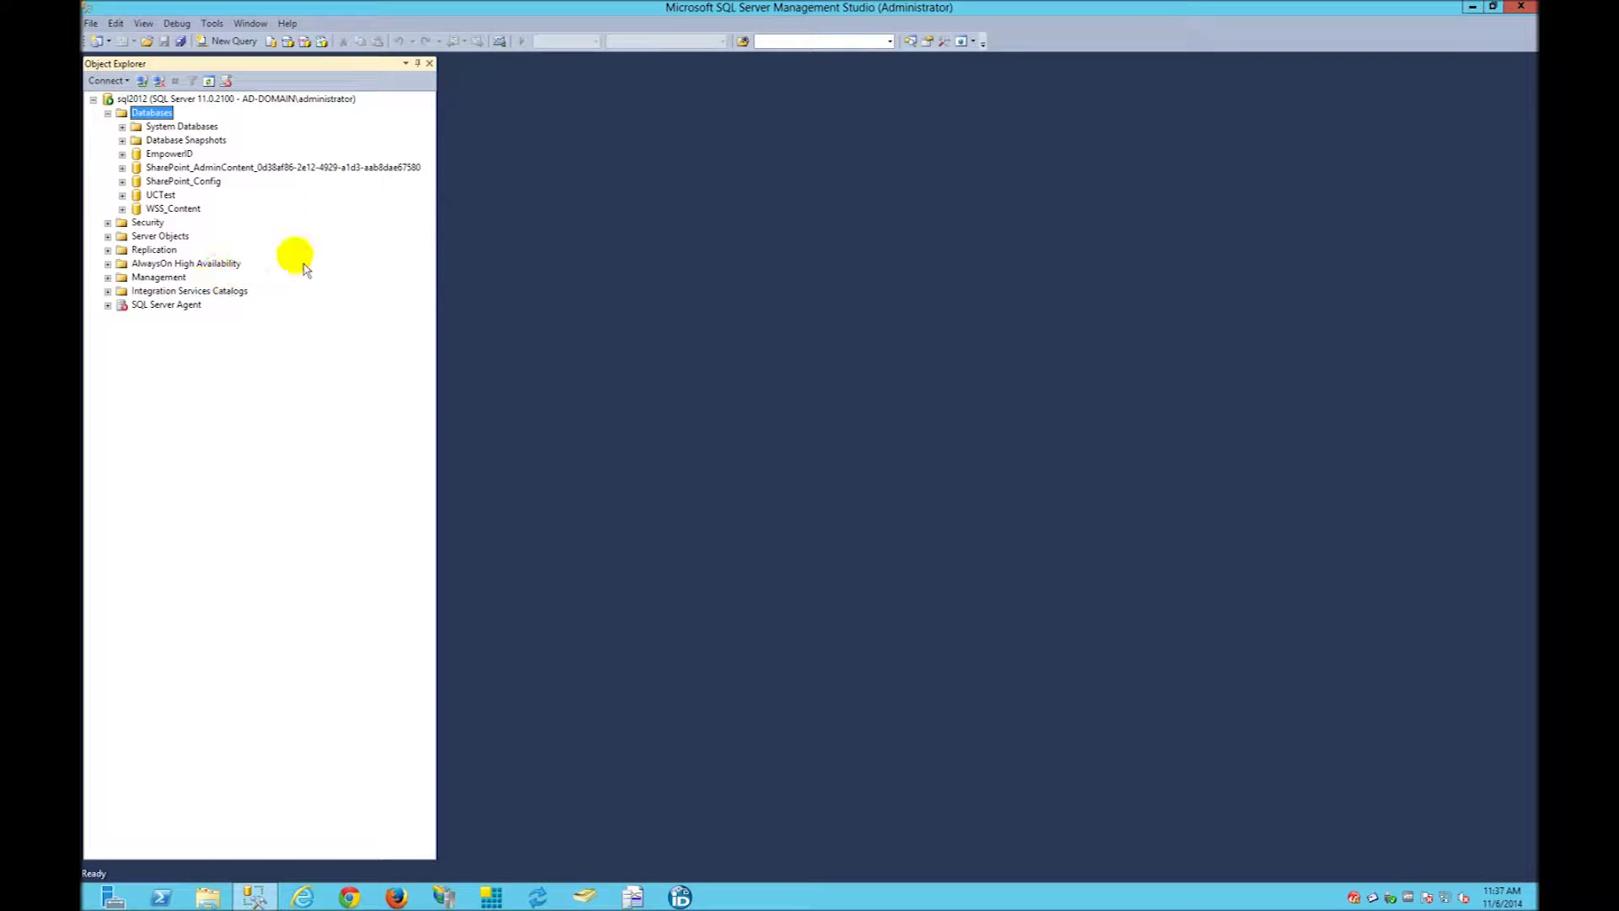
left_click(160, 195)
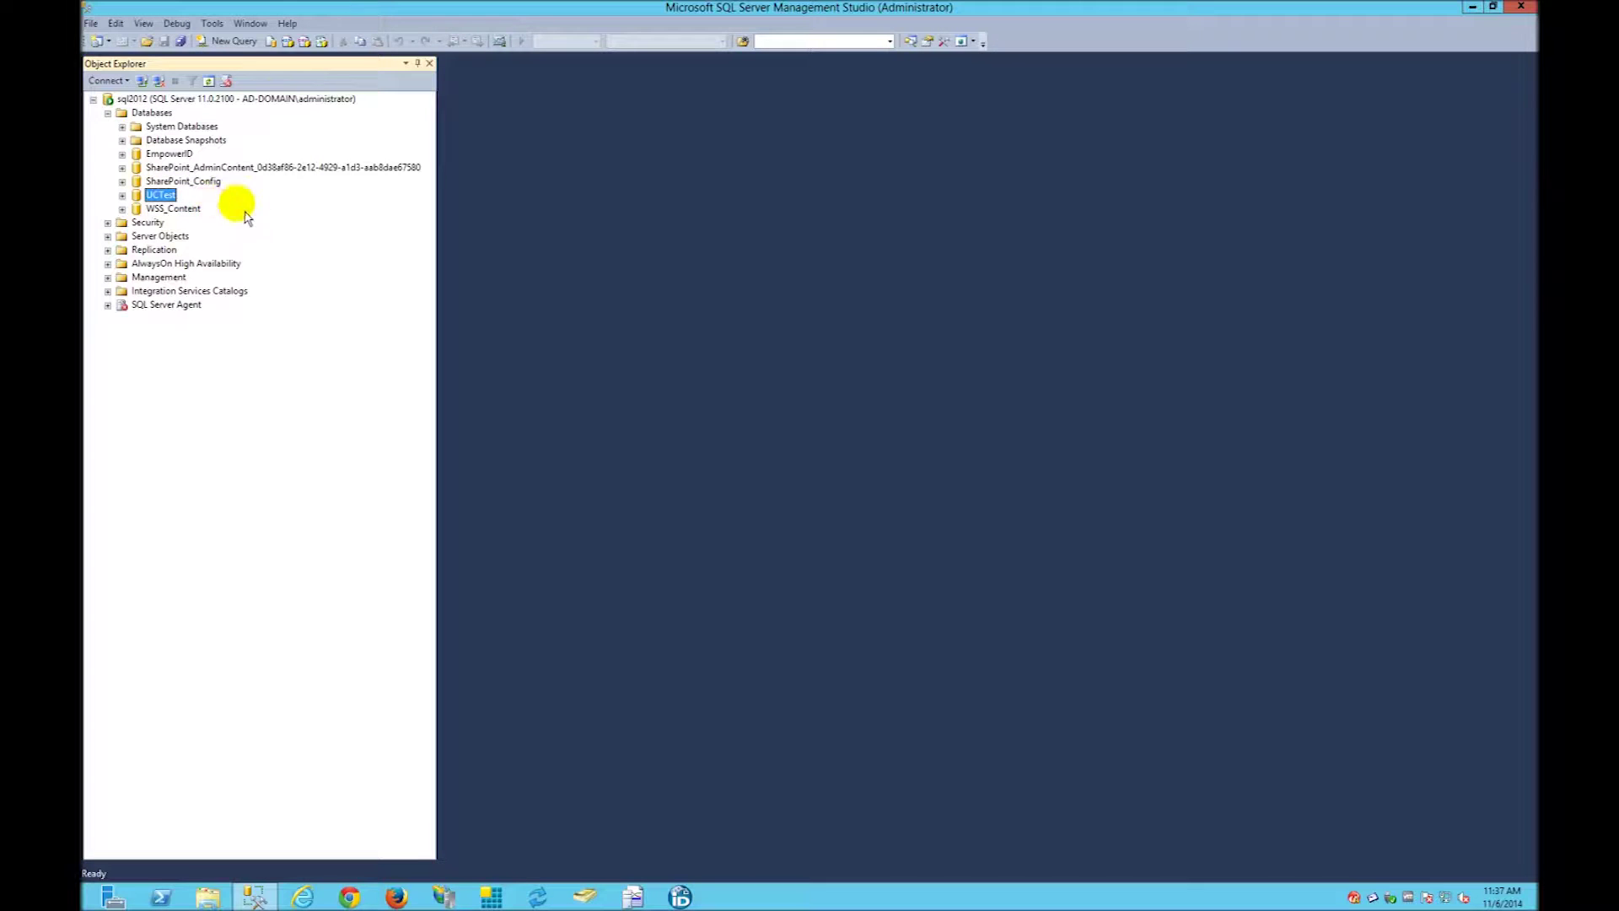
left_click(232, 40)
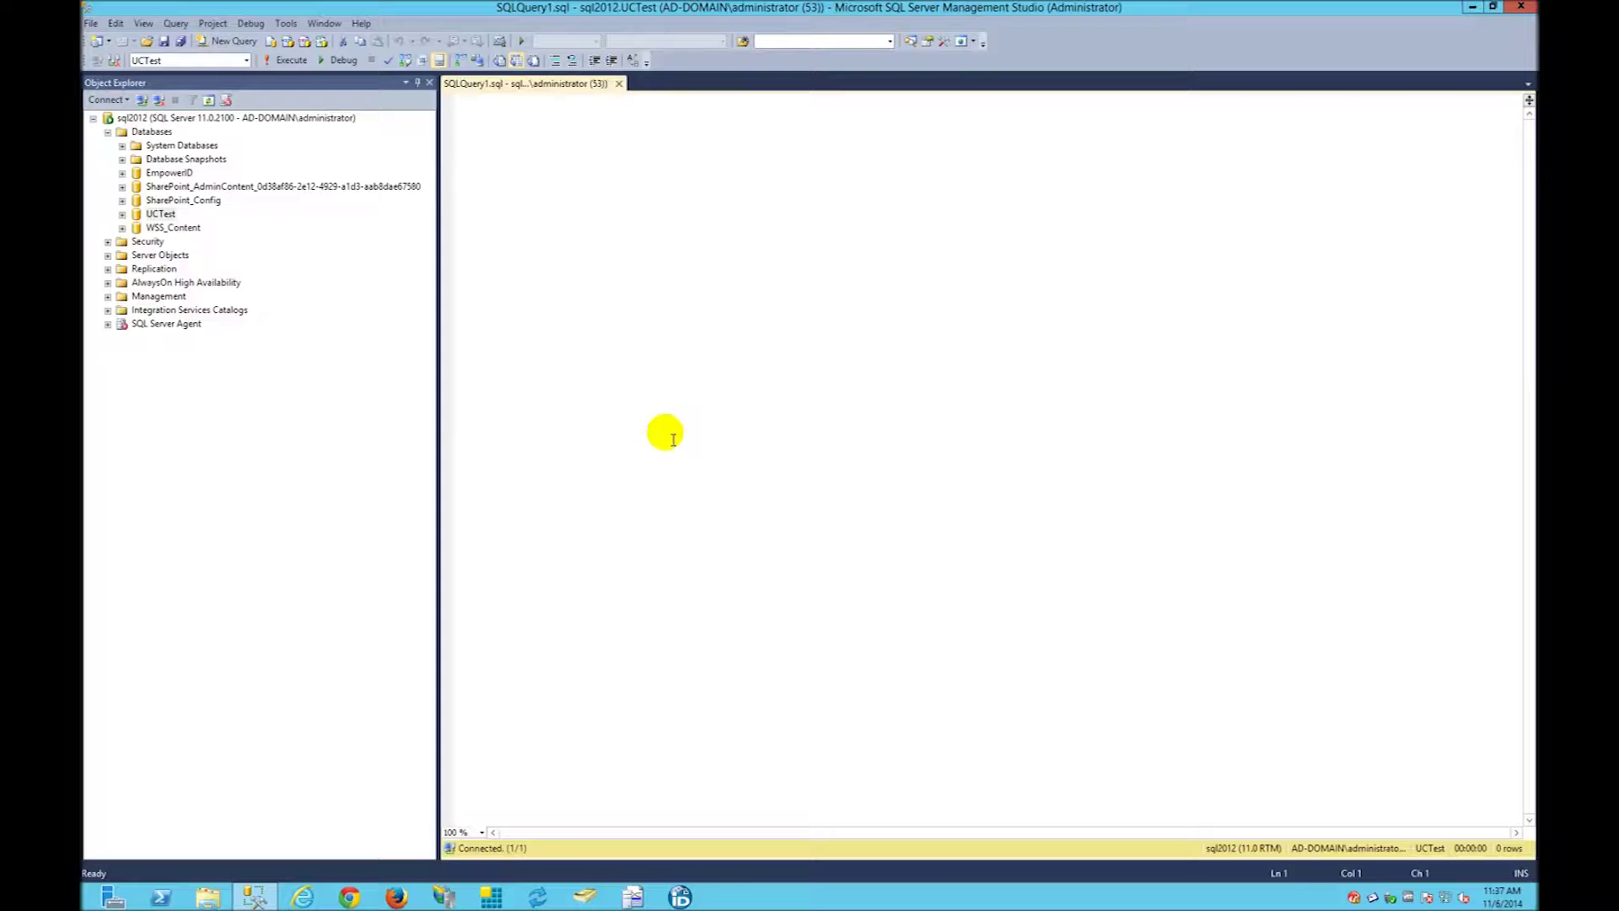
- Switch to File Explorer and open the StandardConnector folder under C:\TDNF Source\Database
left_click(207, 898)
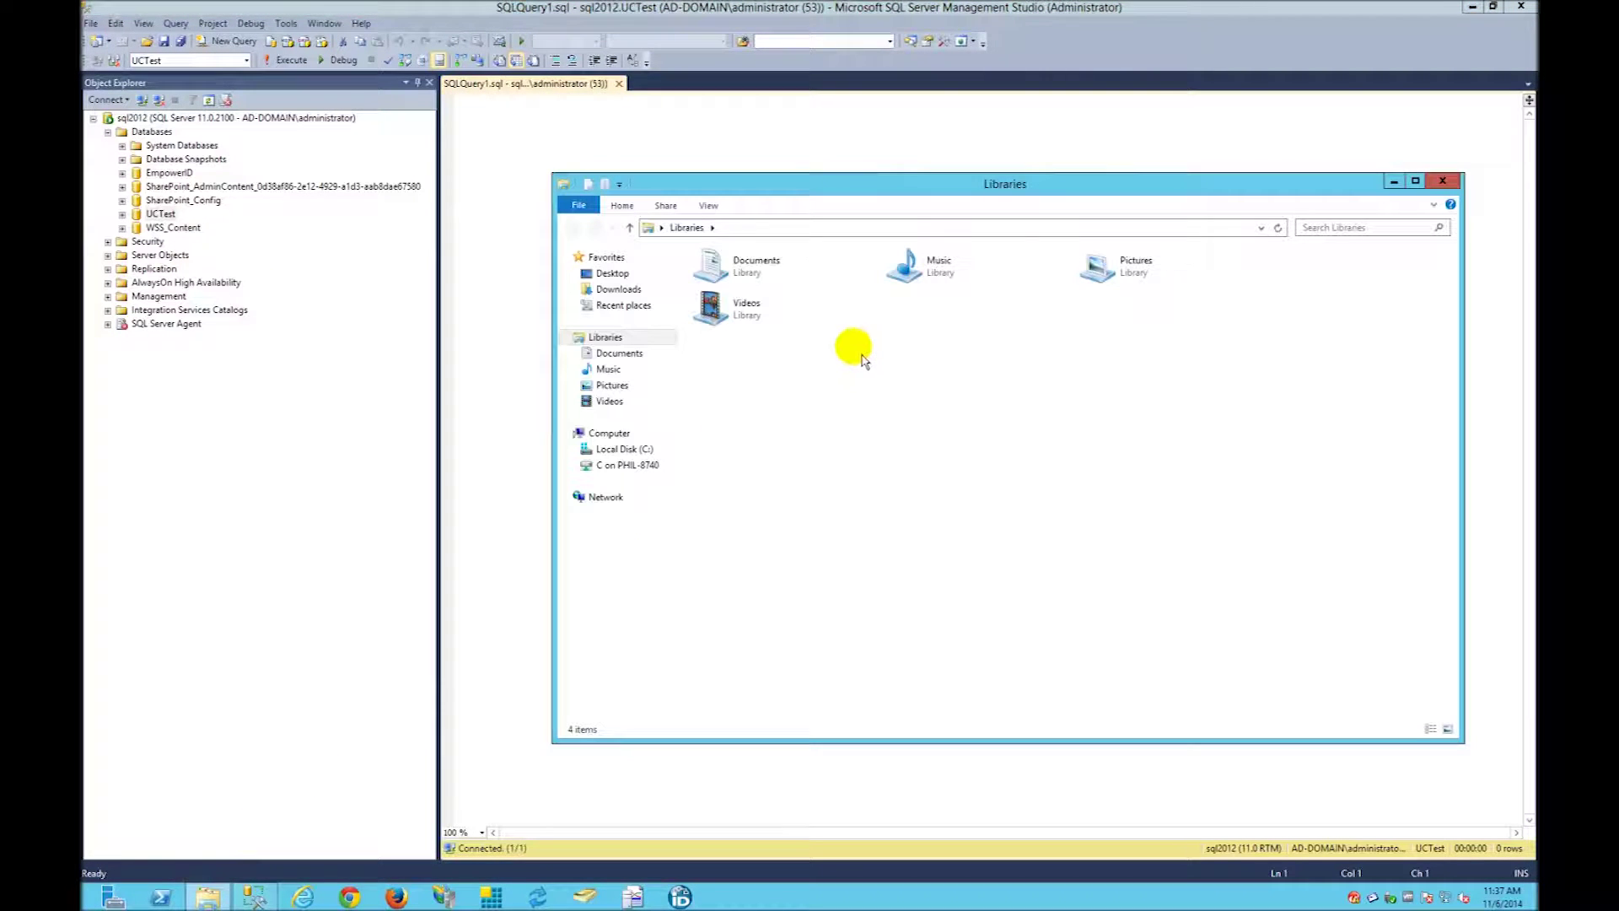
left_click(624, 452)
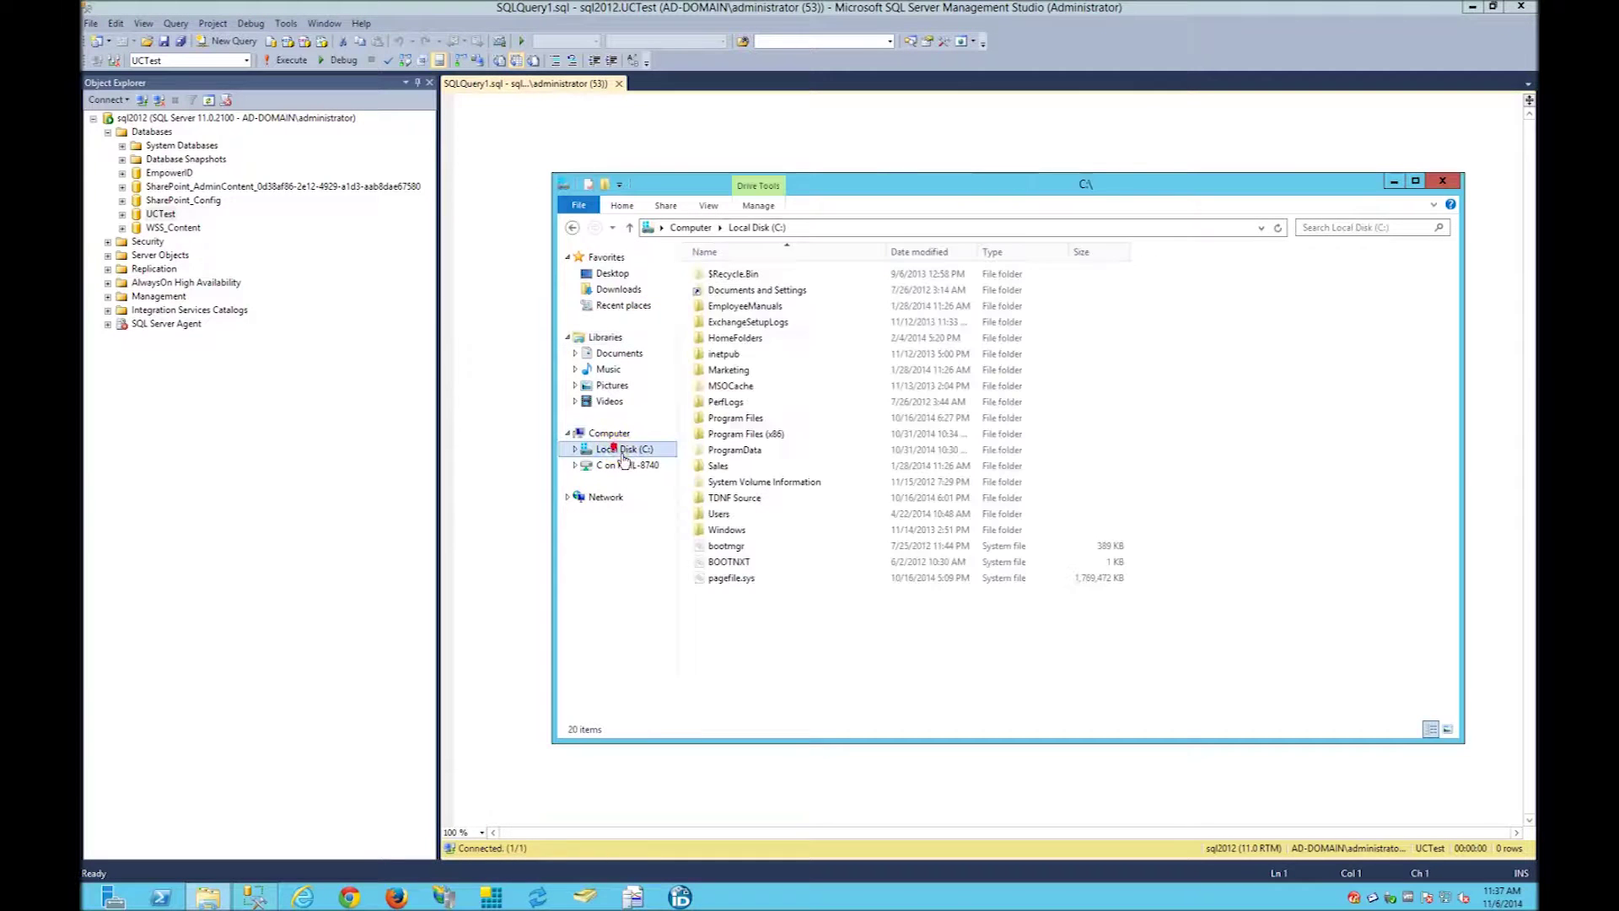
double_click(732, 503)
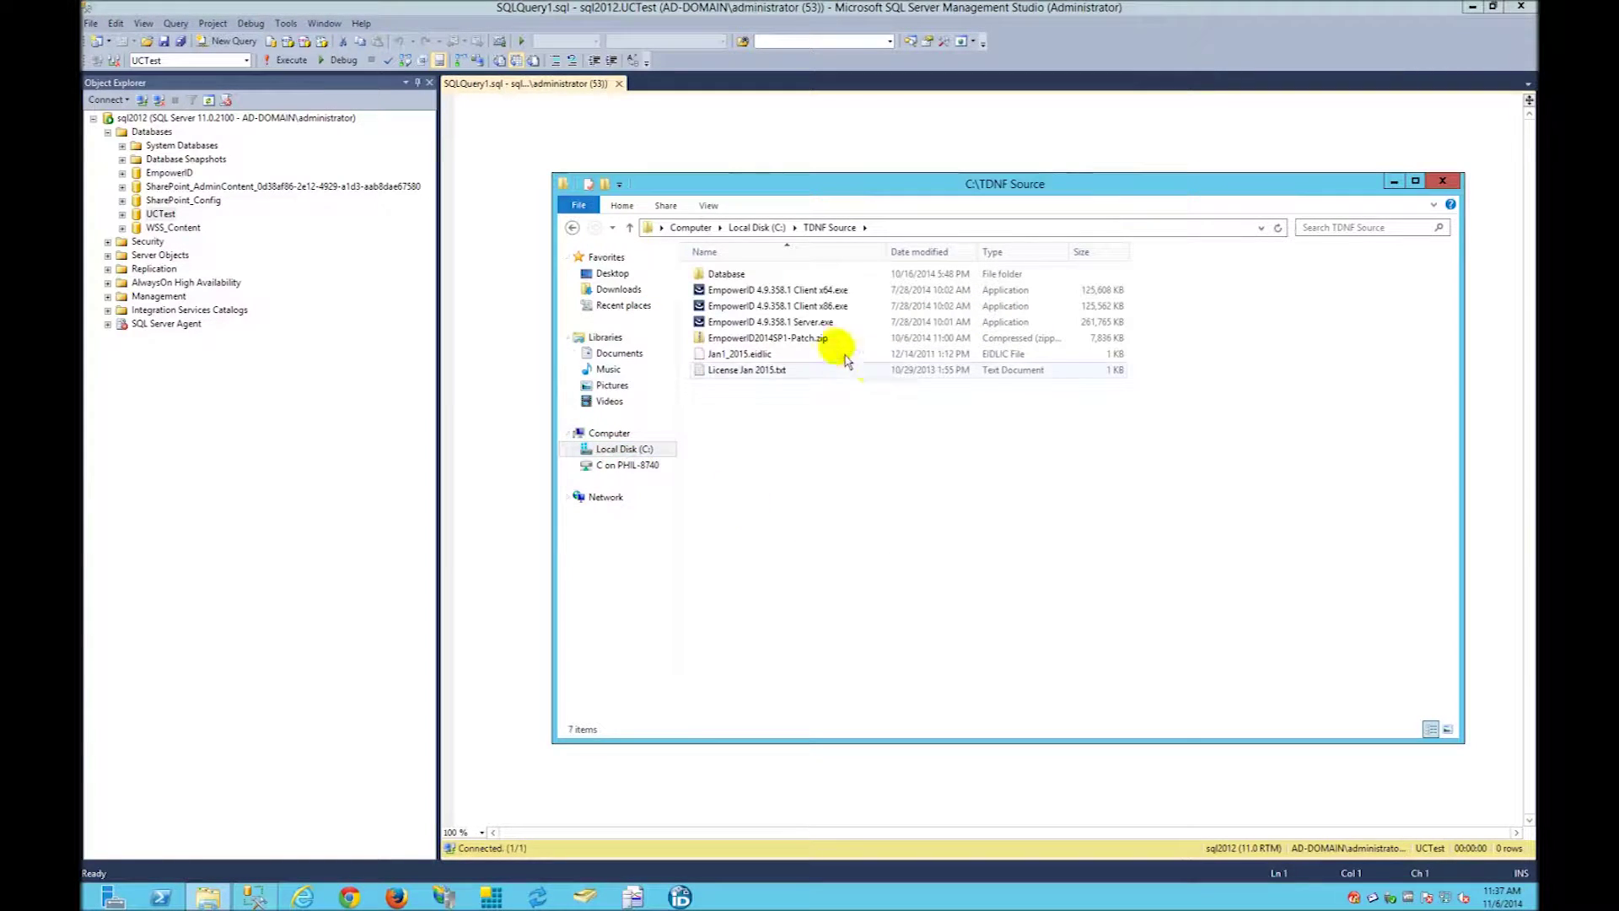
double_click(713, 271)
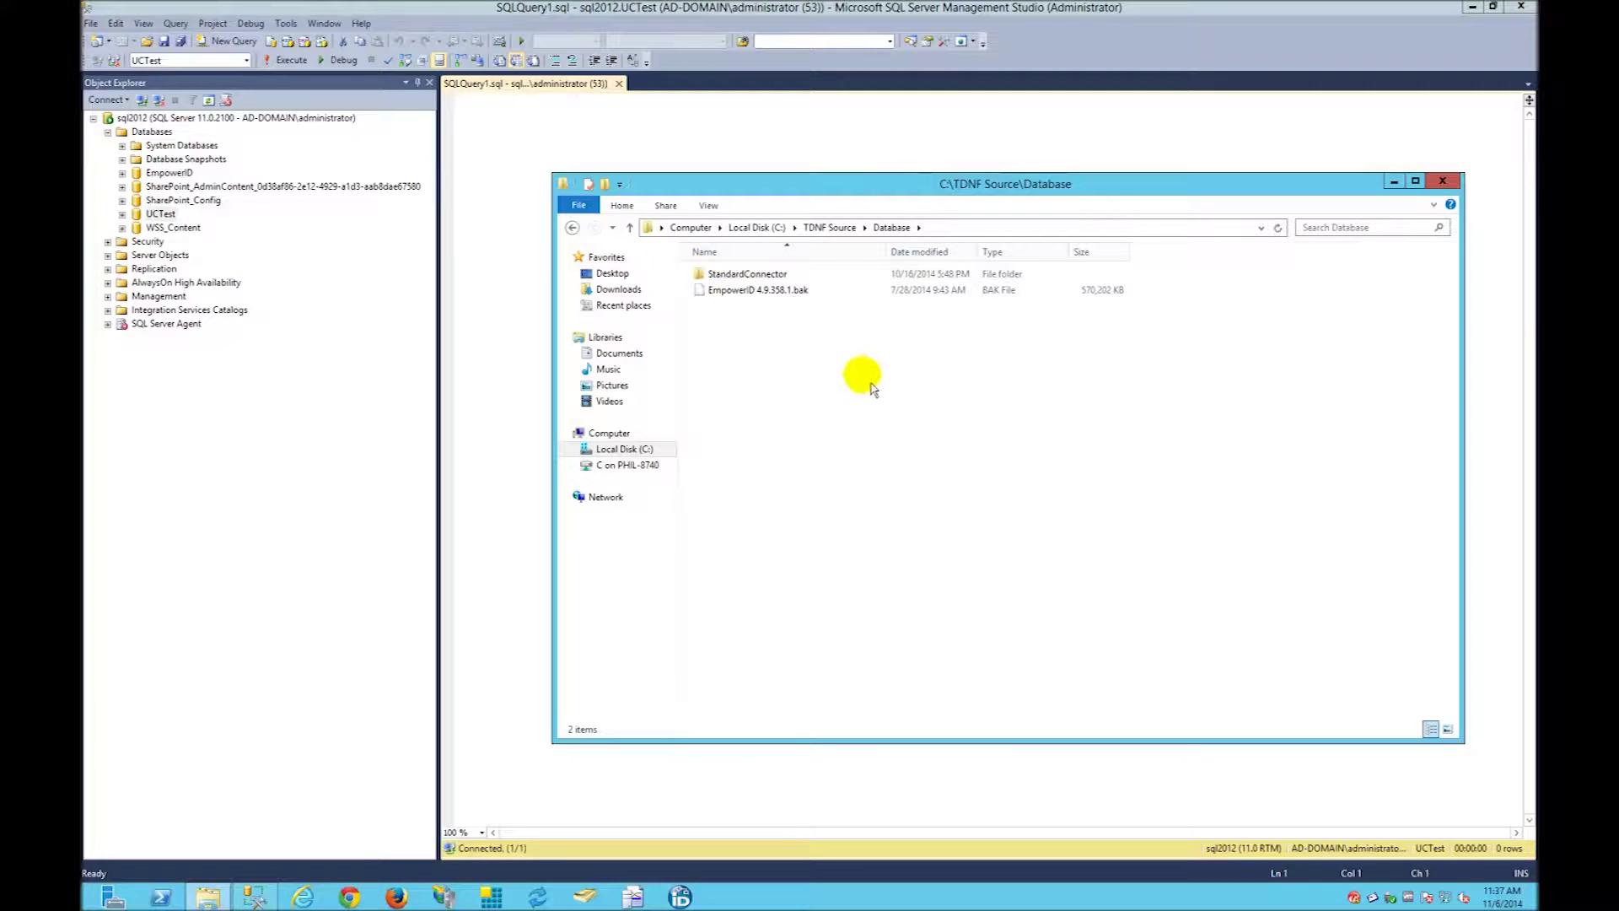
double_click(745, 278)
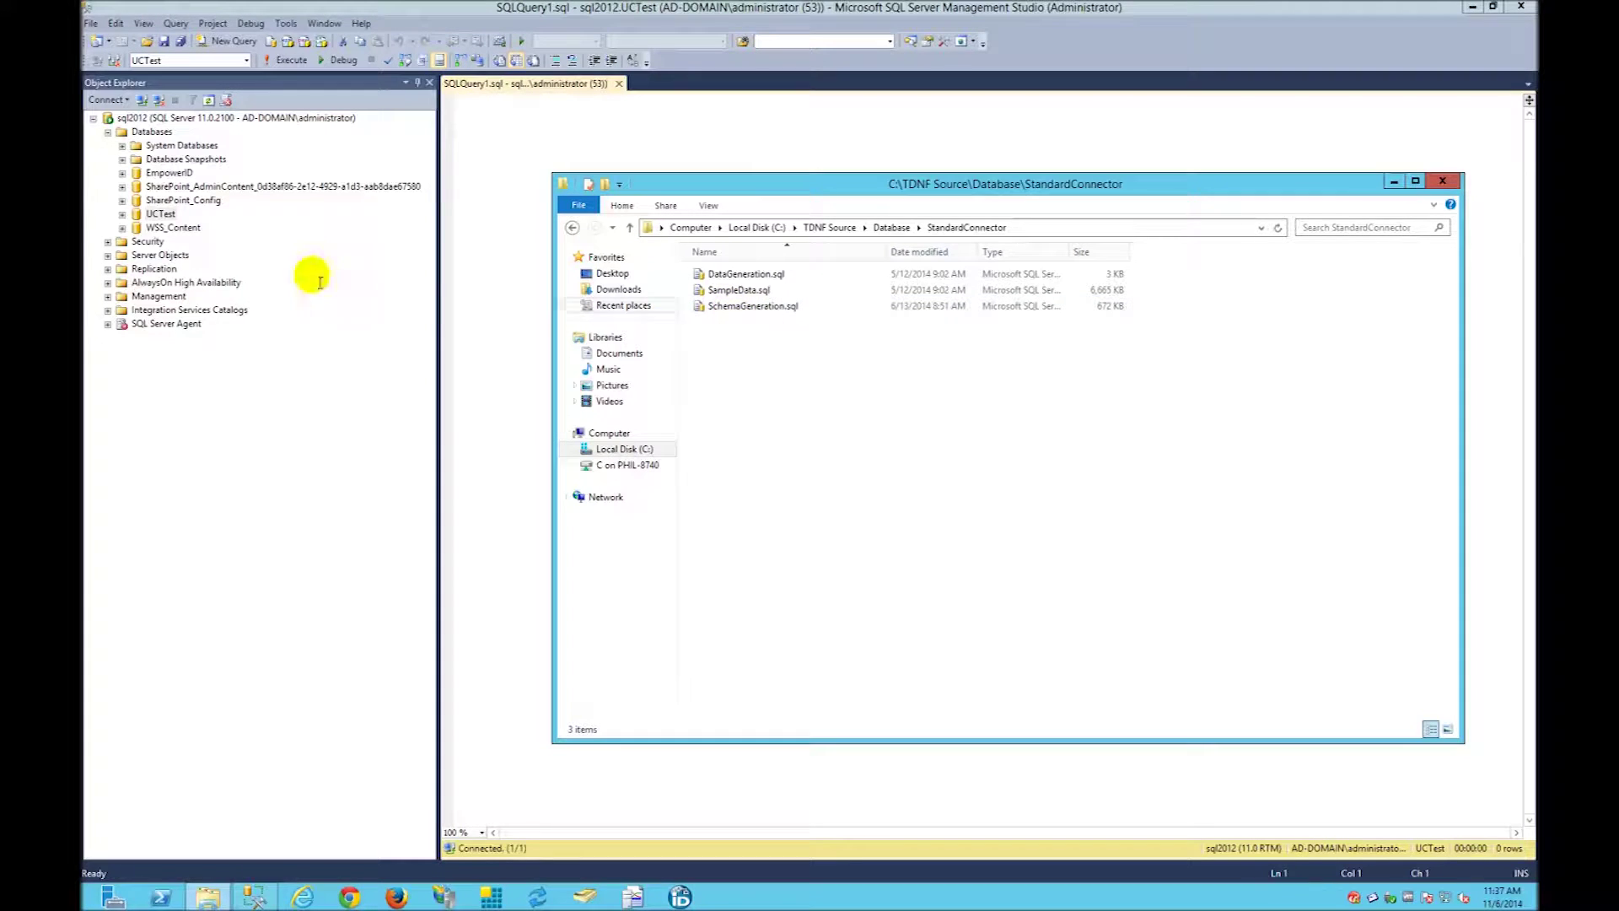
- Return to SQL Server Management Studio and expand the UCTest database's Tables folder to check its contents
left_click(125, 215)
left_click(137, 241)
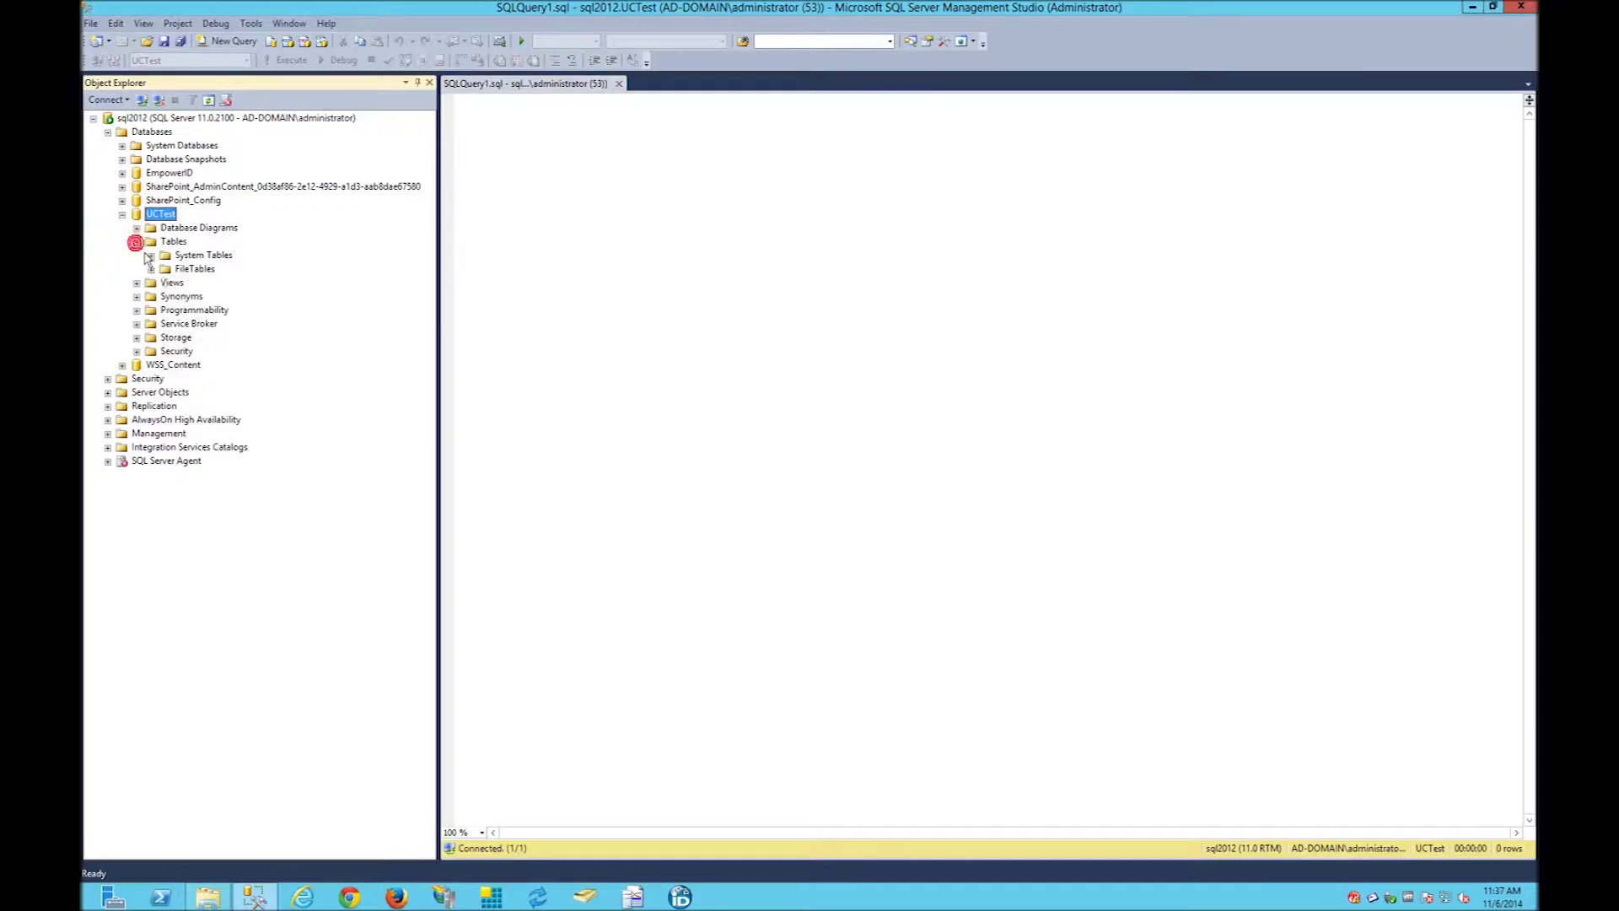
left_click(163, 267)
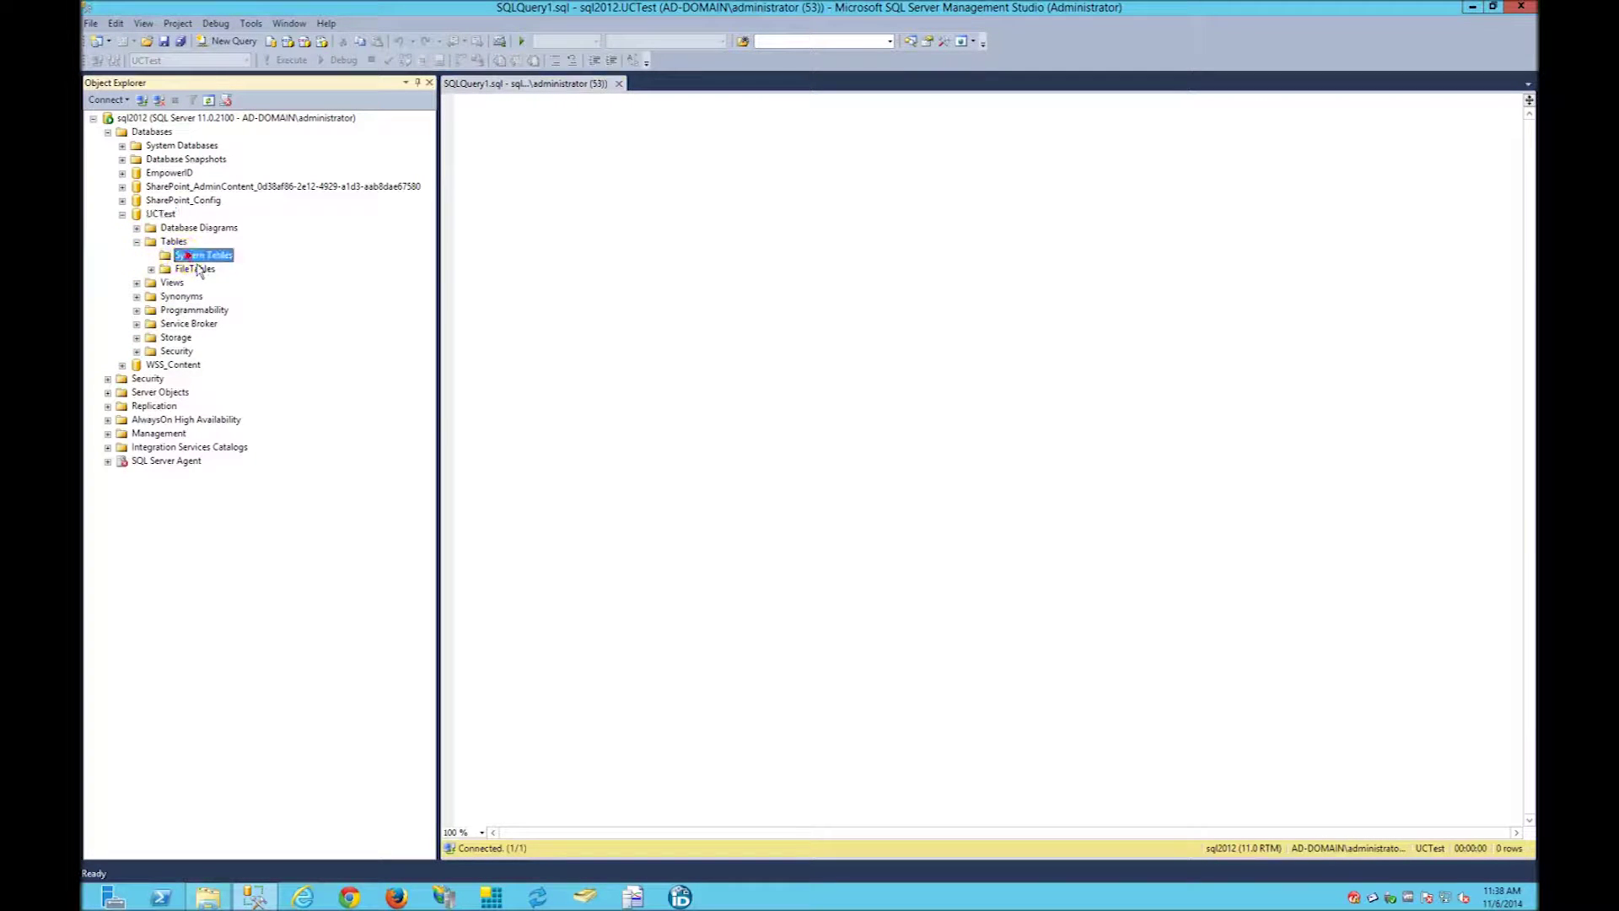
left_click(173, 241)
- Open SchemaGeneration.sql from the StandardConnector folder and execute it against the UCTest database
left_click(208, 896)
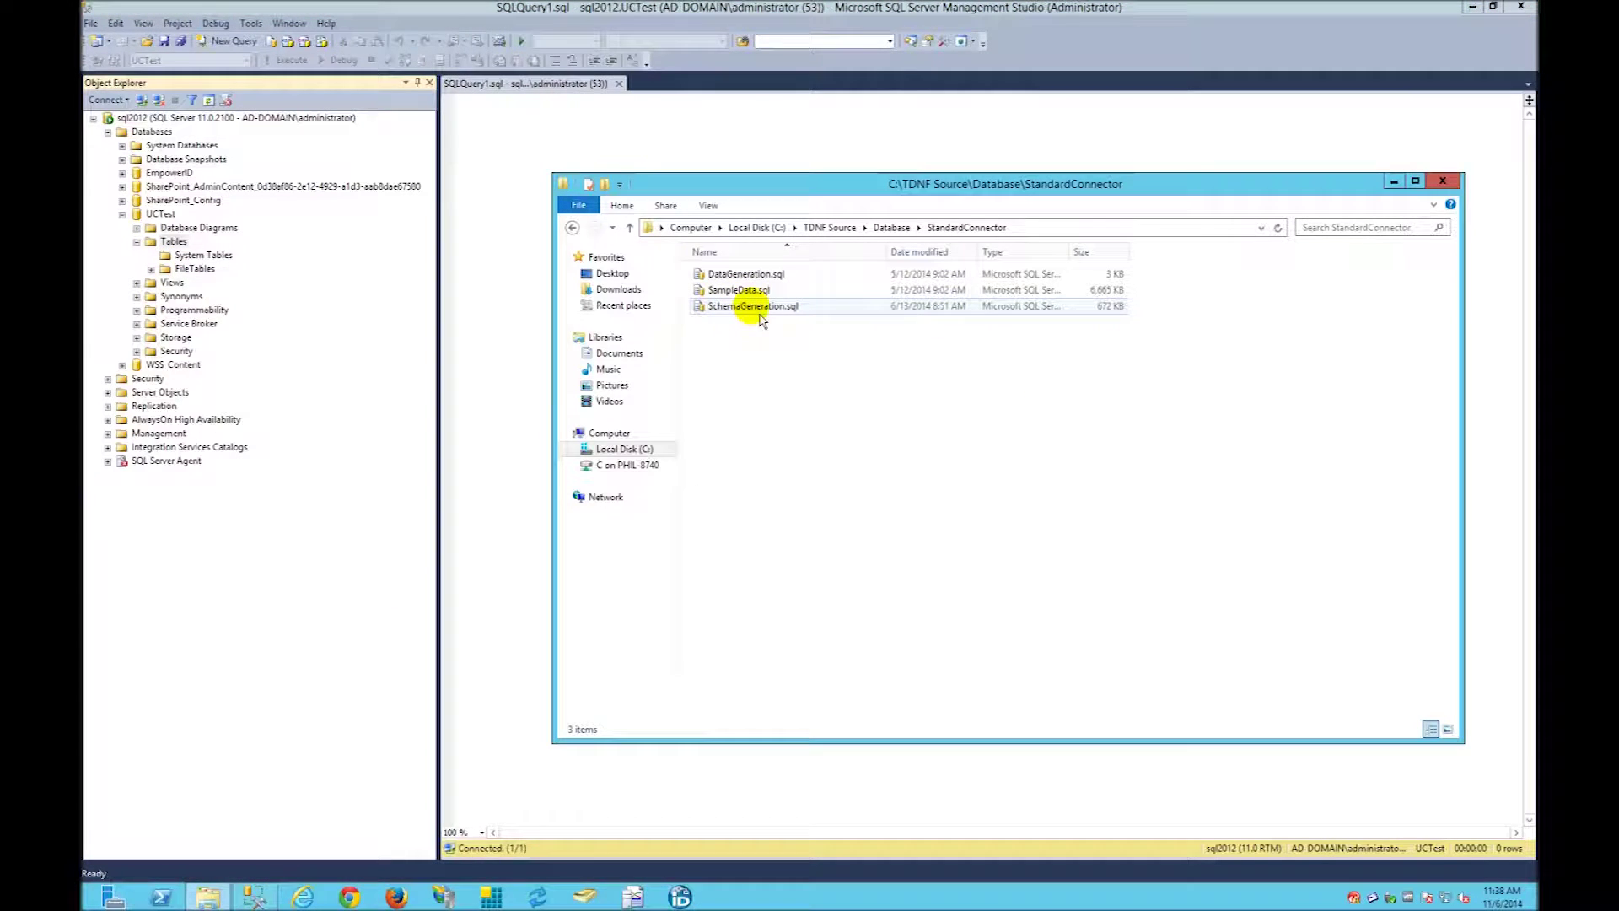
double_click(759, 310)
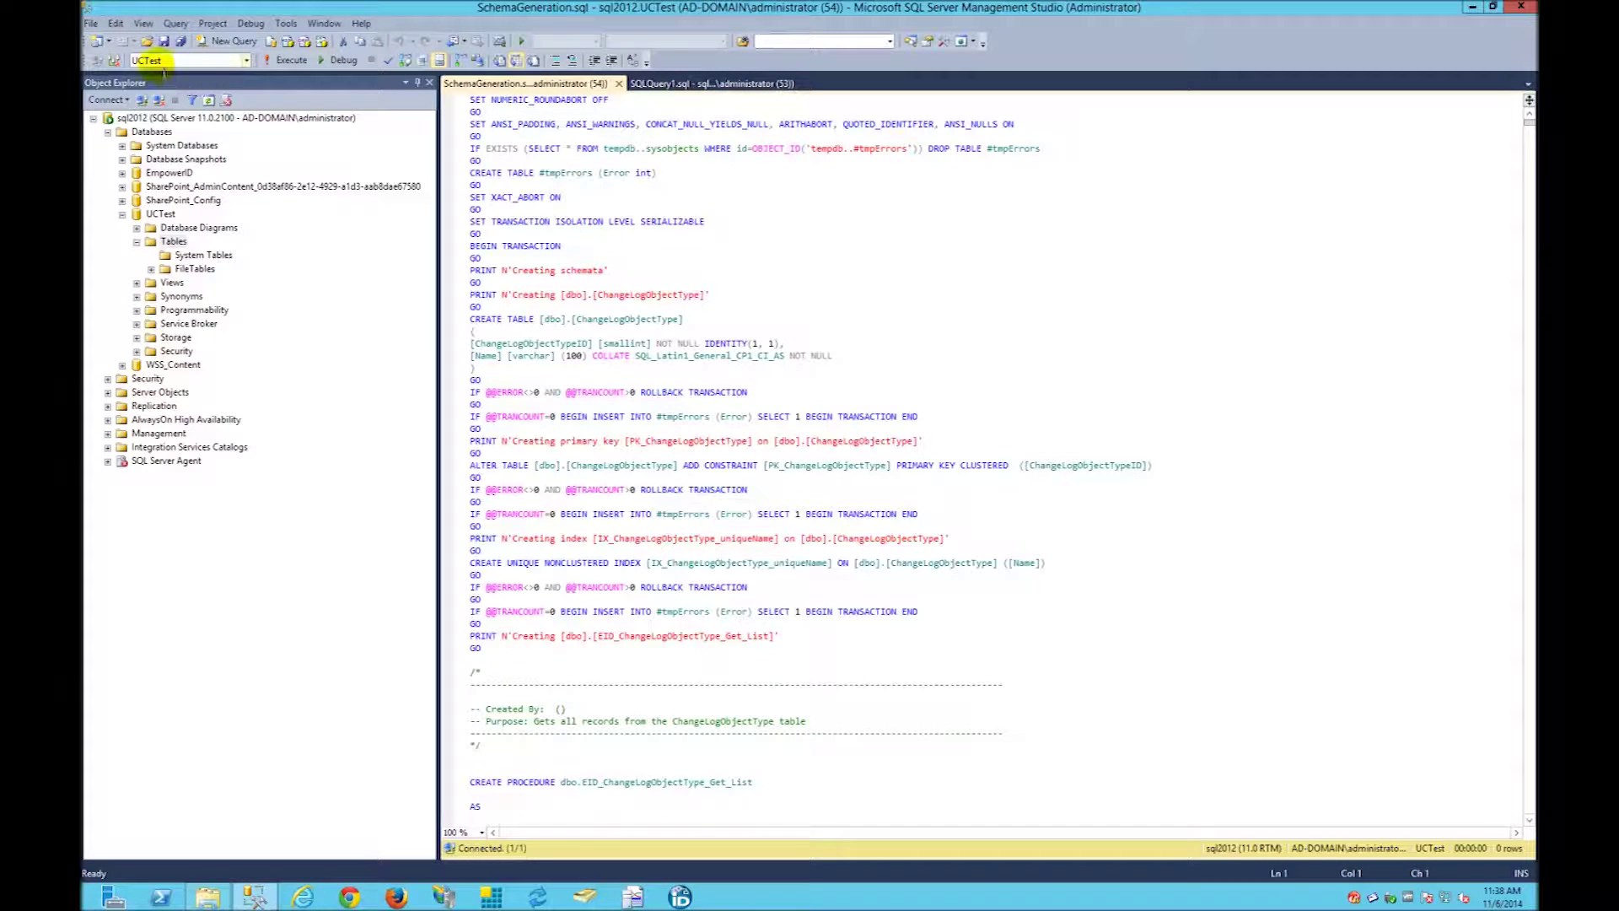
left_click(296, 67)
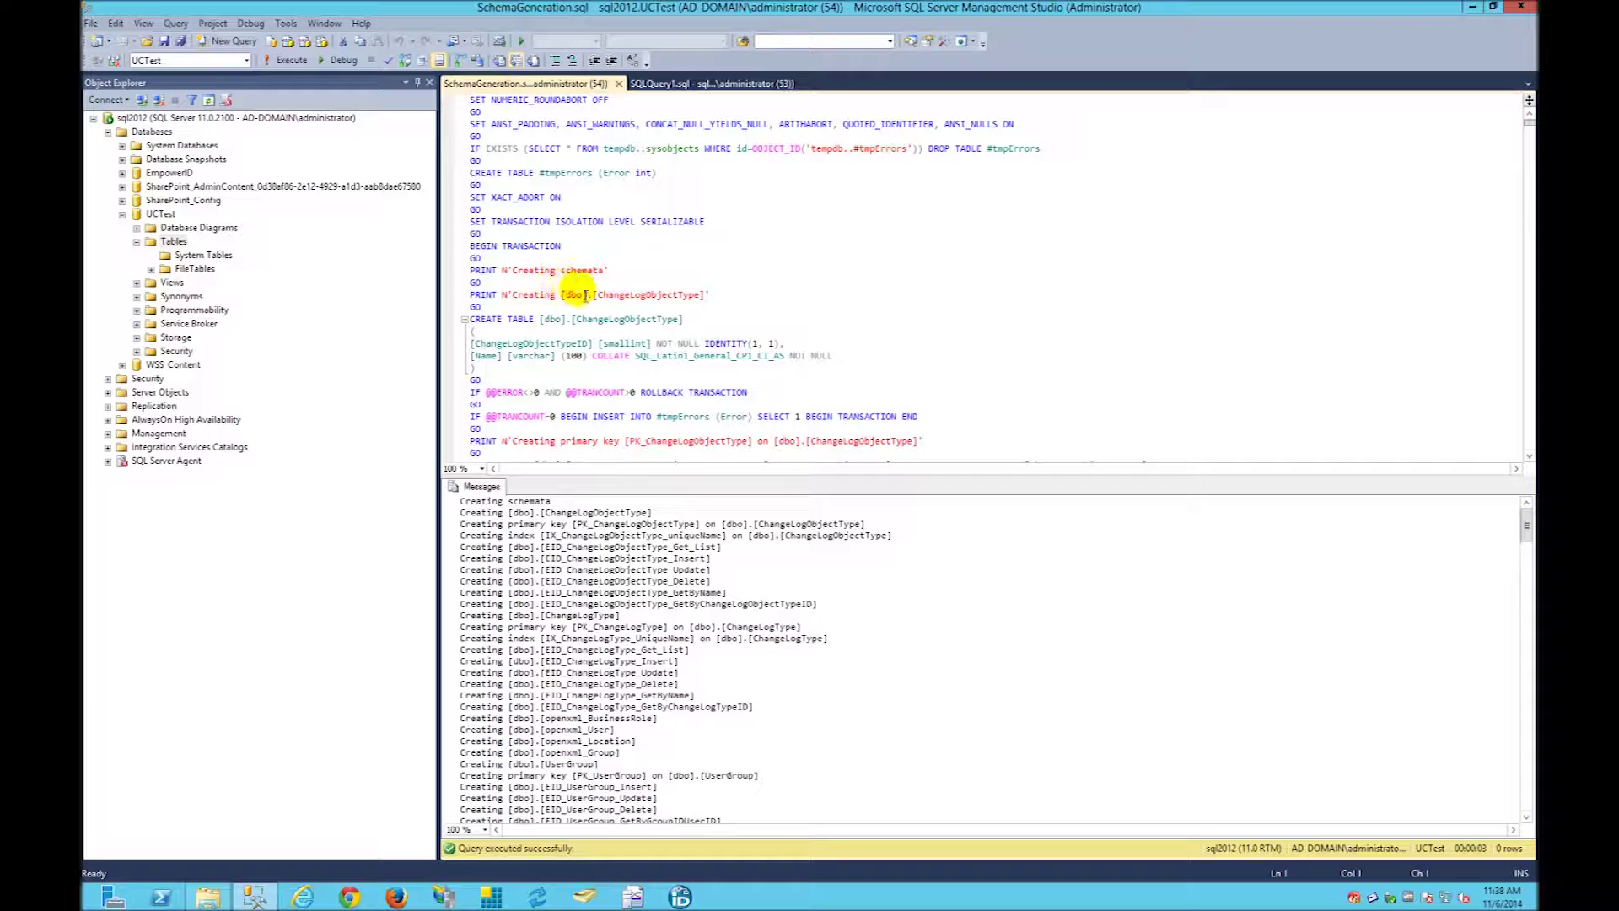
- Refresh the UCTest table list and close the SchemaGeneration.sql script
right_click(171, 244)
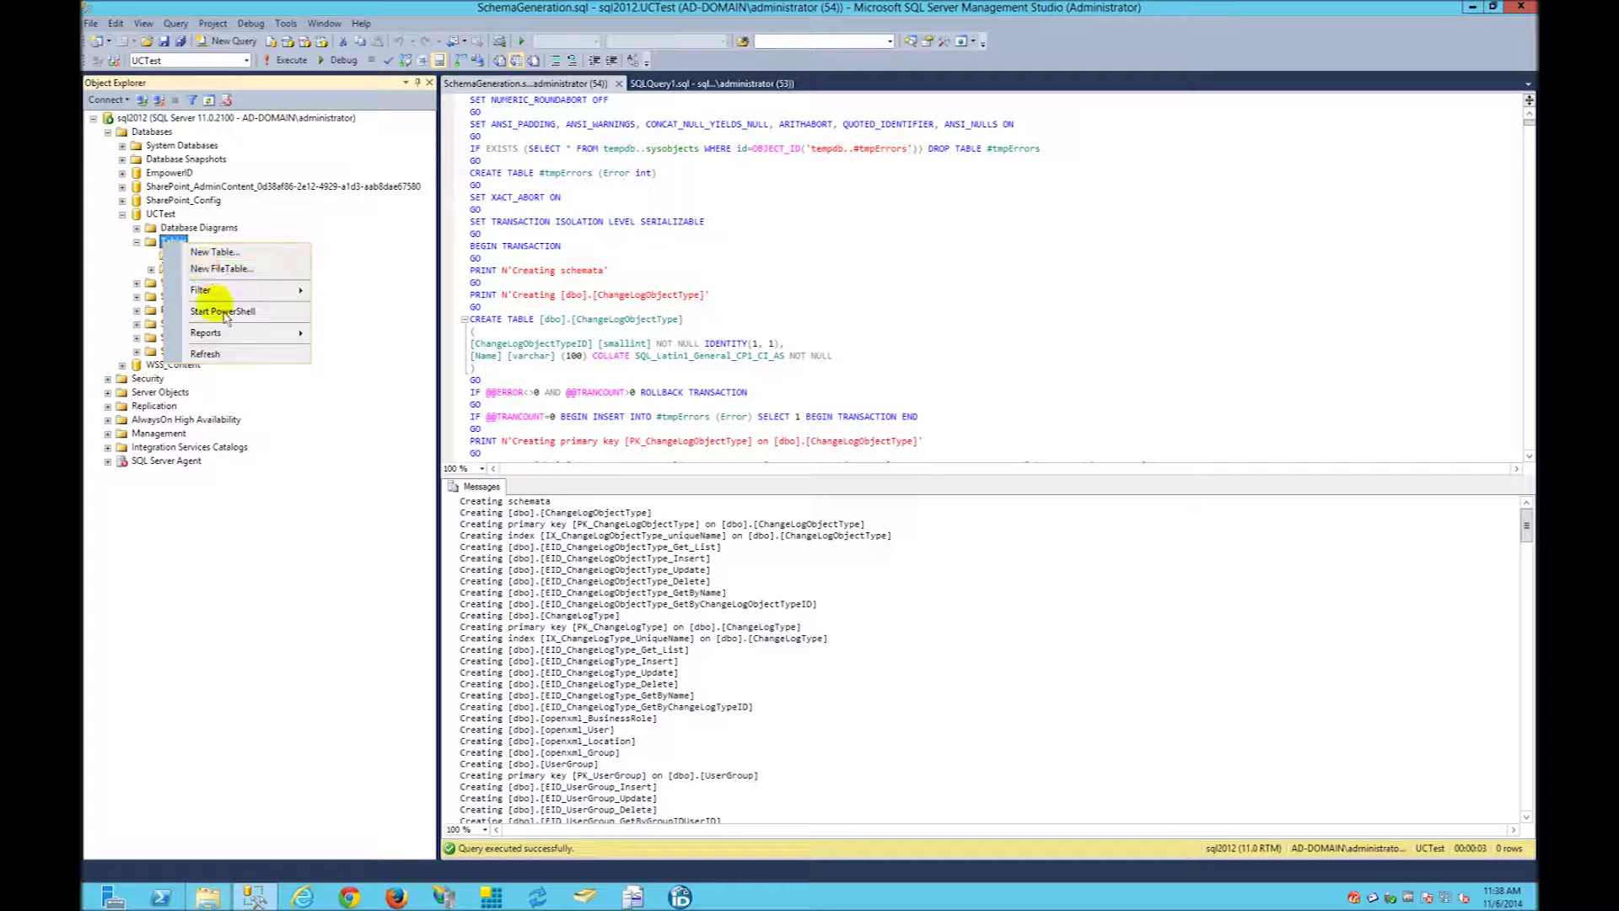
left_click(205, 355)
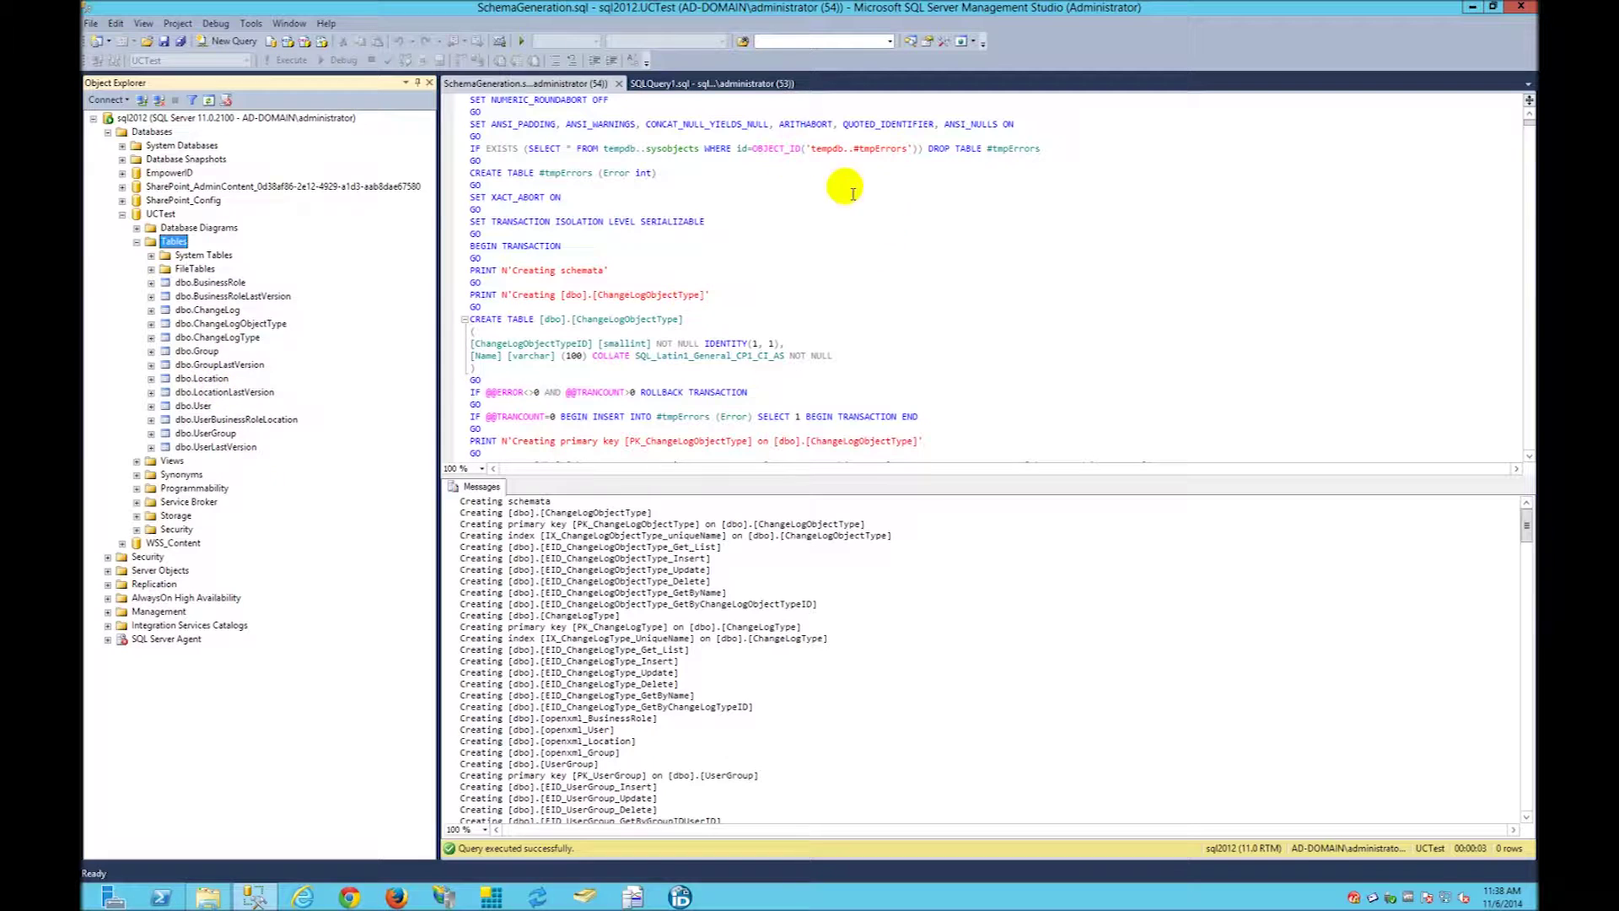
left_click(634, 83)
left_click(619, 83)
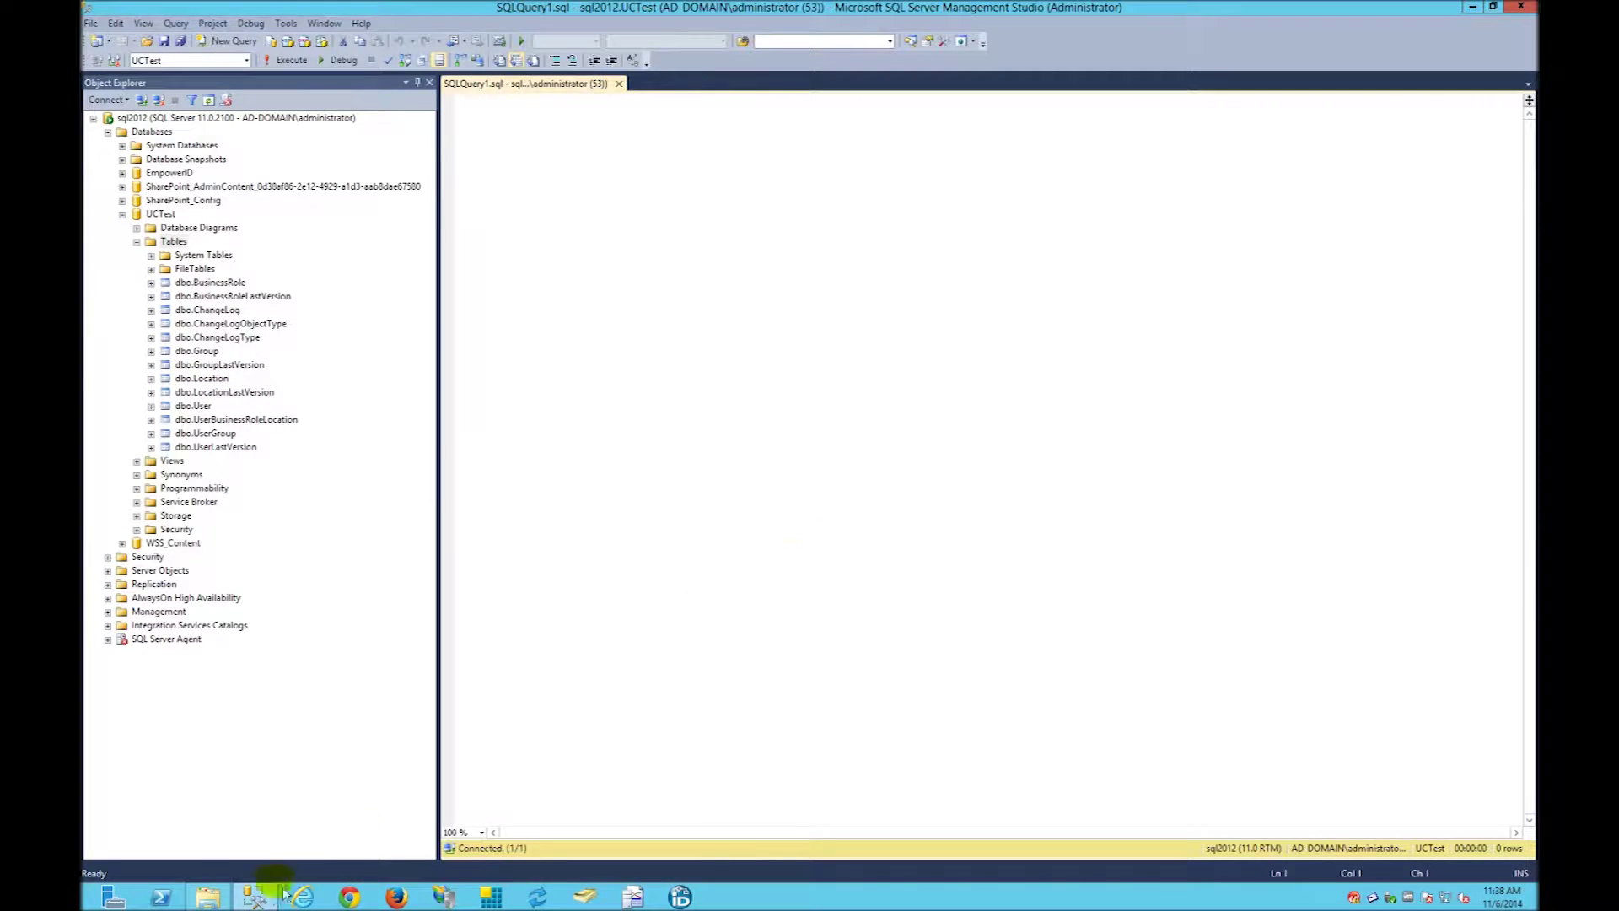
- Open DataGeneration.sql from the StandardConnector folder, execute it against UCTest, and close the script
left_click(208, 897)
left_click(742, 274)
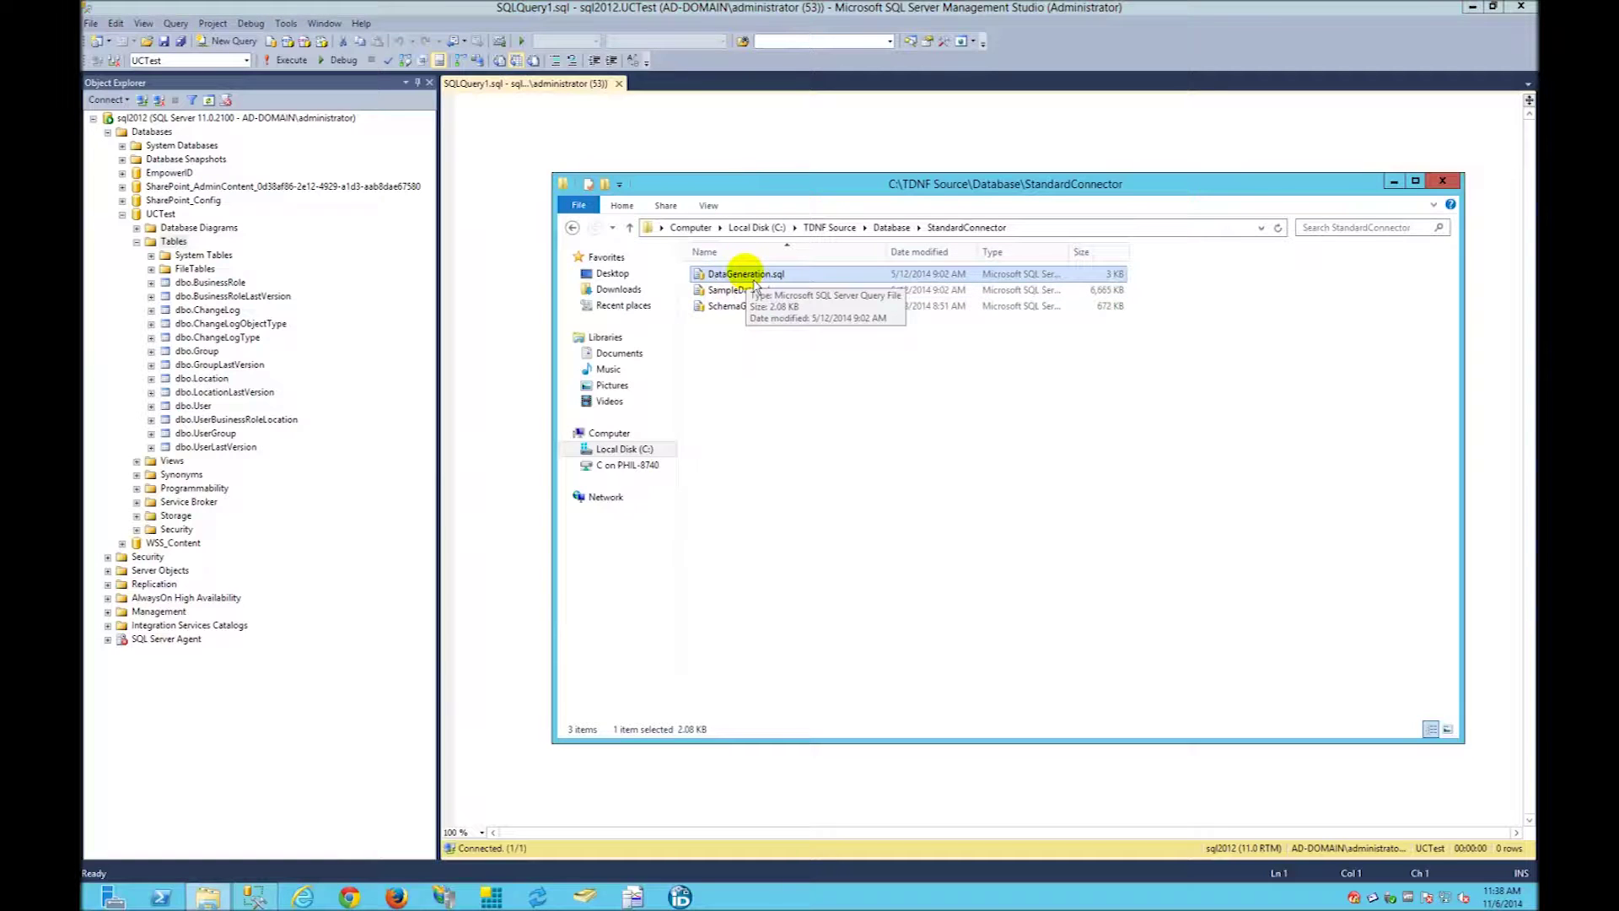
double_click(753, 278)
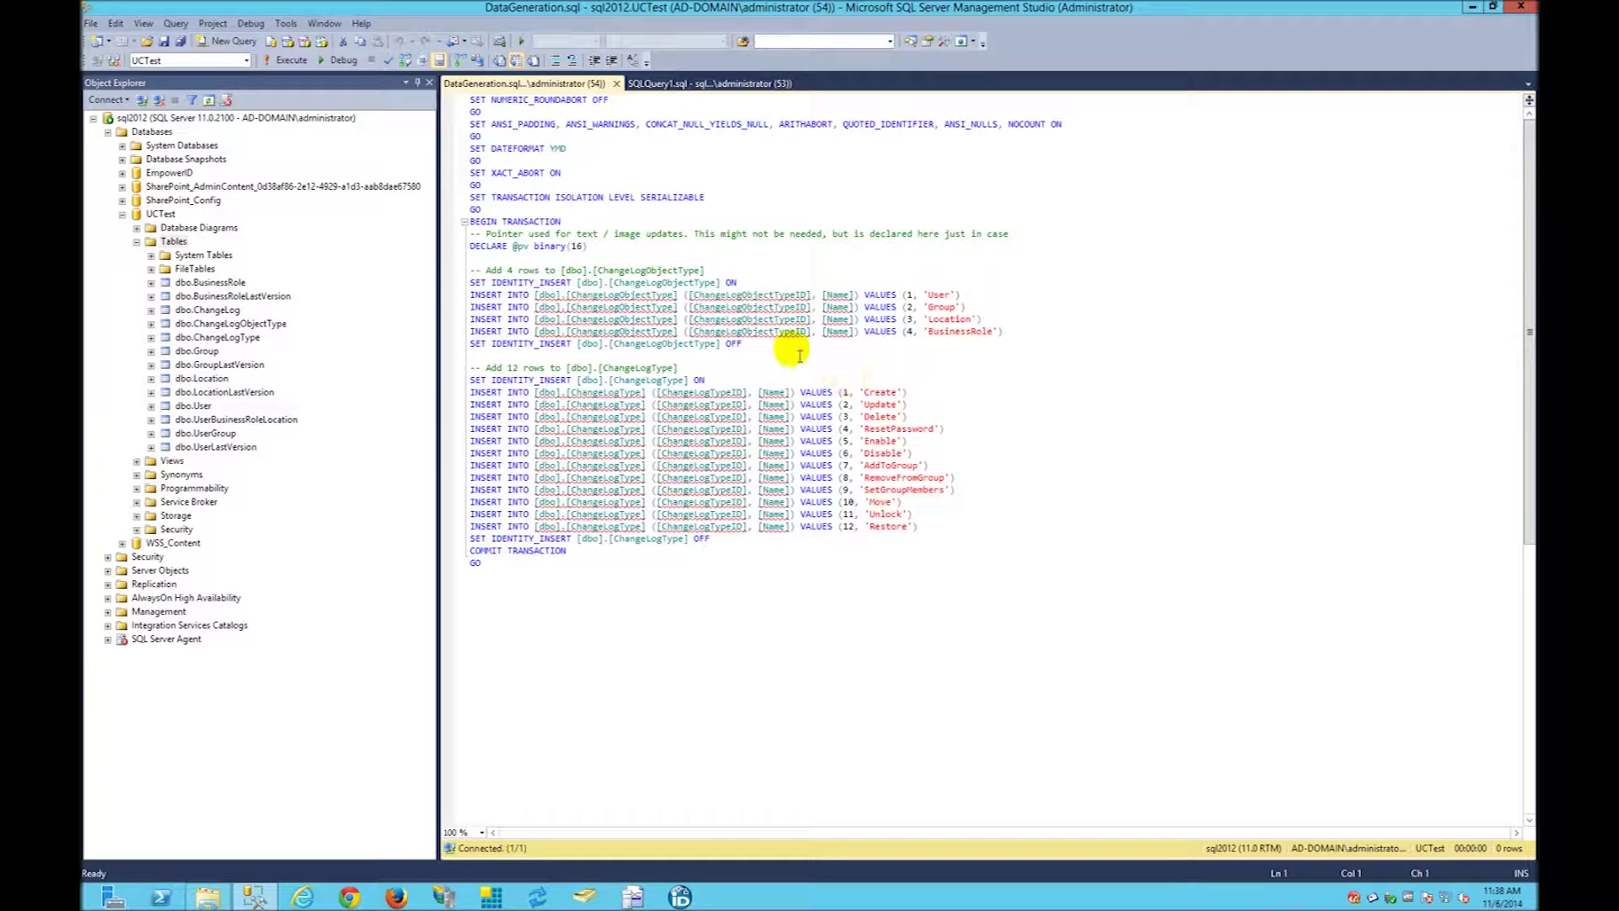
mouse_move(606, 297)
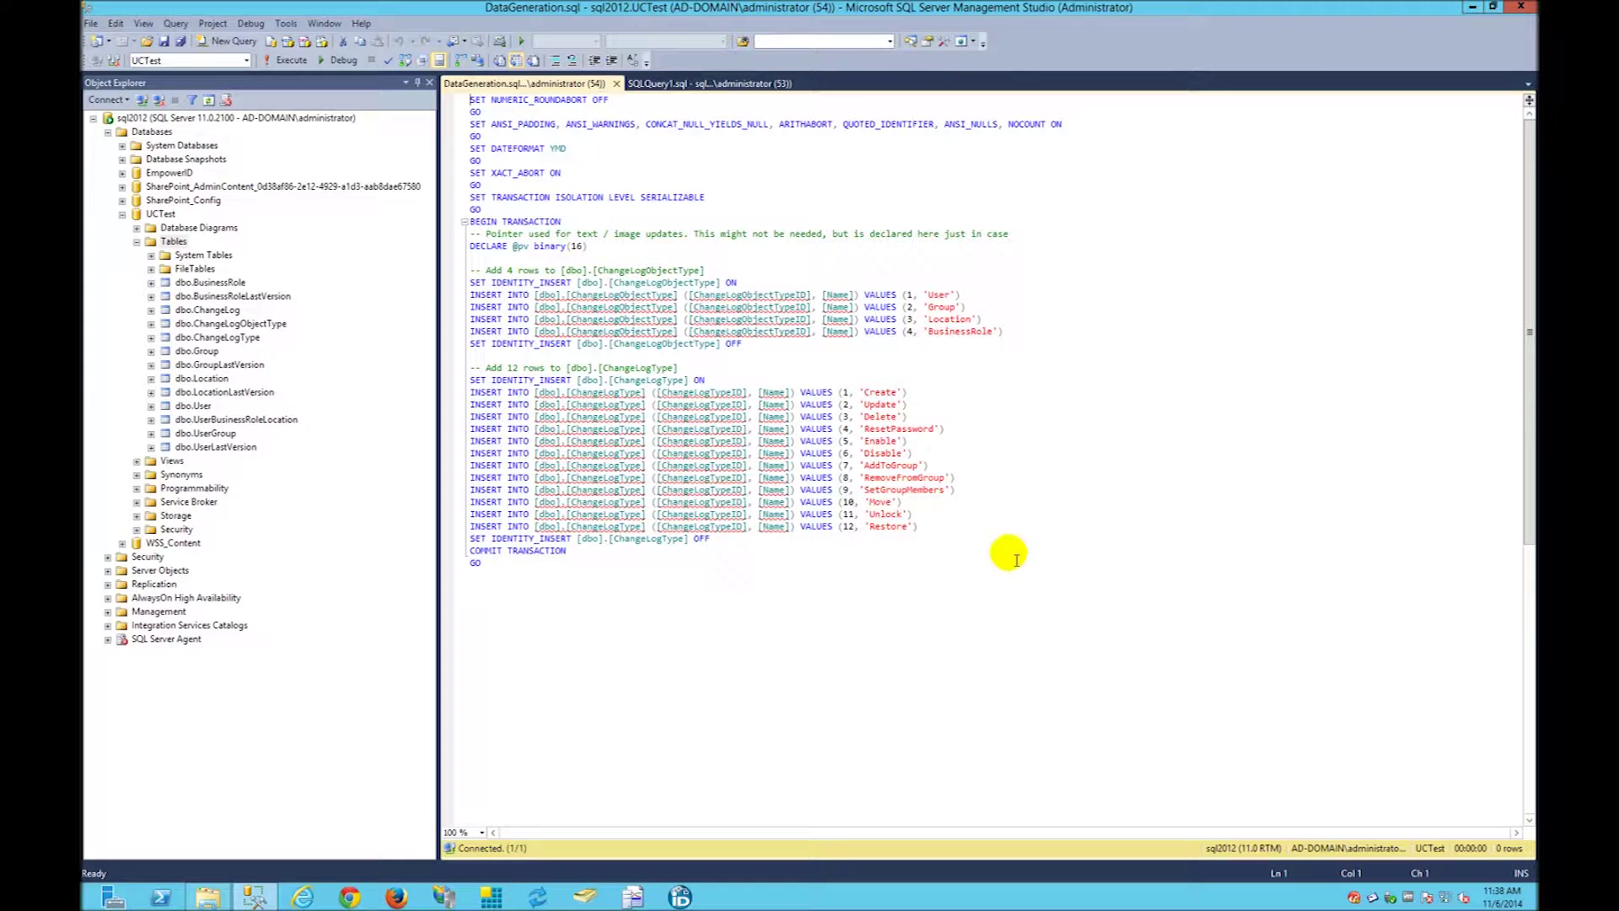
left_click(291, 63)
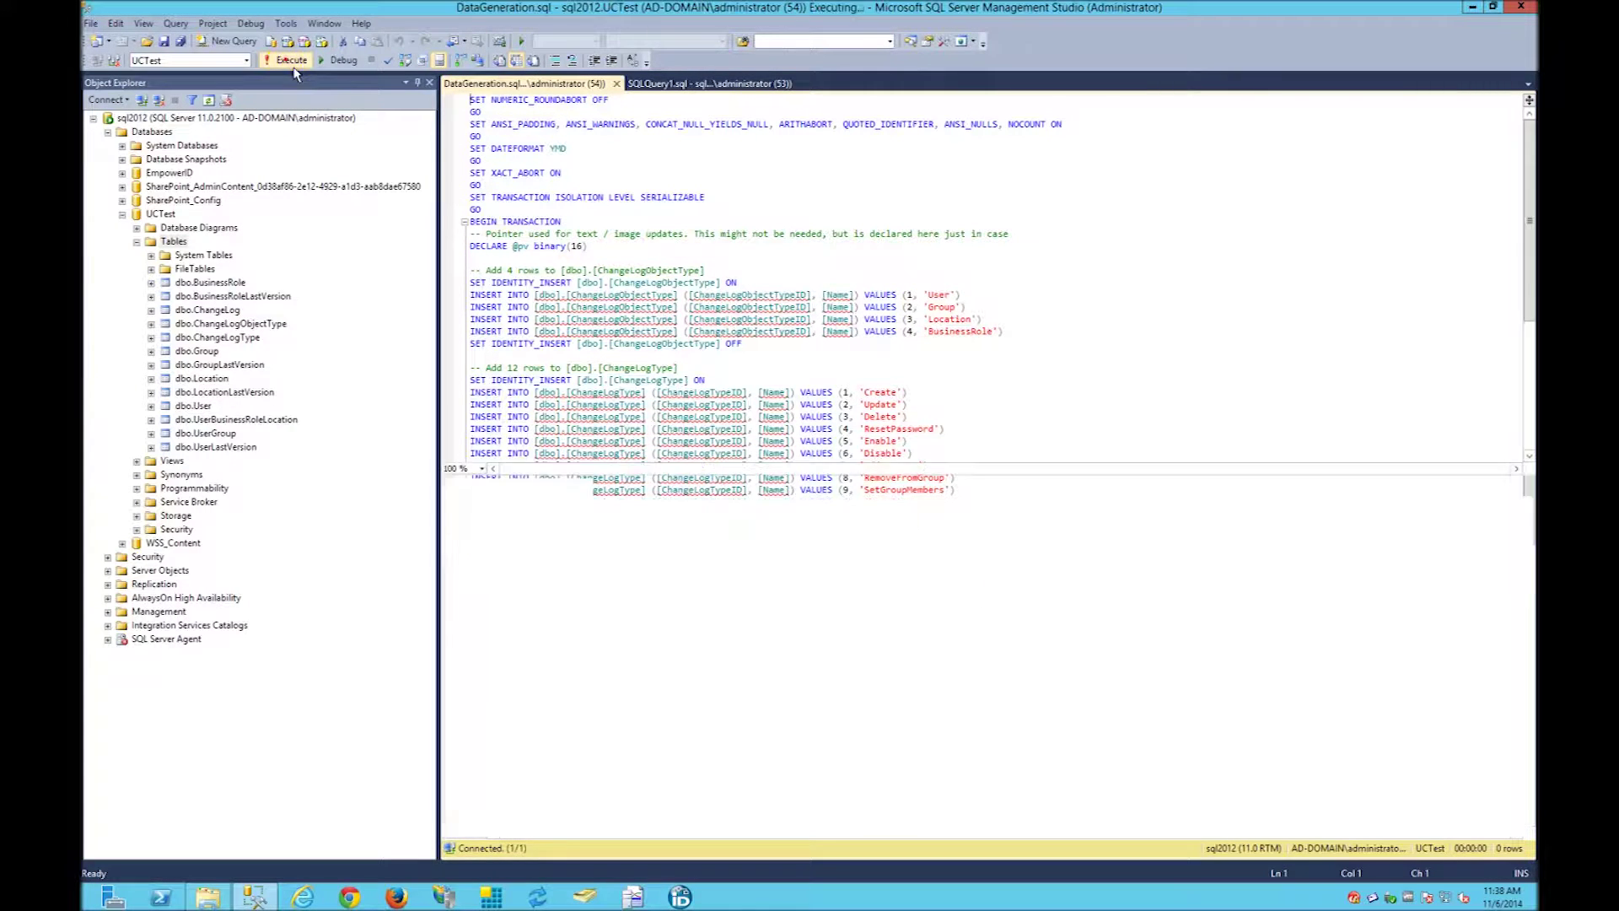
left_click(584, 533)
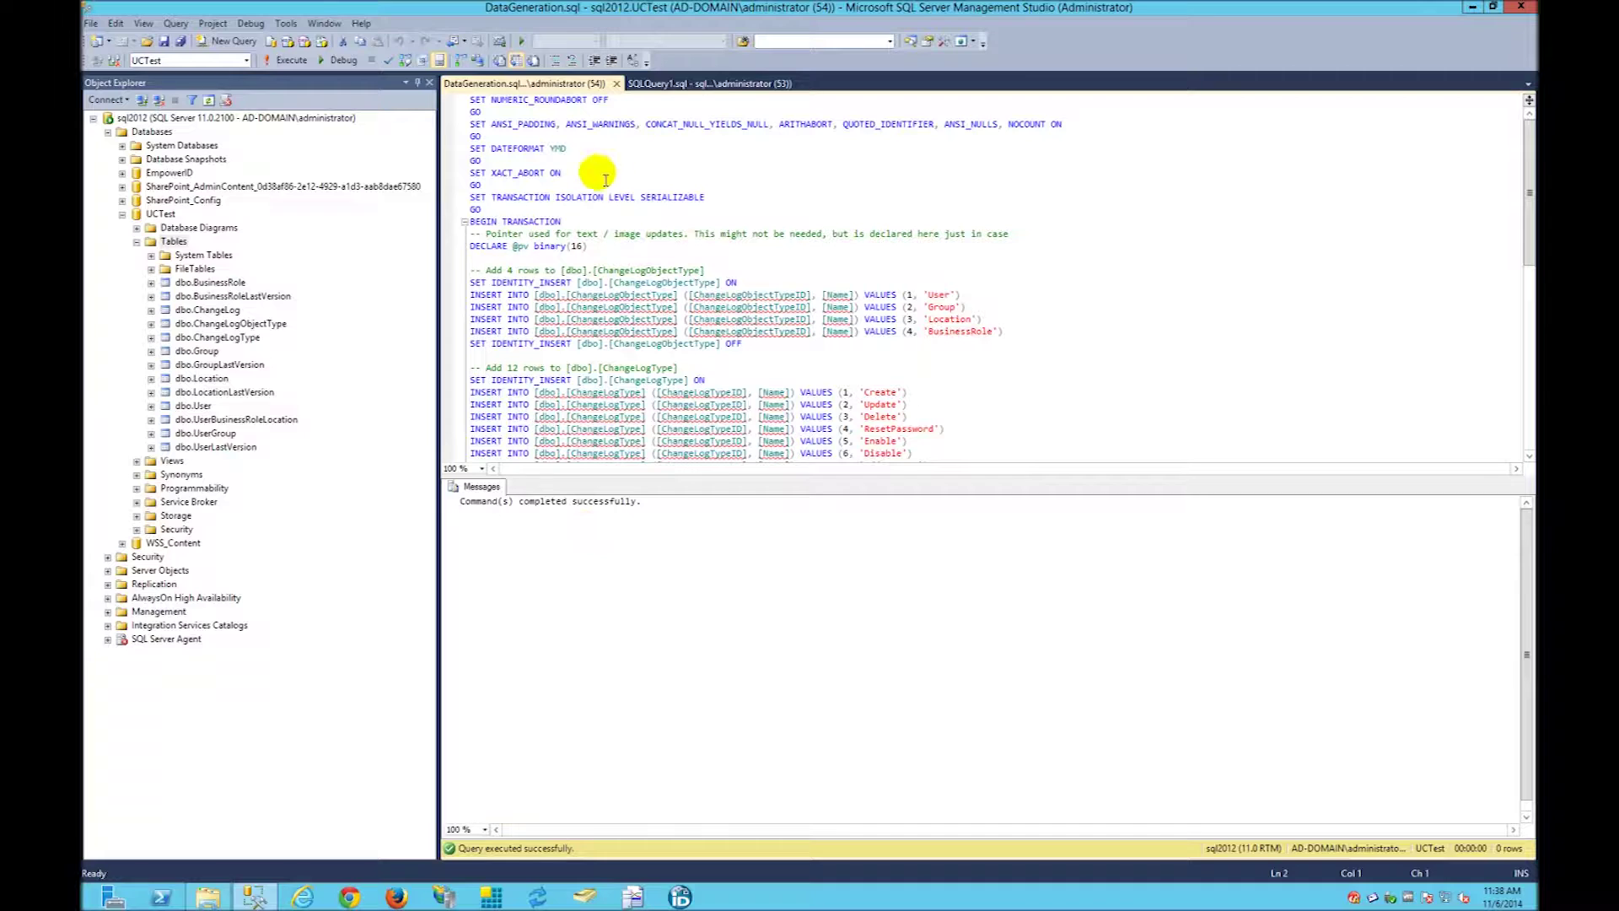
left_click(616, 84)
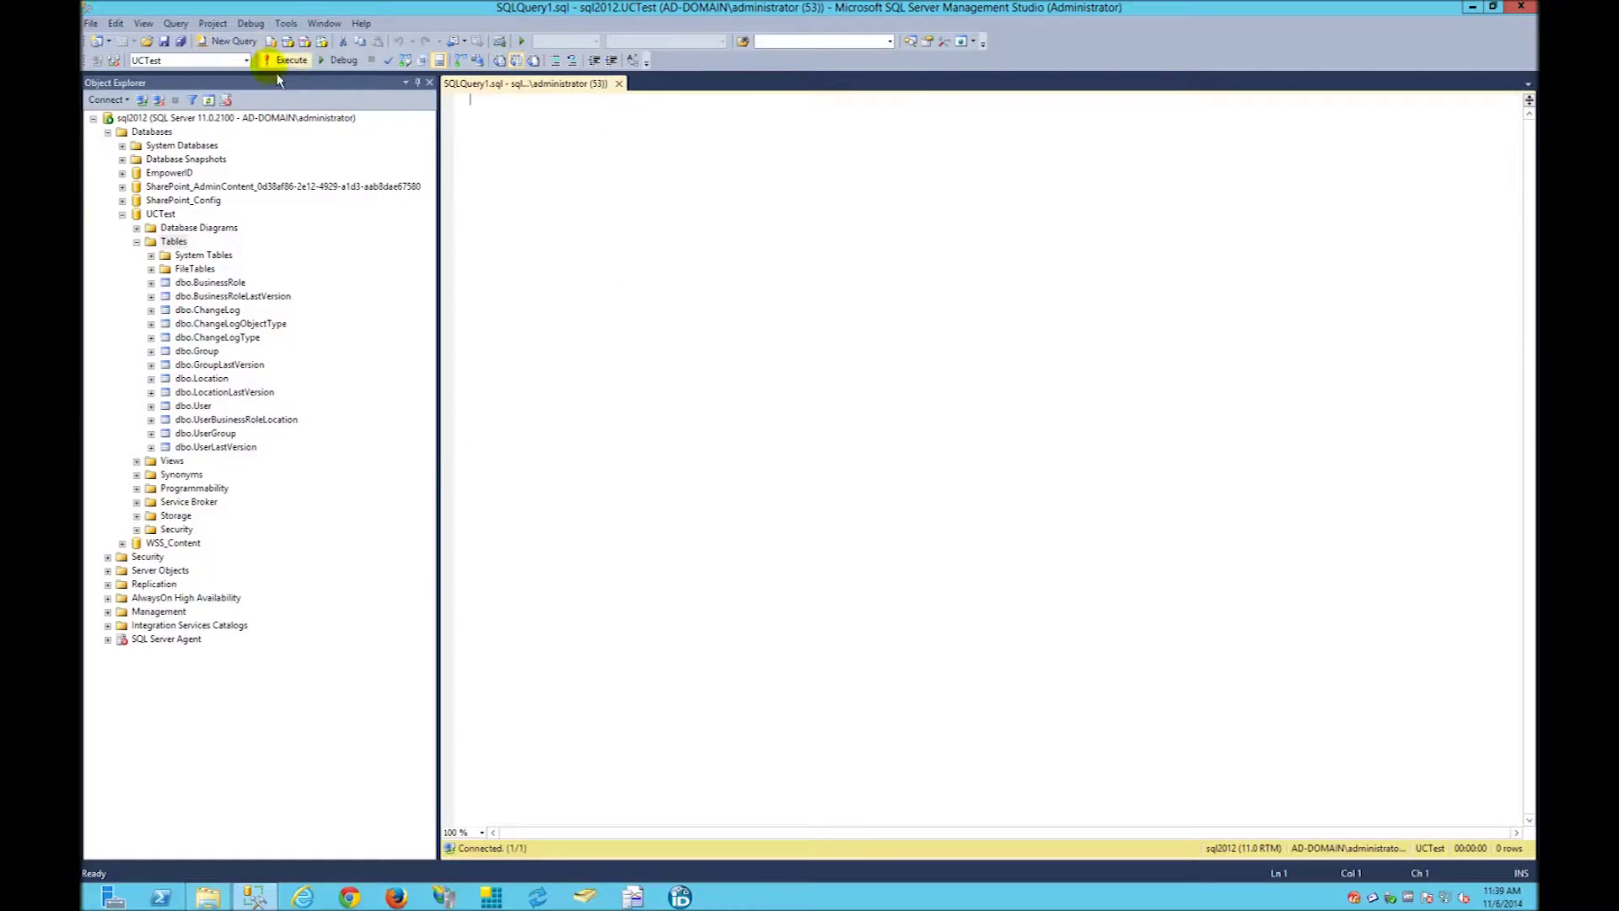
- Open SampleData.sql from the StandardConnector folder, look through its insert statements, and execute it against UCTest
left_click(205, 897)
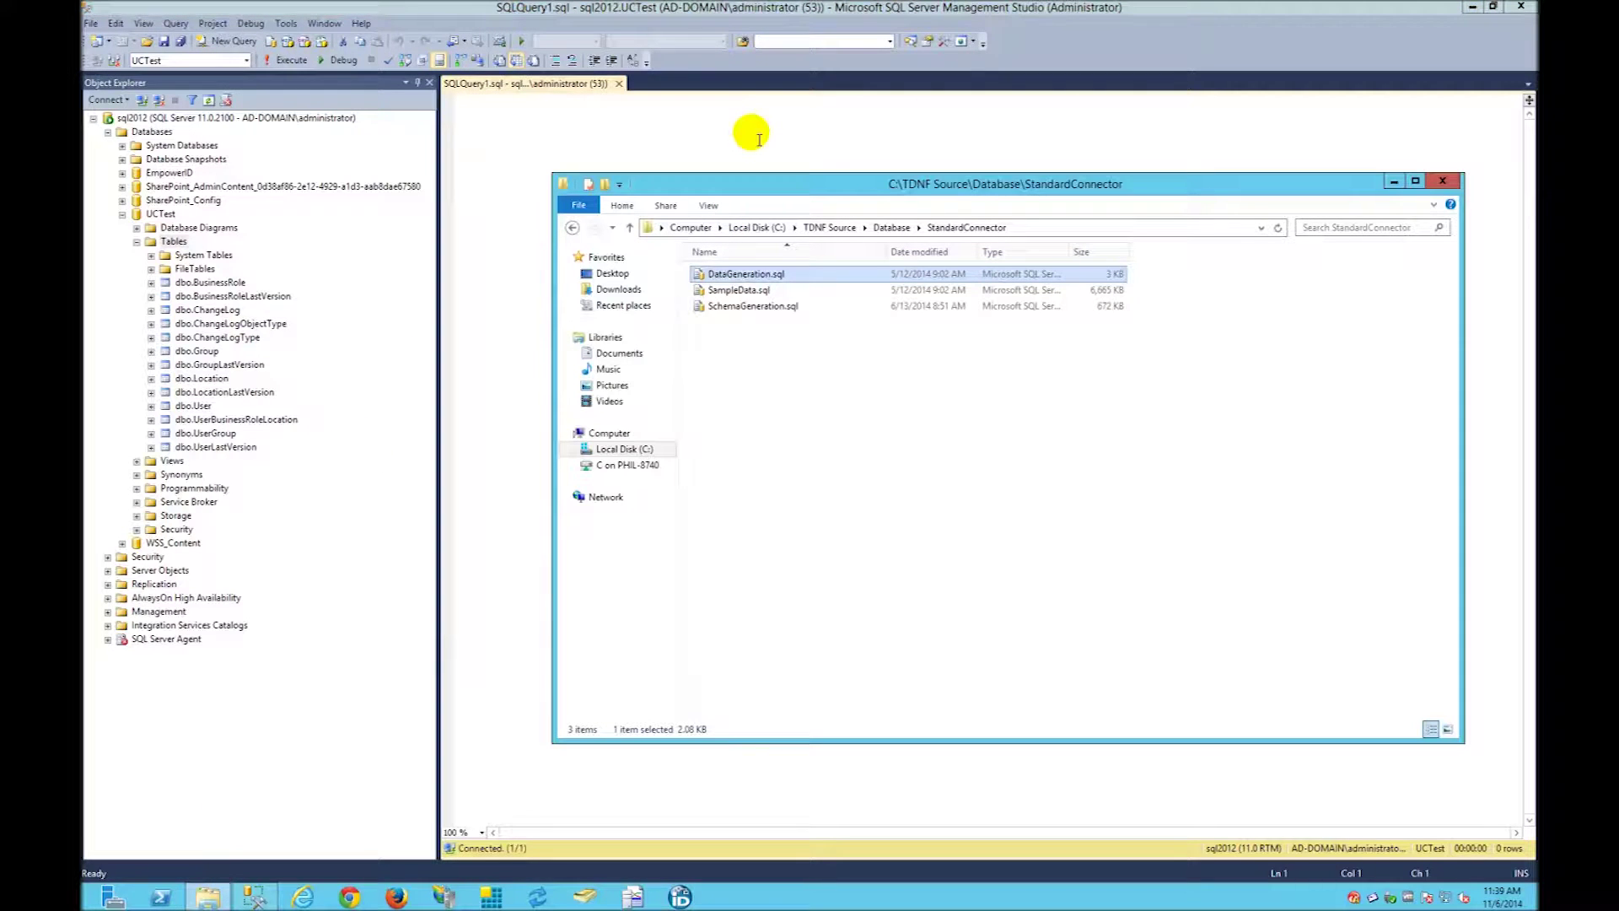
double_click(725, 290)
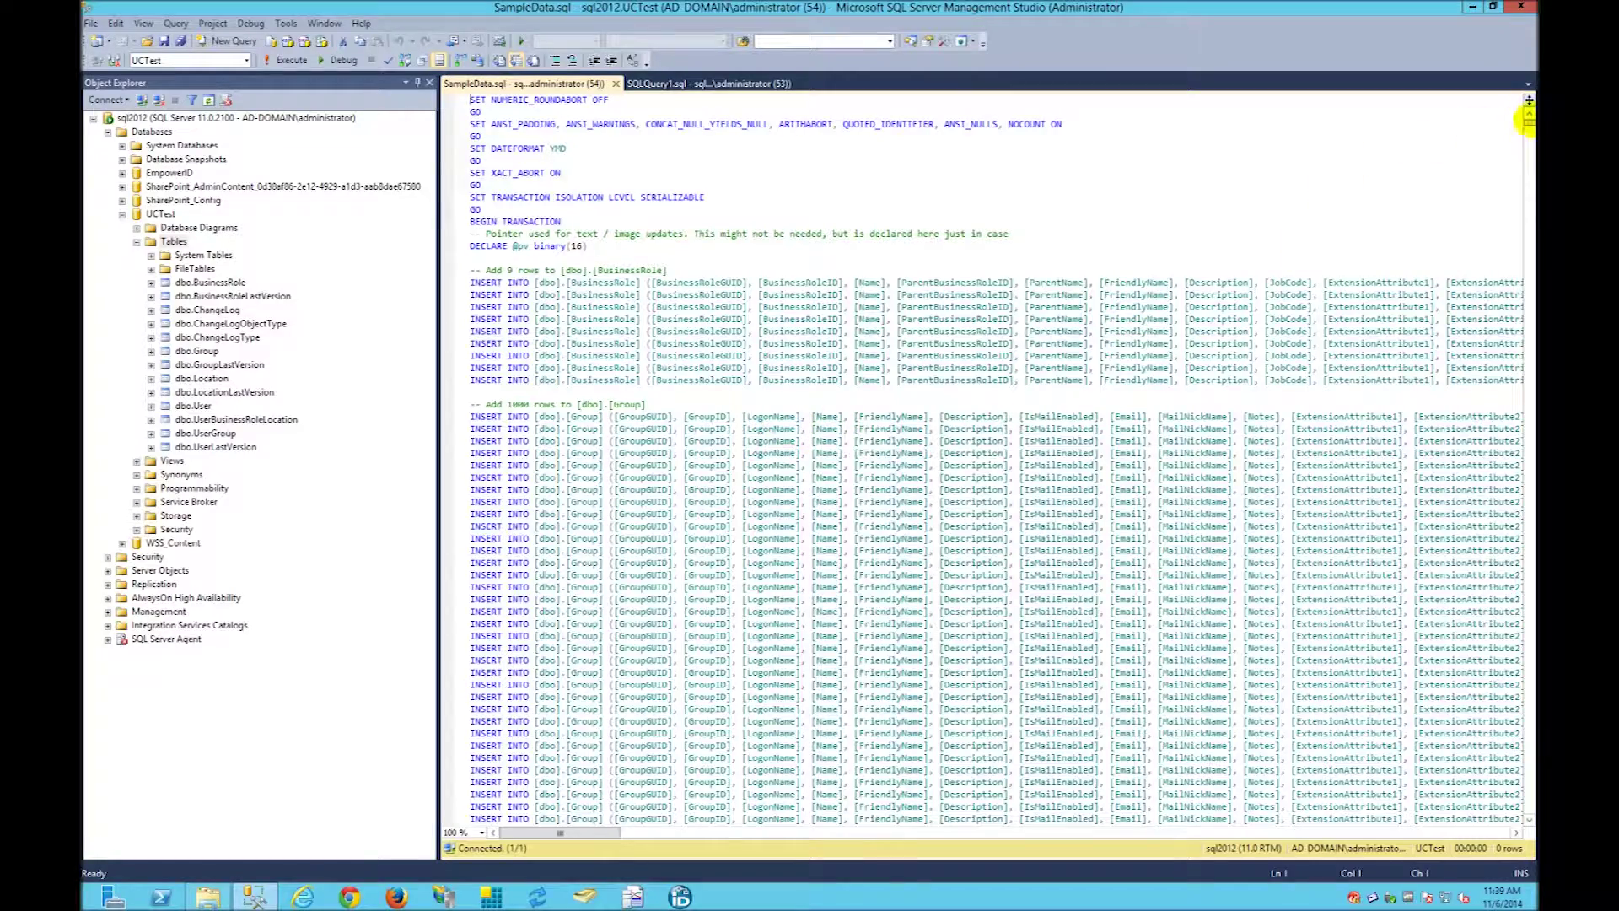
left_click_drag(1528, 122, 1532, 289)
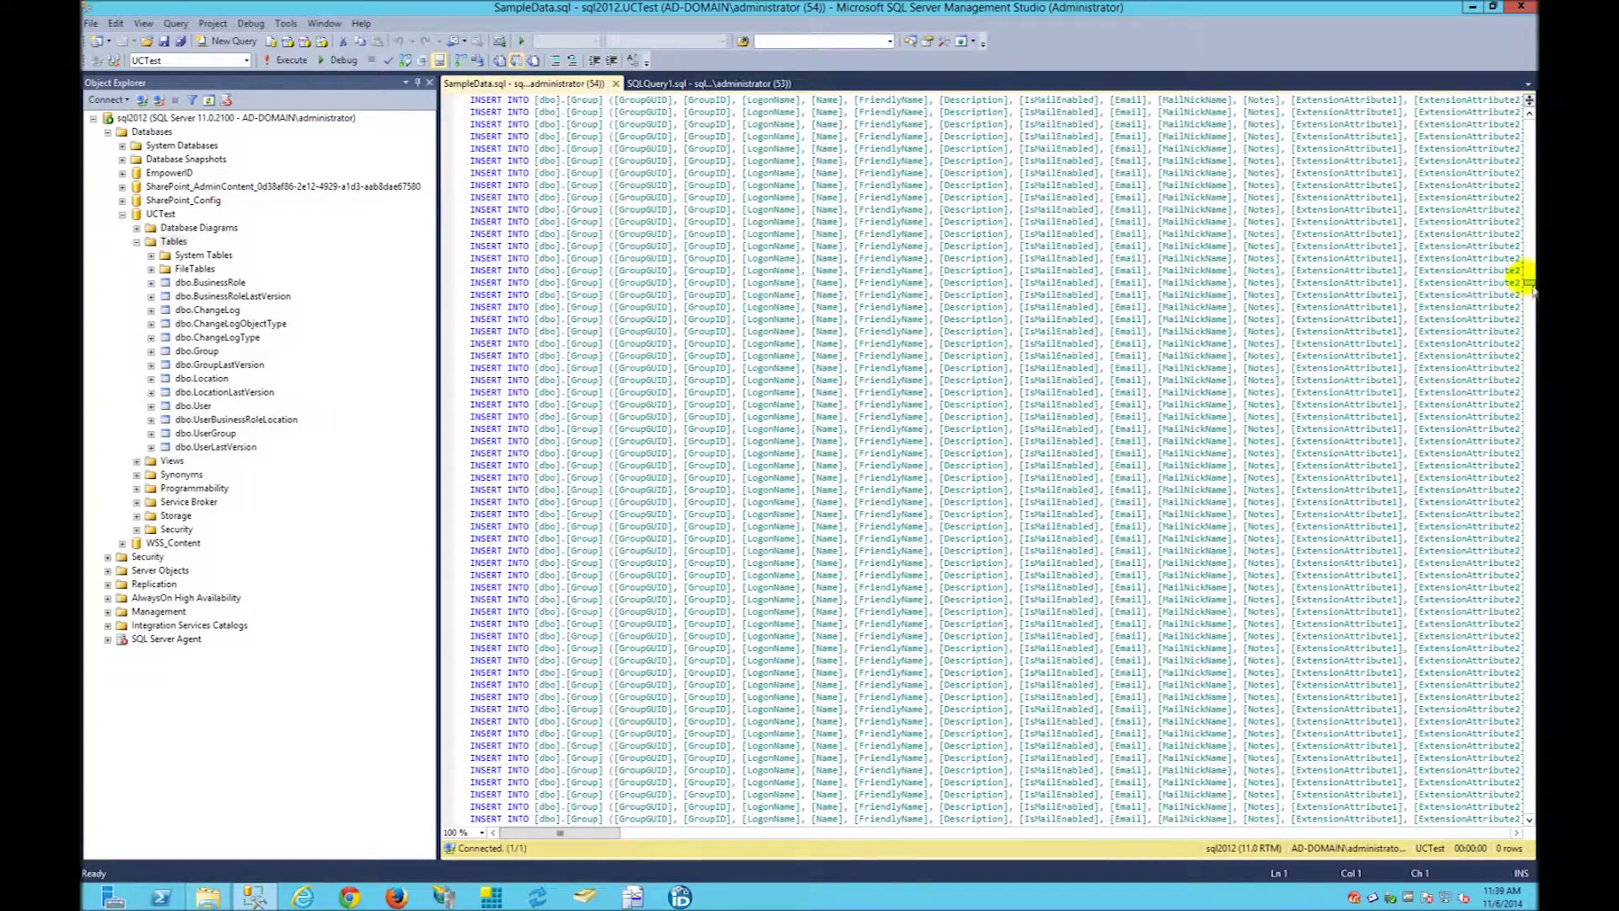
left_click_drag(1529, 419, 1526, 487)
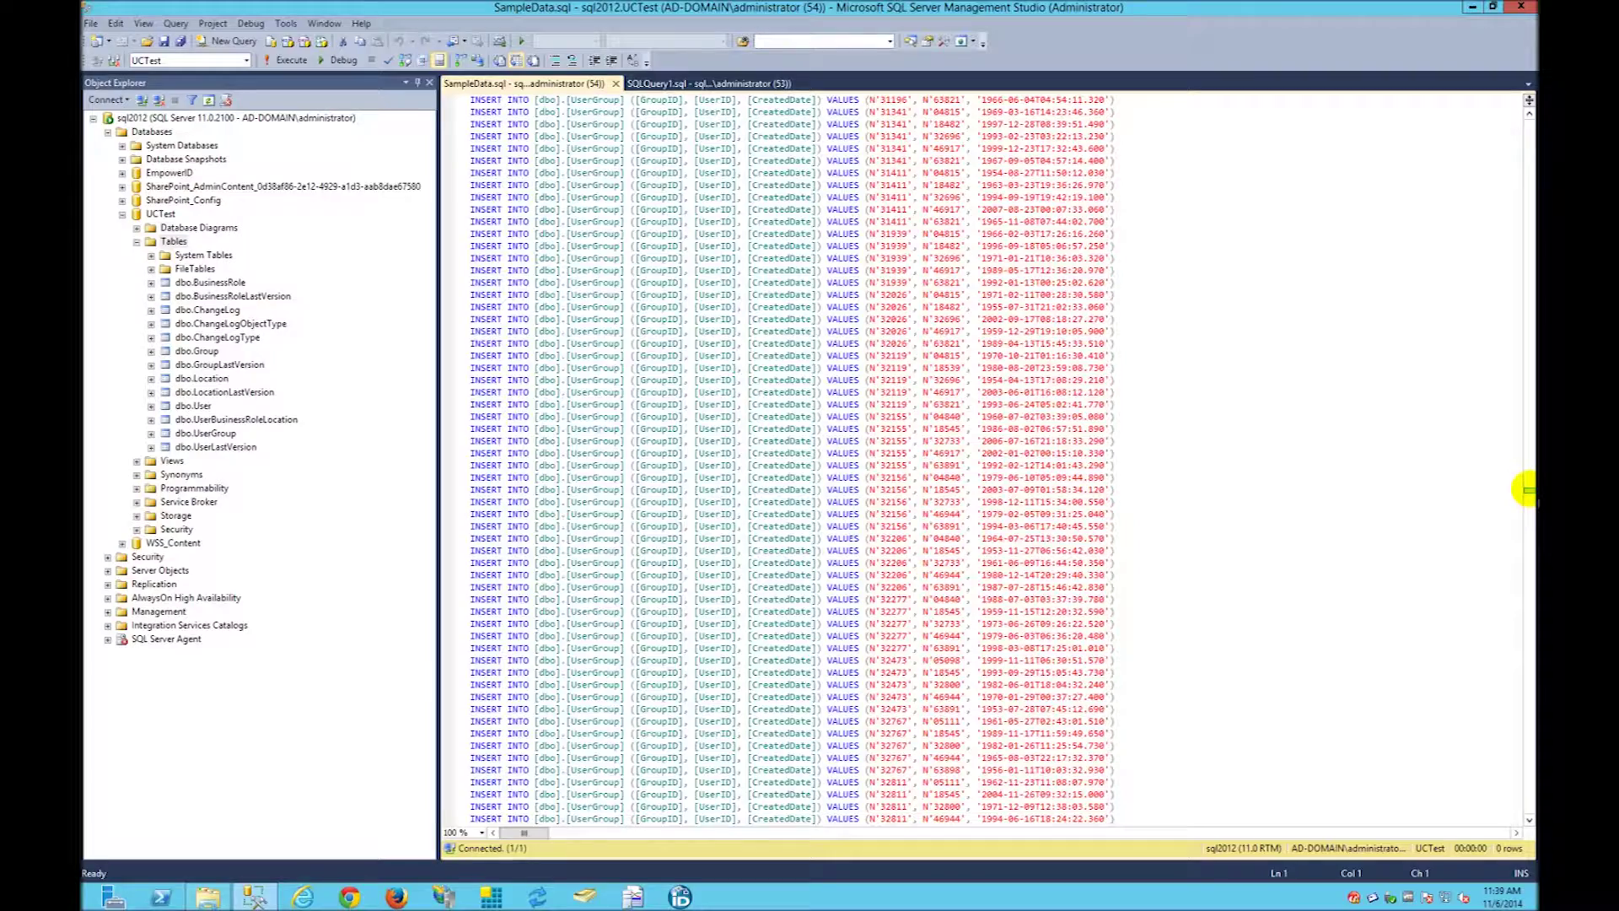
left_click(1529, 105)
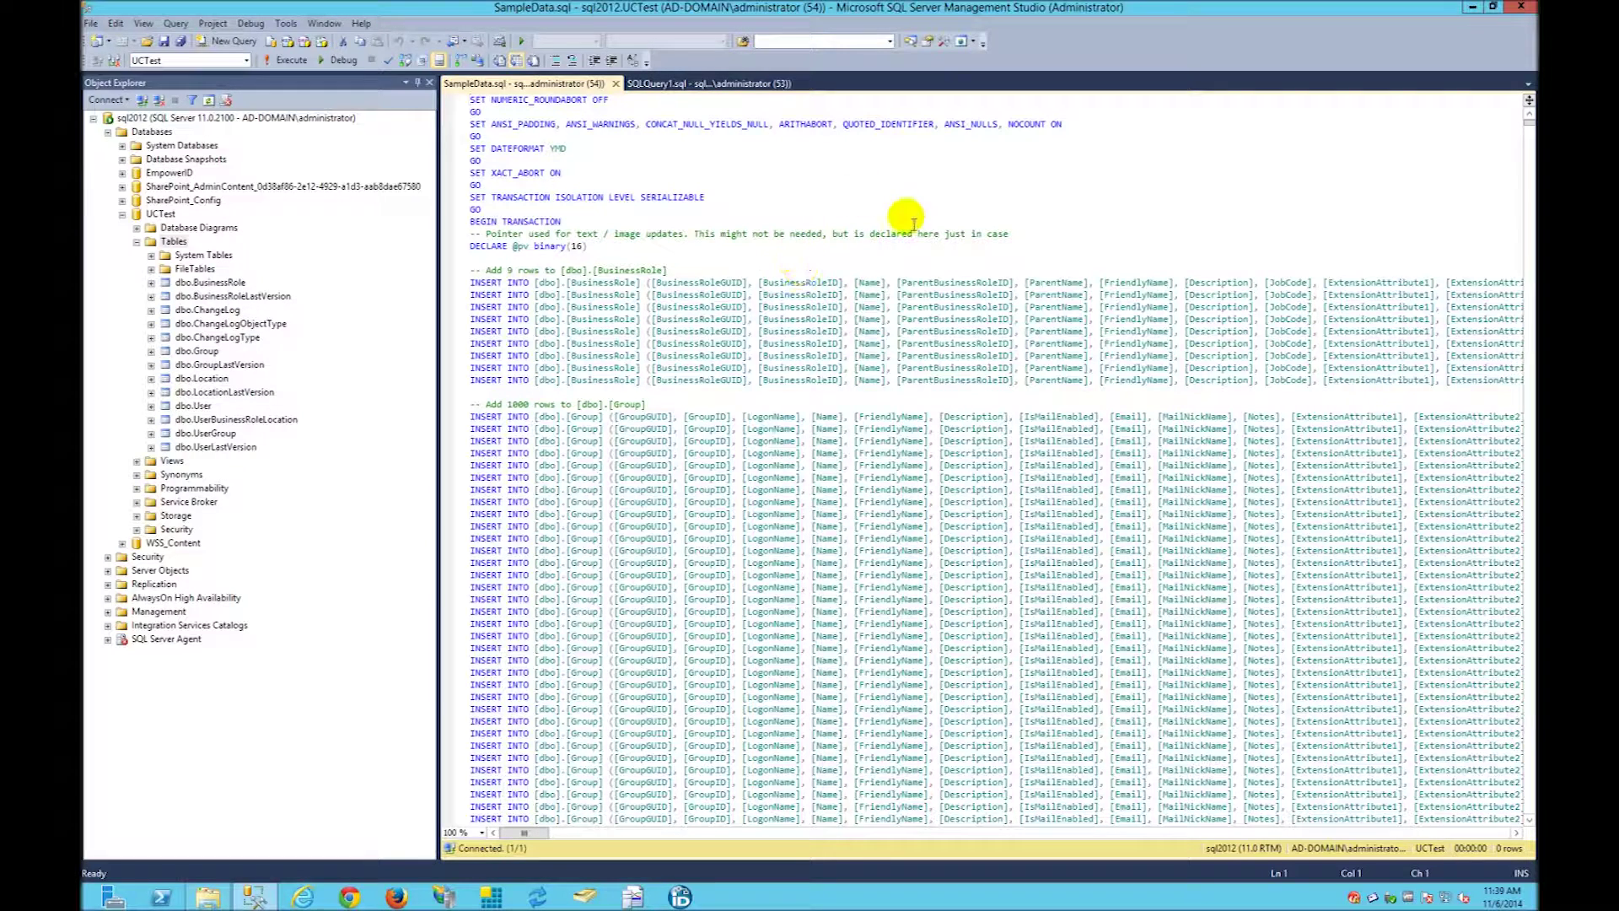
left_click(292, 66)
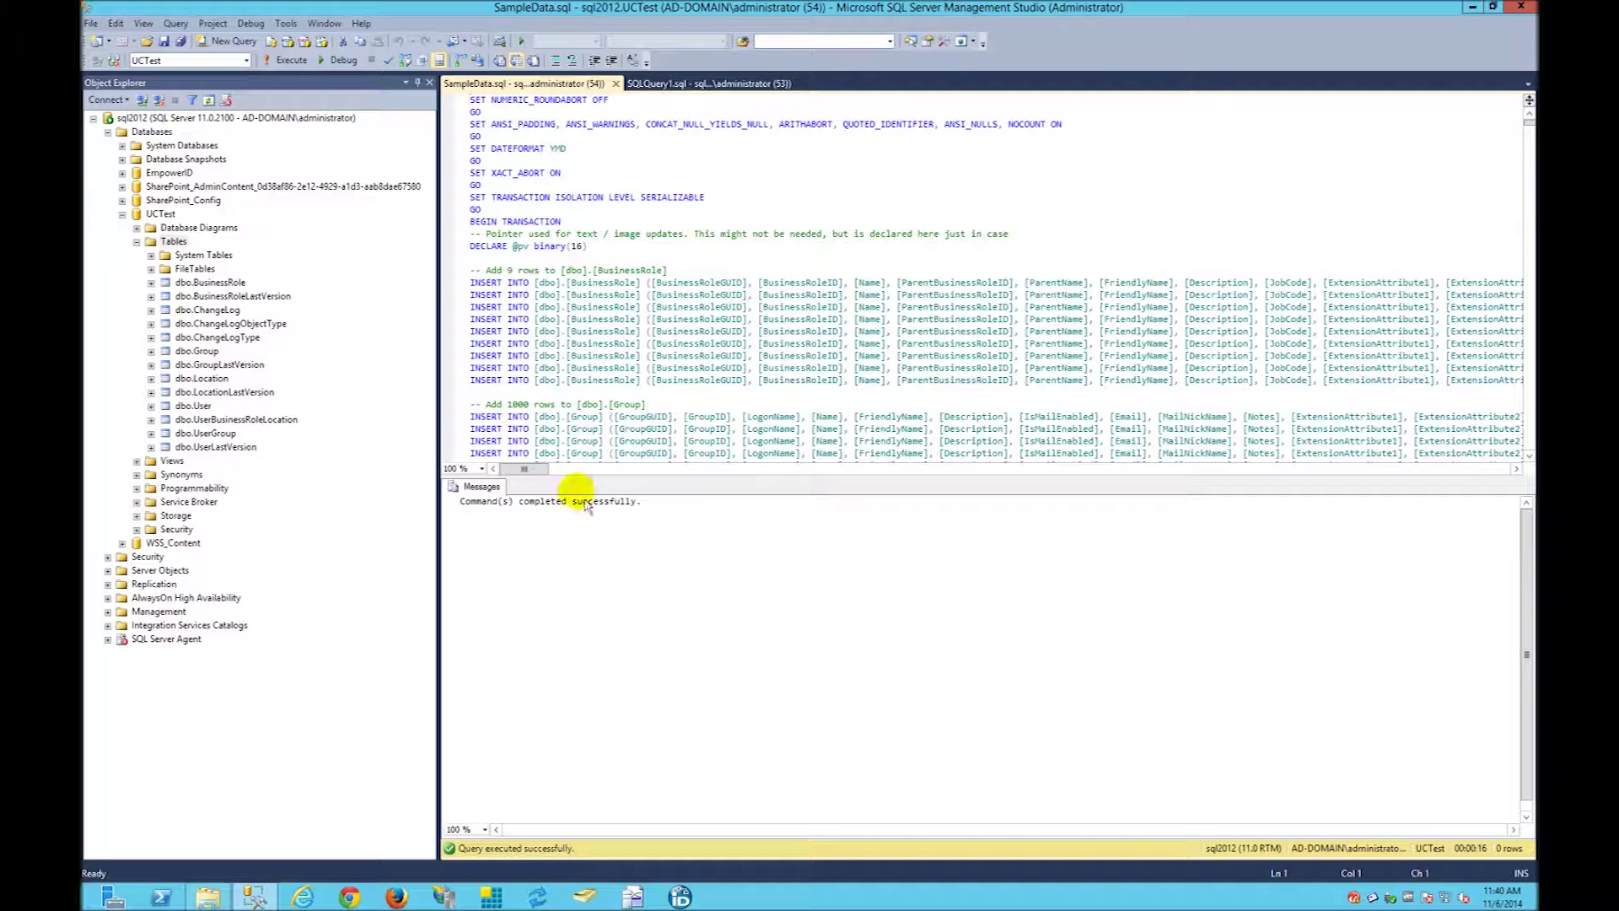
- Select the top 1000 rows of the dbo.User table and examine the BusinessRoleID values
left_click(186, 406)
right_click(186, 408)
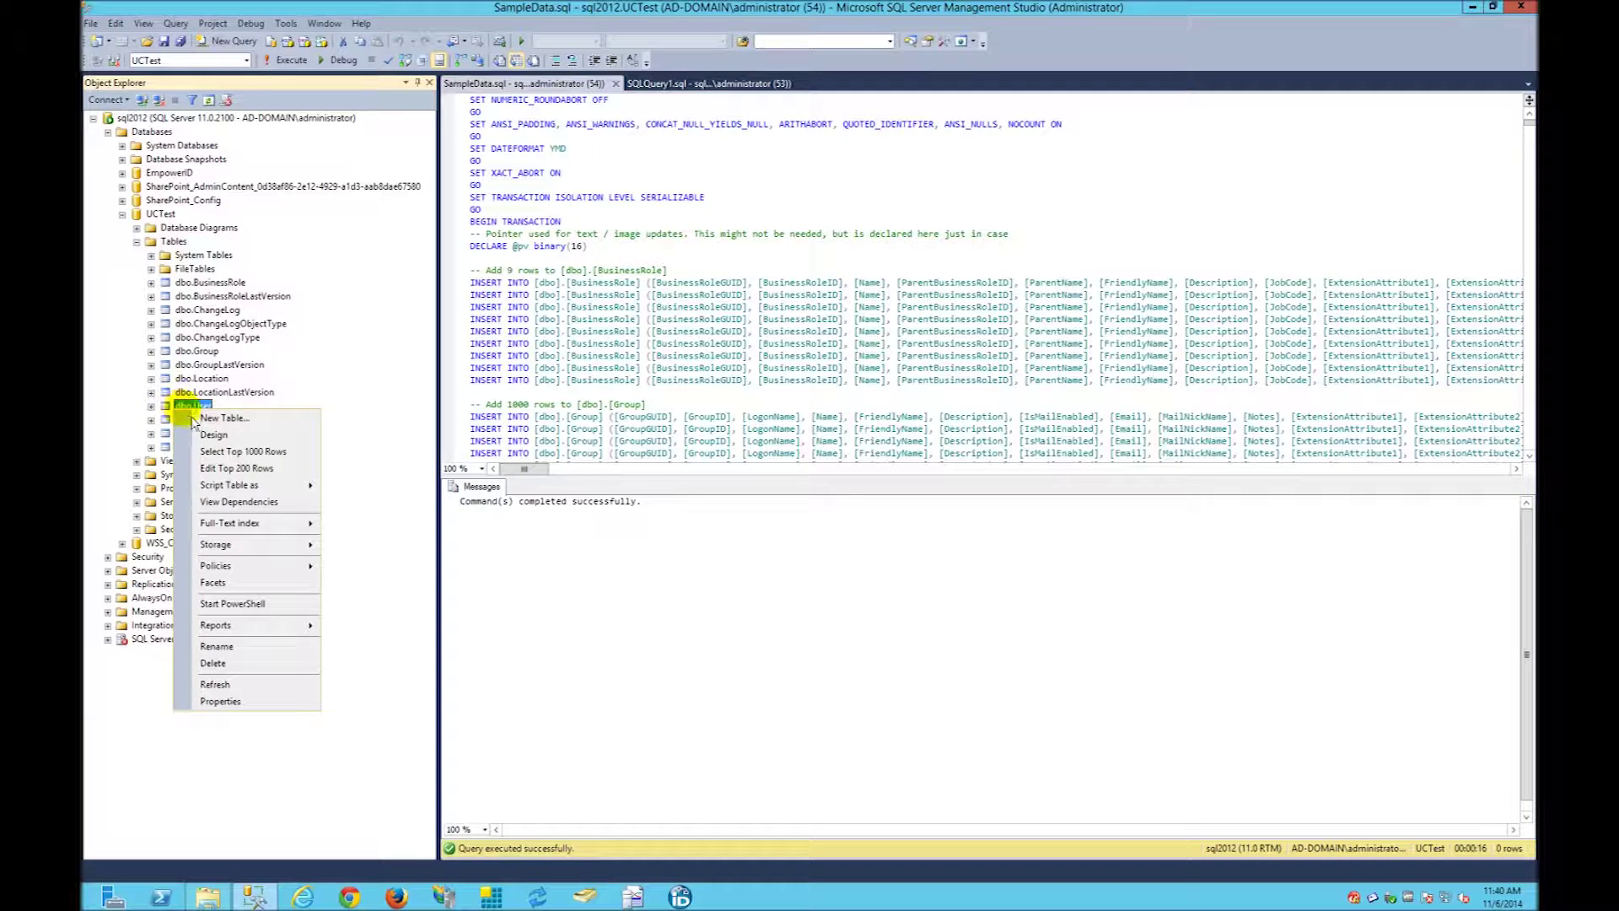
left_click(253, 452)
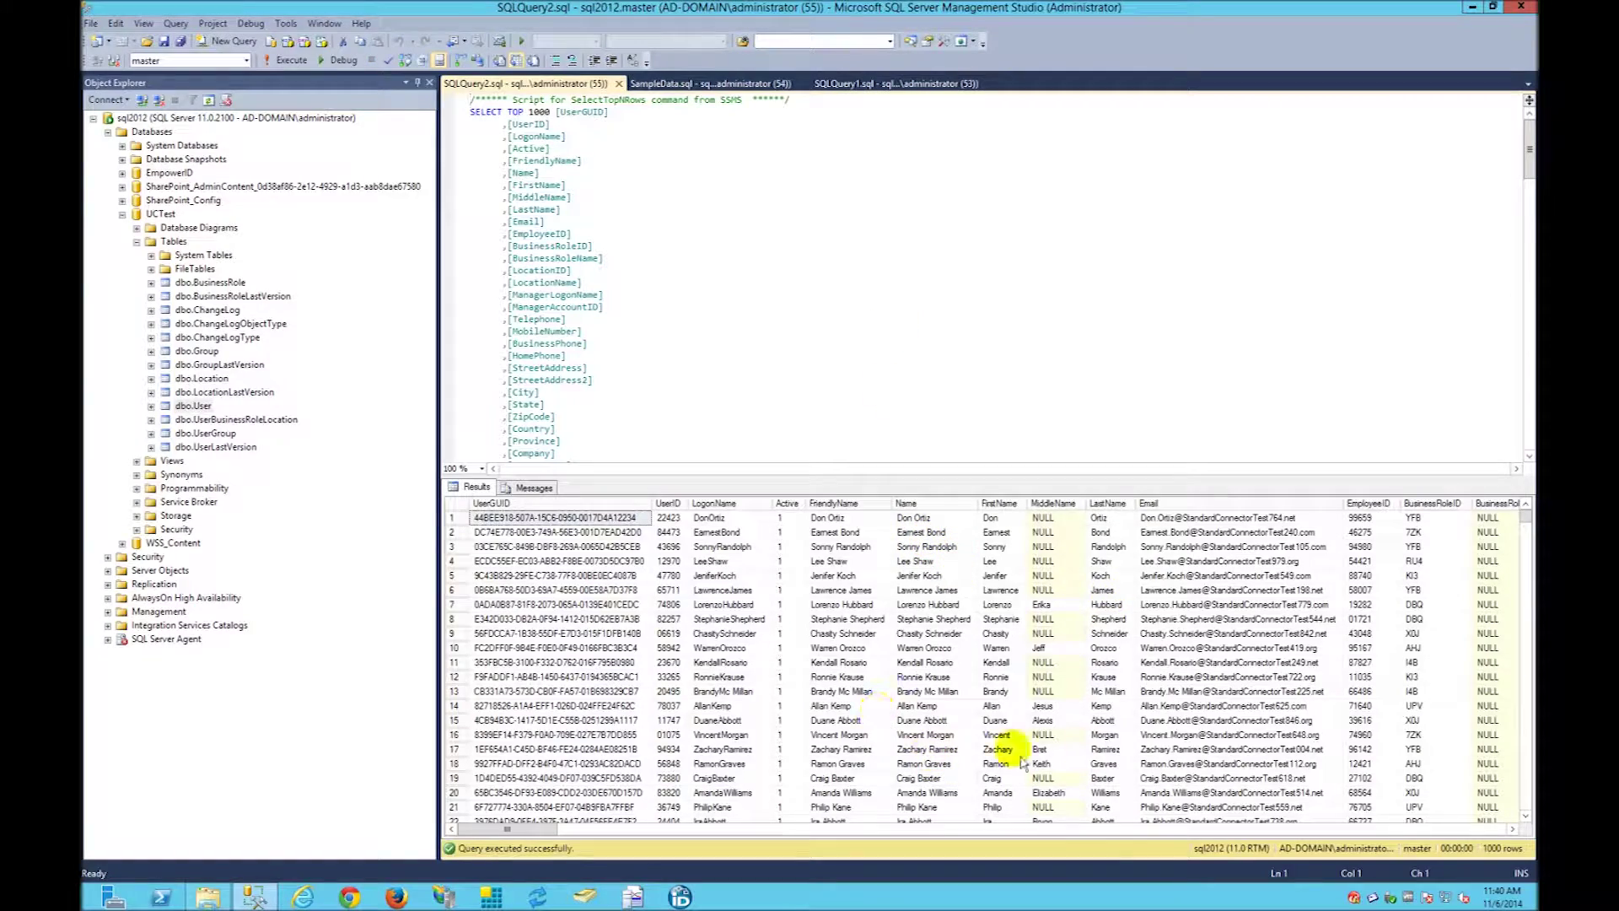
mouse_move(1527, 516)
left_mouse_down()
mouse_move(1528, 628)
mouse_move(1526, 516)
left_mouse_up()
left_click(1425, 520)
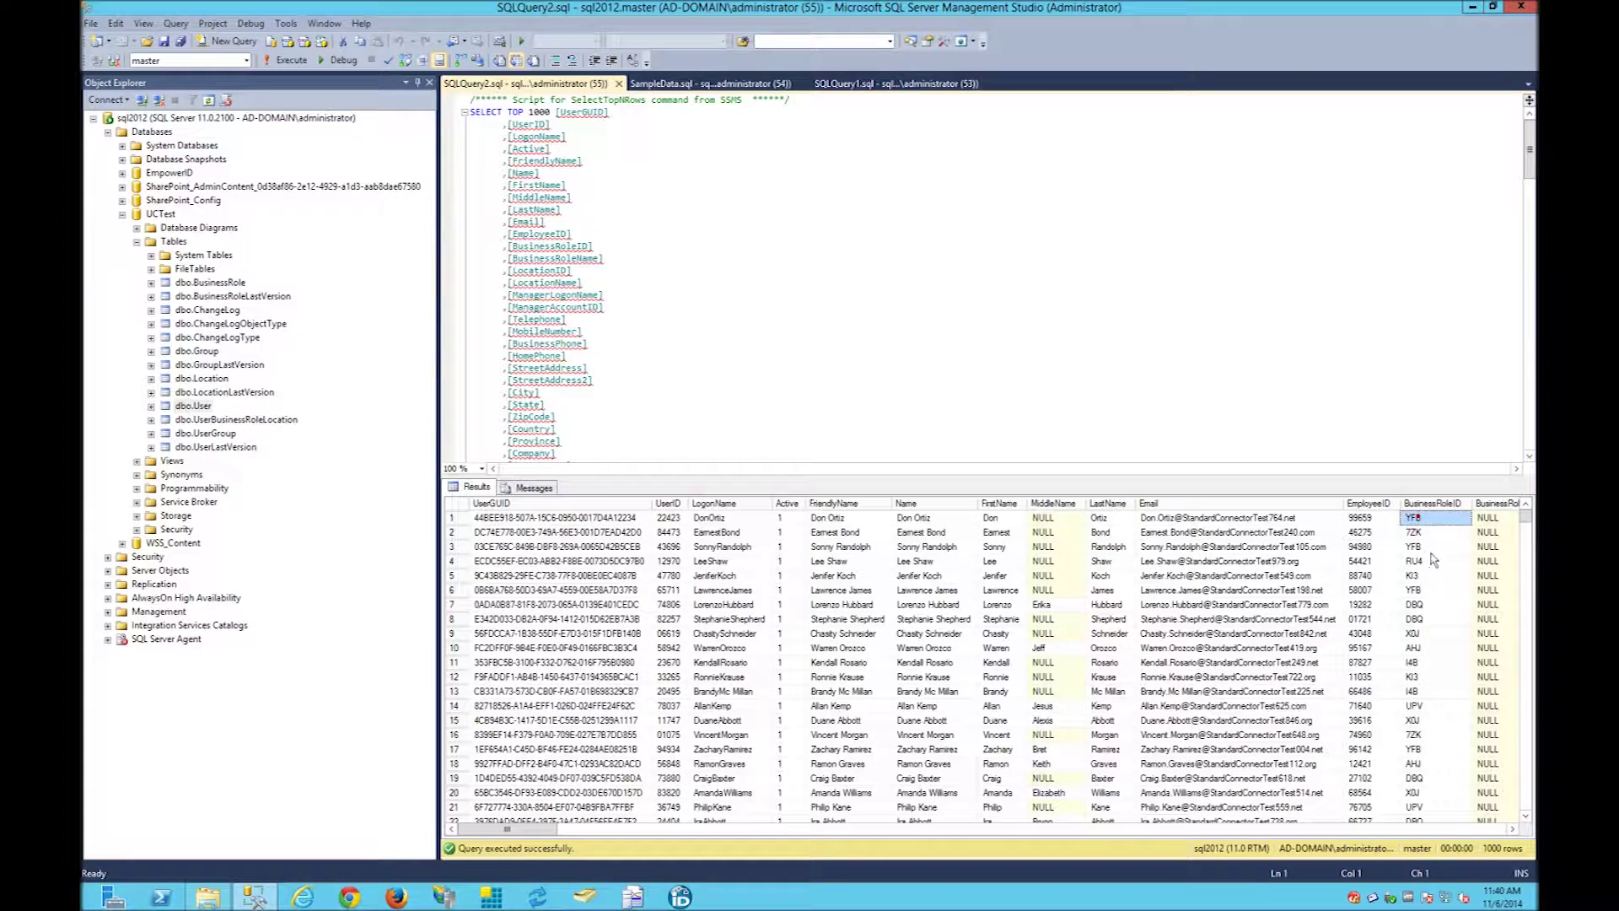
left_click(1428, 618)
left_click(1431, 677)
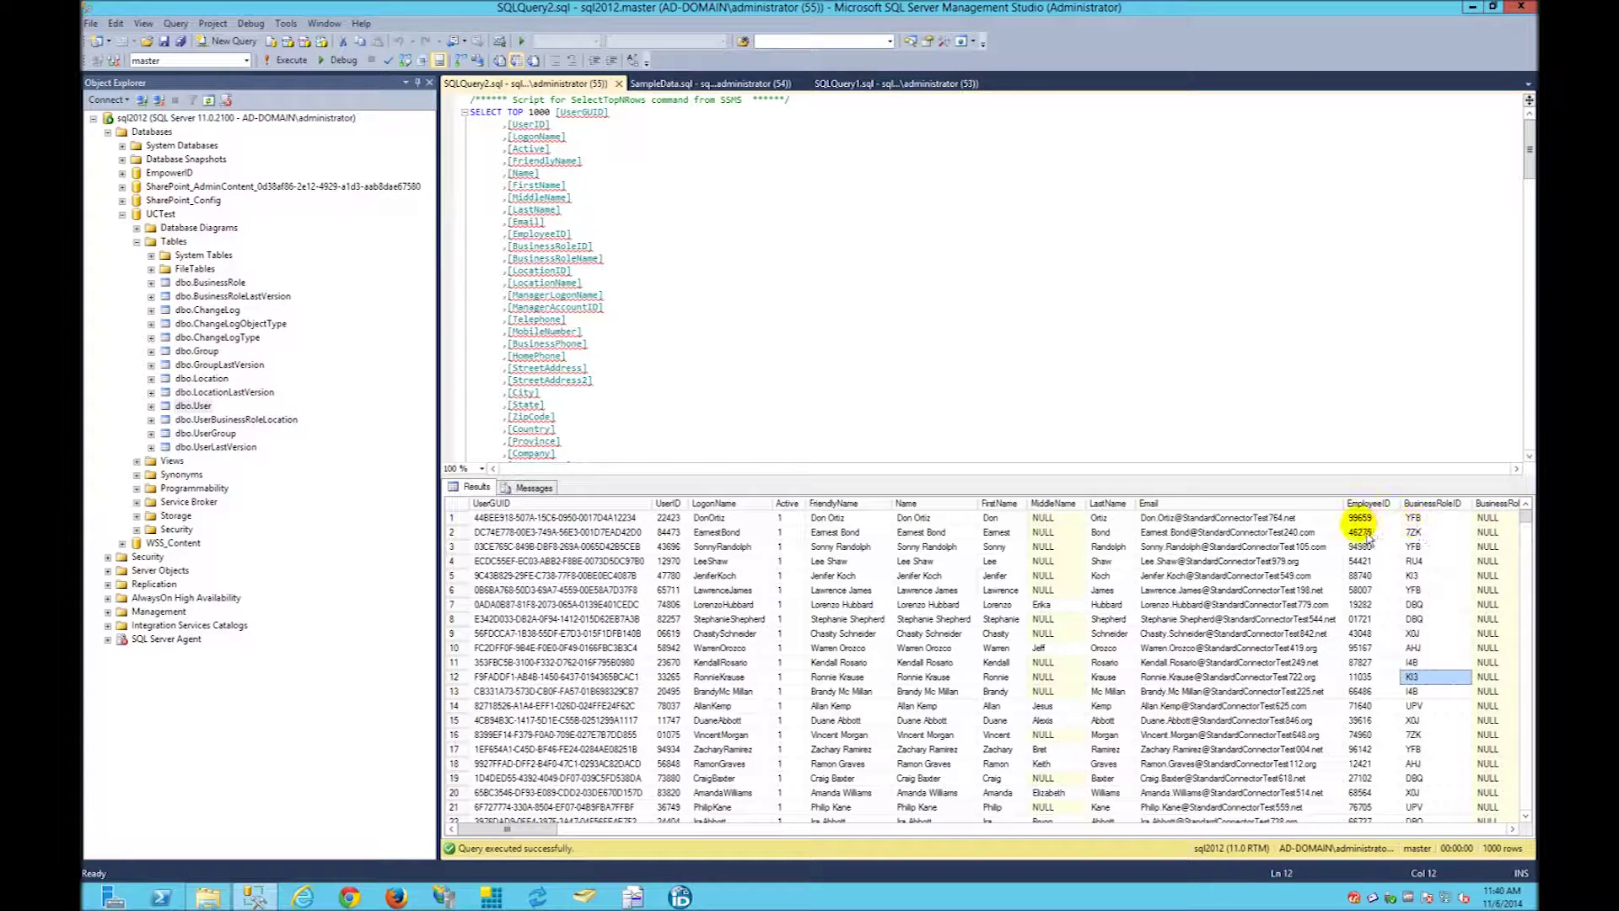
- Examine the BusinessRoleID and LocationID columns side by side in the dbo.User results
left_click(549, 828)
left_click_drag(556, 838, 603, 835)
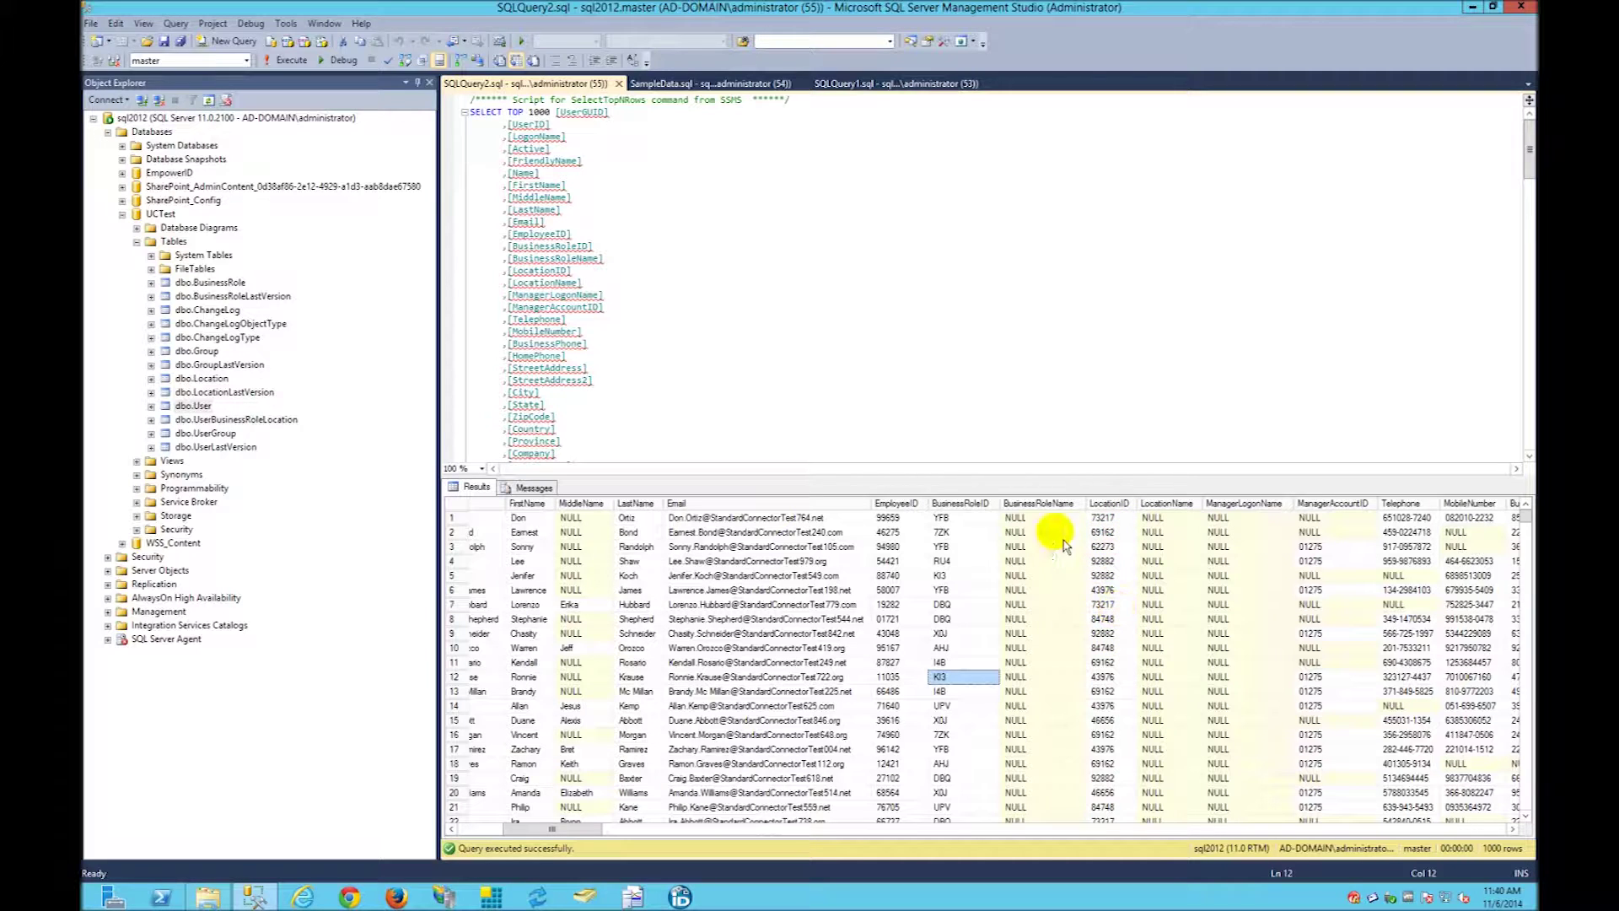
left_click(946, 535)
left_click(1100, 532)
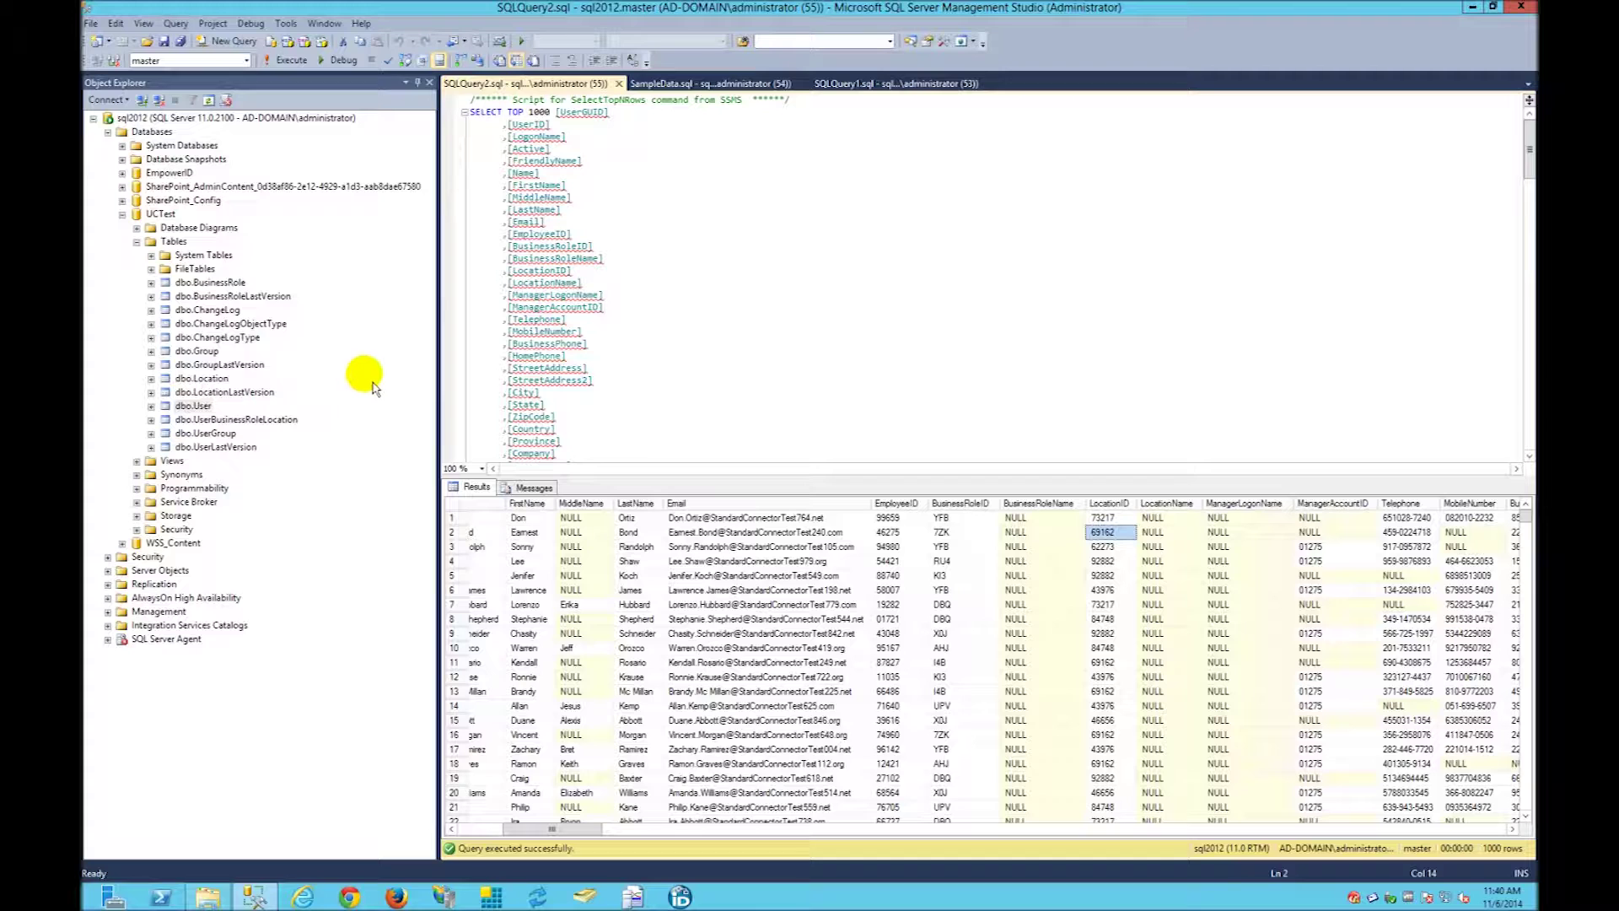
- Select the top 1000 rows of the dbo.Location table and examine the LocationID and FriendlyName columns
right_click(201, 381)
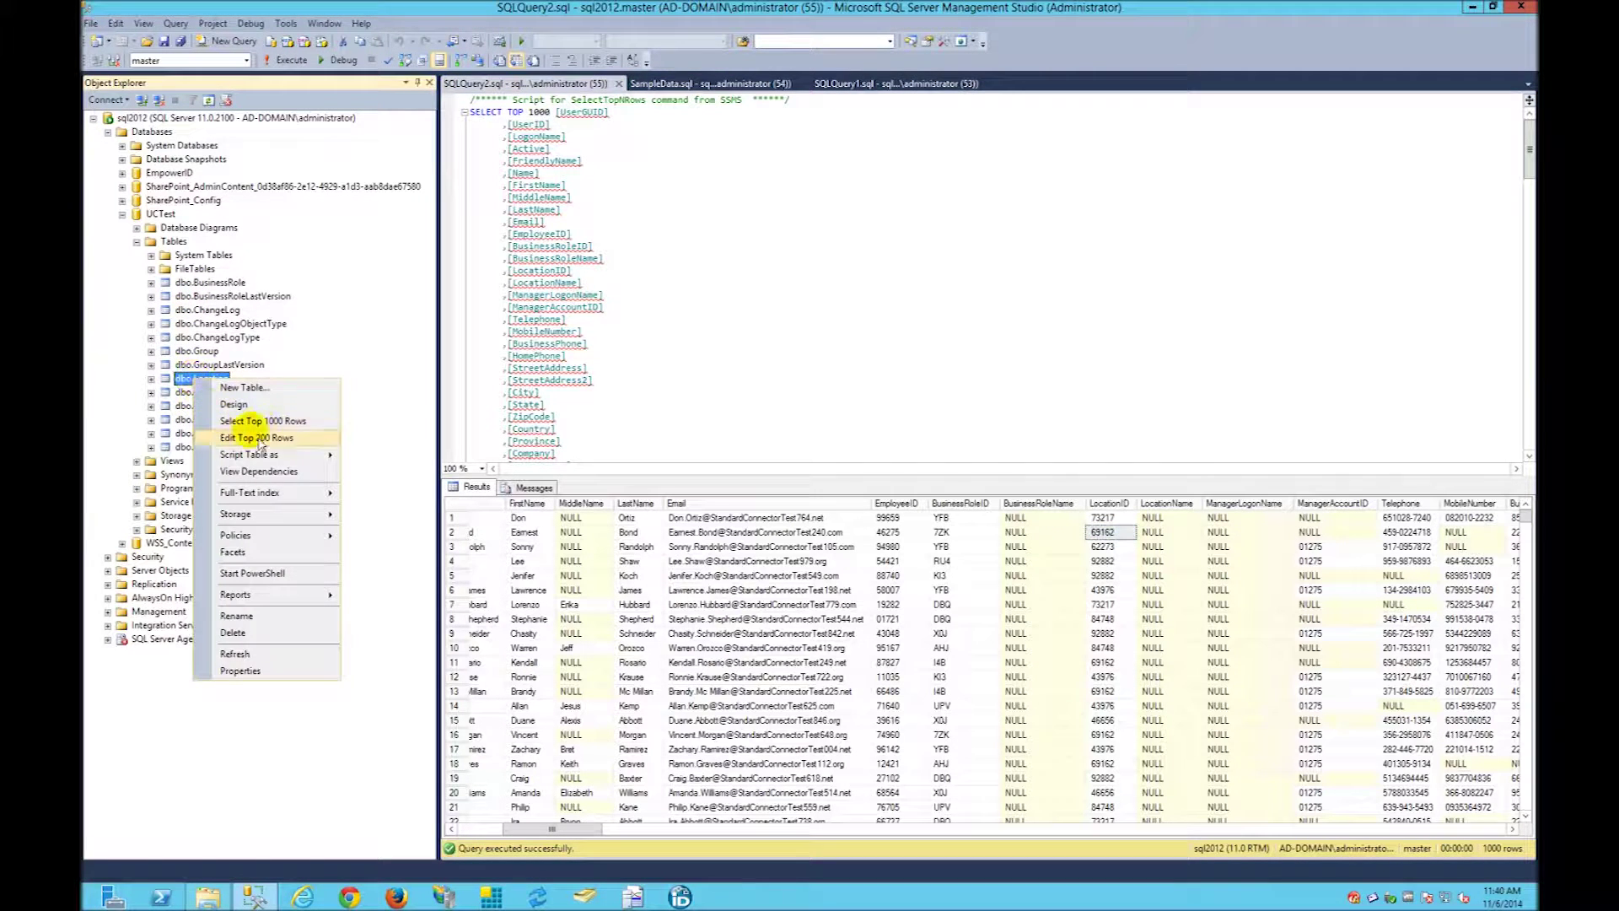
left_click(274, 422)
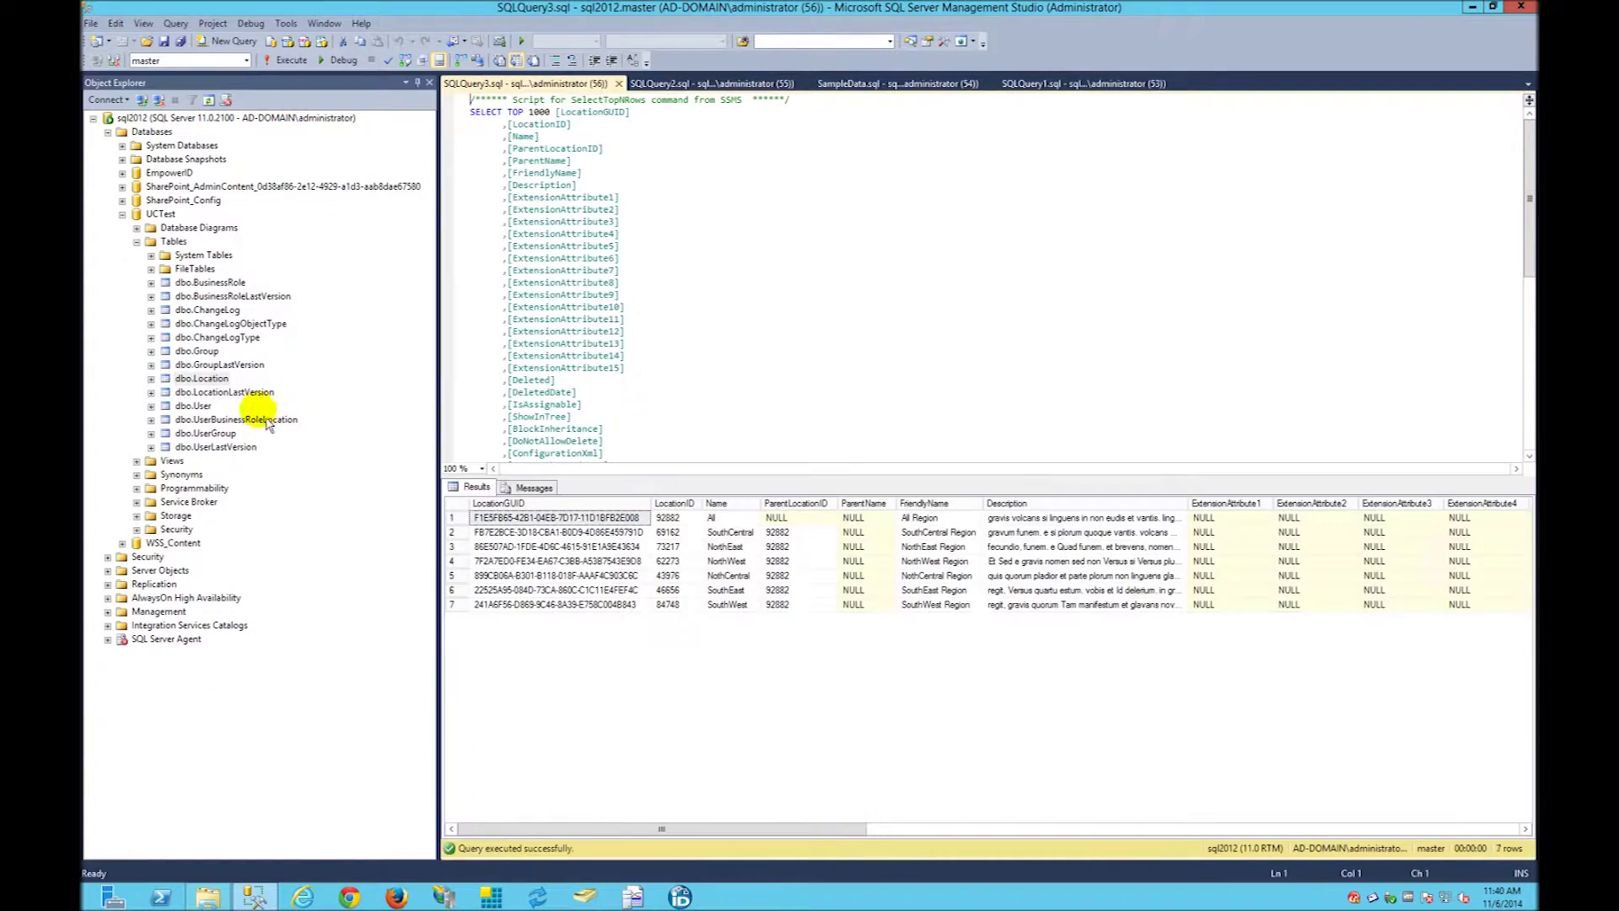
left_click(675, 517)
left_click(674, 604)
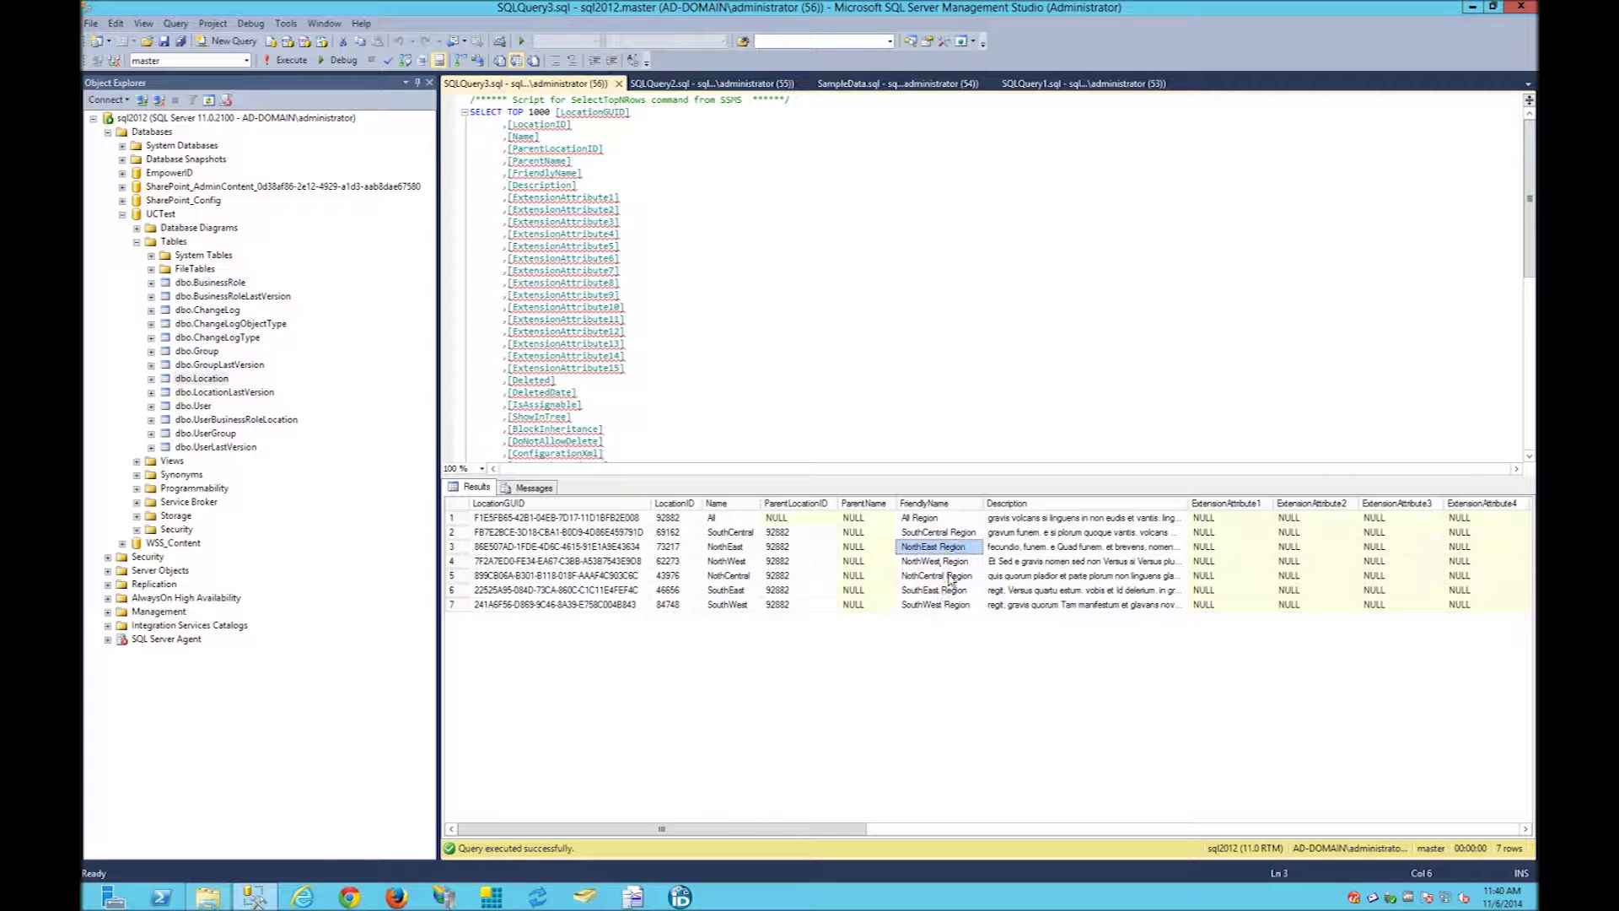
left_click(934, 604)
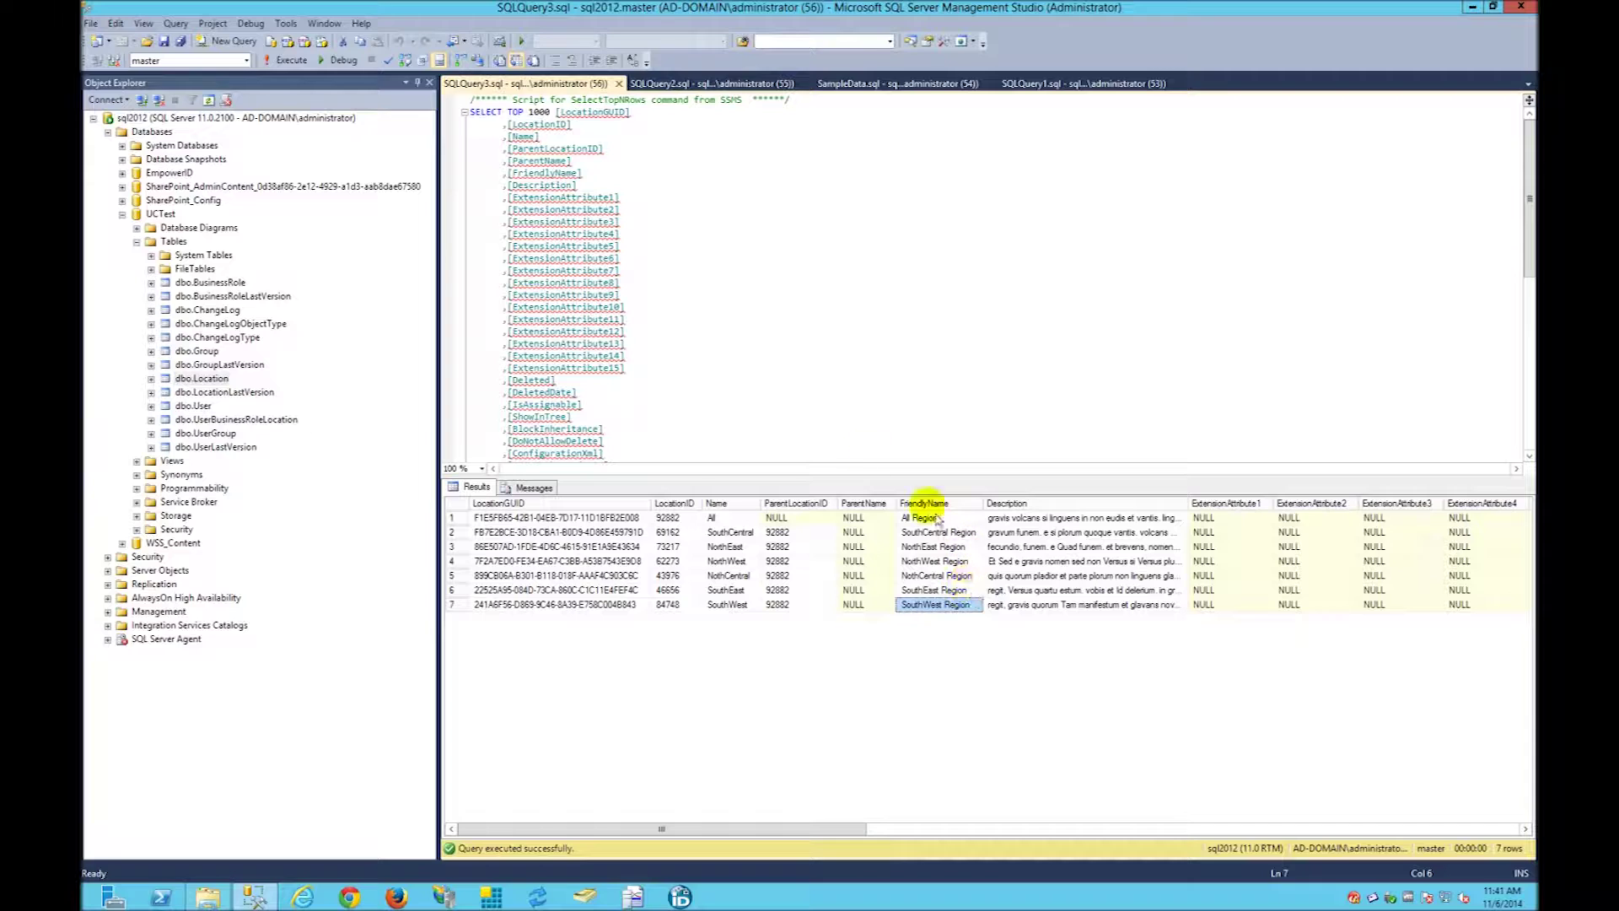
- Select the top 1000 rows of the dbo.BusinessRole table
left_click(768, 344)
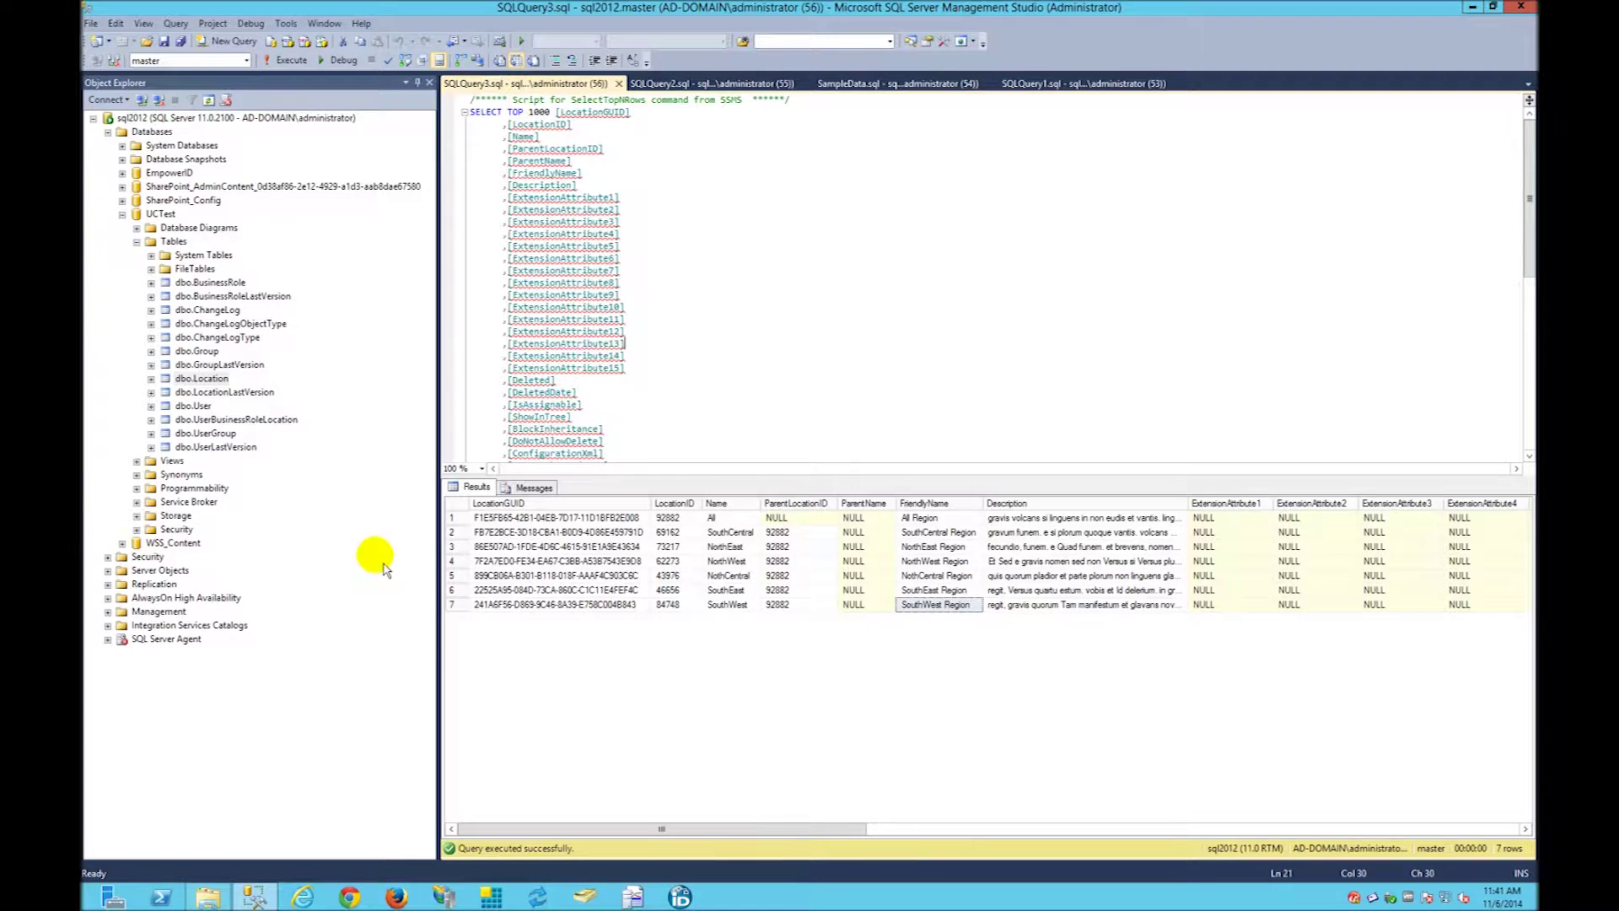
left_click(686, 646)
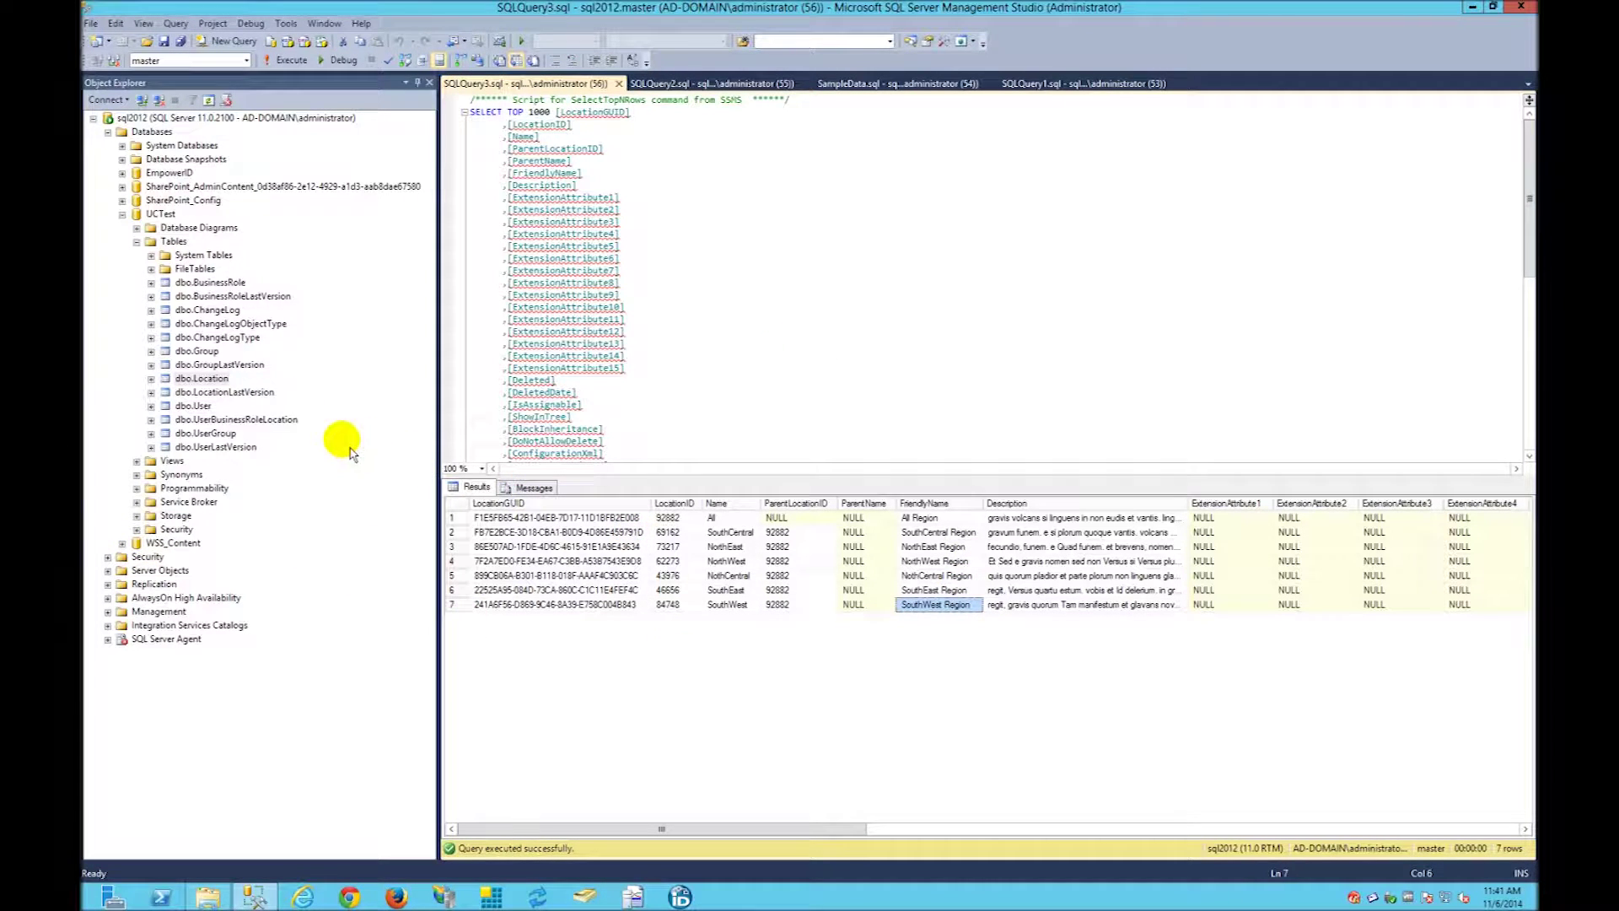
left_click(203, 285)
right_click(202, 291)
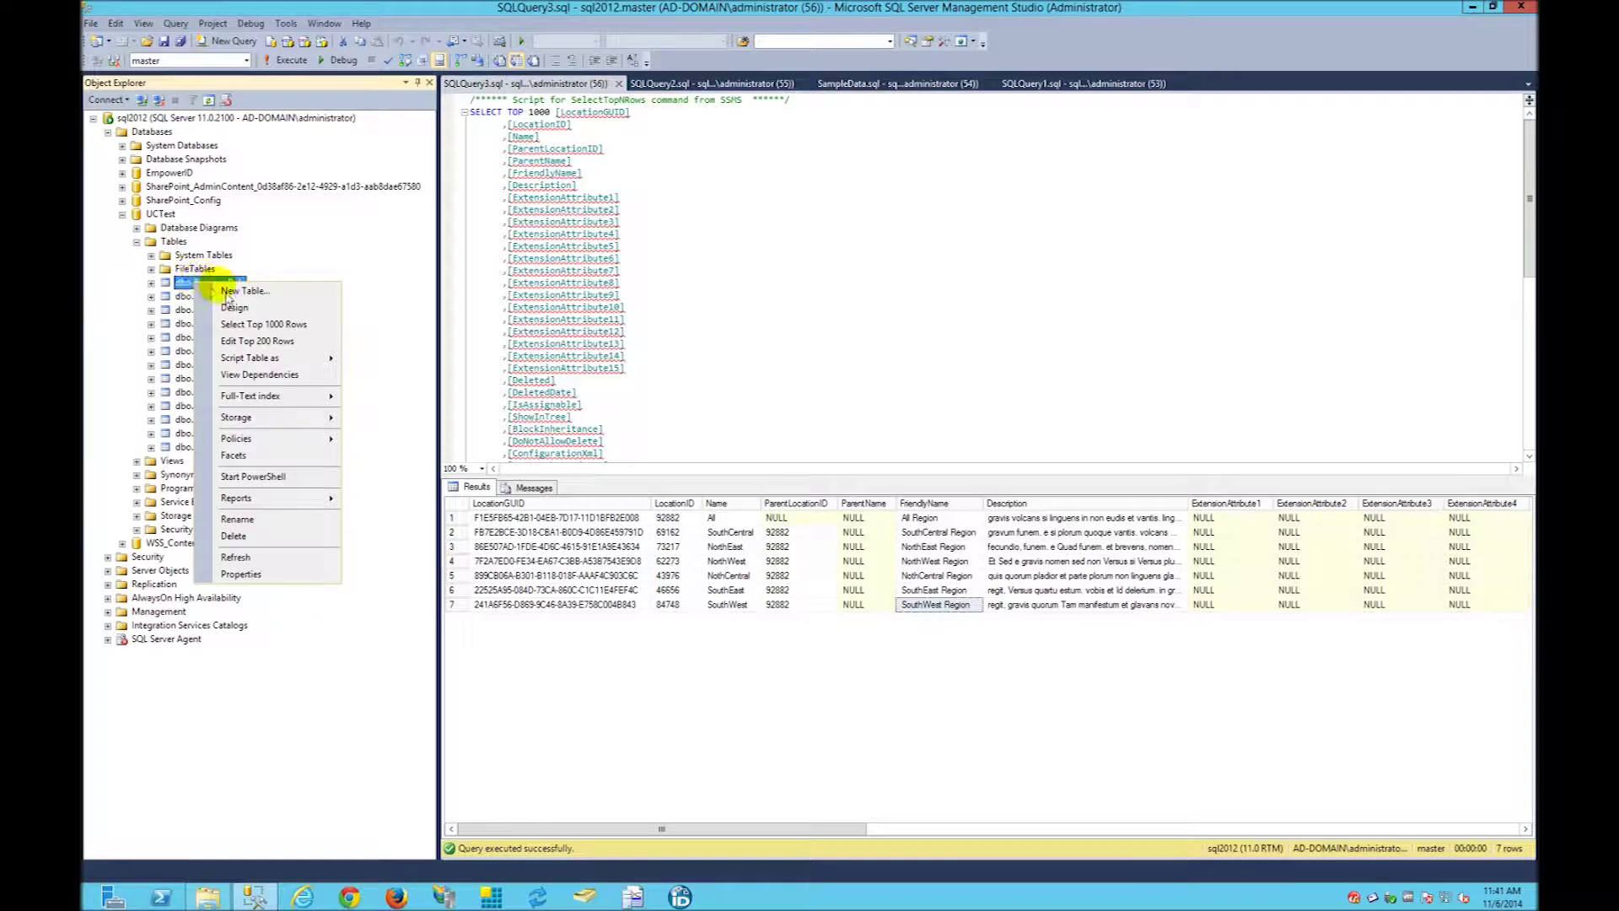
left_click(259, 334)
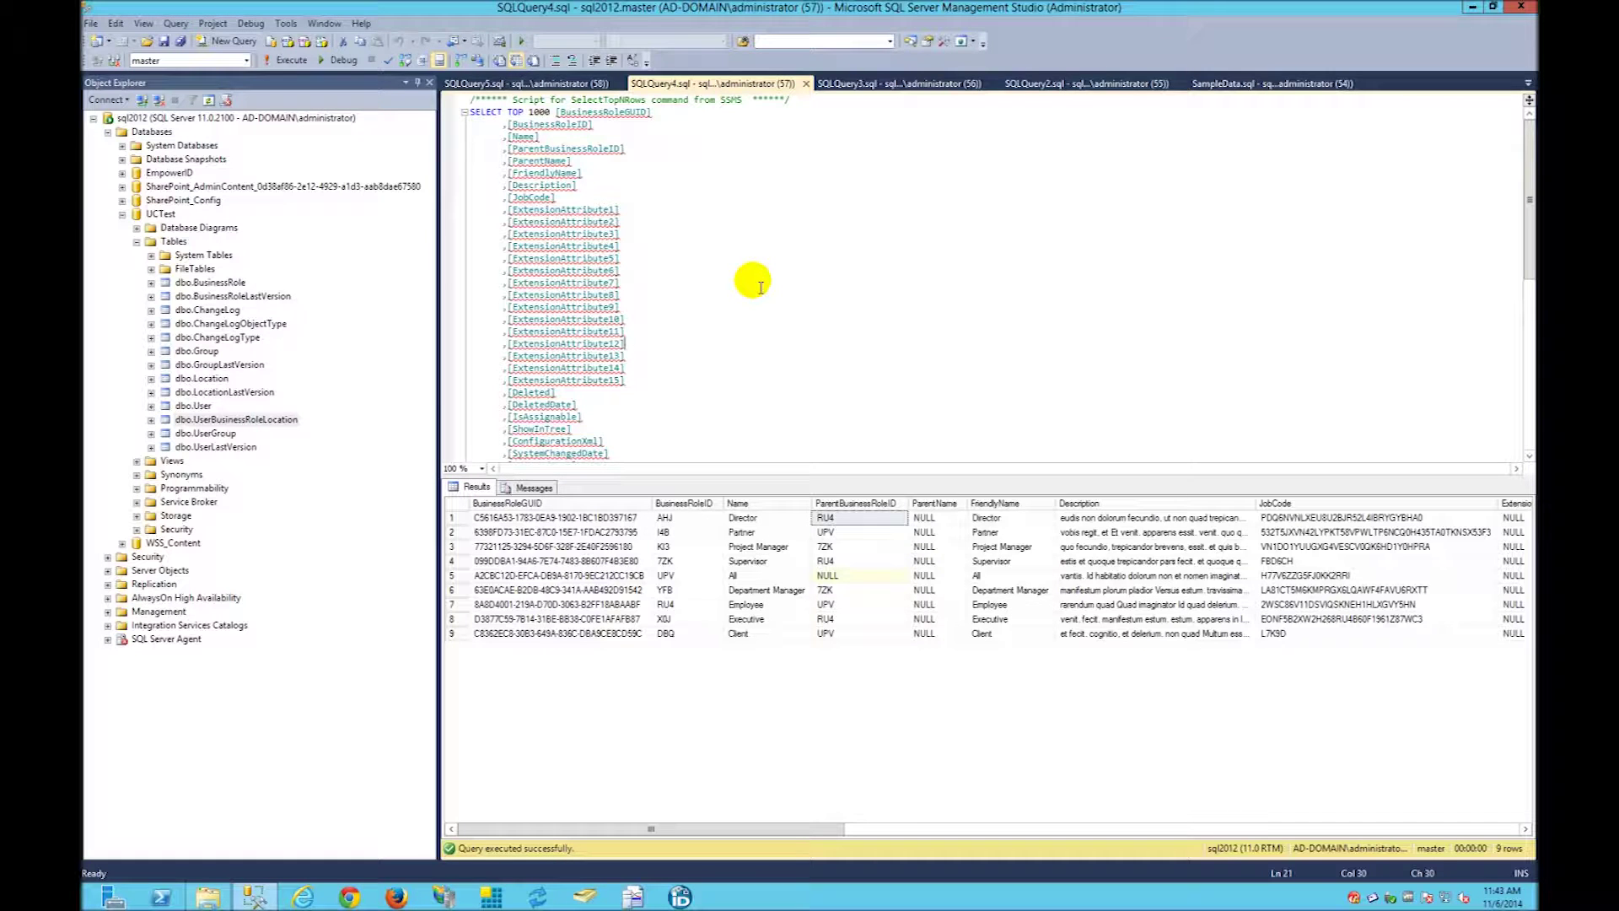
- Revisit the dbo.Location results, return to the dbo.User results, and examine the first user's BusinessRoleID and LocationID
left_click(927, 96)
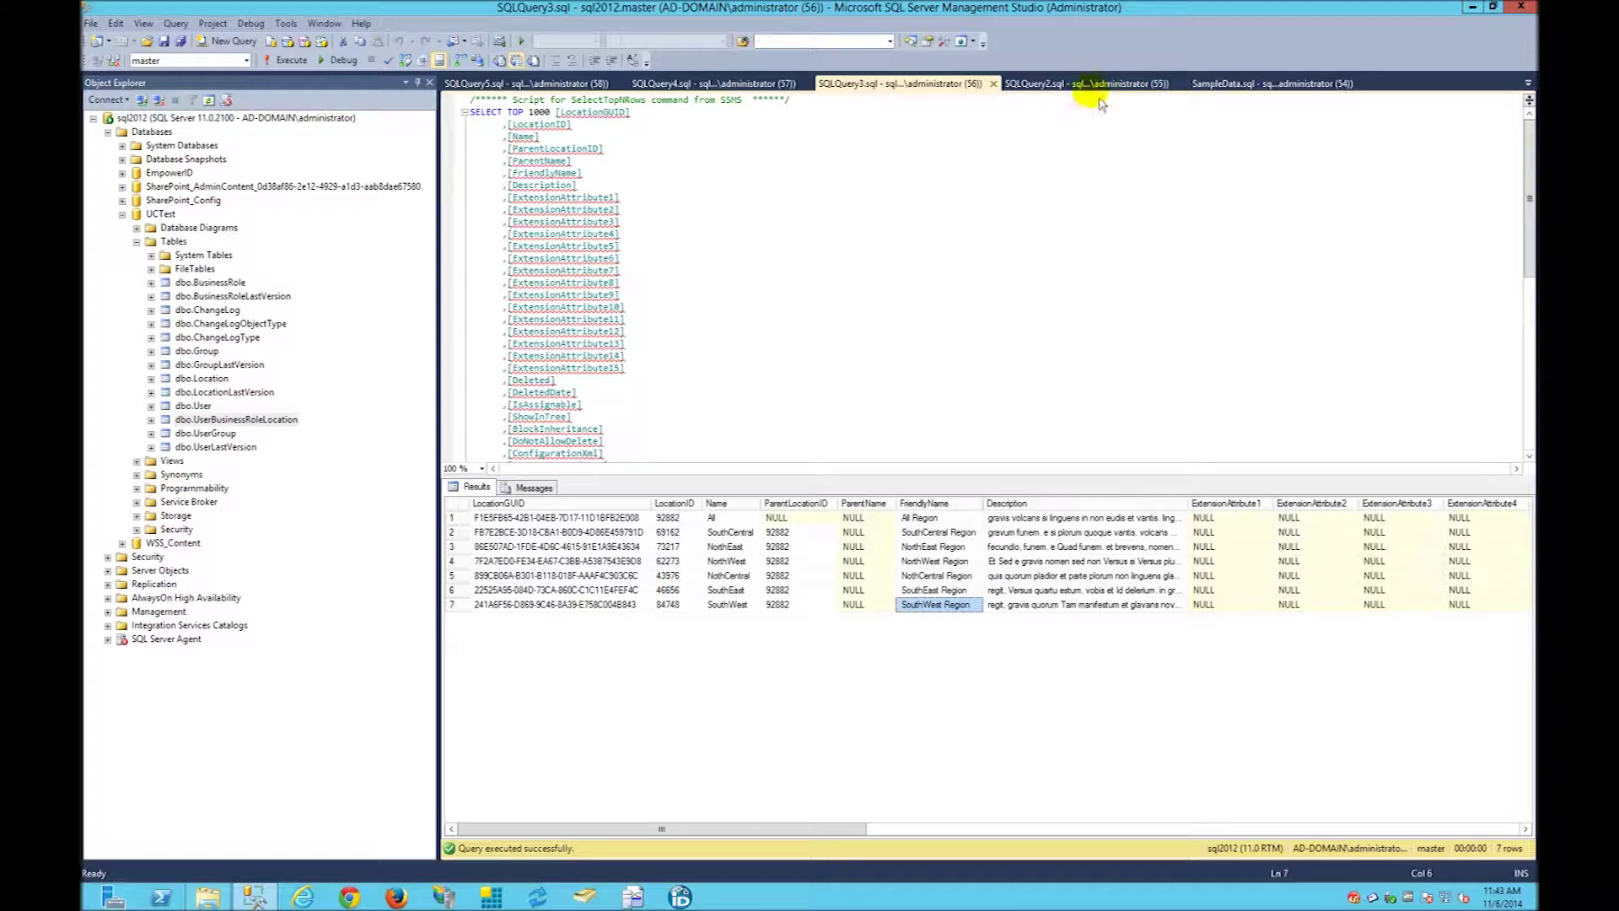
left_click(1096, 96)
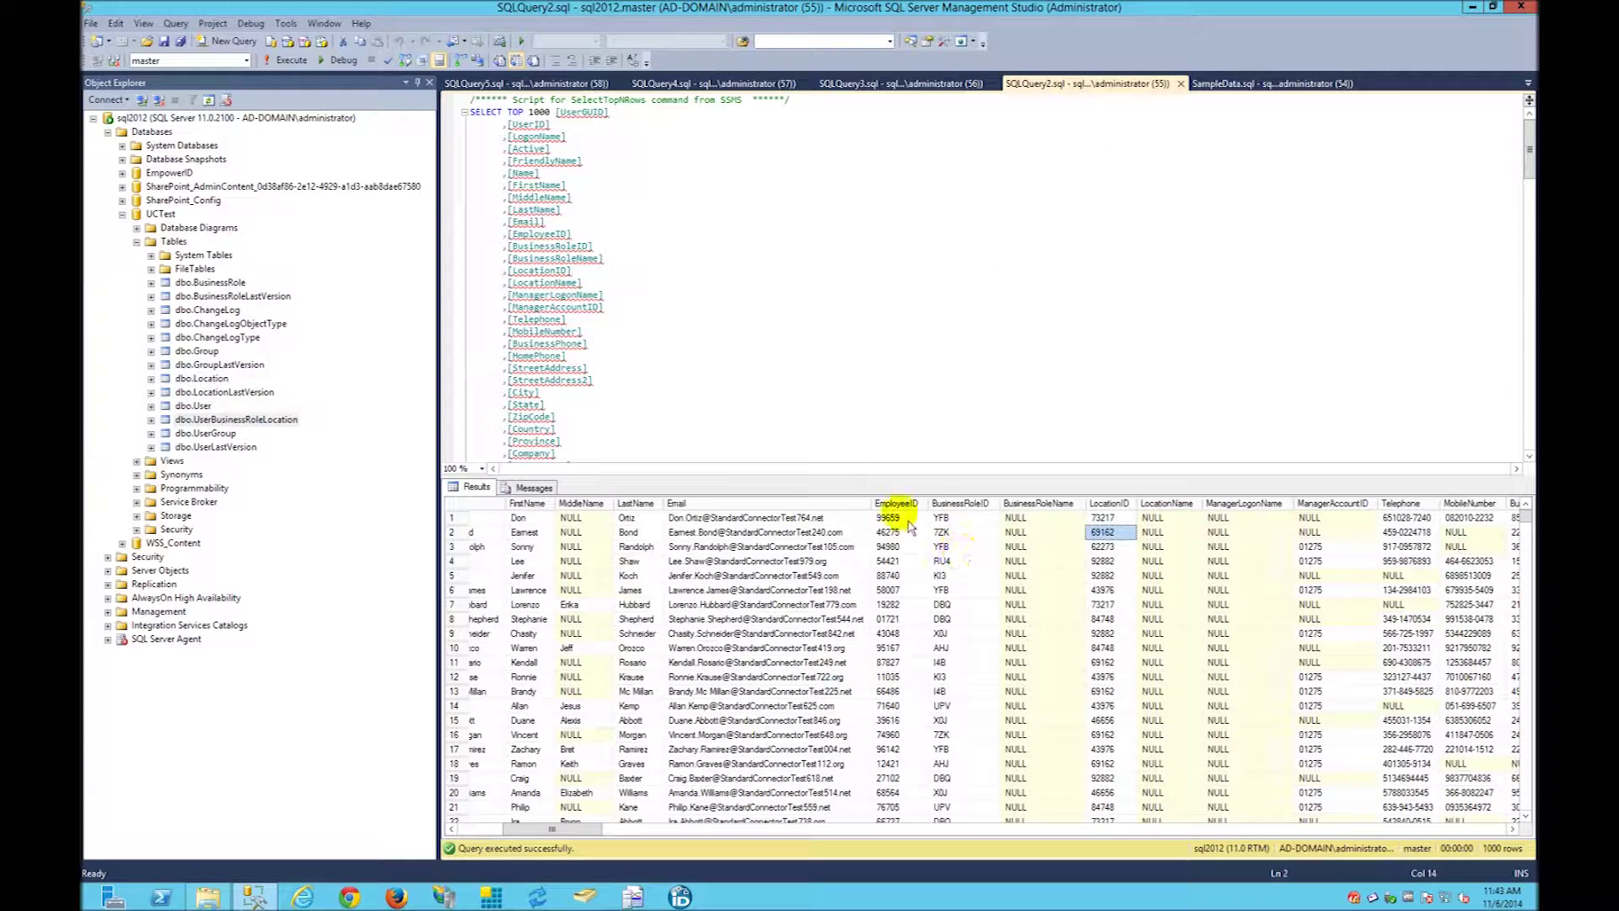
left_click(944, 517)
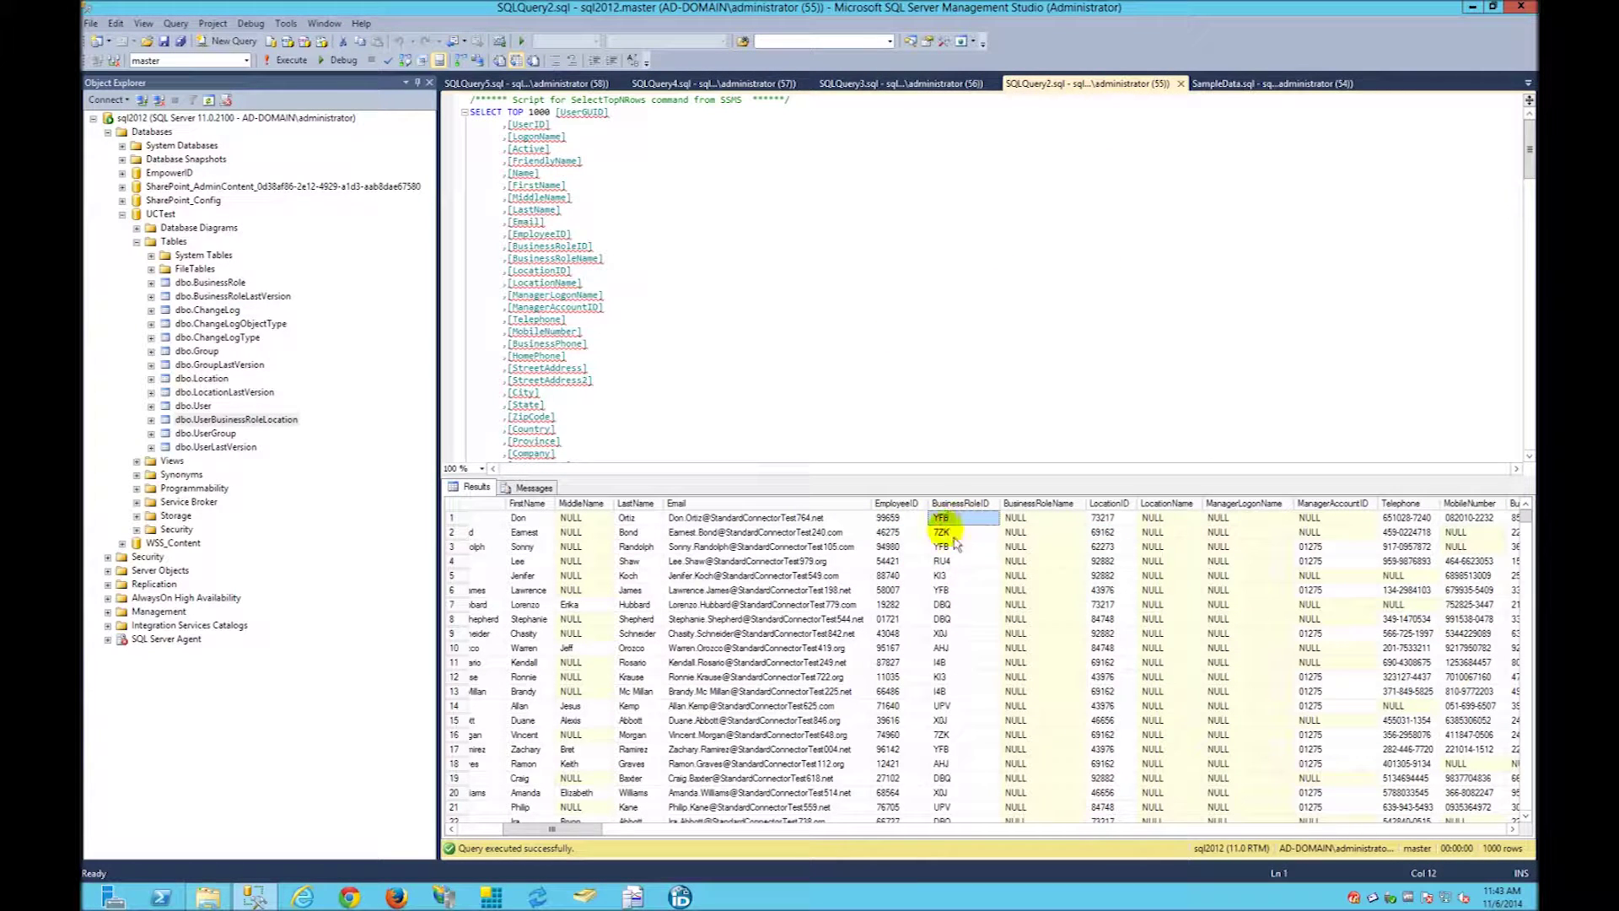
left_click(1107, 518)
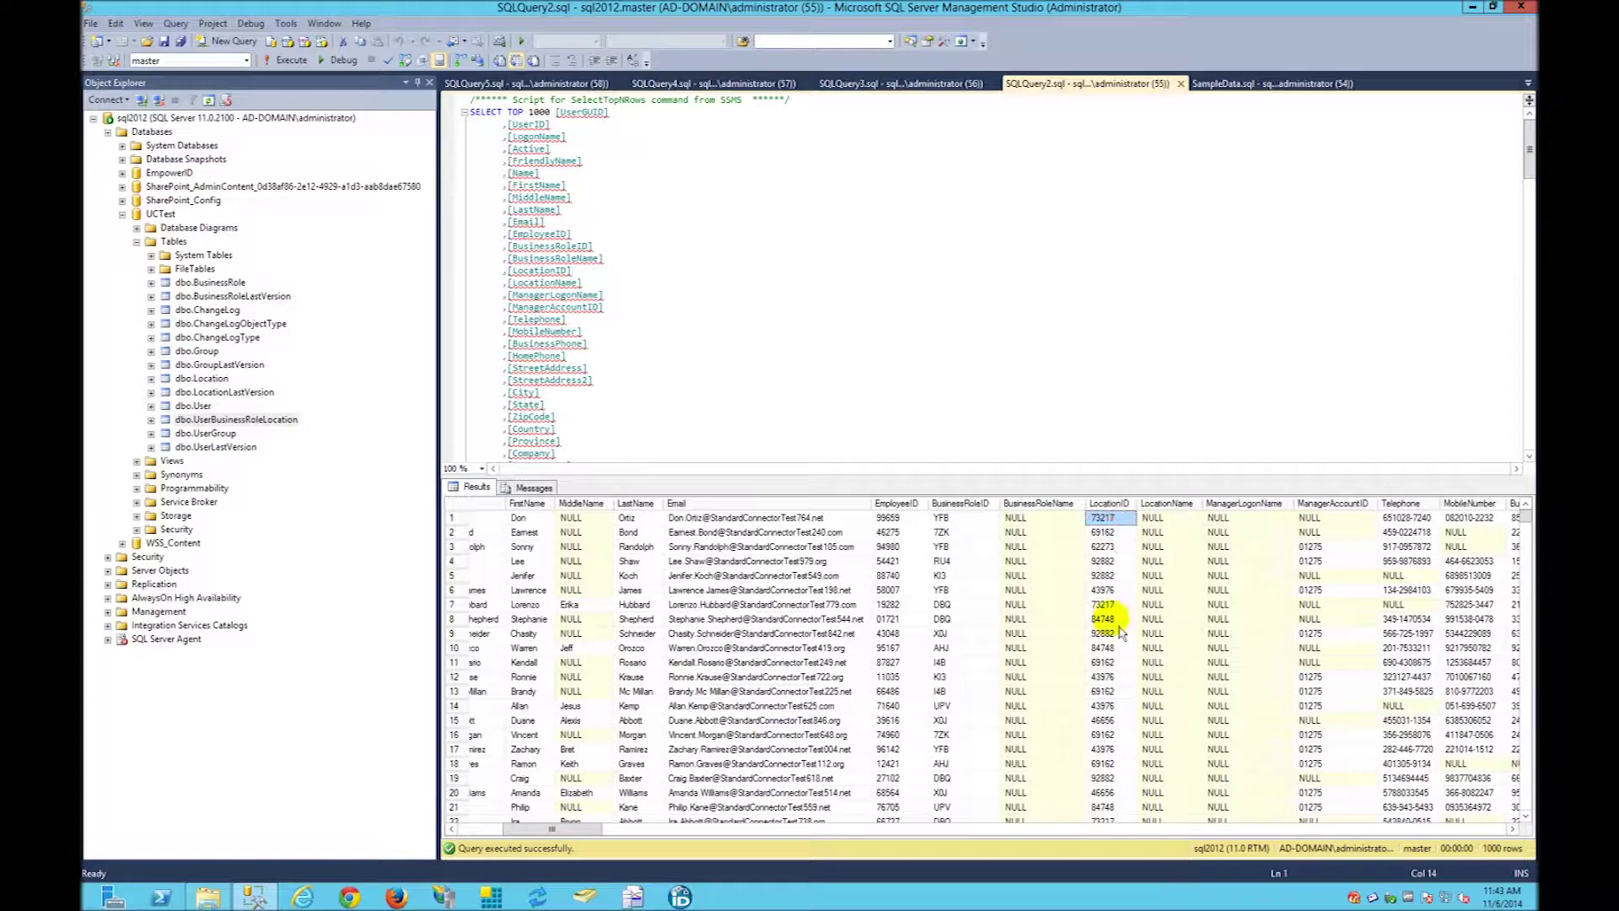
- Compare the BusinessRoleID values of the first few users in the dbo.User results with their LocationID values
left_click(949, 518)
left_click(962, 562)
left_click(963, 575)
left_click(965, 560)
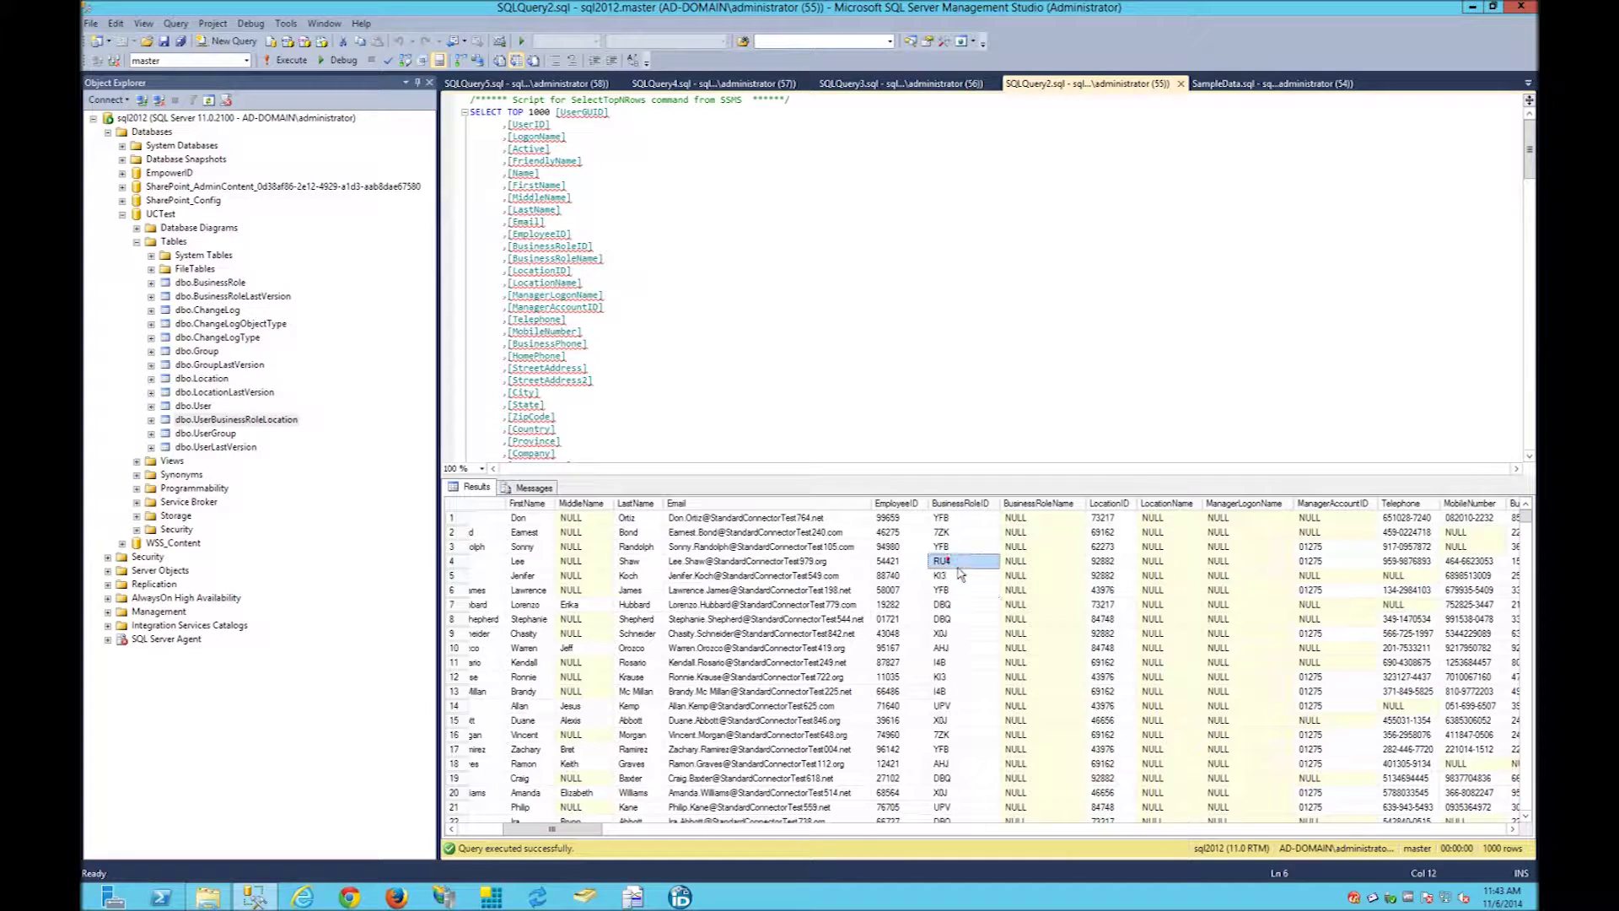
key("Up")
key("Up")
key("Up")
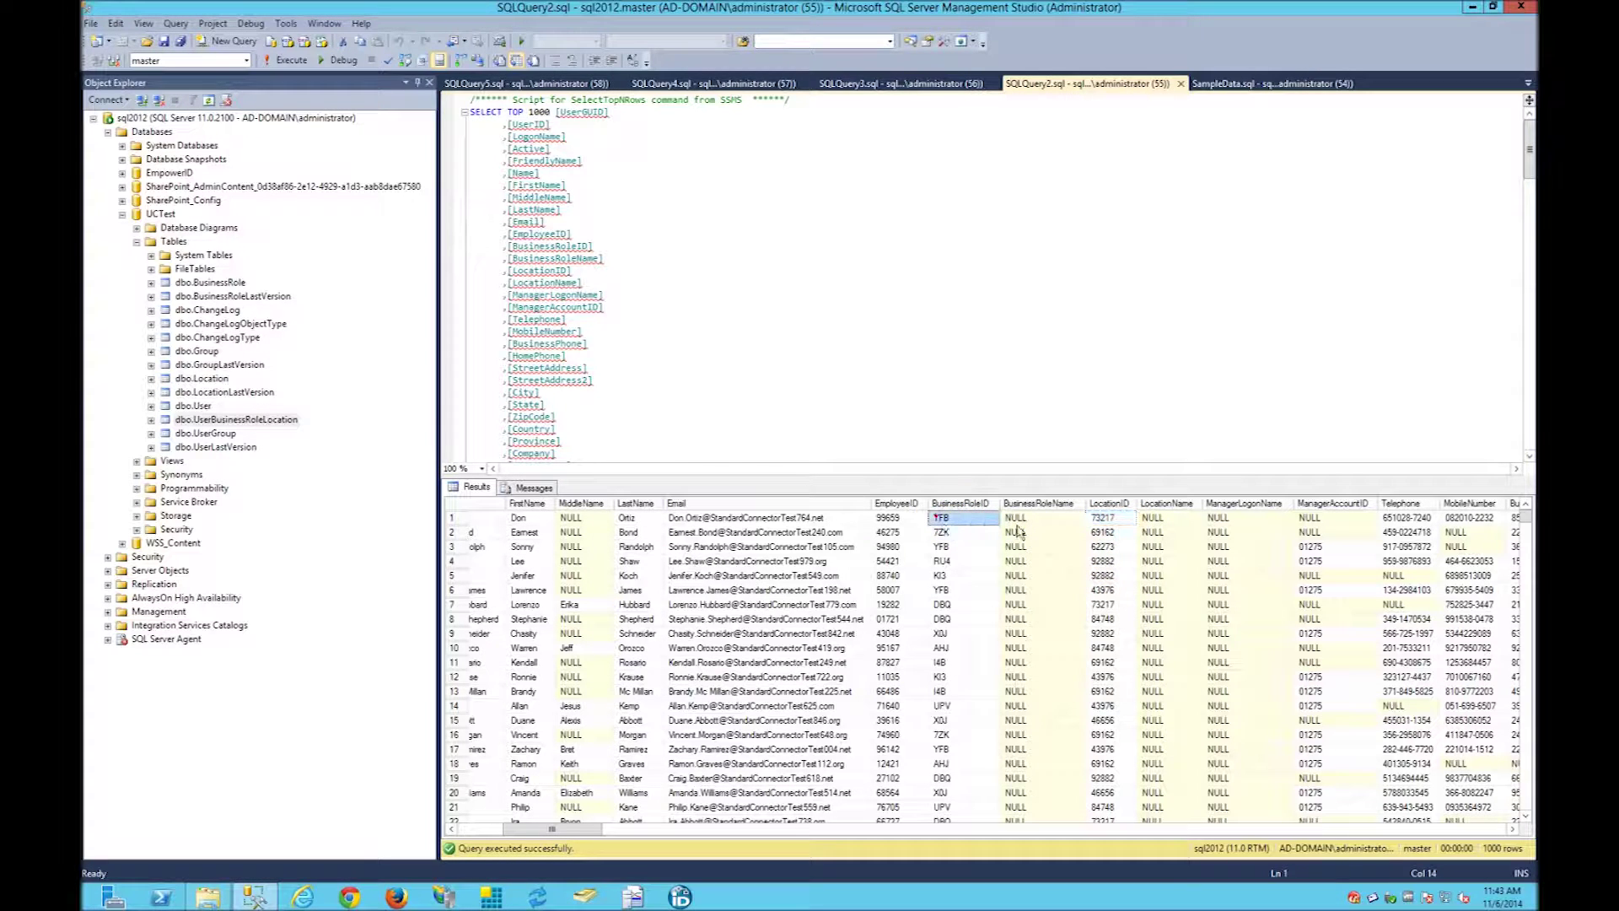
left_click(1104, 517)
left_click(1109, 647)
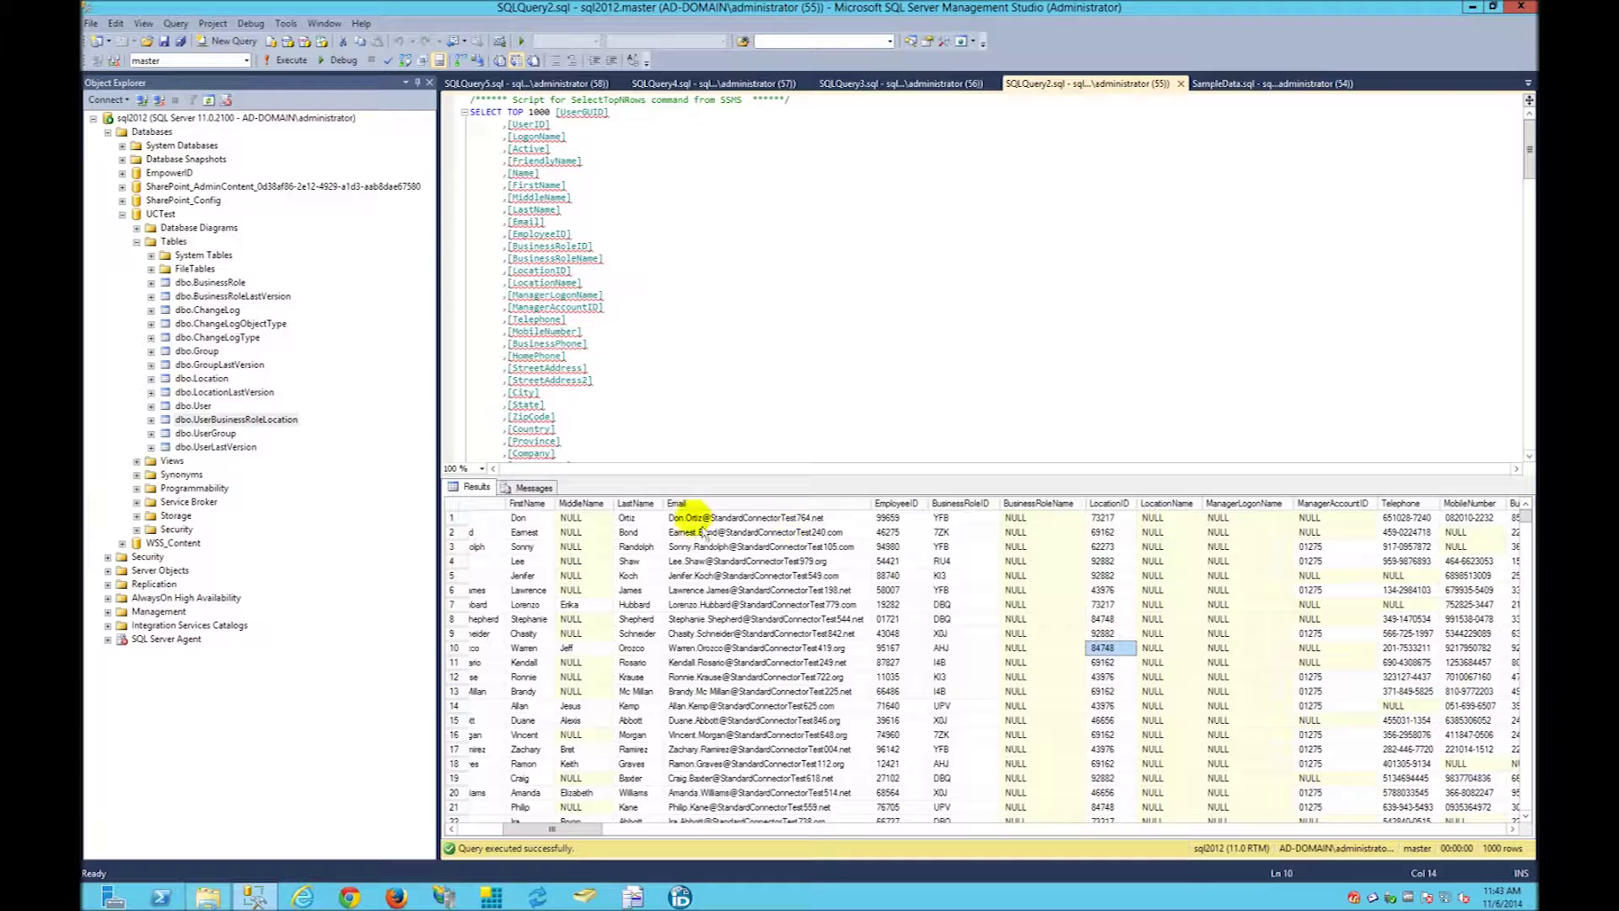
- Select the top 1000 rows of the dbo.UserBusinessRoleLocation table, examine its columns, and return to the dbo.User results
right_click(206, 419)
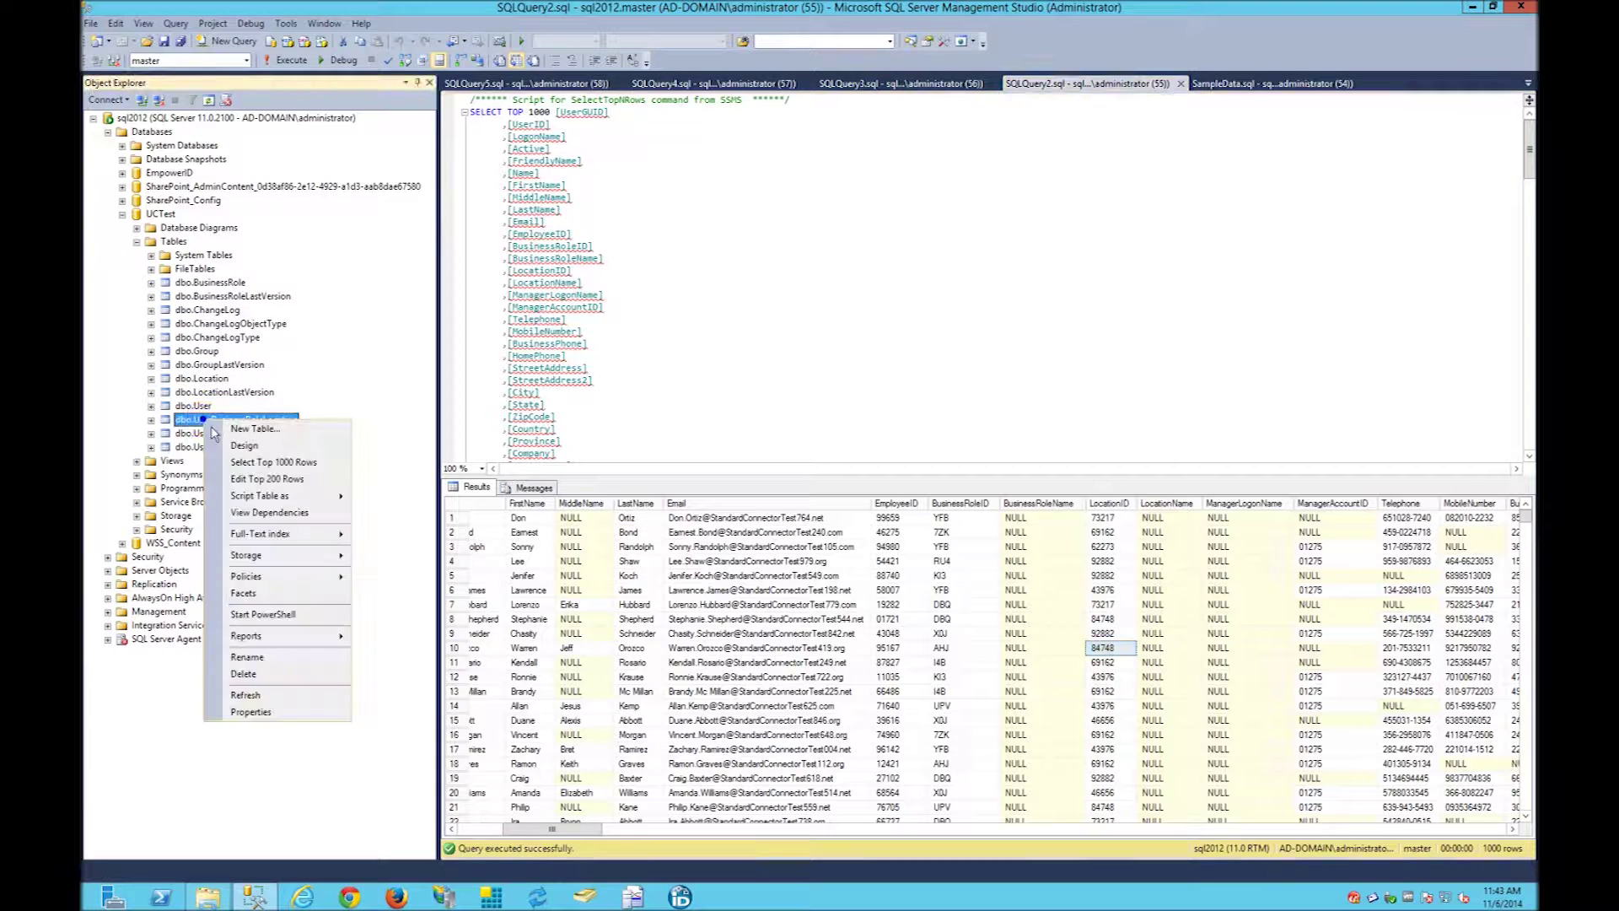
left_click(287, 463)
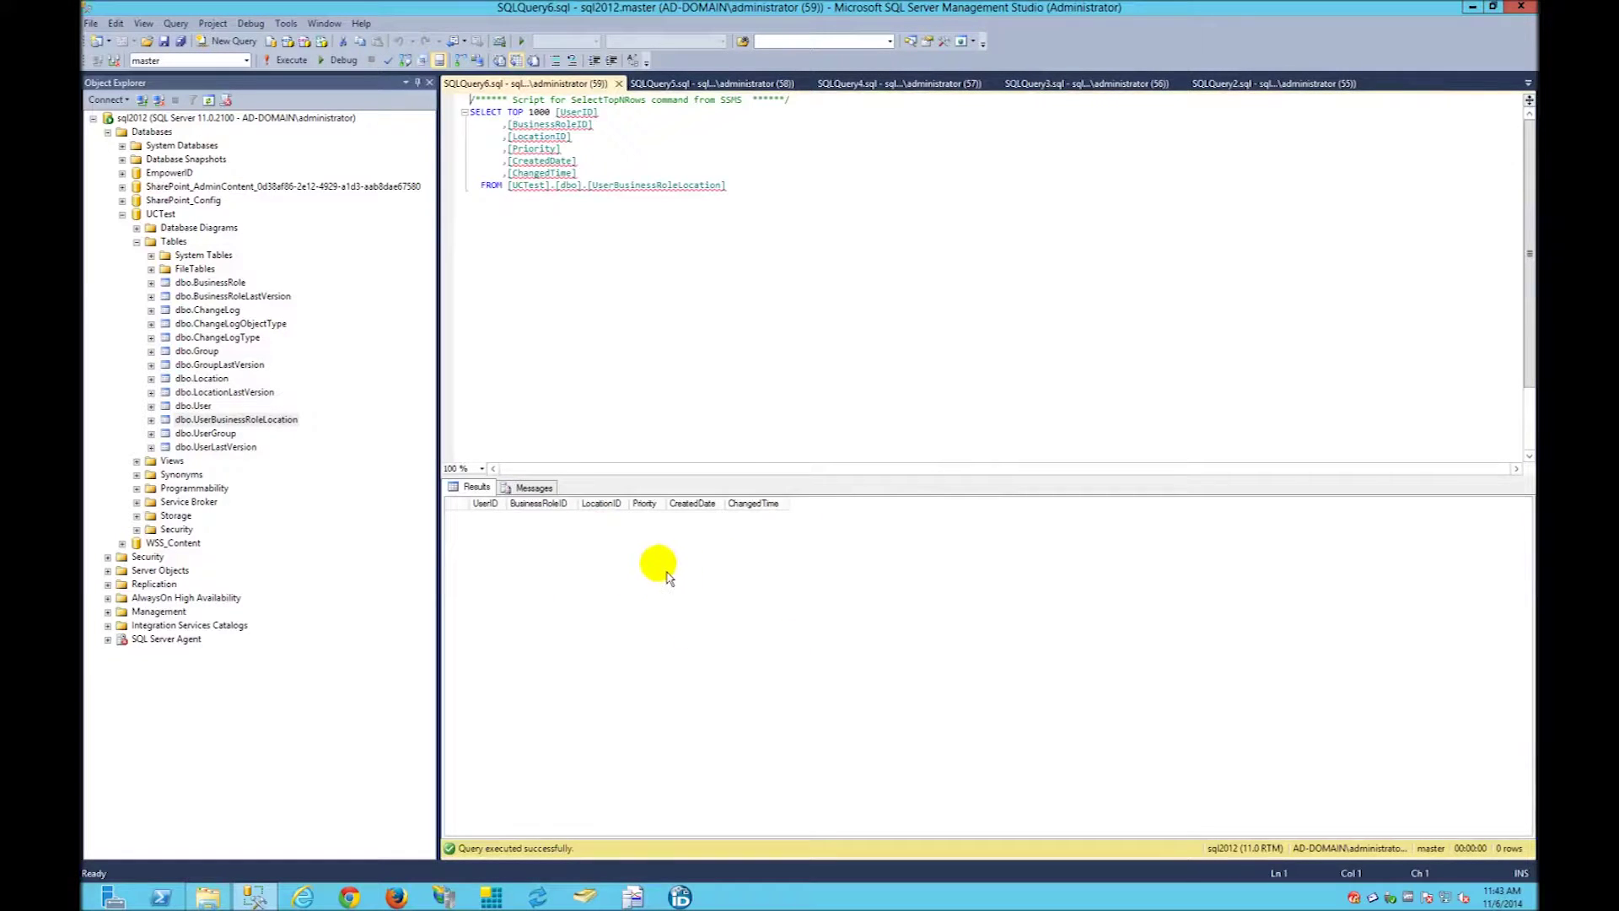
left_click(1107, 85)
left_click(1296, 83)
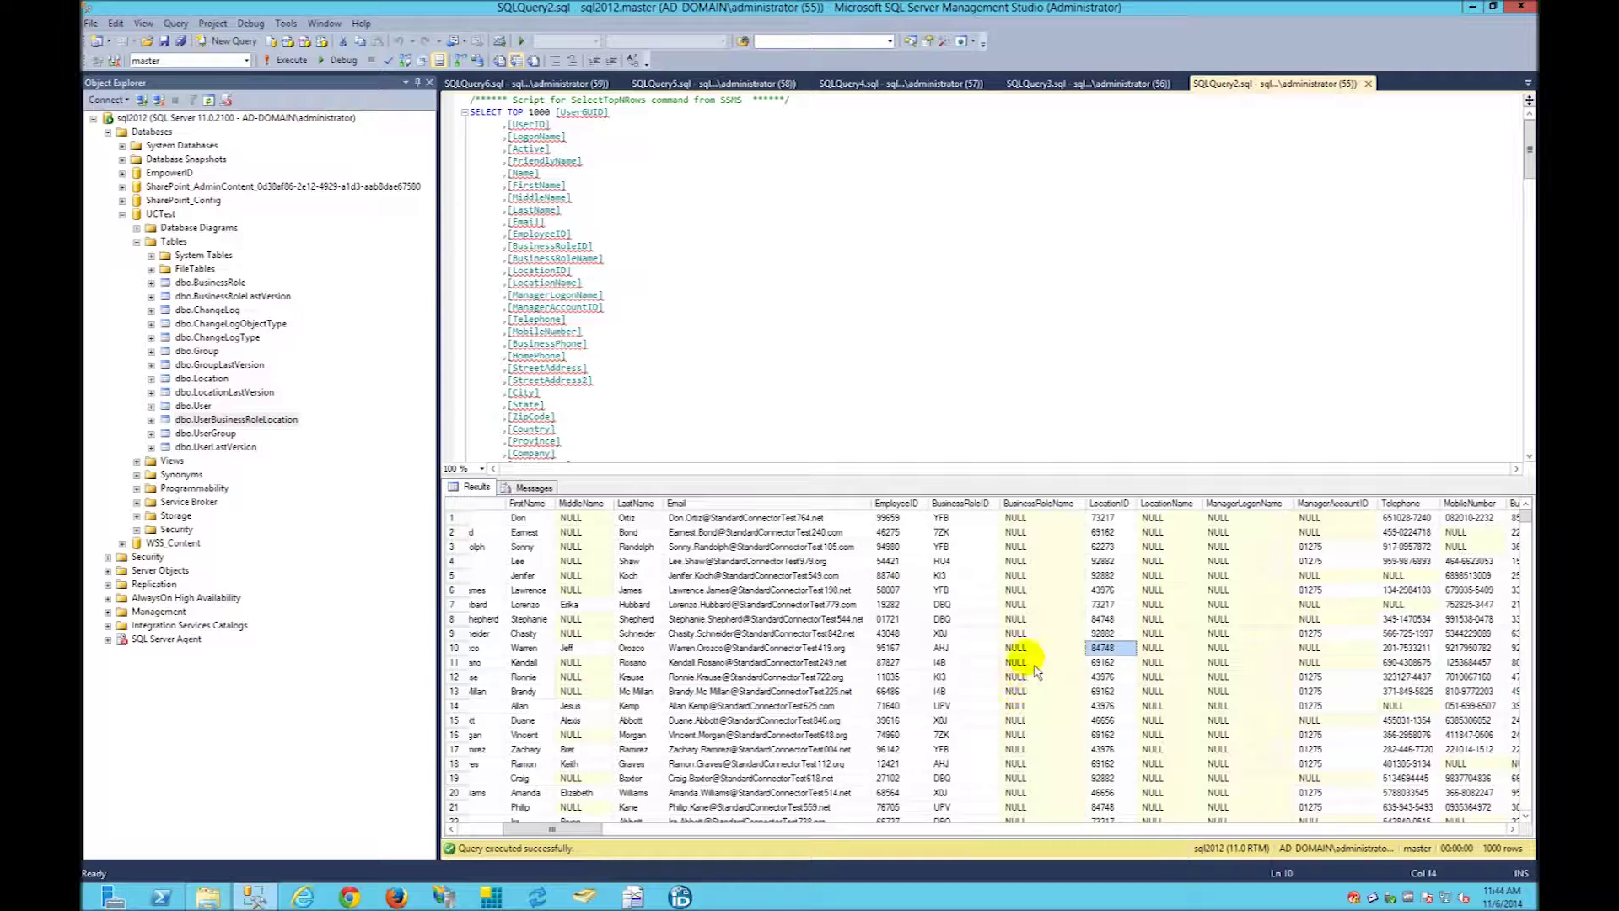
left_click(913, 234)
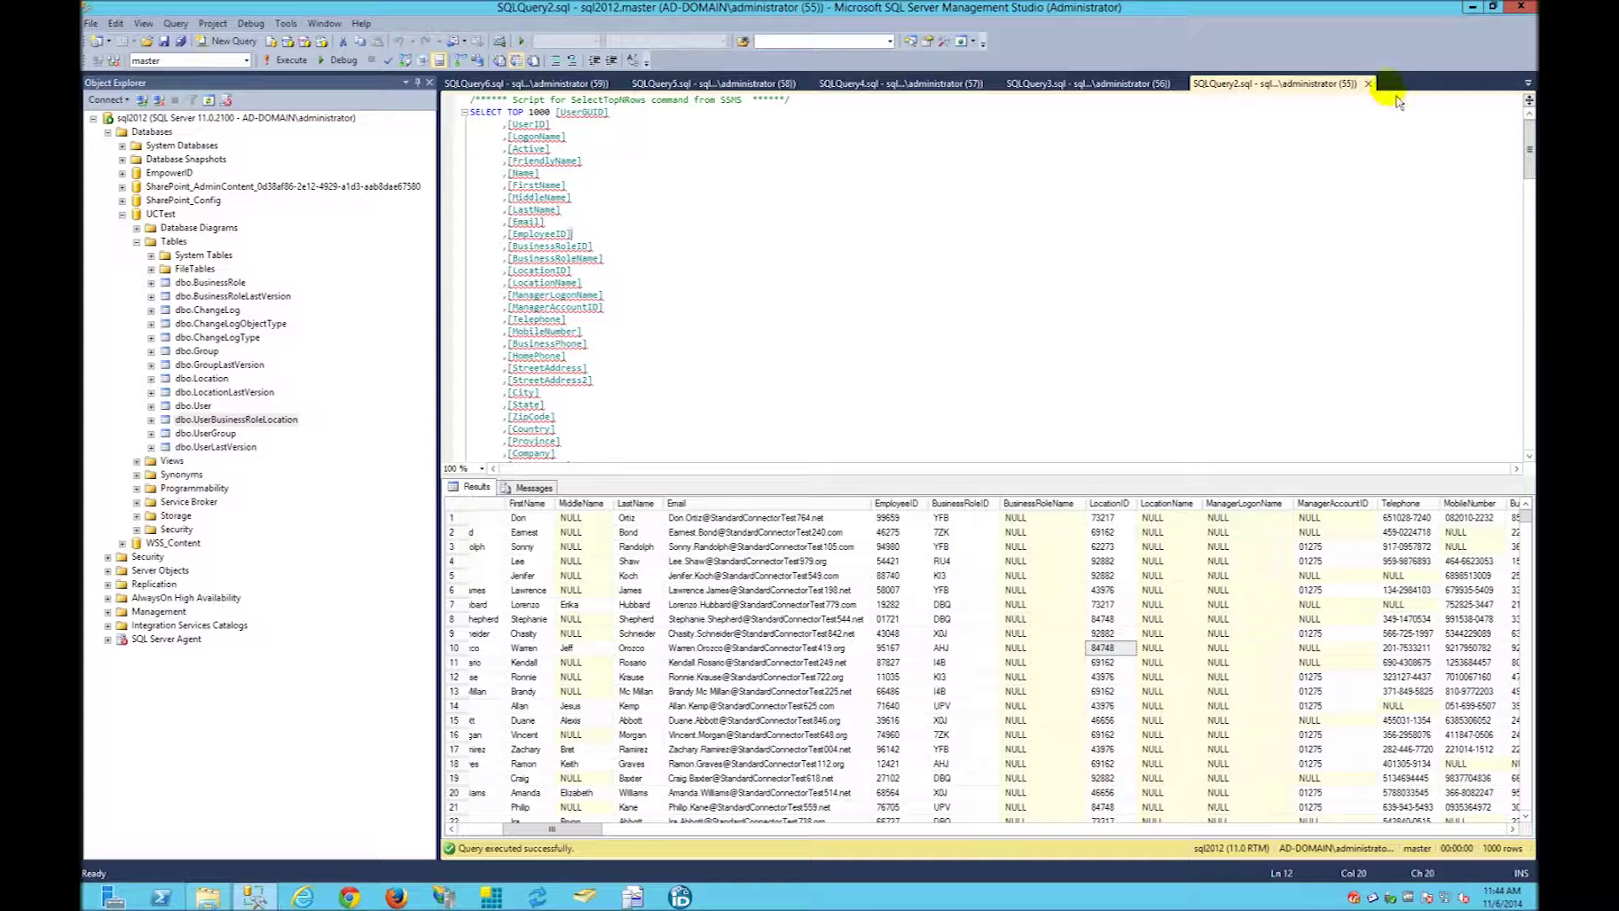
- Close all open query windows, including SampleData.sql and the table result queries
left_click(1367, 83)
left_click(1180, 82)
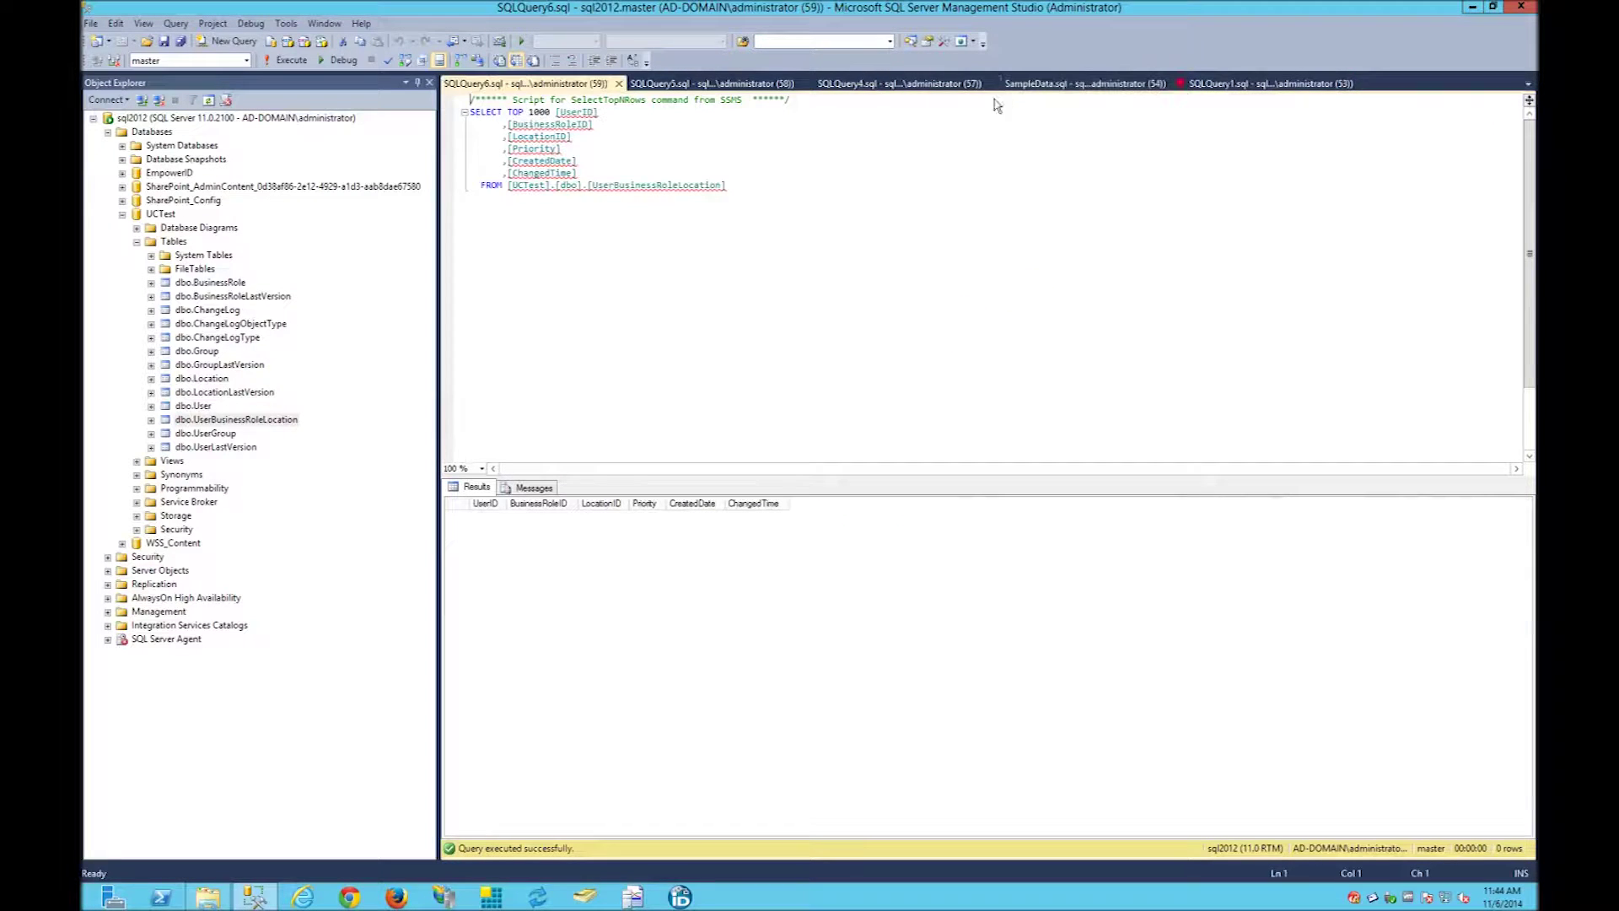
left_click(992, 83)
left_click(805, 84)
left_click(802, 83)
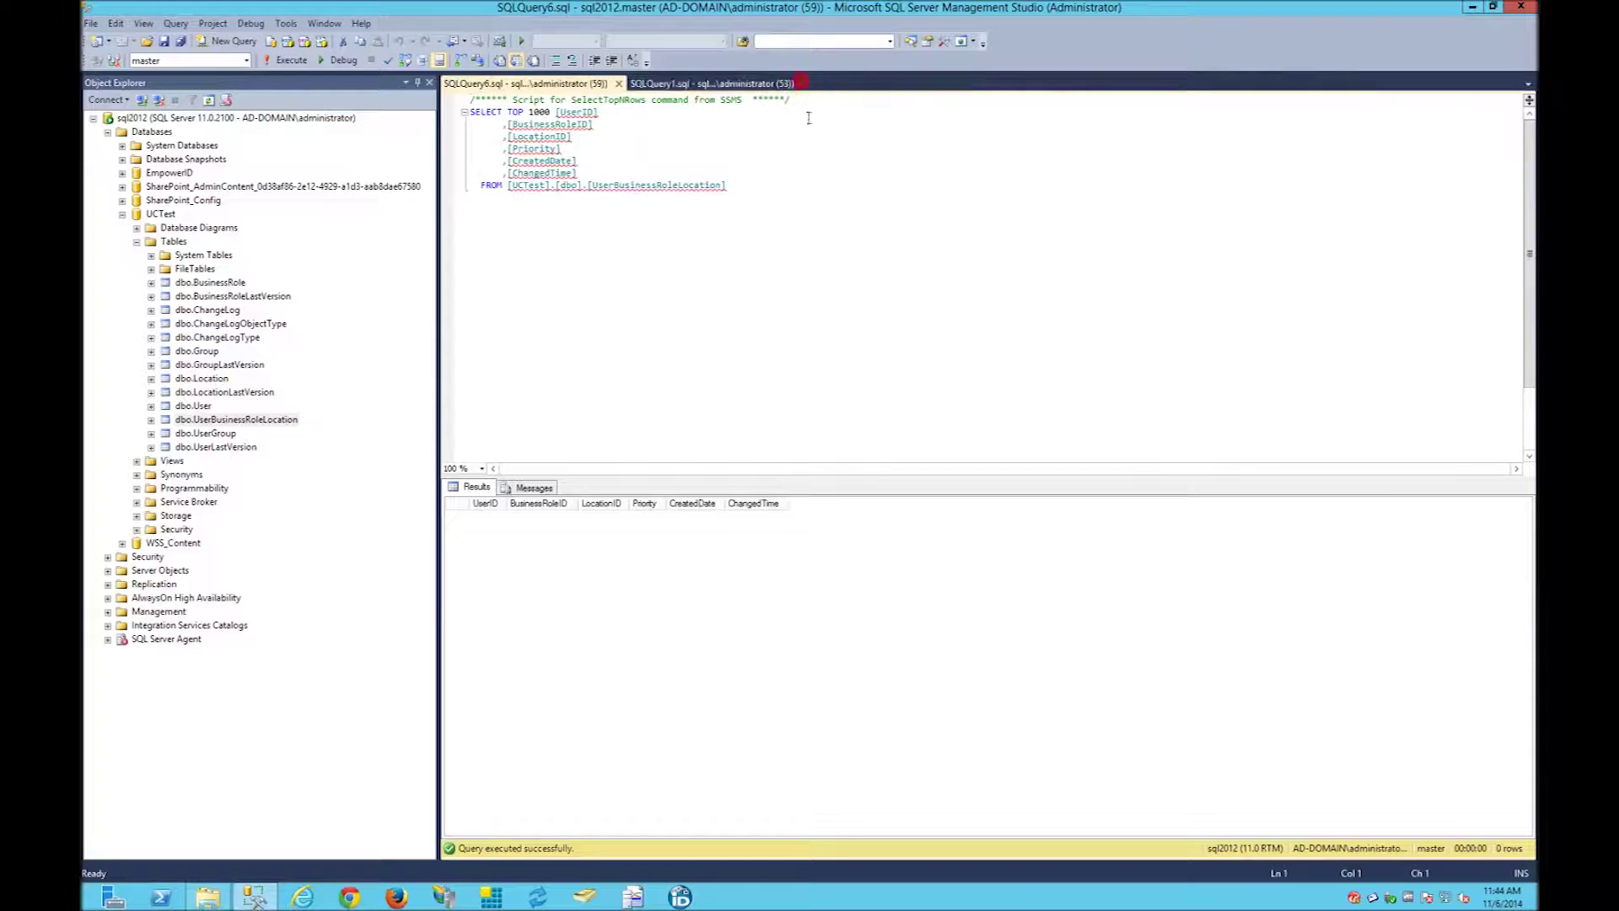
left_click(797, 84)
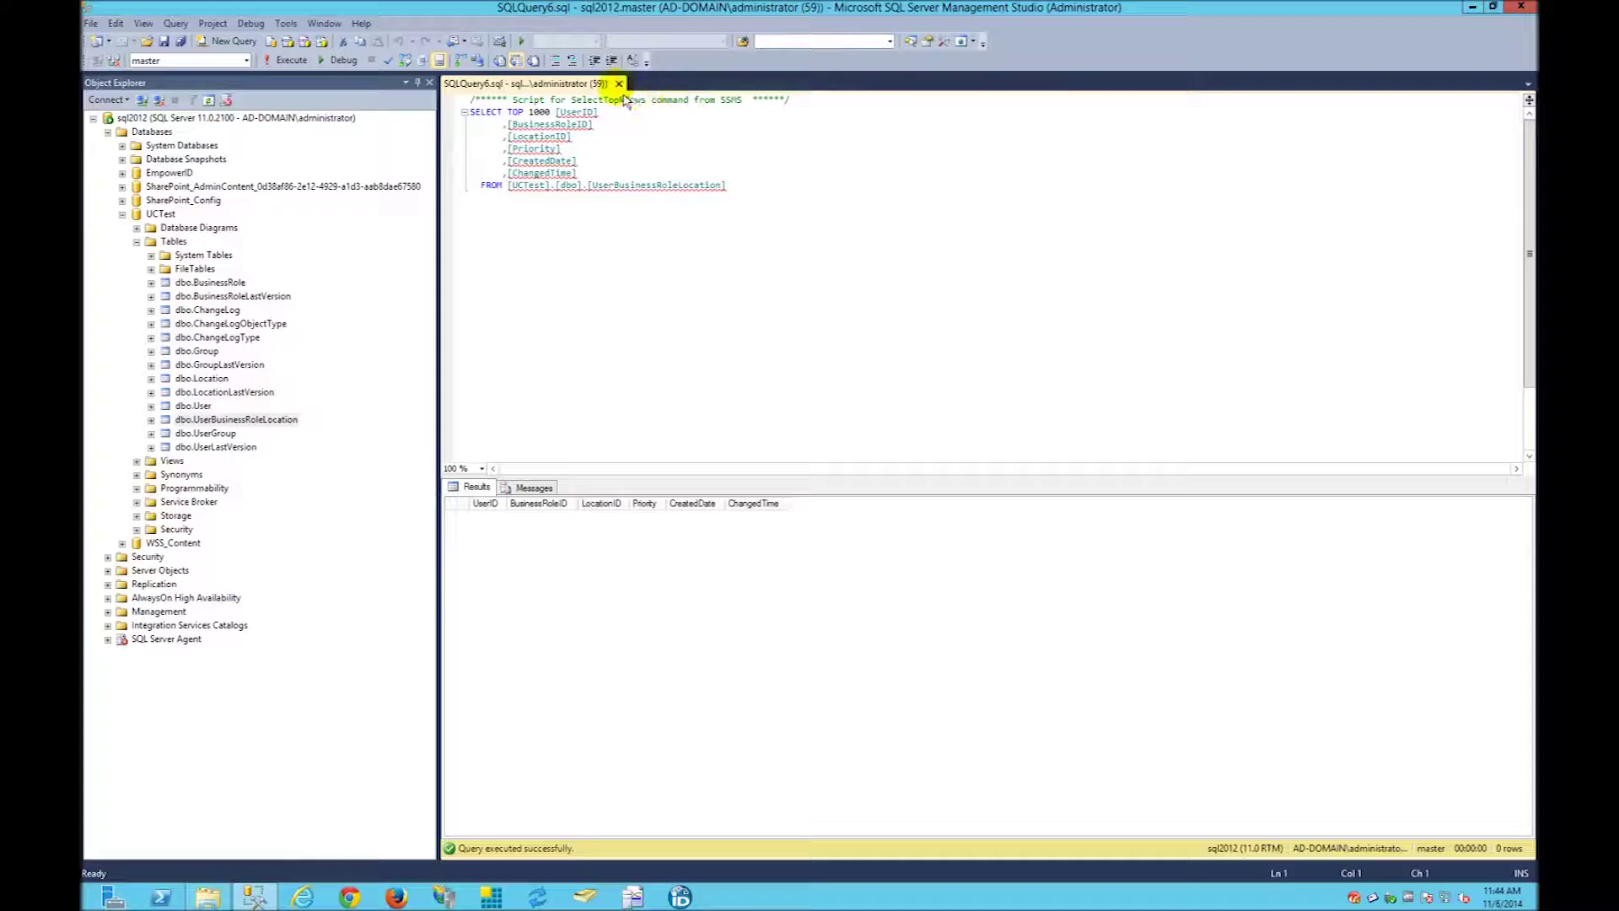
left_click(619, 84)
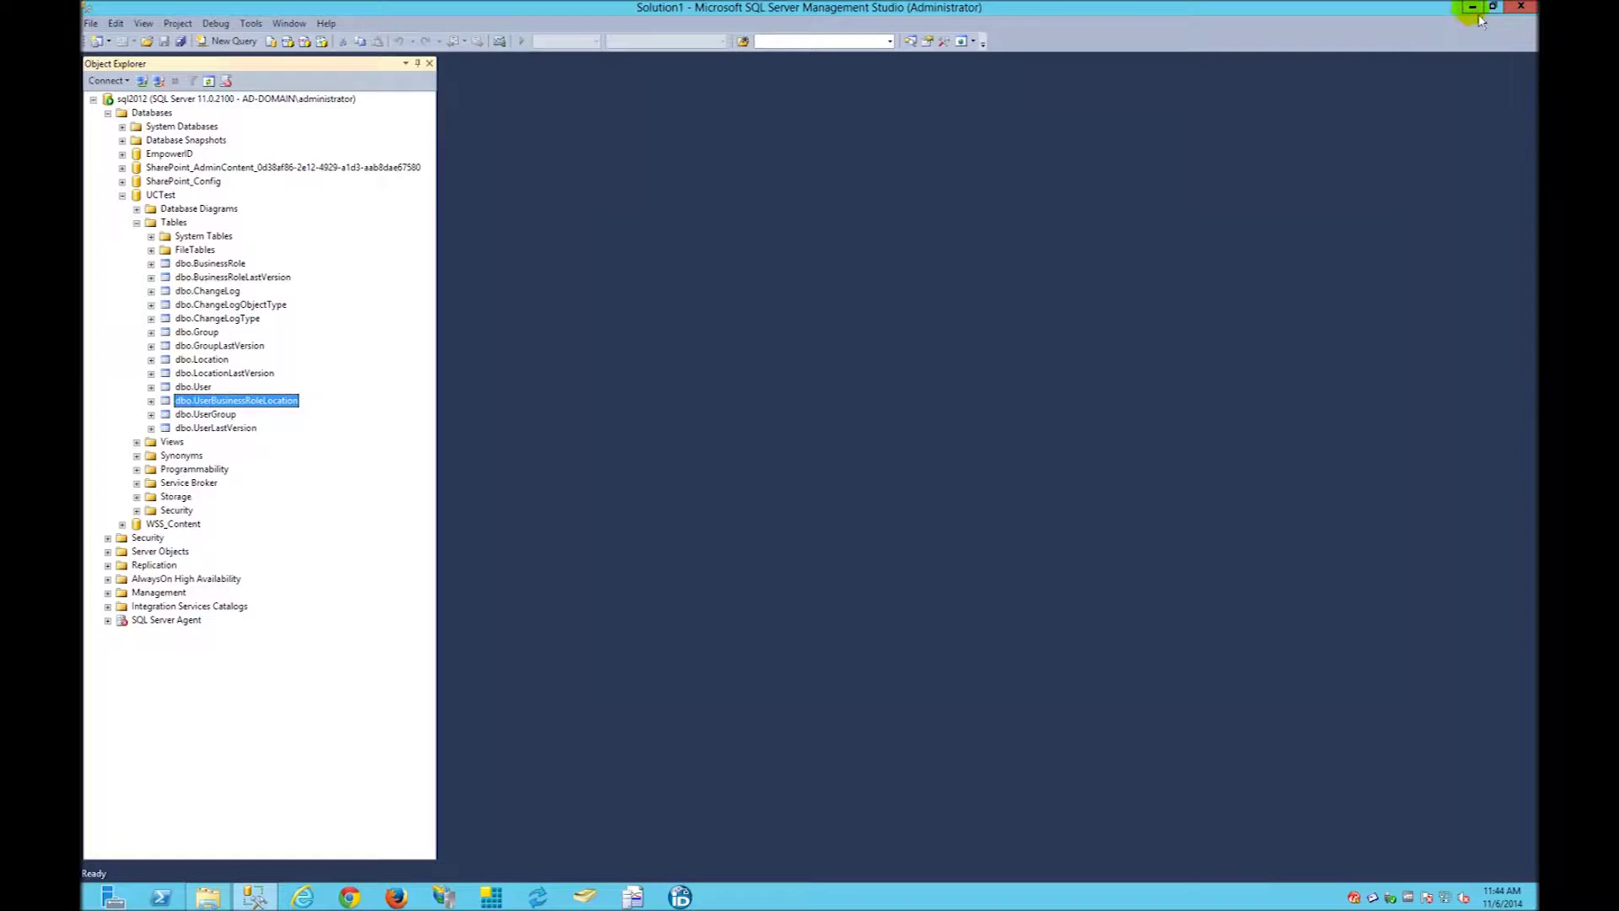
- Switch to the EmpowerID Management Console and show the Account Stores under User Directories in Configuration Manager
left_click(1471, 7)
left_click(670, 833)
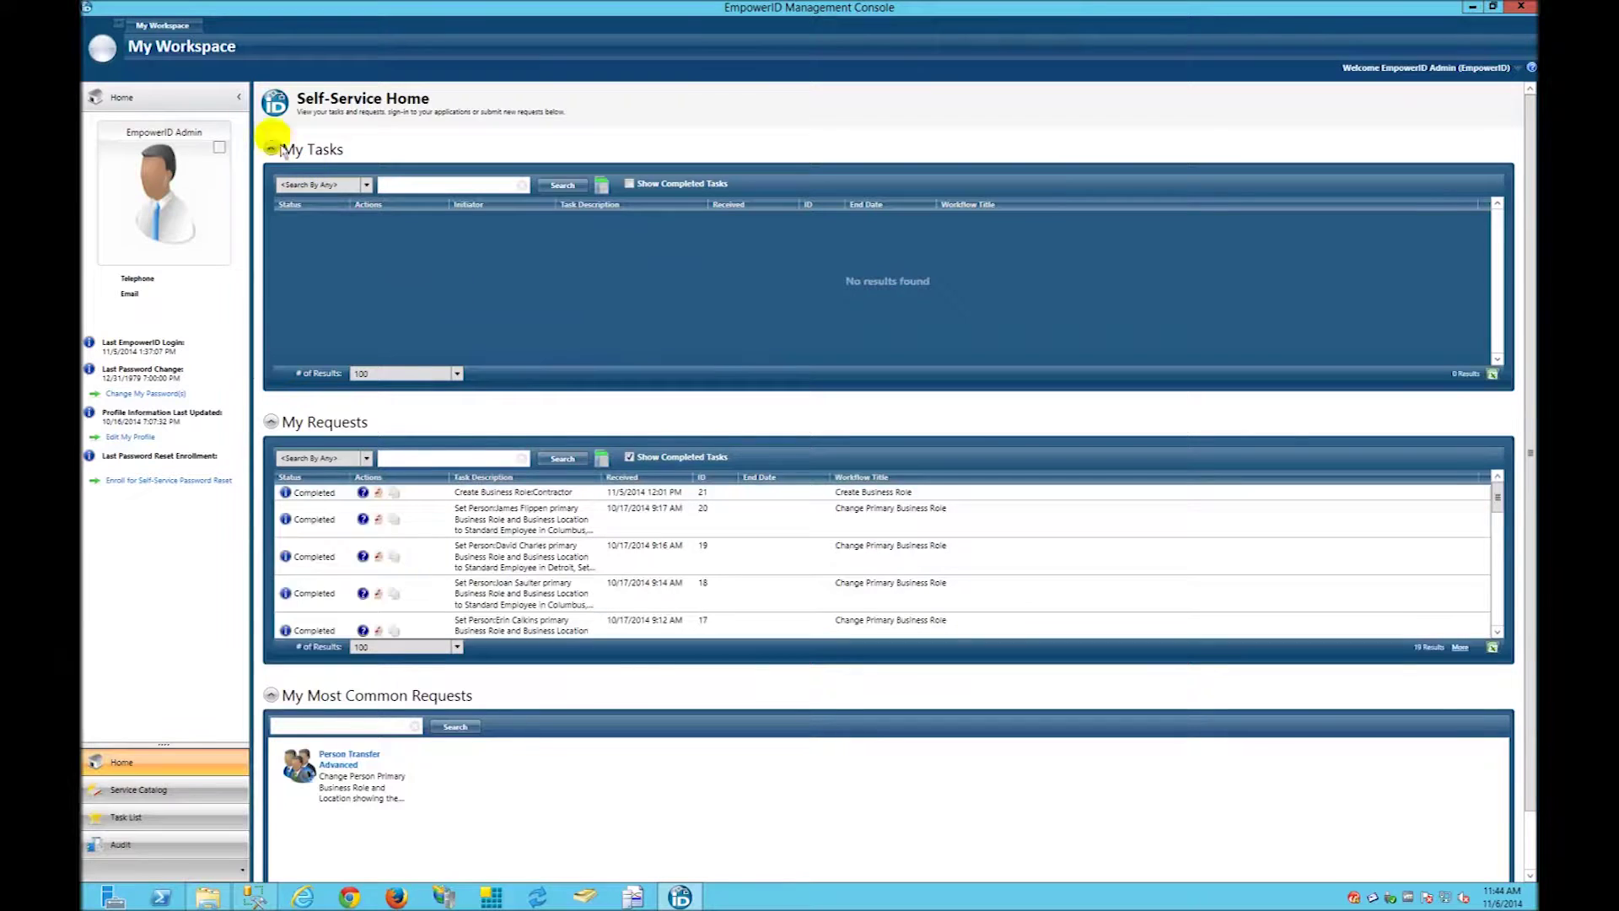
left_click(103, 49)
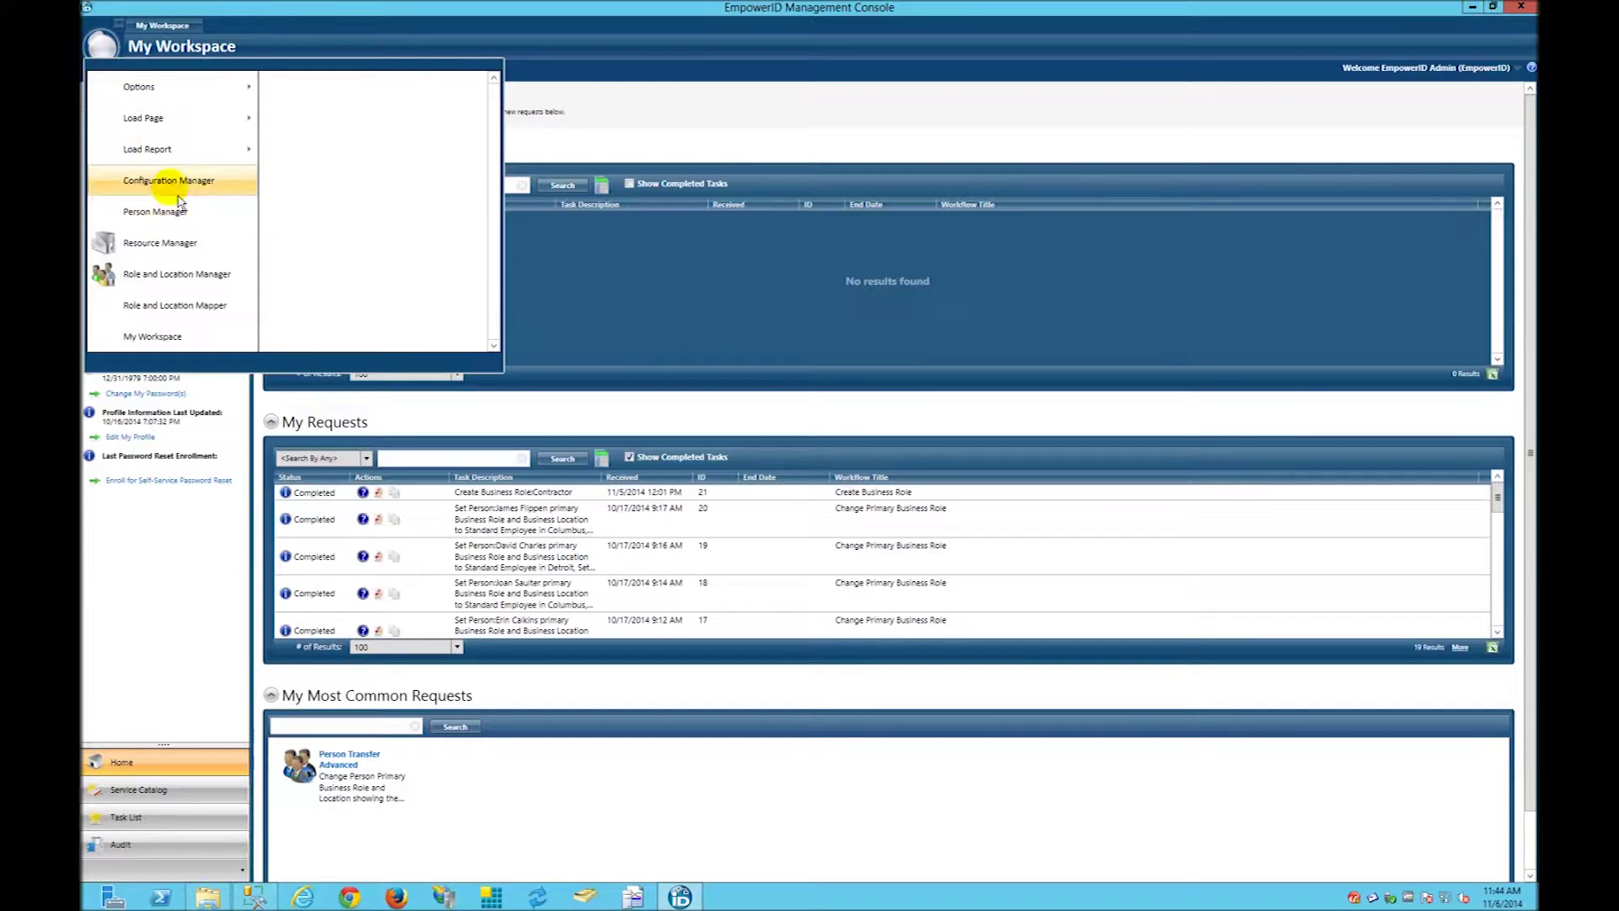
left_click(160, 174)
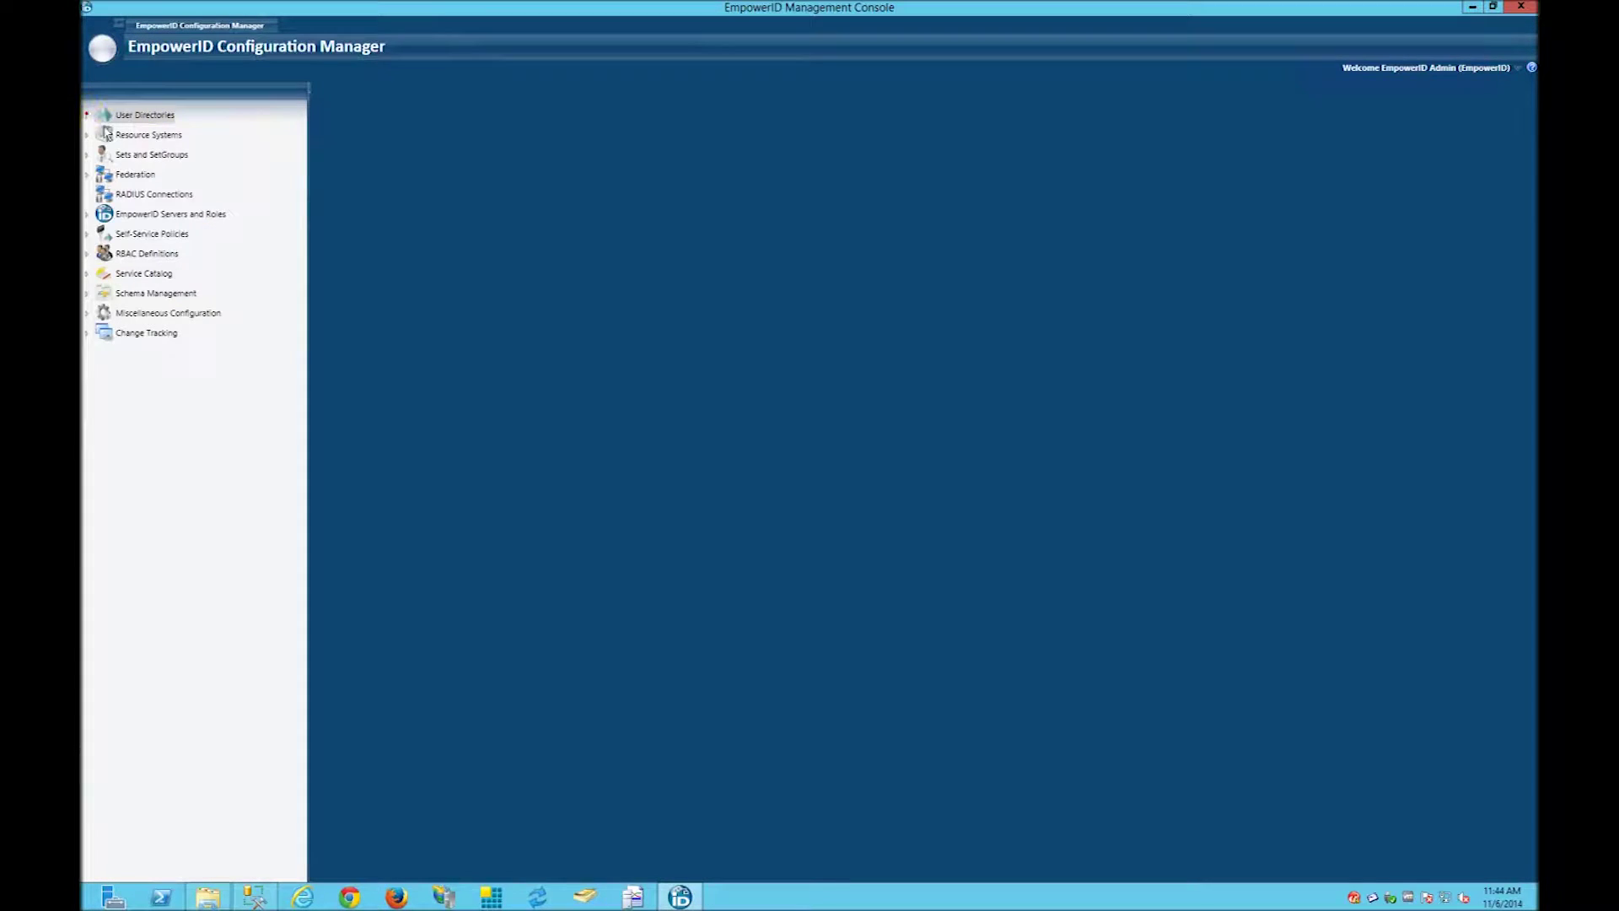
left_click(87, 115)
key("Down")
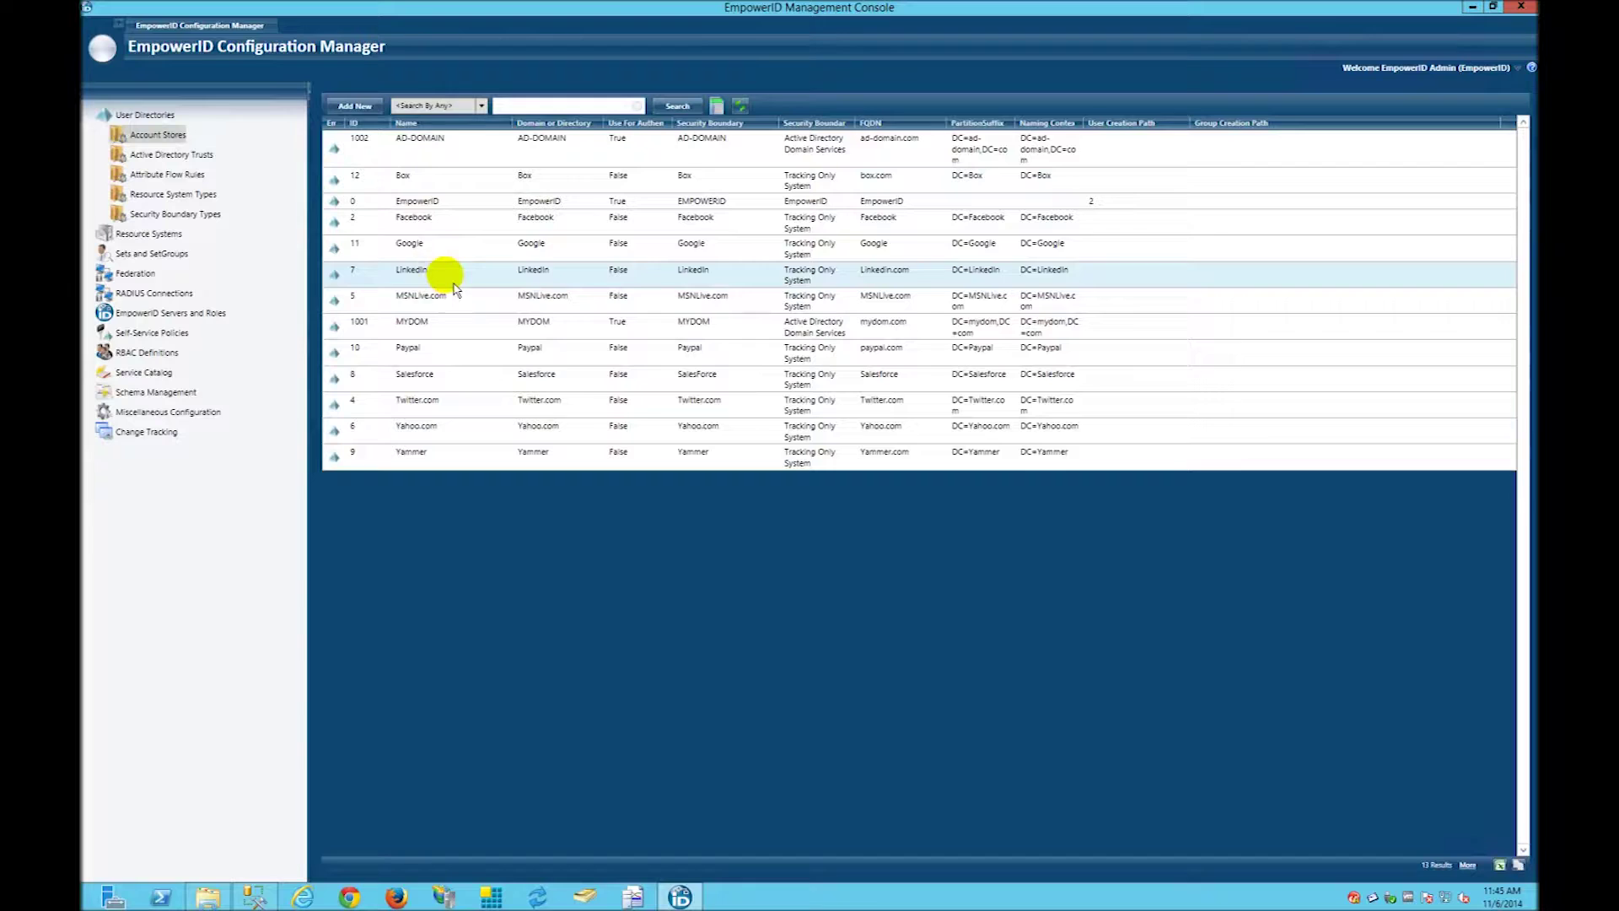
- Add a new security boundary of type Universal Connector named UCTest, and open the UCTest account store's details
left_click(355, 107)
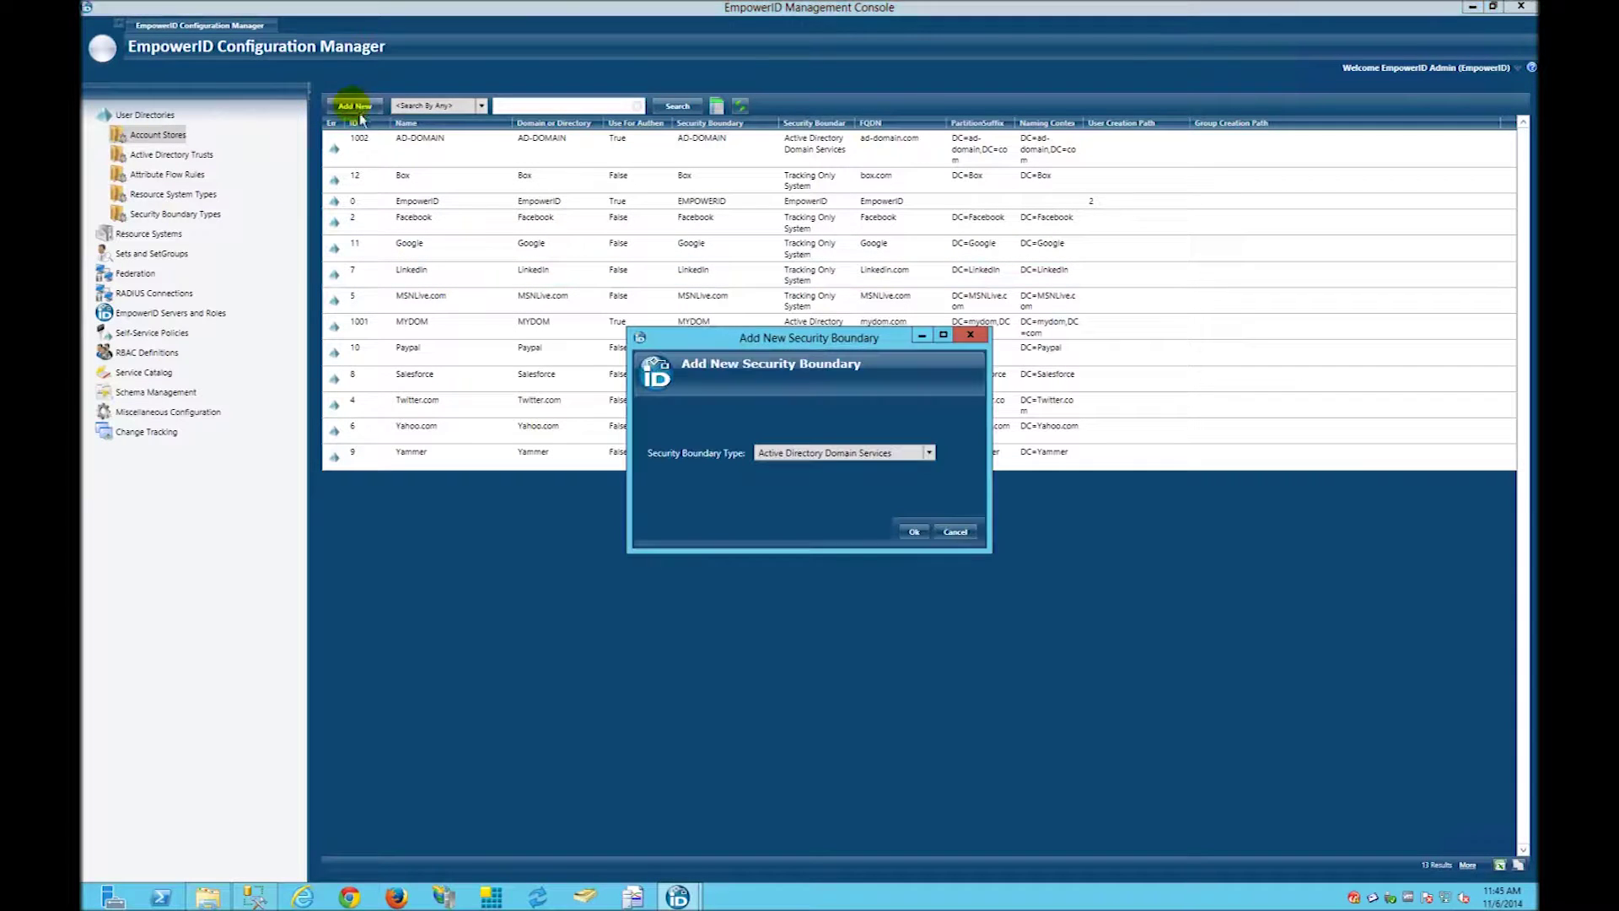
left_click(928, 453)
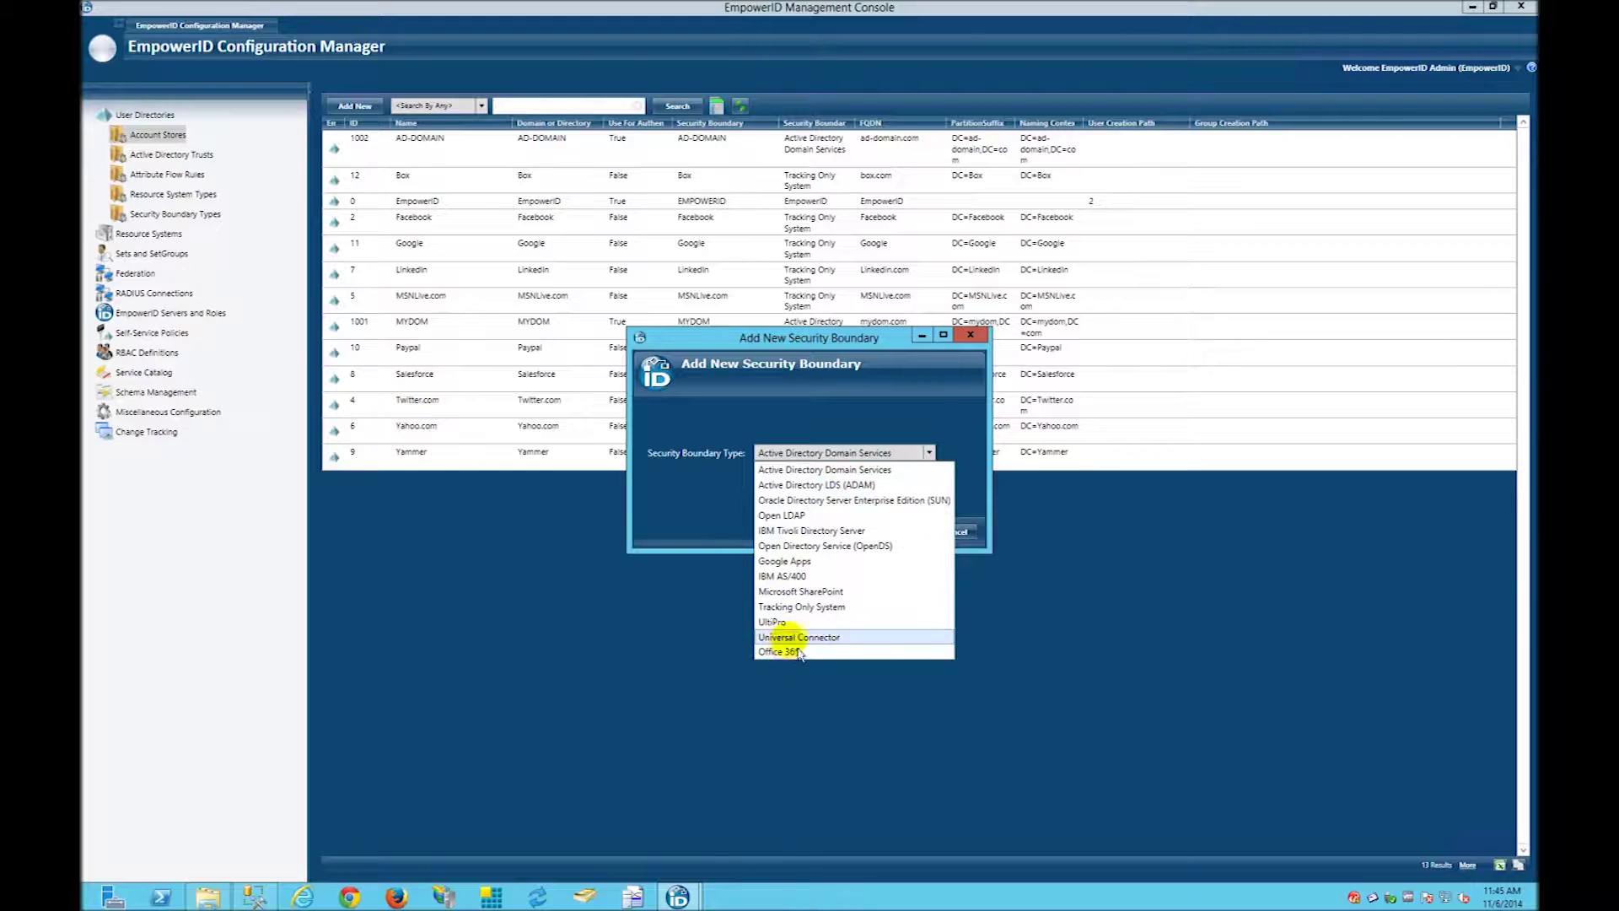
left_click(826, 641)
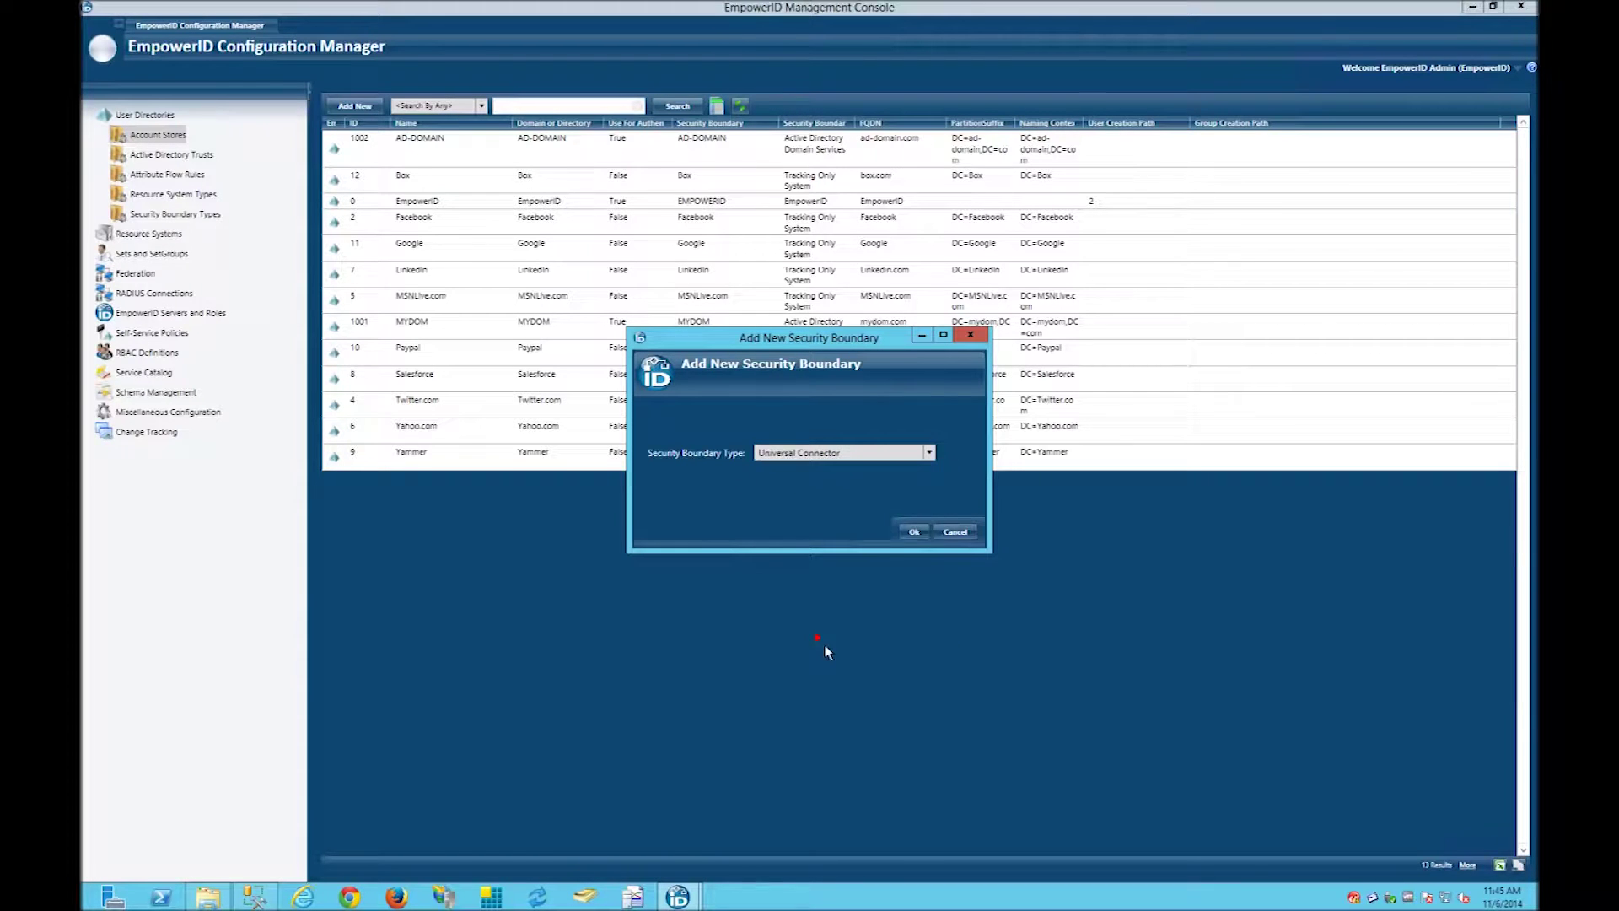
left_click(918, 535)
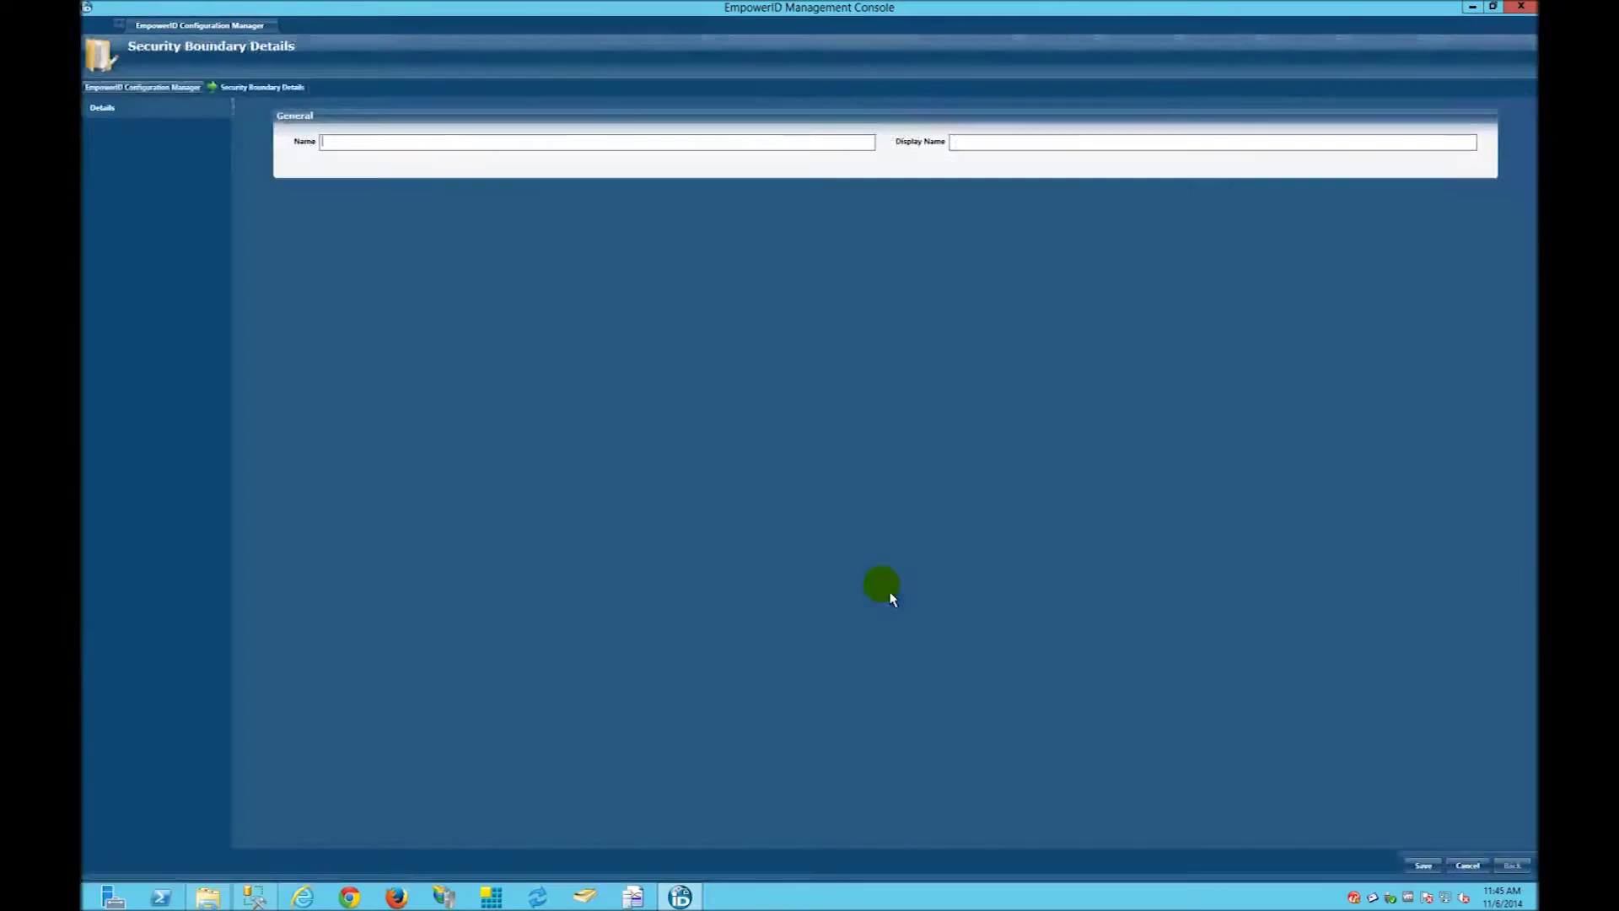
left_click(455, 145)
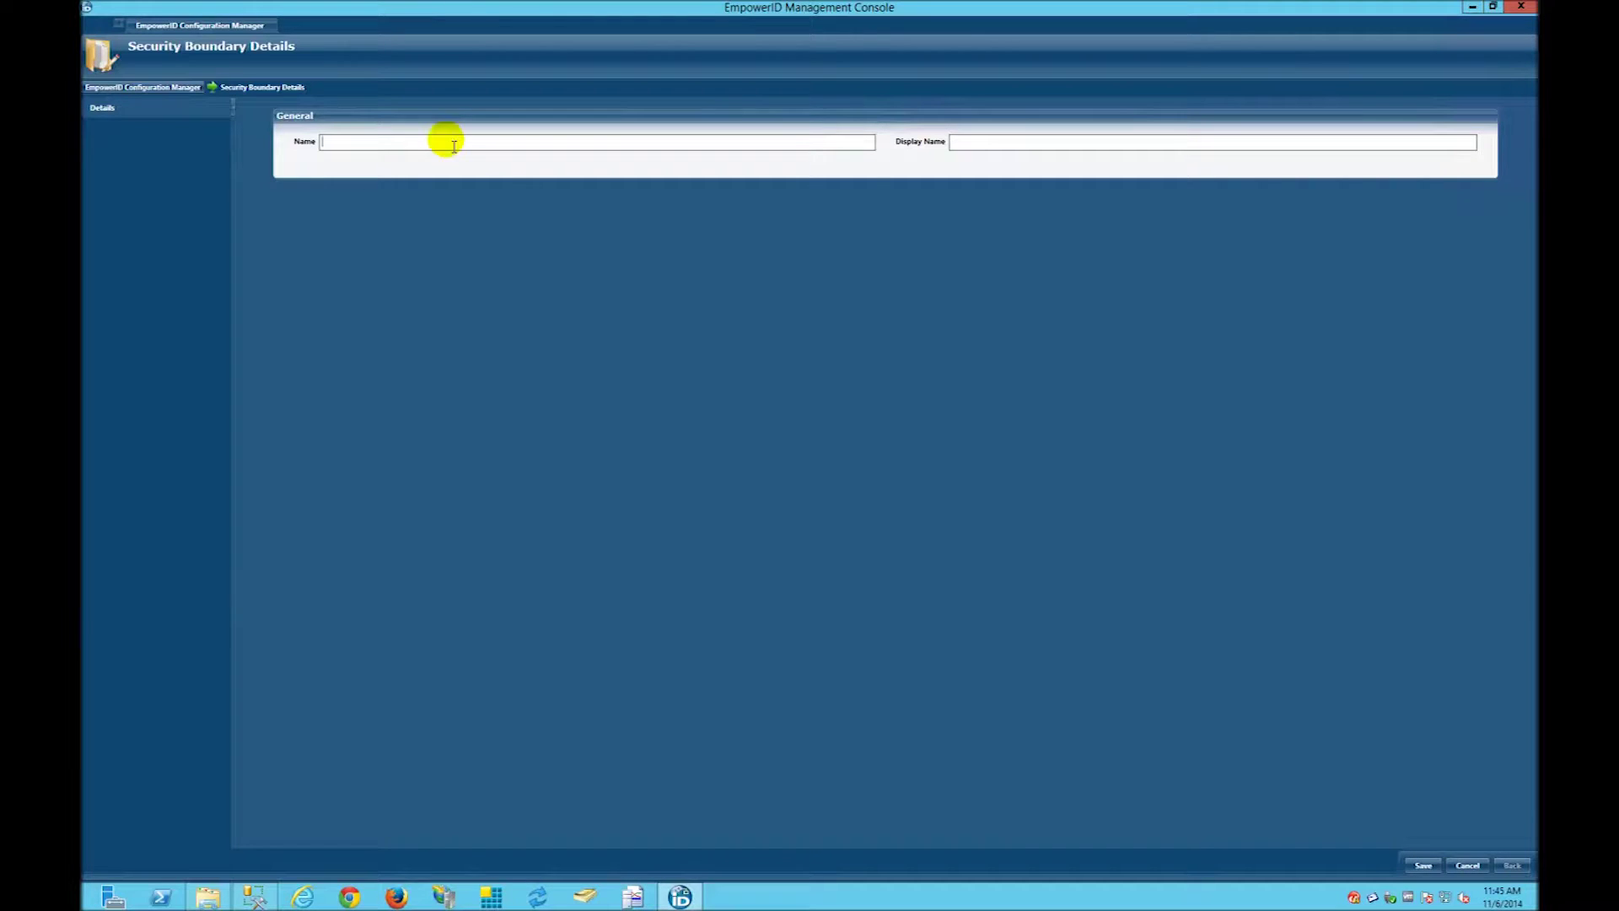
type("UC")
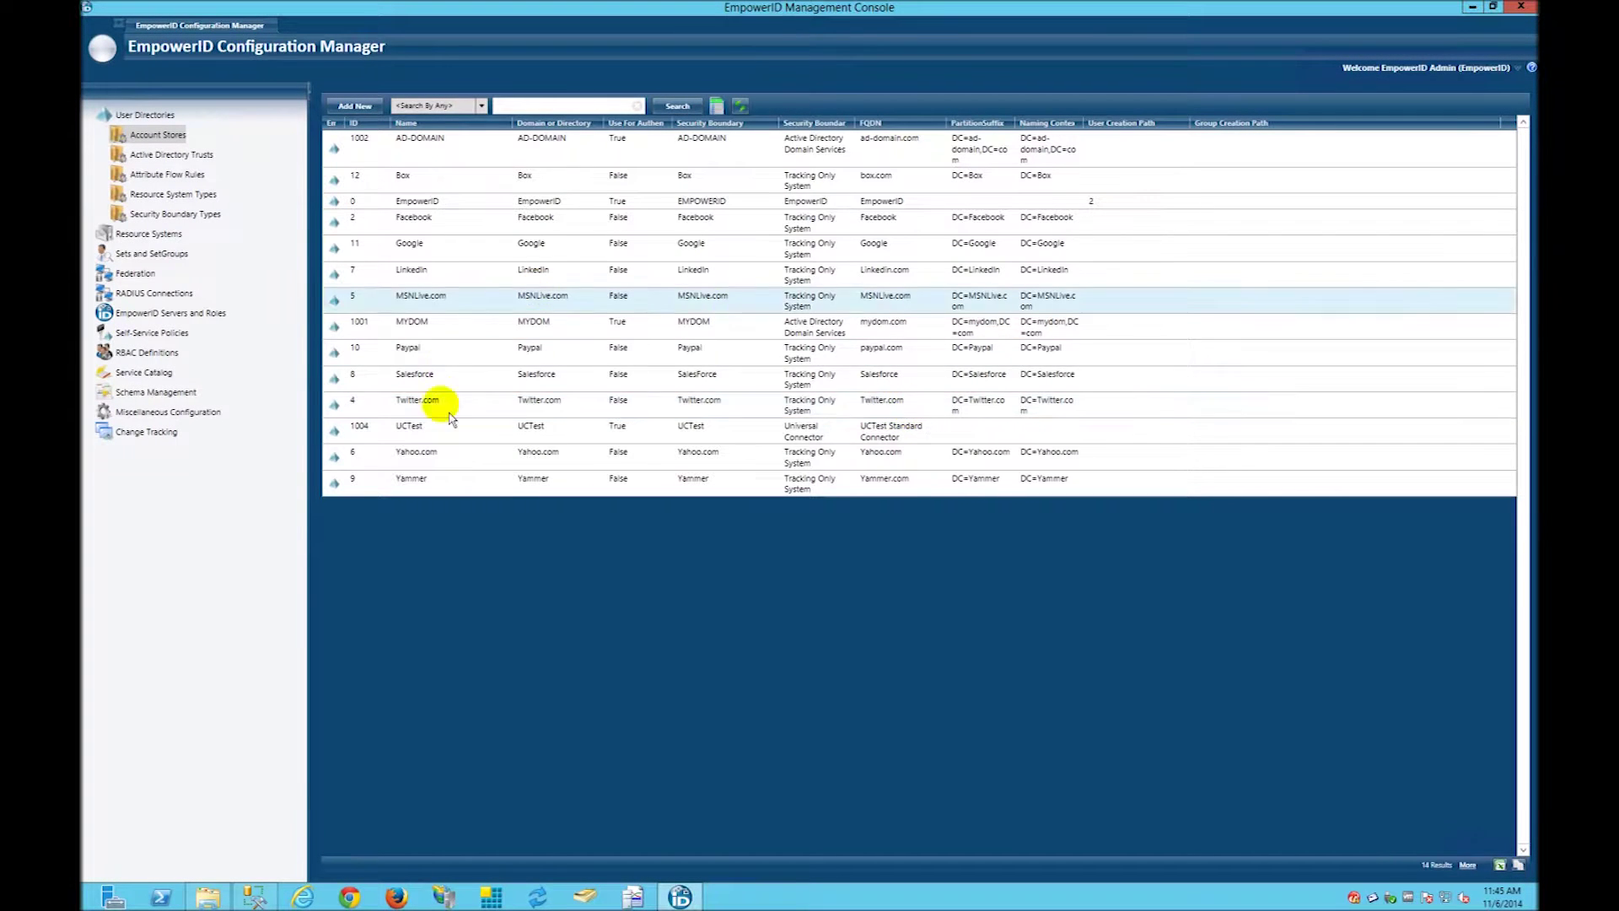
left_click(428, 436)
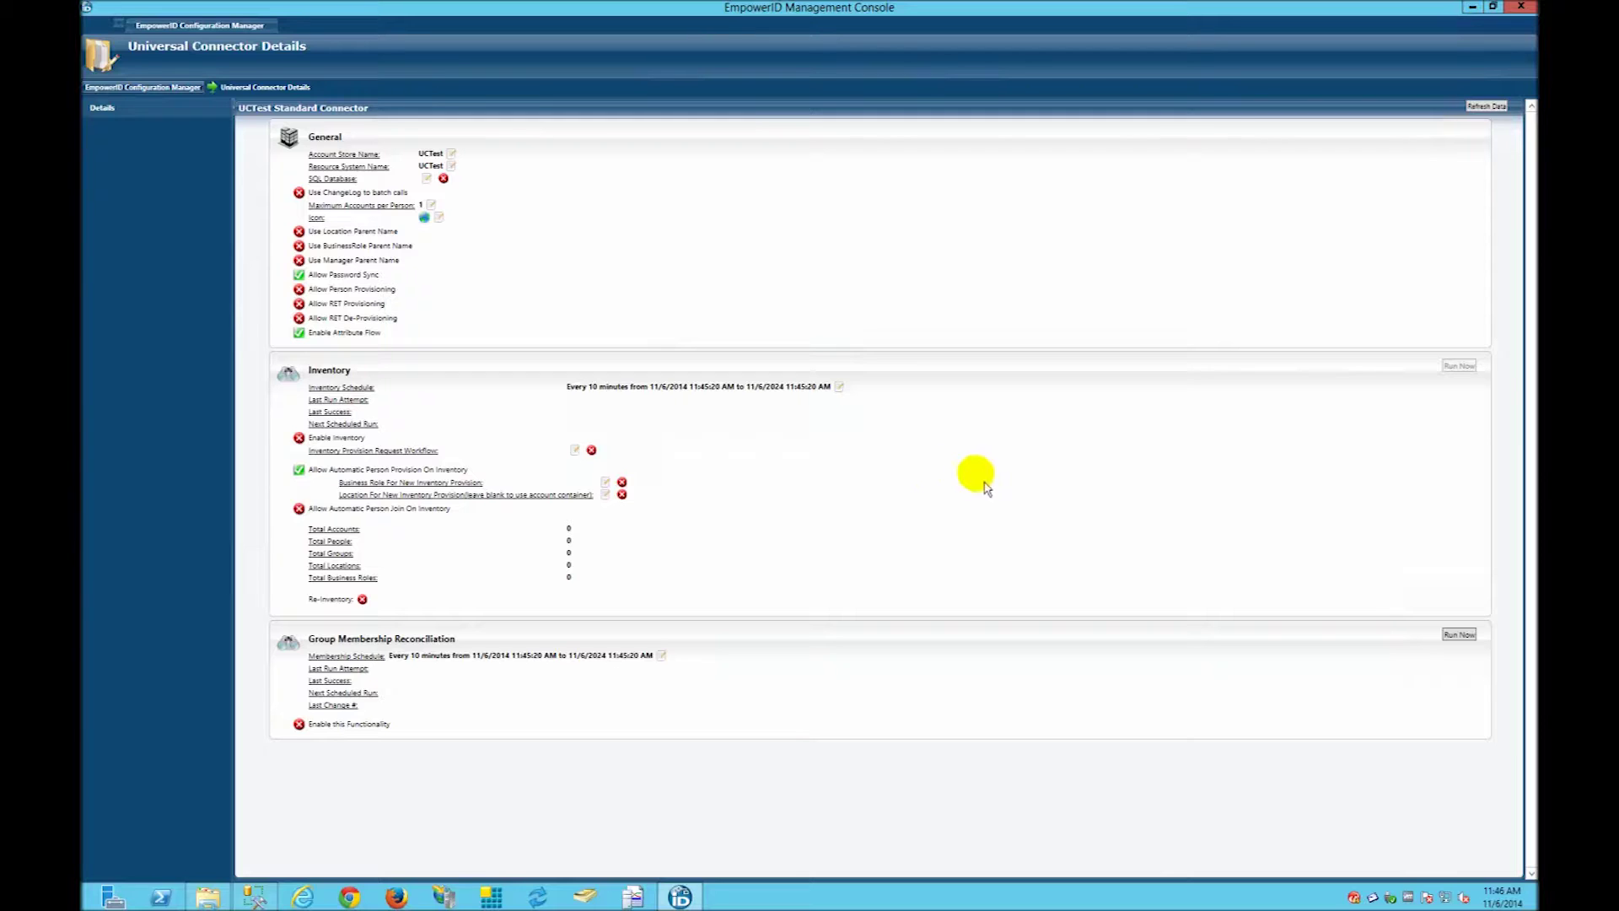
- Open the Windows Services console and select the EmpowerID Worker Role Service
mouse_move(83, 908)
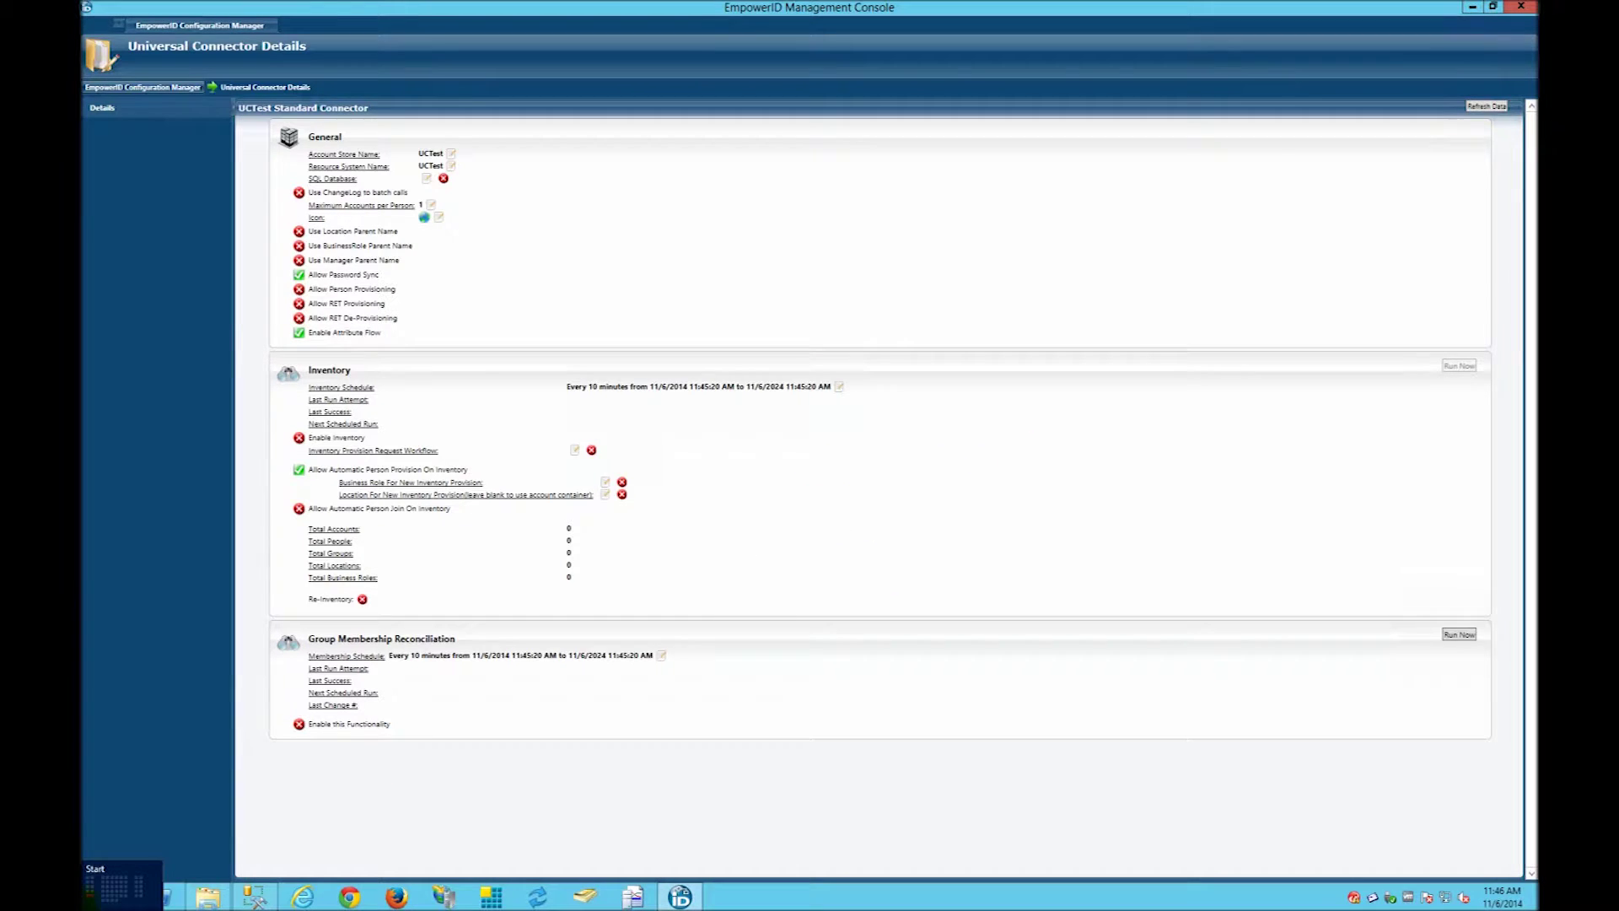
left_click(114, 889)
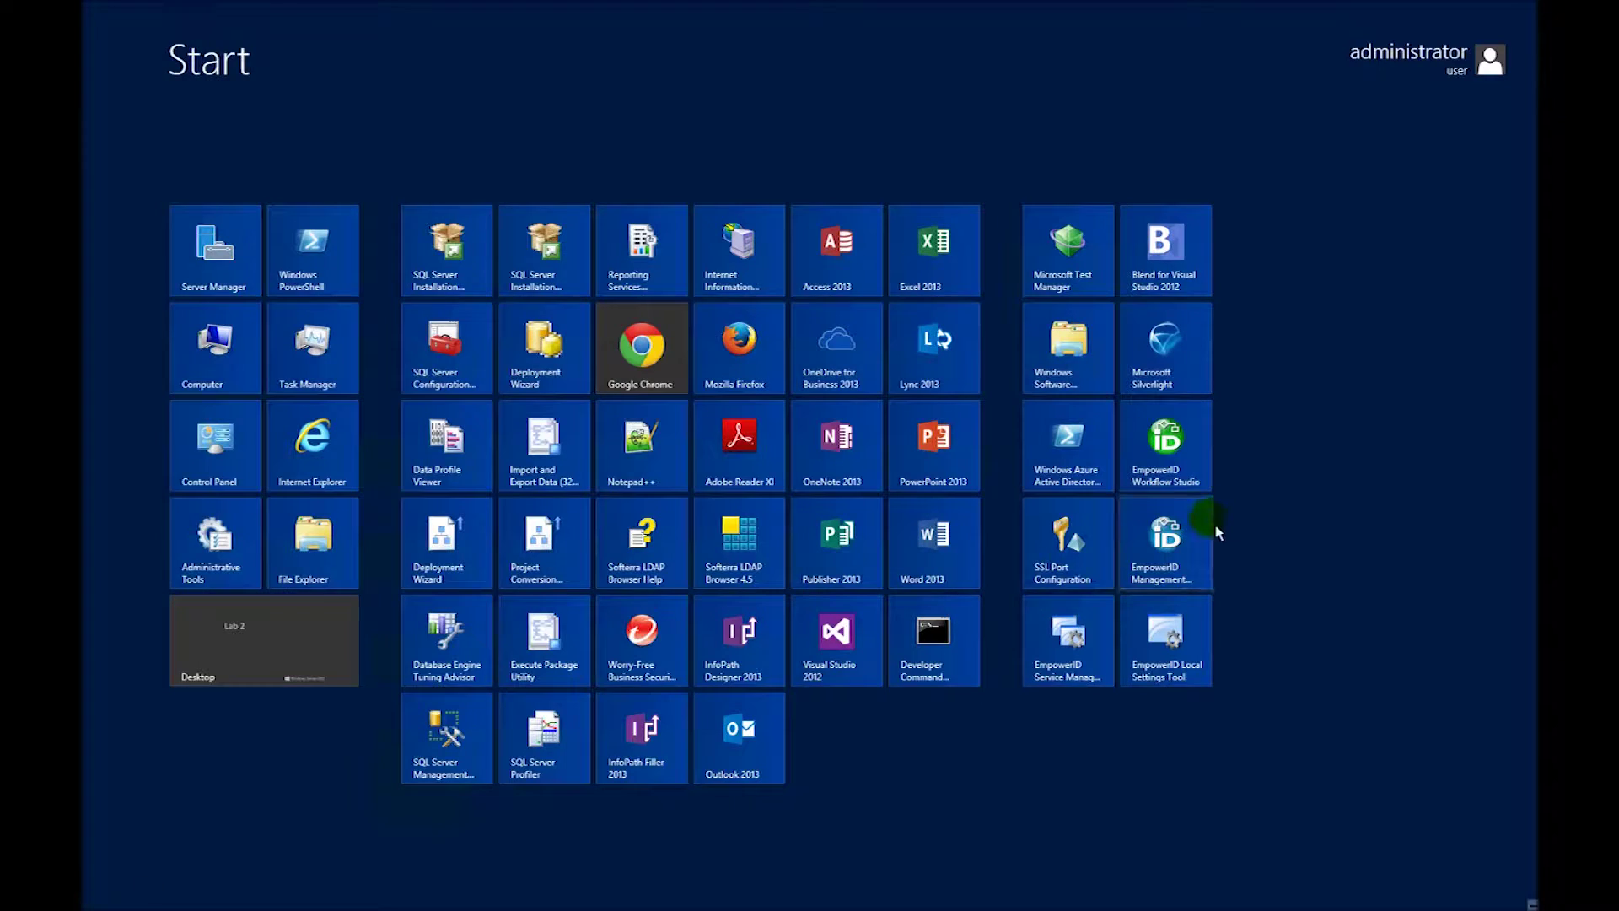
type("services")
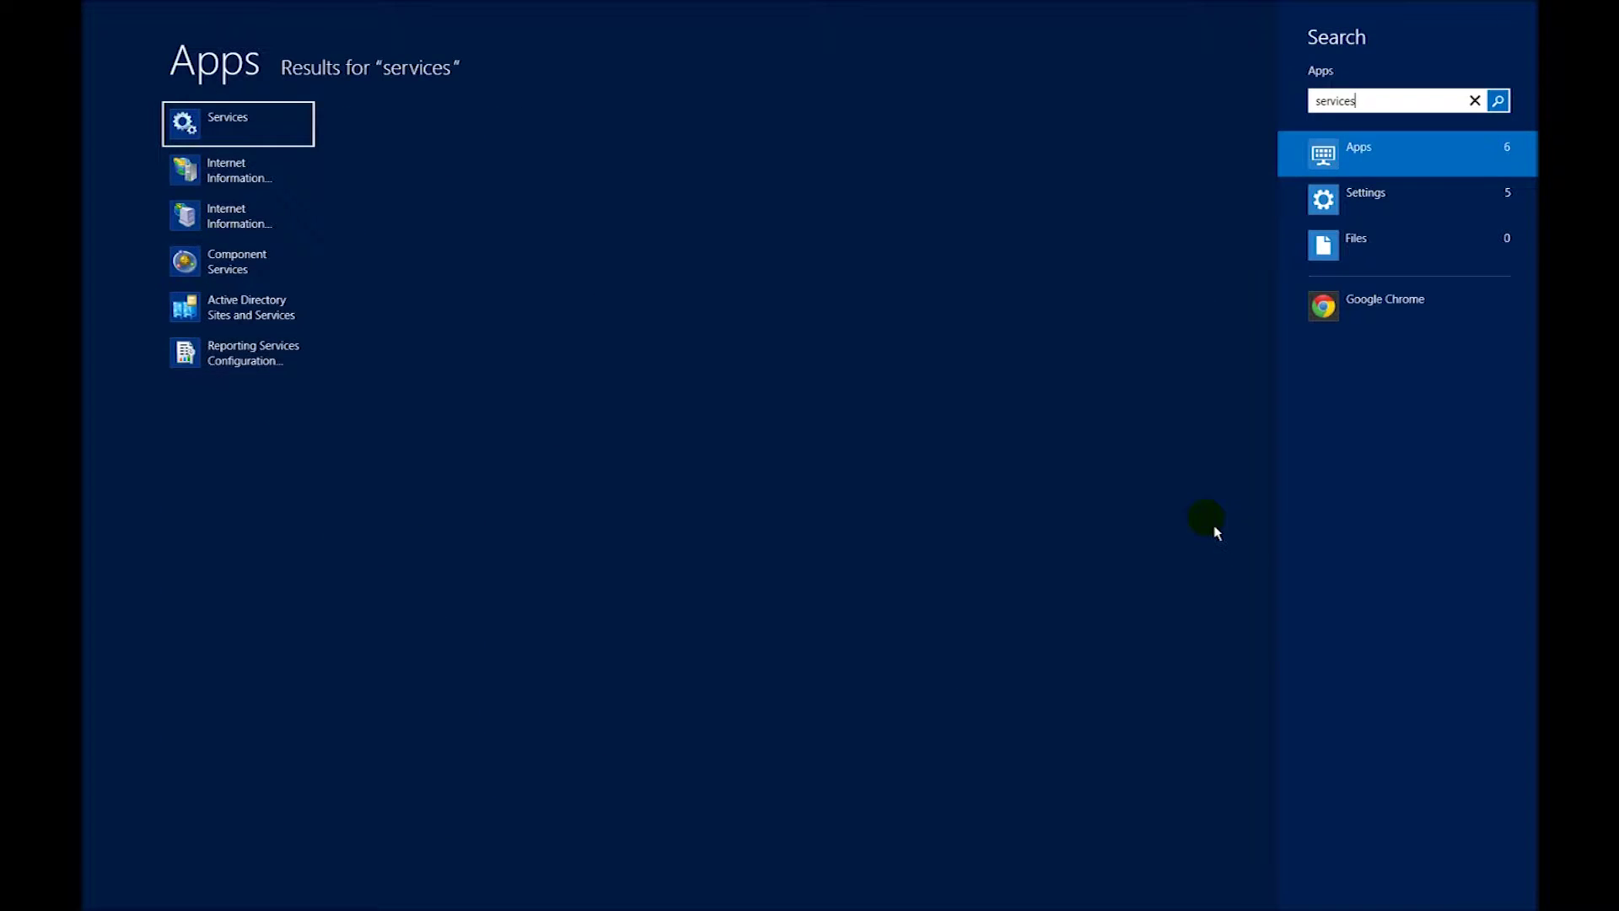
key("Return")
left_click(556, 512)
scroll(567, 523, "down", 3)
scroll(570, 527, "down", 2)
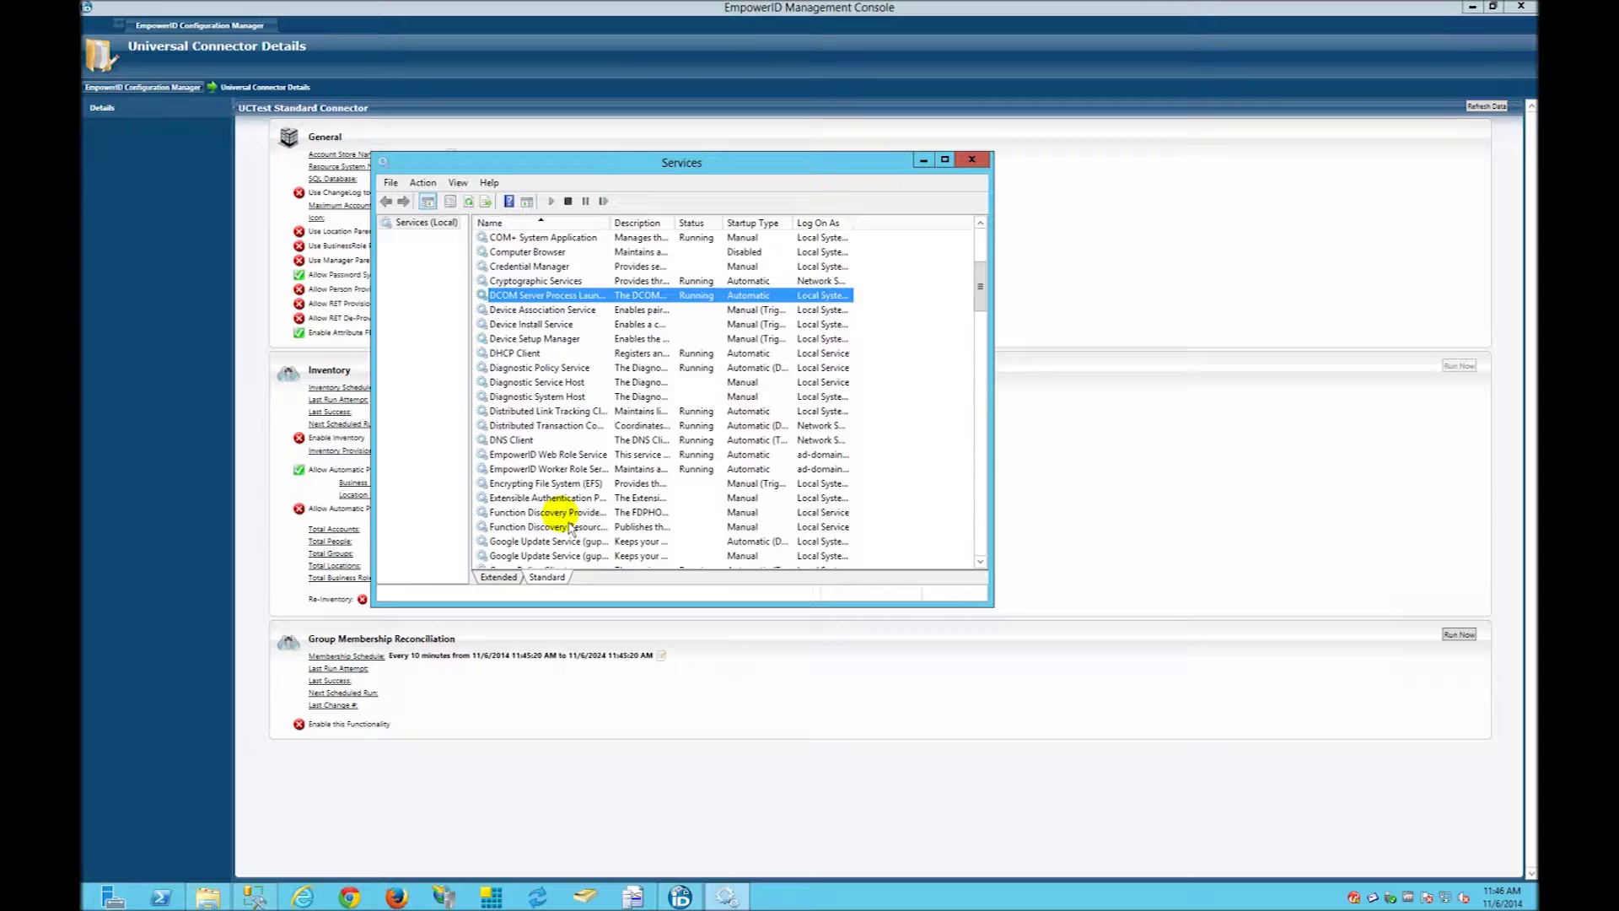
left_click(566, 472)
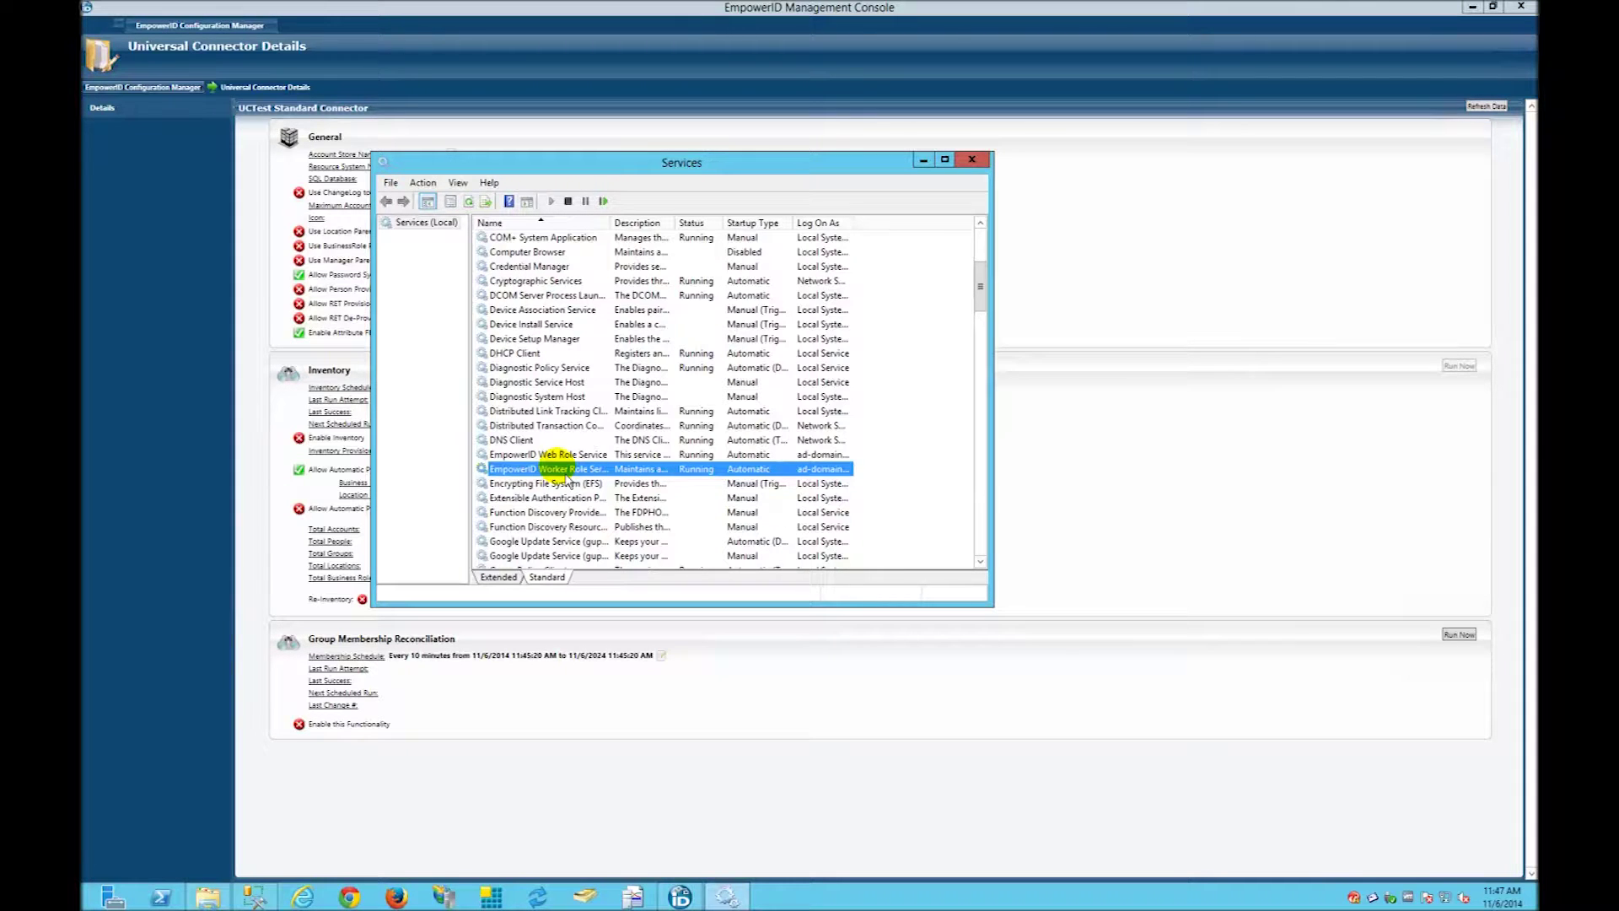
- Stop the EmpowerID Worker Role Service and minimize the Services window
right_click(571, 472)
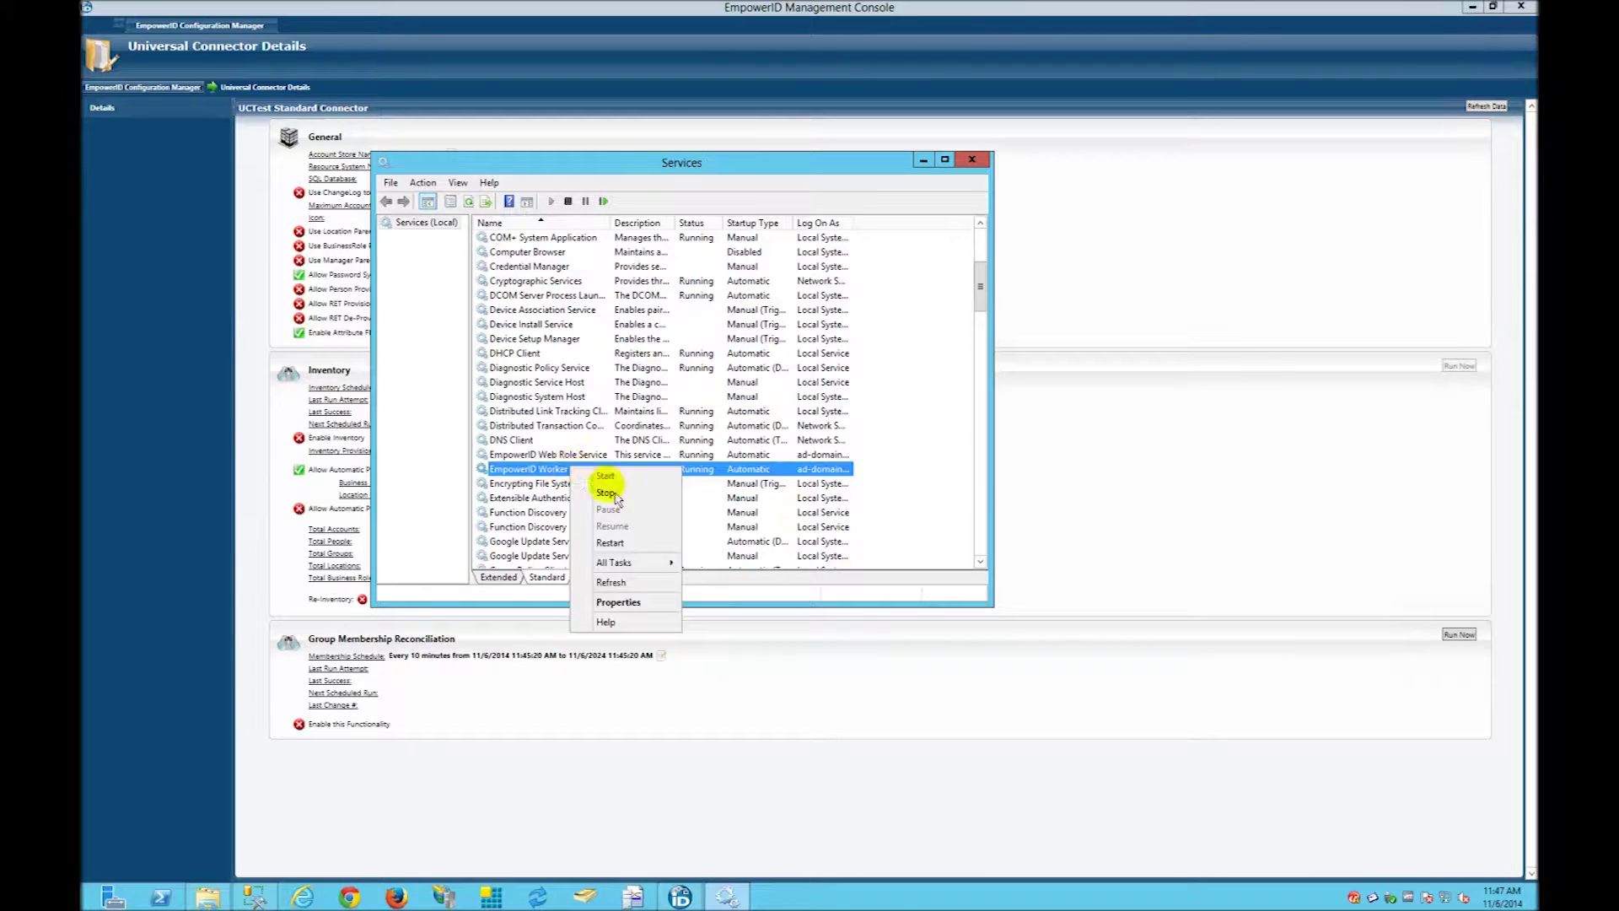
left_click(606, 493)
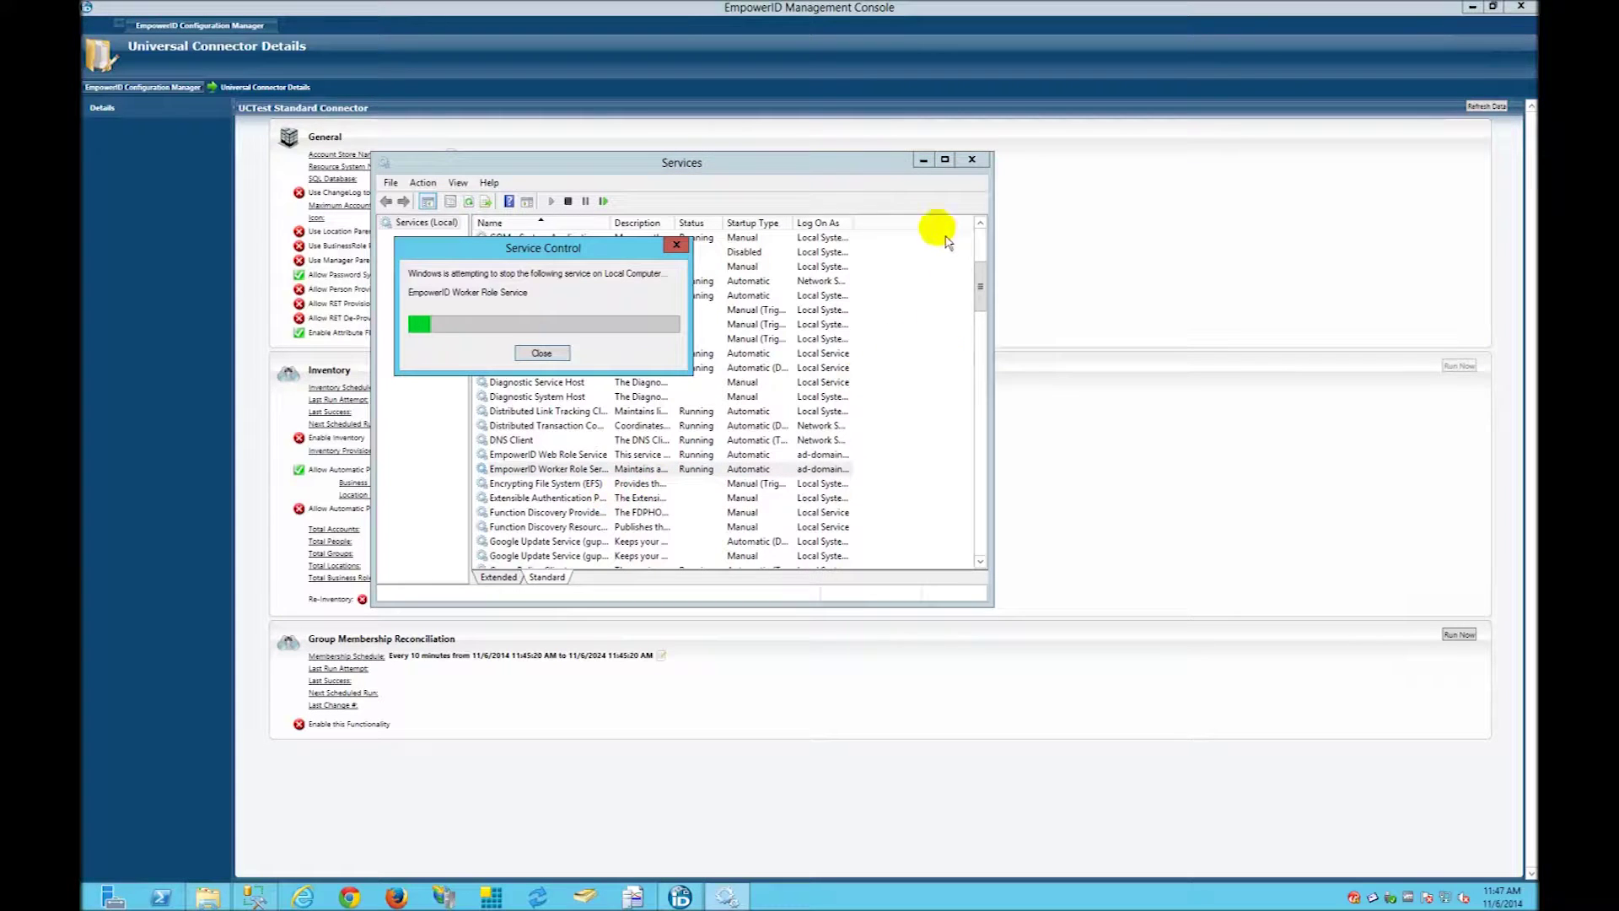
left_click(923, 160)
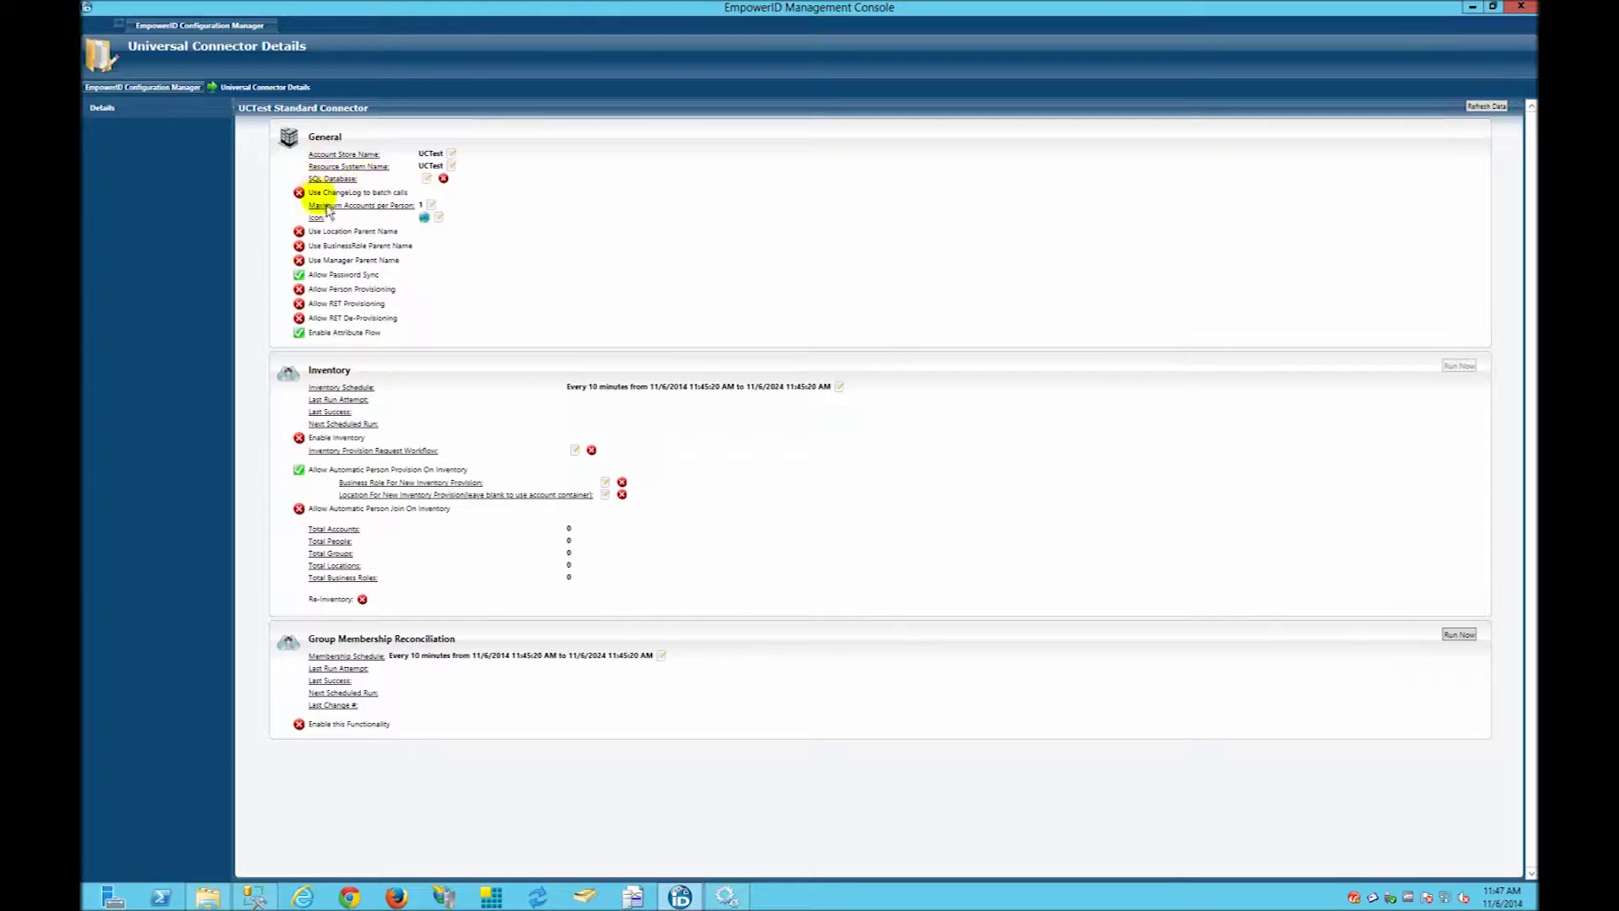
- Configure the account store's SQL Database link with the OLE DB Provider for SQL Server, server sql2012, Windows NT Integrated security and database UCTest
left_click(431, 183)
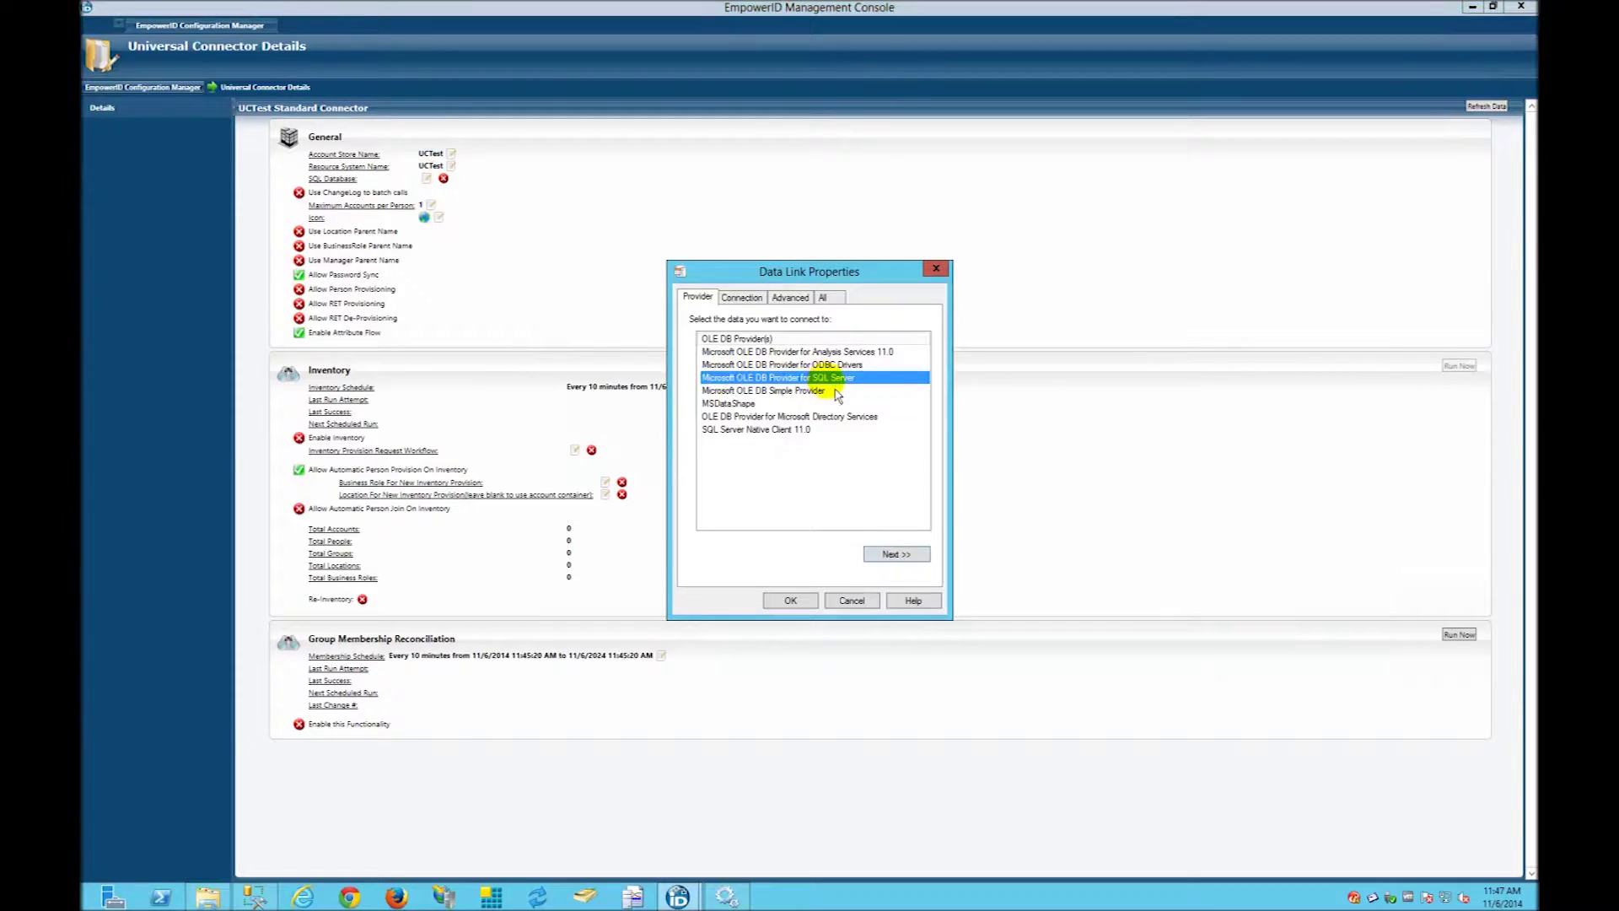
left_click(899, 558)
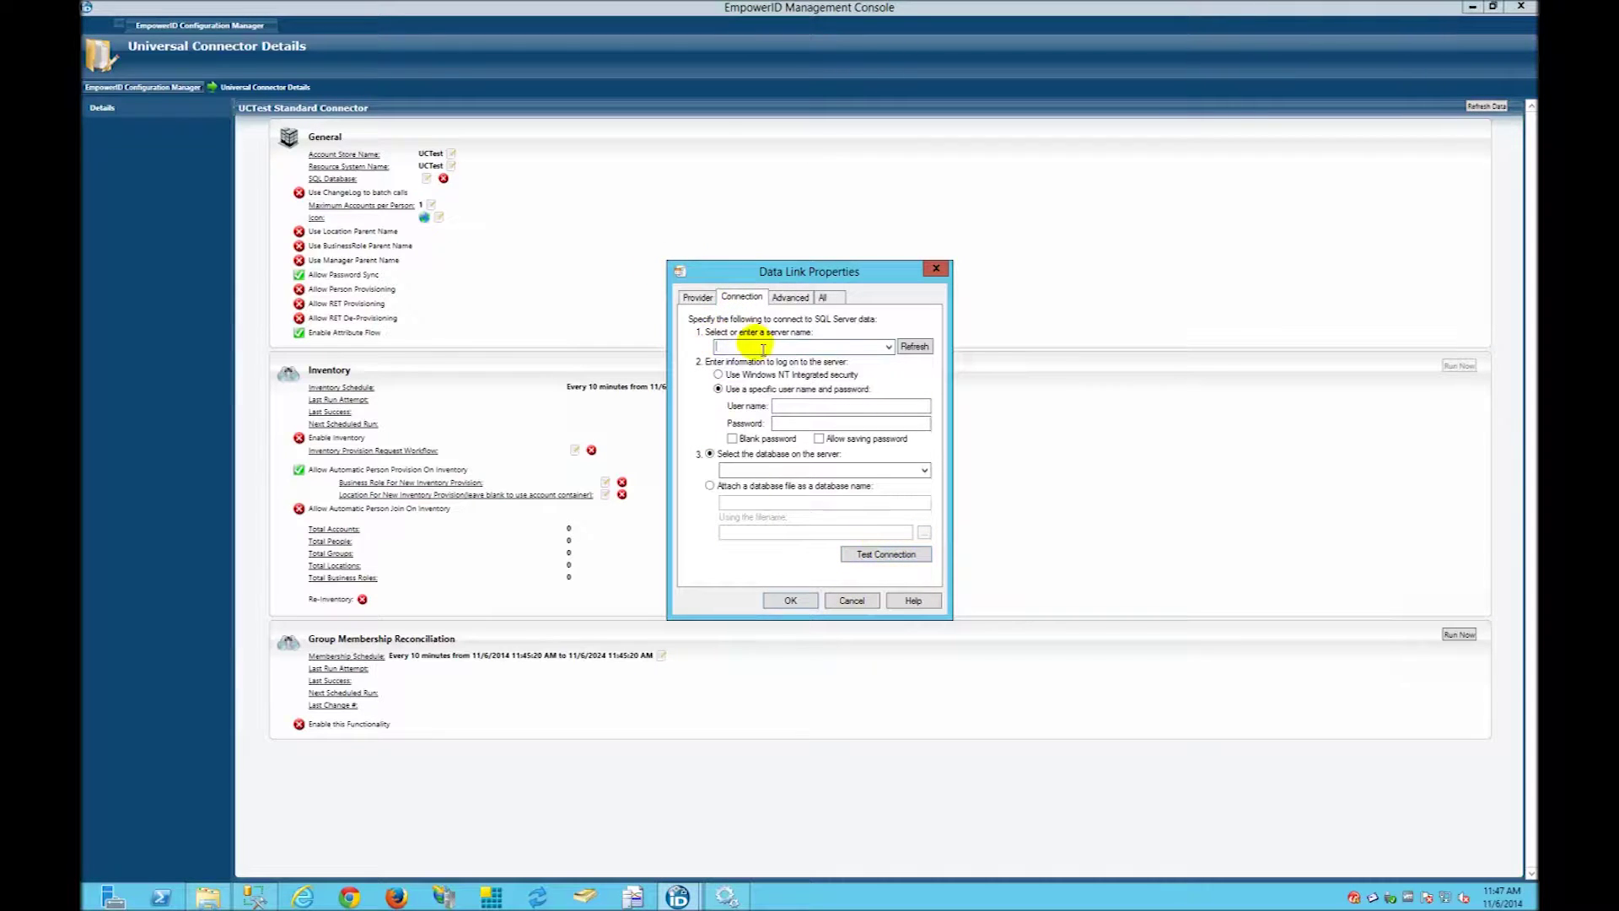
left_click(889, 348)
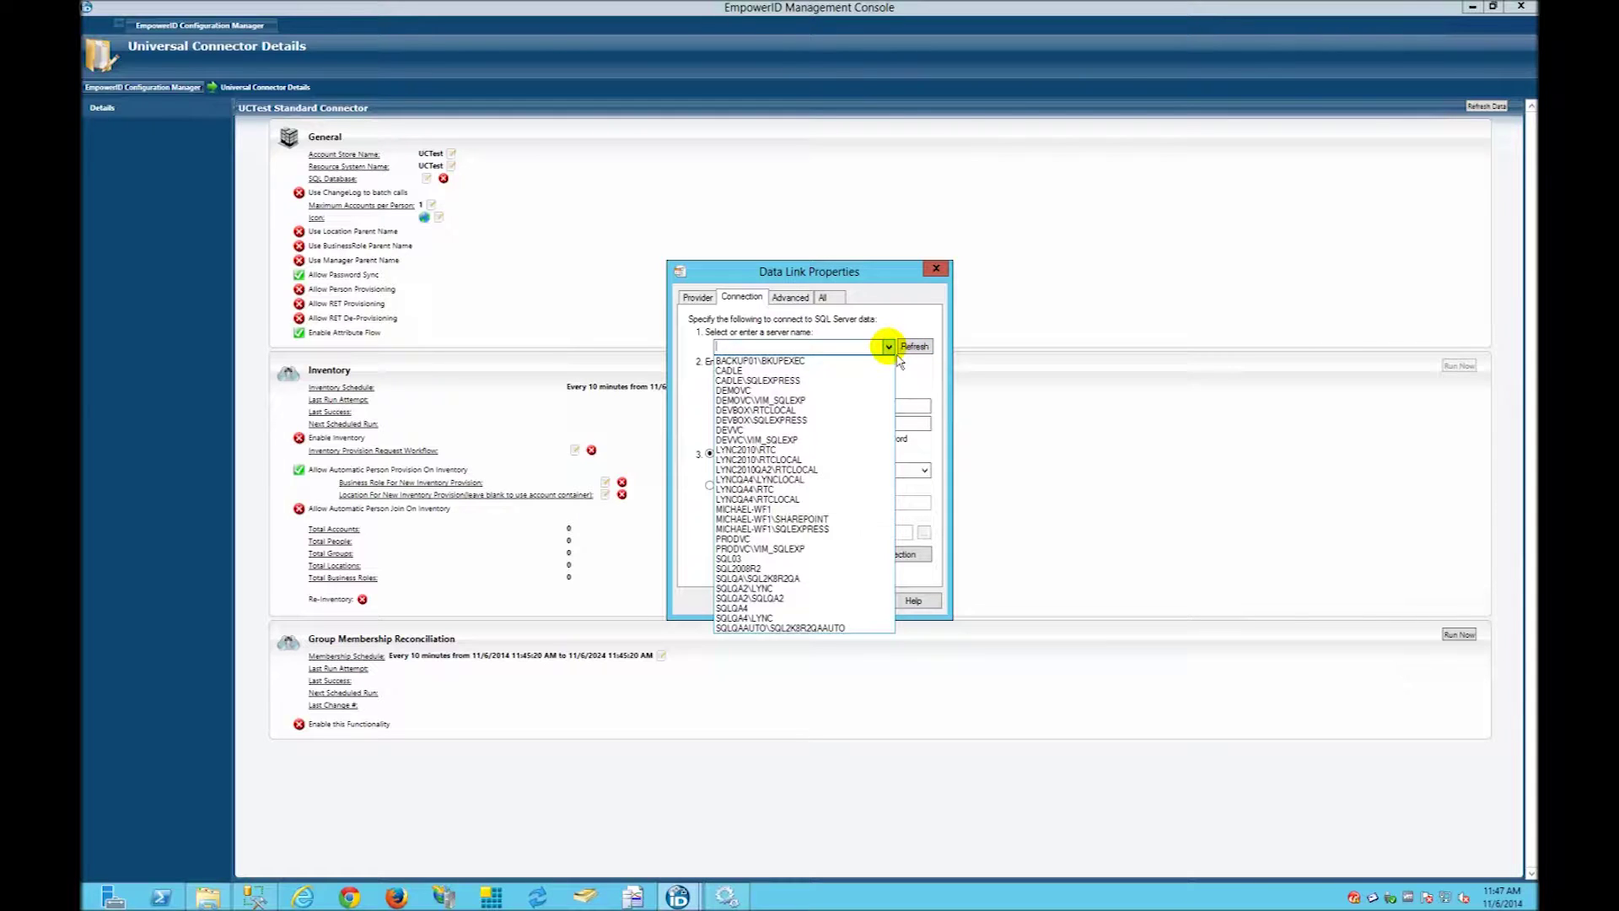
left_click(840, 346)
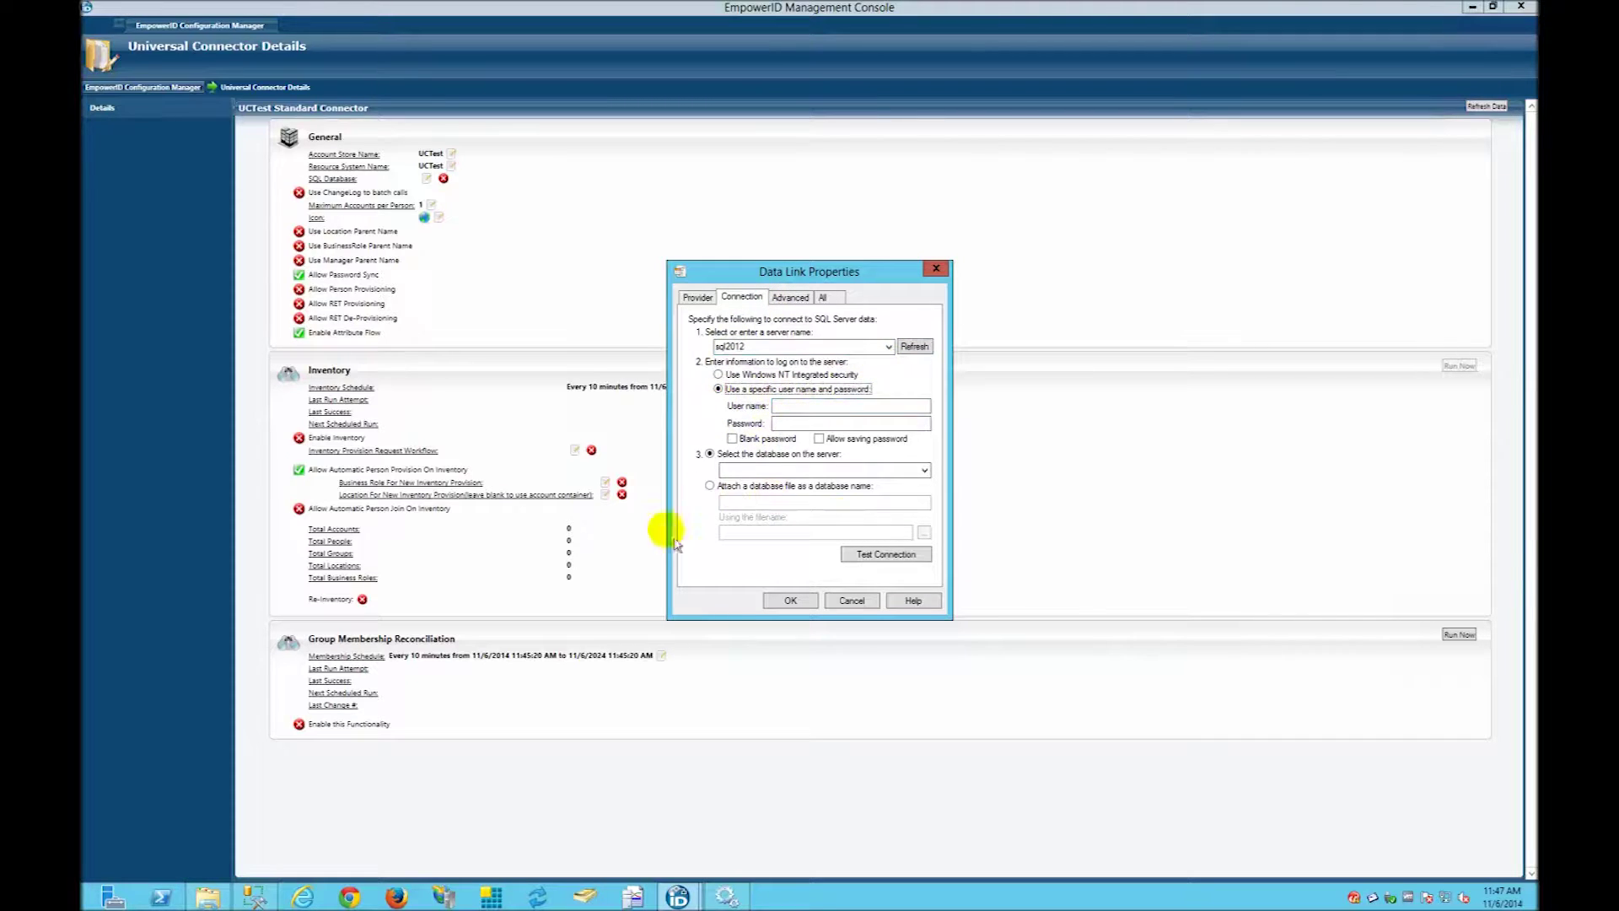
left_click(718, 374)
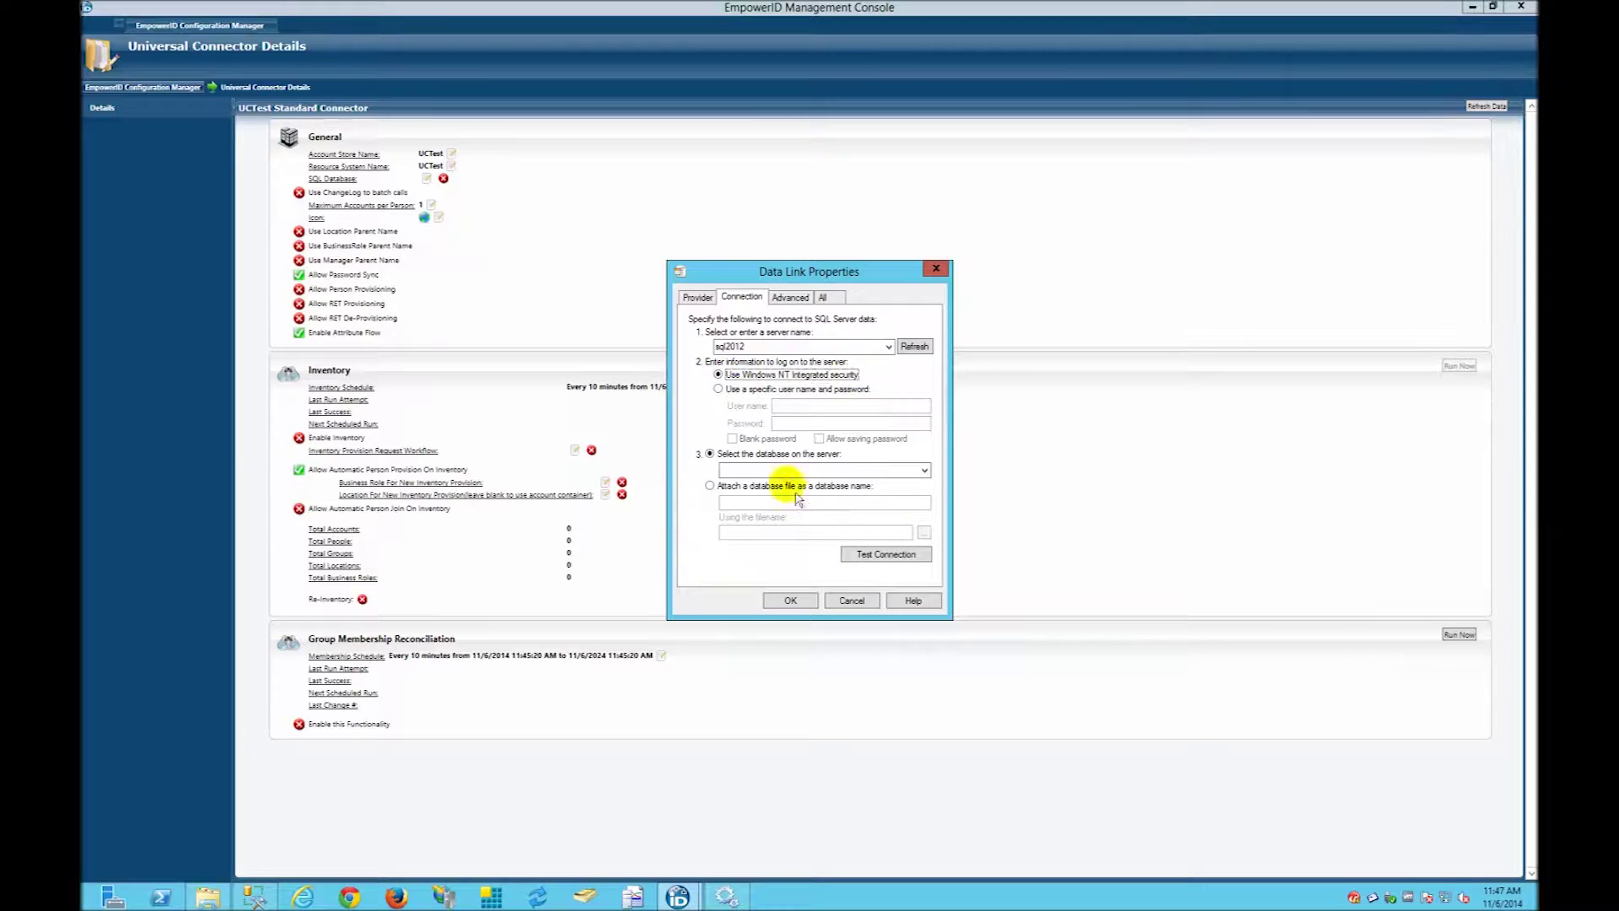
left_click(924, 470)
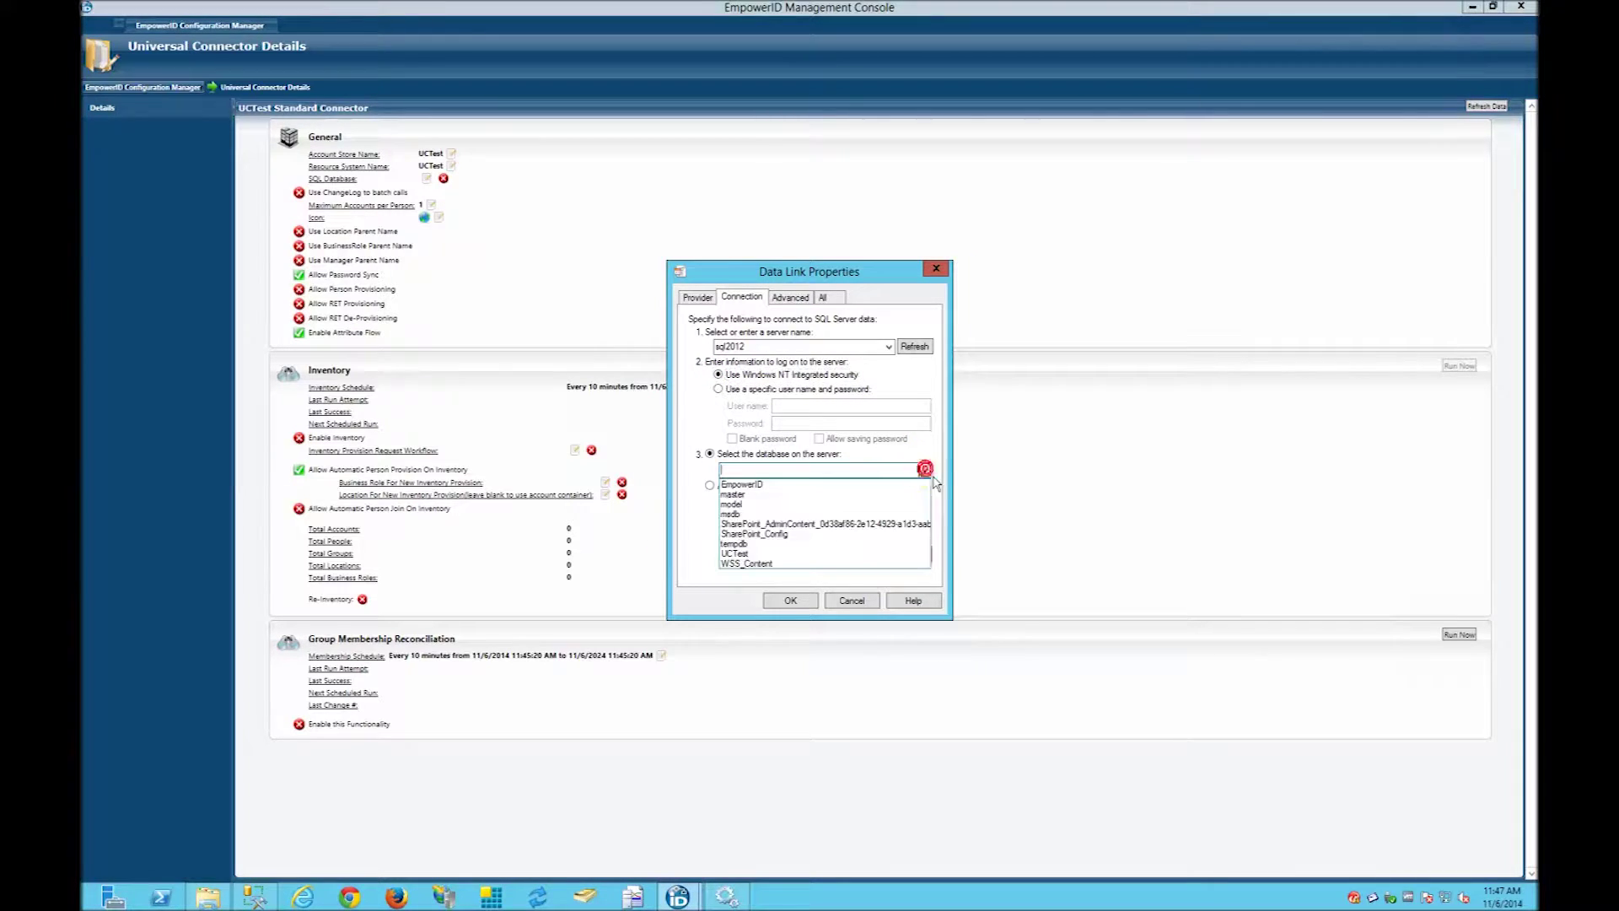
left_click(741, 553)
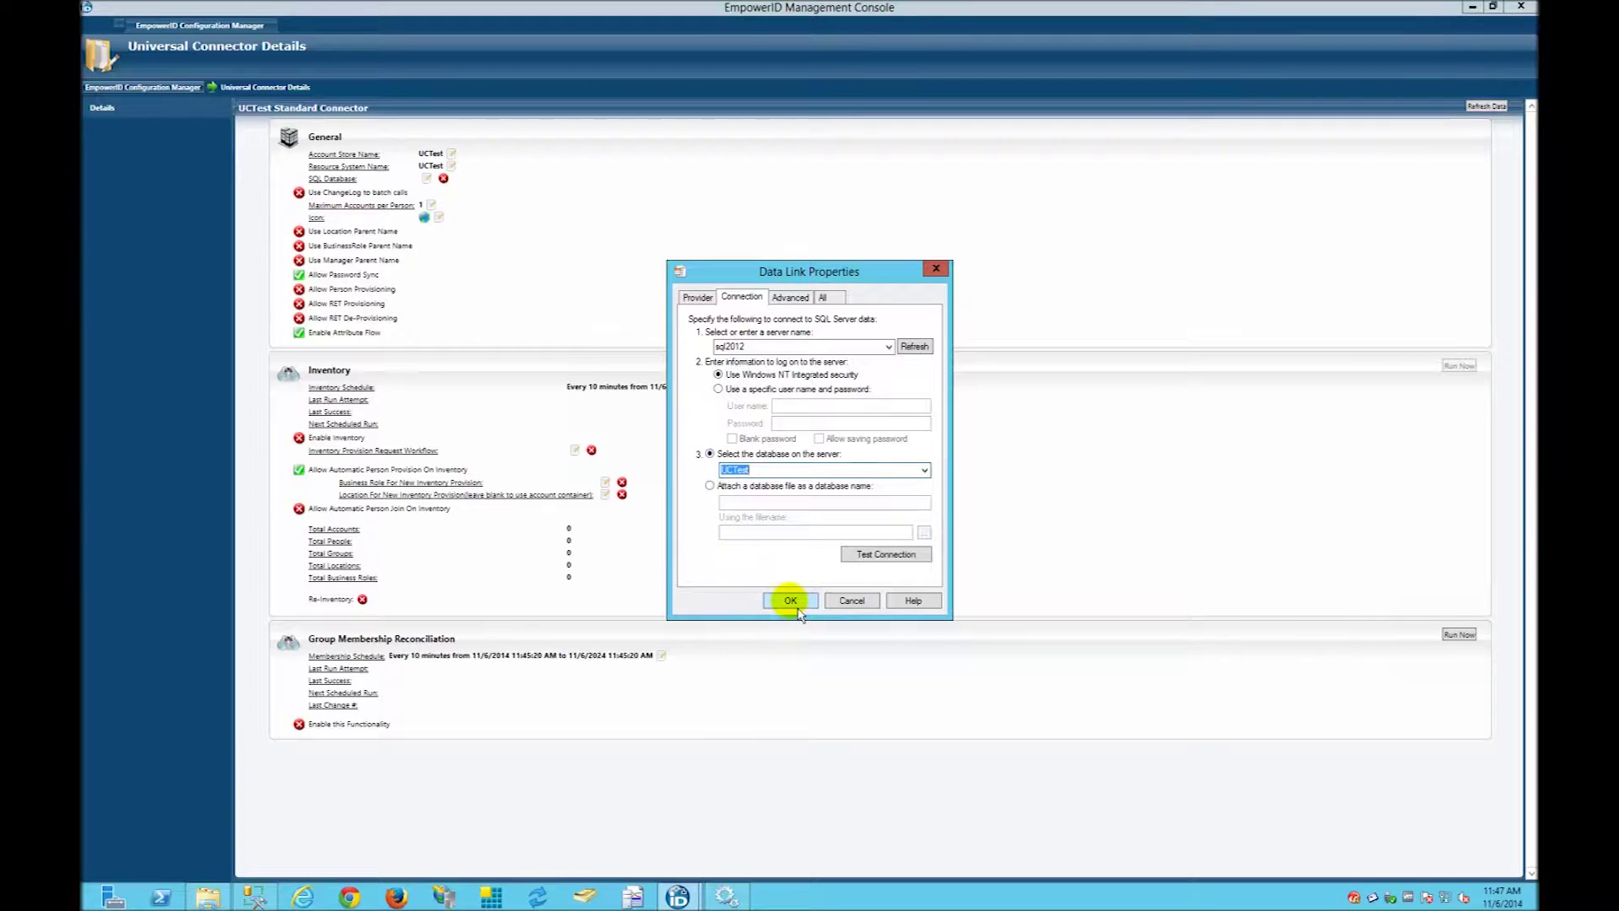
- Test the data link connection to the UCTest database and accept the connection settings
left_click(884, 554)
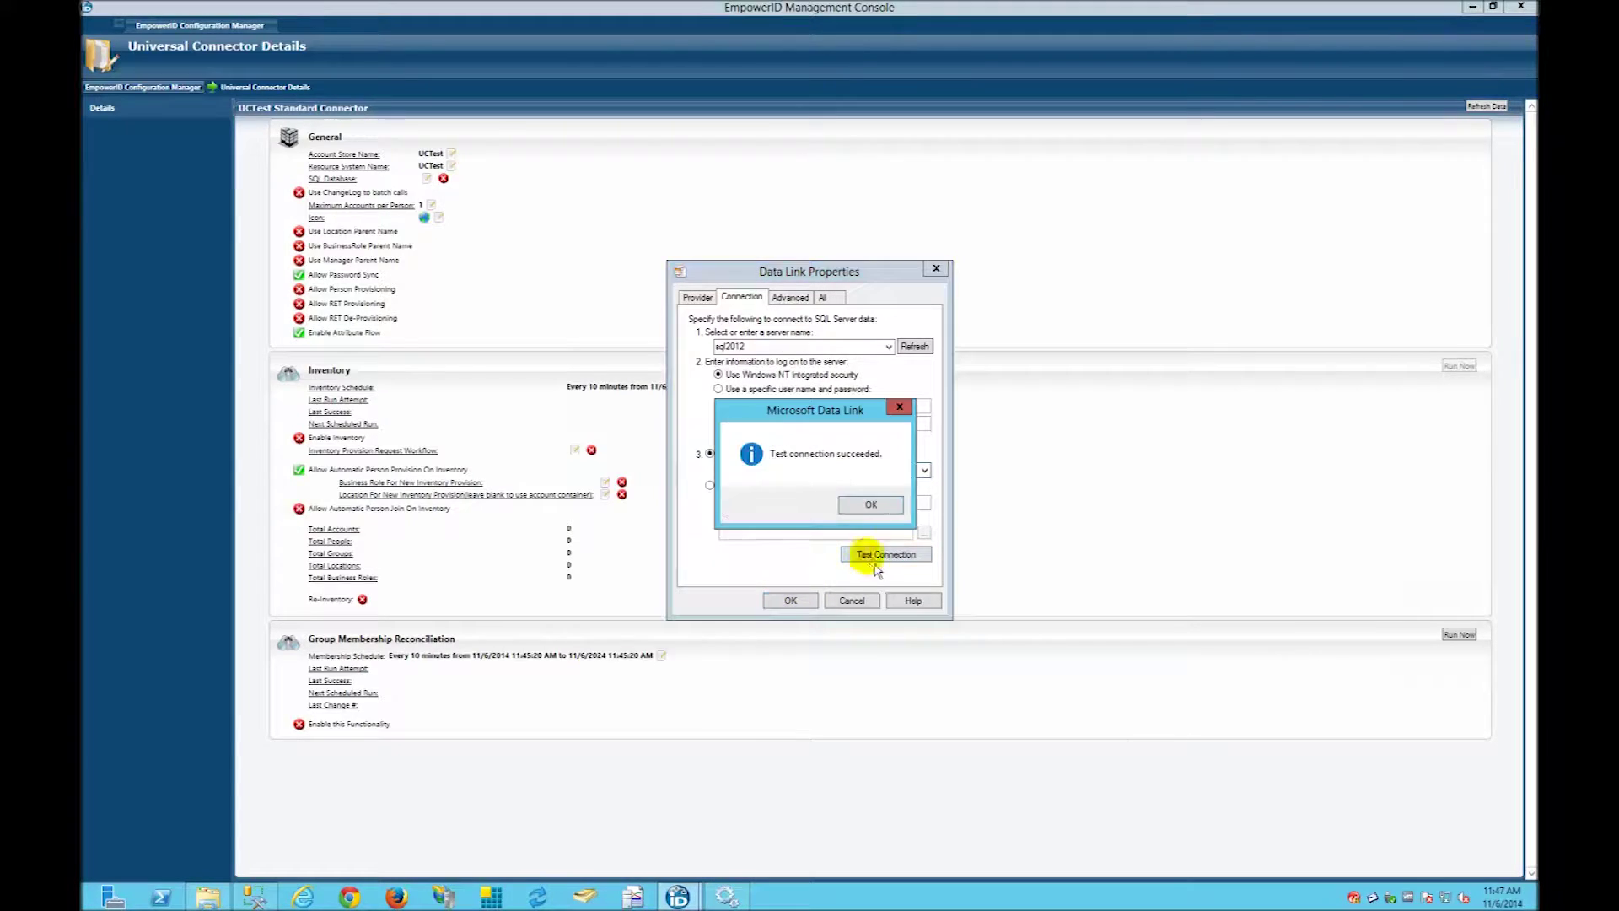
left_click(869, 504)
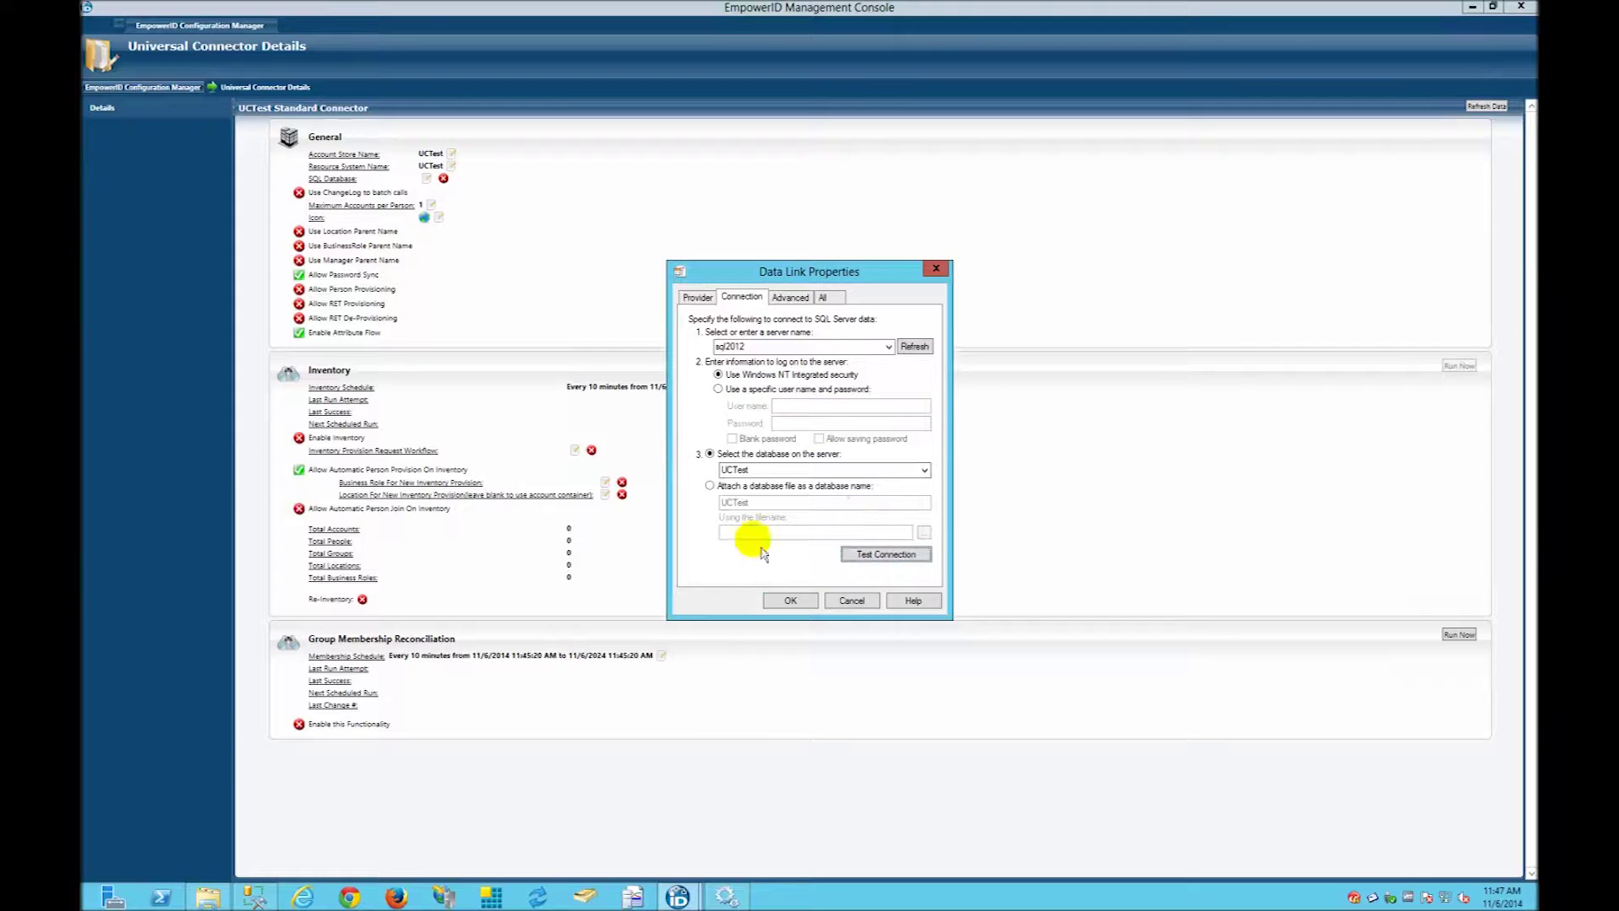
left_click(786, 600)
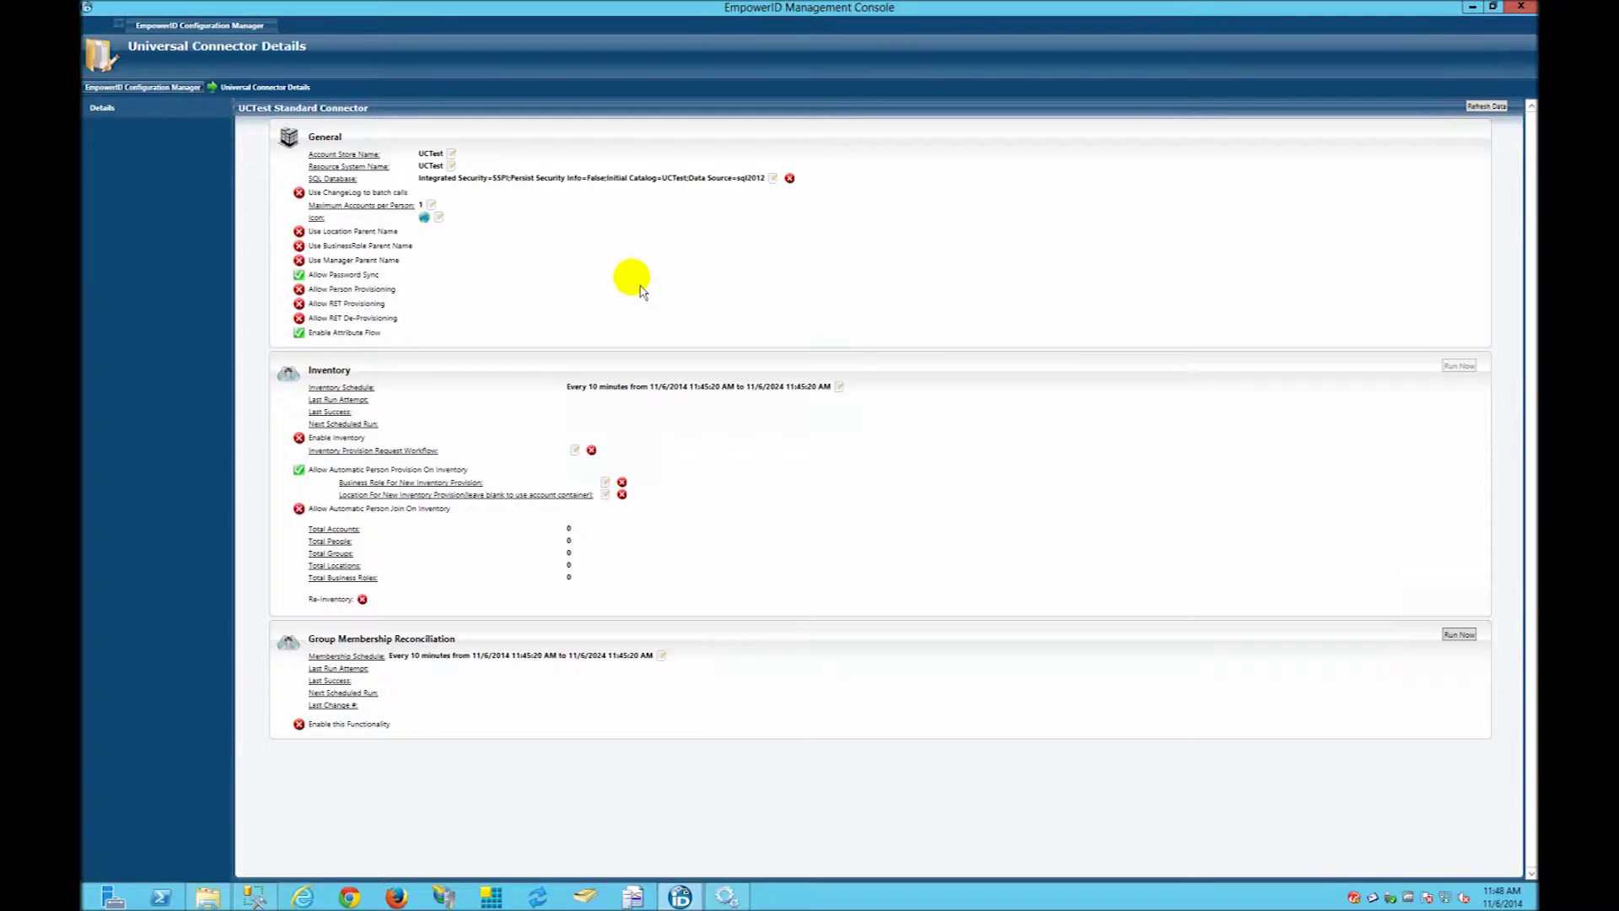
- Enable Use ChangeLog to batch calls, Allow Person Provisioning, Allow RET Provisioning and Allow RET De-Provisioning for the UCTest account store
left_click(305, 199)
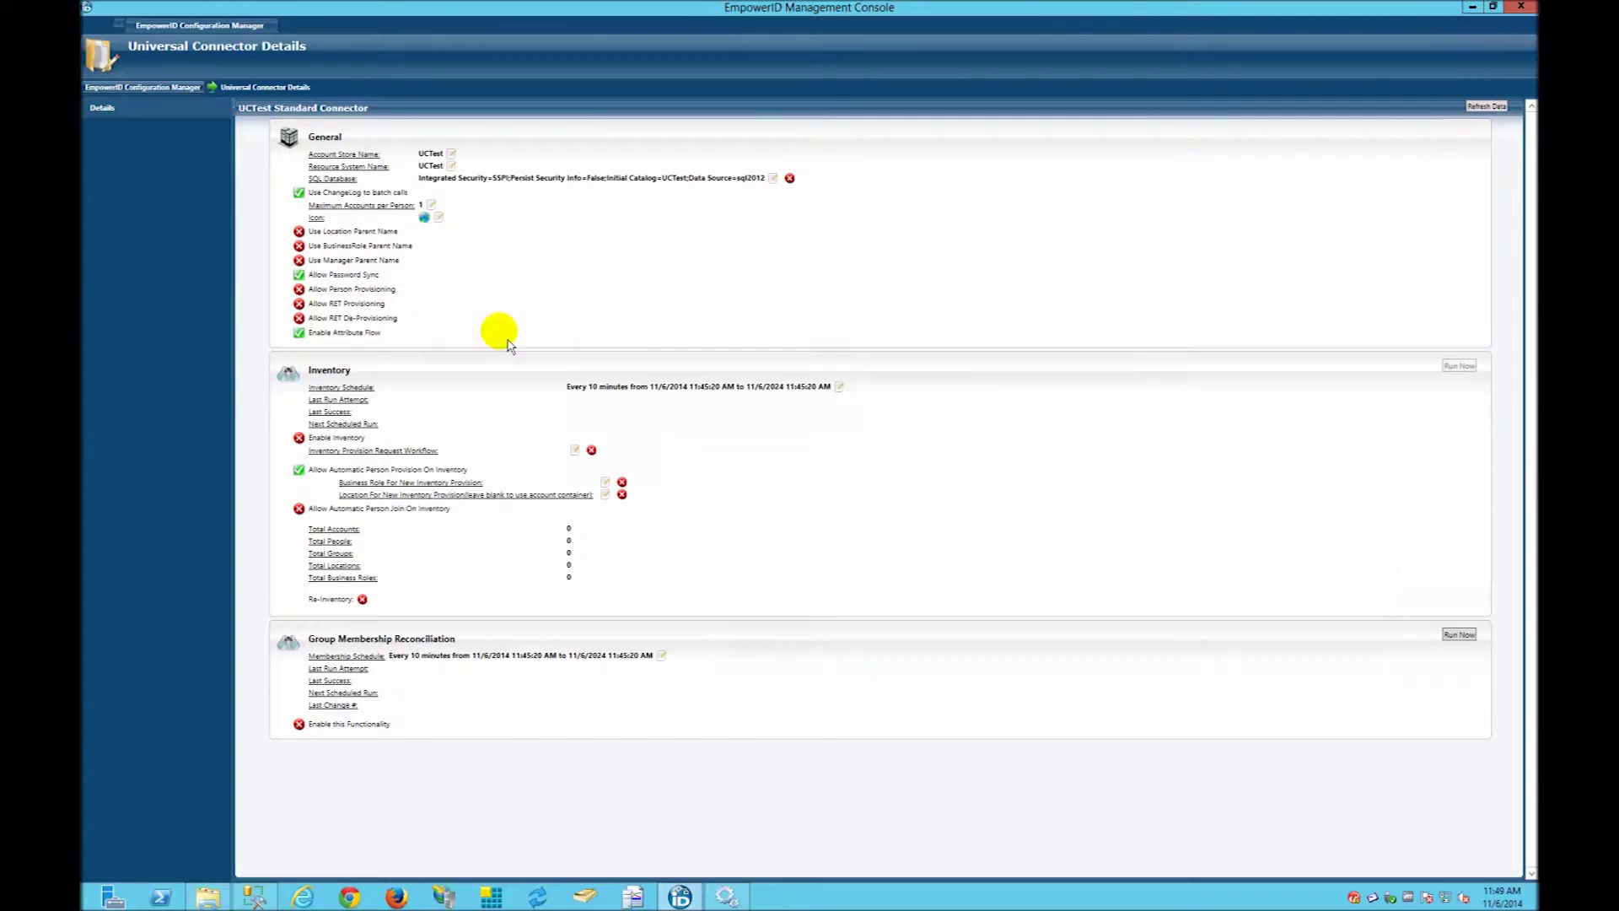
left_click(298, 289)
left_click(299, 305)
left_click(300, 318)
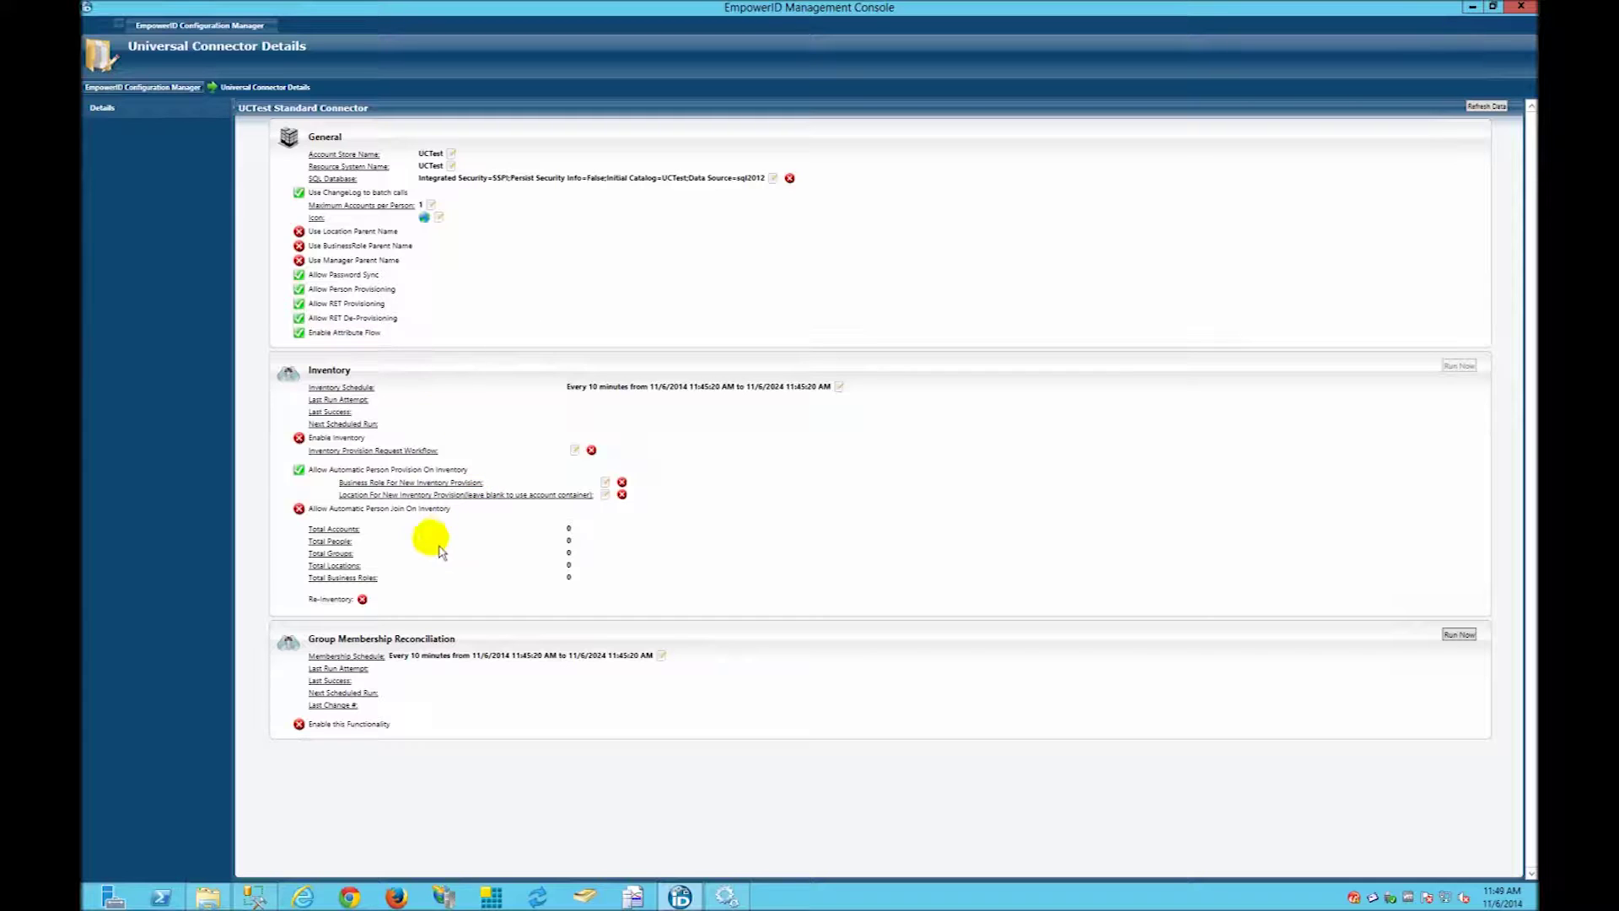
- Disable Allow Automatic Person Provision On Inventory, and enable both Inventory and Group Membership Reconciliation for UCTest
left_click(300, 472)
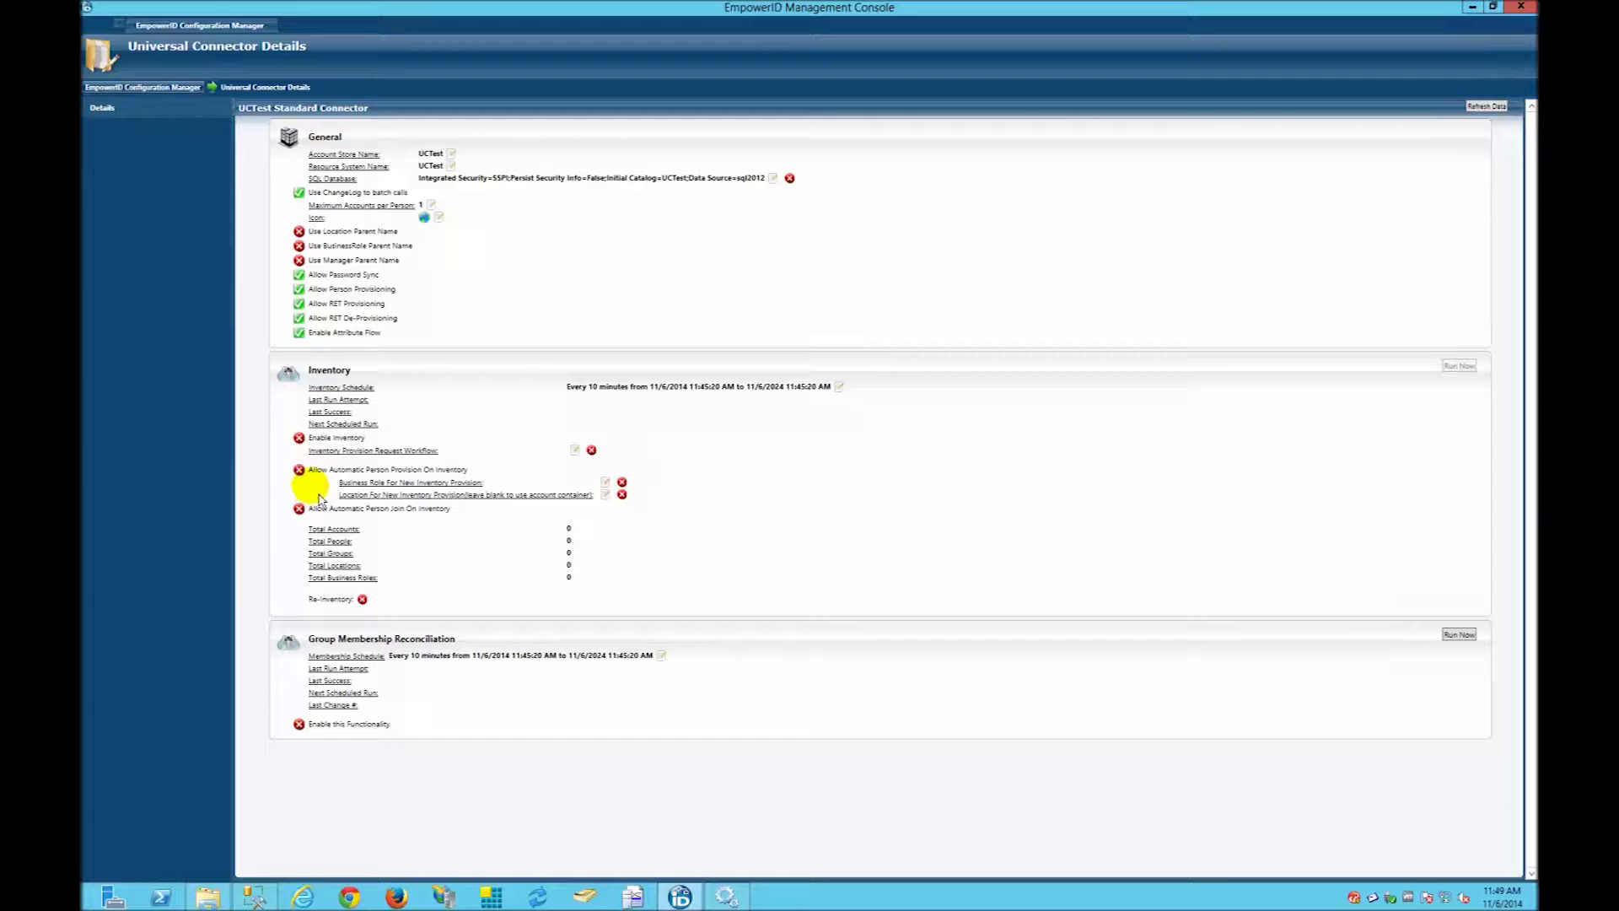
left_click(299, 437)
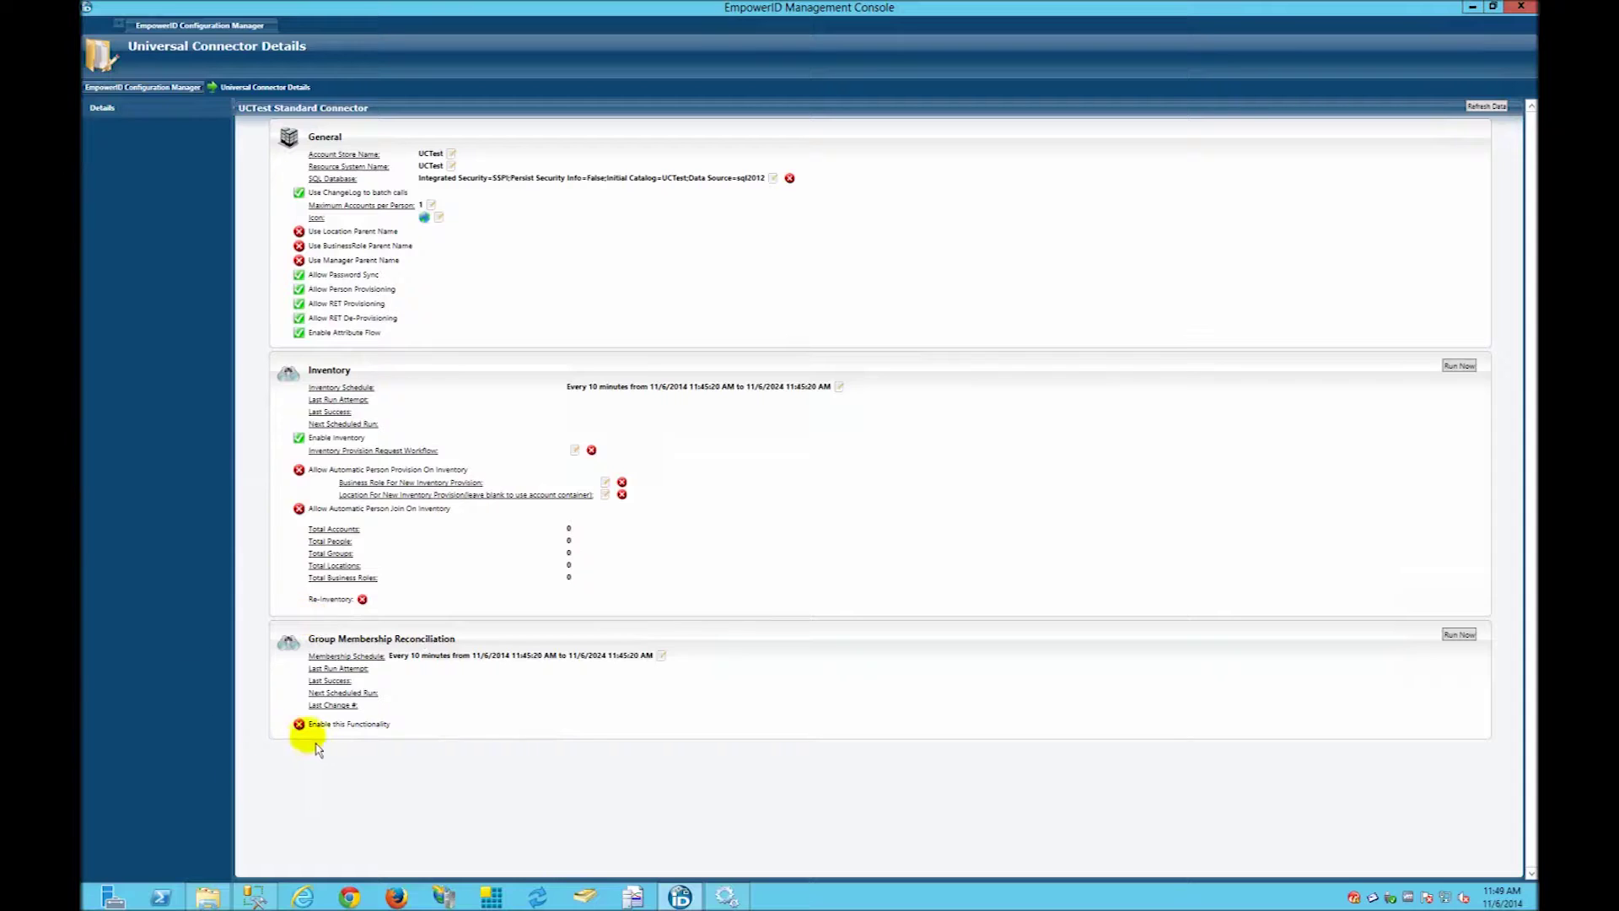
left_click(298, 724)
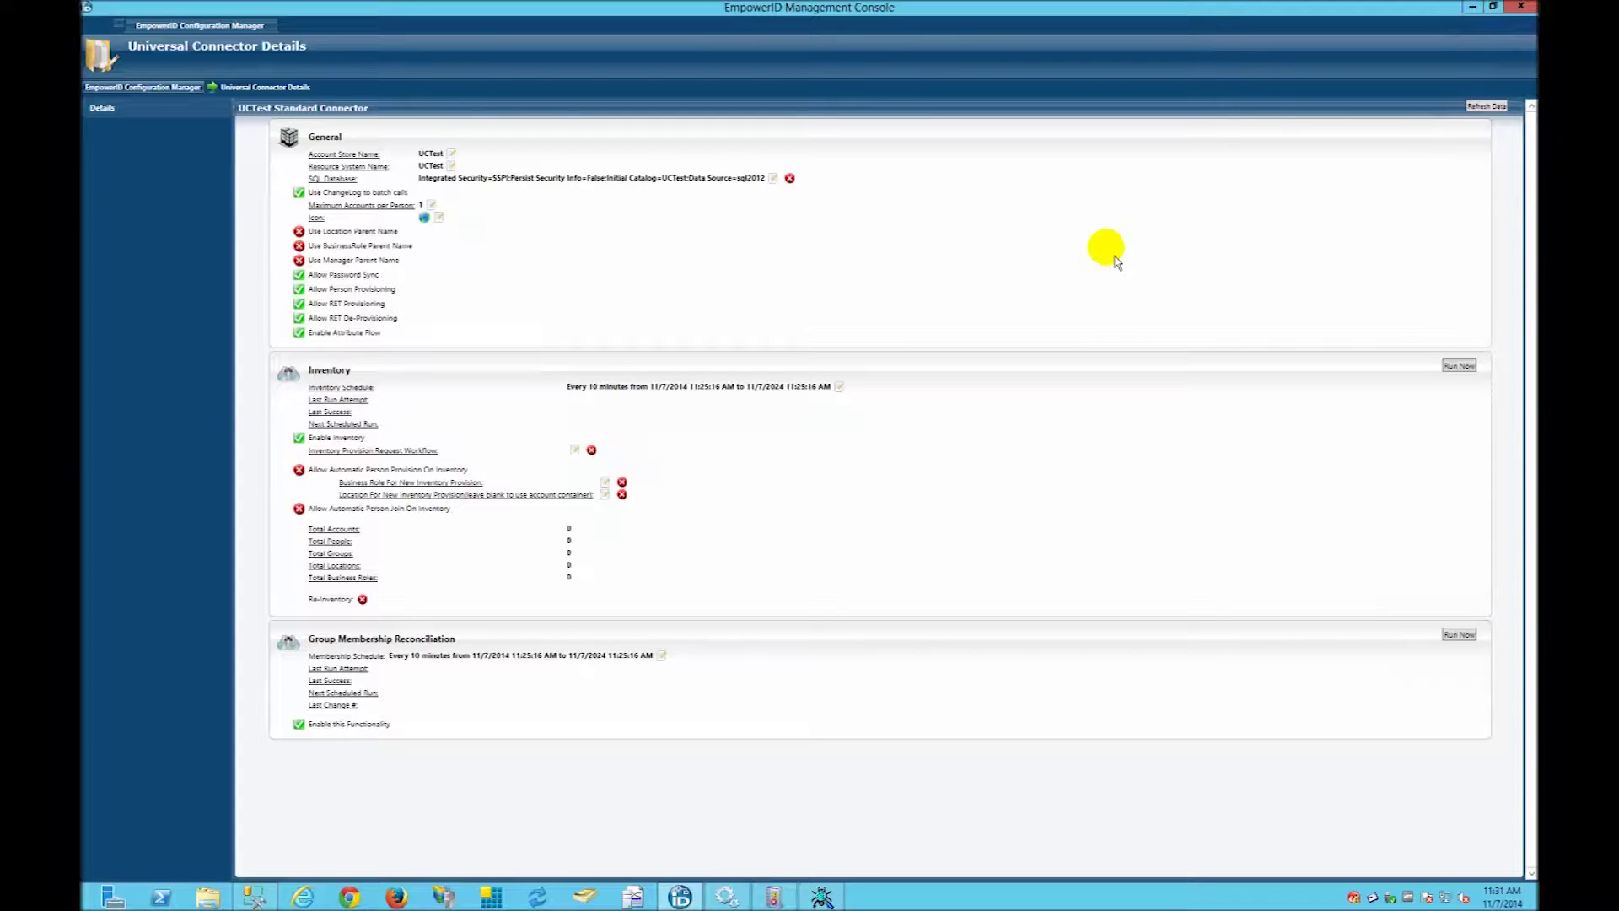
- Return to Configuration Manager and review which jobs and services are enabled for the server under EmpowerID Servers and Roles
left_click(162, 91)
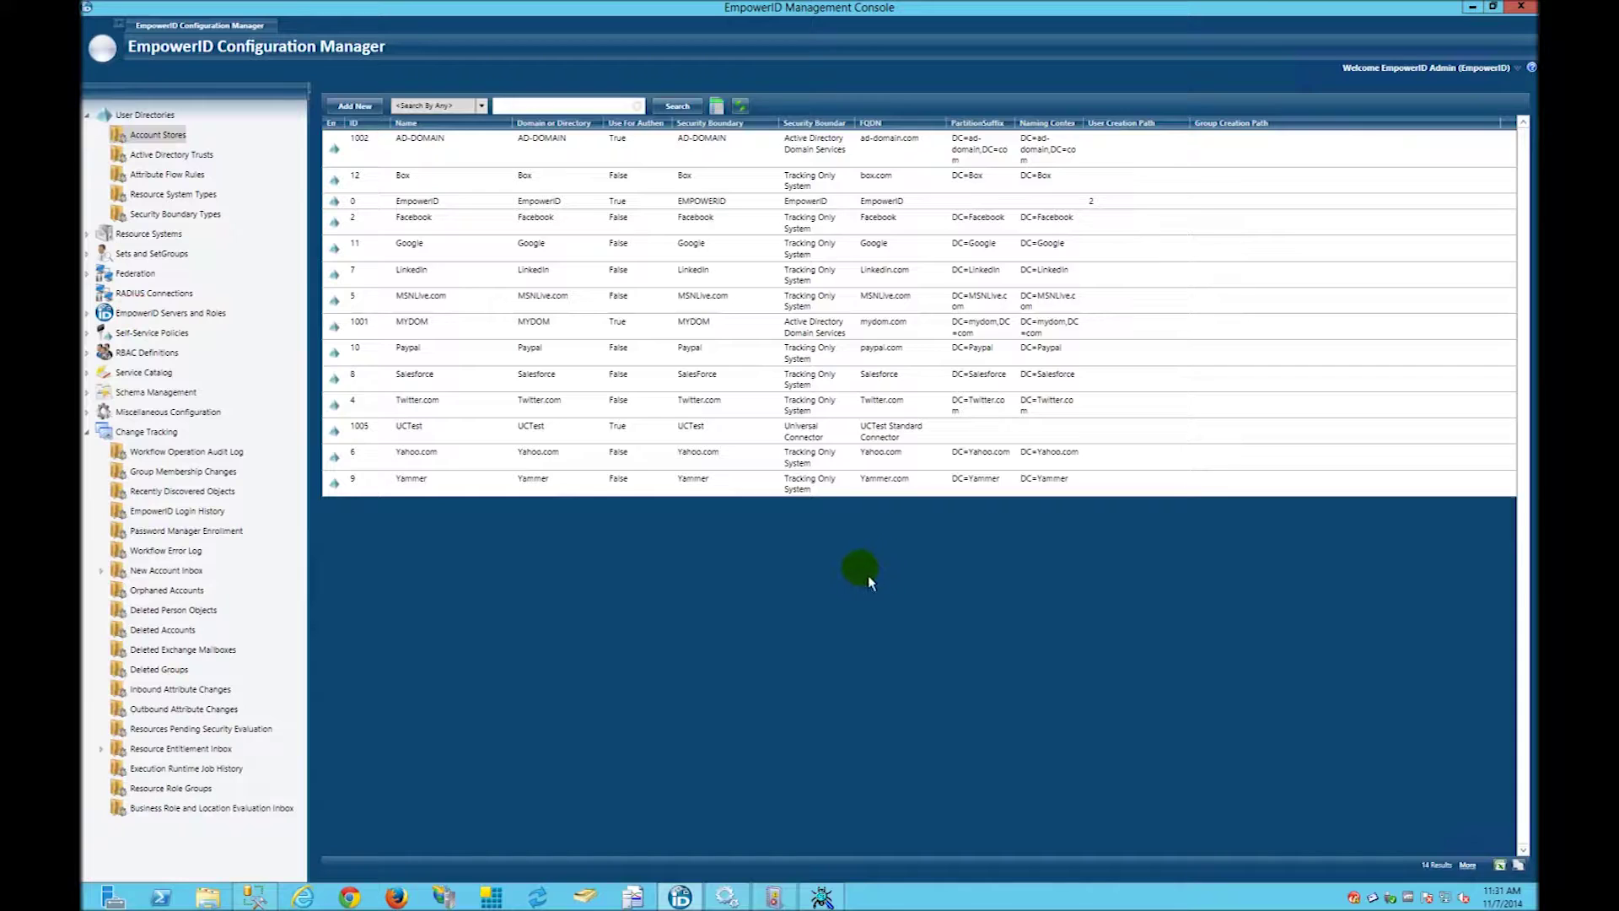
key("e")
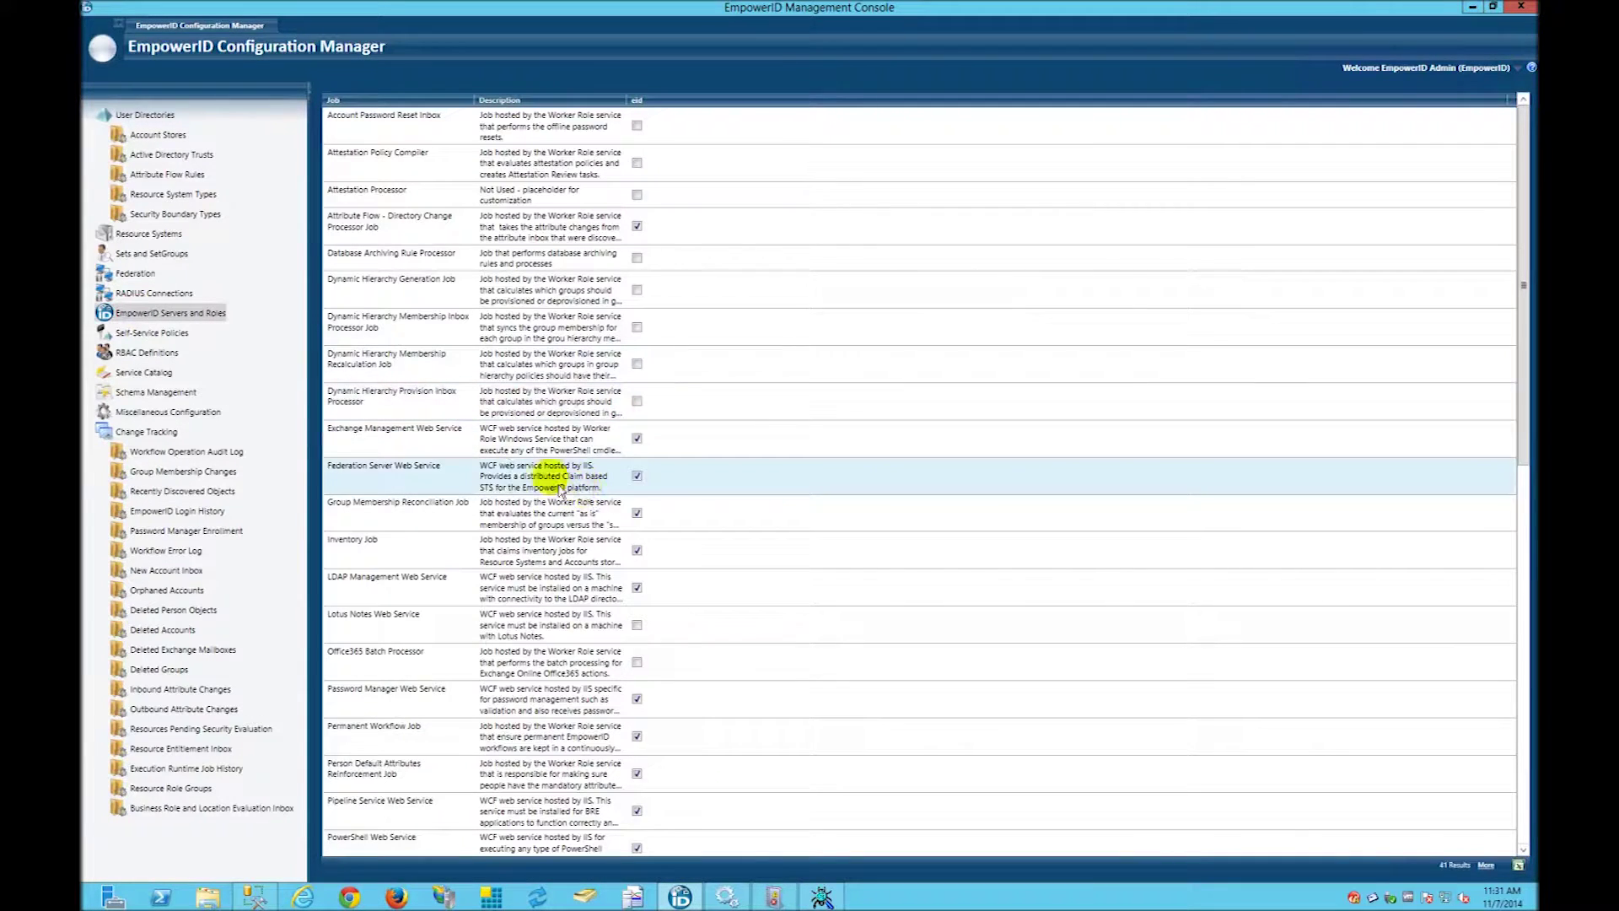
scroll(407, 653, "down", 5)
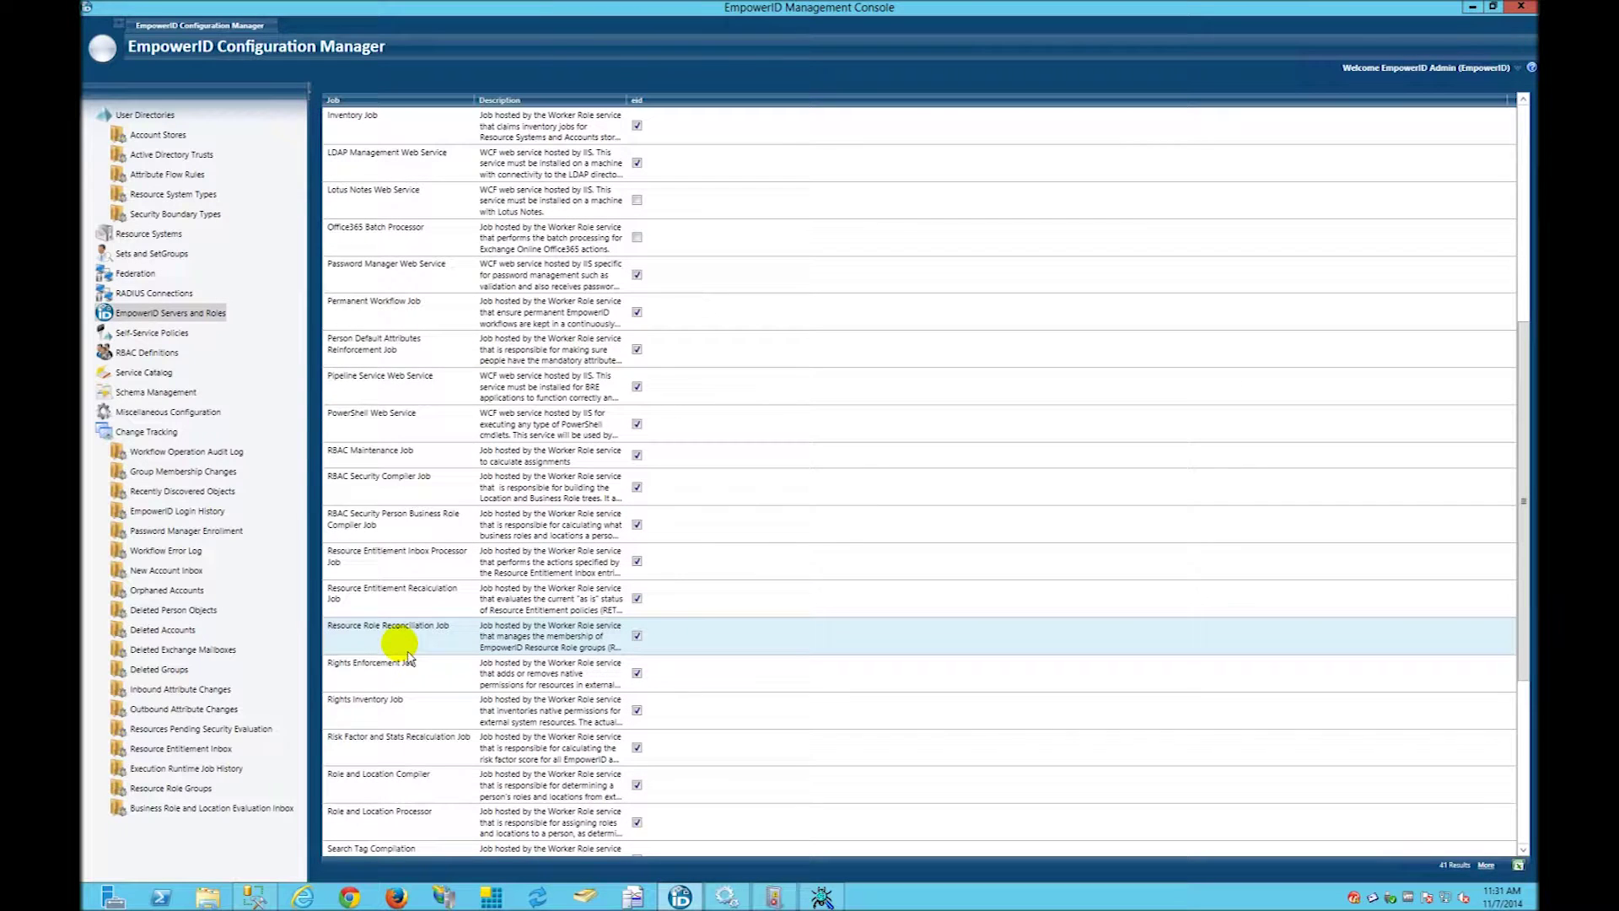
scroll(409, 660, "down", 1)
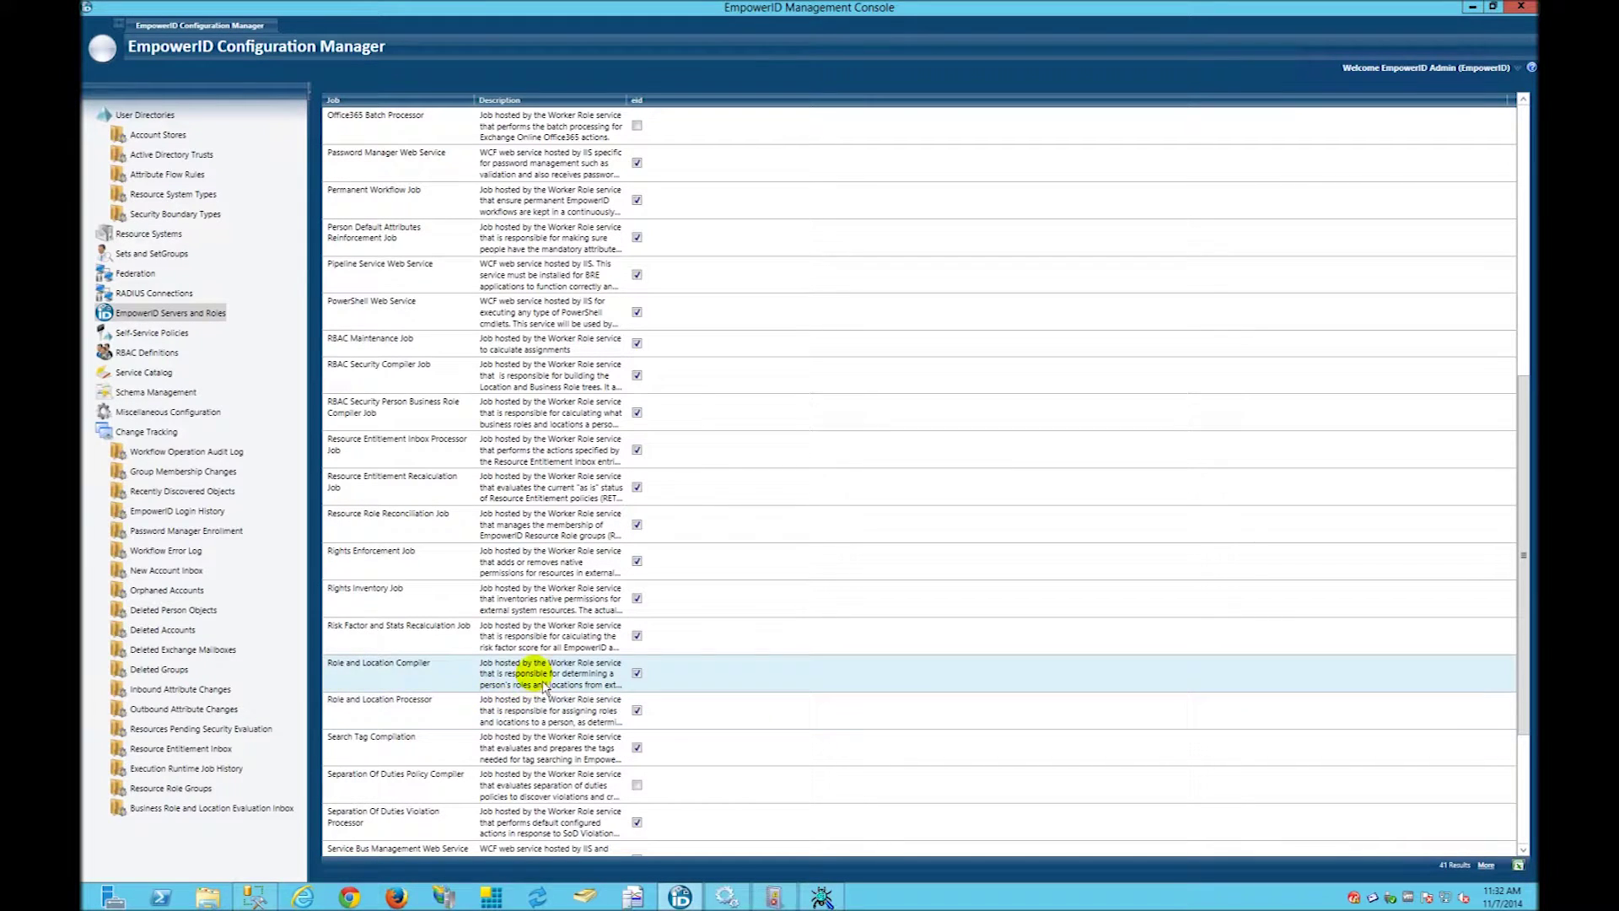
scroll(543, 697, "up", 5)
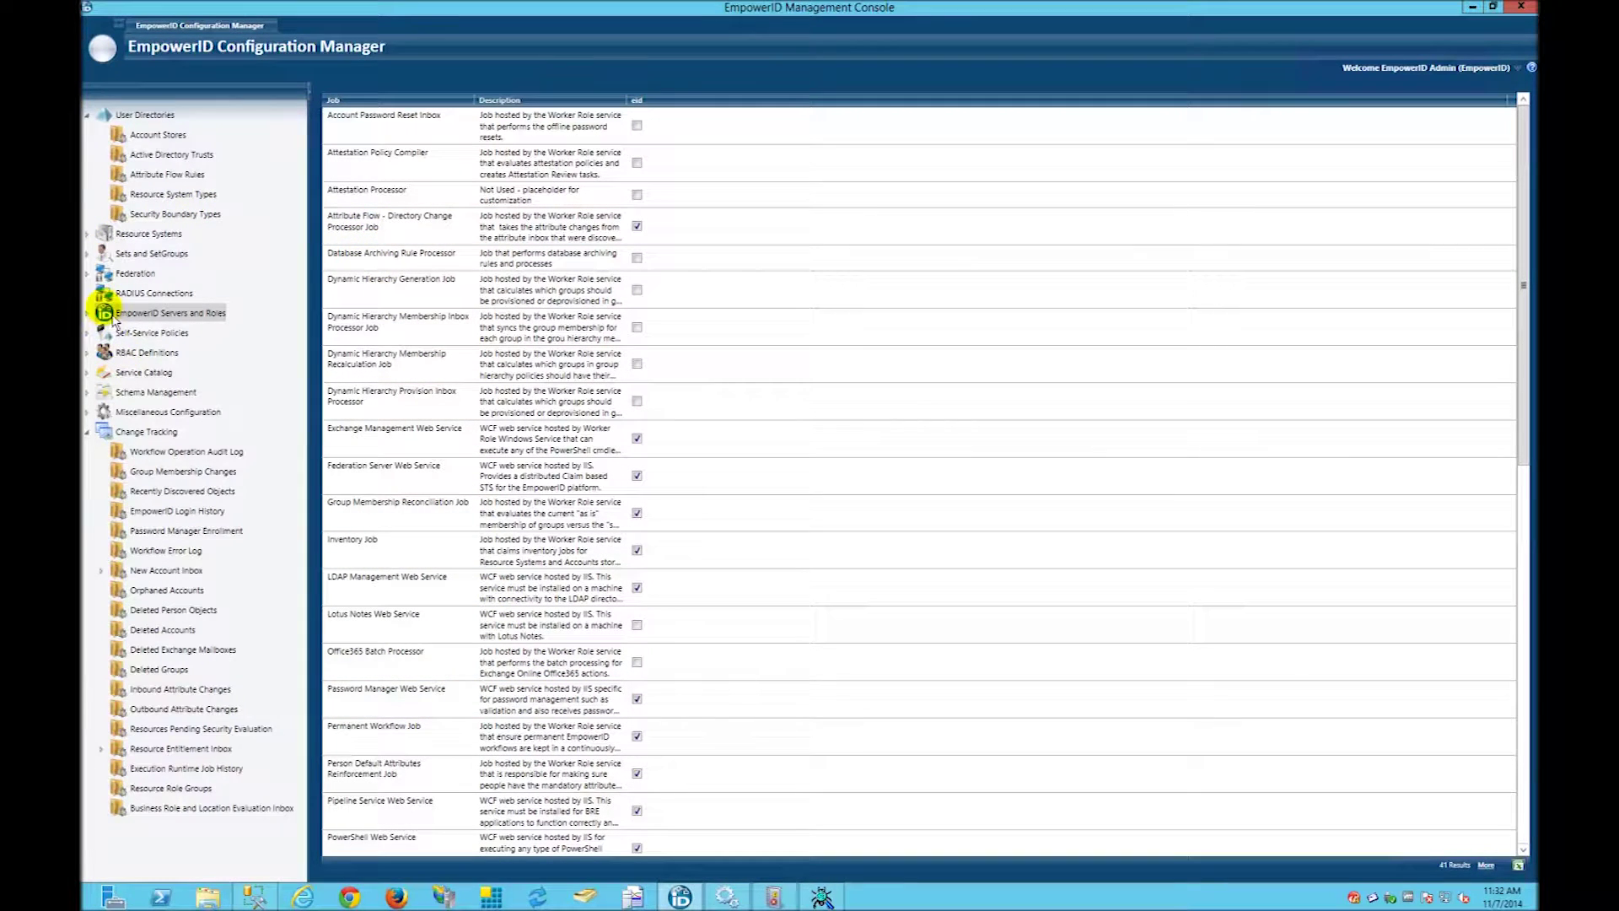
- Open the AccountInbox workflow from Manage Permanent Workflows, make it inactive and save the change
left_click(87, 313)
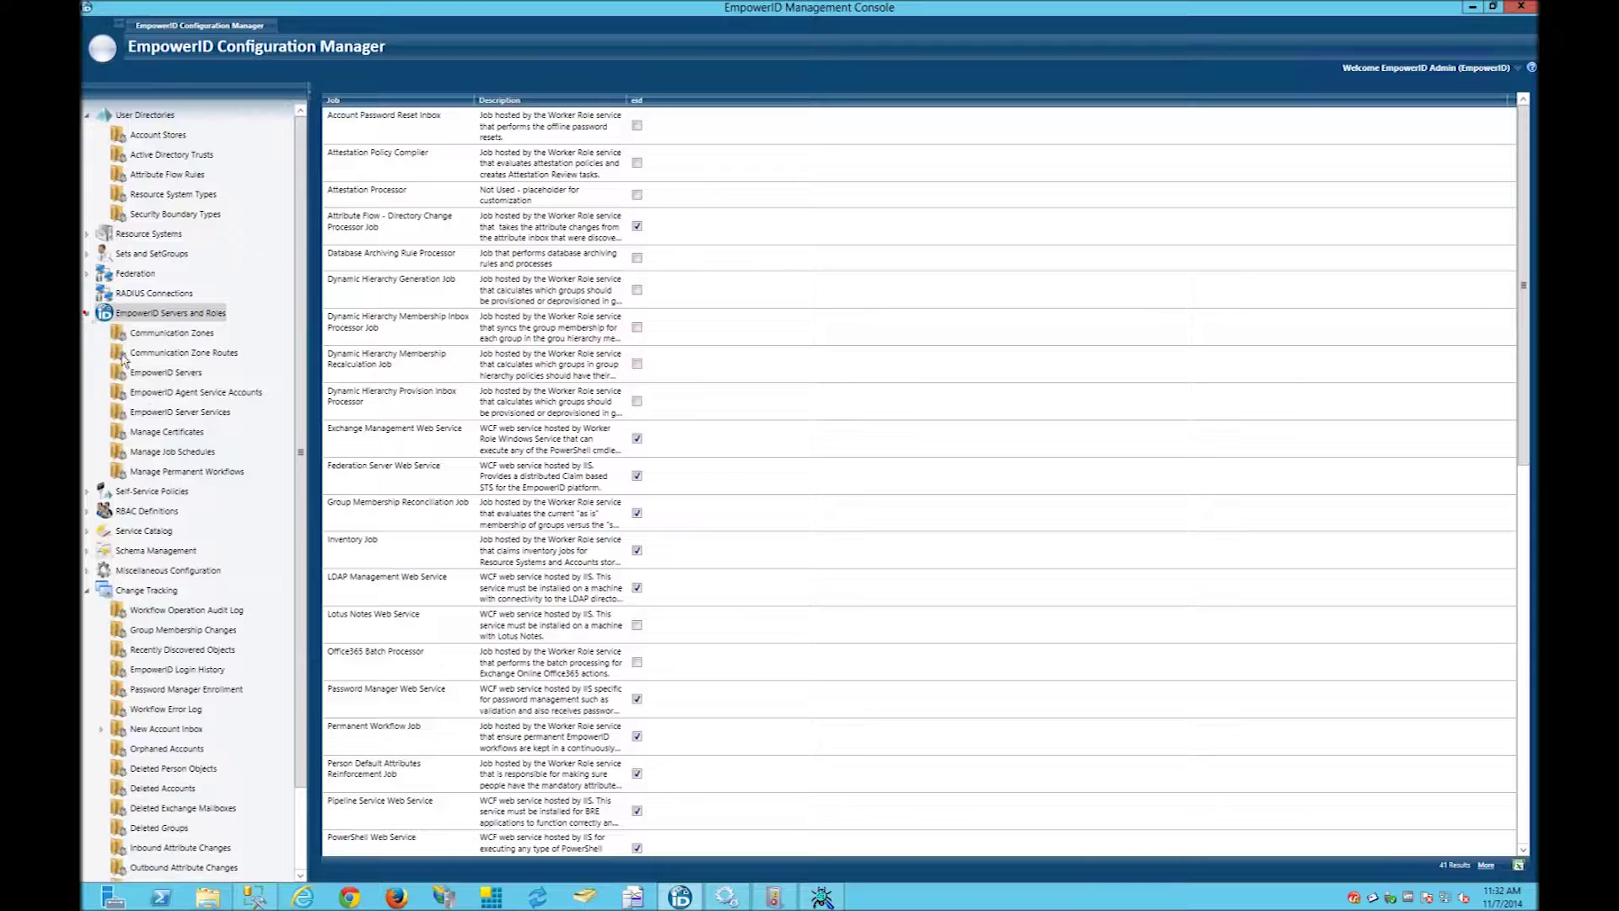
left_click(157, 471)
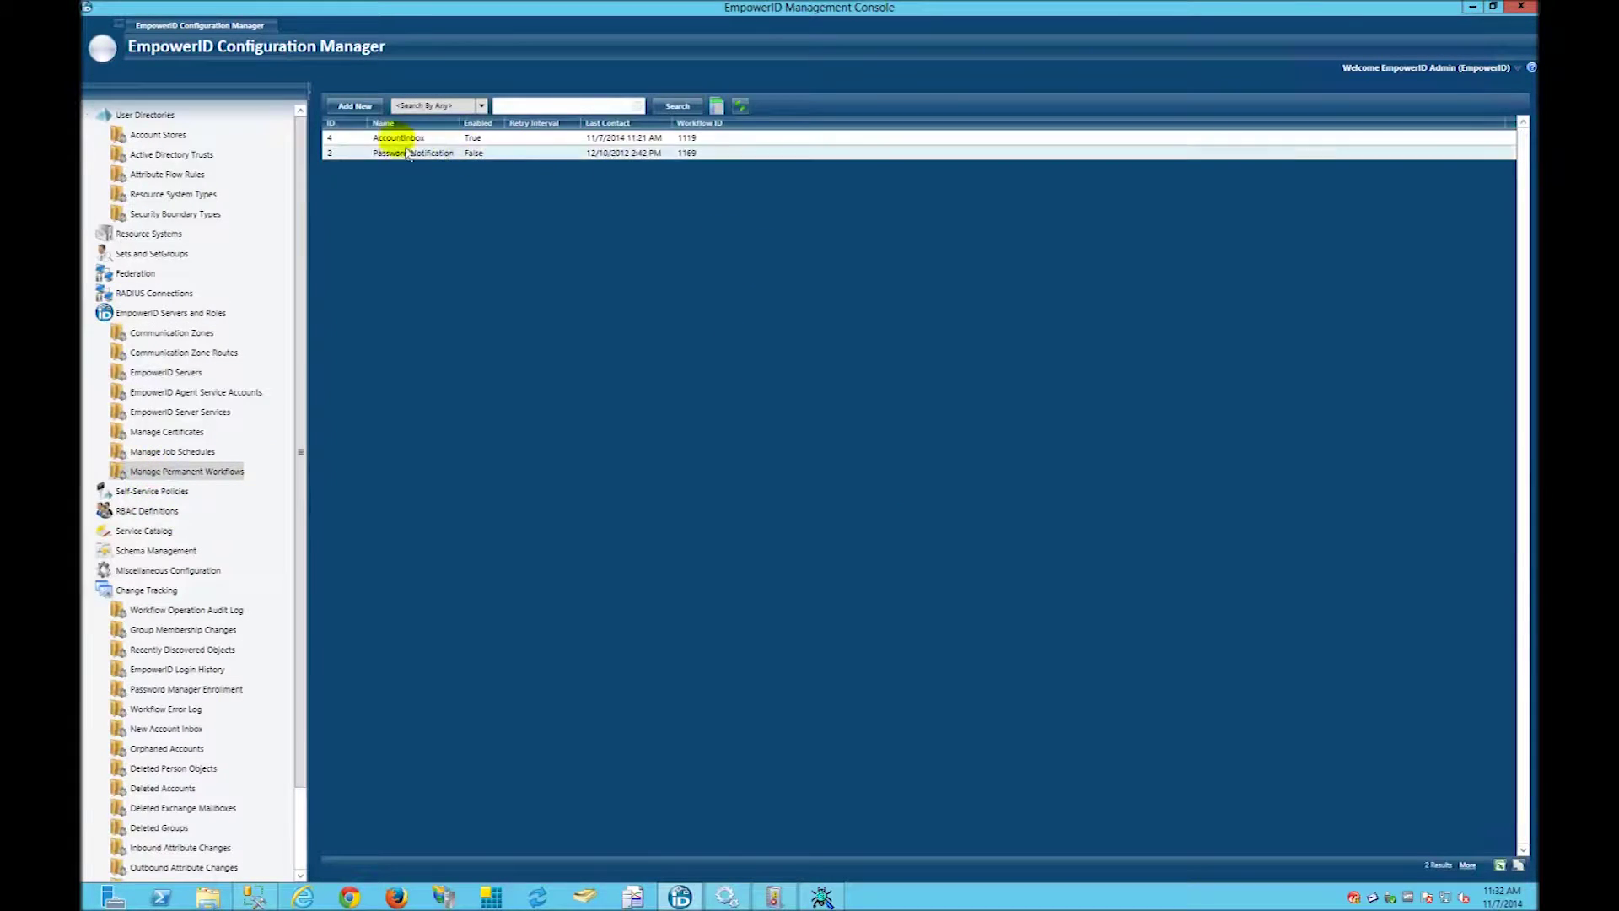
right_click(404, 144)
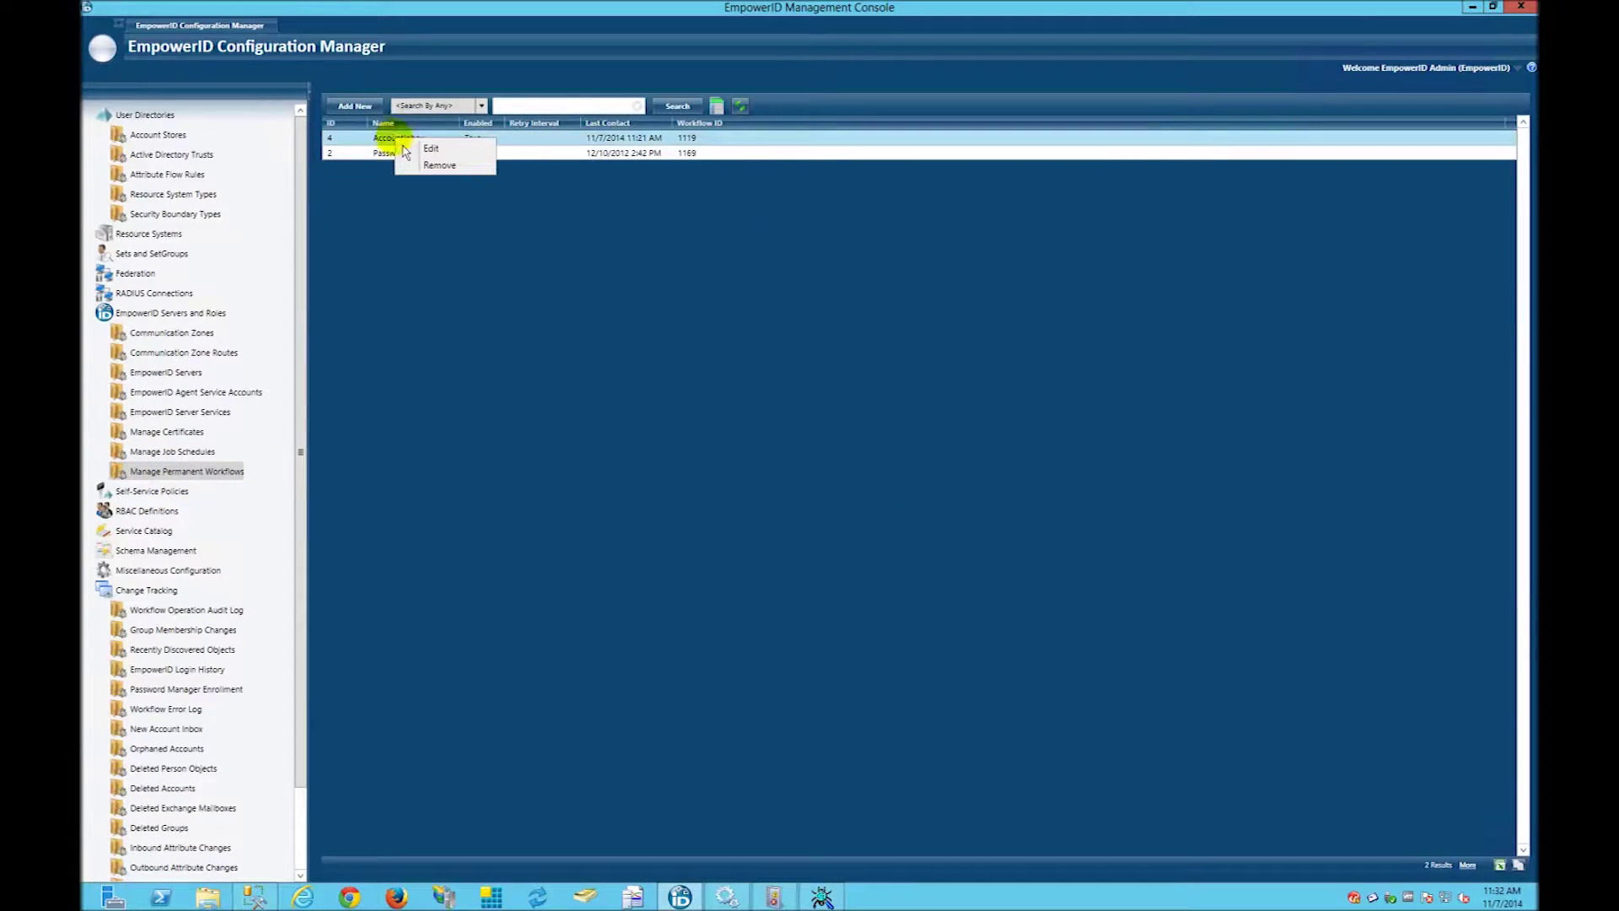
left_click(375, 136)
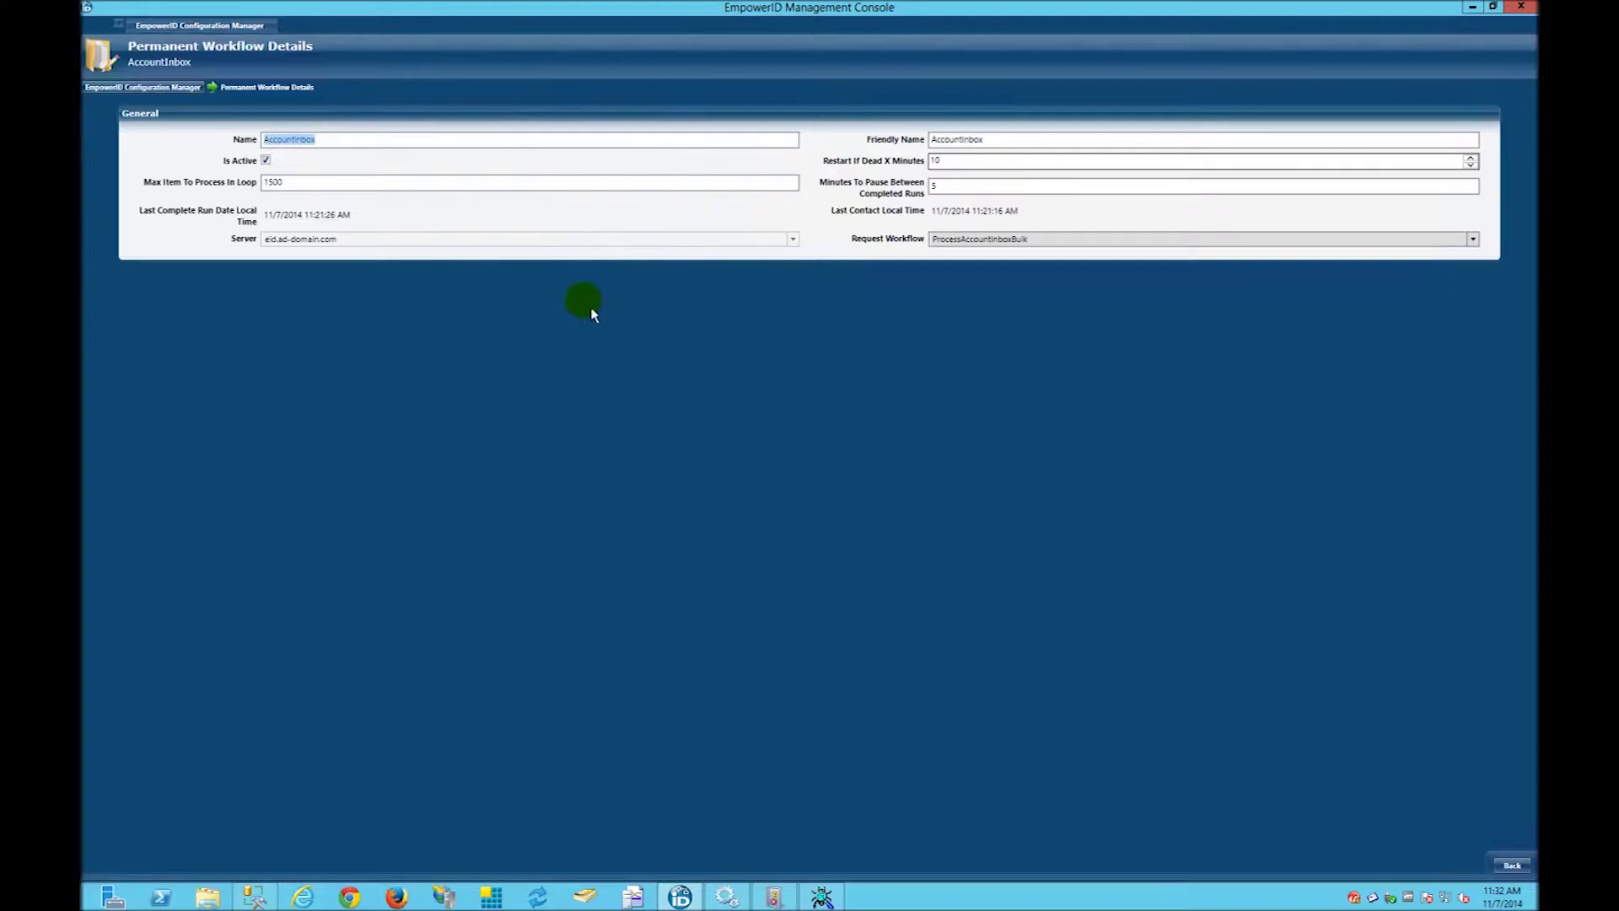
left_click(268, 163)
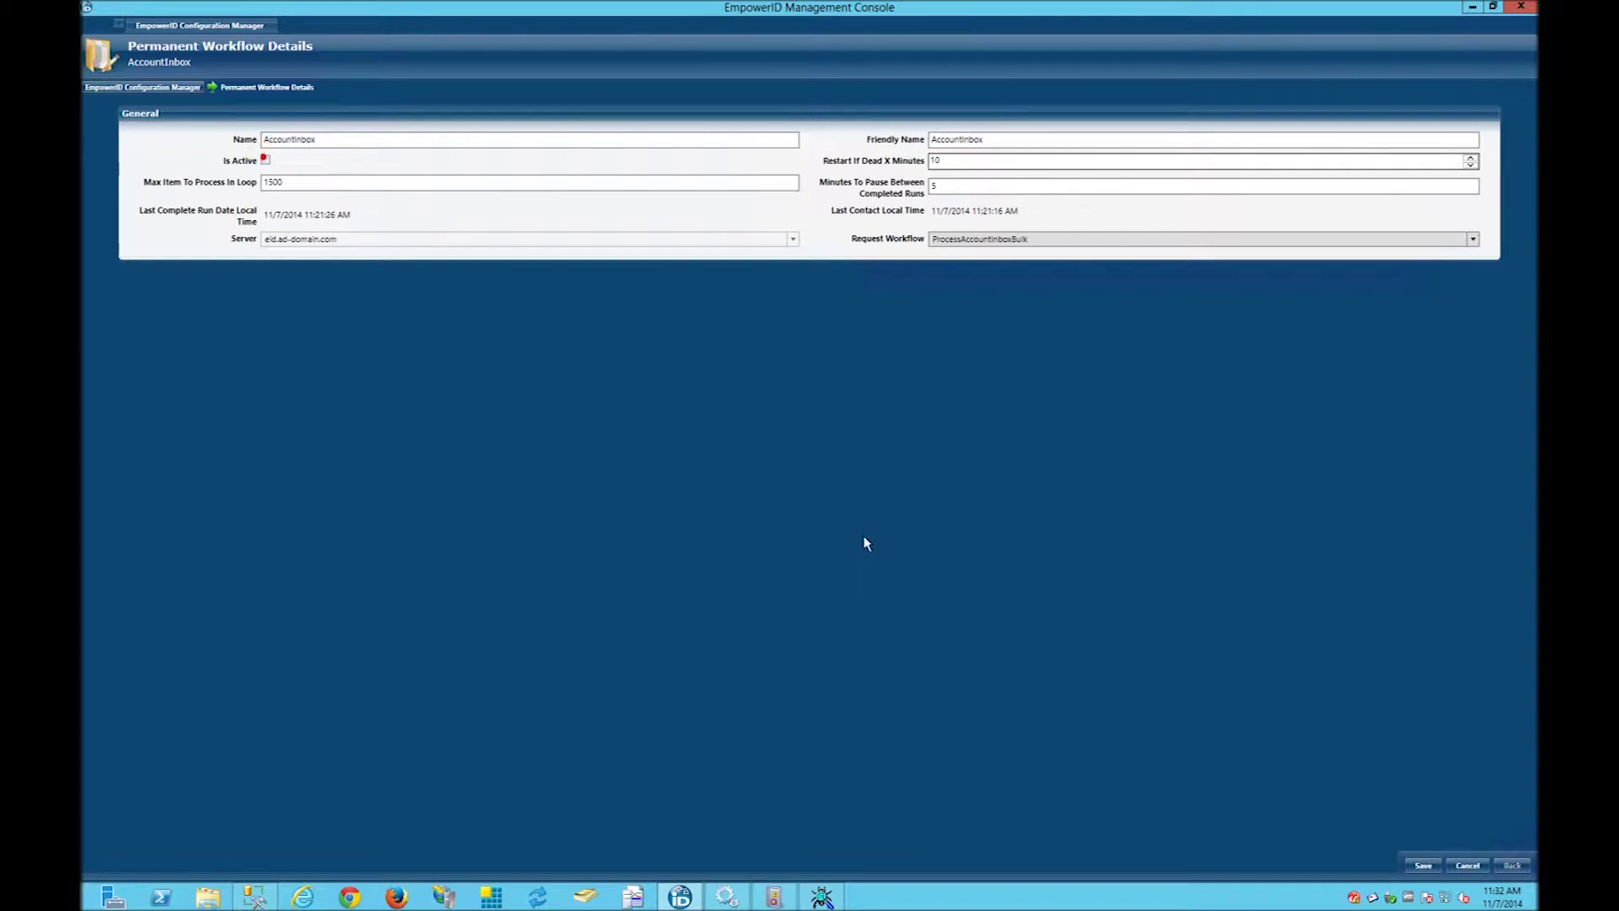
left_click(1435, 867)
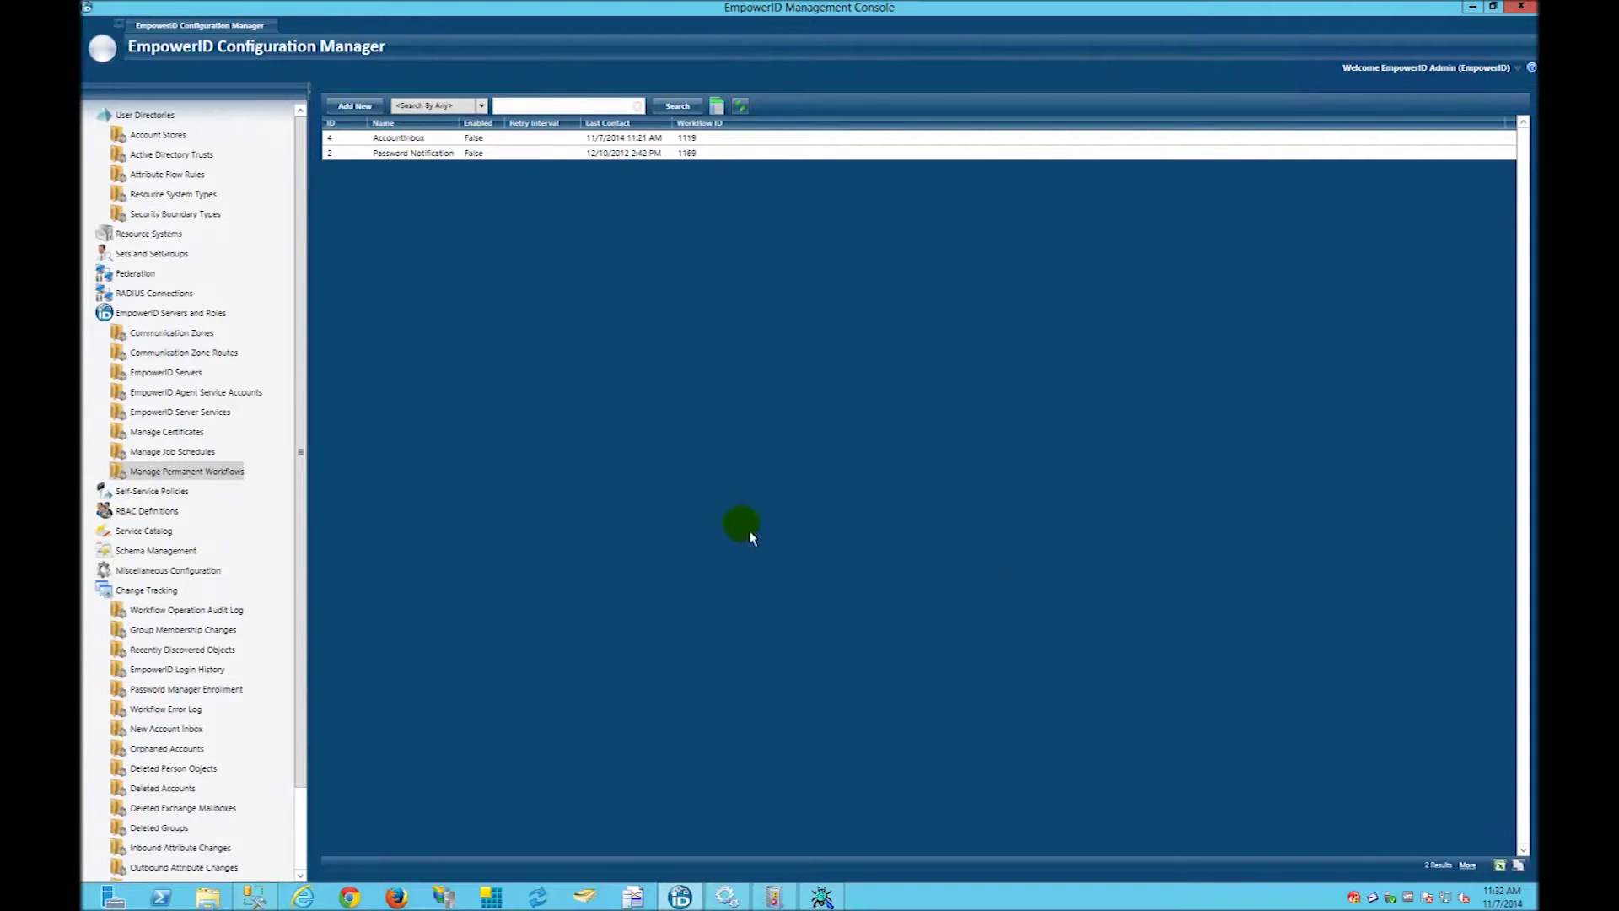
- Switch to Chrome and log in to the EmpowerID web application at sso.empowerid.com/empoweridv5 with the administrator username and password
left_click(351, 896)
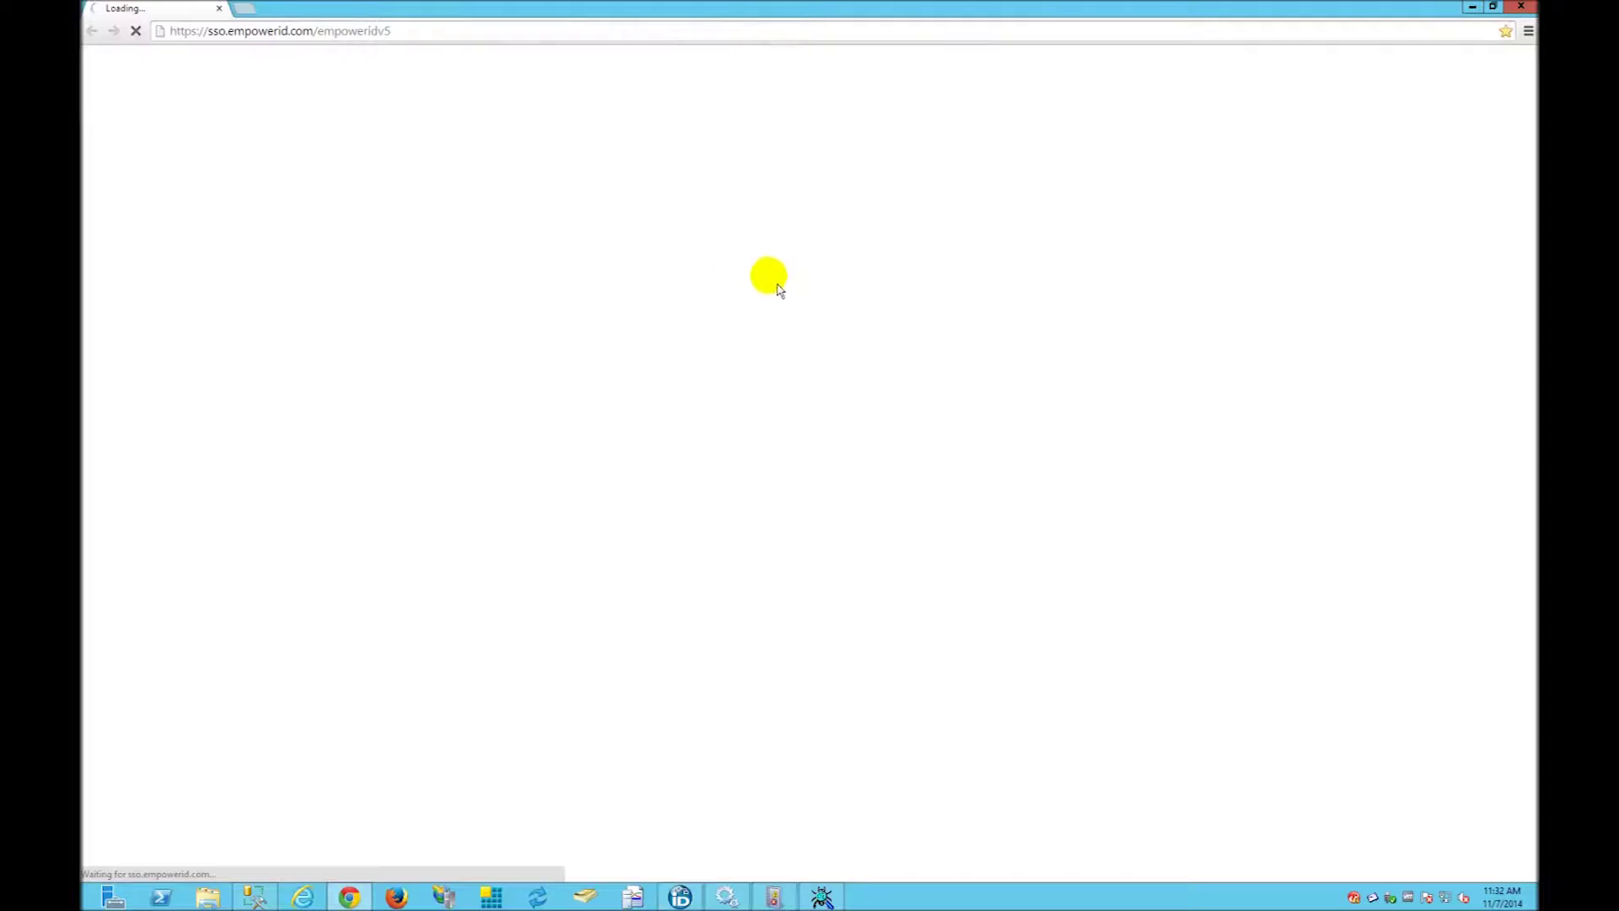
left_click(440, 172)
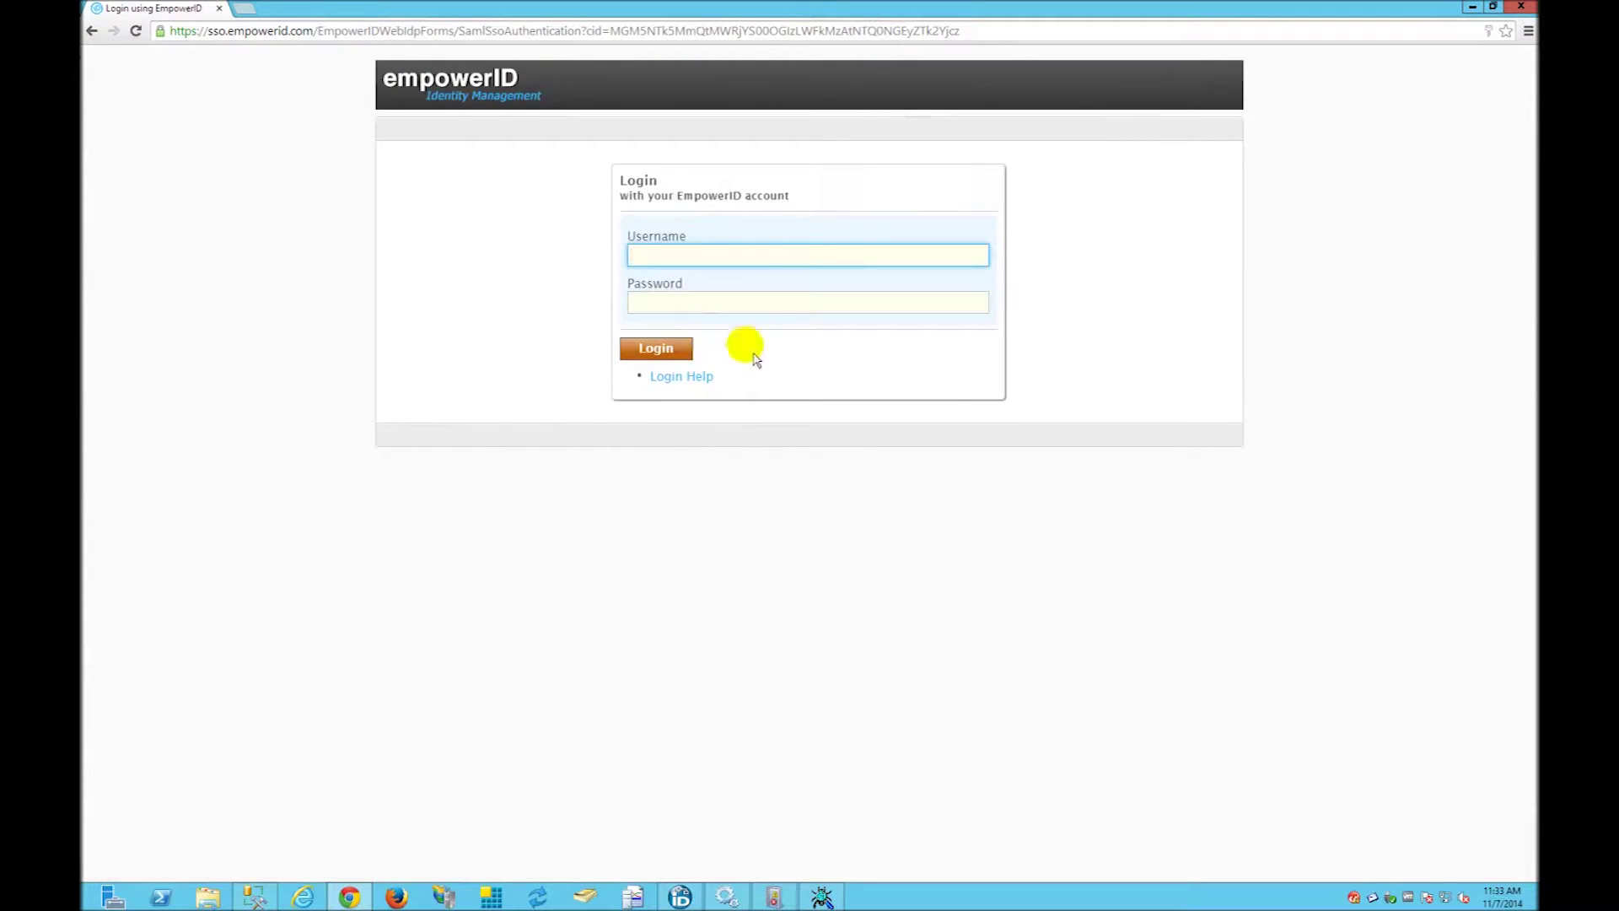
left_click(693, 256)
left_click(694, 259)
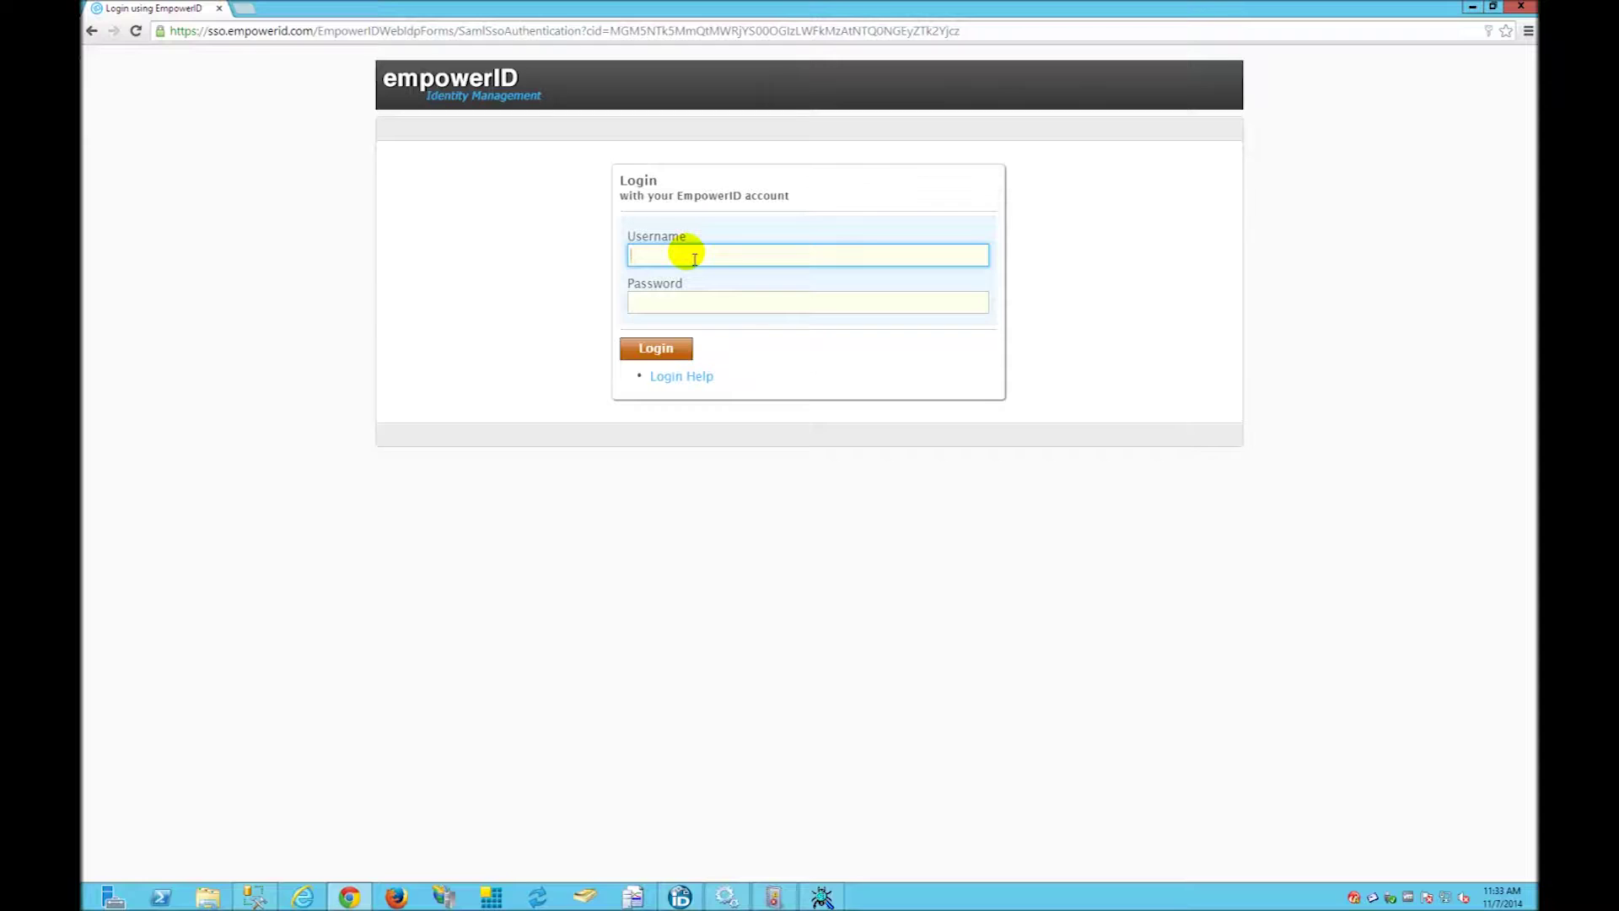
key("Tab")
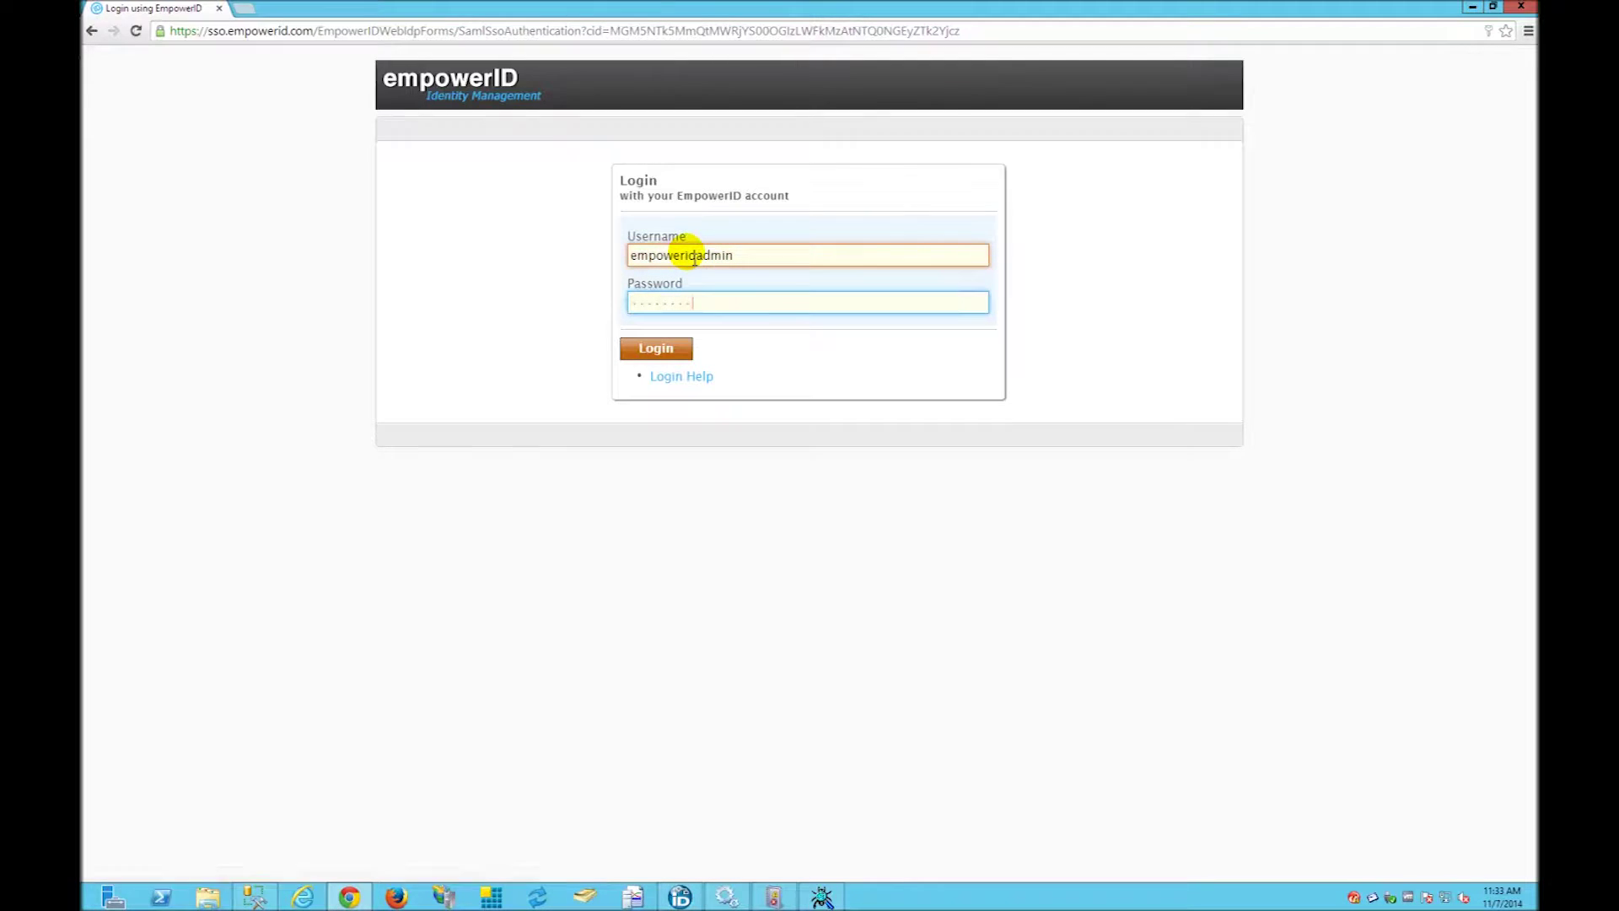
key("Return")
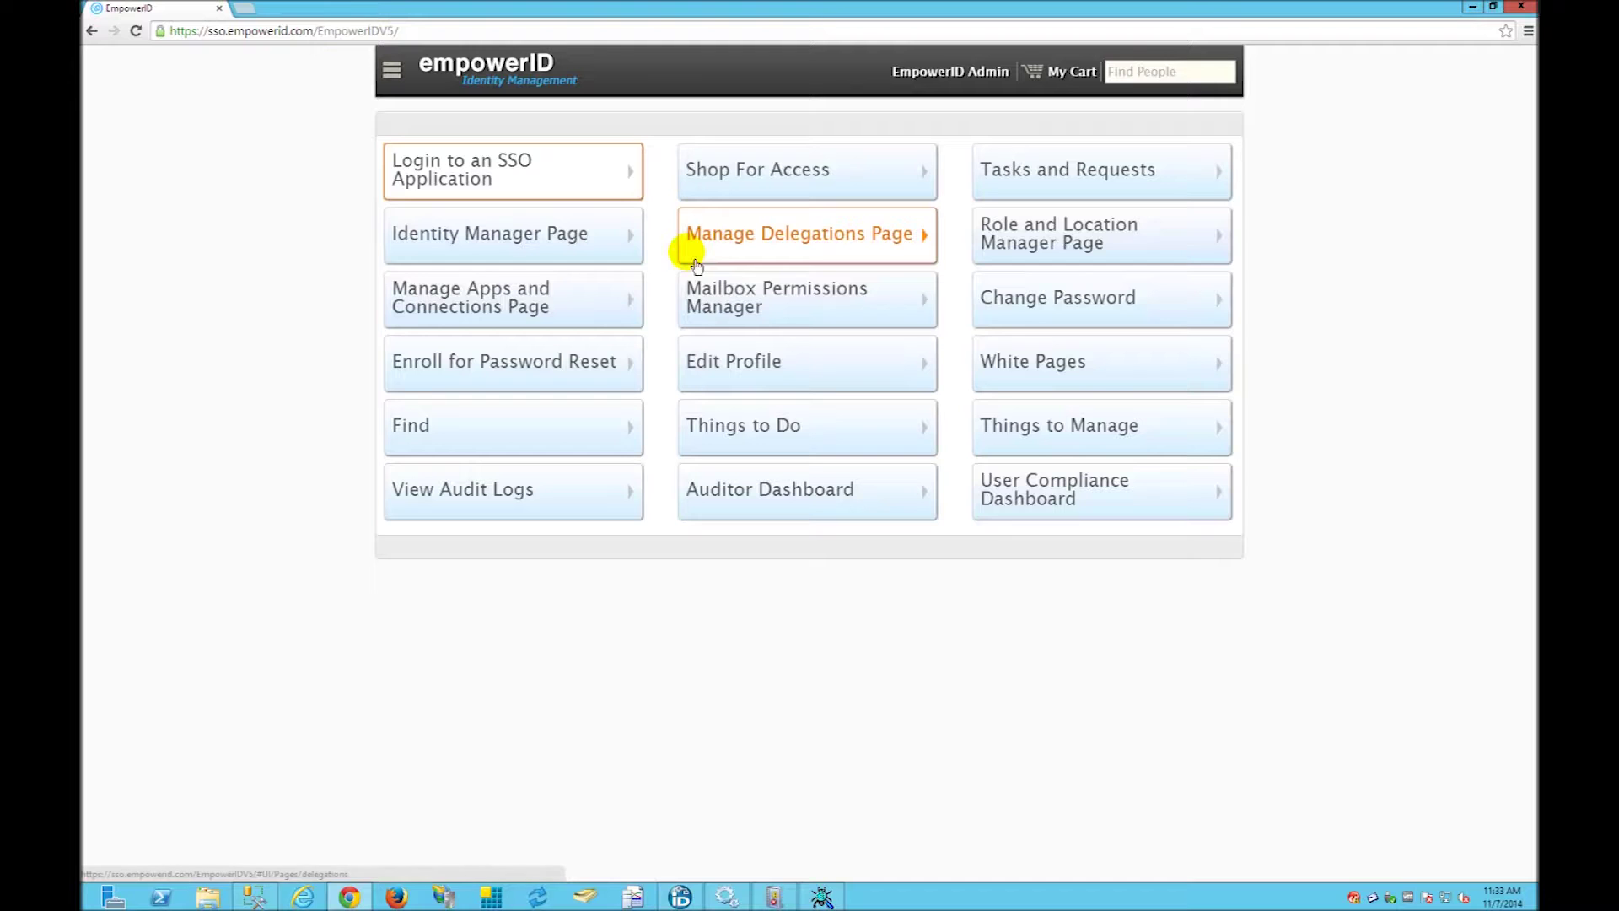
- Find the account stores under EmpowerID System Configuration and open the details of UCTest
left_click(443, 432)
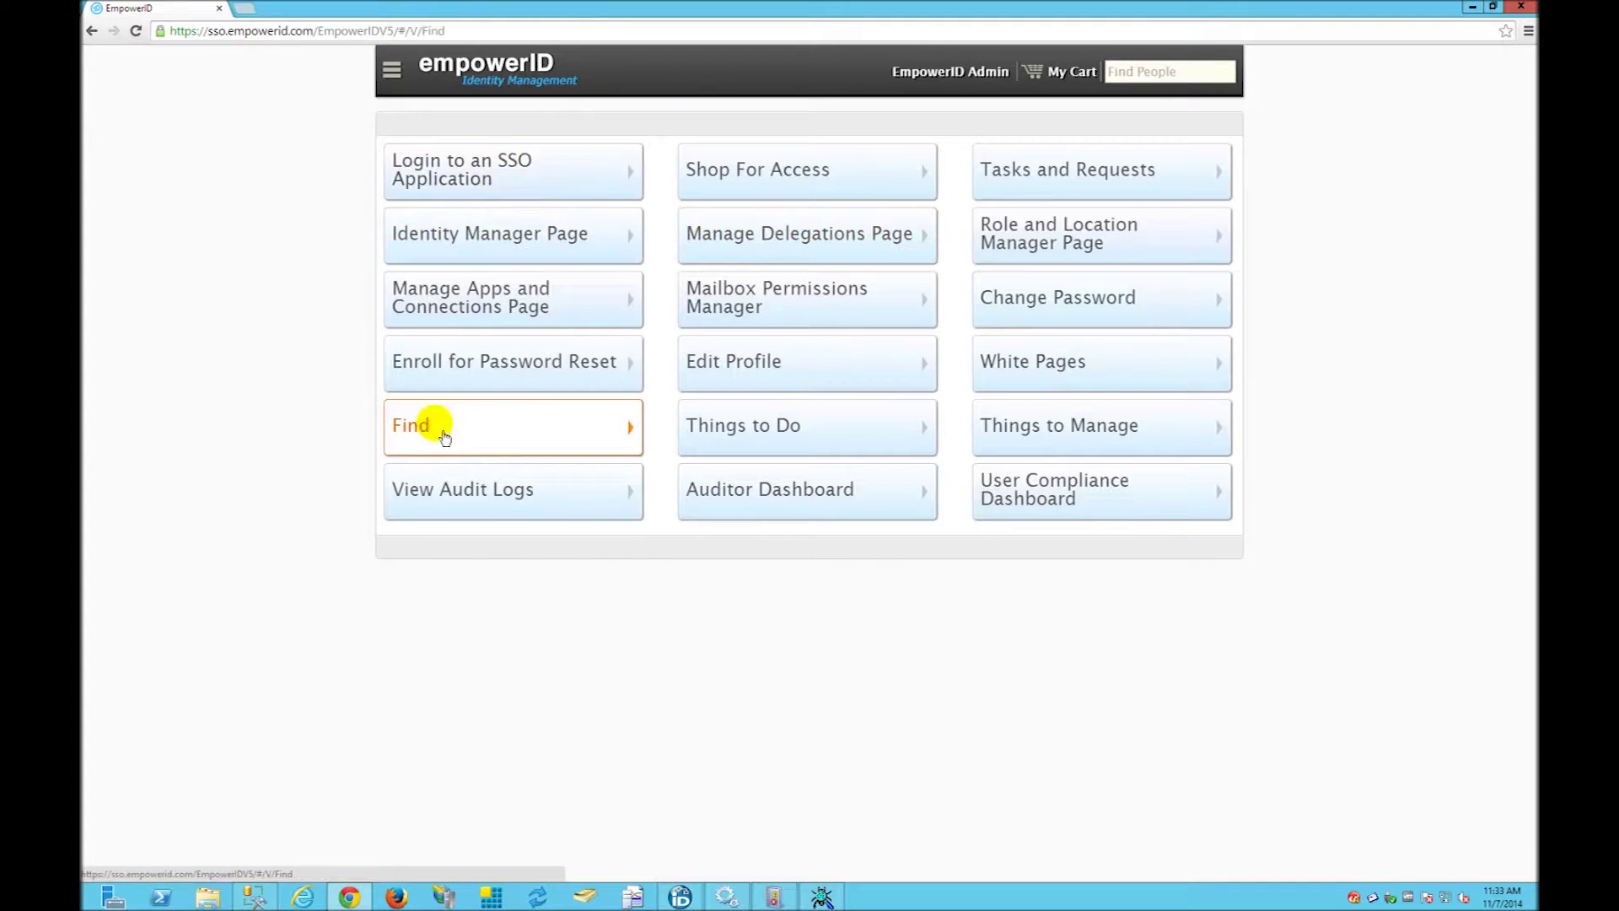
left_click(495, 307)
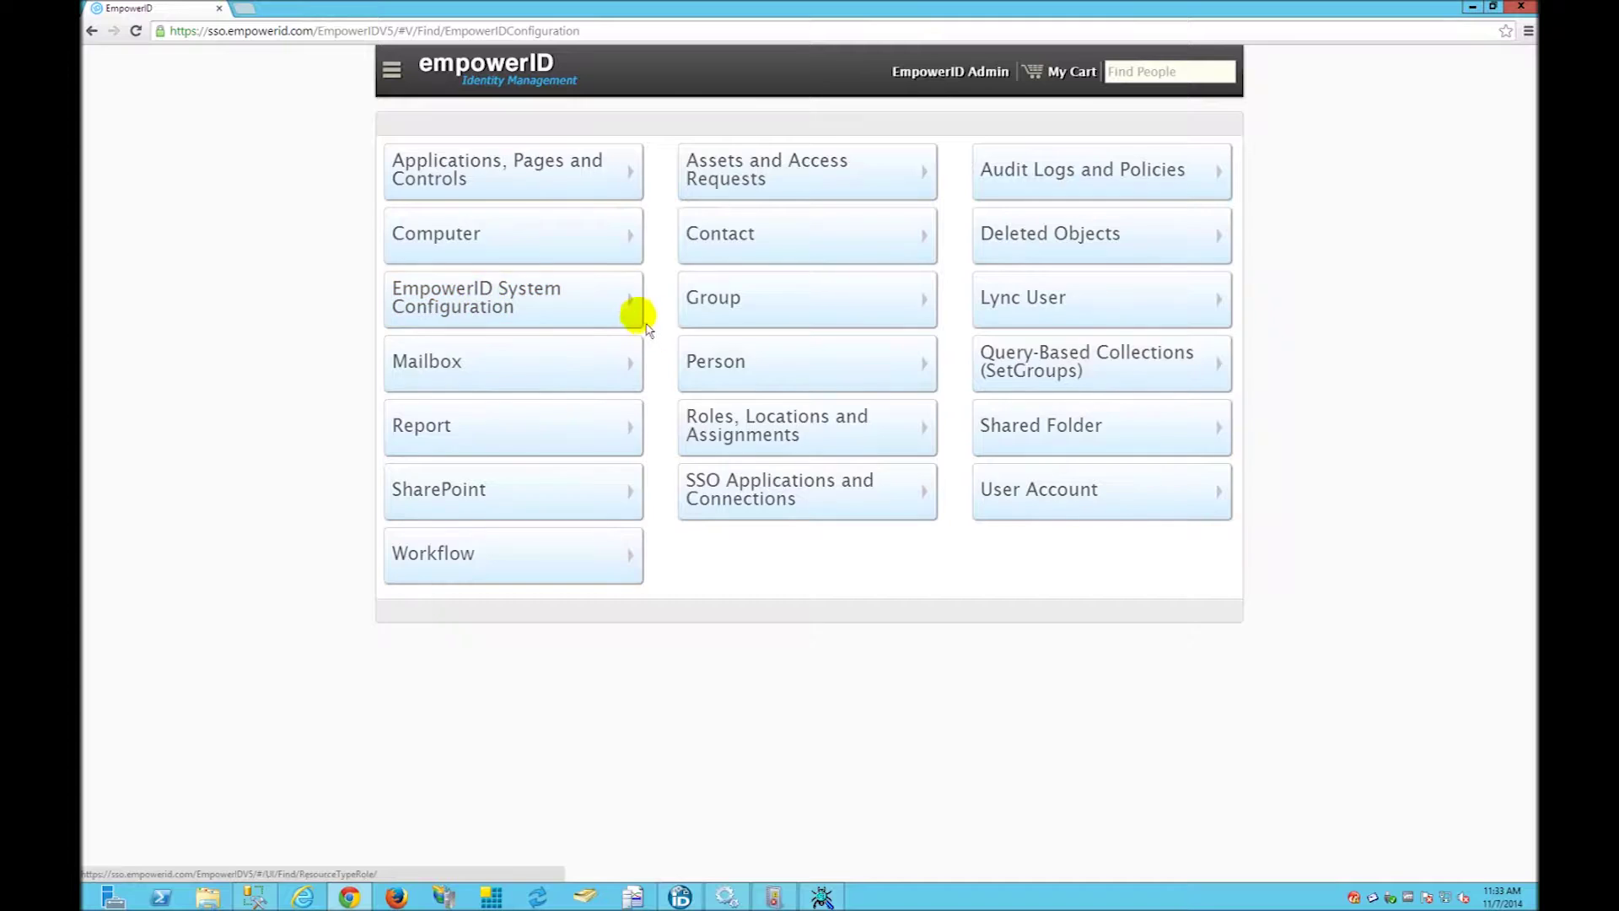
left_click(772, 166)
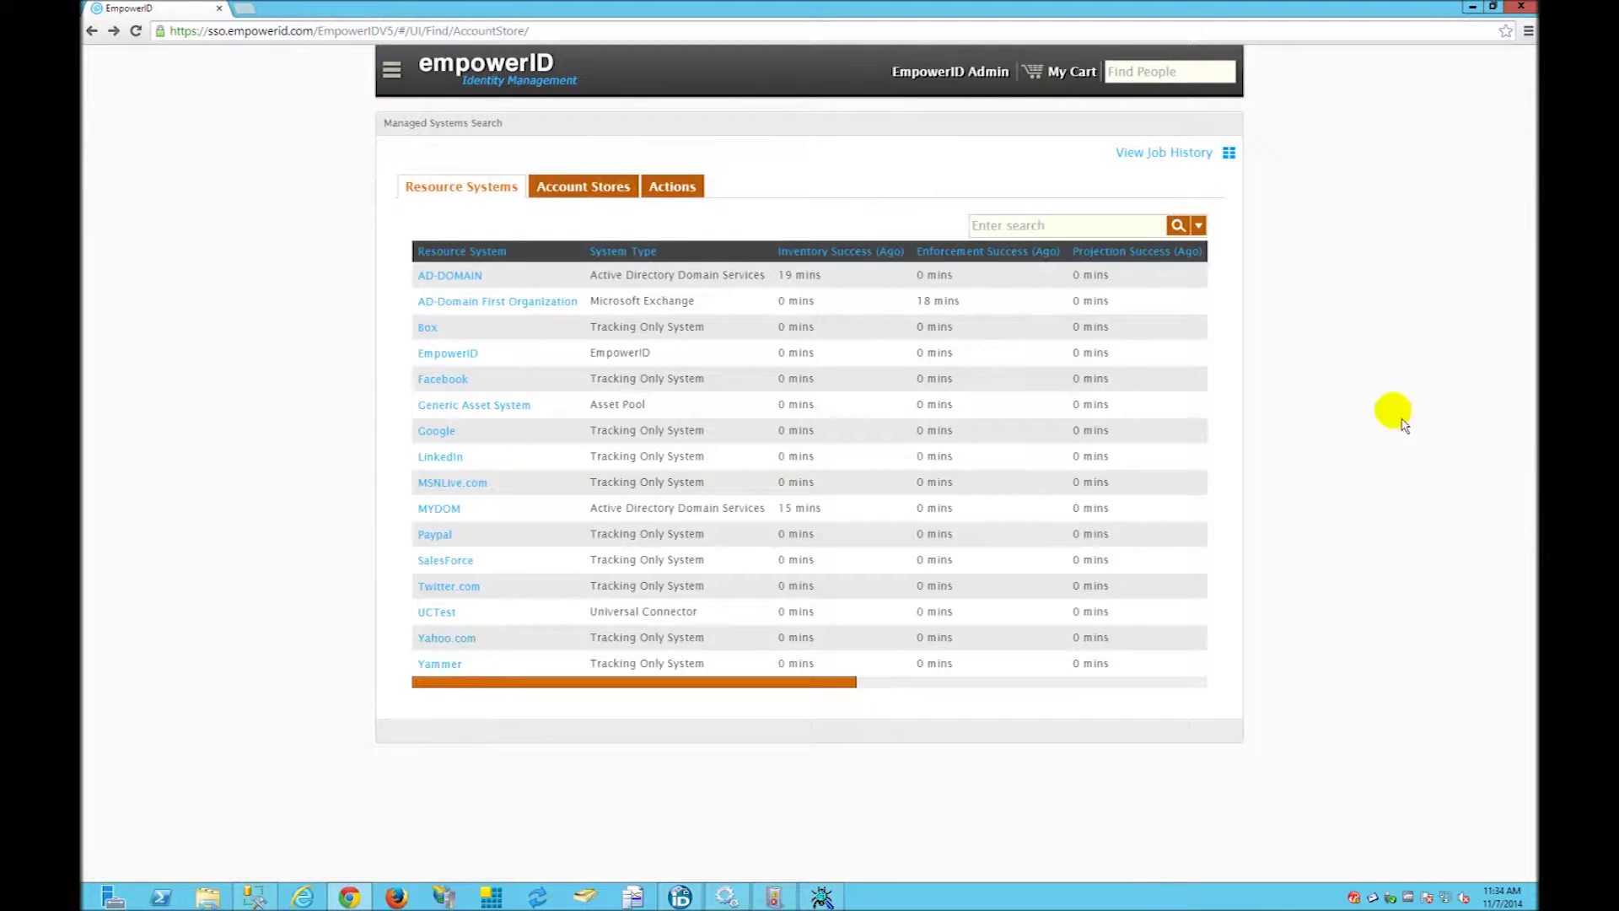
left_click(579, 197)
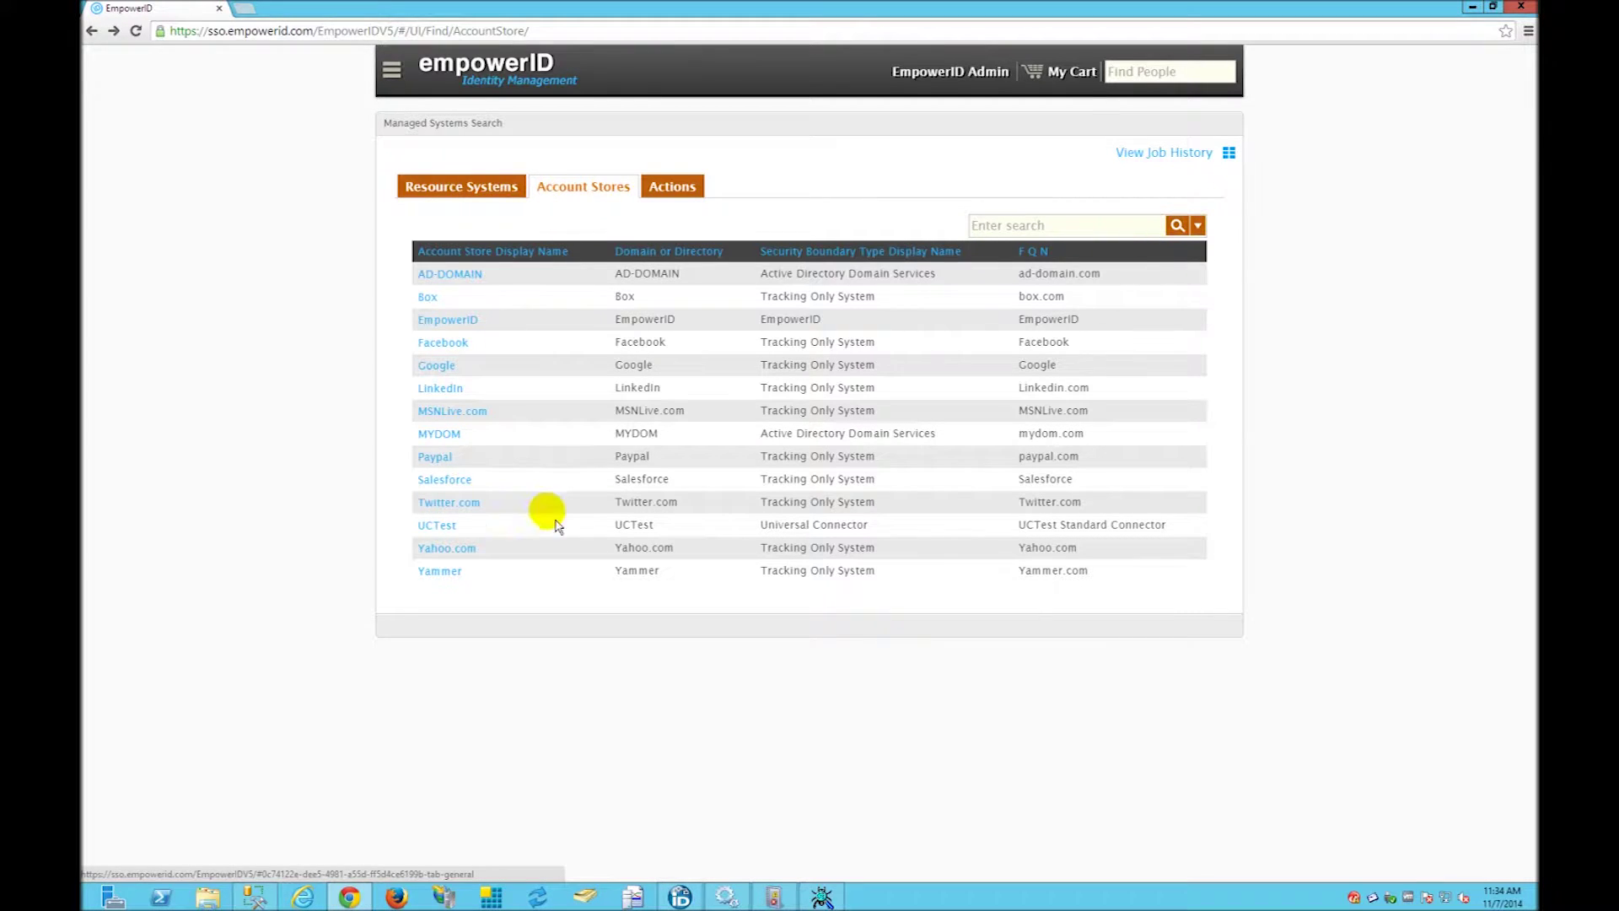
left_click(442, 525)
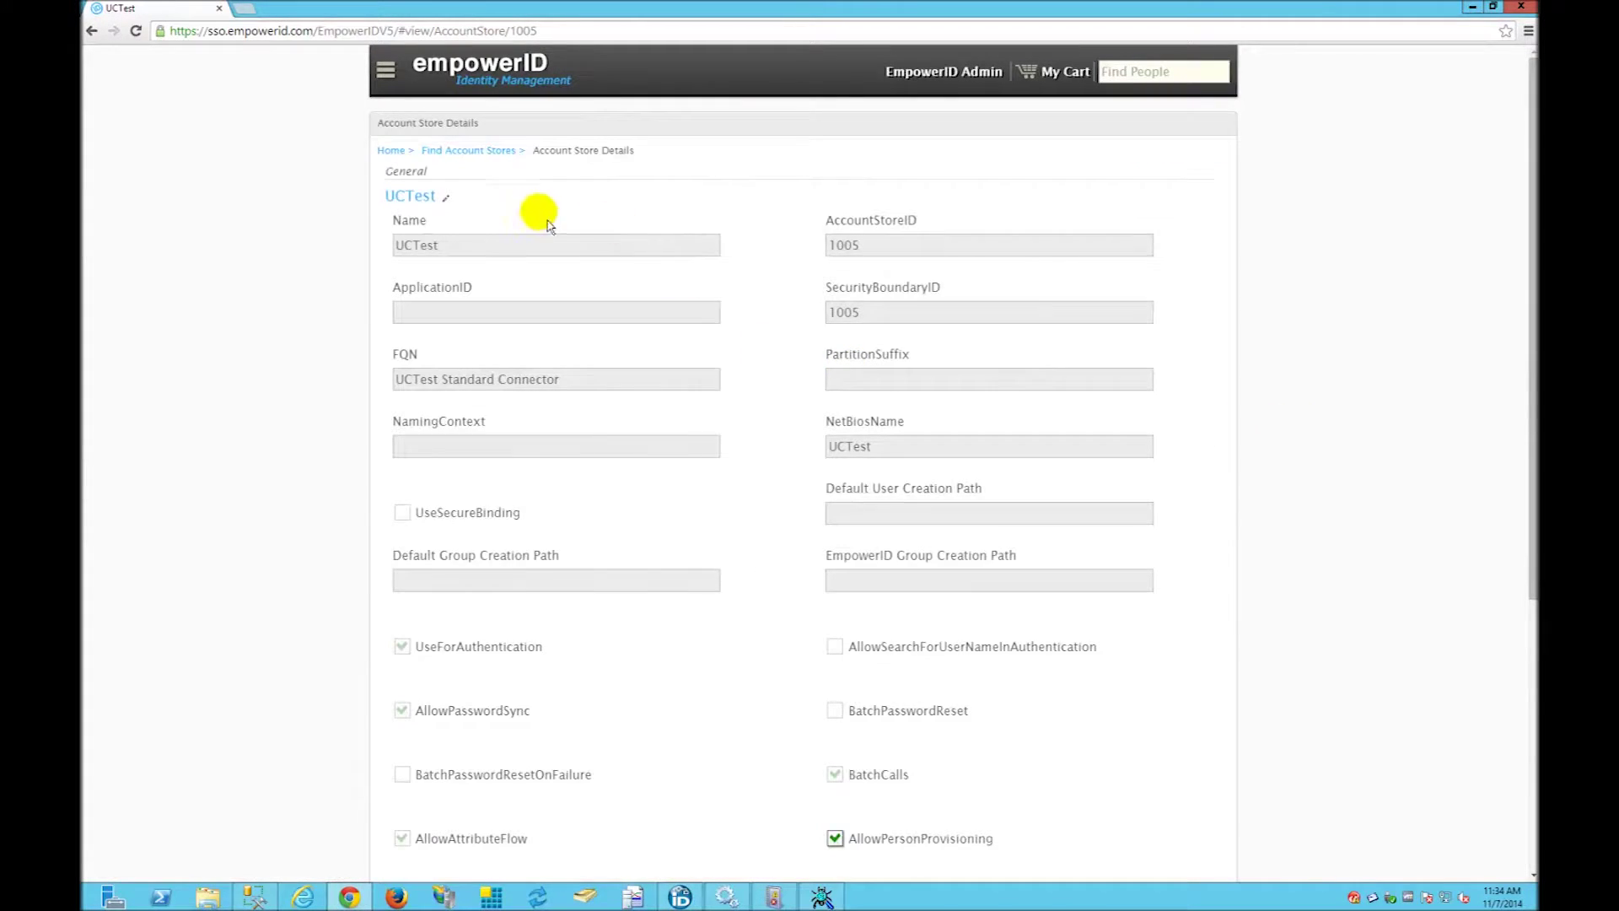
- Edit the UCTest account store to enable Allow Org Role Org Zone Re Eval, save it and return to the home page
left_click(419, 204)
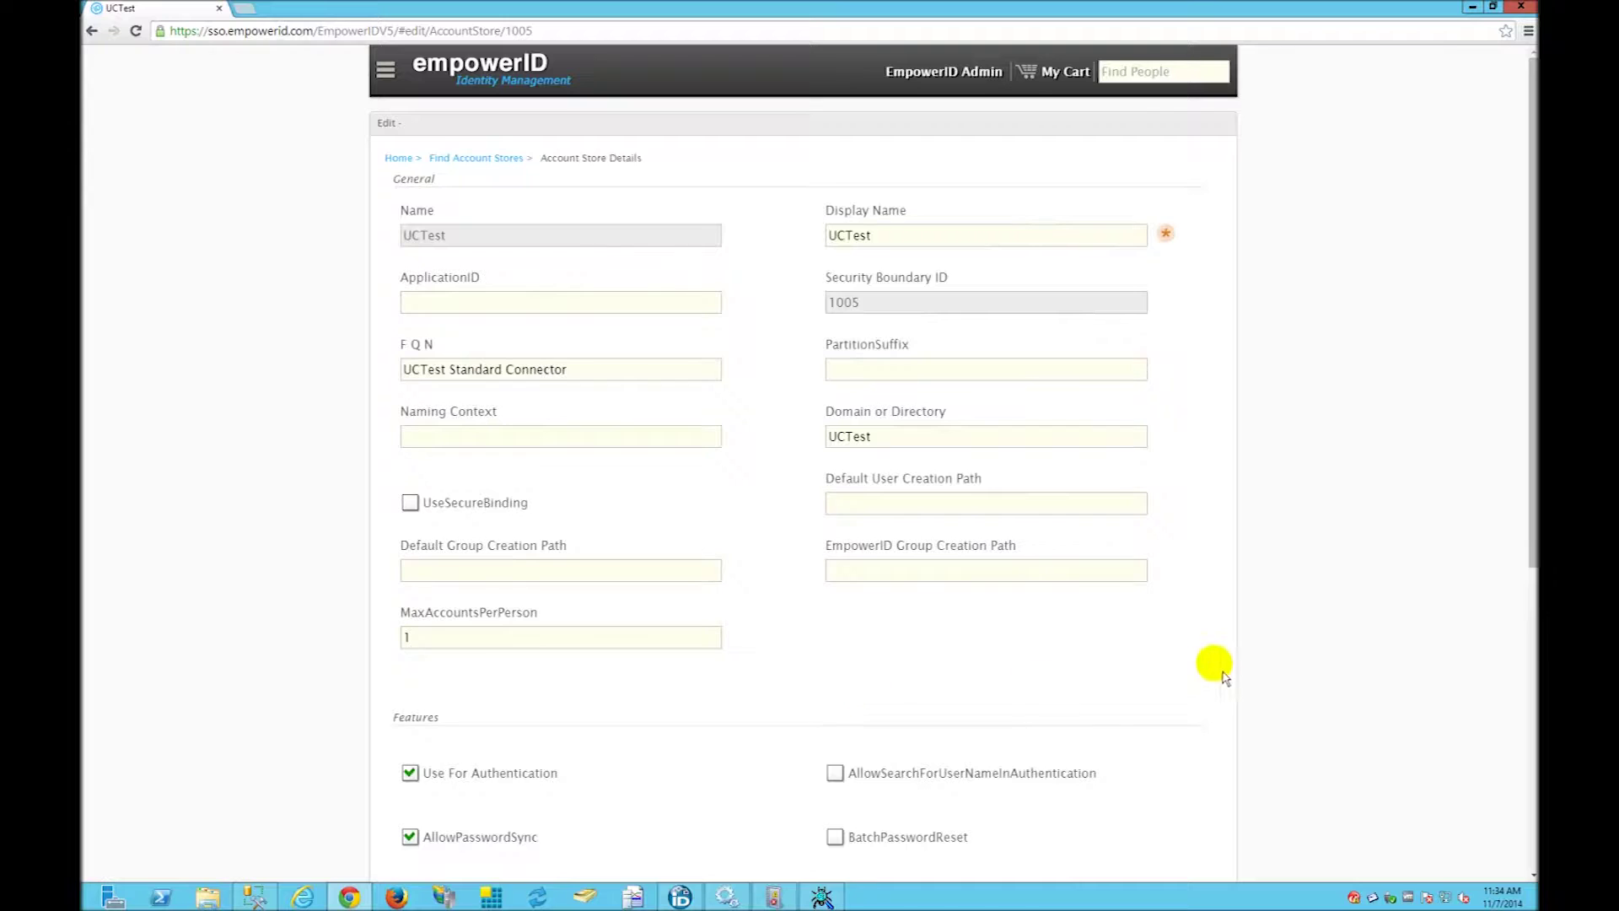
scroll(1236, 643, "down", 3)
scroll(1239, 649, "down", 2)
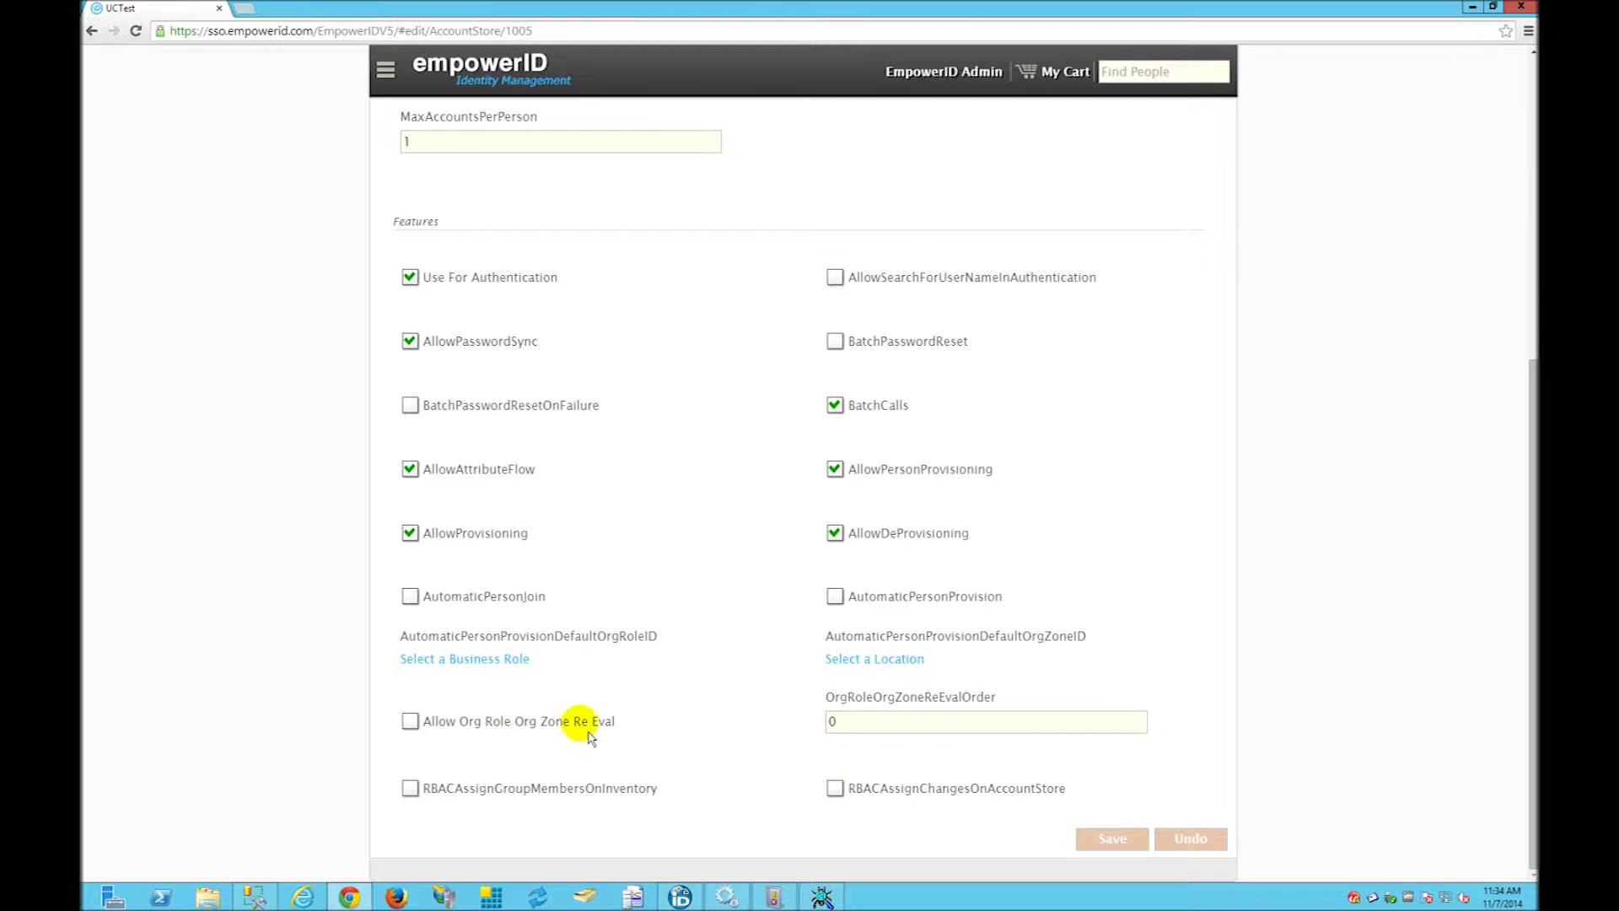
left_click(410, 721)
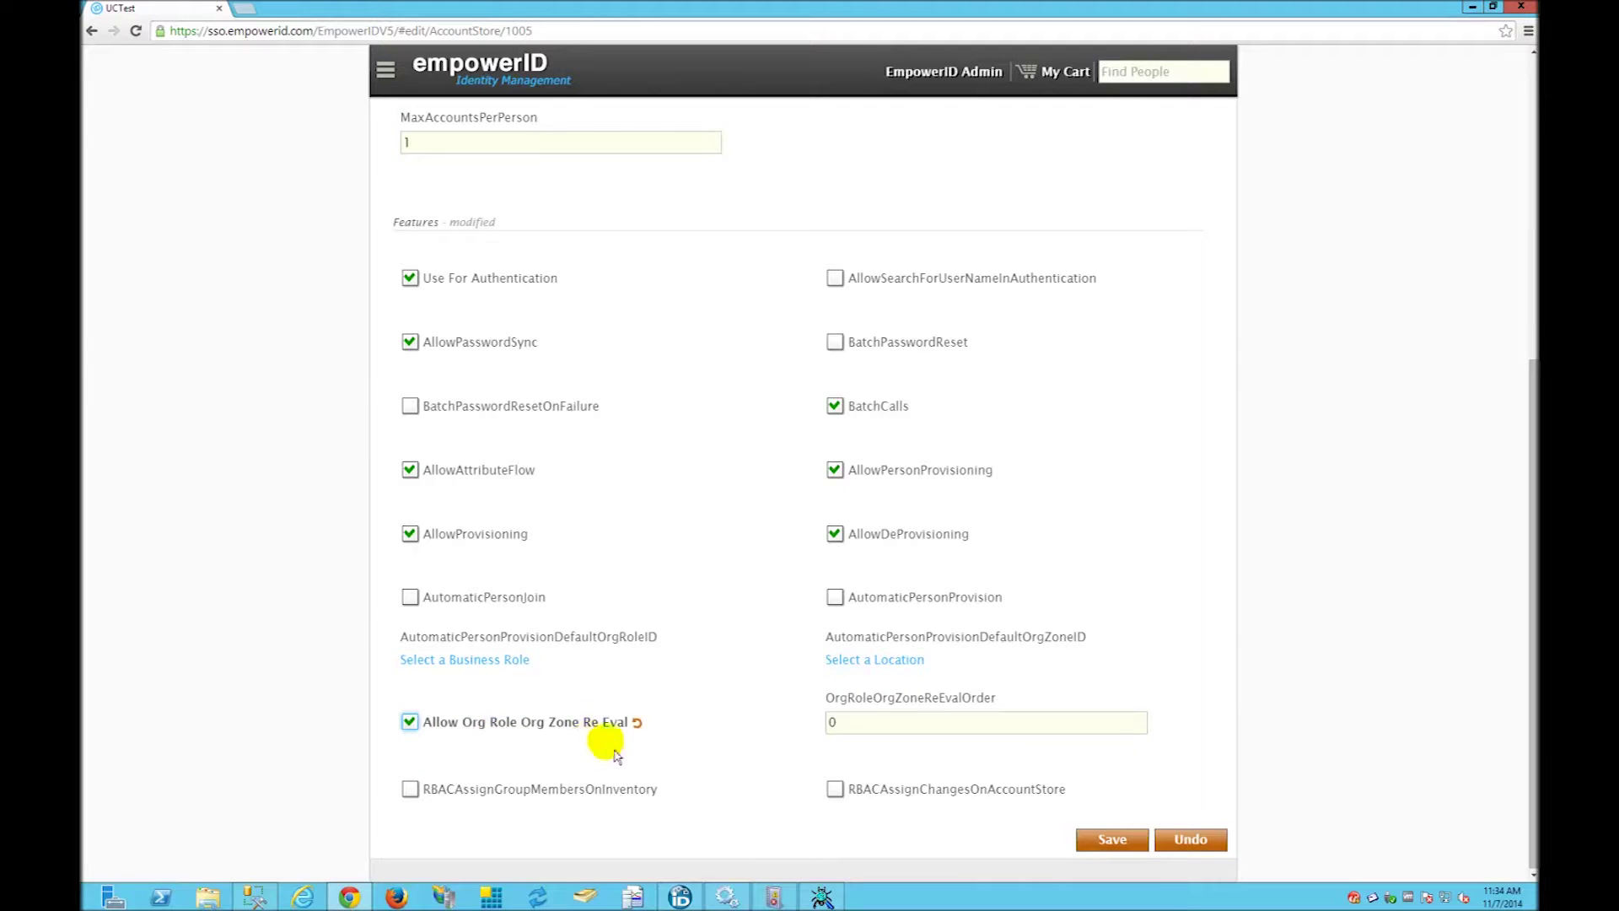
left_click(1115, 840)
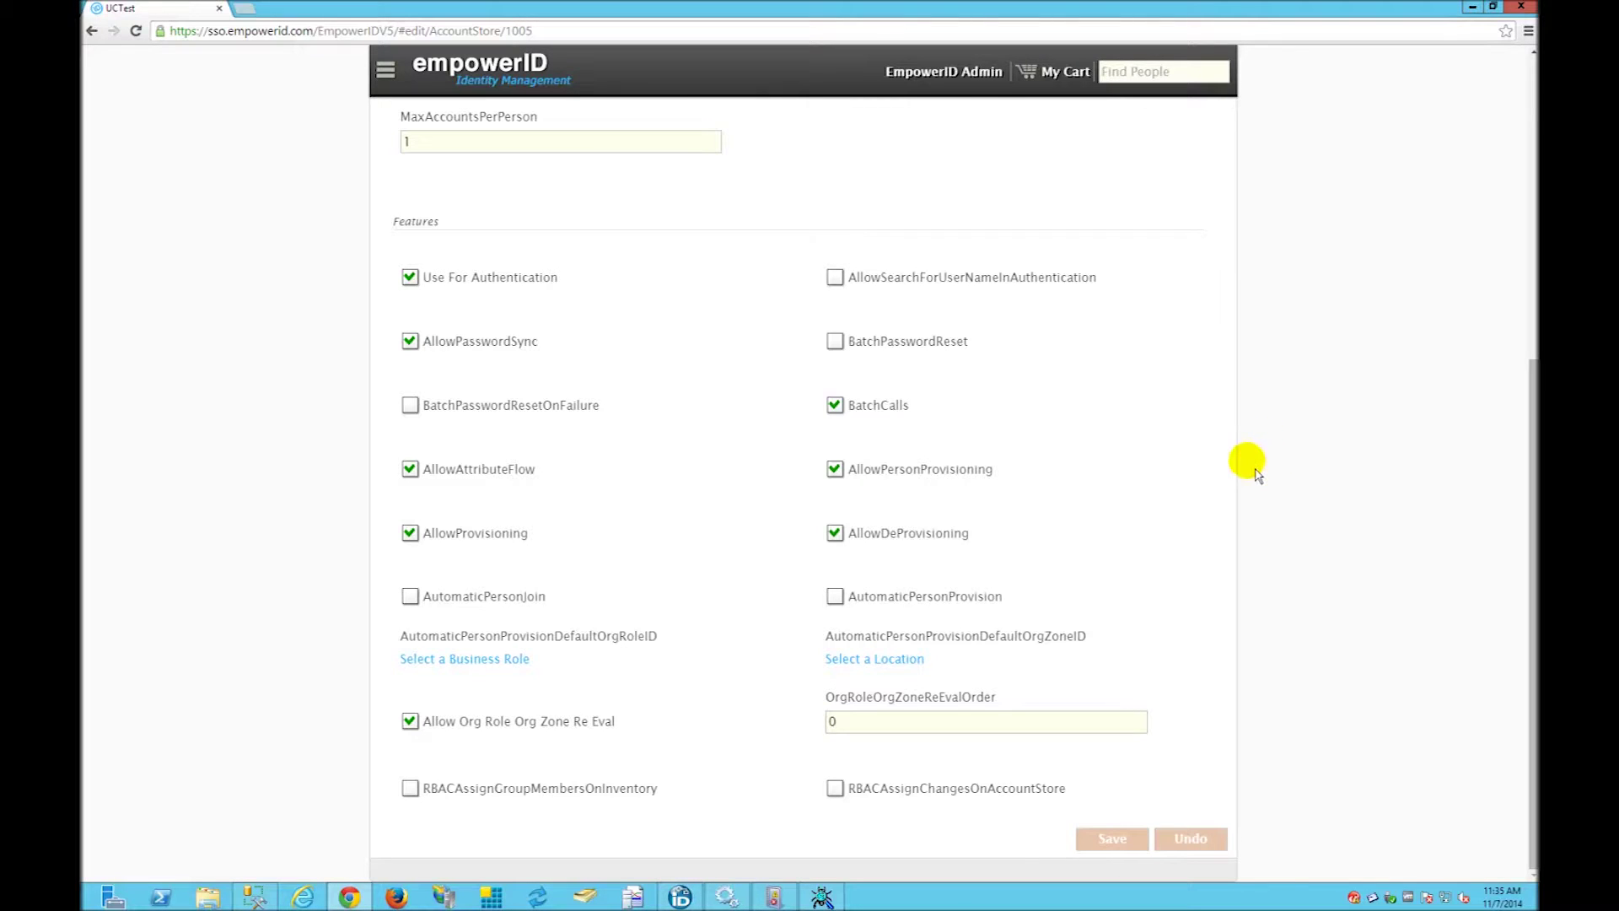
left_click(489, 90)
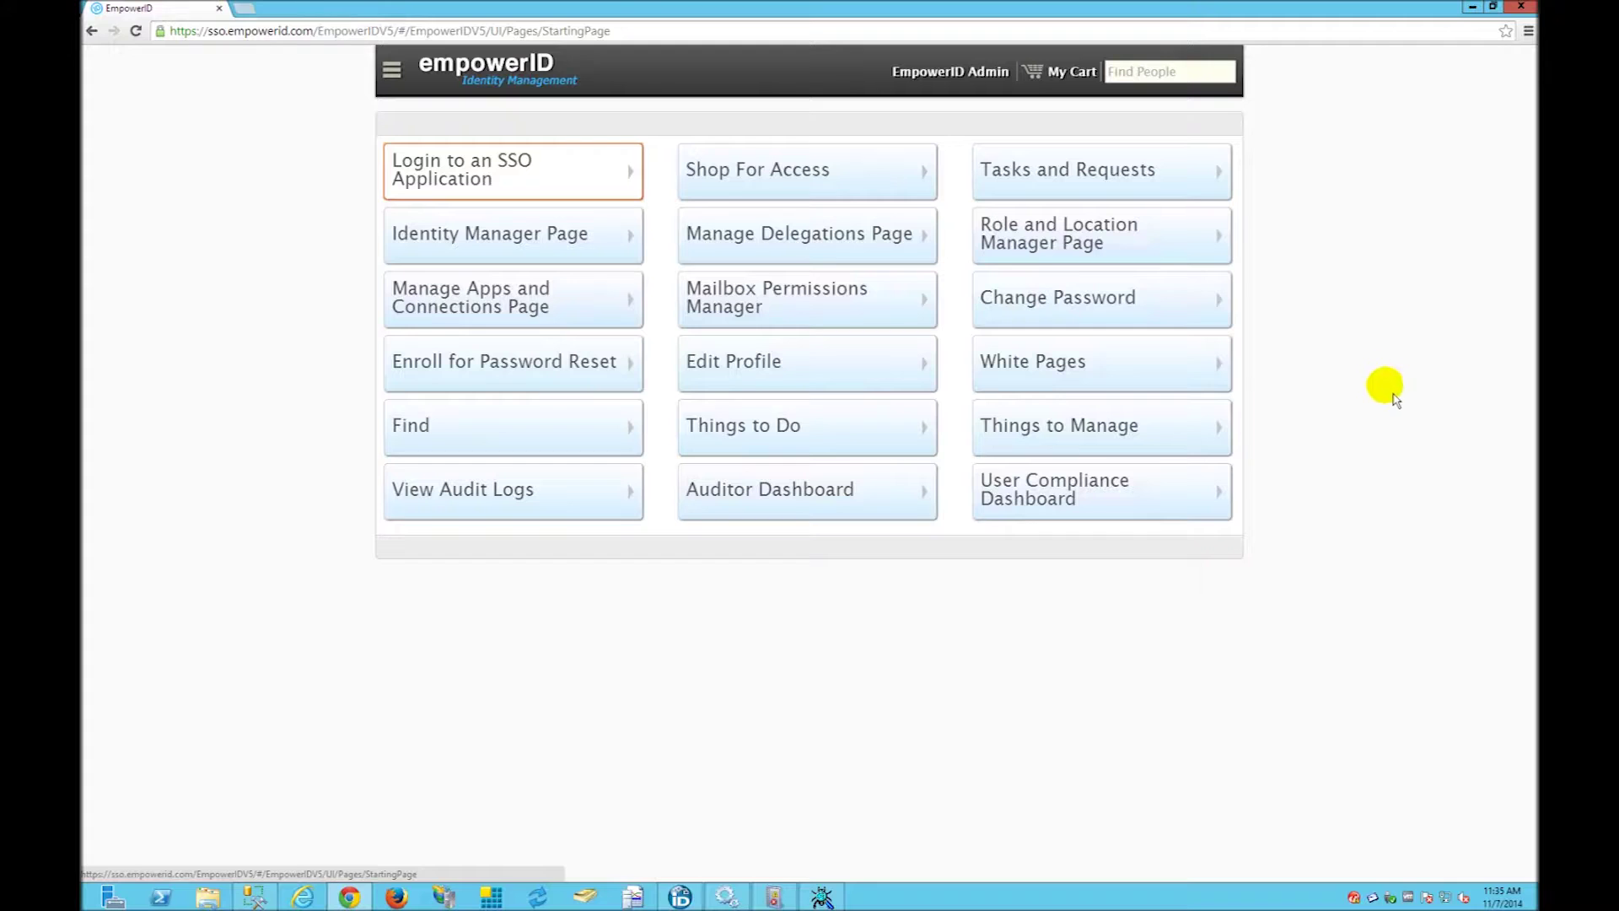
- Switch to the Windows Services console and restart the EmpowerID Web Role Service
left_click(1473, 6)
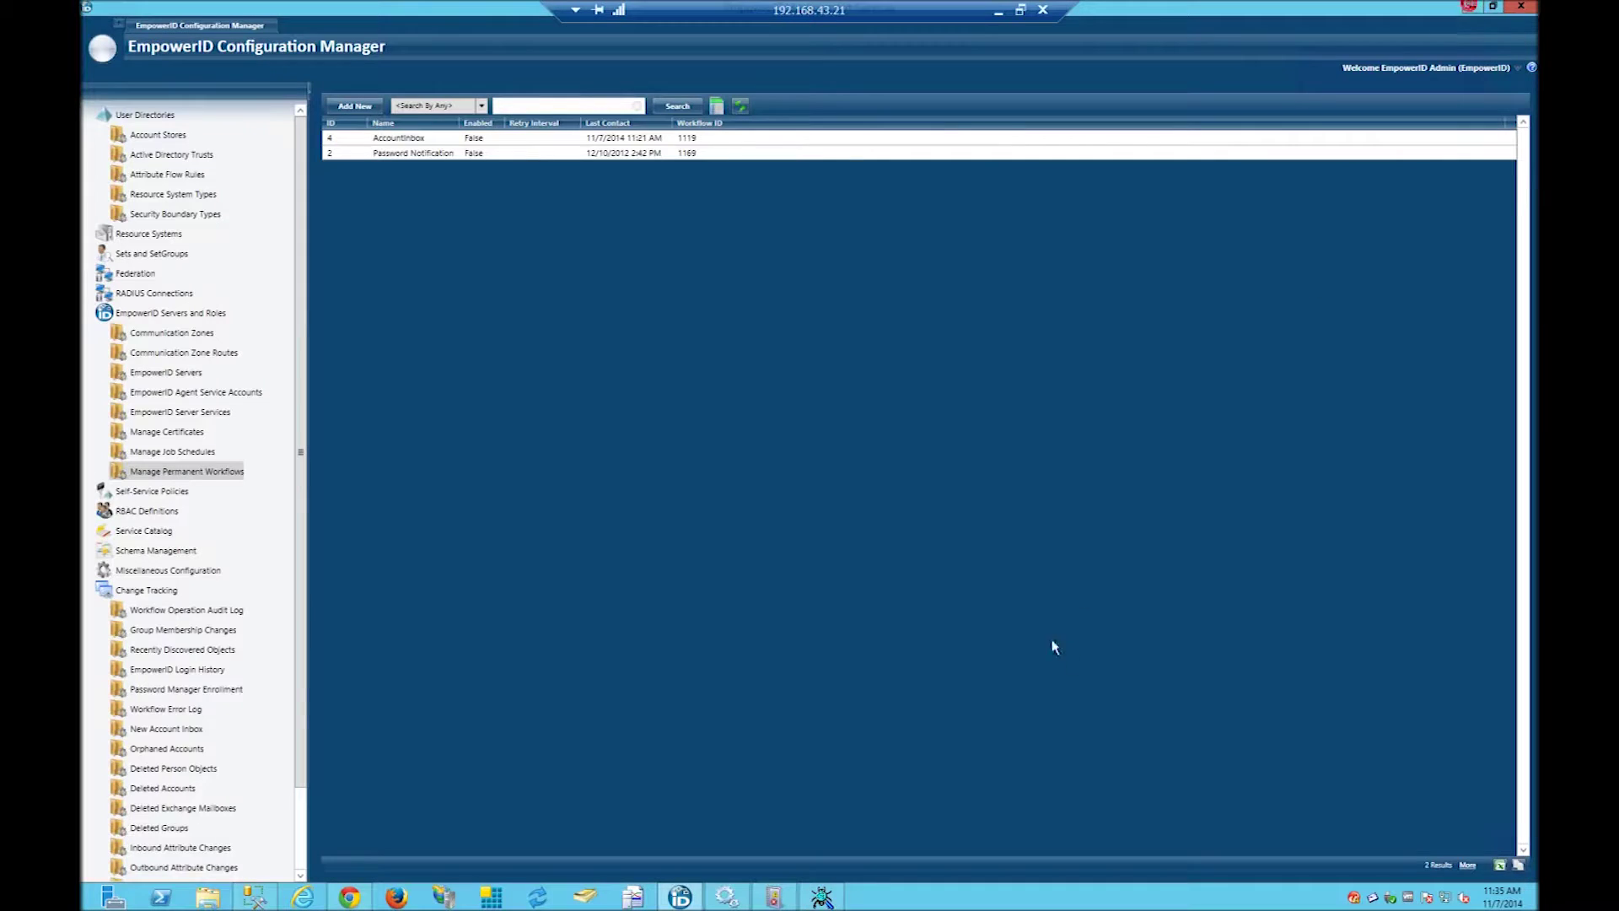
left_click(398, 139)
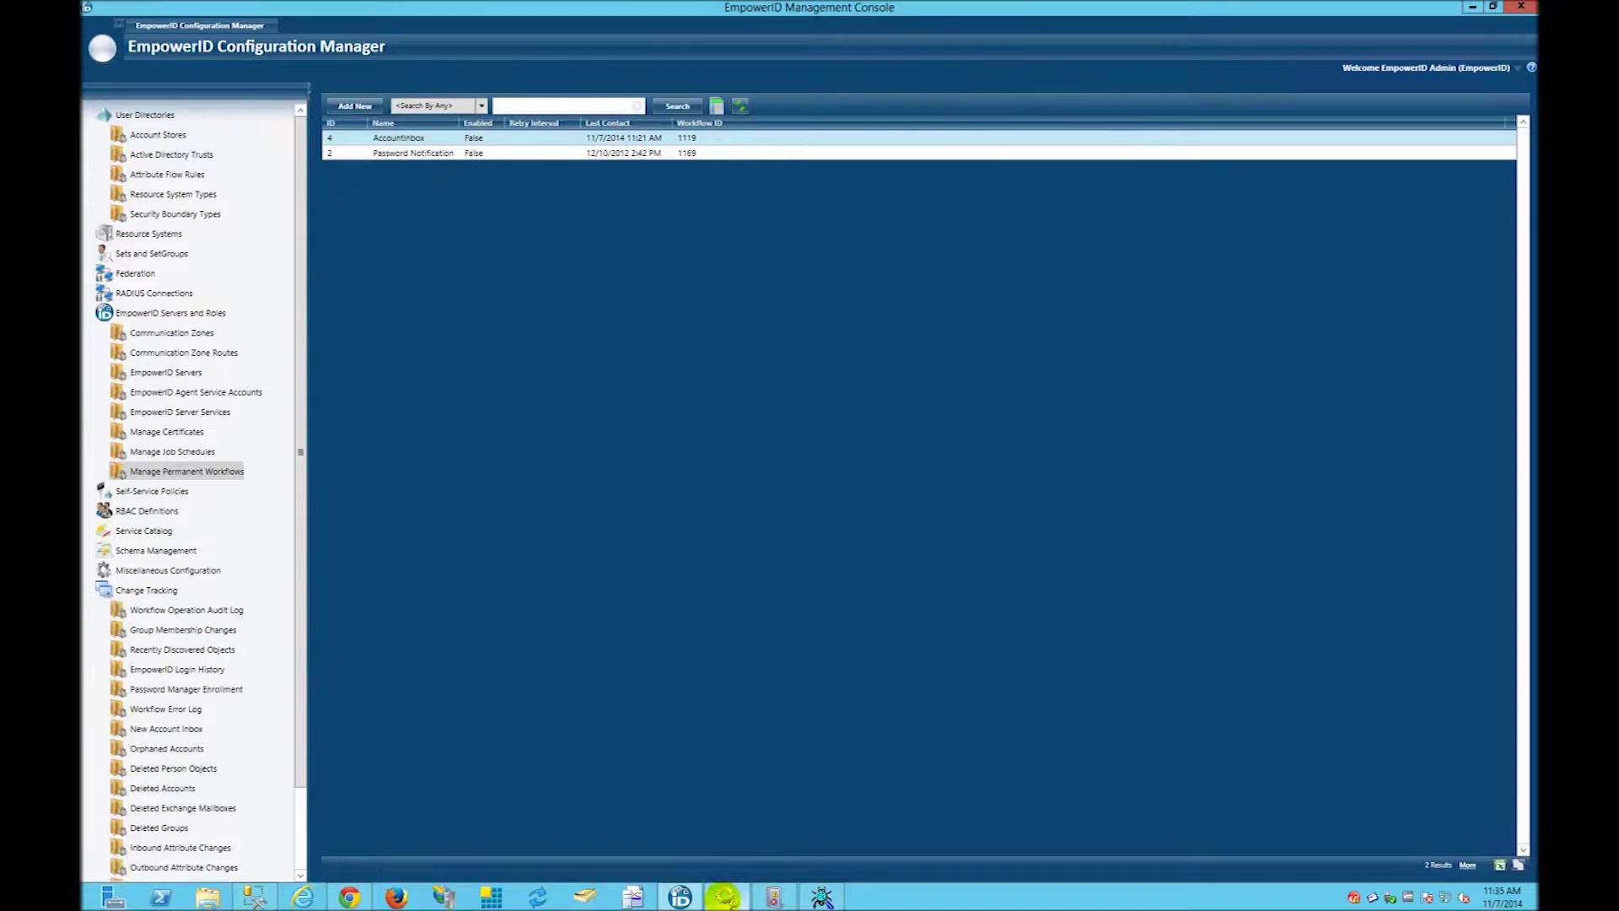
left_click(724, 896)
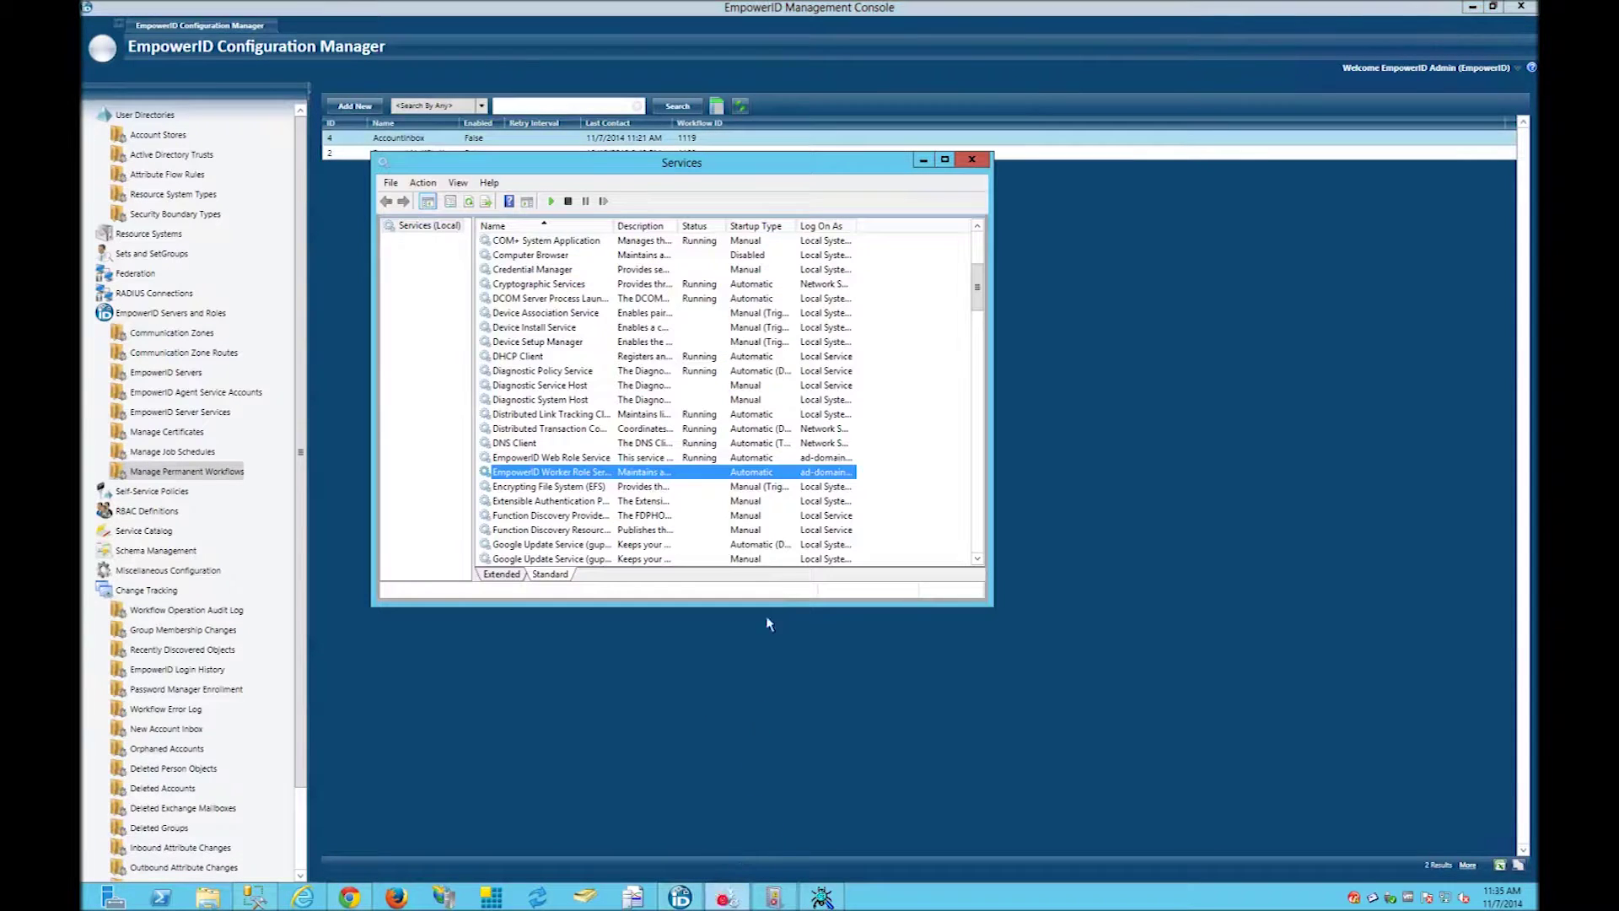
right_click(537, 458)
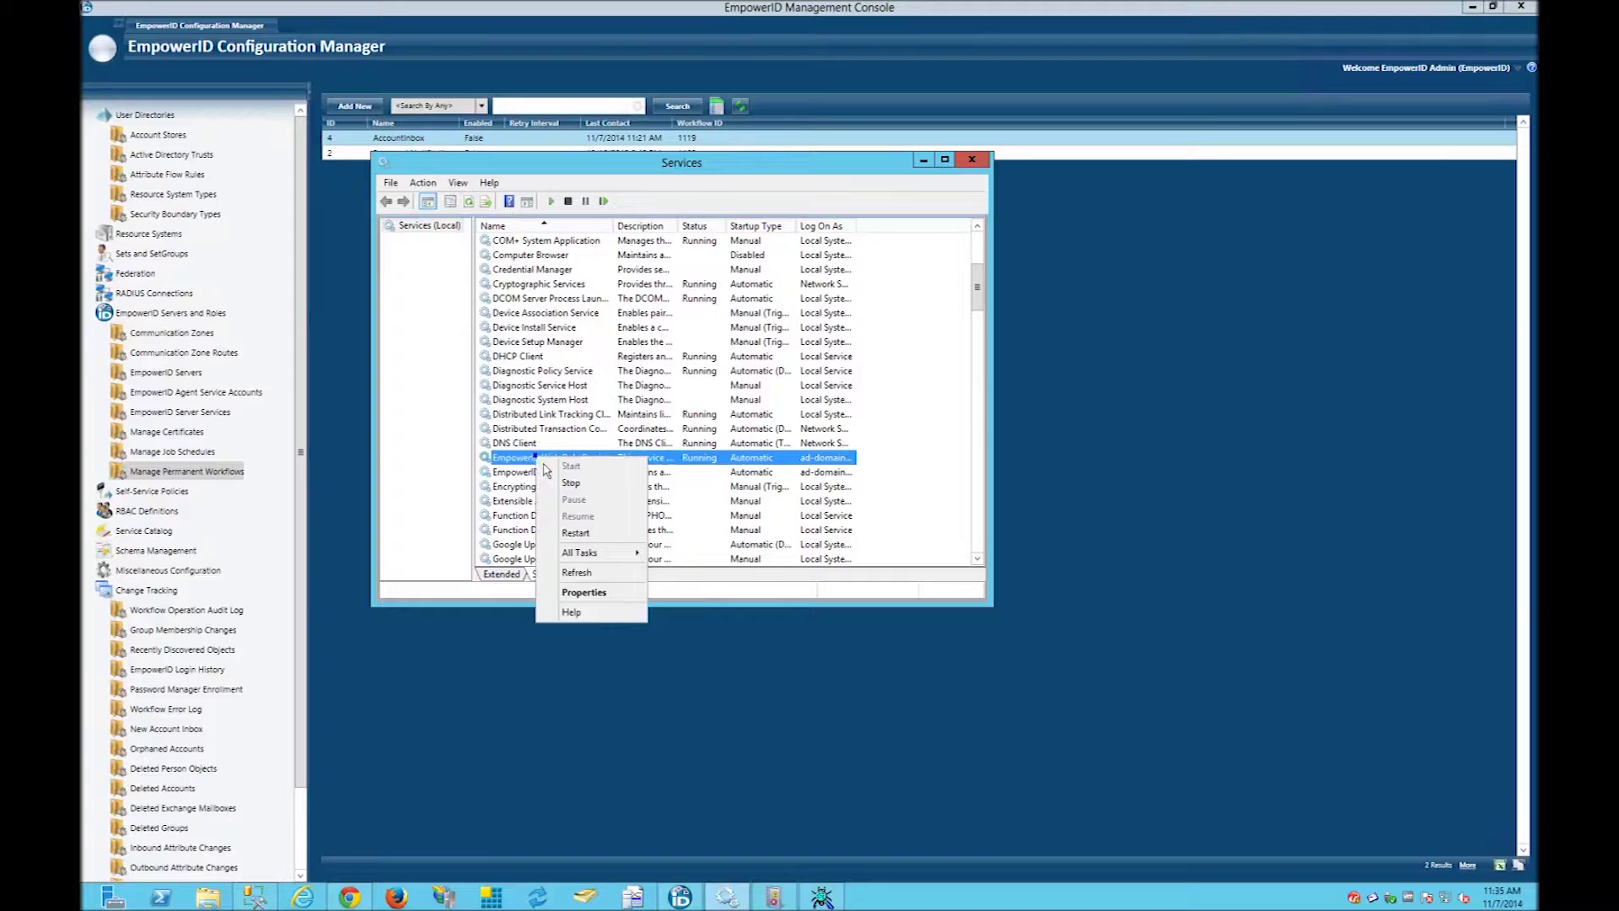
left_click(576, 533)
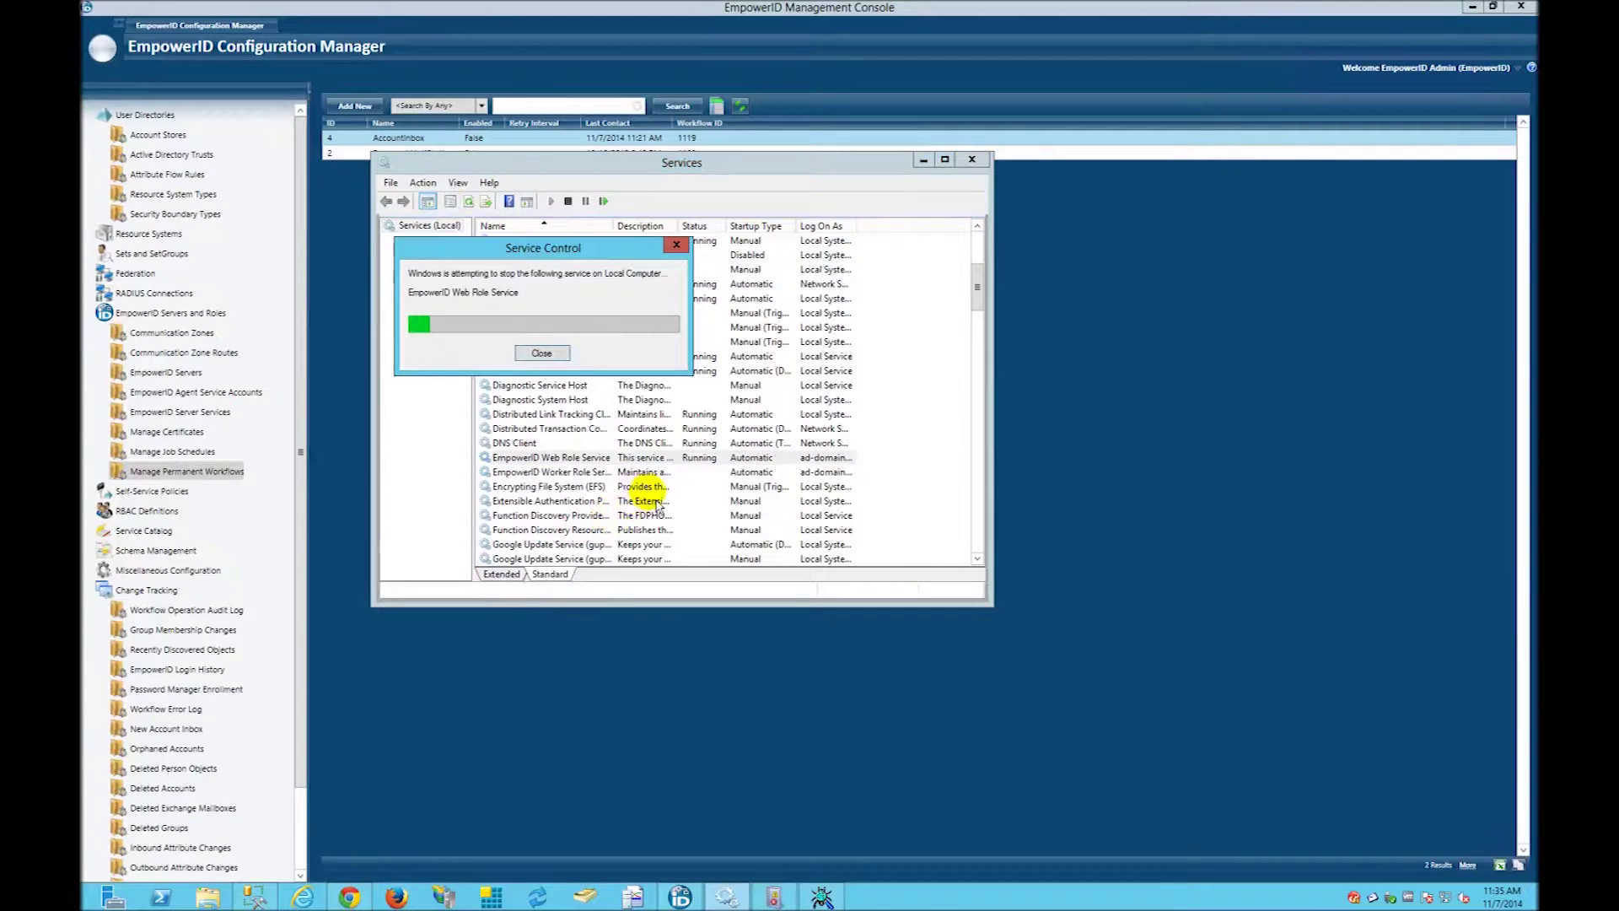
- Run iisreset to restart IIS, and put the Services window away
mouse_move(84, 907)
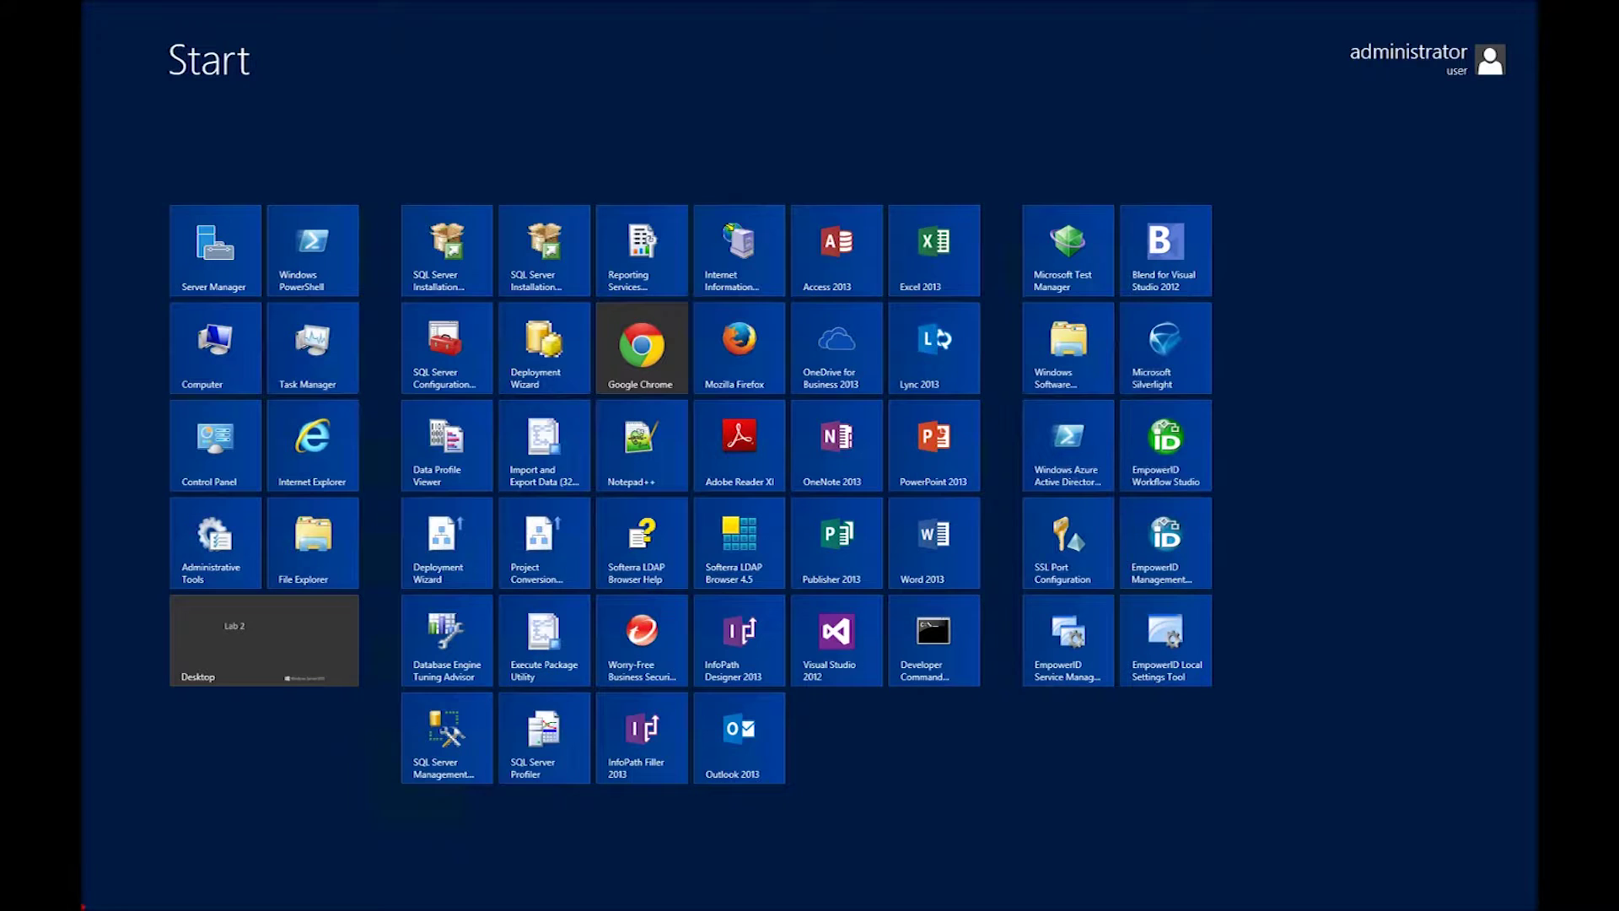
left_click(101, 885)
type("iisreset")
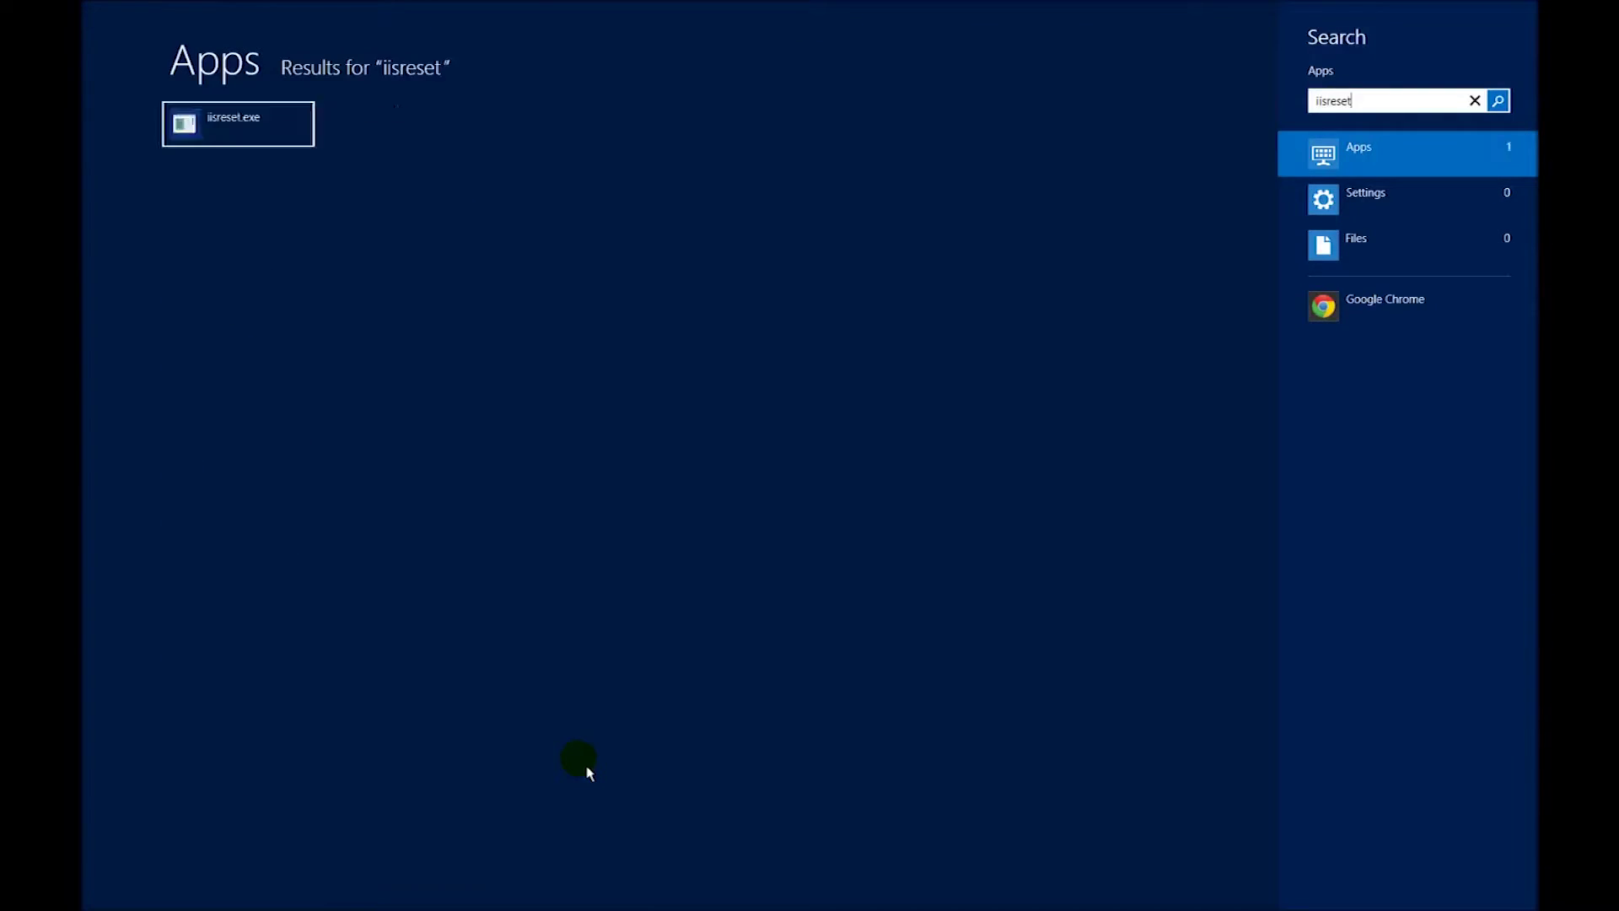
key("Return")
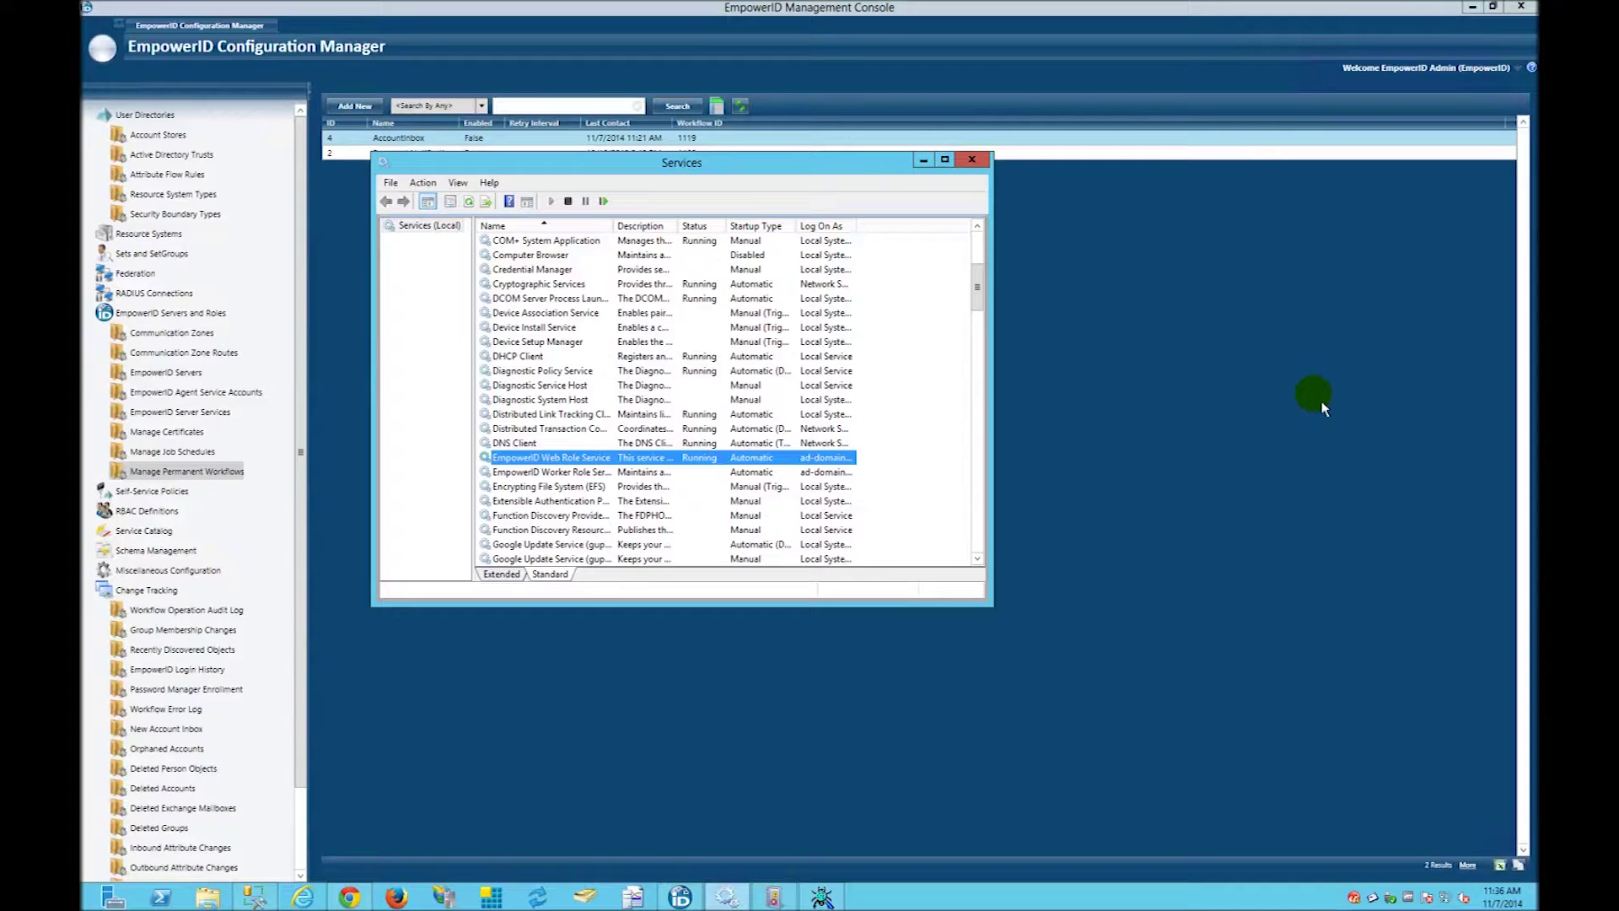
left_click(922, 159)
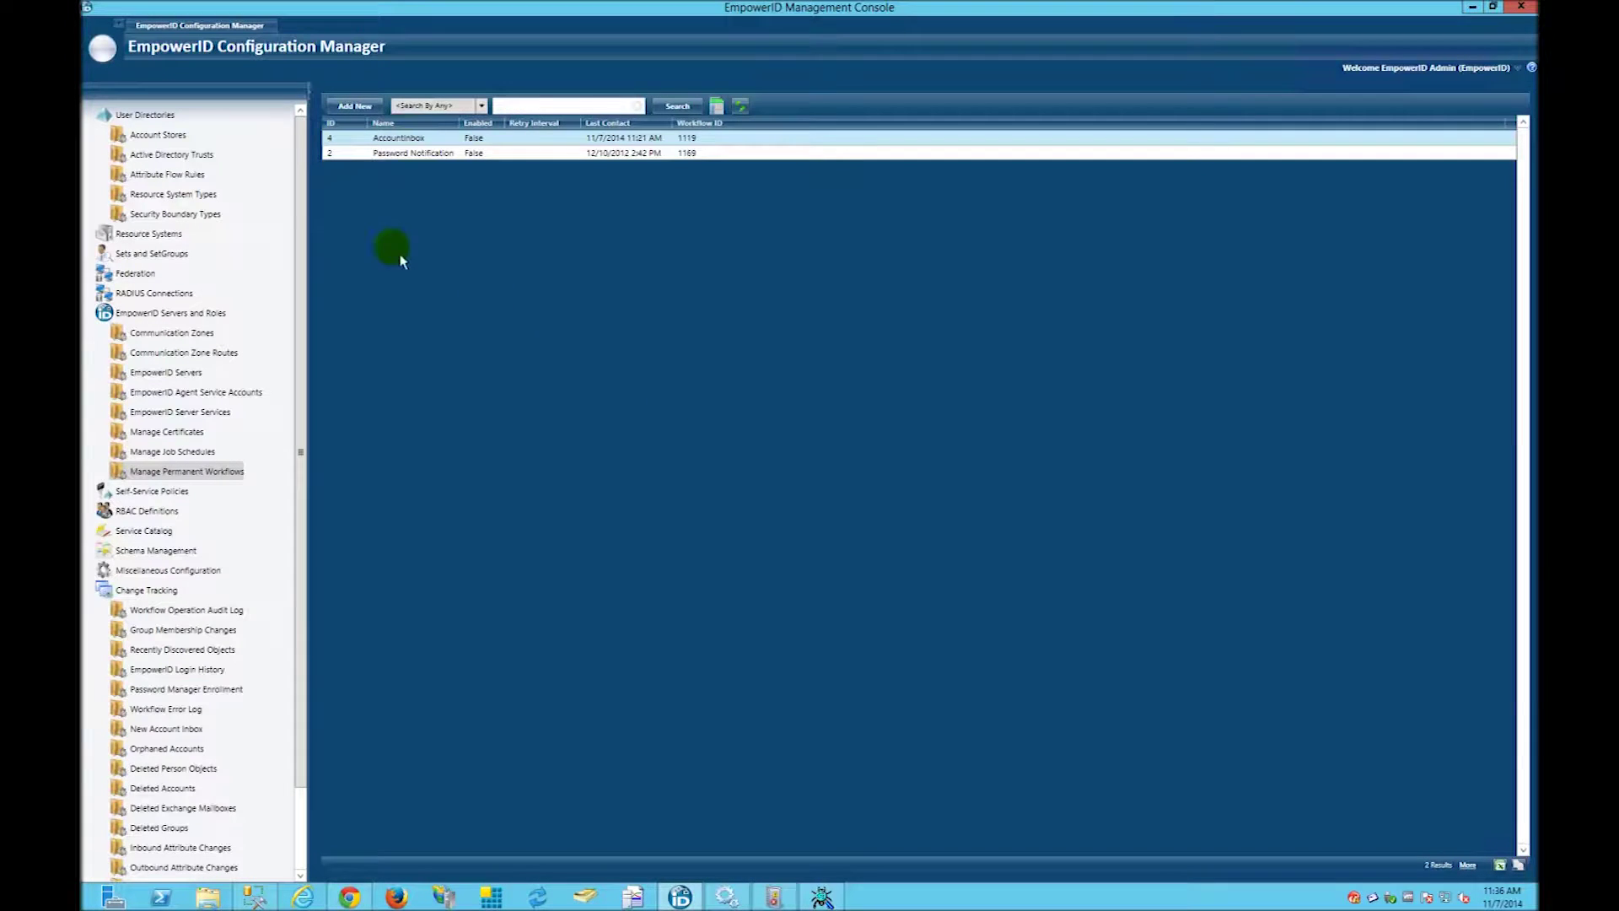
- Open the UCTest account store in Configuration Manager and start the EmpowerID Worker Role Service in Windows Services
left_click(158, 135)
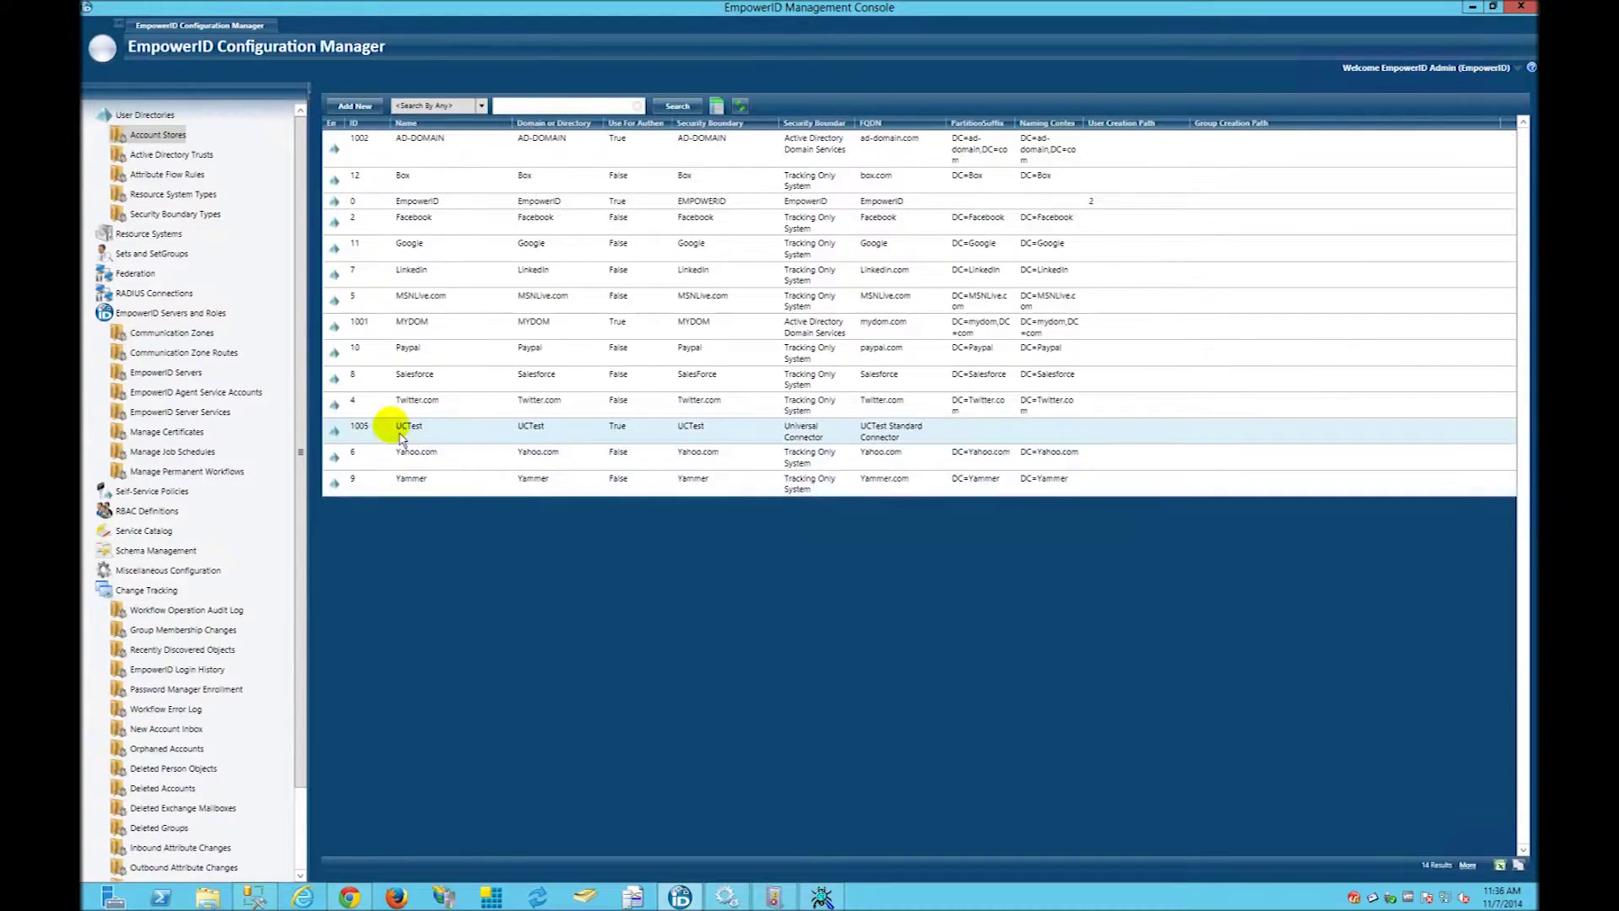
left_click(391, 427)
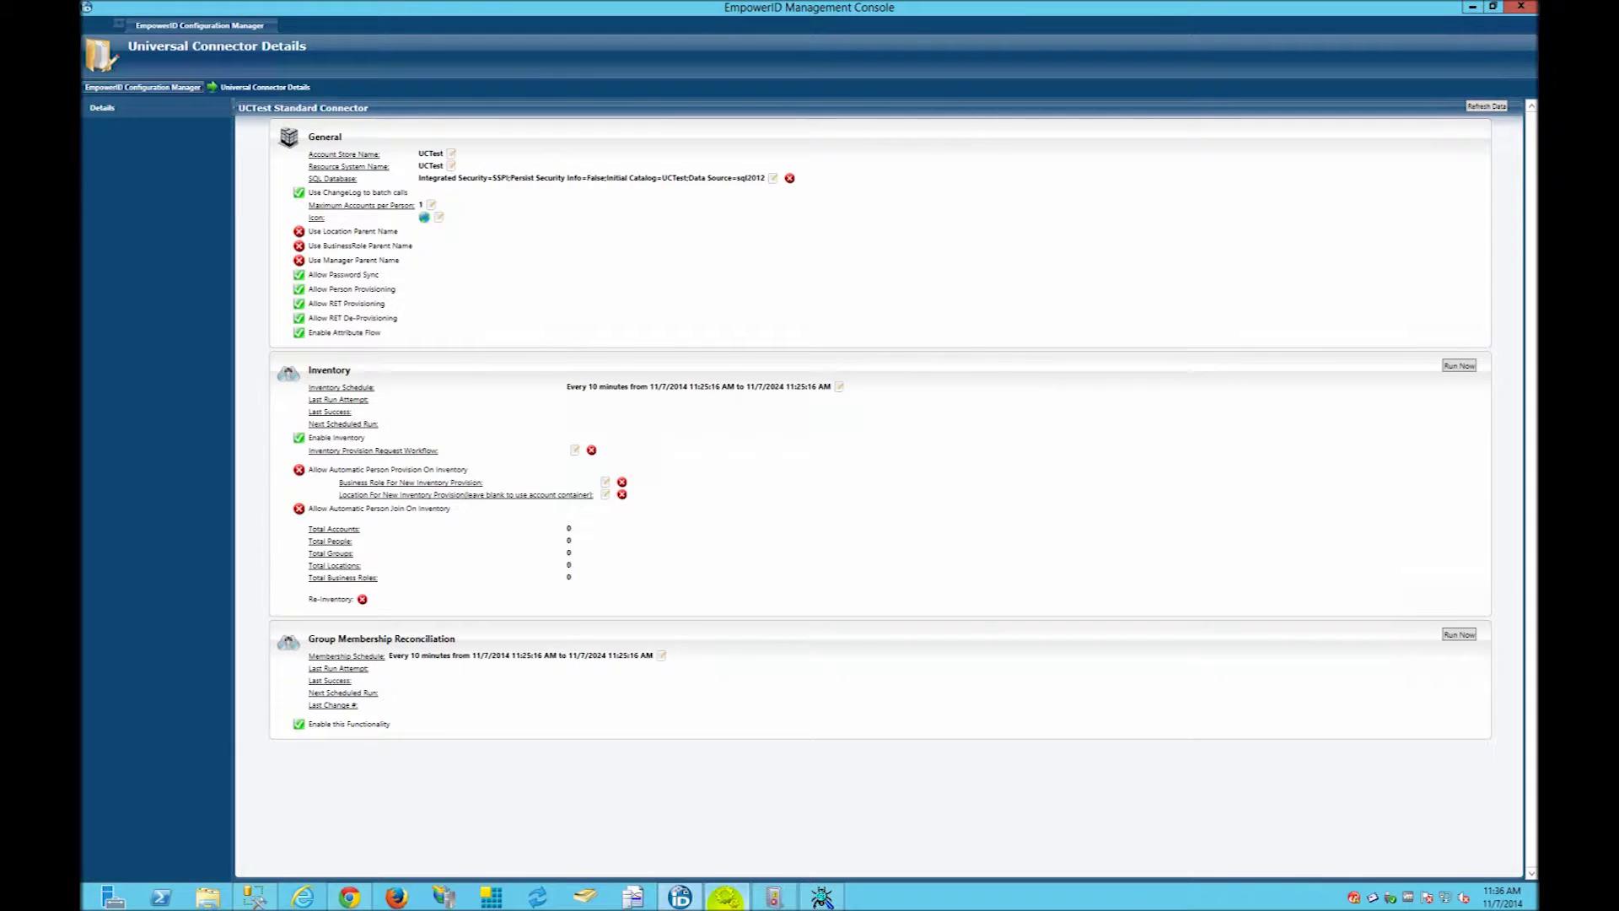
left_click(727, 897)
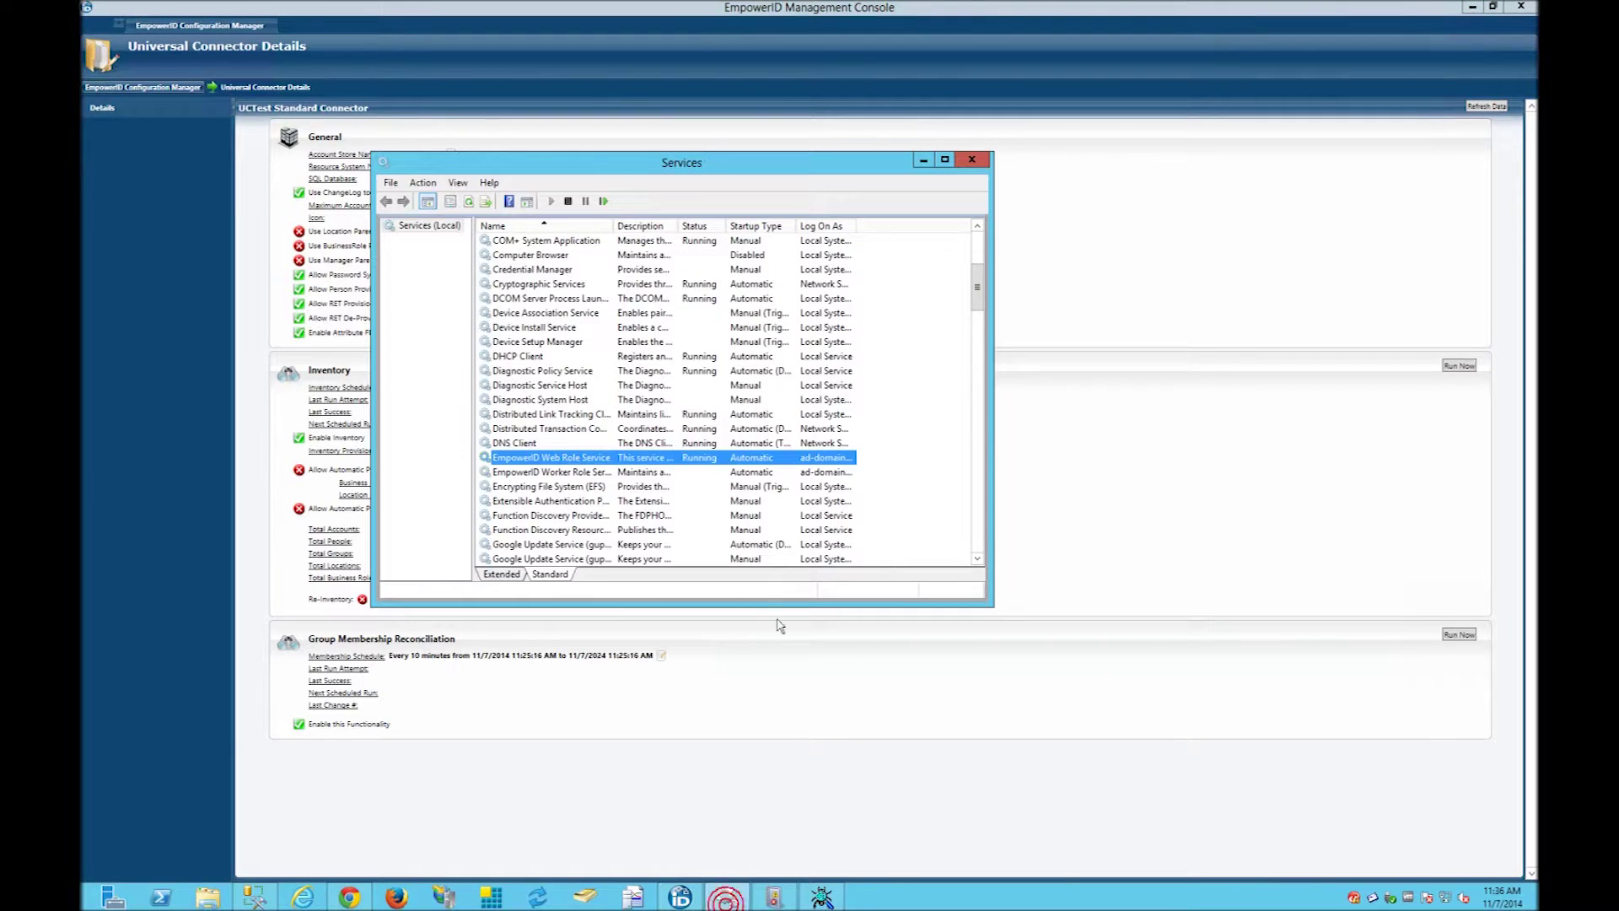
right_click(558, 473)
left_click(601, 485)
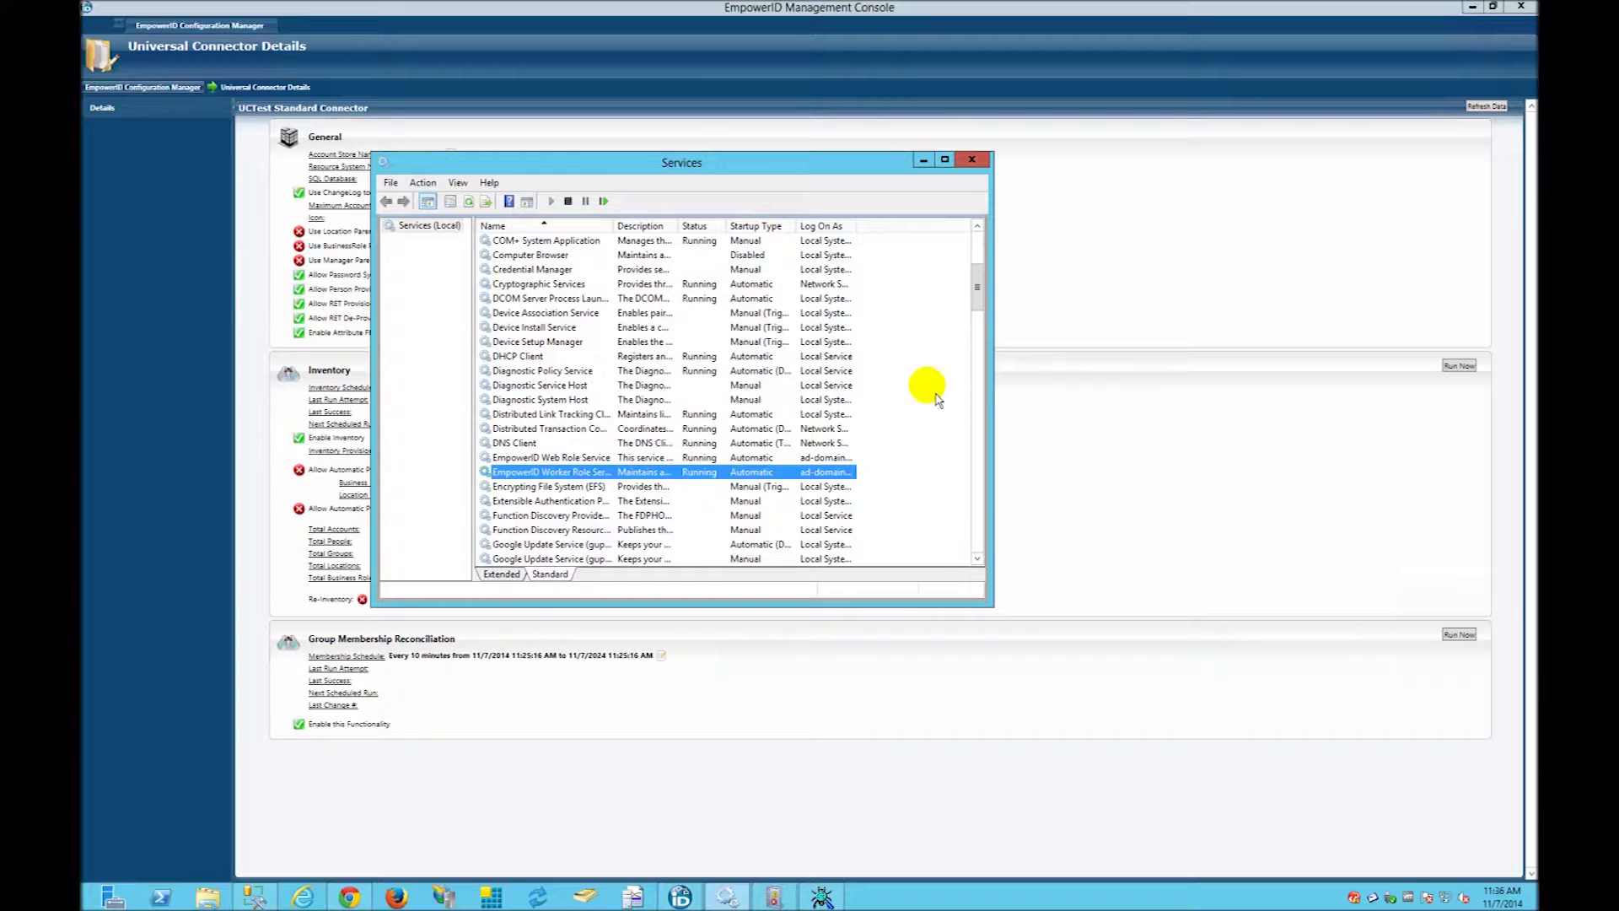
left_click(973, 163)
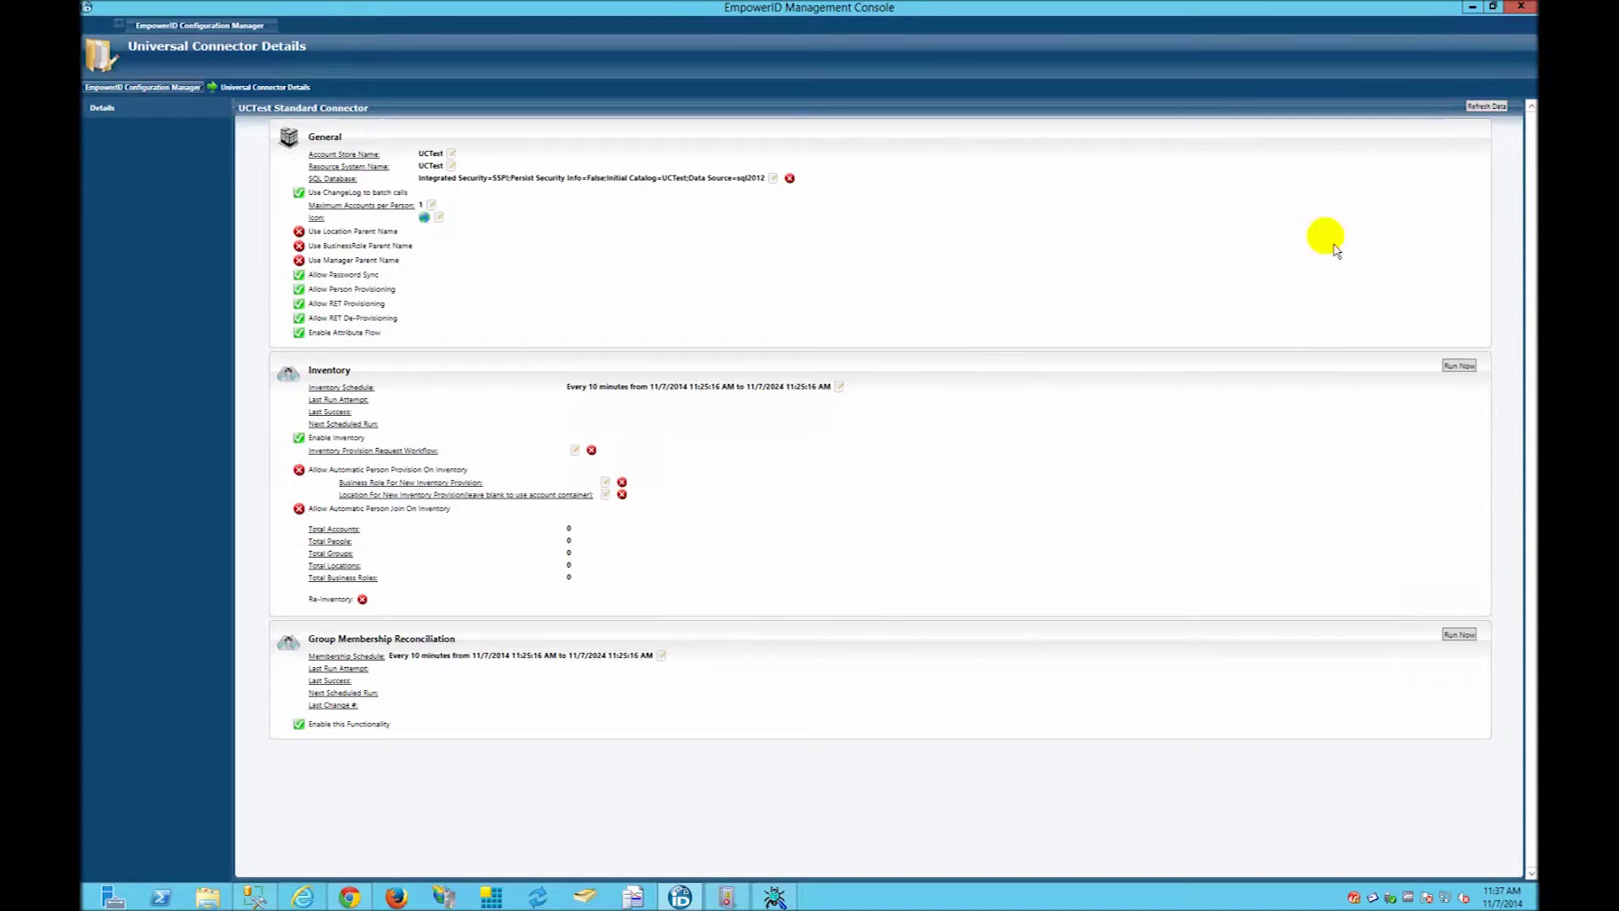
- Refresh the UCTest connector details and load the Recently Discovered Objects under Change Tracking
left_click(1488, 109)
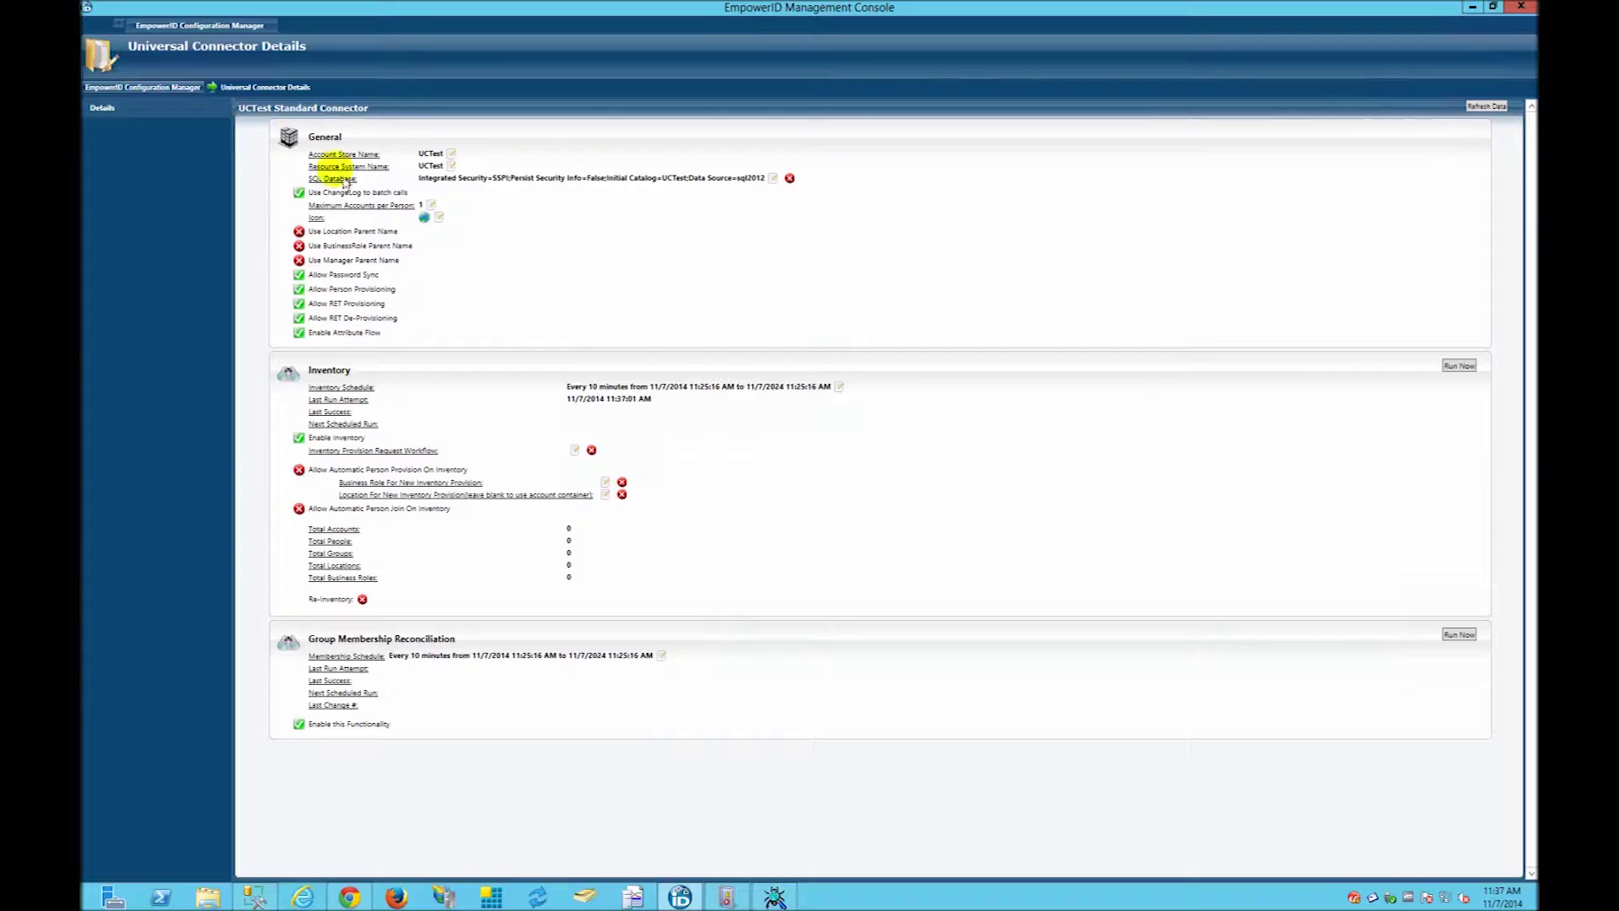
left_click(140, 91)
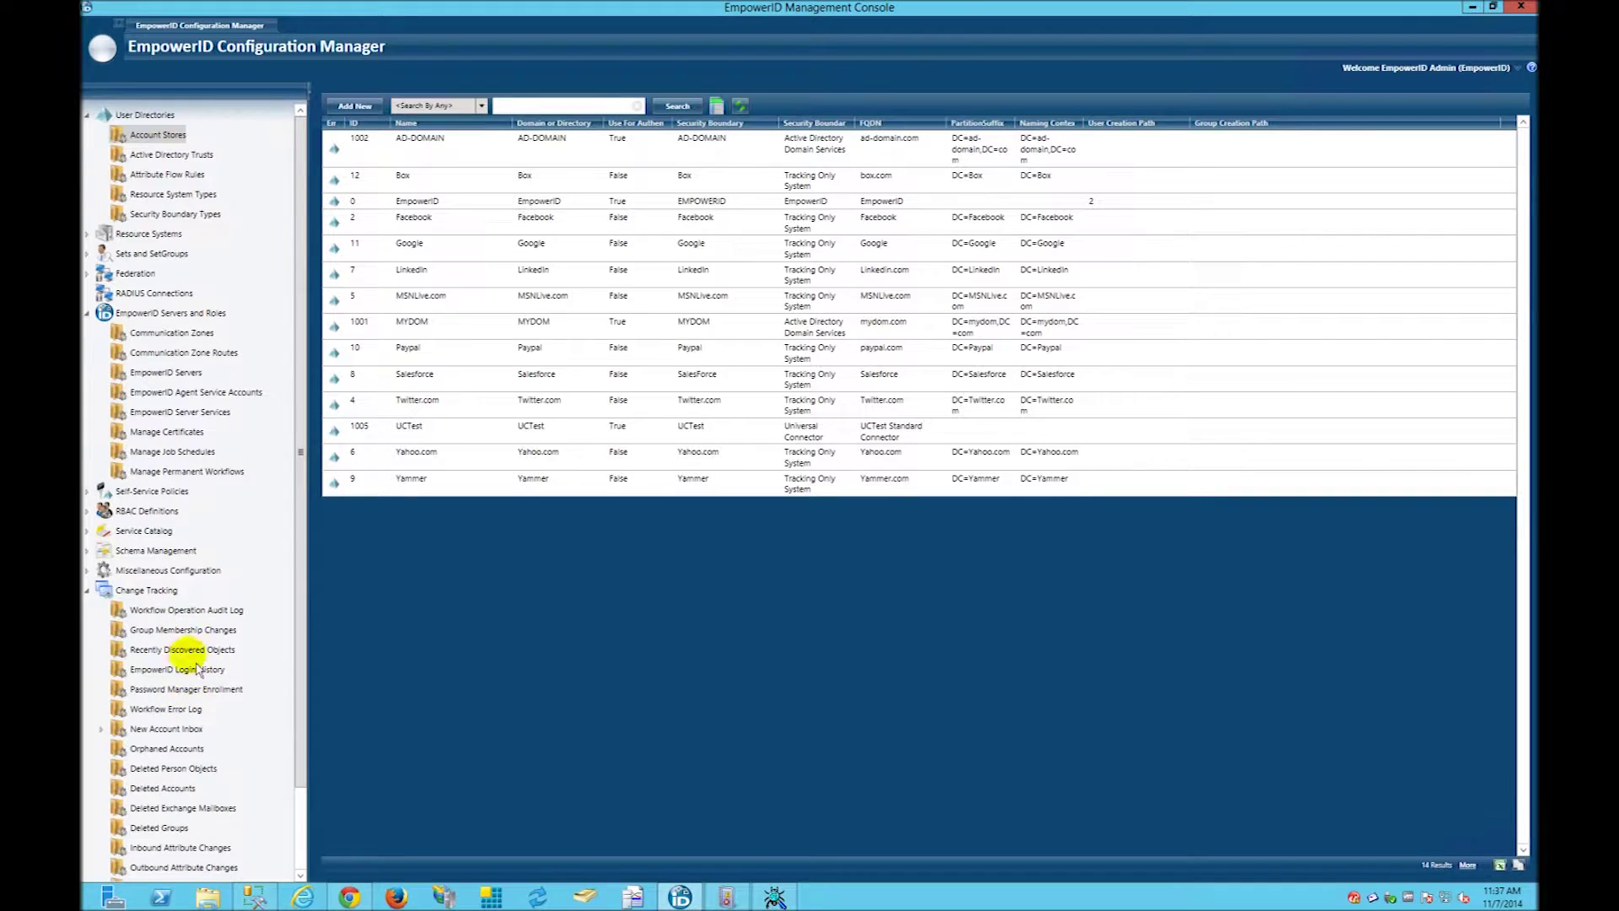
left_click(177, 650)
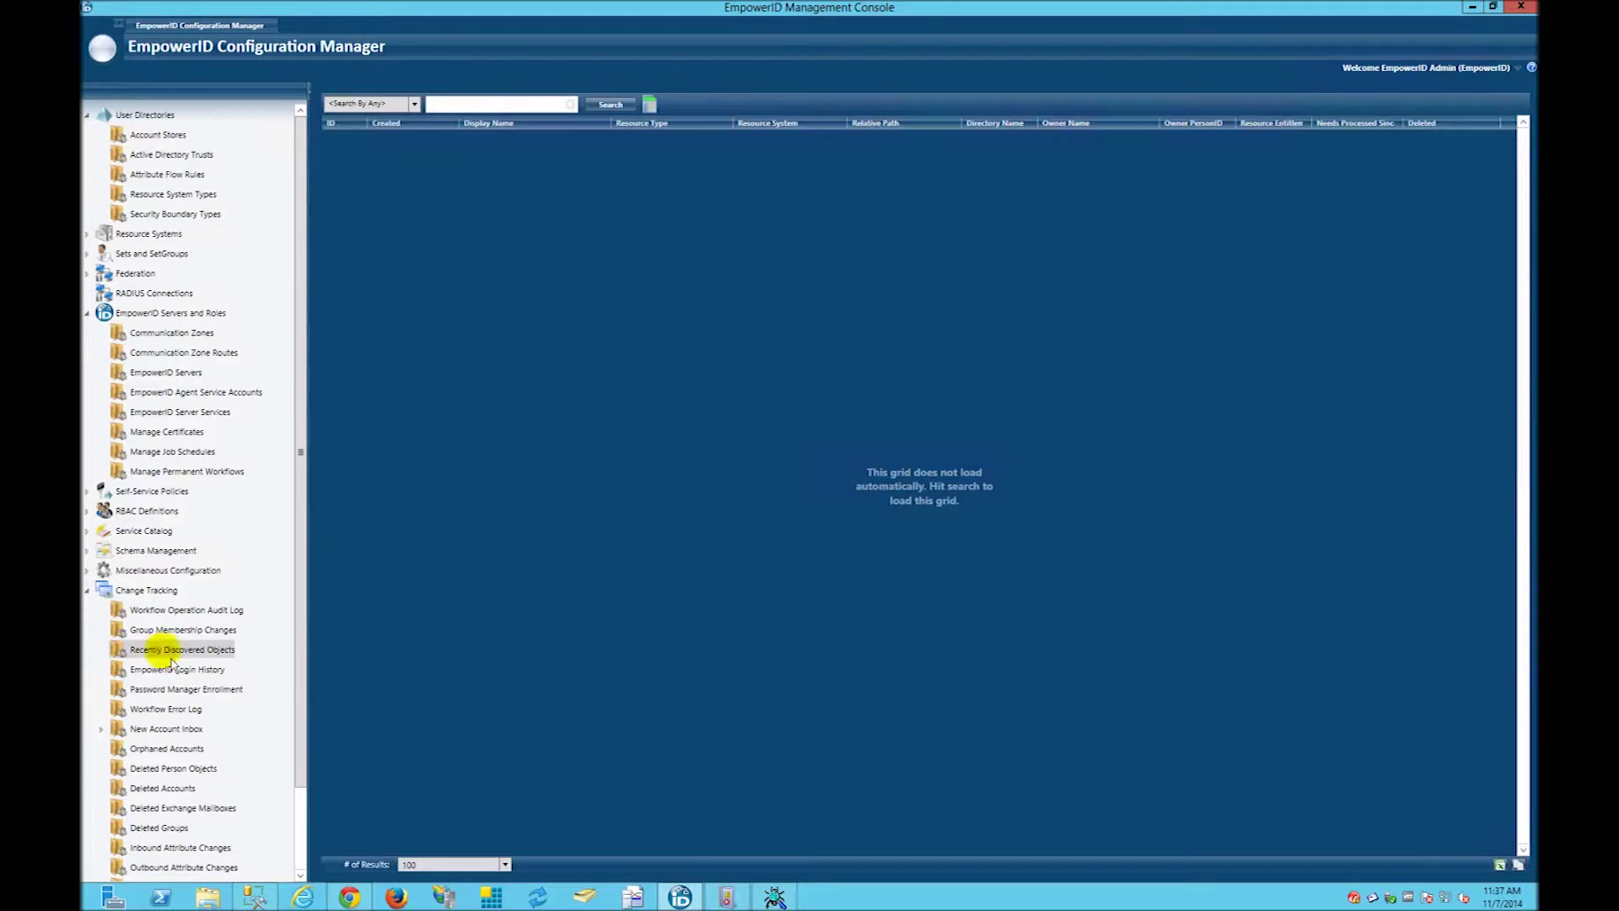
left_click(610, 105)
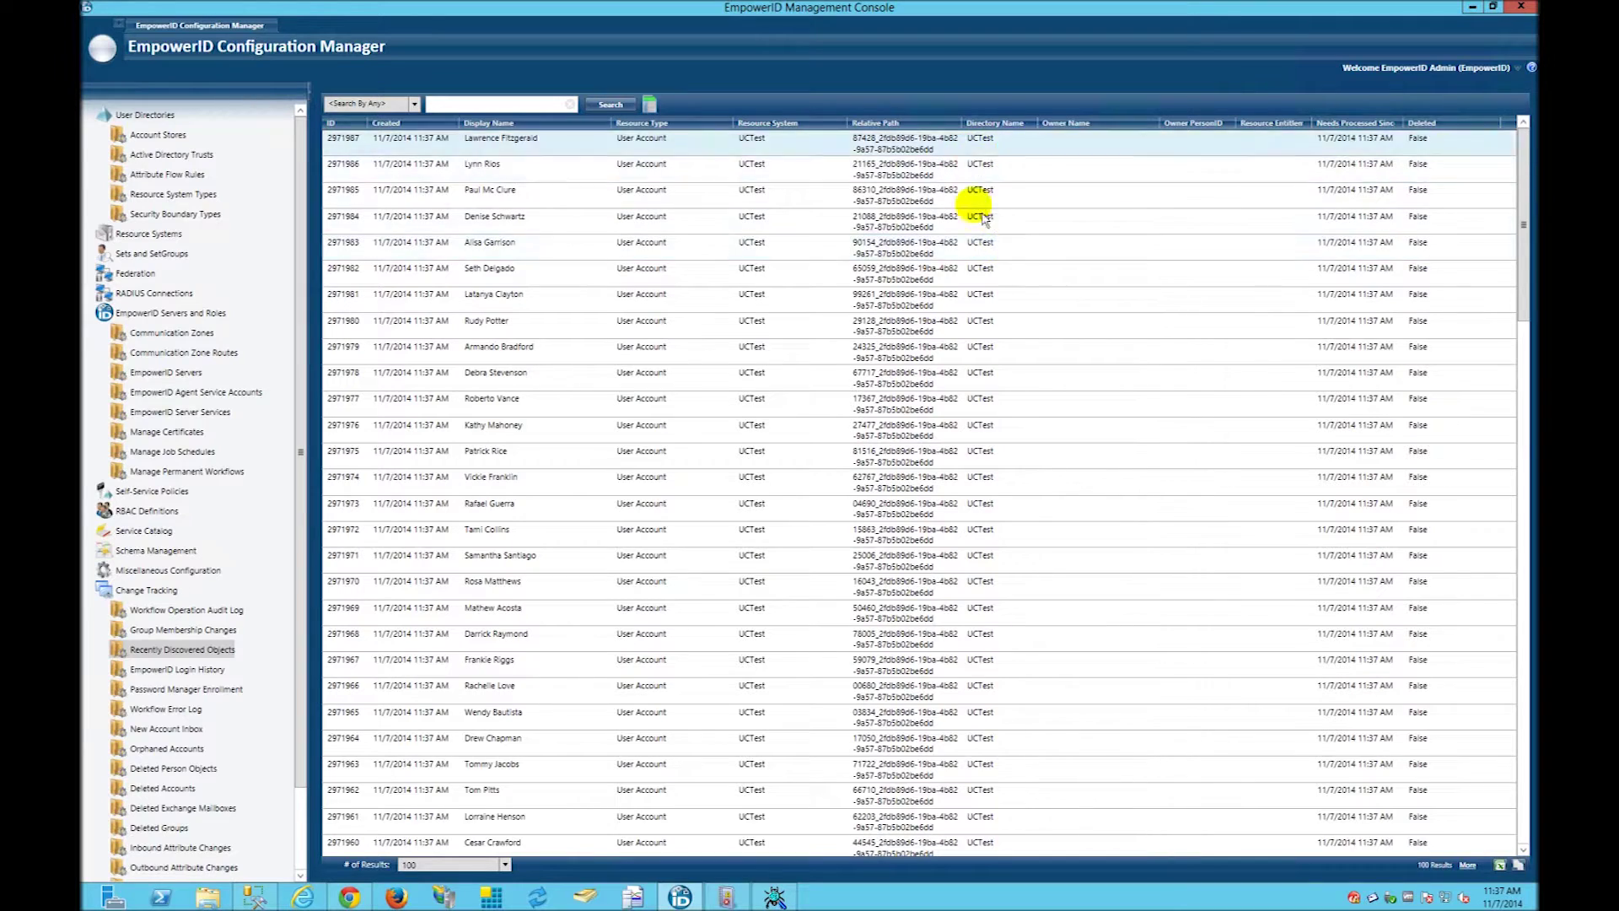
- Set the number of results for Recently Discovered Objects to 5,000 and search again
mouse_move(1532, 837)
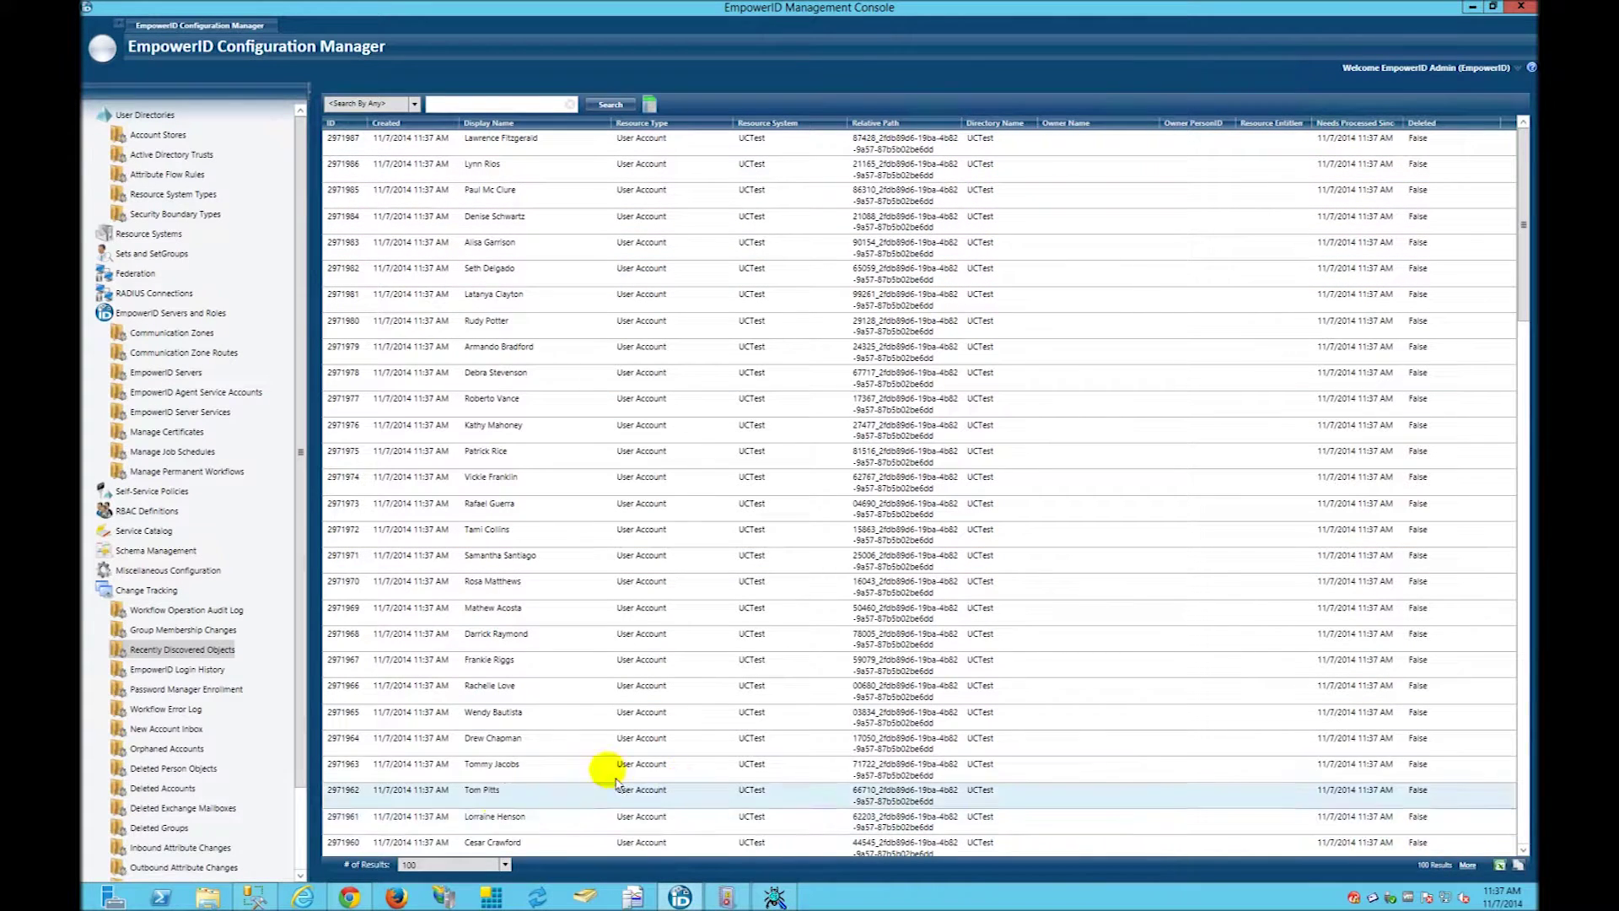
left_click(461, 864)
left_click(413, 835)
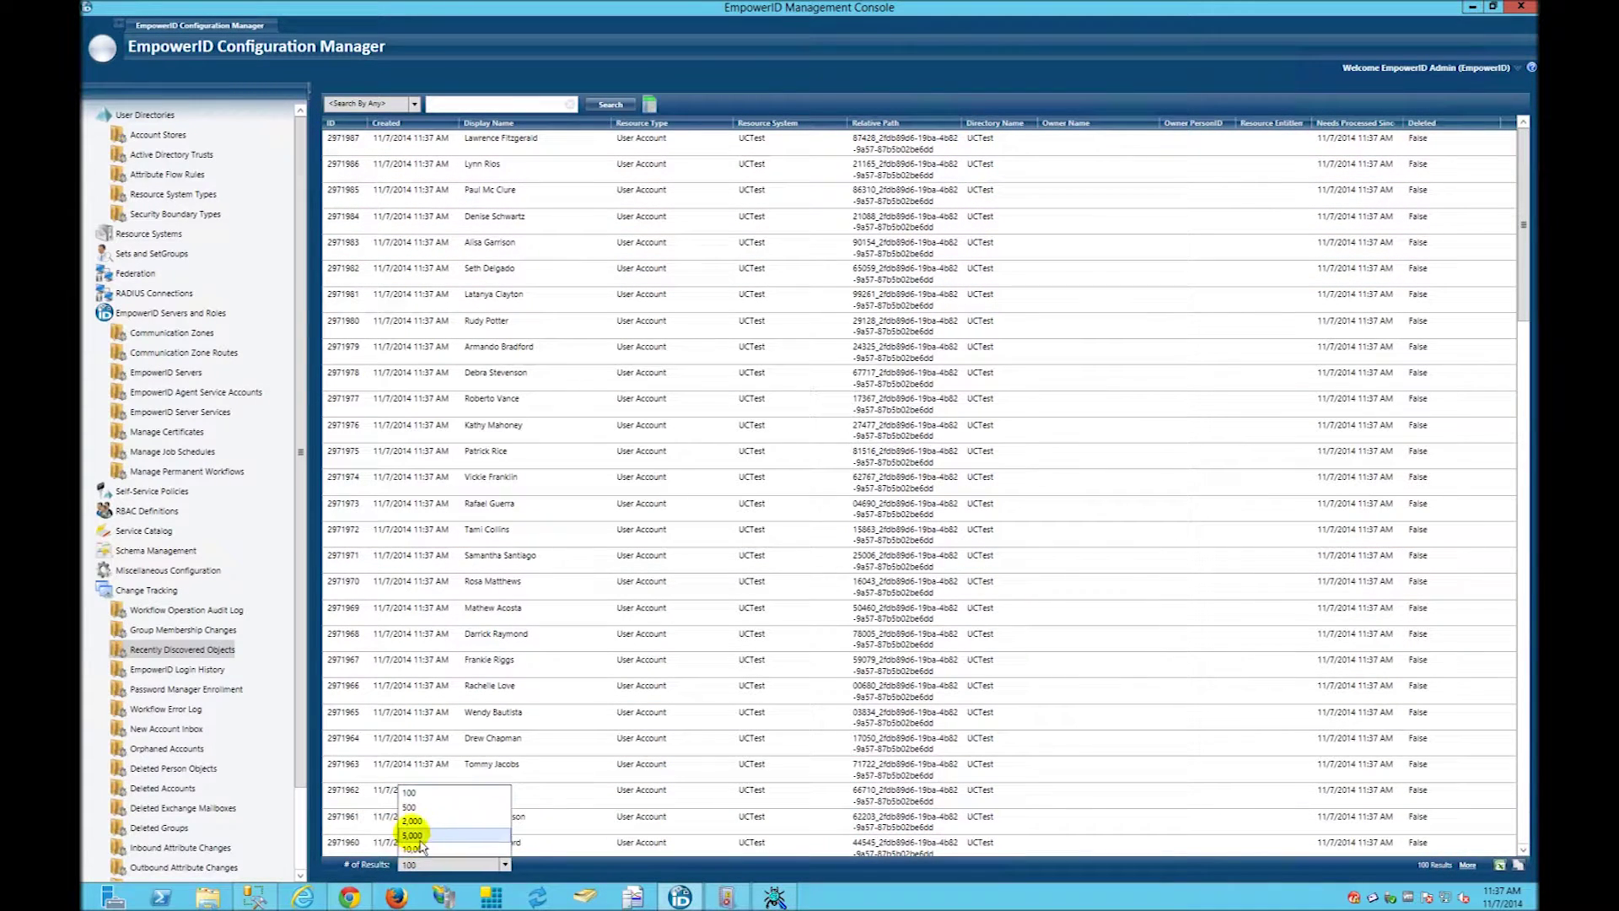
left_click(609, 105)
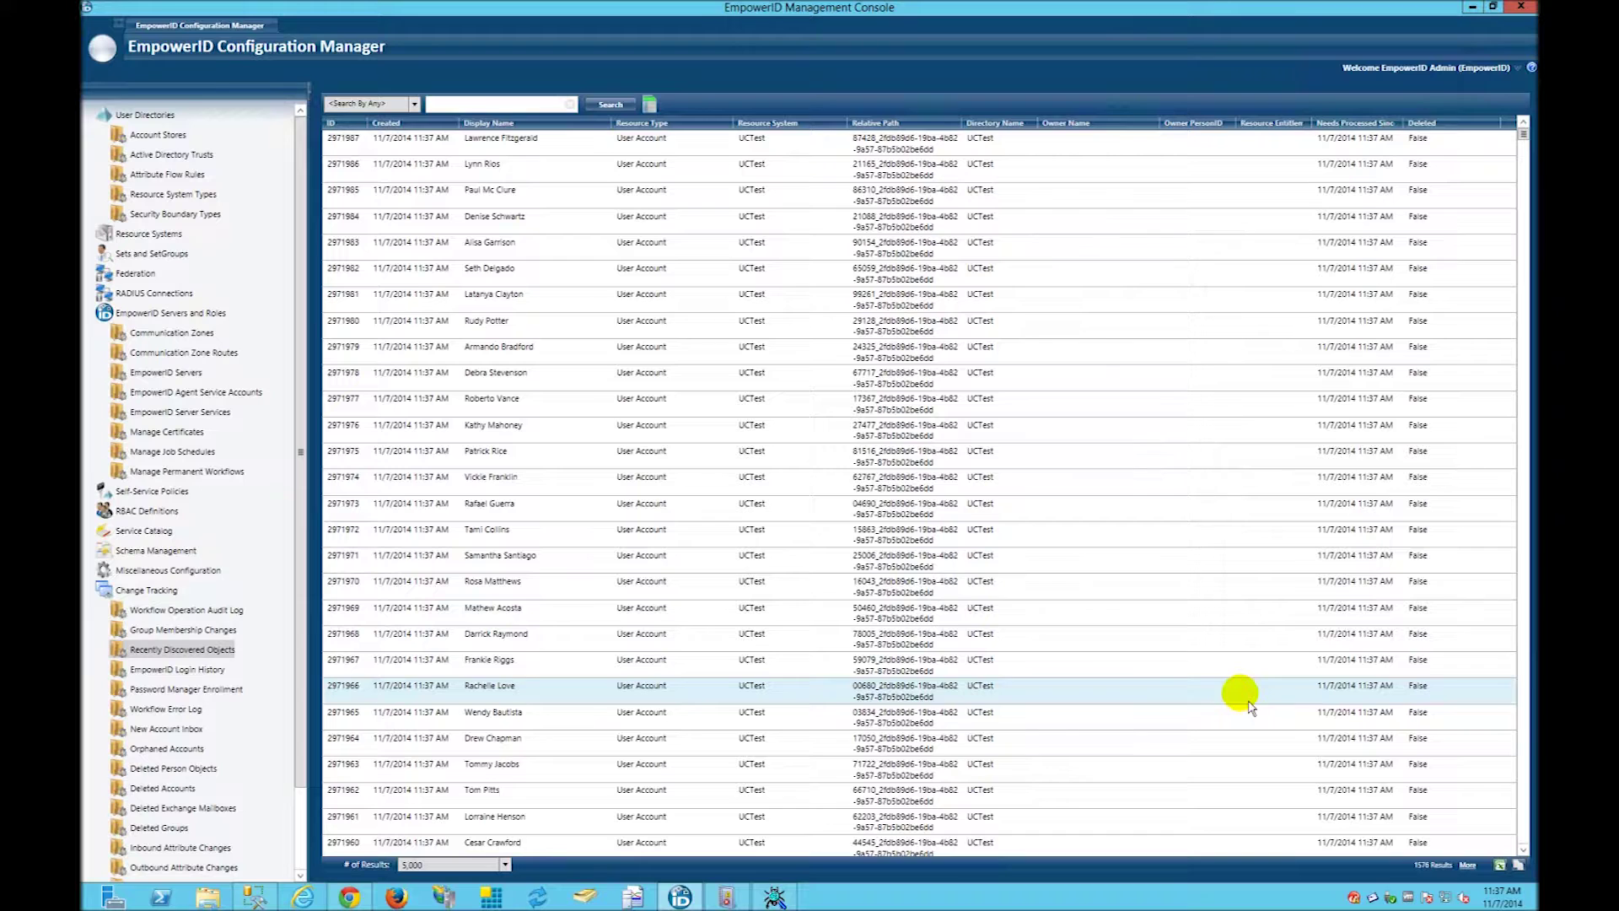
- Examine the discovered objects to see where the newly inventoried UCTest user accounts begin and which older entries precede them
scroll(1530, 841, "down", 20)
scroll(1531, 841, "down", 20)
scroll(1531, 842, "down", 20)
scroll(1531, 843, "down", 20)
scroll(1530, 843, "down", 20)
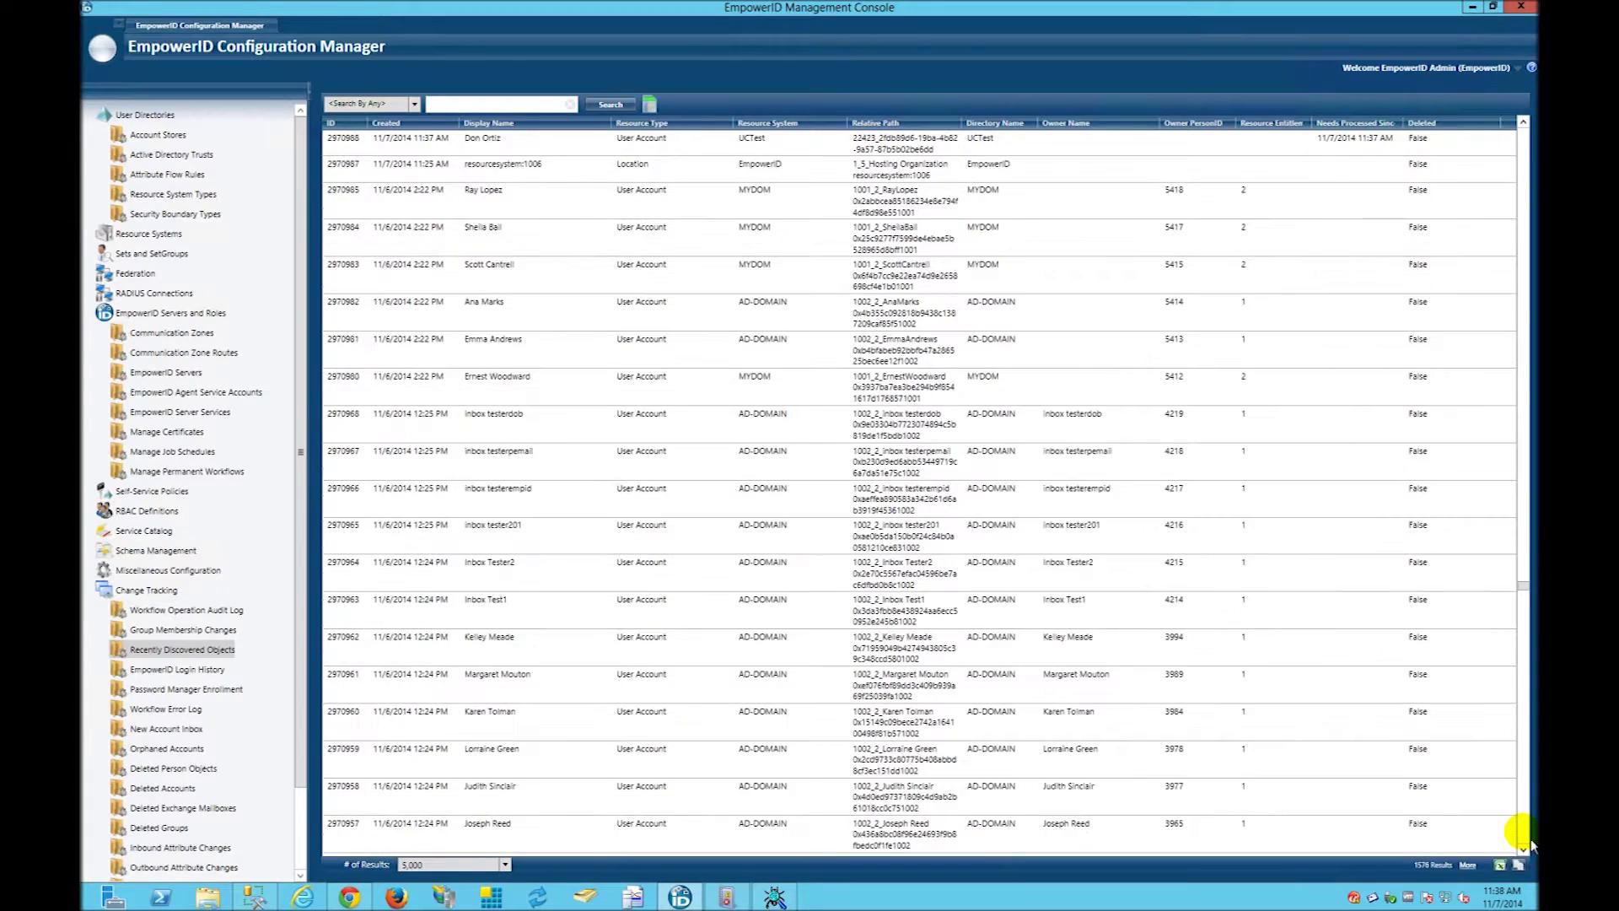
scroll(1531, 844, "down", 8)
scroll(1084, 472, "up", 7)
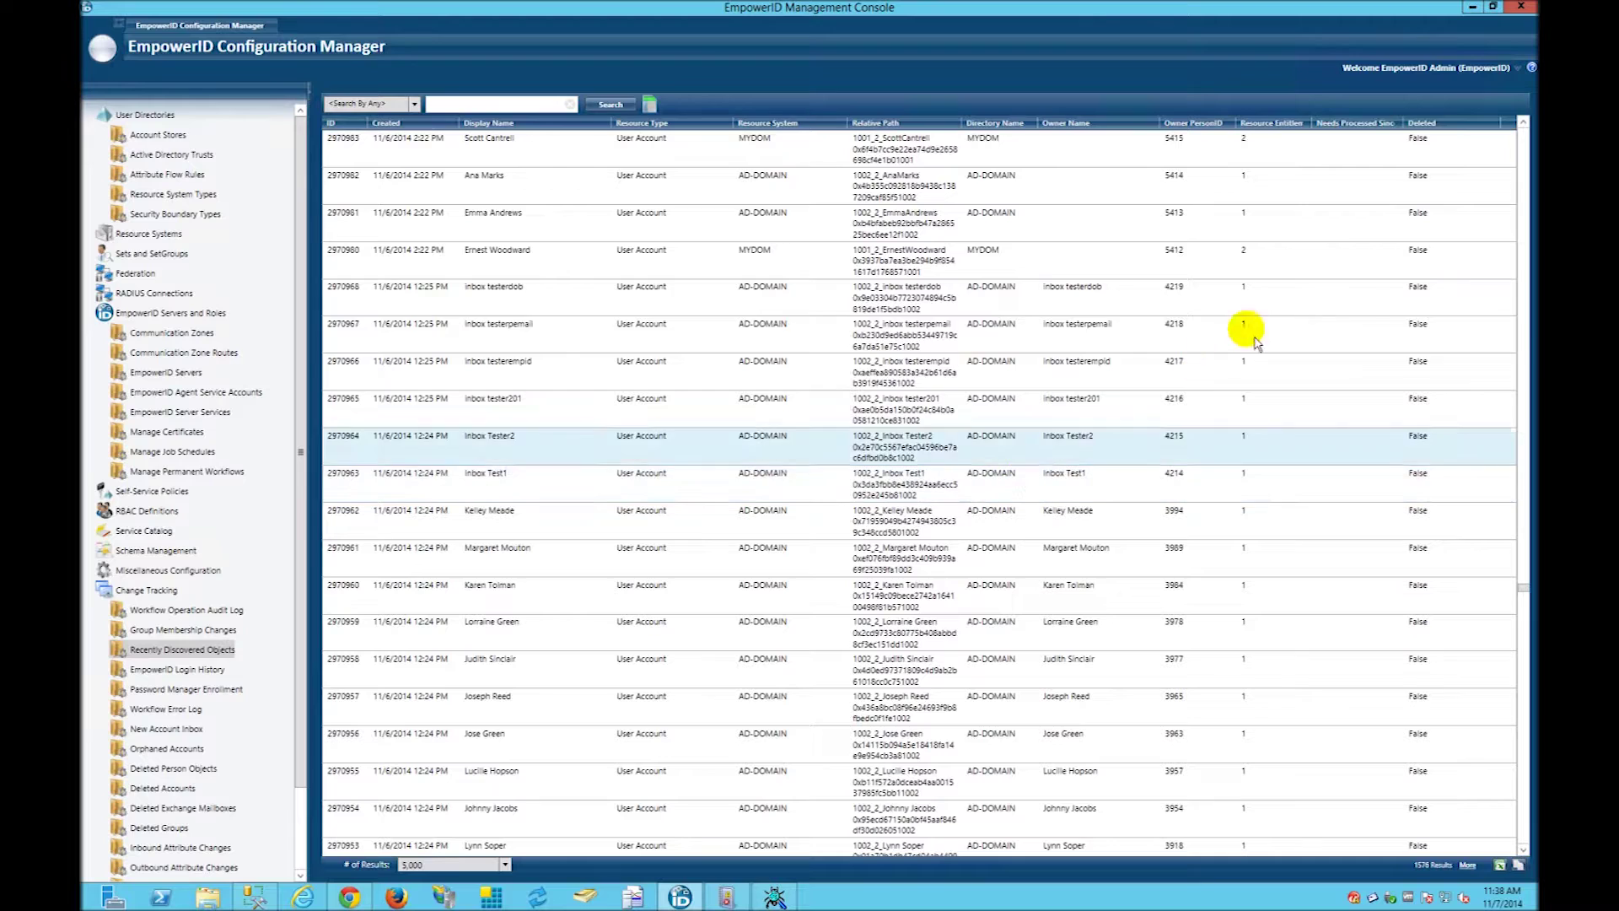
scroll(1028, 377, "up", 4)
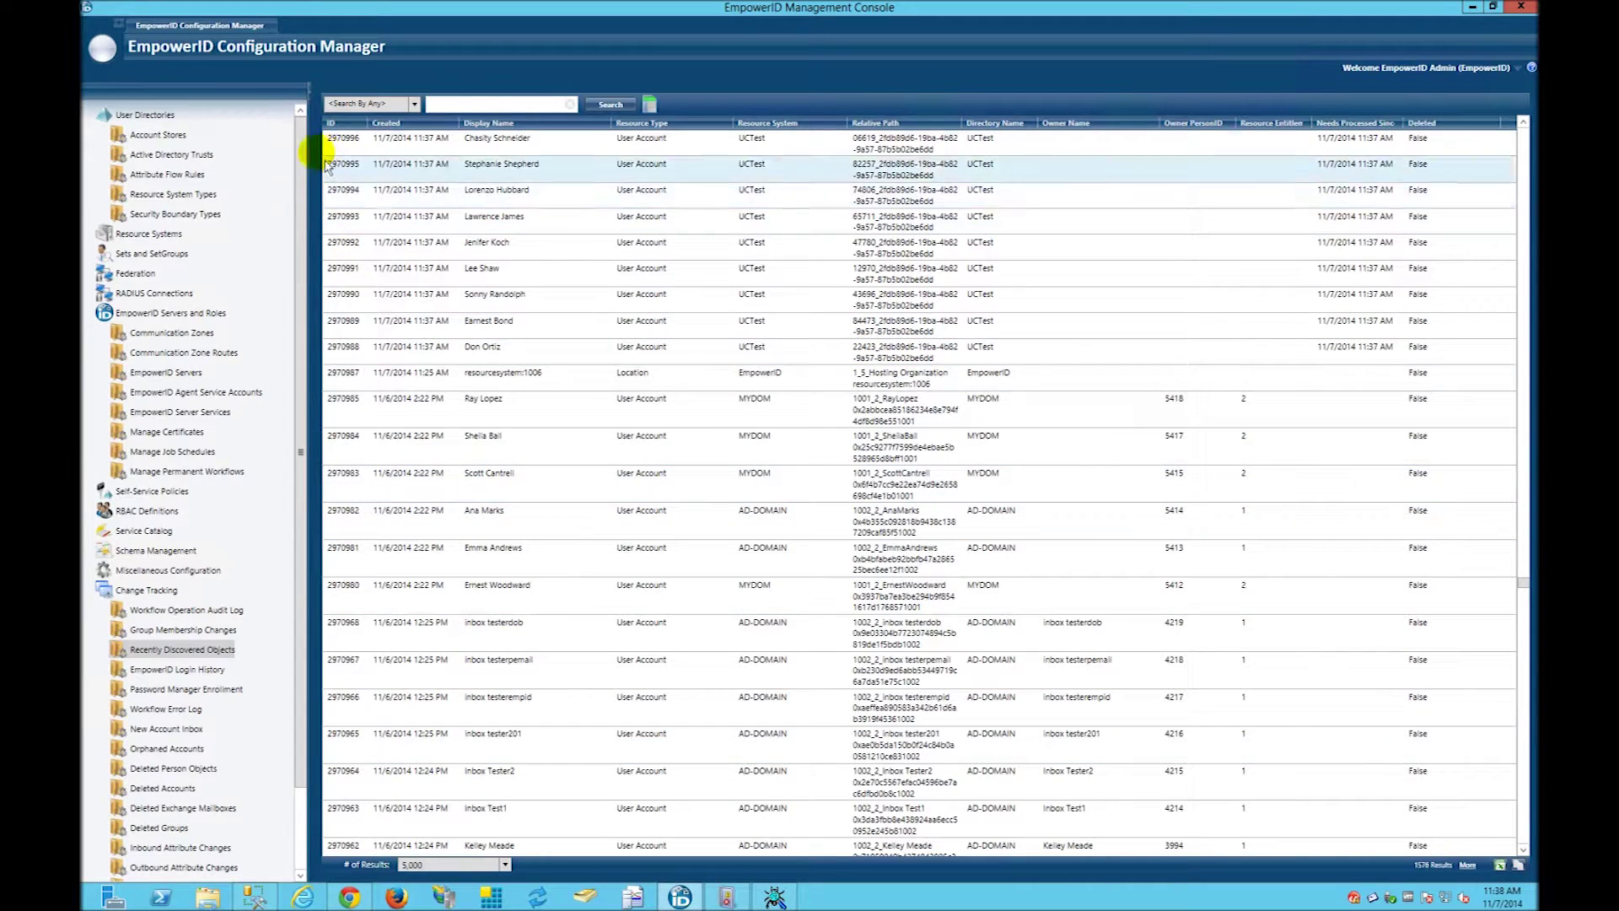
- Open the UCTest account store's connector details and refresh the data to check the inventory status
left_click(148, 136)
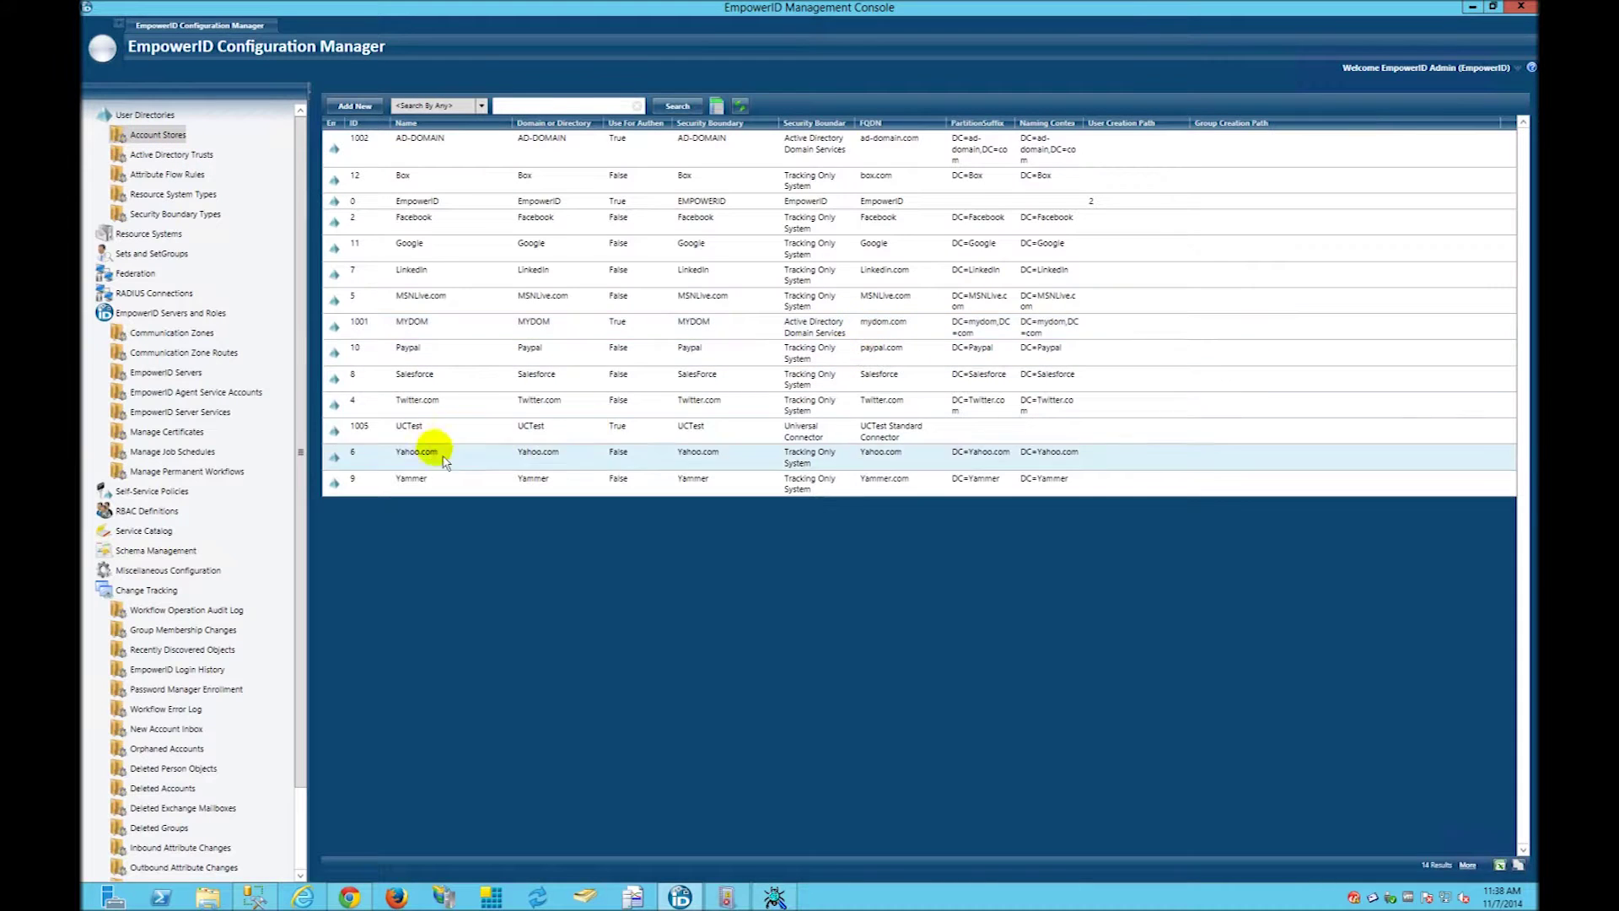
double_click(410, 428)
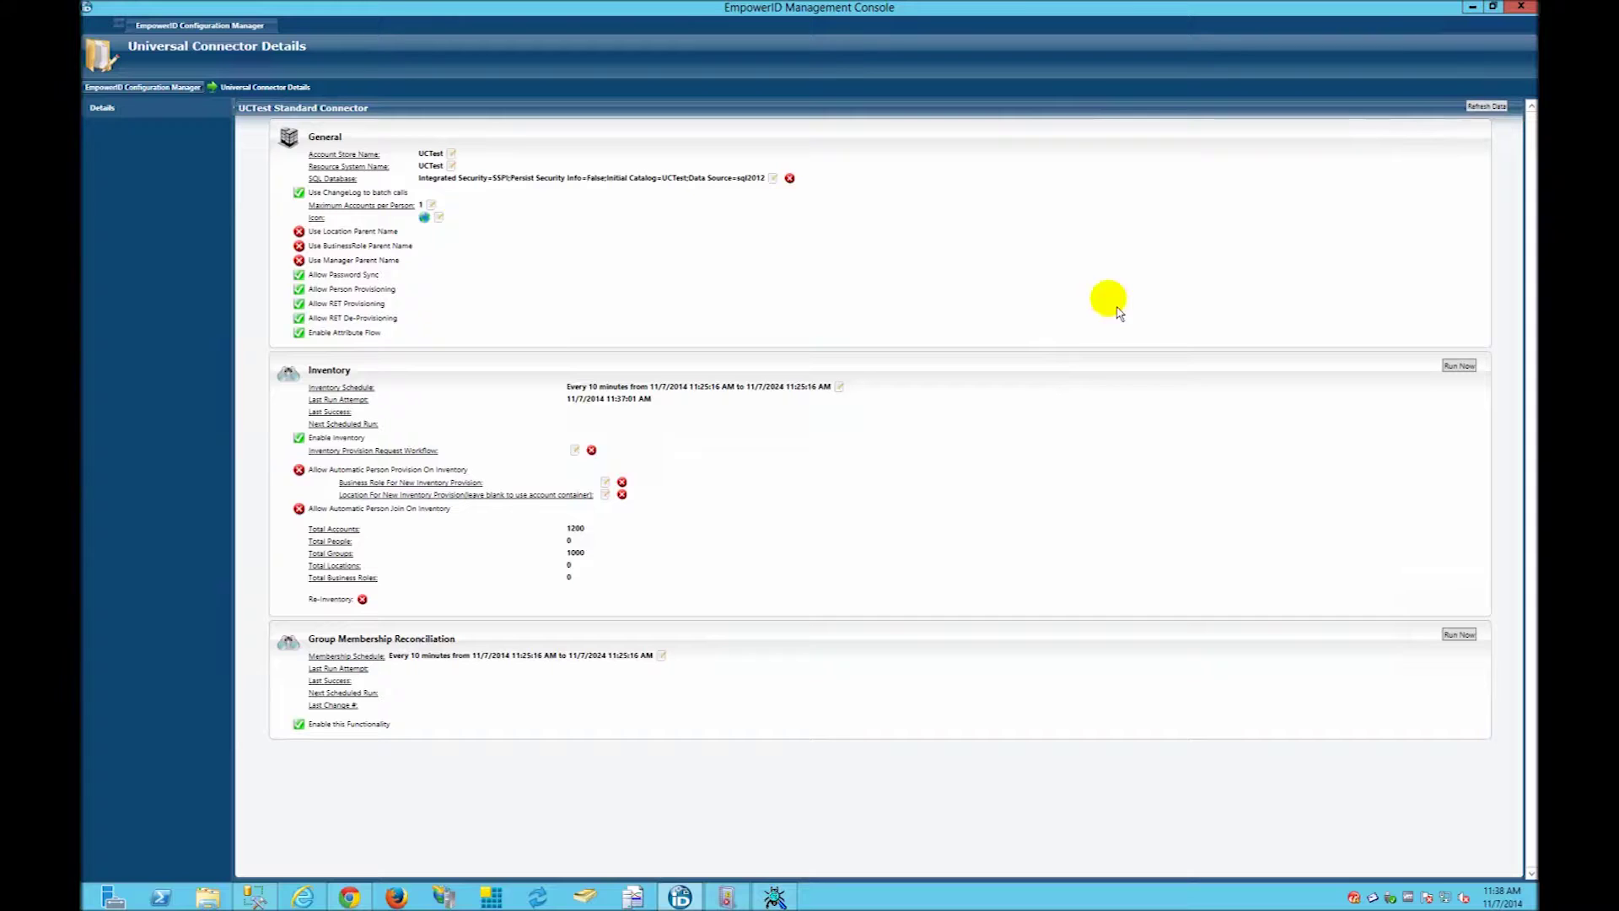
left_click(1486, 107)
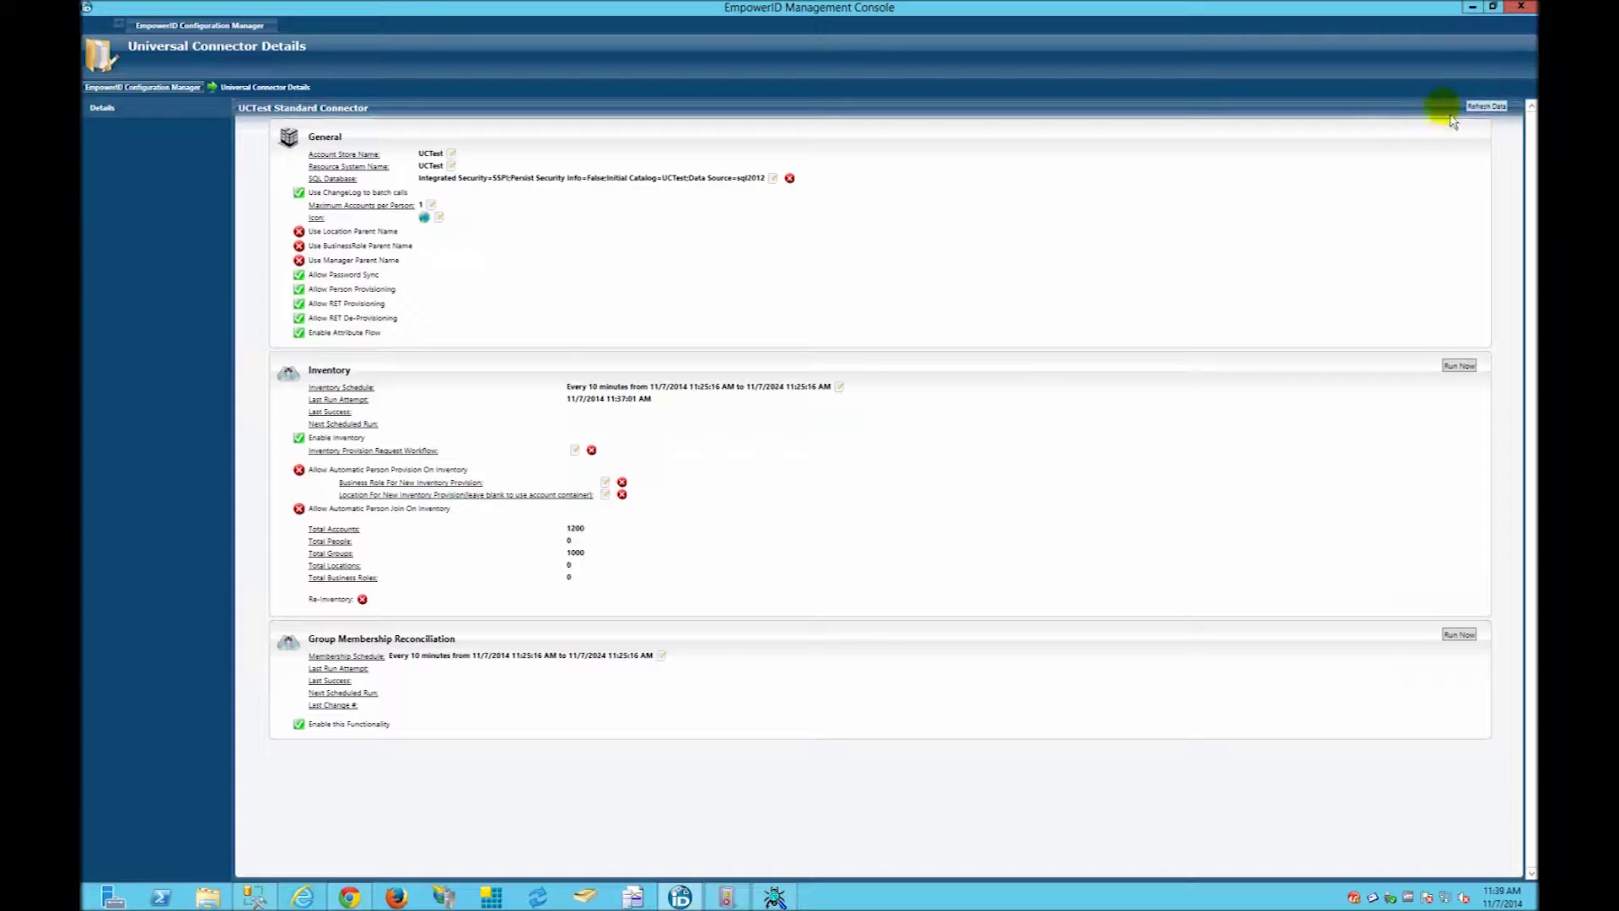
- Open the Role and Location Mapper and collapse the AD-DOMAIN and MYDOM external locations to inspect the UCTest regions
left_click(119, 25)
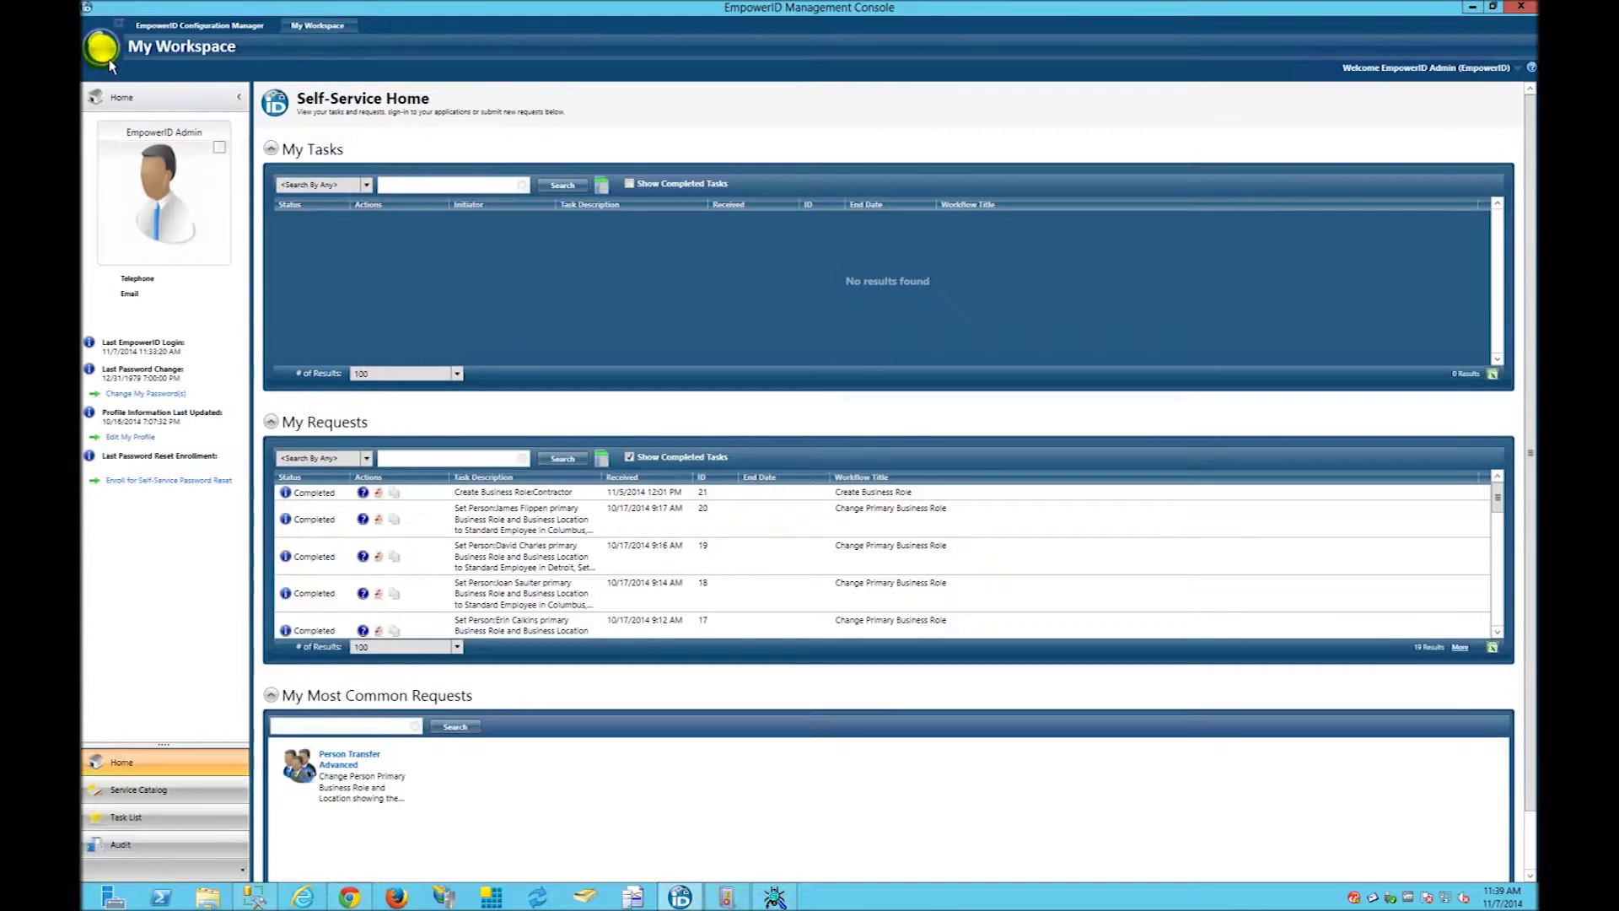
left_click(108, 63)
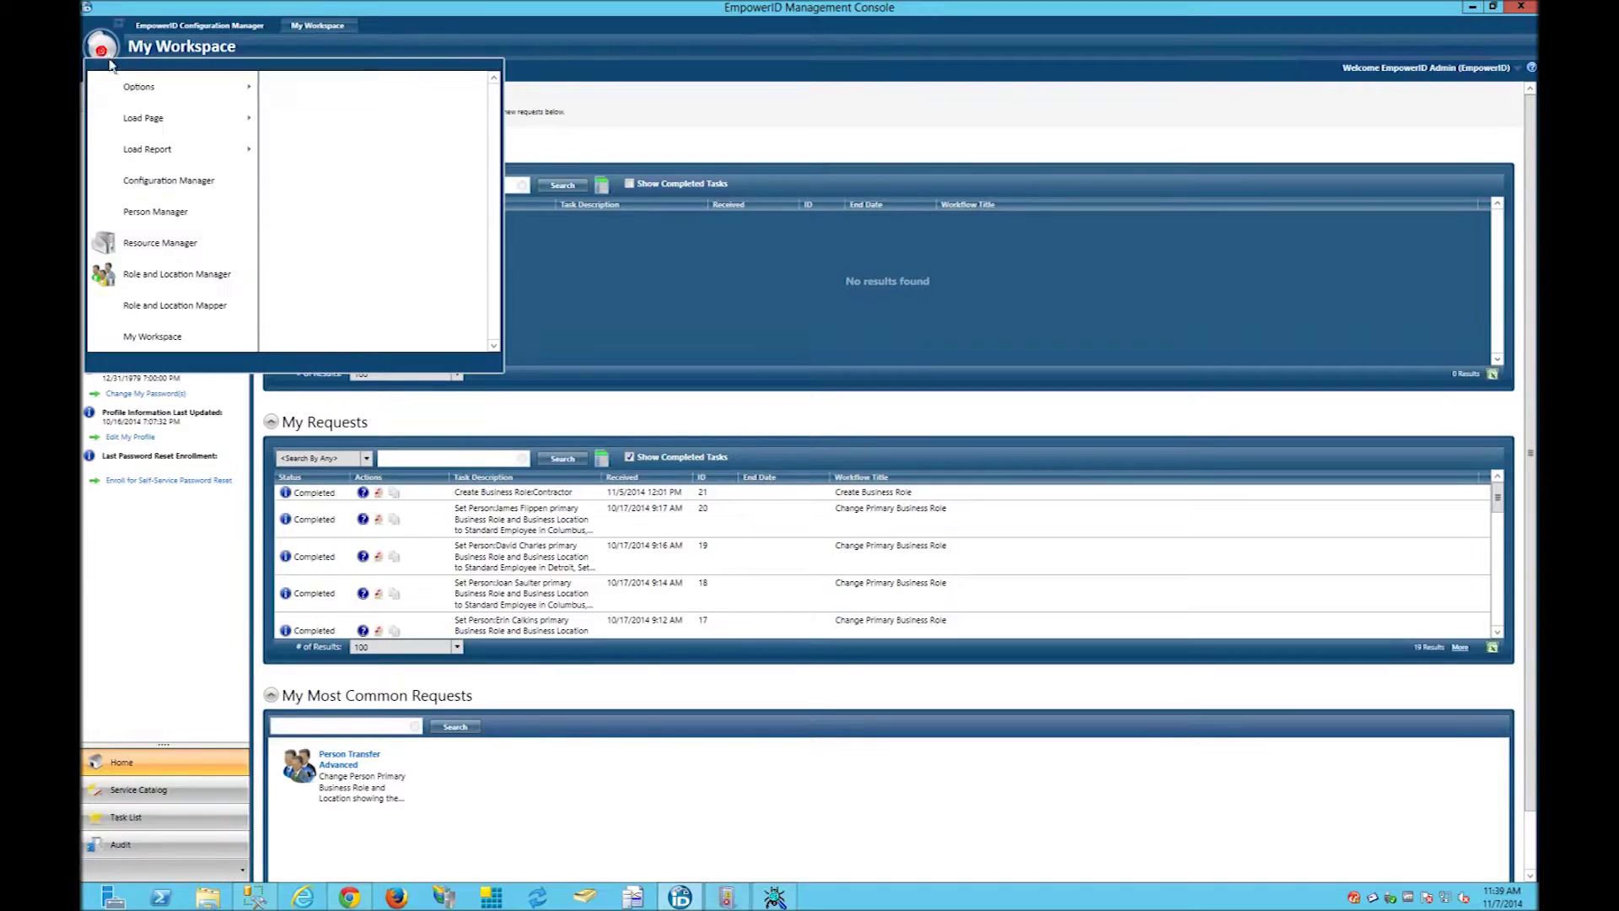
left_click(166, 302)
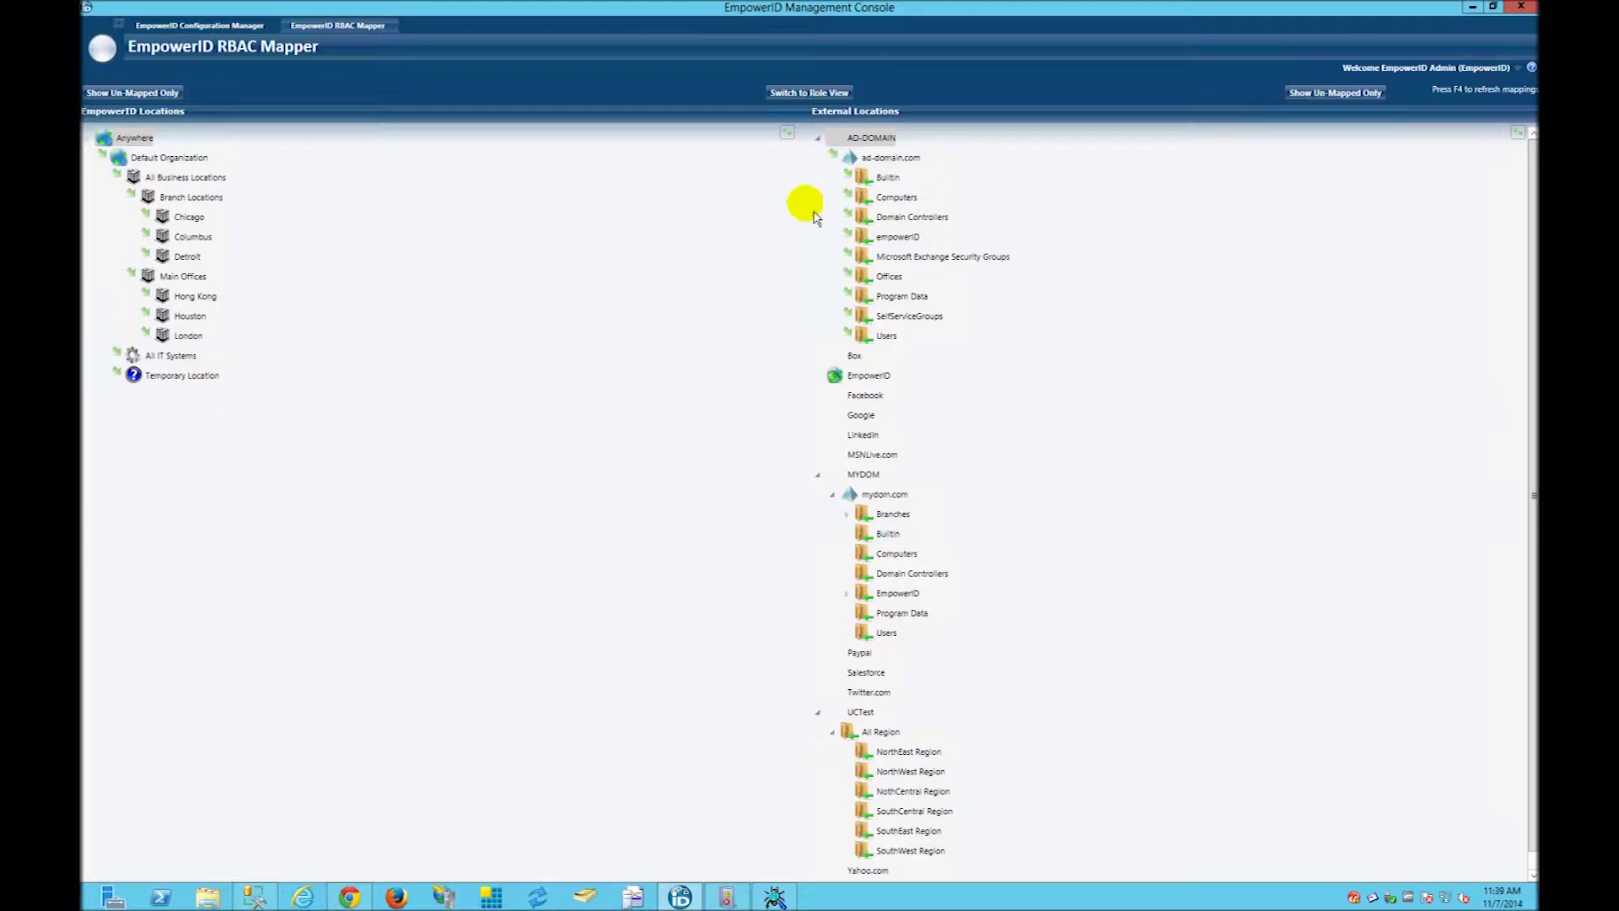
left_click(818, 139)
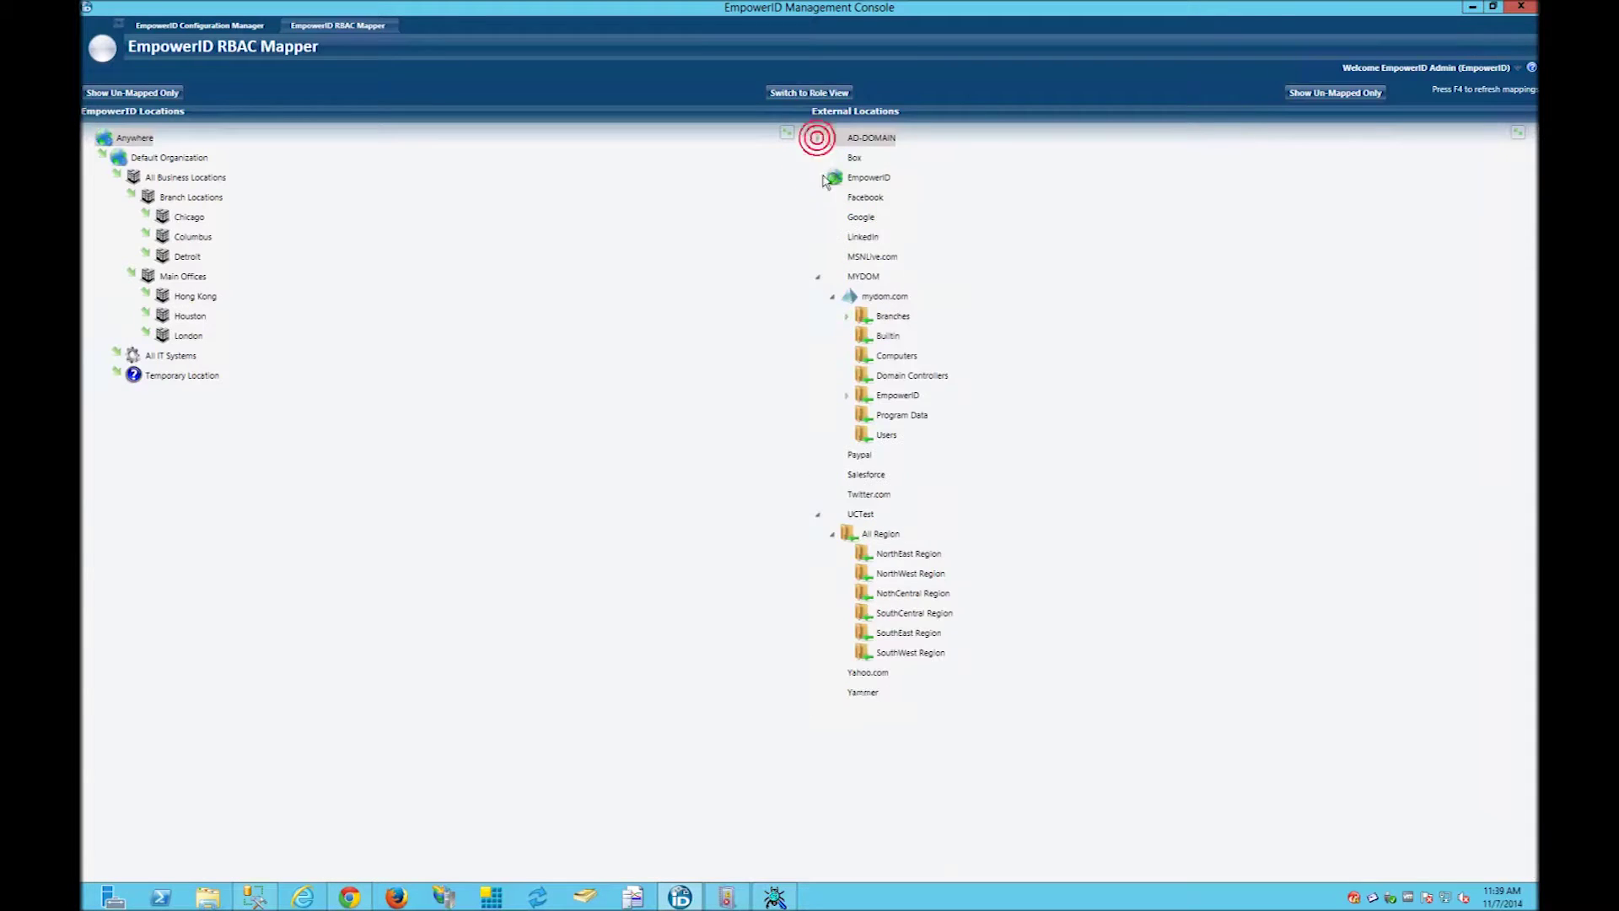
left_click(818, 277)
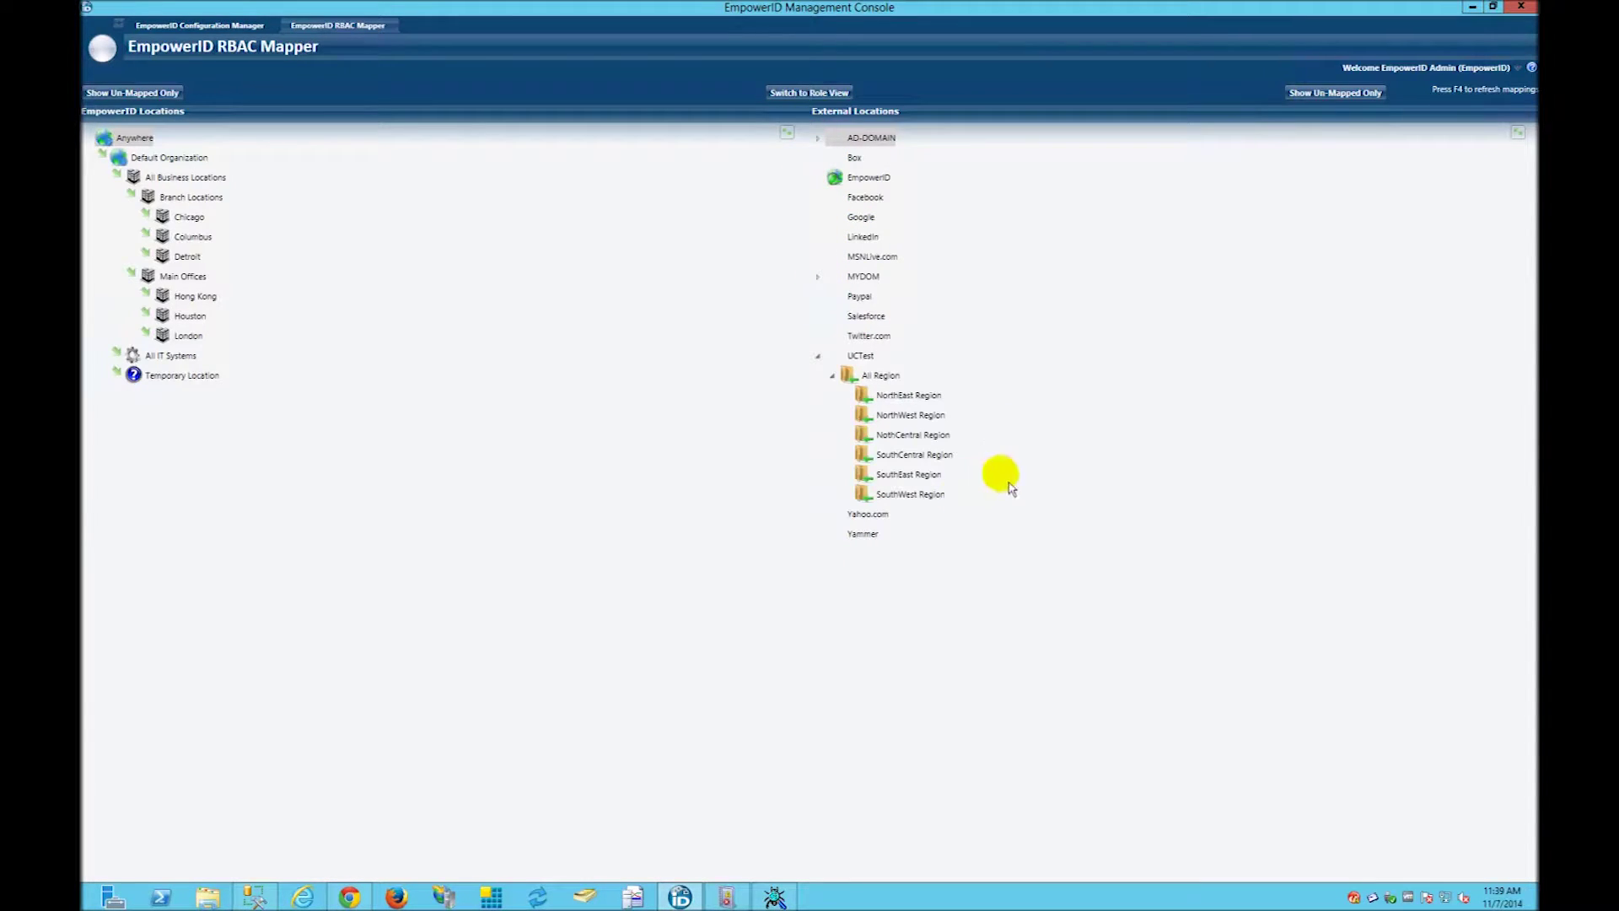
left_click(893, 434)
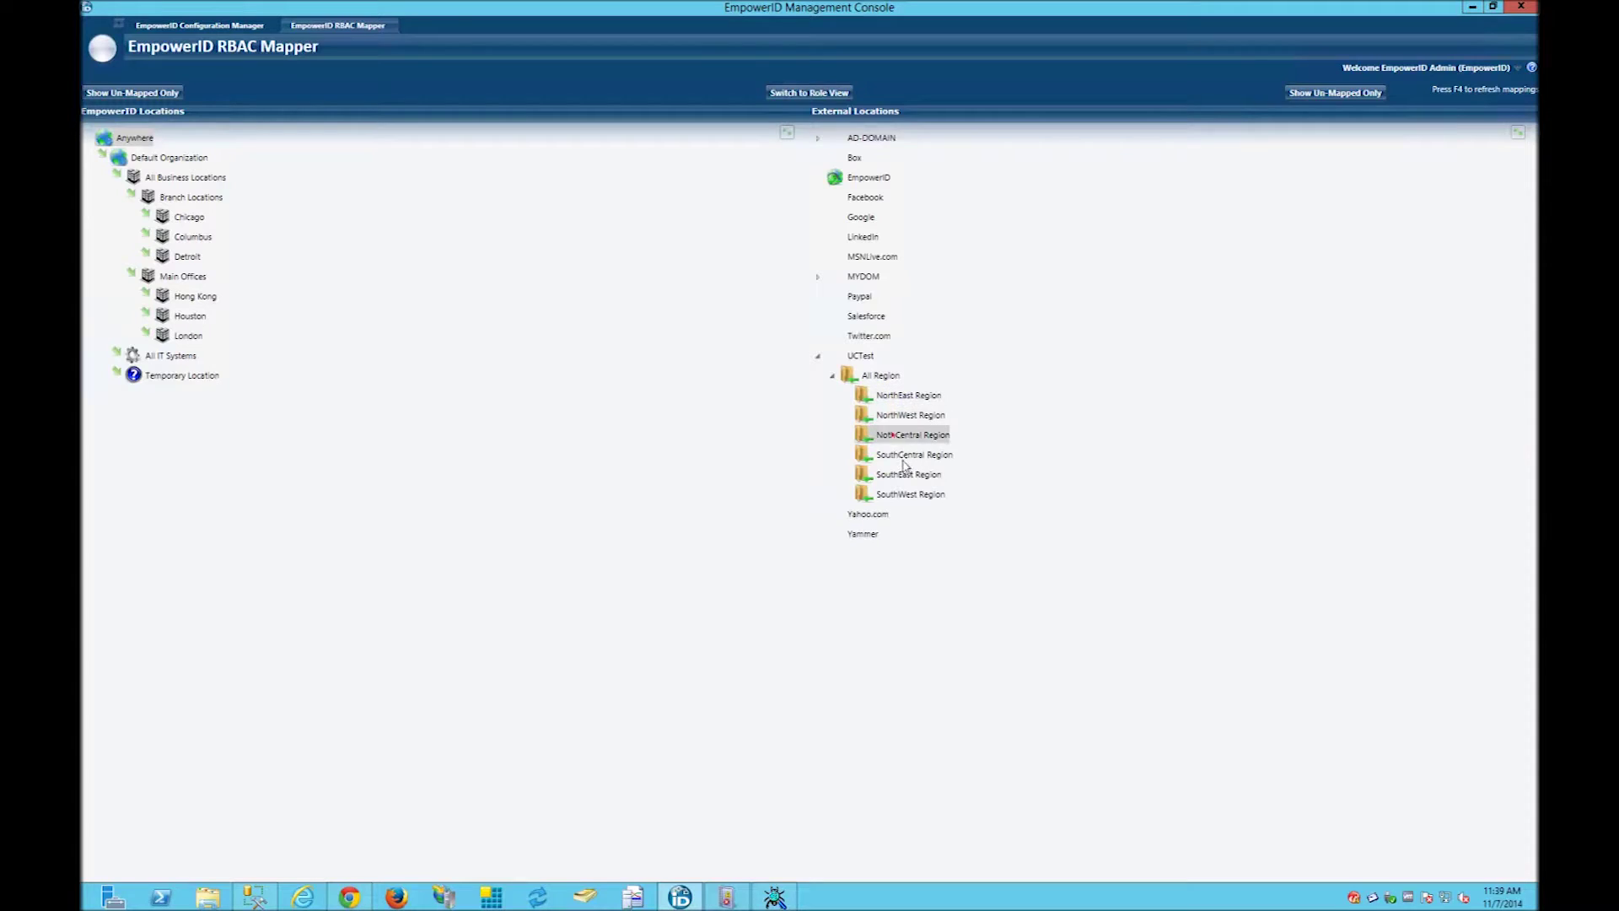
left_click(906, 493)
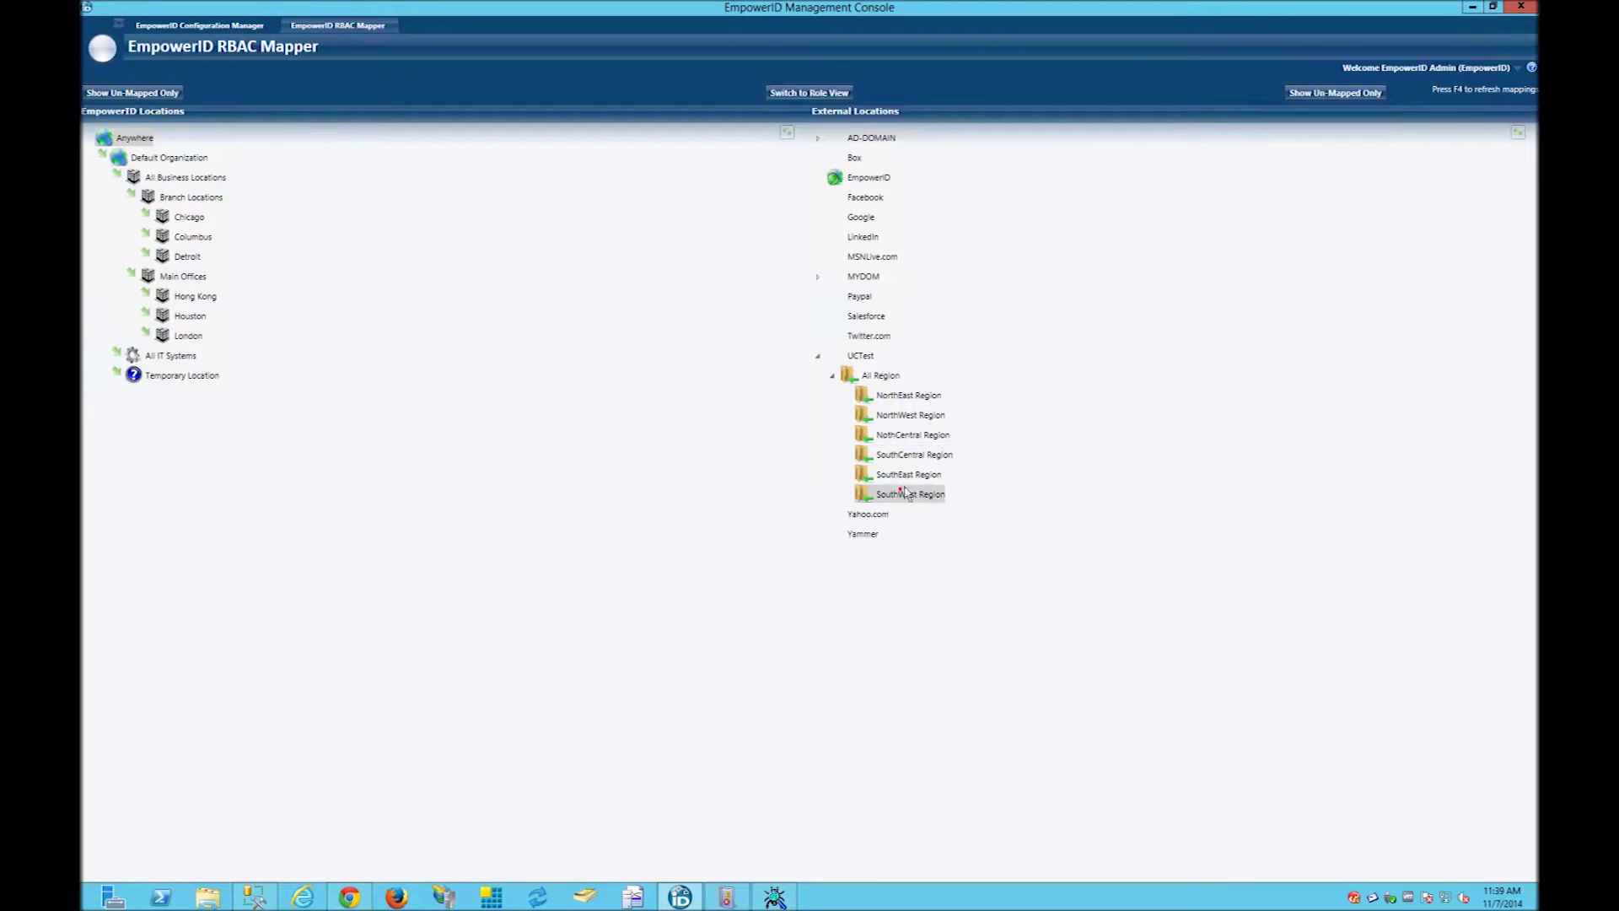
- In the mapper's role view, expand the role trees and map the UCTest Client and Partner external roles to the Contractor business role
left_click(809, 93)
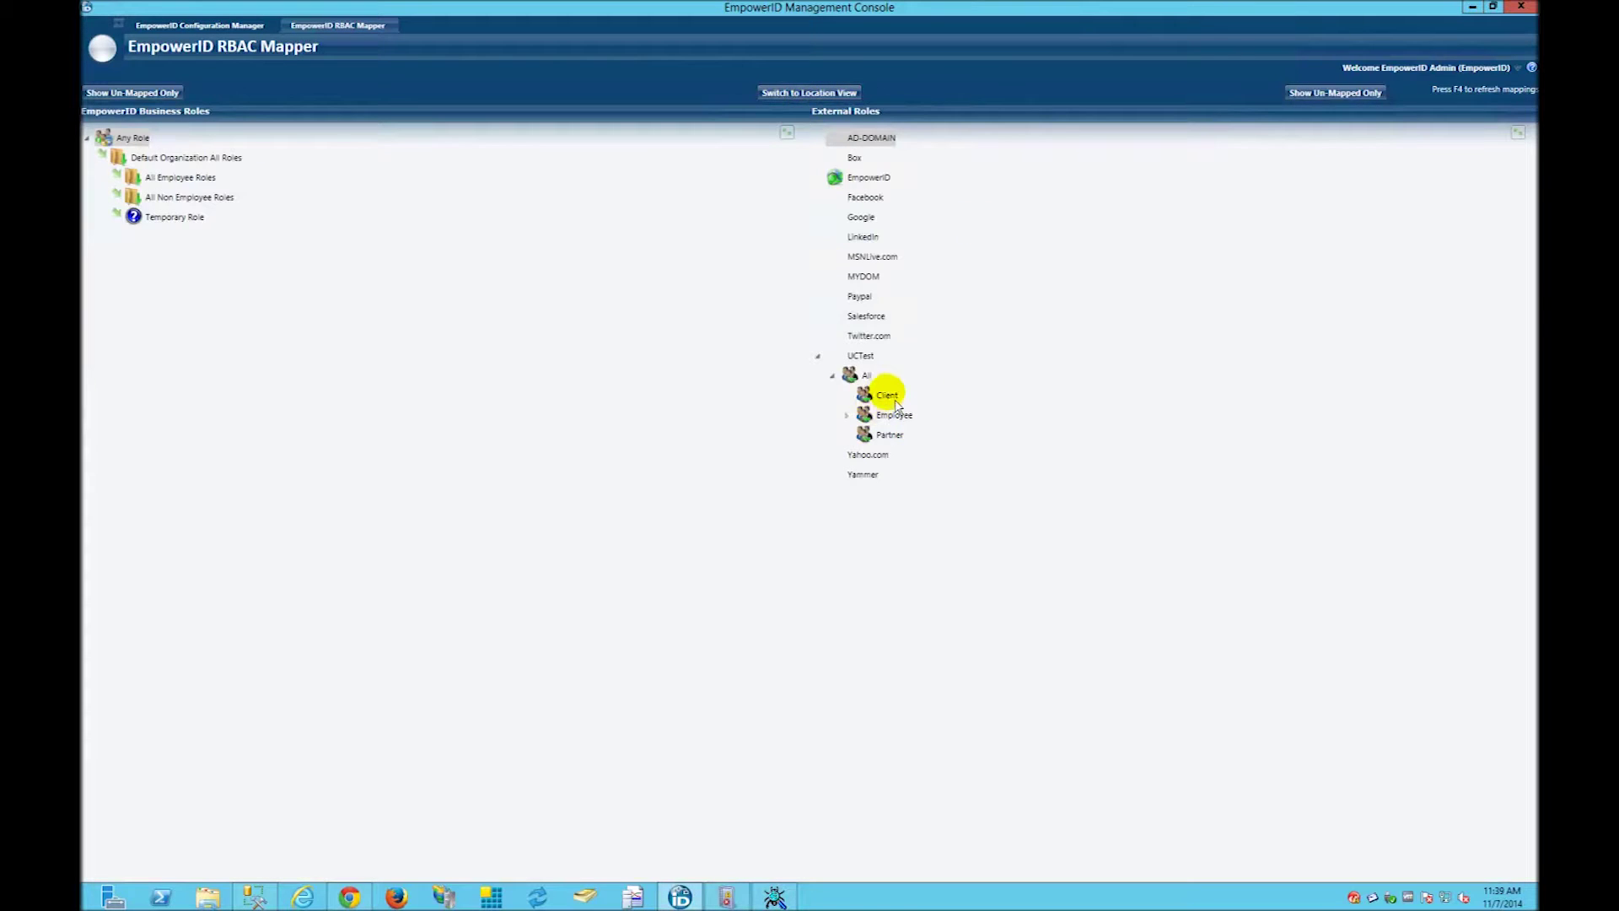
left_click(847, 414)
left_click(861, 475)
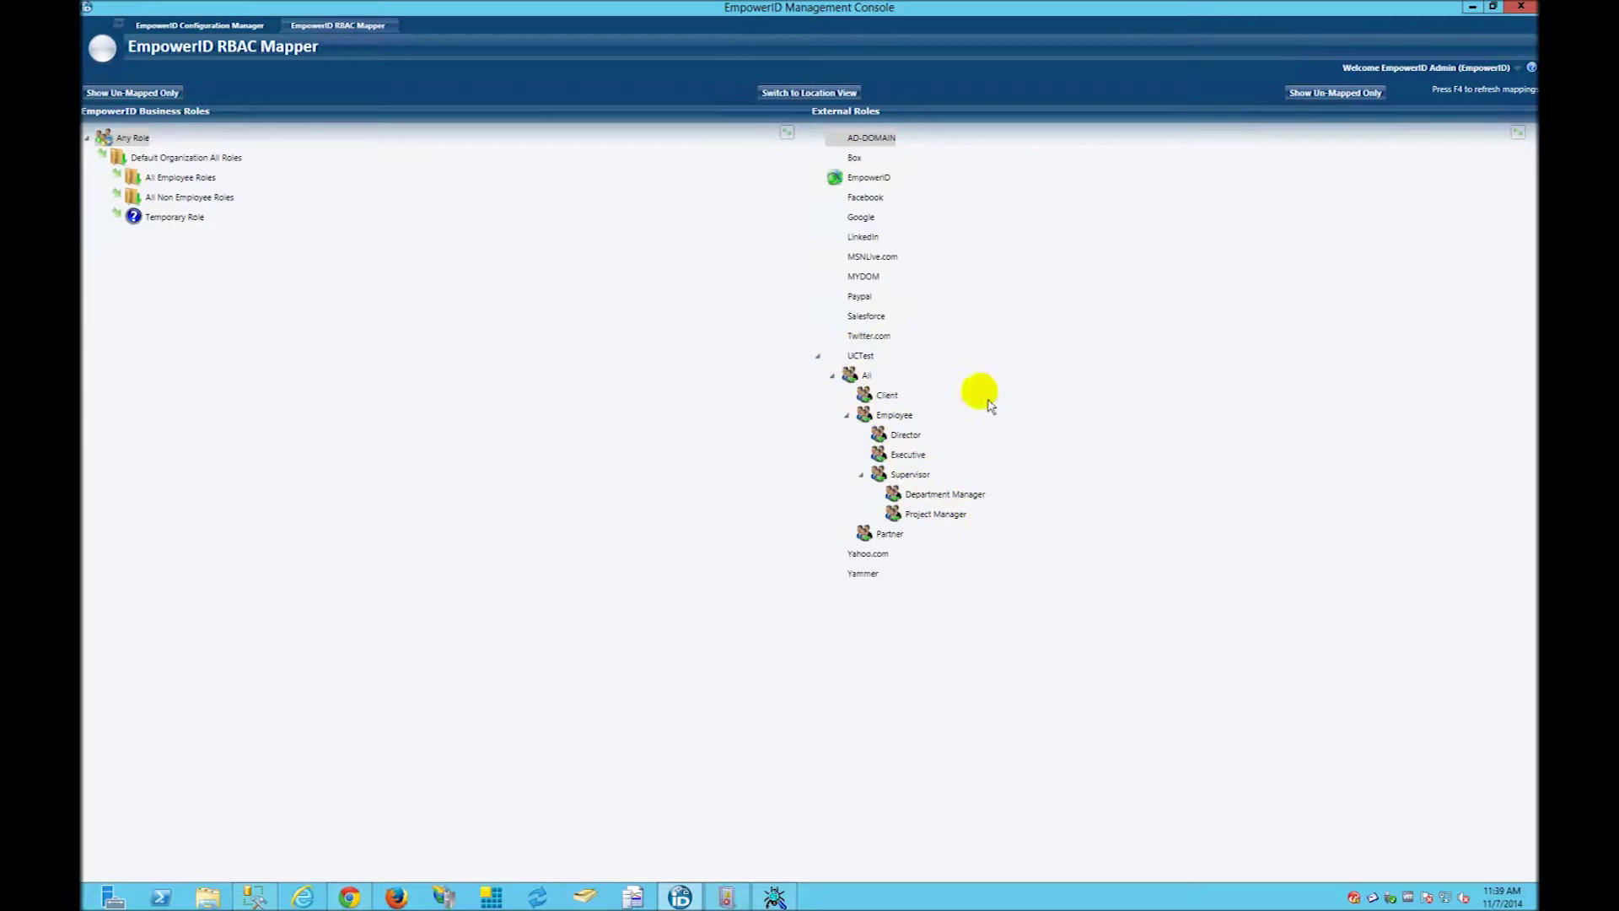
double_click(169, 177)
left_click(116, 237)
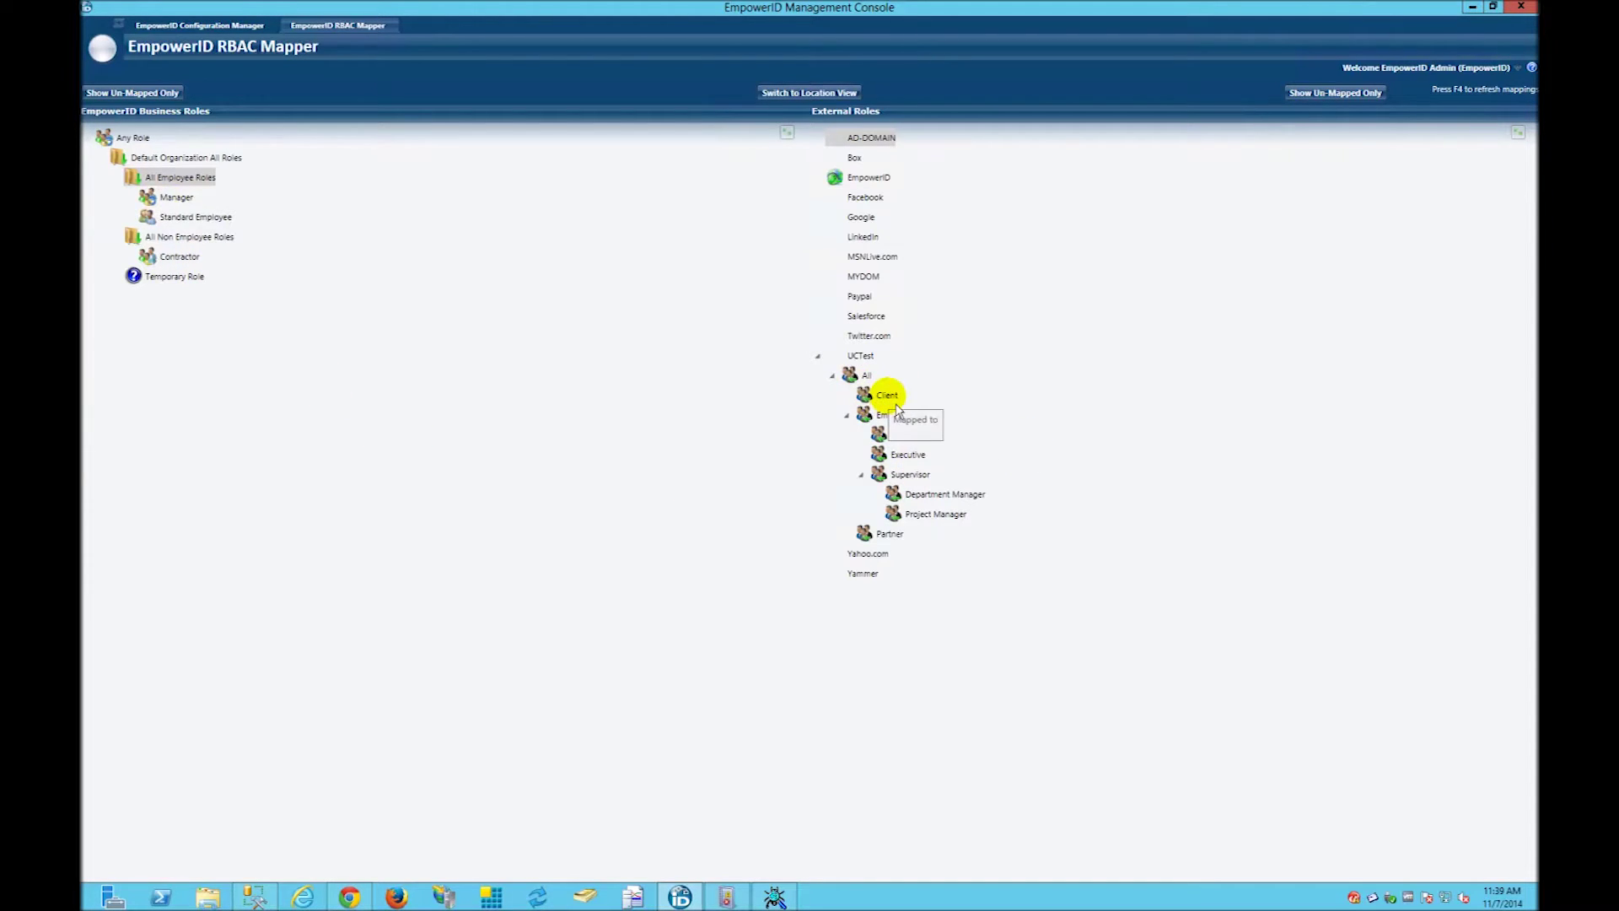
left_click(895, 407)
left_click_drag(894, 408, 177, 263)
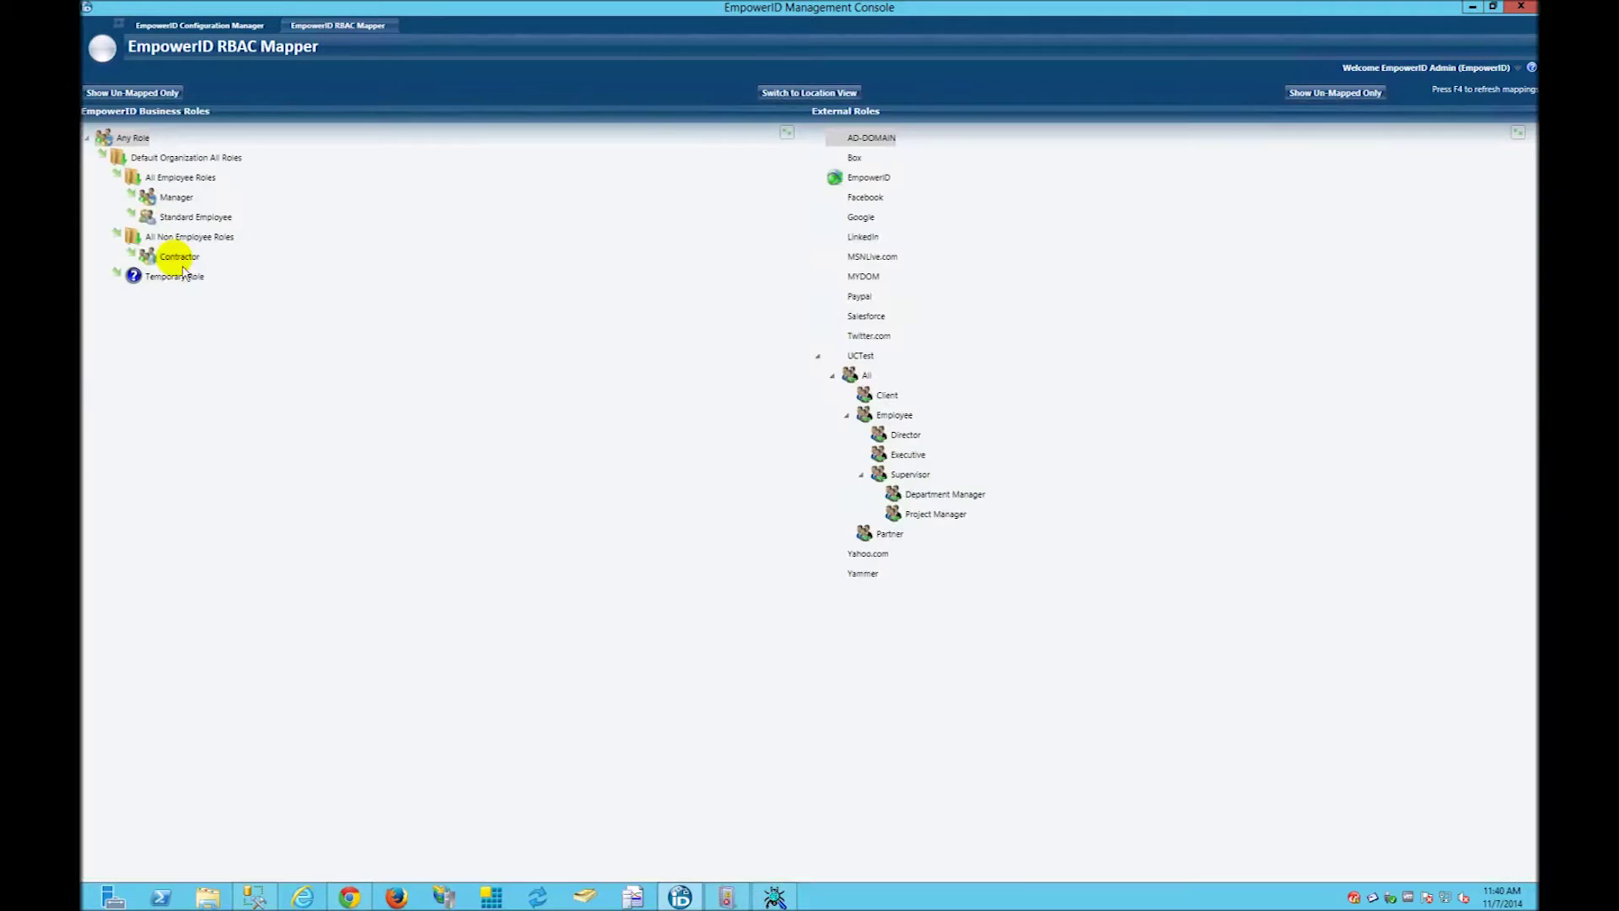
left_click(881, 535)
left_click_drag(886, 533, 173, 263)
- Map the UCTest Project Manager role to Standard Employee and the Department Manager, Executive and Director roles to Manager, and display the mappings
left_click(936, 514)
left_click_drag(937, 521, 210, 223)
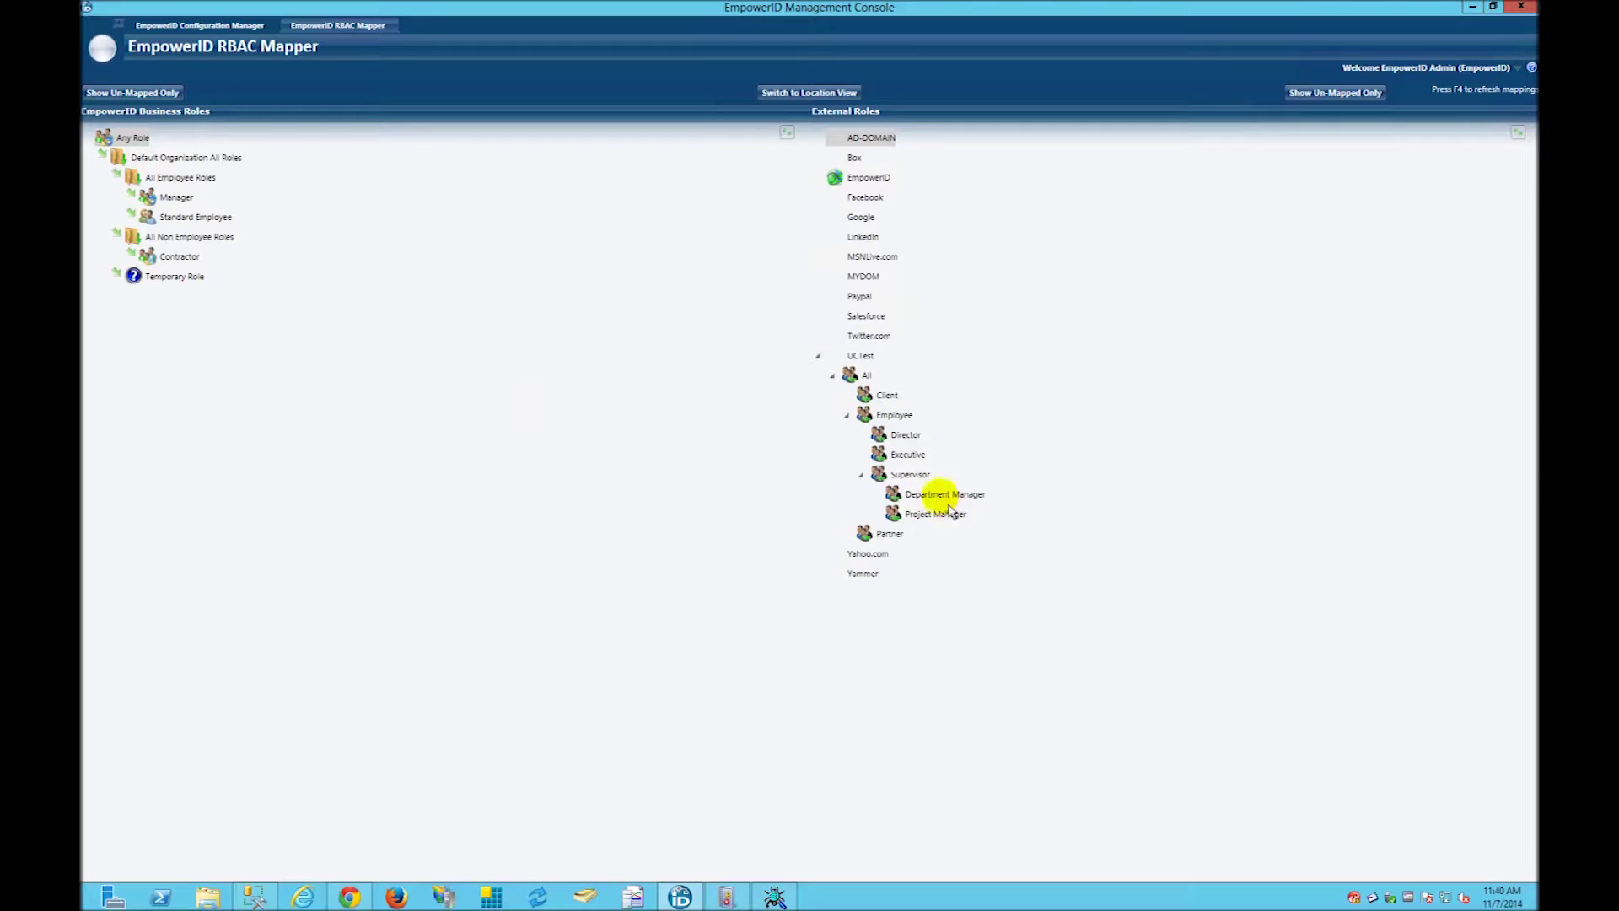
left_click_drag(949, 503, 187, 205)
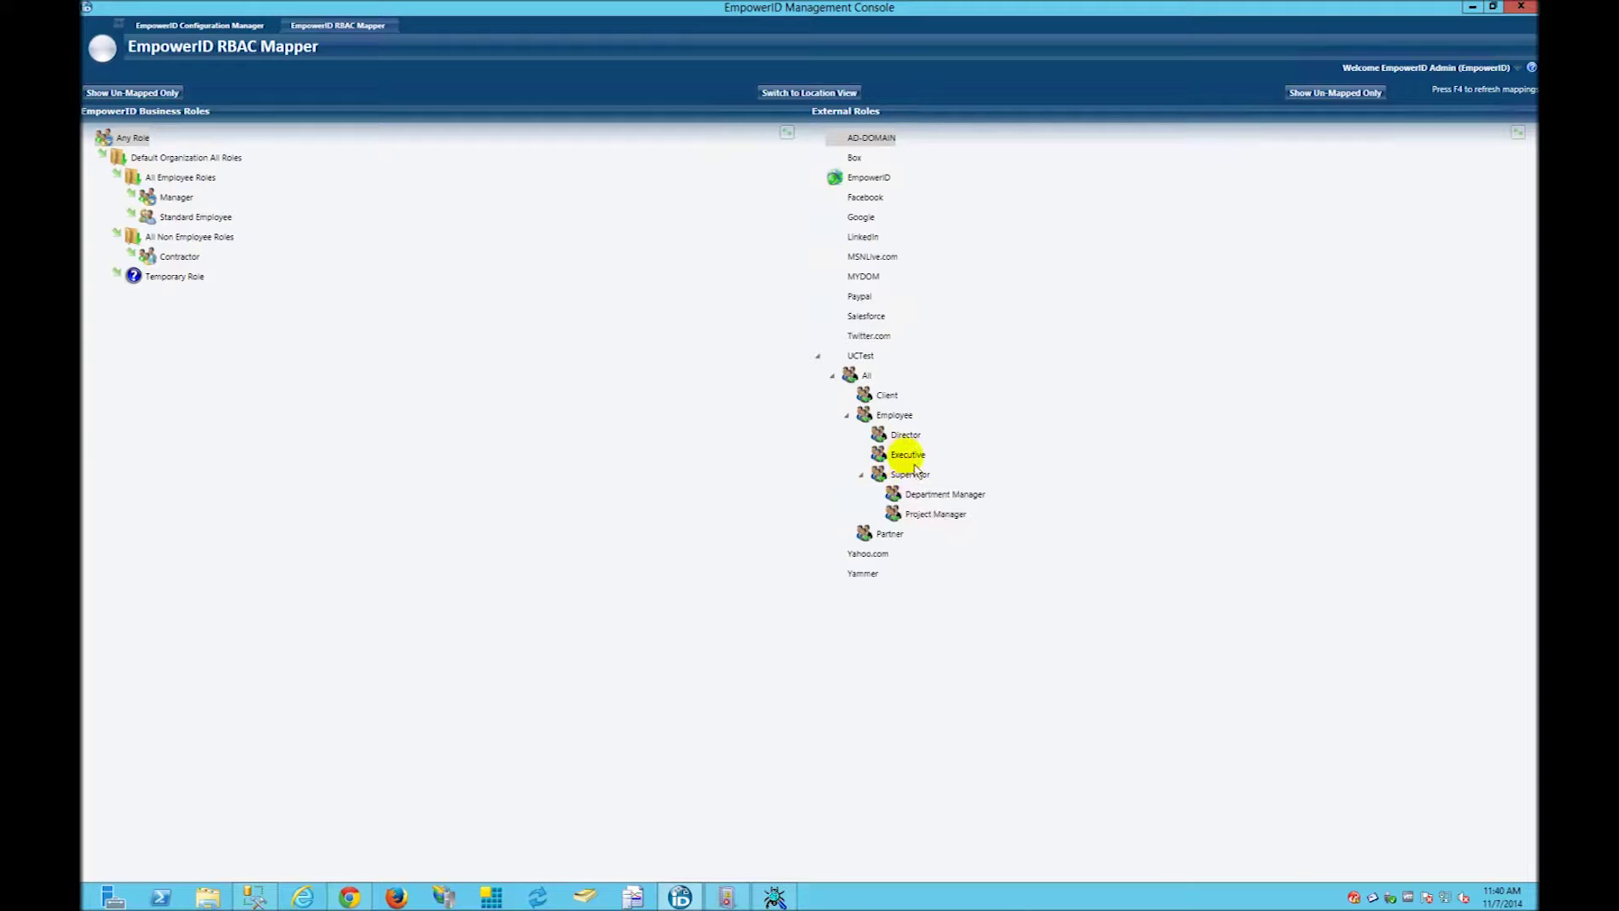
left_click_drag(915, 468, 179, 204)
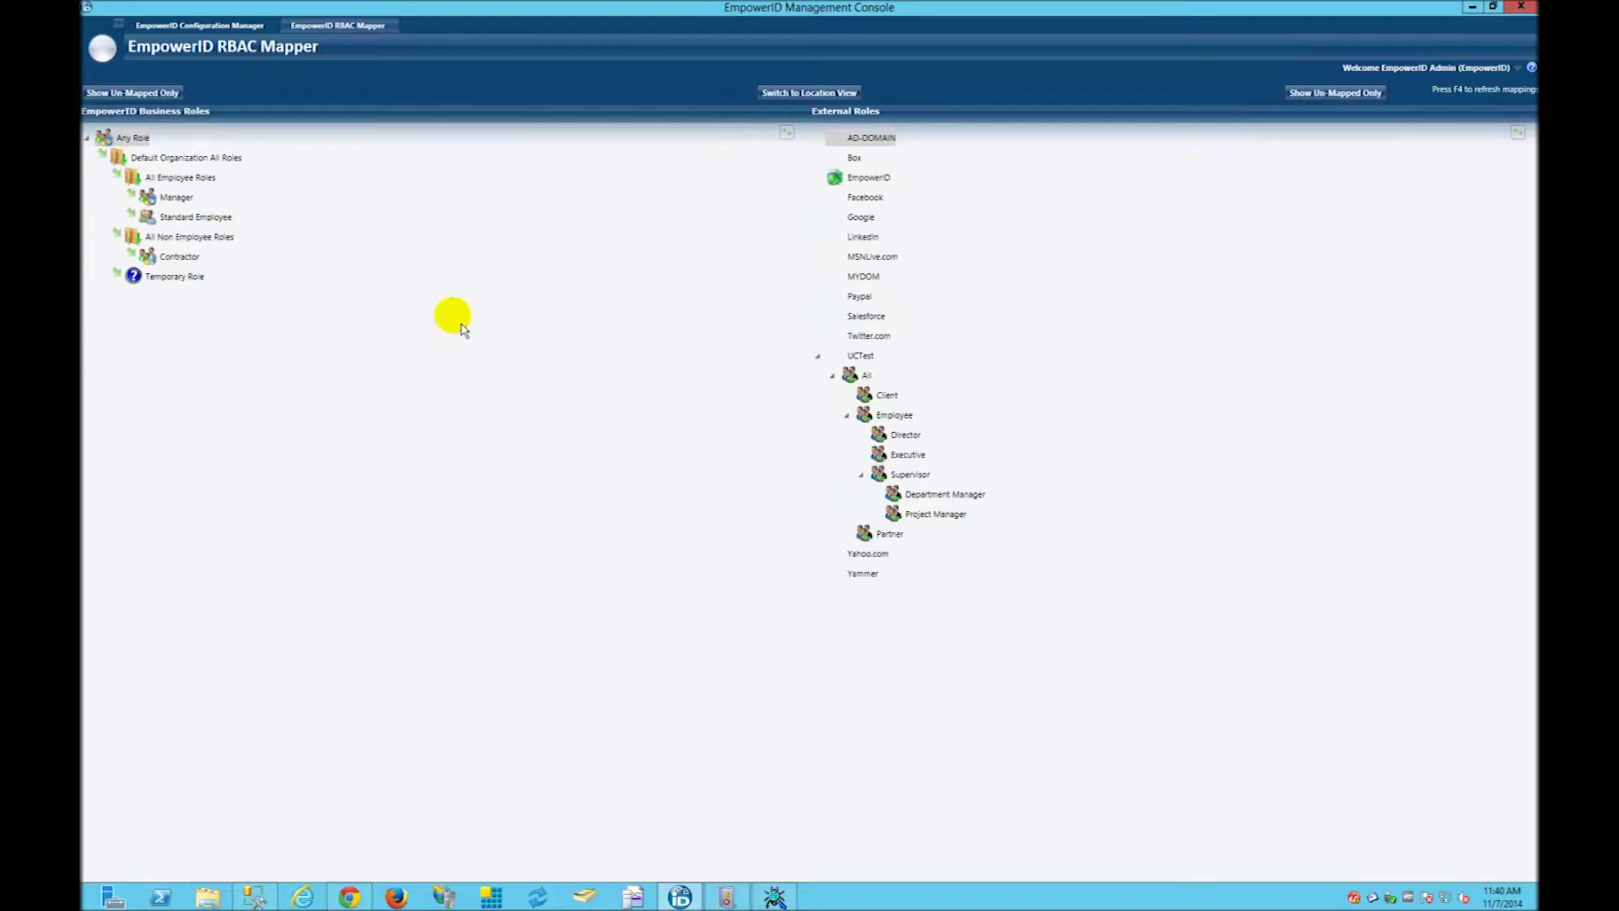
mouse_move(462, 329)
left_mouse_down()
mouse_move(465, 383)
mouse_move(550, 487)
mouse_move(843, 553)
mouse_move(427, 380)
mouse_move(213, 253)
mouse_move(764, 379)
left_mouse_up()
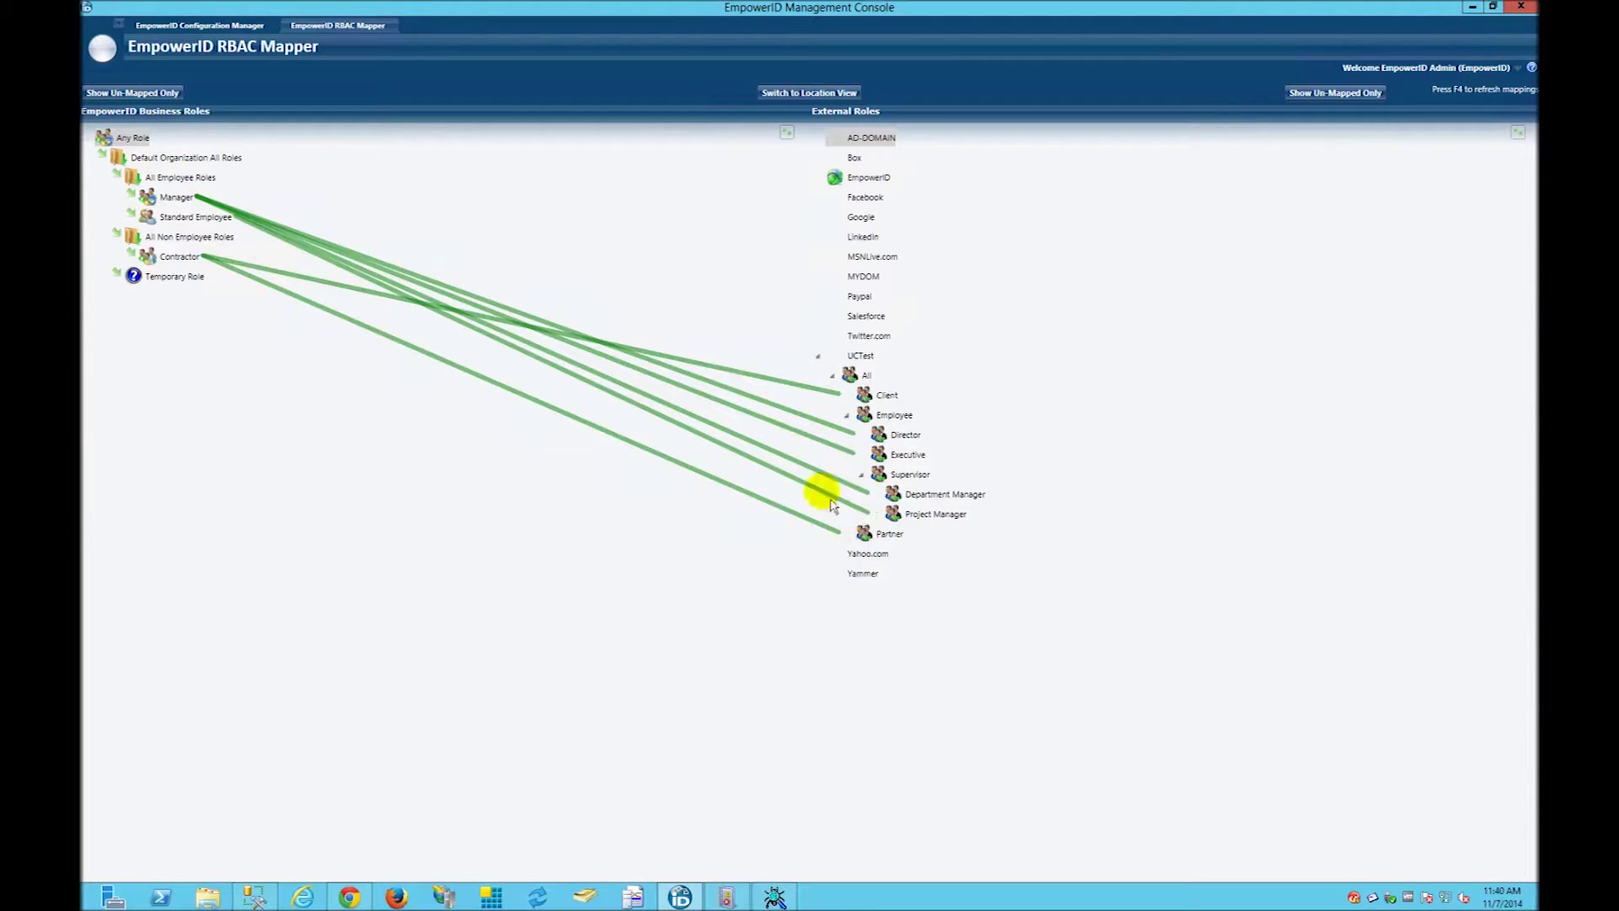
- In the mapper's location view, map the UCTest NorthEast Region to Detroit, NorthWest Region to Chicago and NothCentral Region to Columbus
left_click(831, 96)
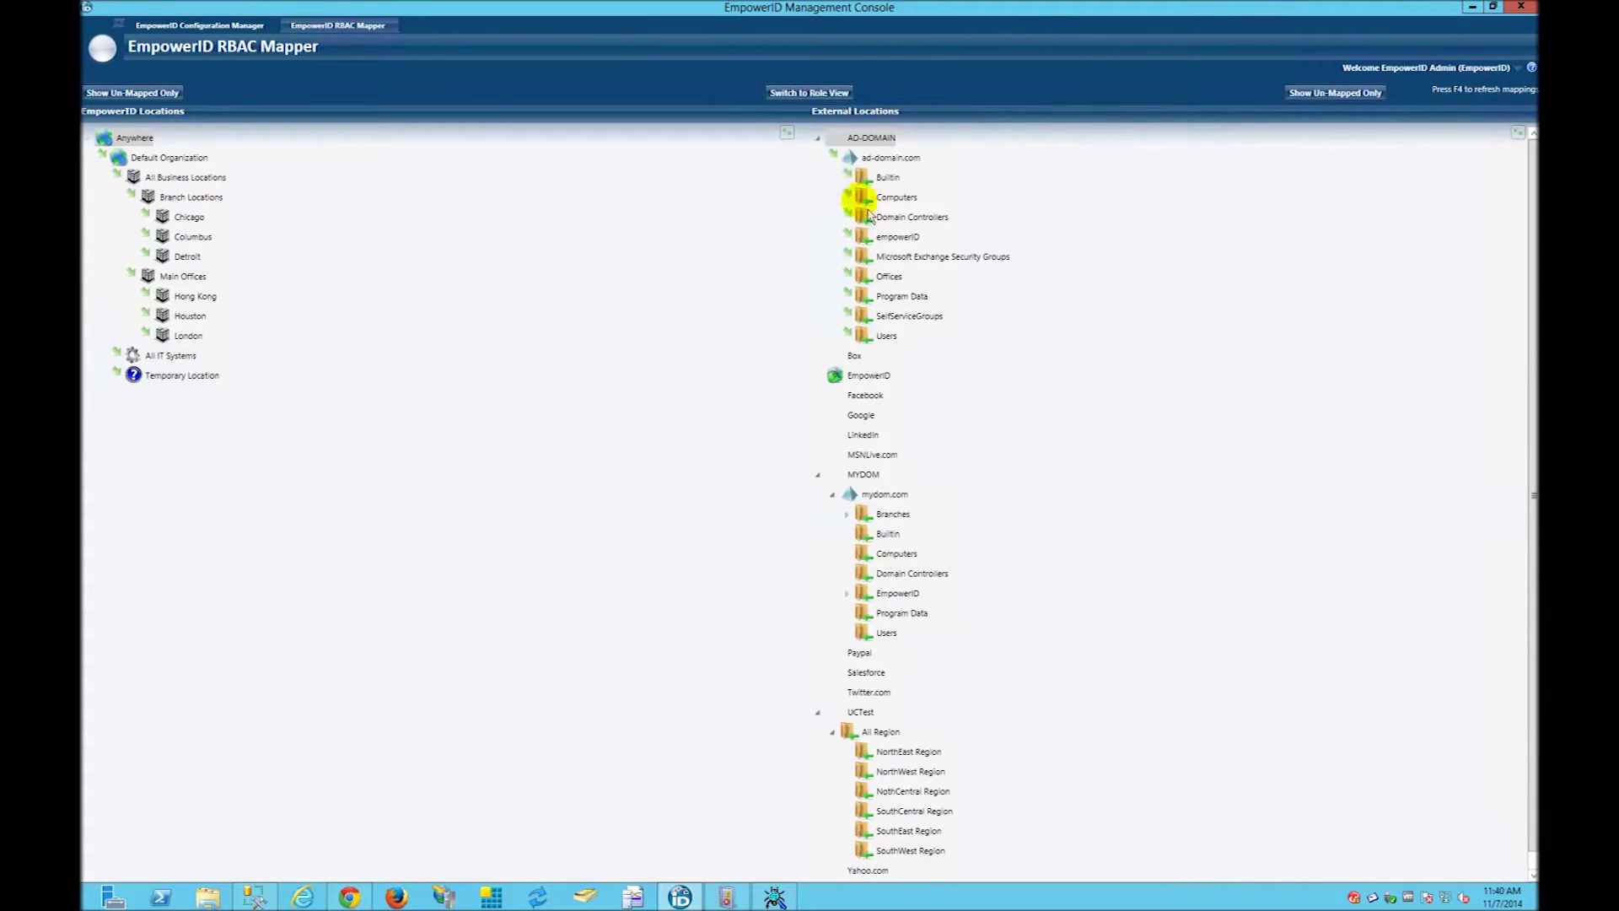
left_click(818, 139)
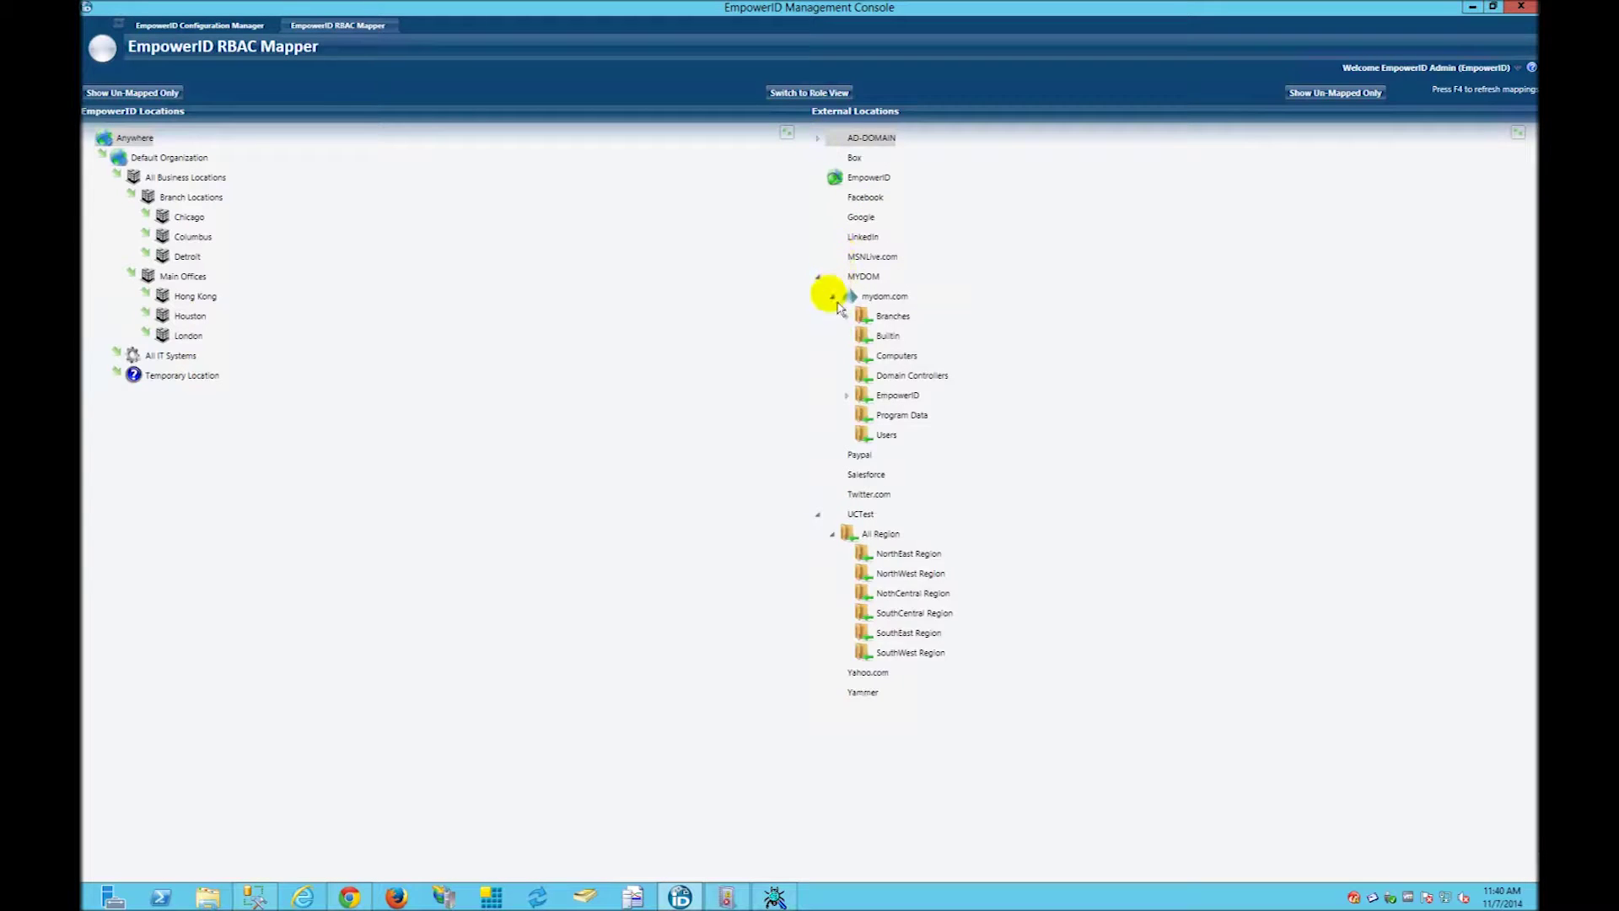
left_click(818, 276)
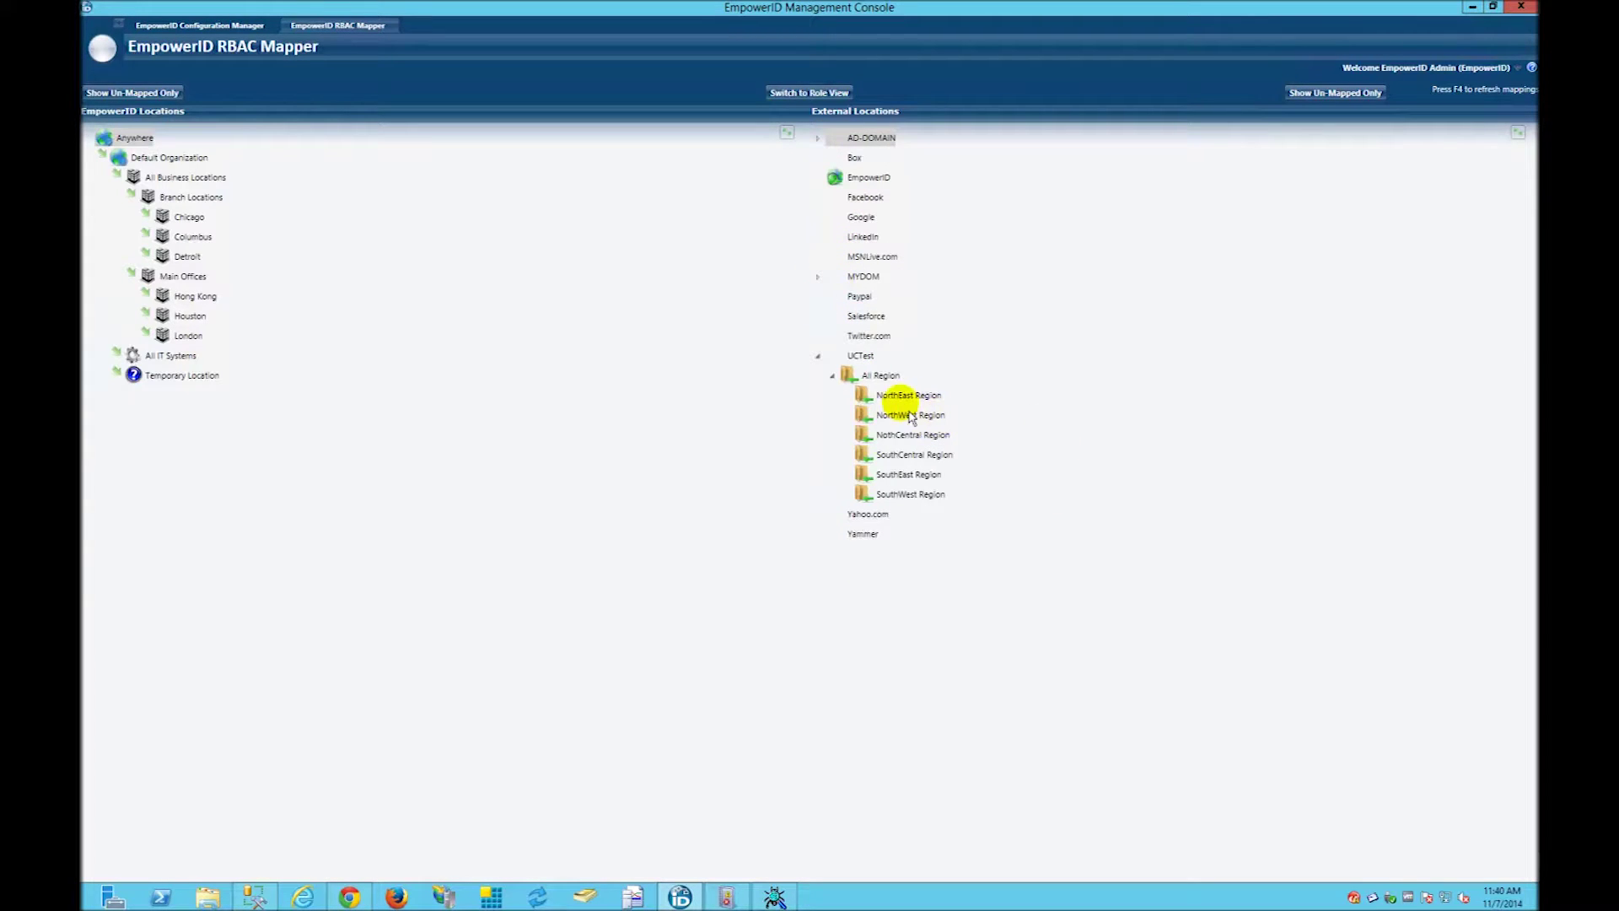
left_click(910, 400)
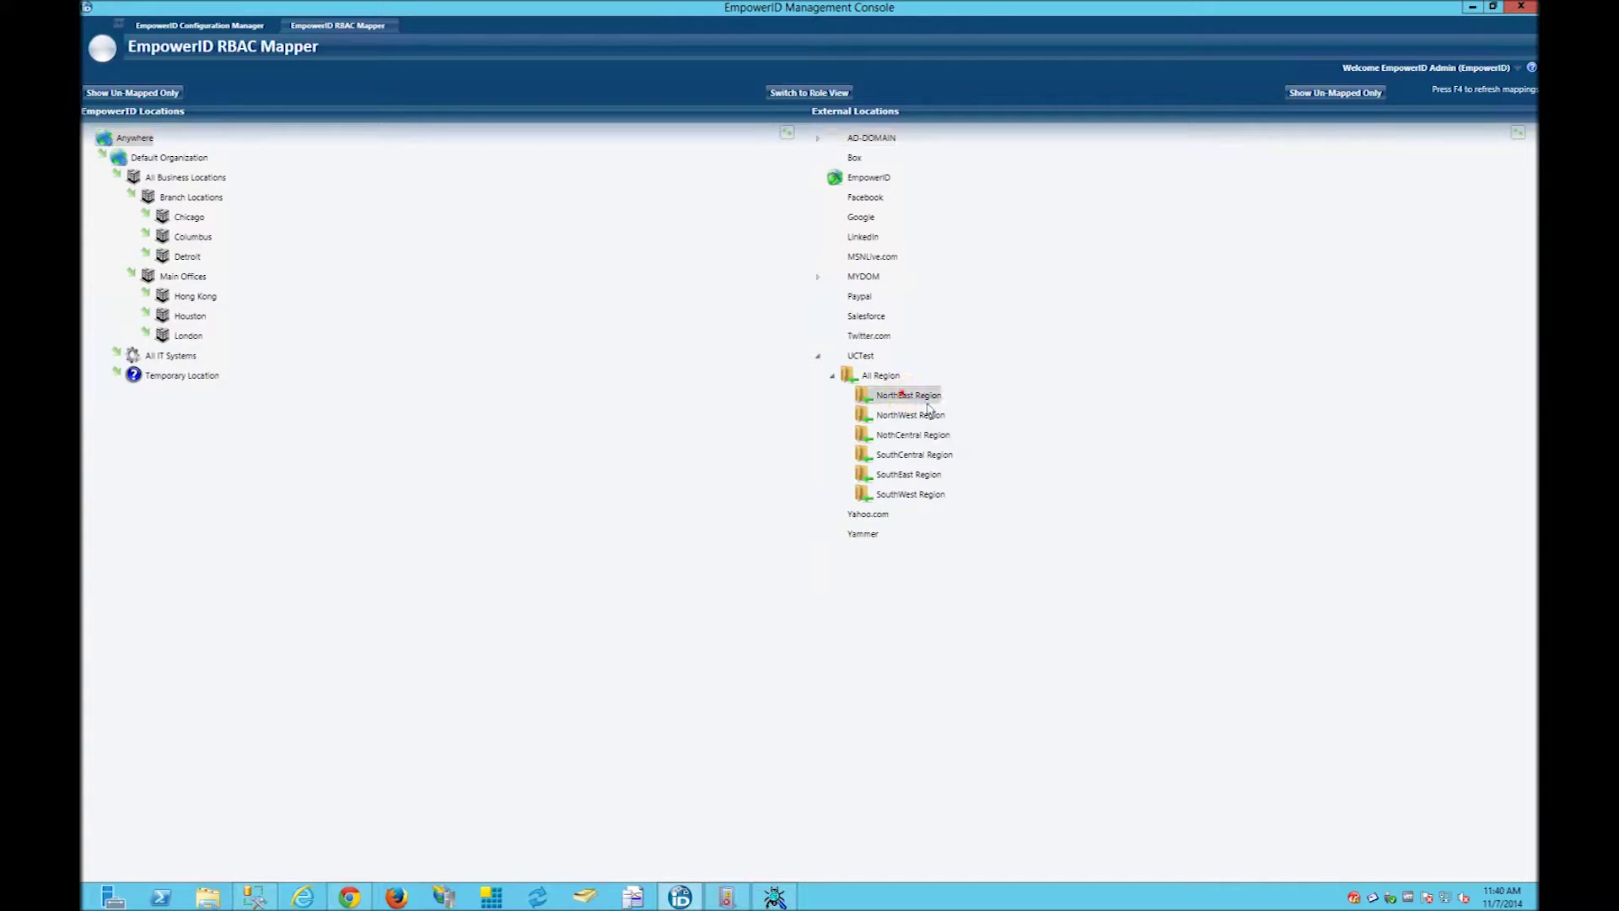
left_click_drag(917, 407, 199, 267)
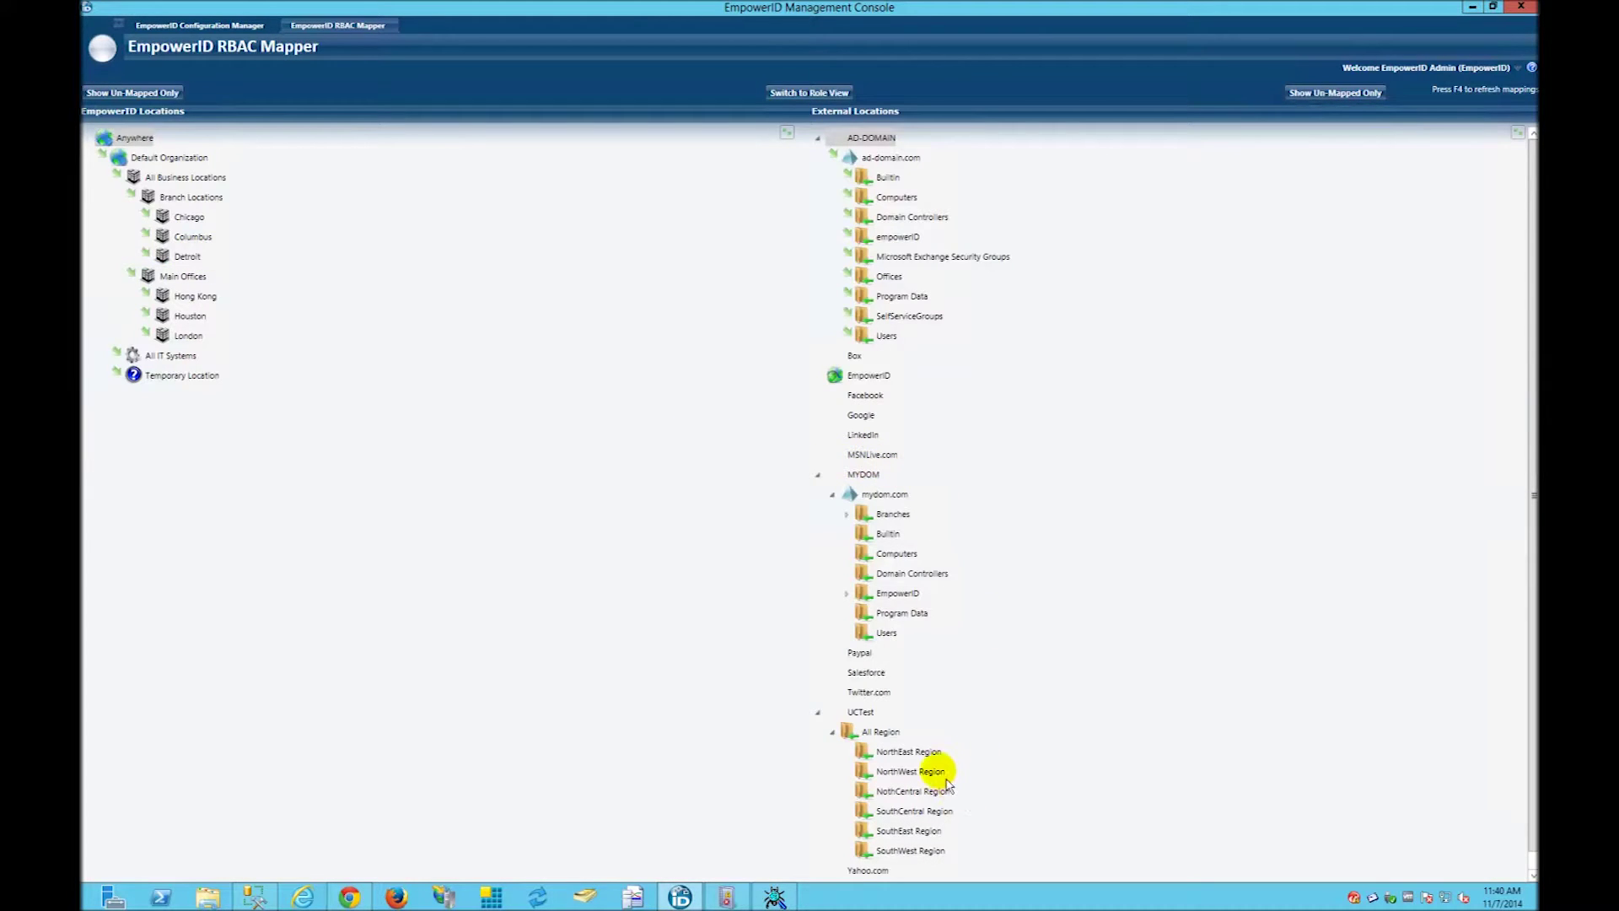
left_click_drag(928, 772, 200, 221)
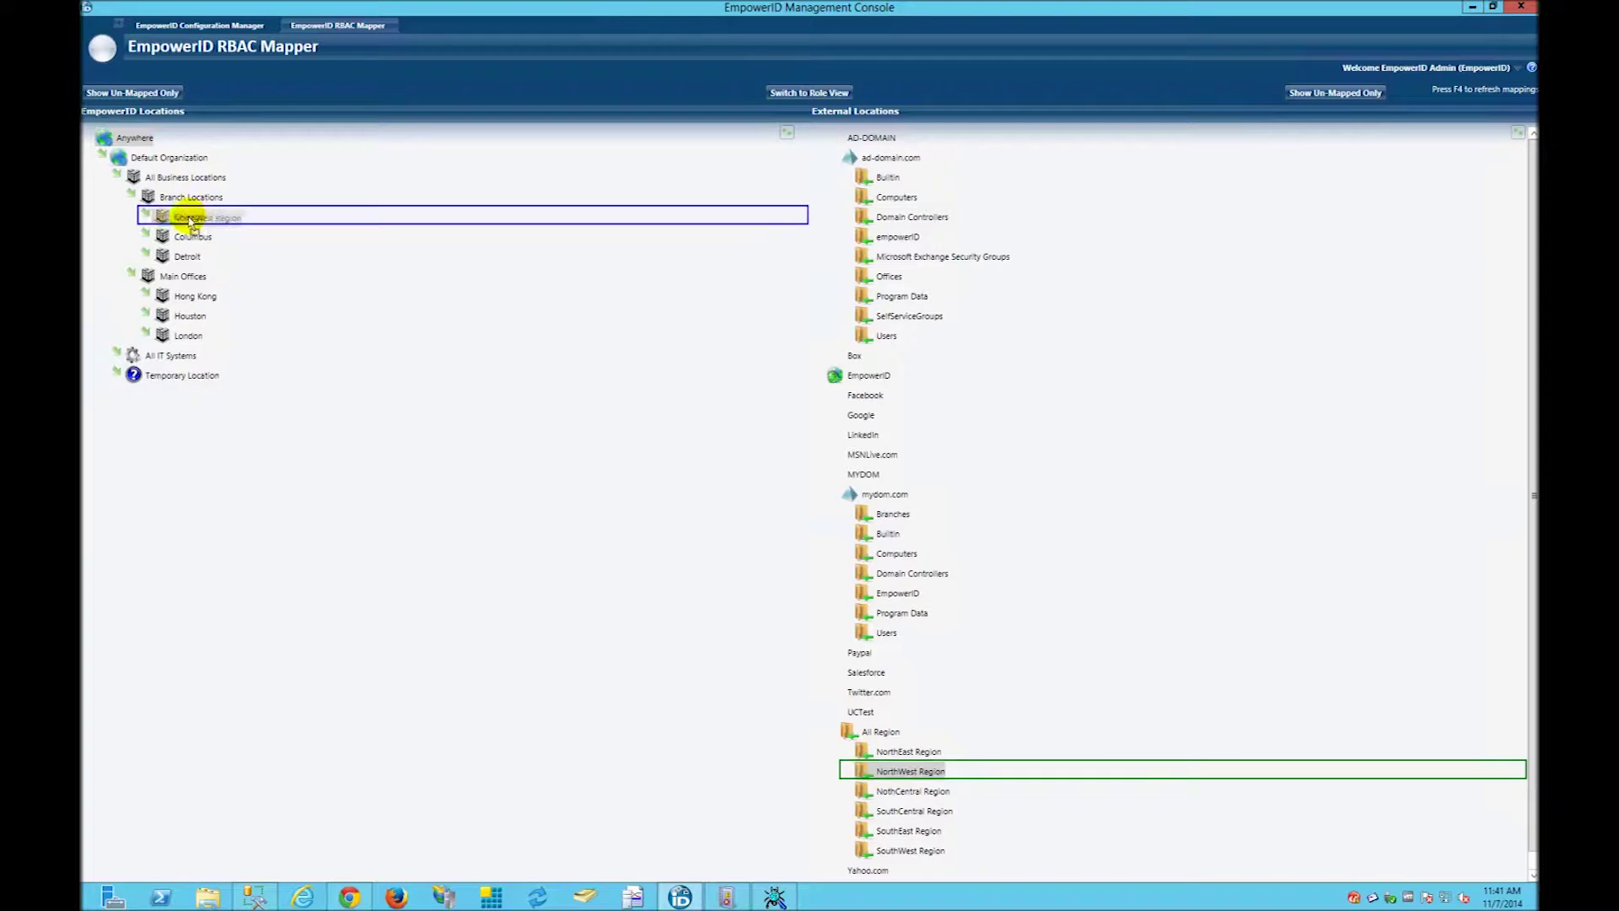
left_click_drag(198, 226, 197, 226)
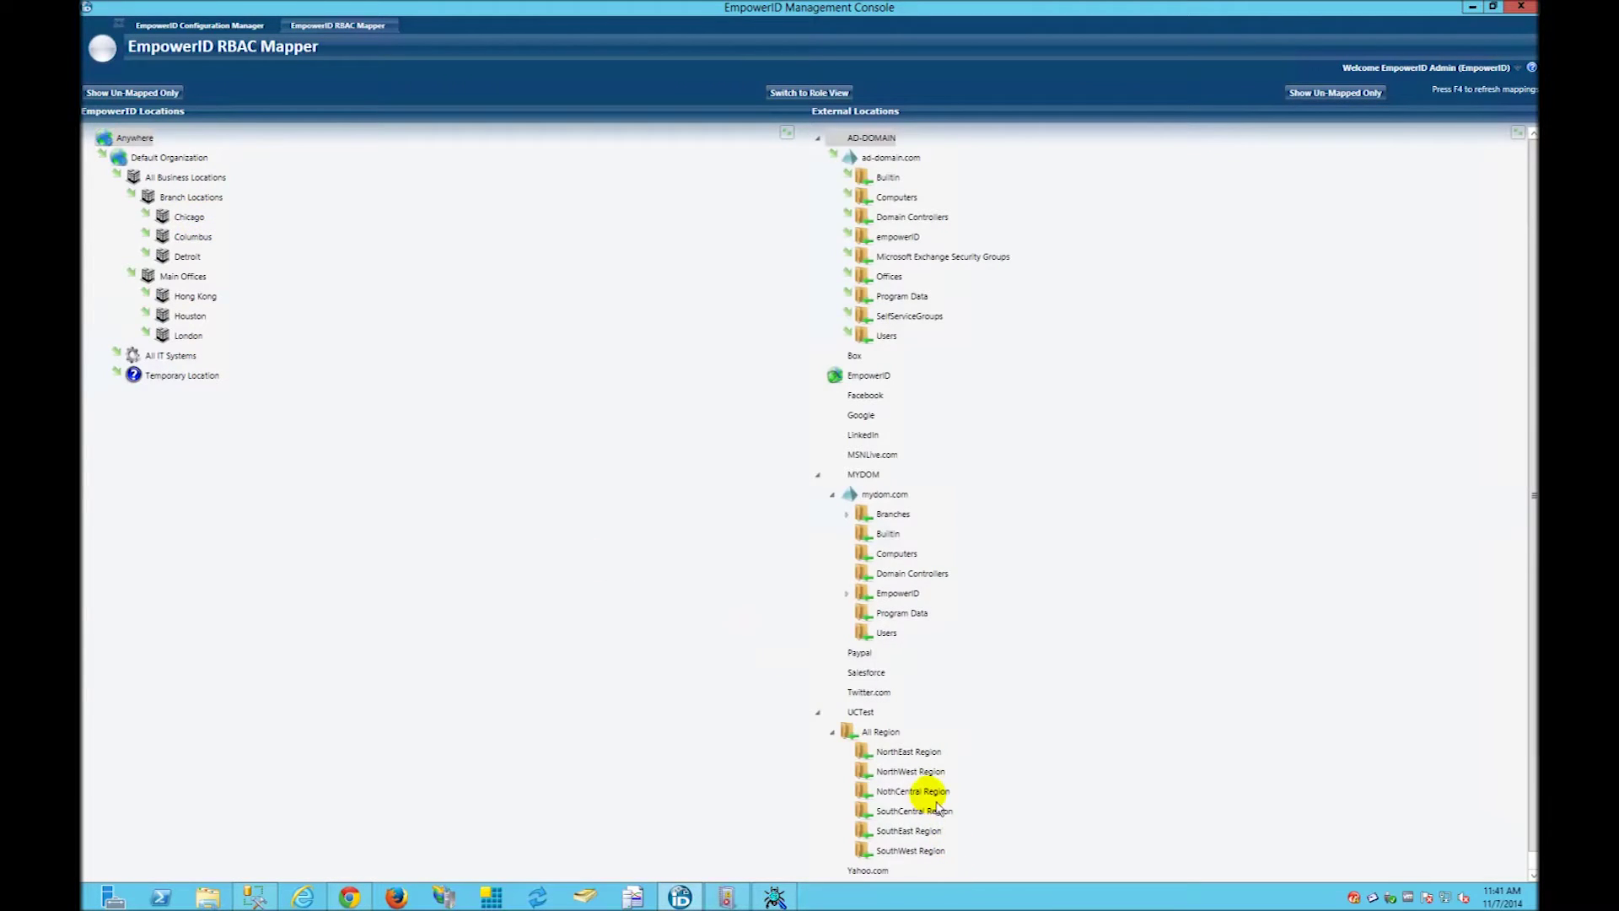
left_click_drag(927, 791, 199, 244)
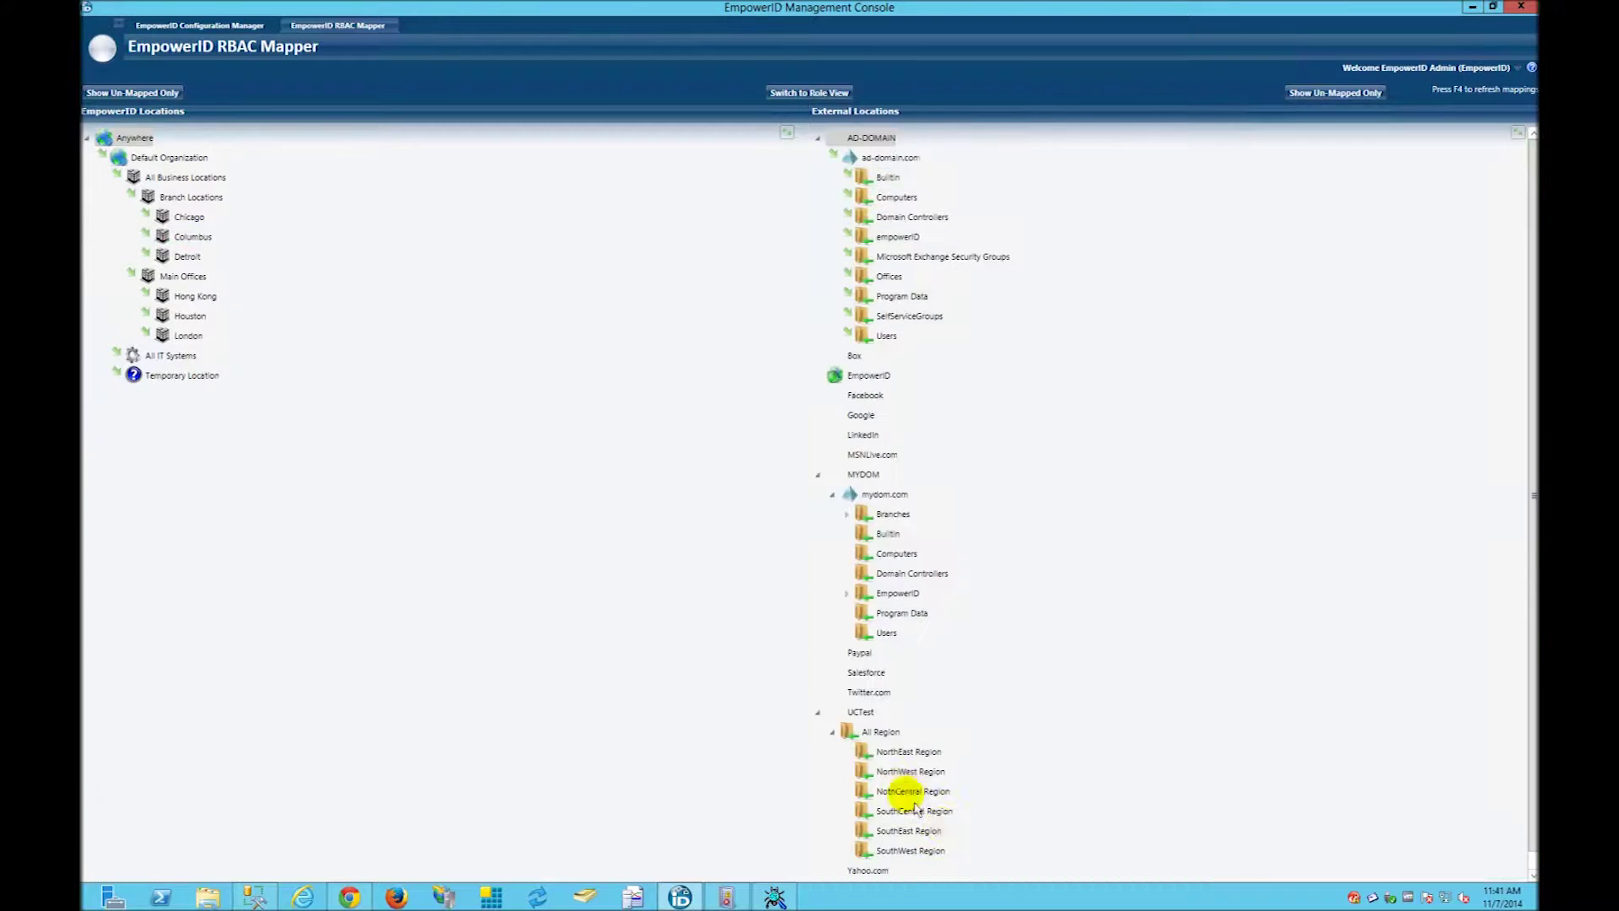
- Map the UCTest SouthCentral and SouthEast regions to the Hong Kong and Houston main offices, and SouthWest Region to London
left_click_drag(902, 811, 183, 299)
left_click_drag(916, 850, 192, 343)
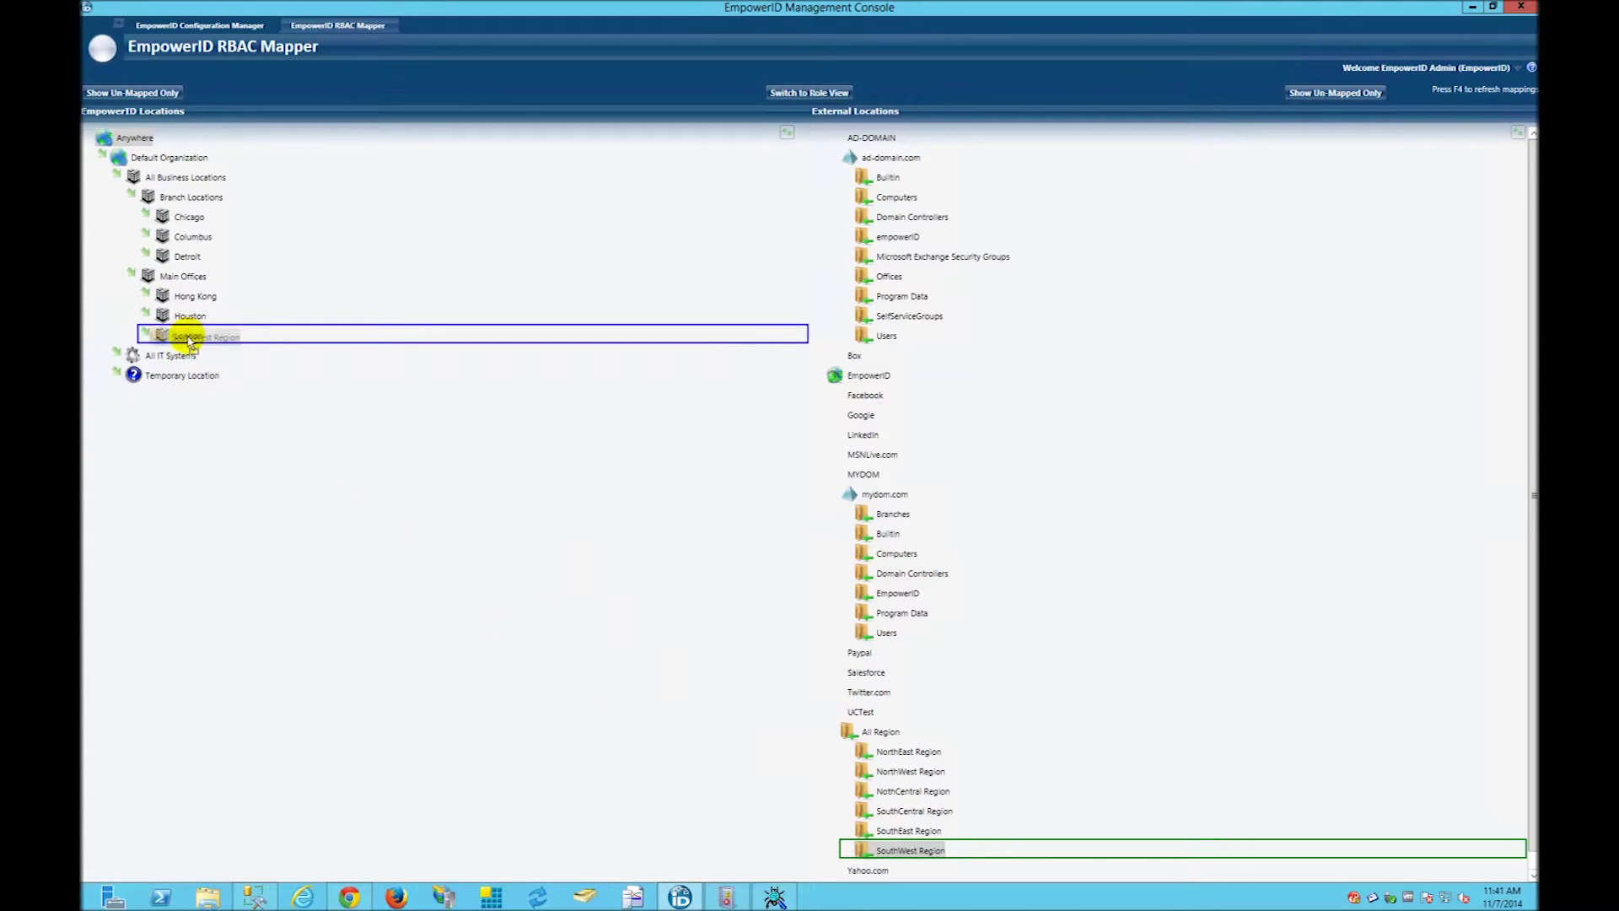
left_click_drag(189, 340, 190, 342)
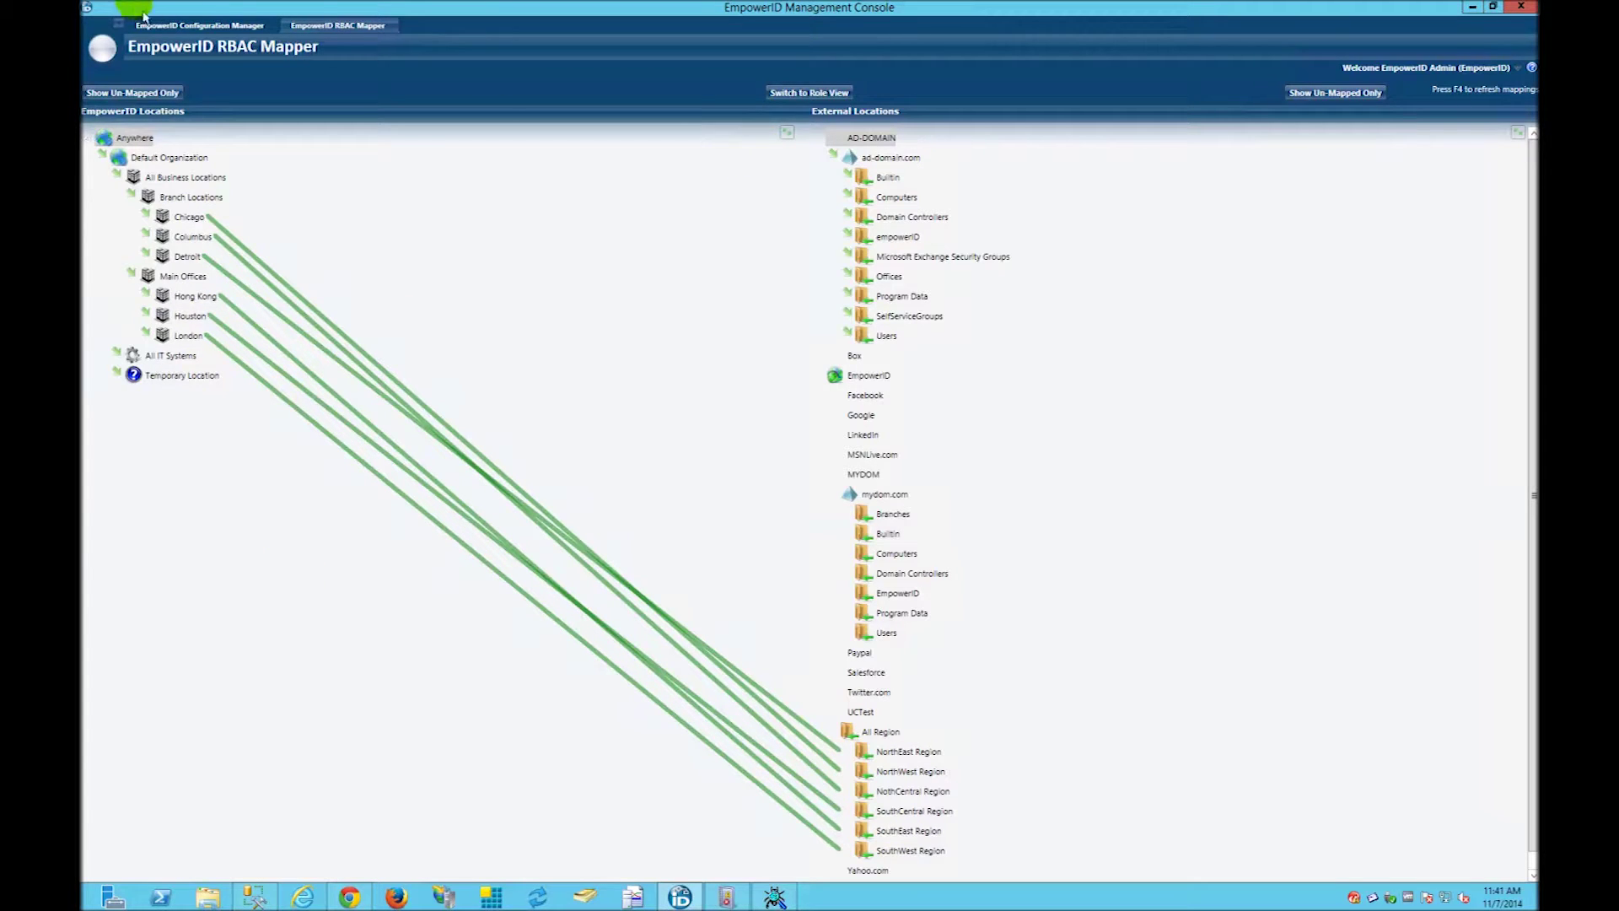
- Return to the UCTest connector details in Configuration Manager and refresh the data to check the inventory run times
left_click(184, 29)
left_click(1486, 108)
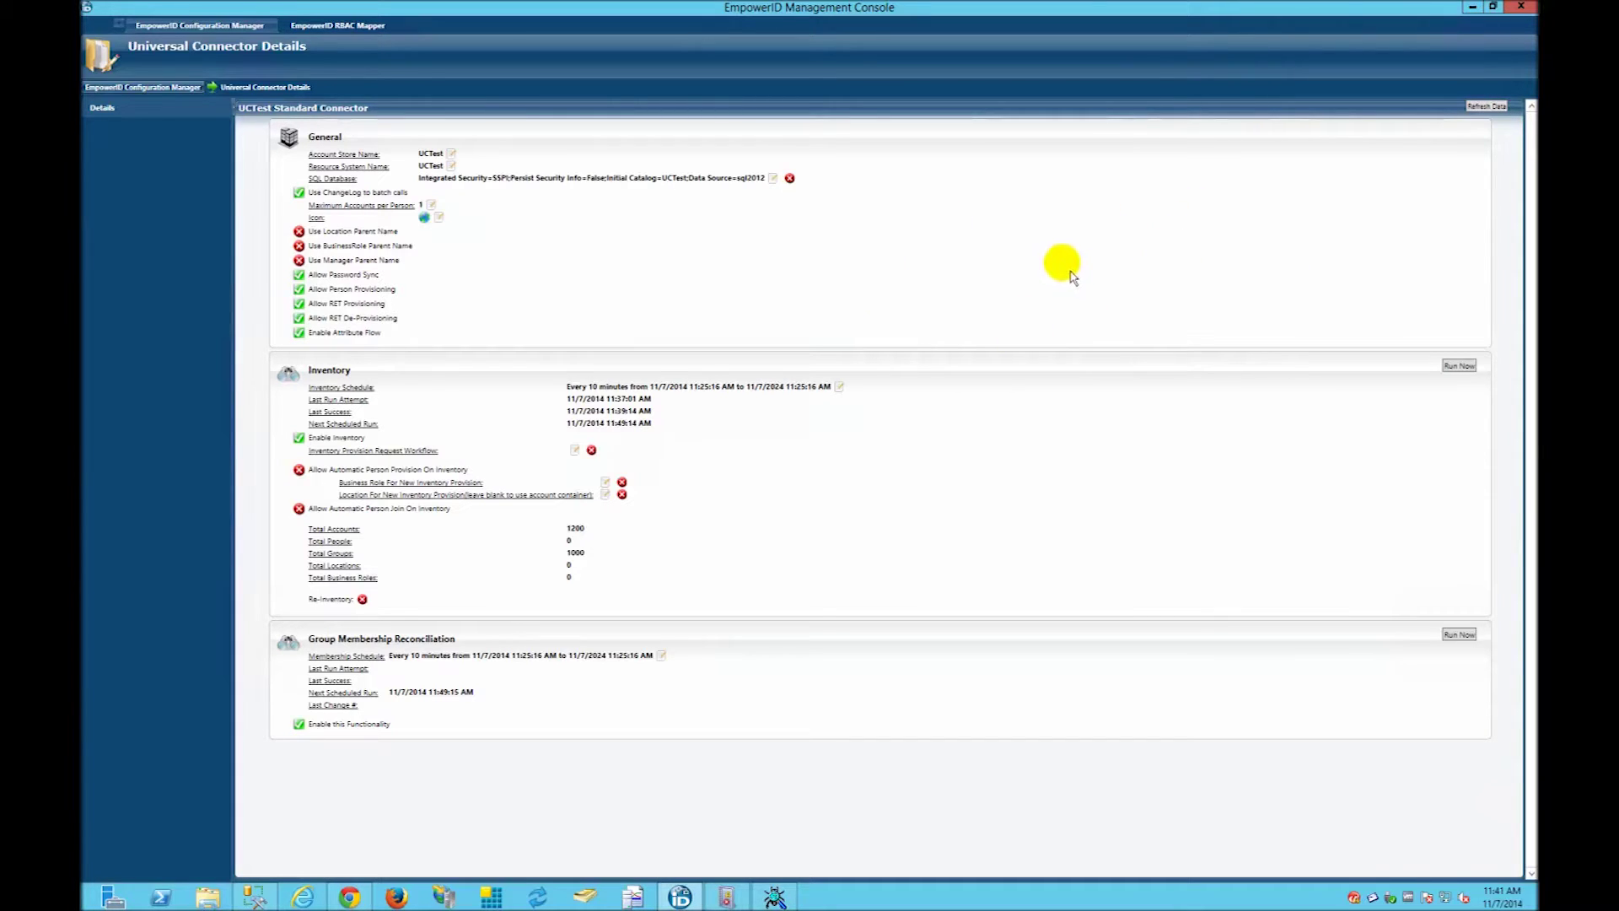
right_click(125, 257)
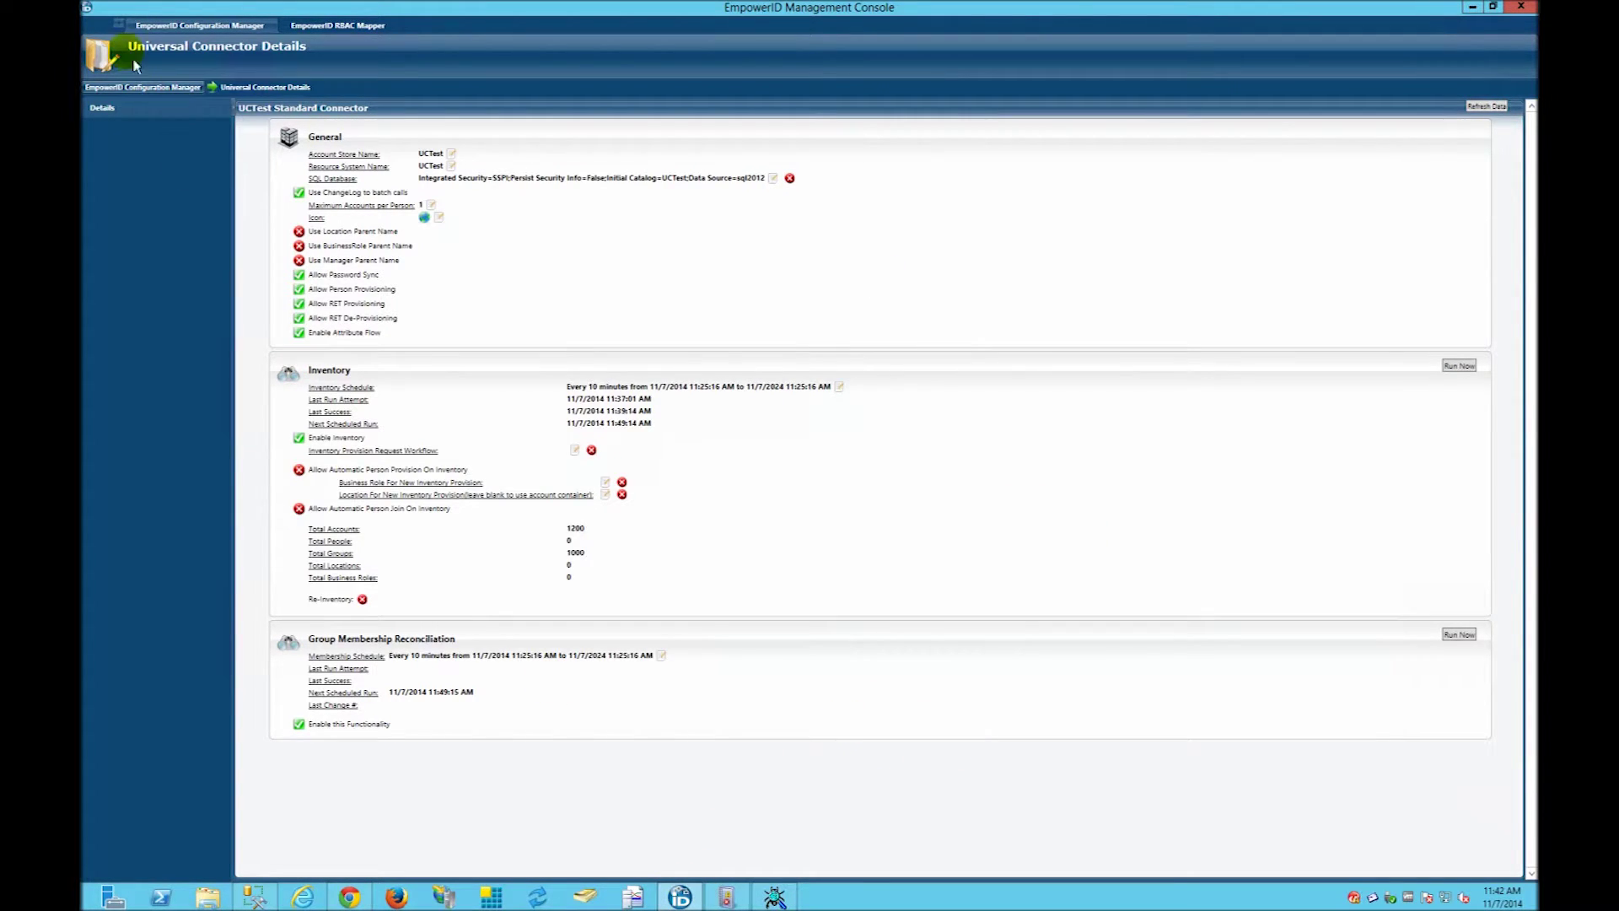
- Activate the AccountInbox permanent workflow under EmpowerID Servers and Roles and save it
left_click(144, 87)
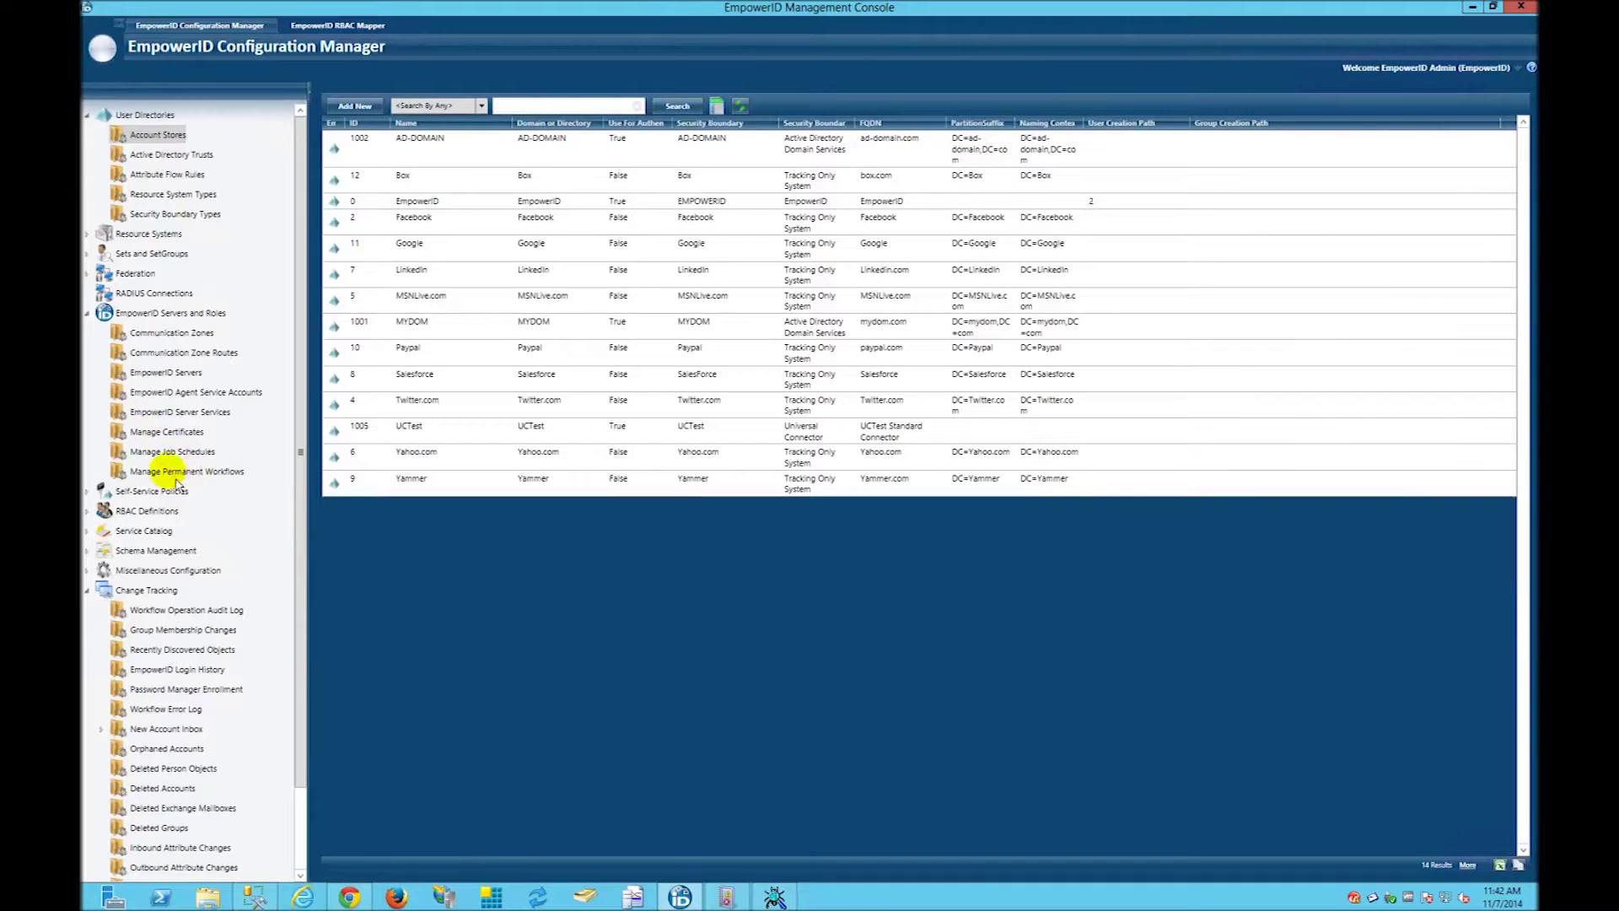
left_click(174, 476)
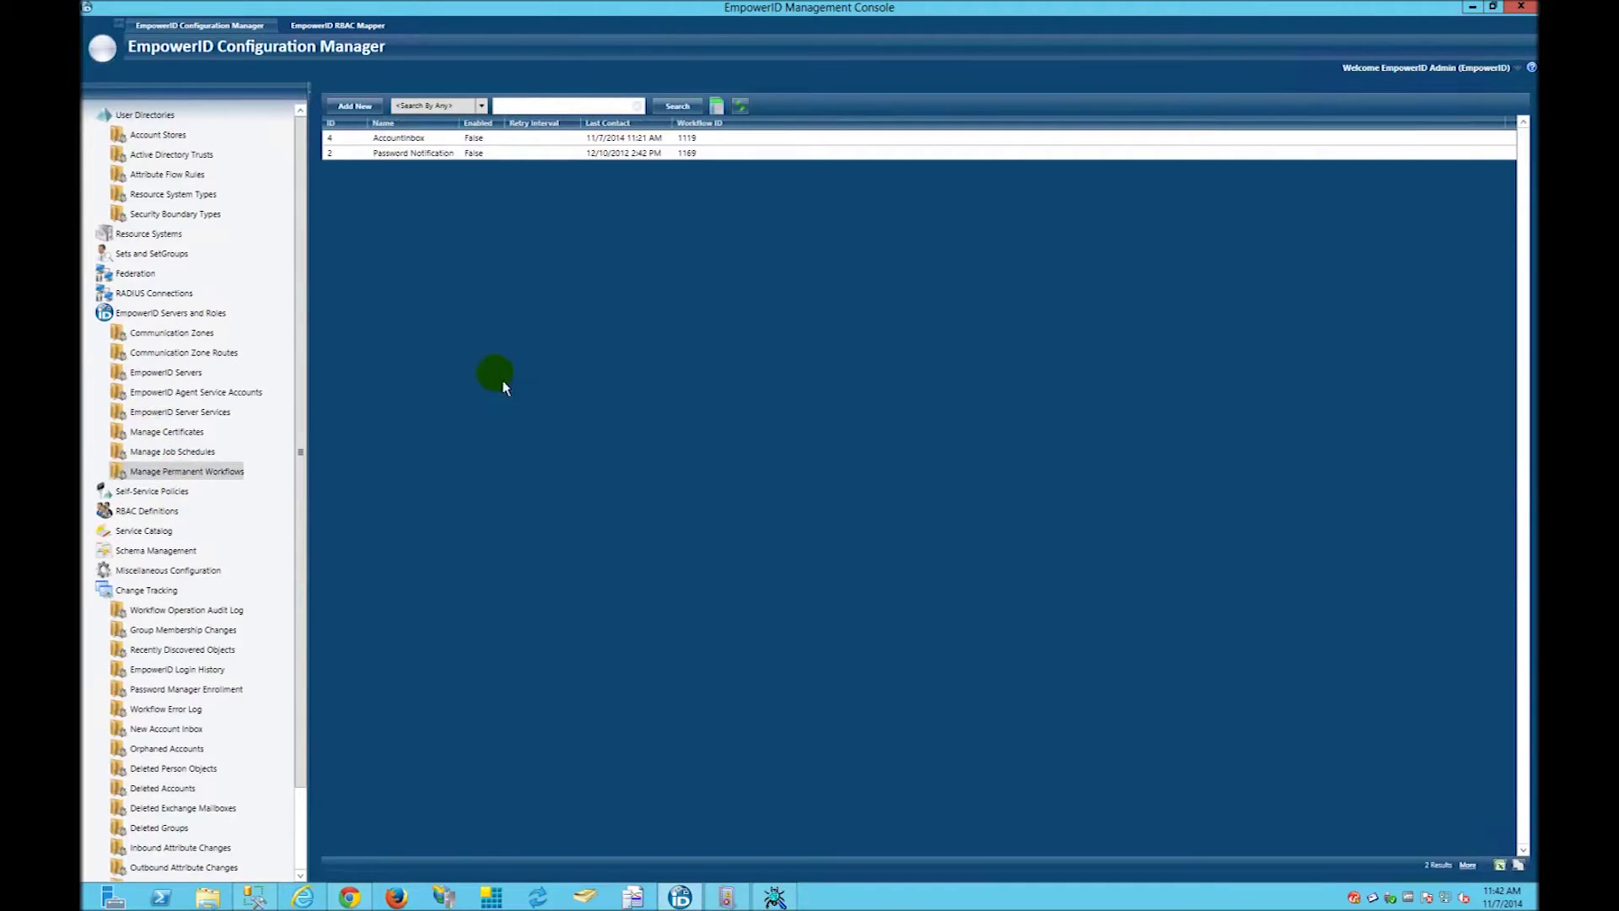
left_click(386, 140)
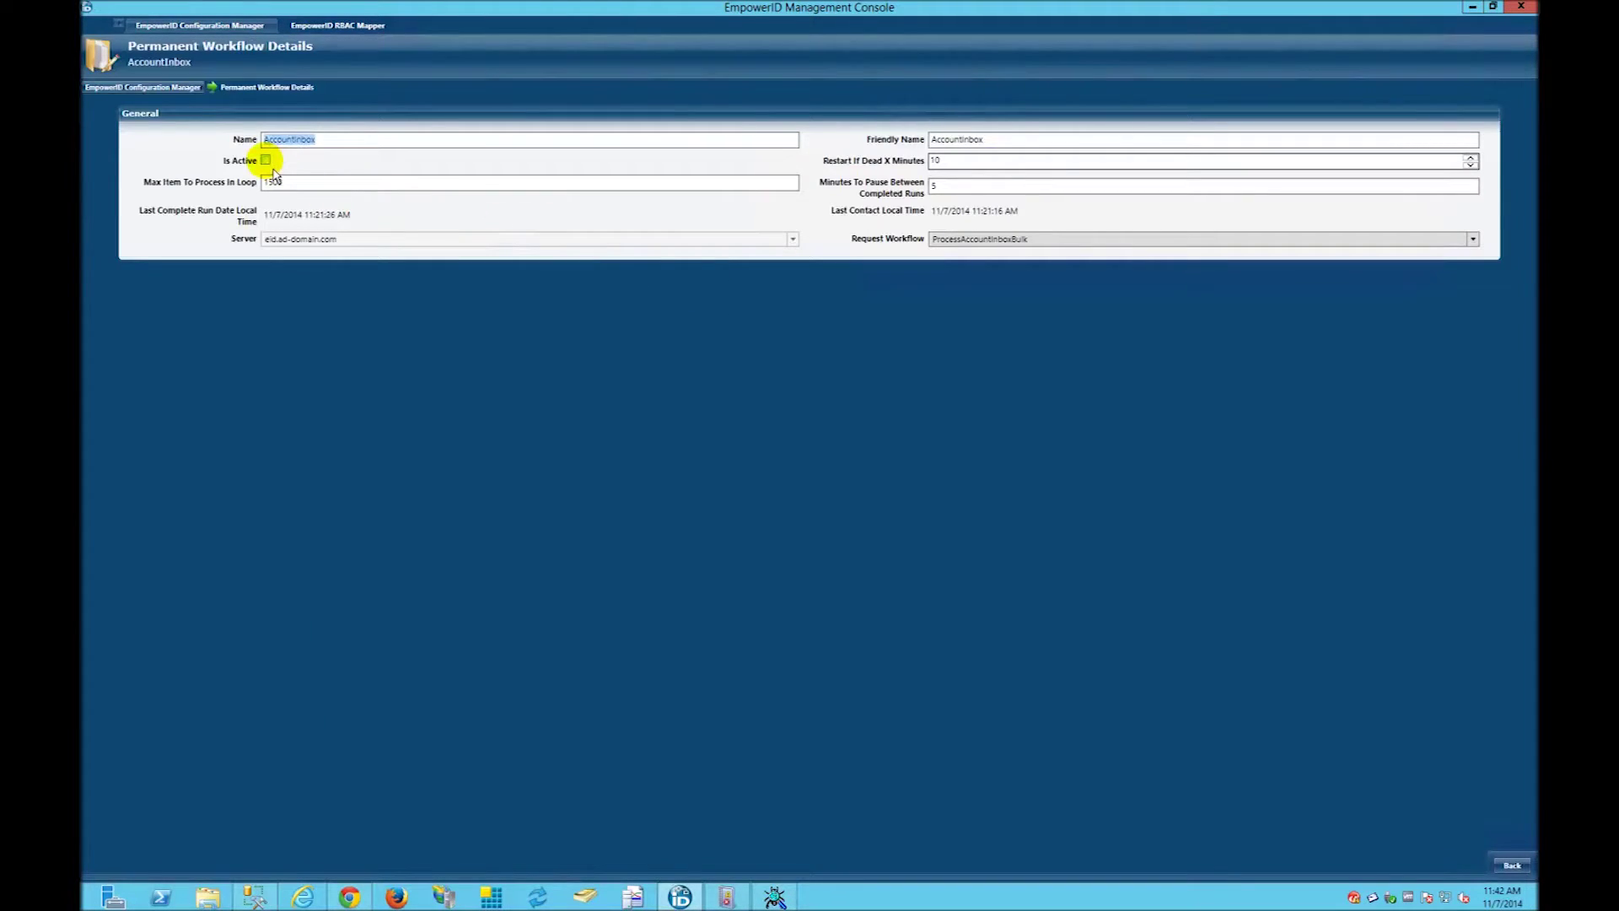
left_click(266, 160)
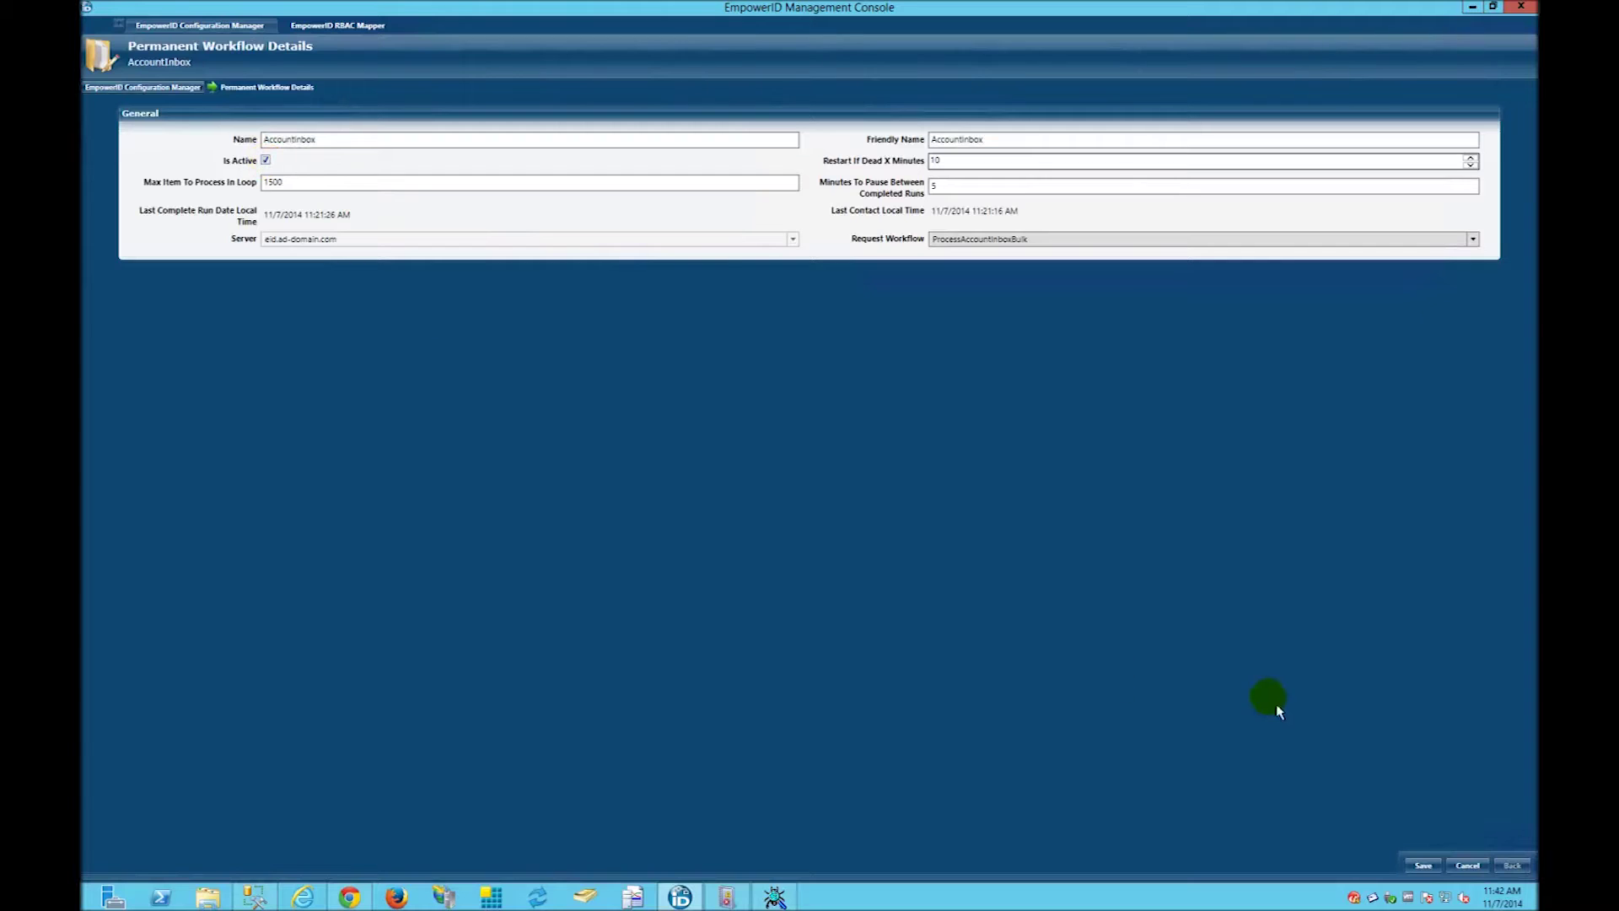
left_click(1425, 867)
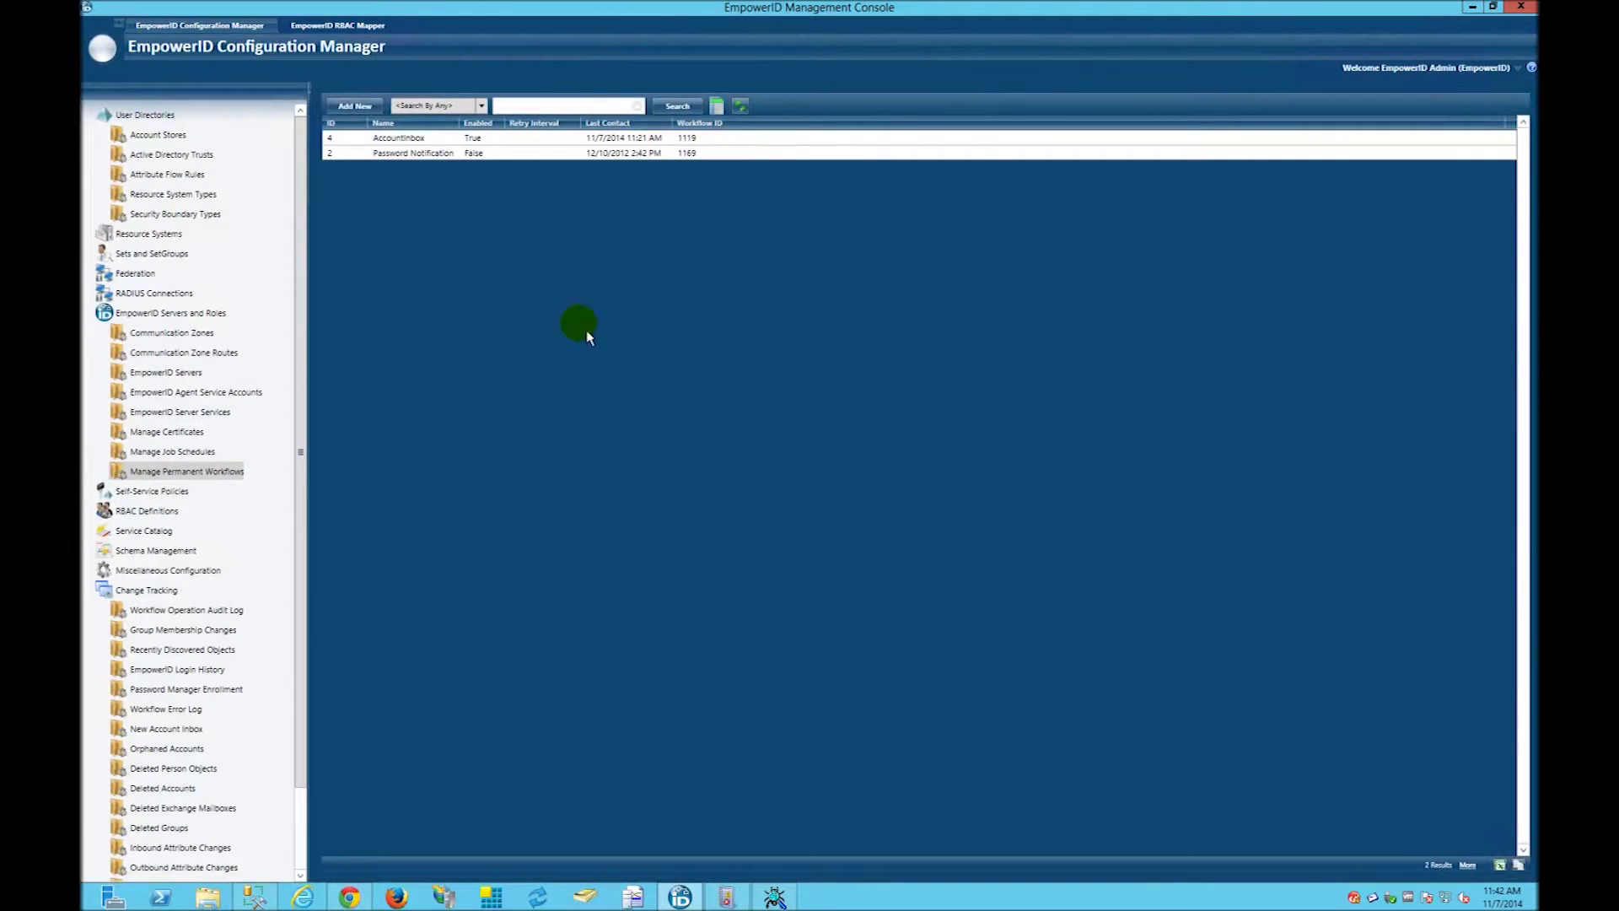
- Refresh the permanent workflows list to check when AccountInbox last made contact
left_click(741, 107)
left_click(88, 592)
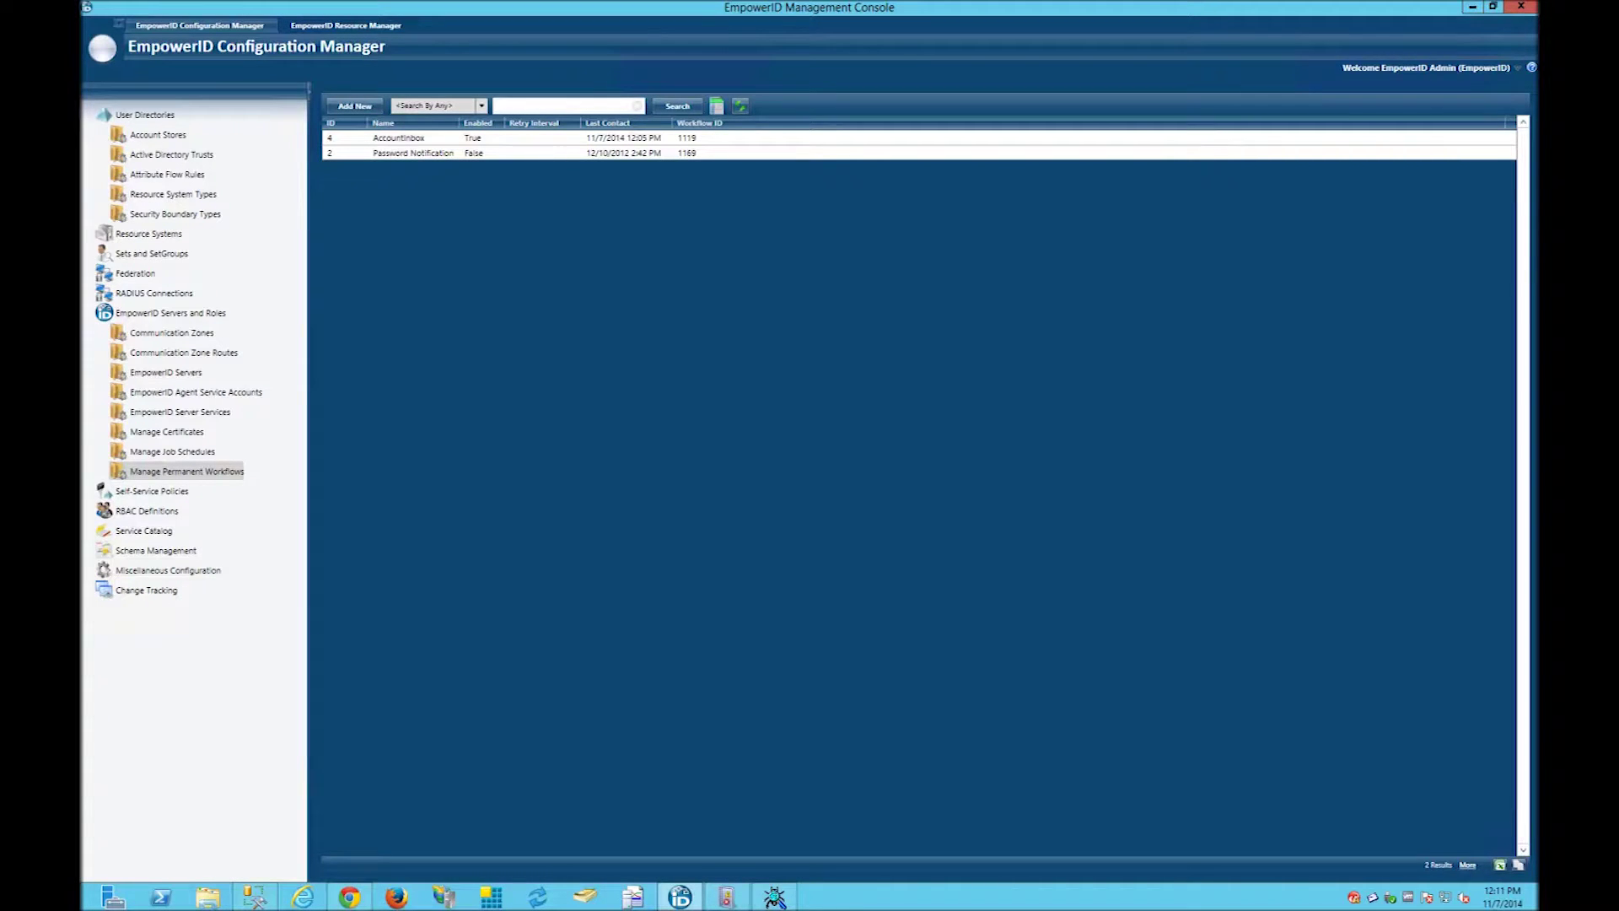
left_click(1099, 456)
left_click(740, 103)
- Load the Recently Discovered Objects list under Change Tracking to review the newly provisioned people
left_click(91, 593)
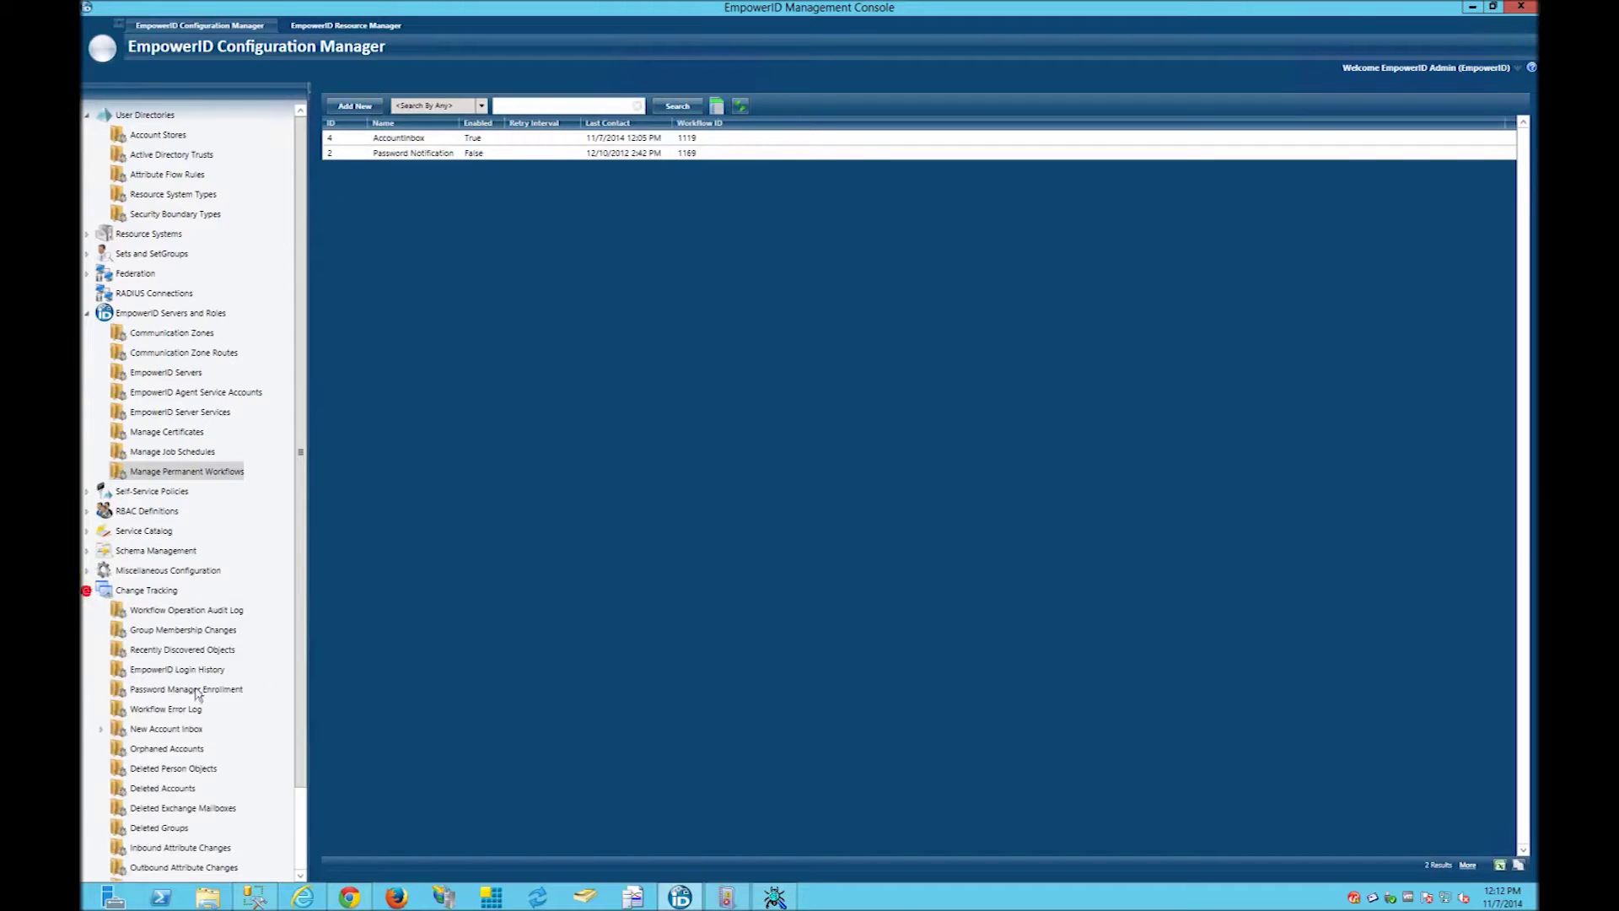
left_click(168, 650)
left_click(621, 107)
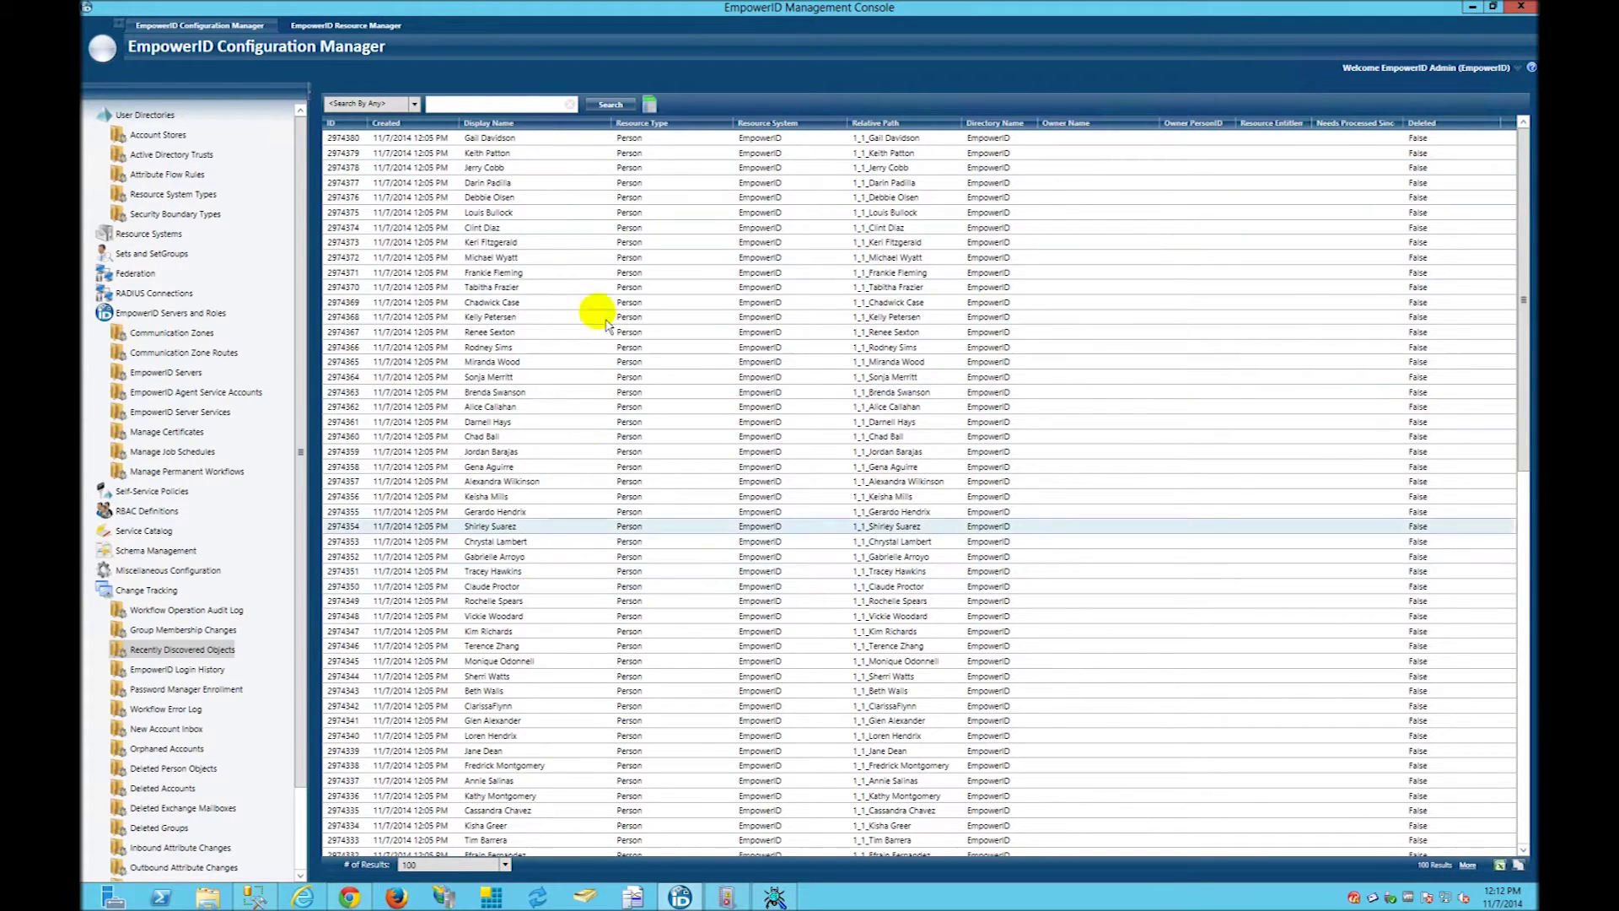
- Check the inventory totals in the UCTest connector details and return to the account stores list
left_click(143, 135)
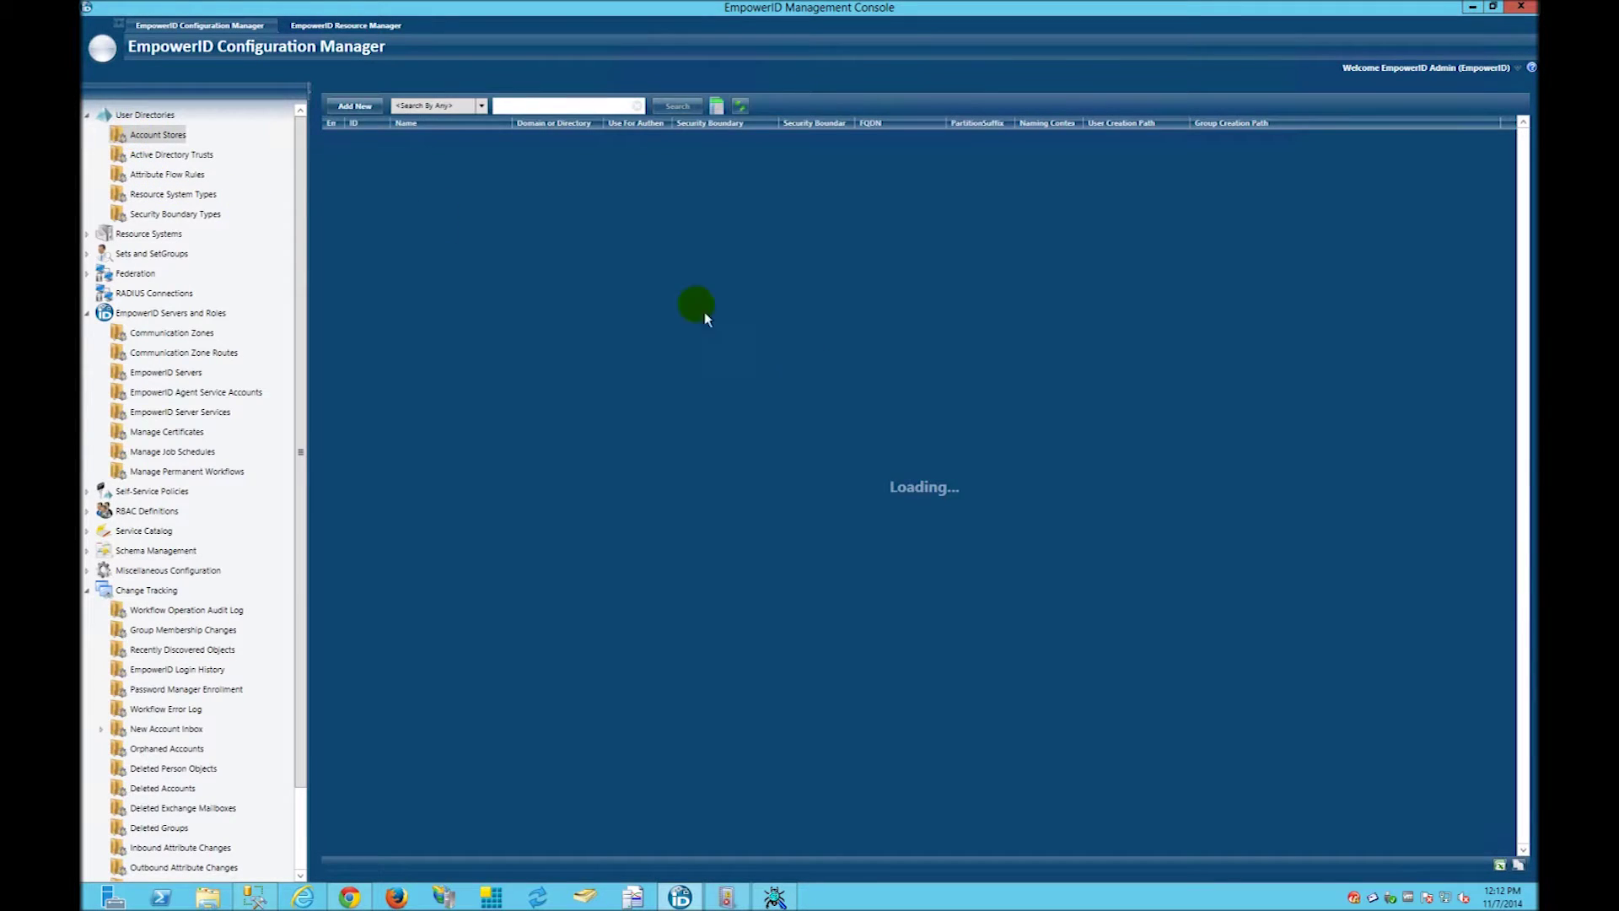
double_click(441, 437)
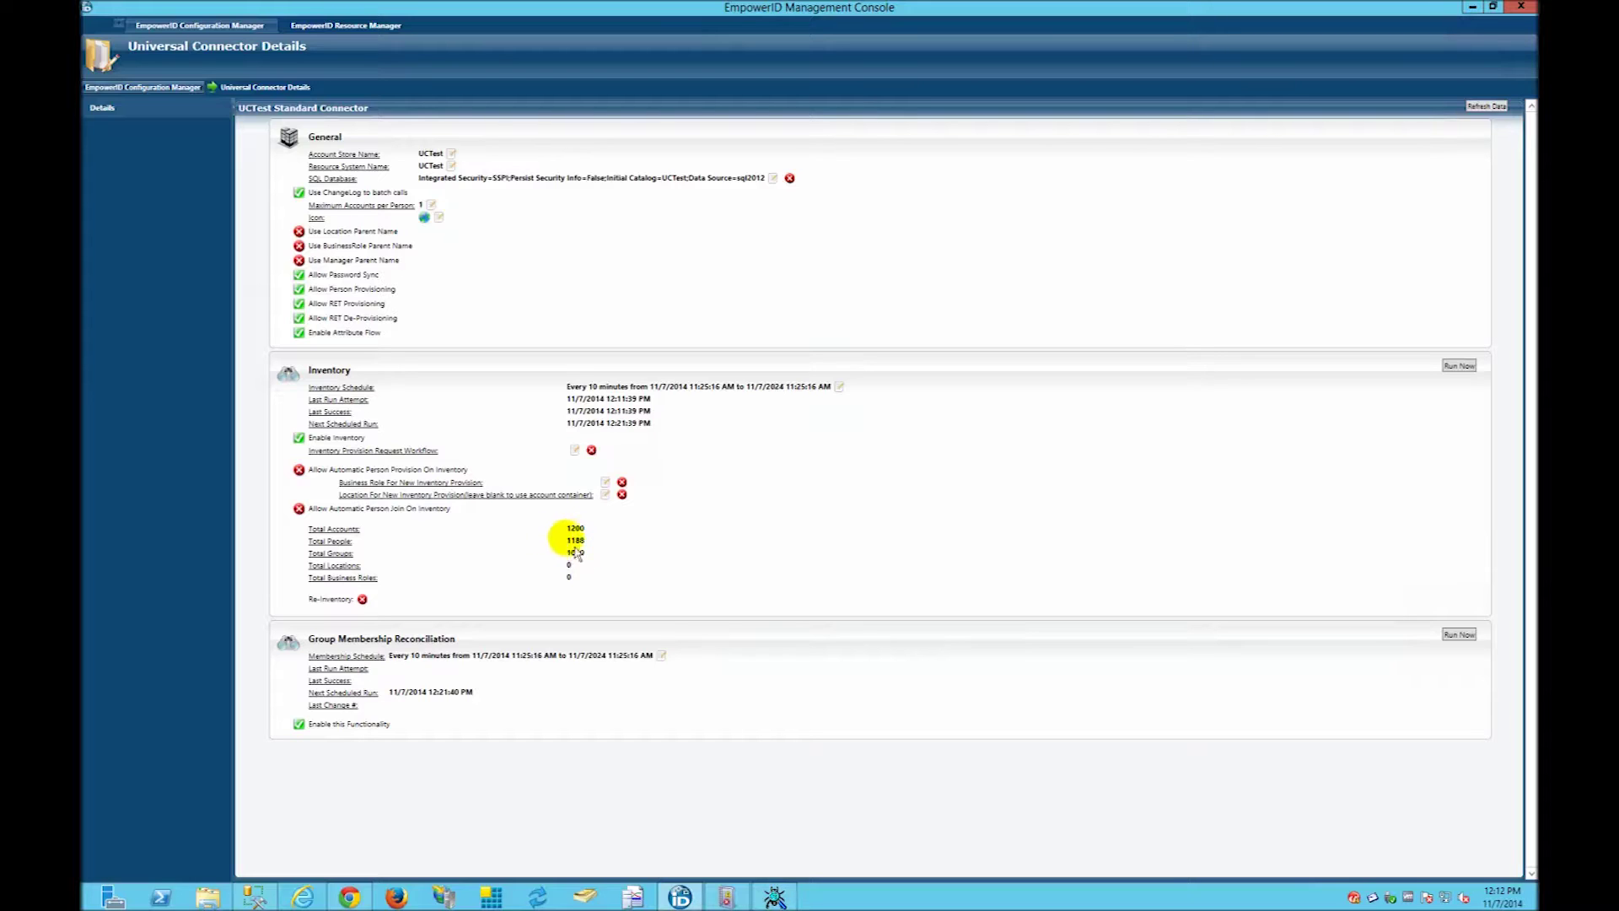
left_click(165, 89)
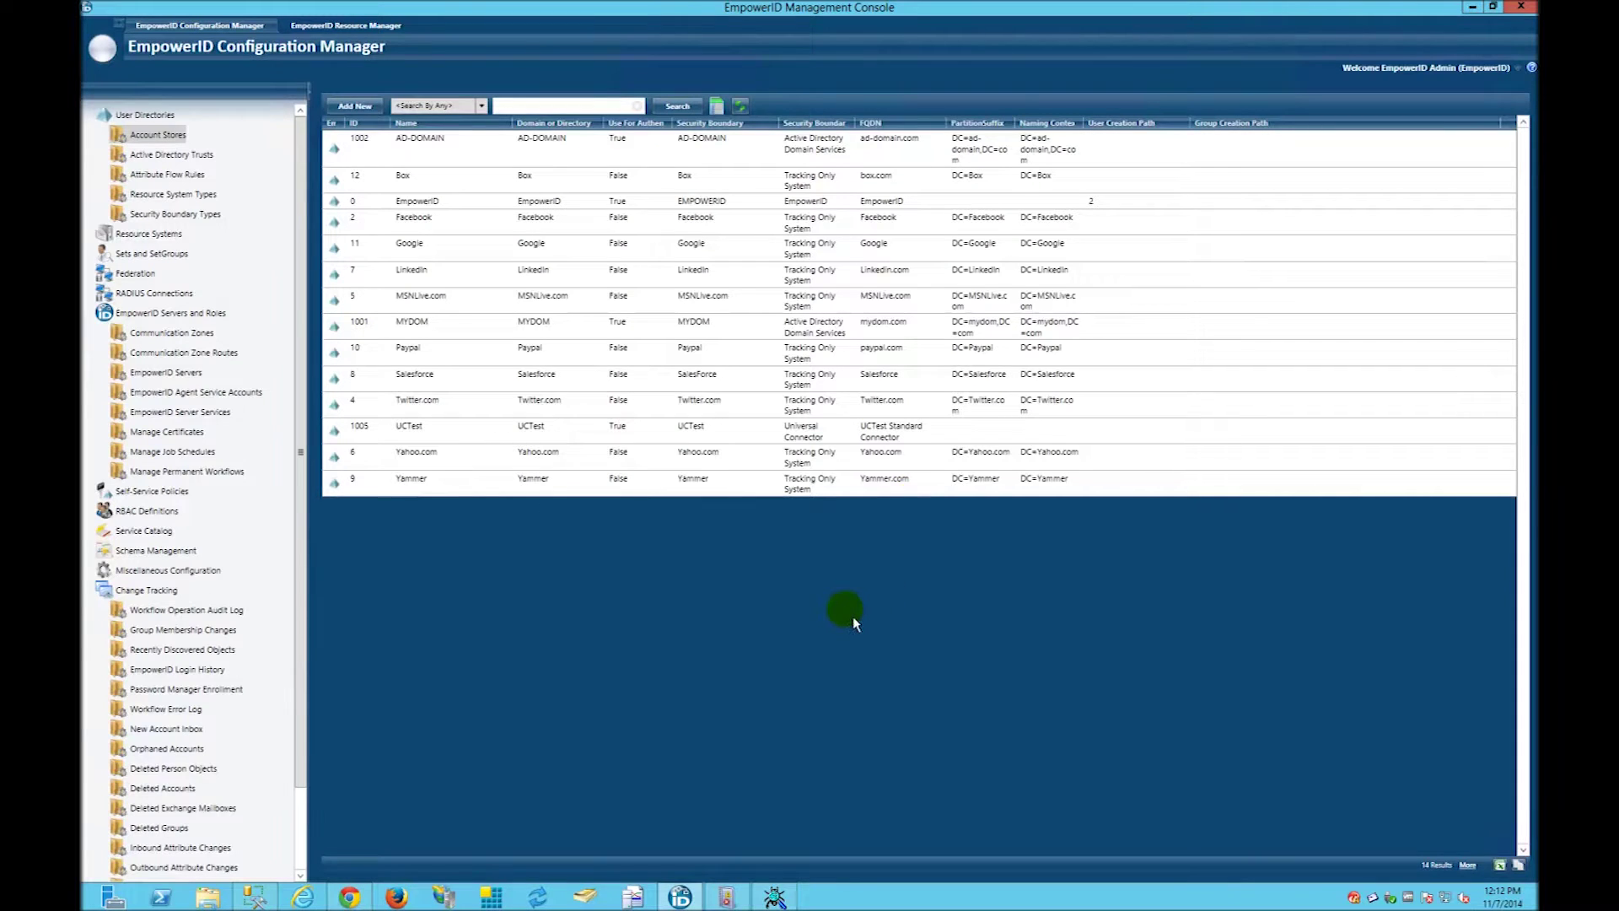
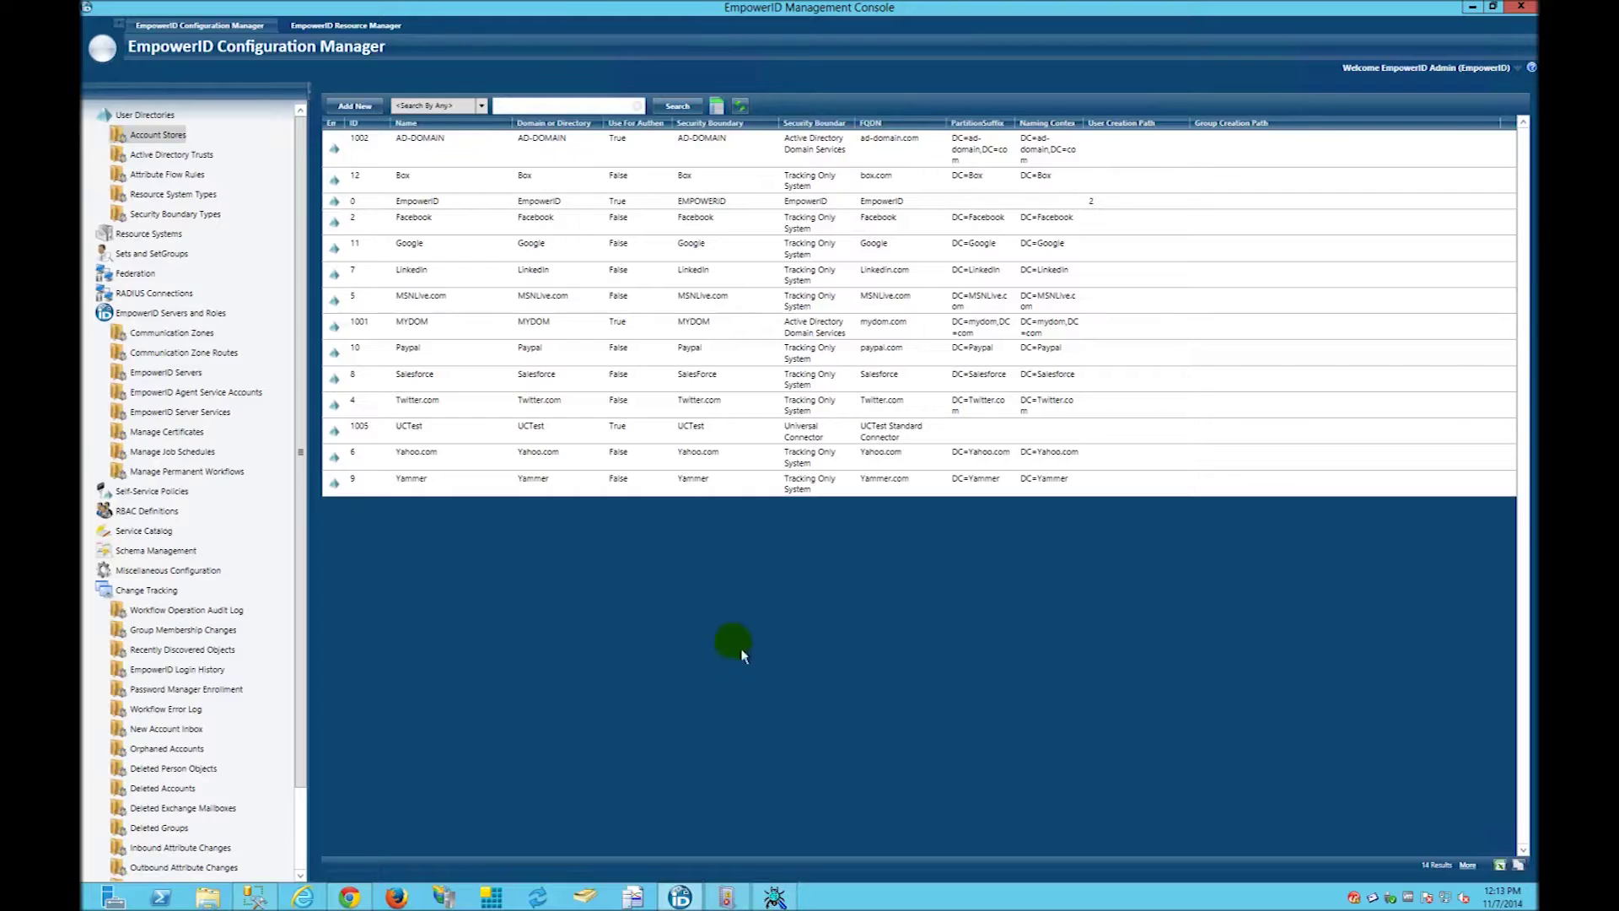
- Pick a person from the recently discovered objects, find them by name in the EmpowerID web app in Chrome and open their profile
left_click(176, 649)
left_click(619, 108)
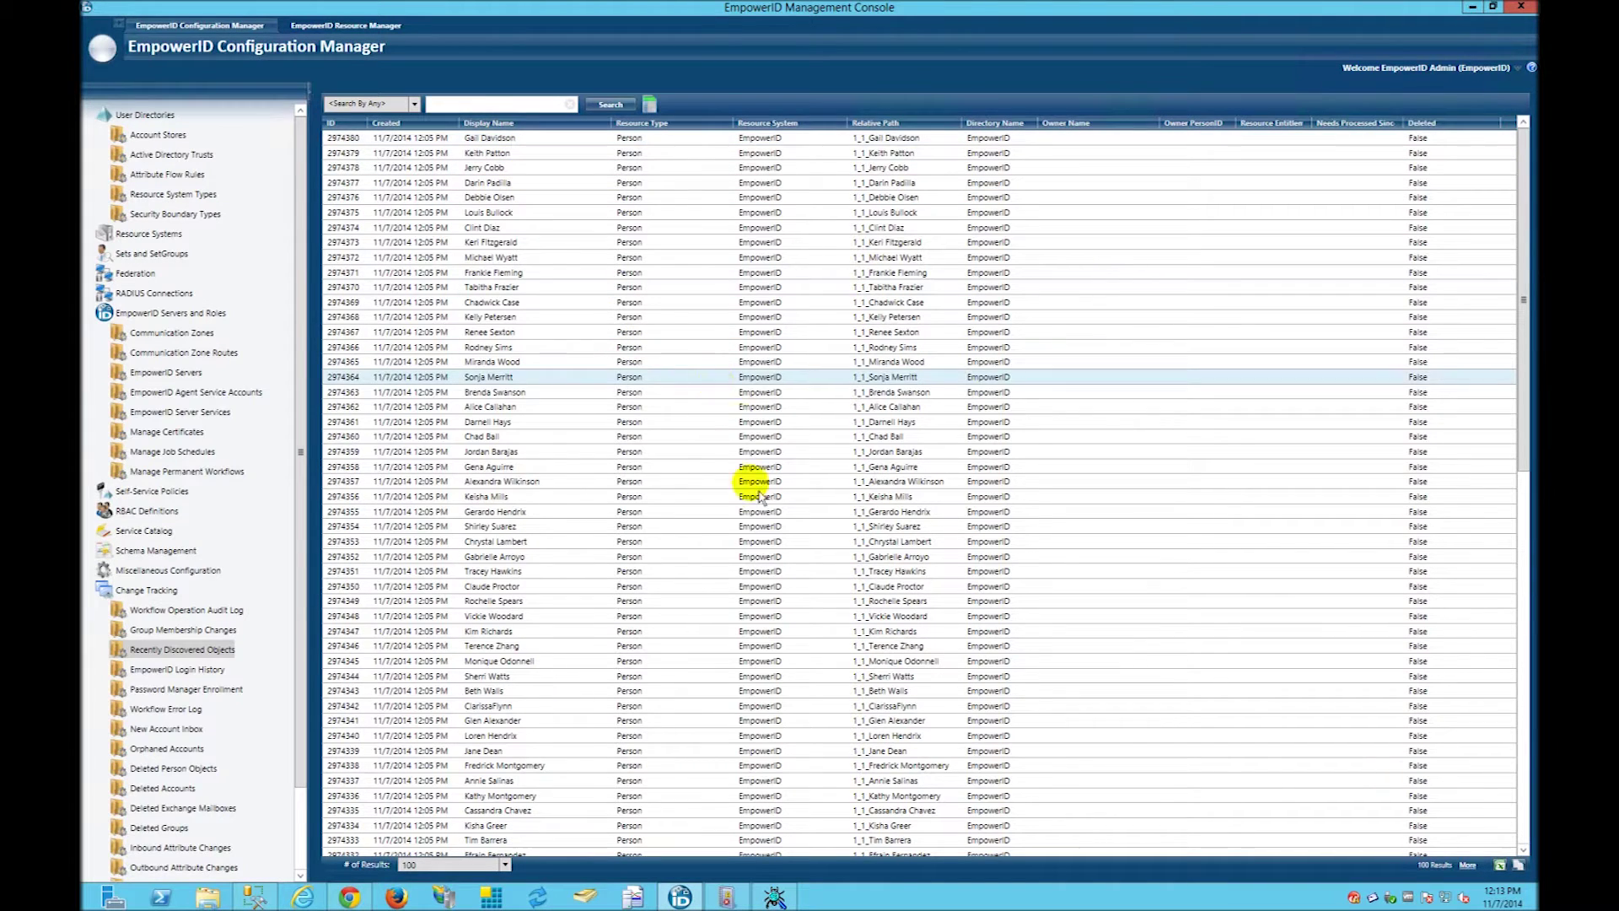
left_click(368, 903)
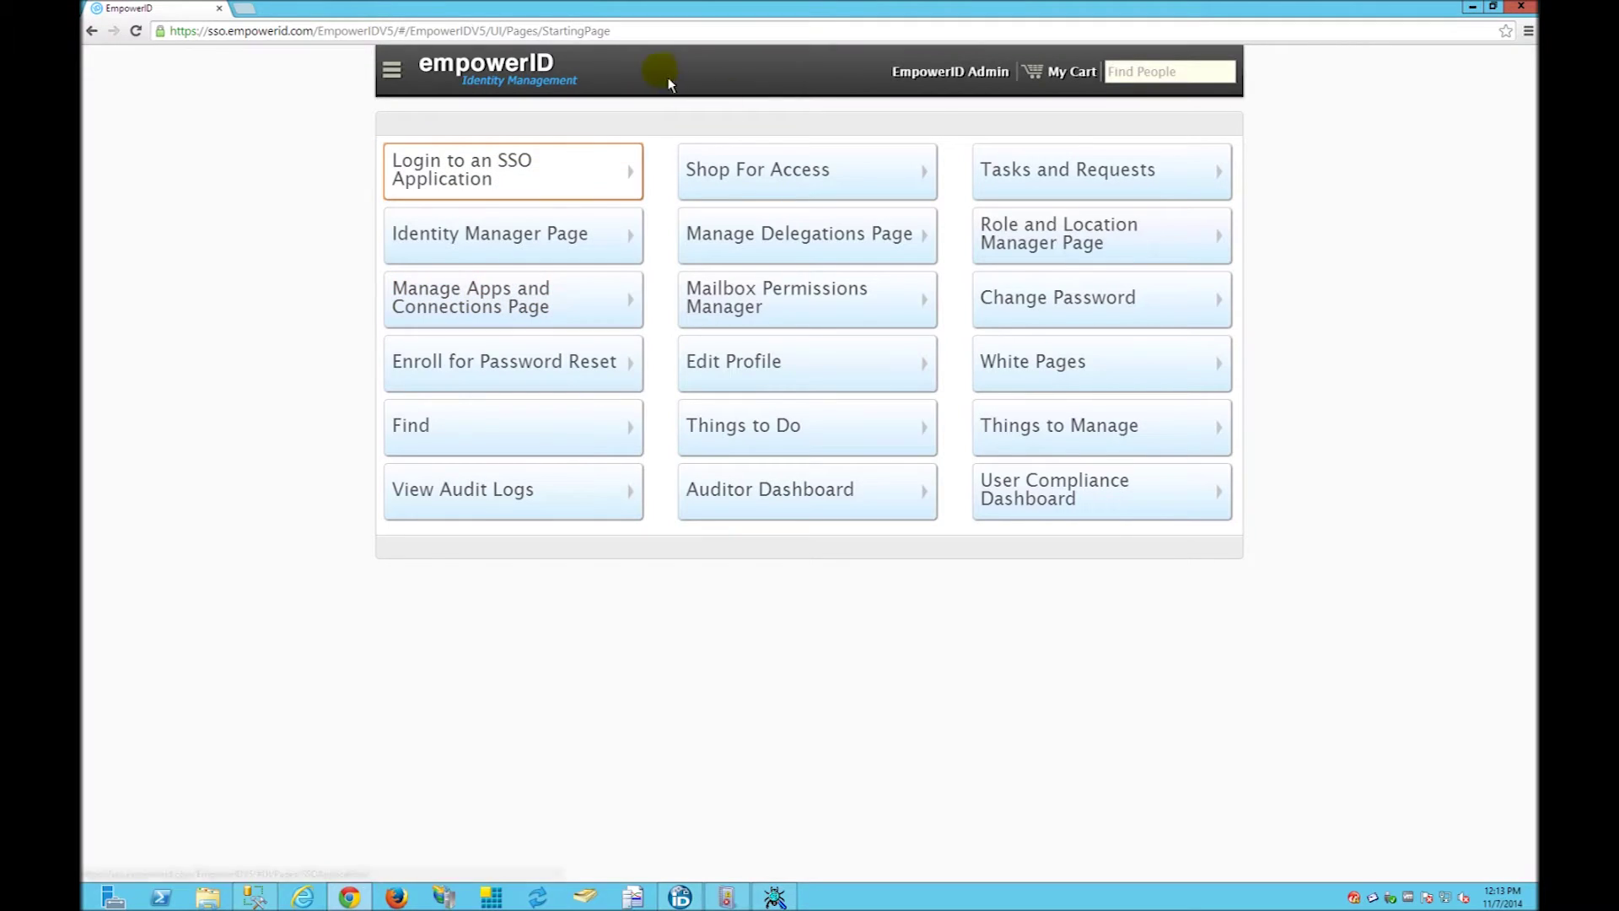
left_click(1150, 73)
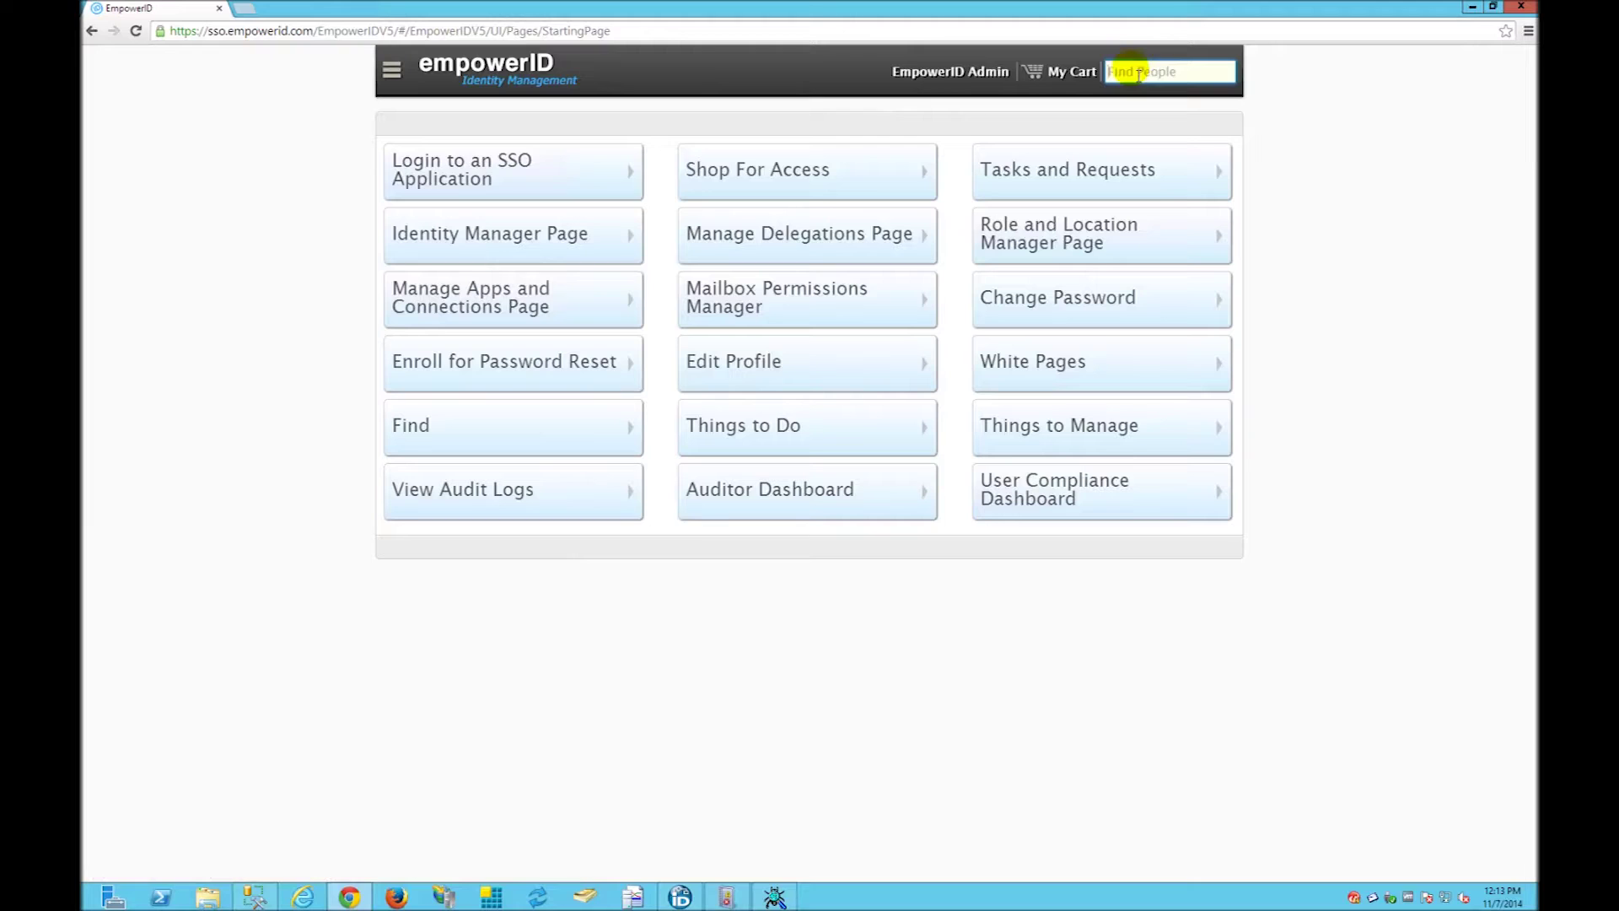
type("gail david")
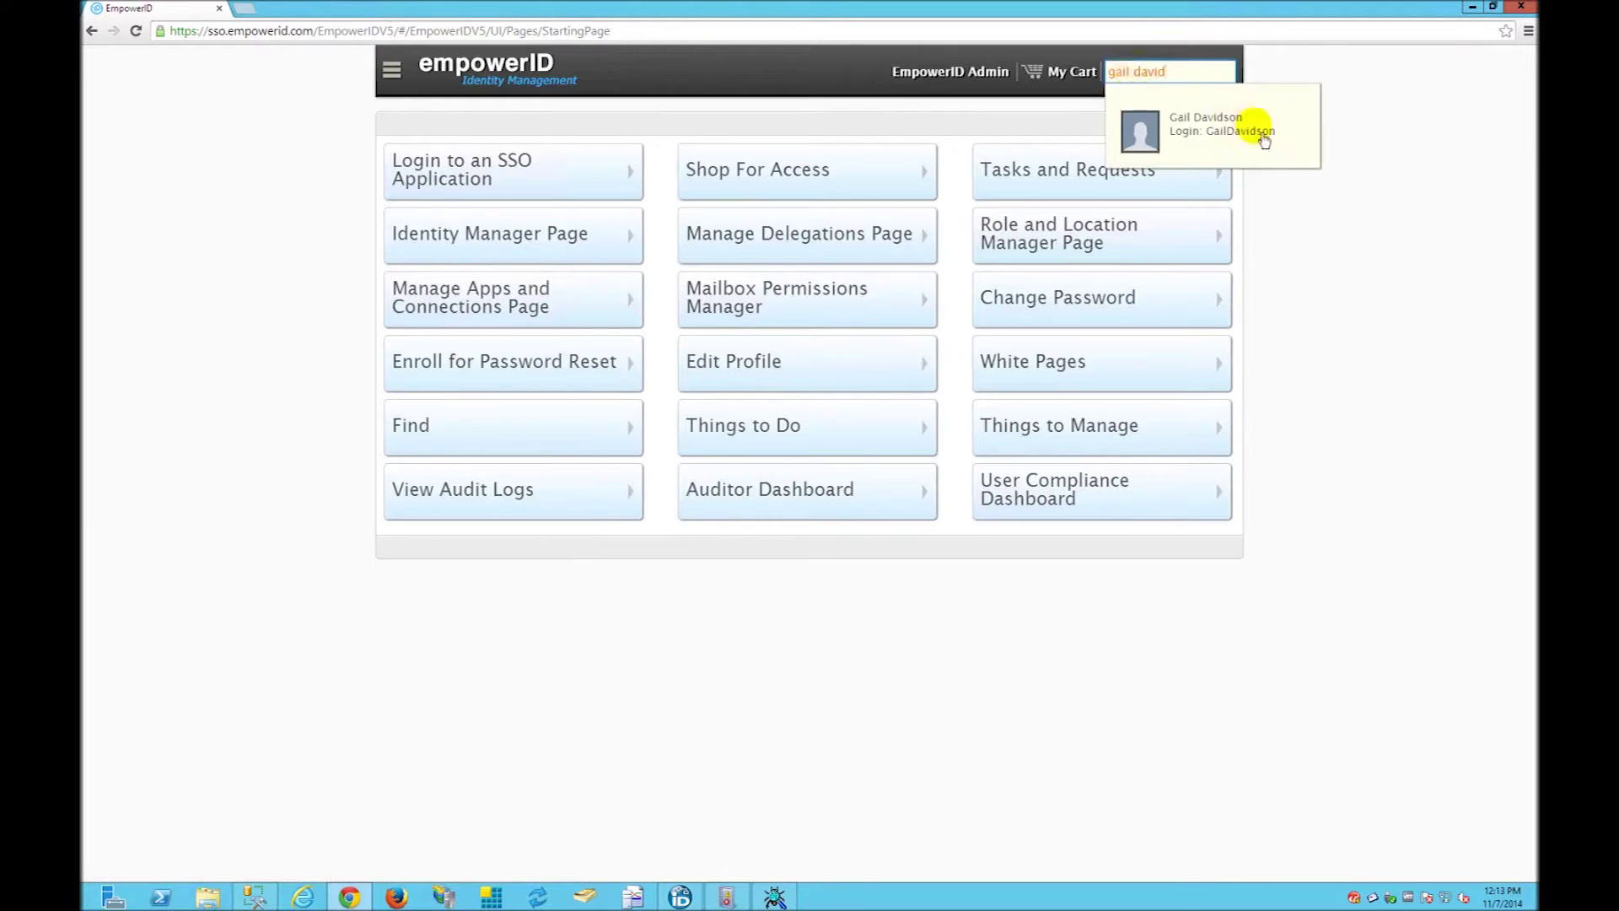
left_click(1214, 127)
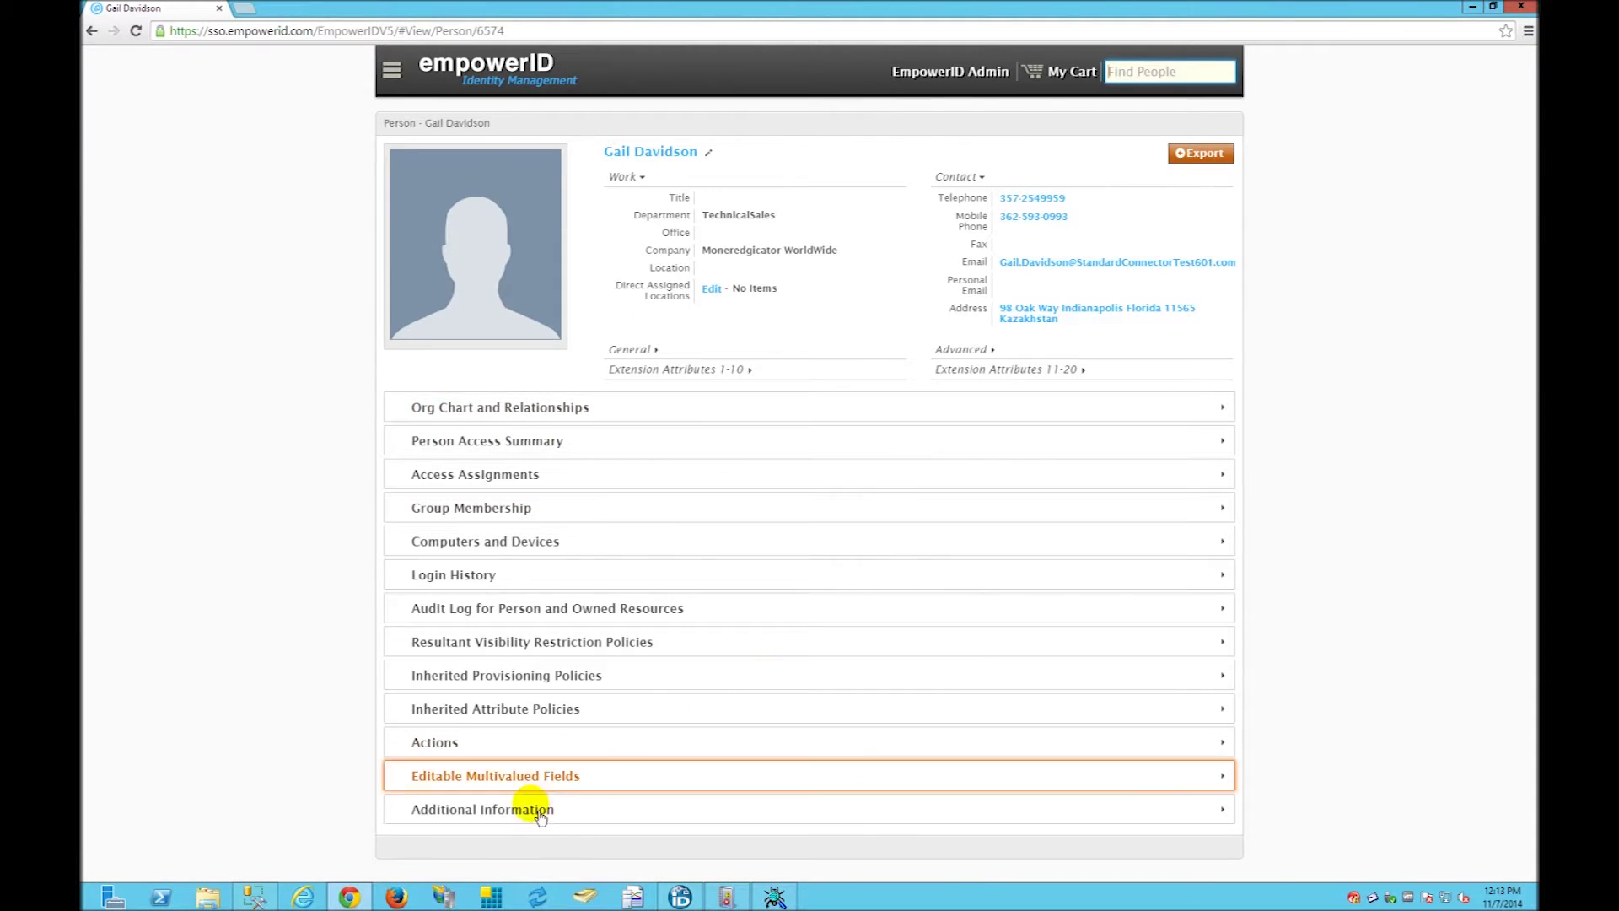
- Examine the owned accounts, business roles and management roles in the person's Editable Multivalued Fields, and collapse the section
left_click(500, 778)
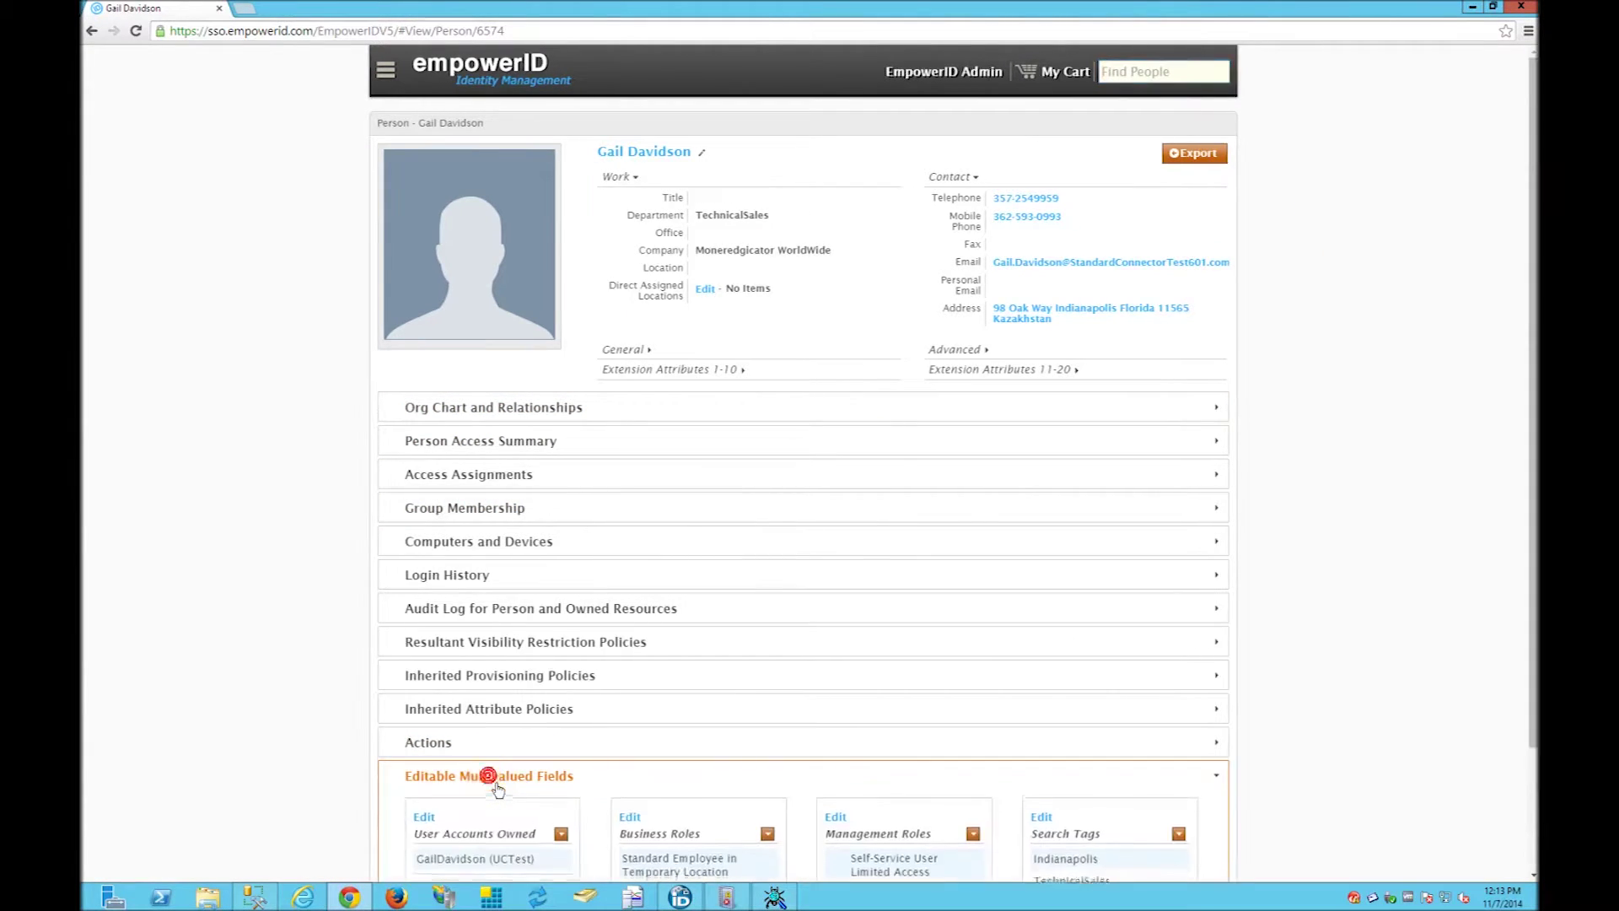
scroll(657, 790, "down", 3)
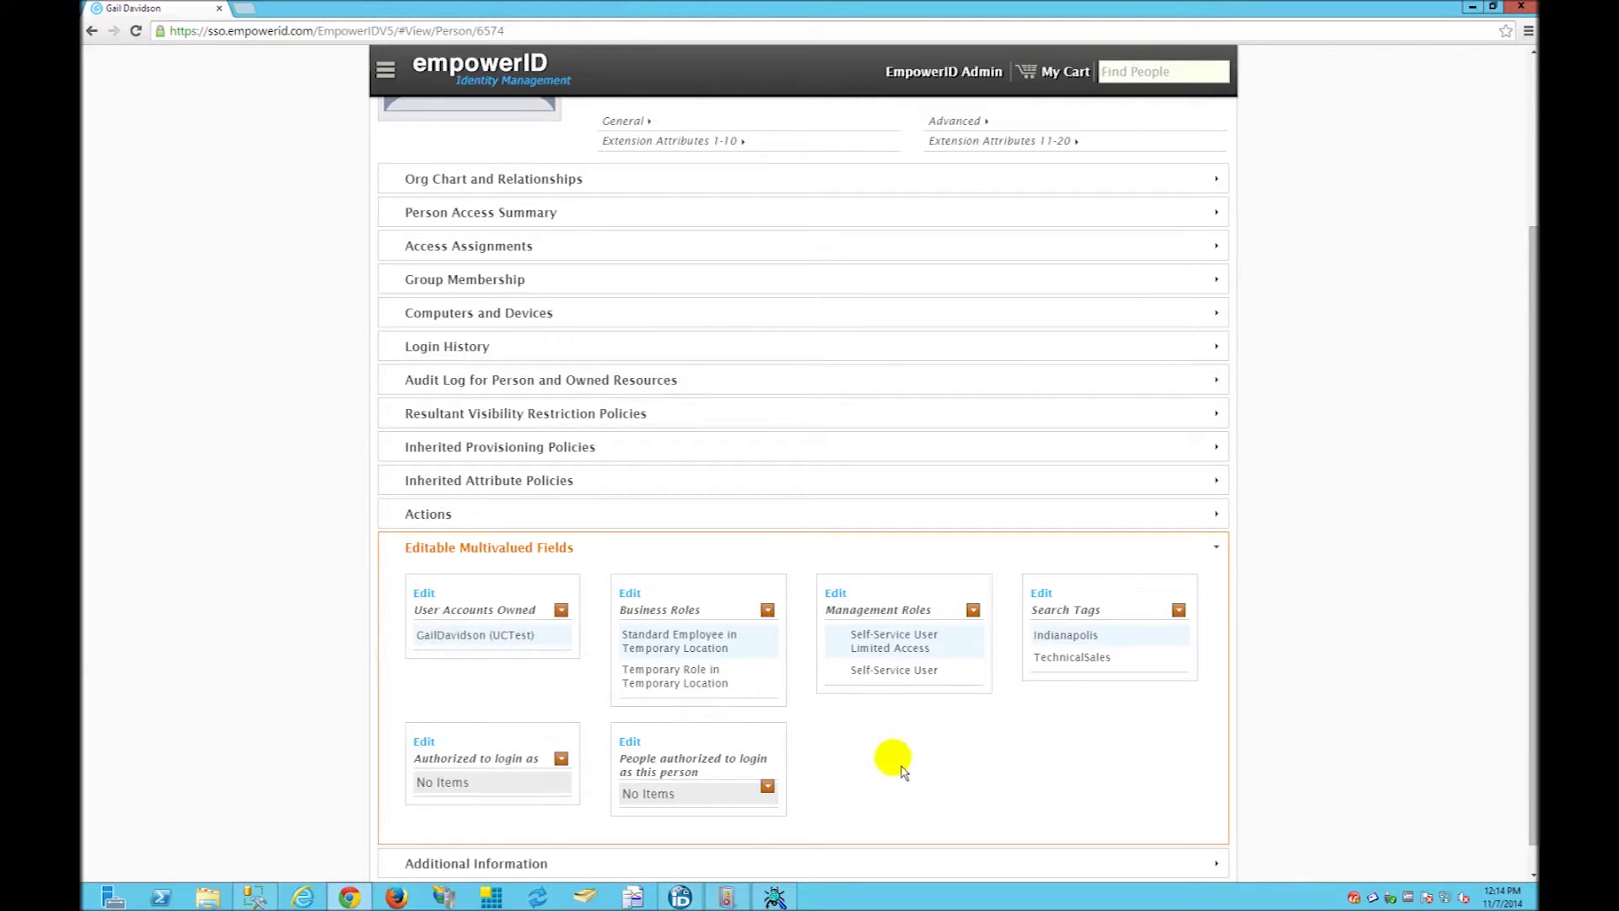
left_click(434, 560)
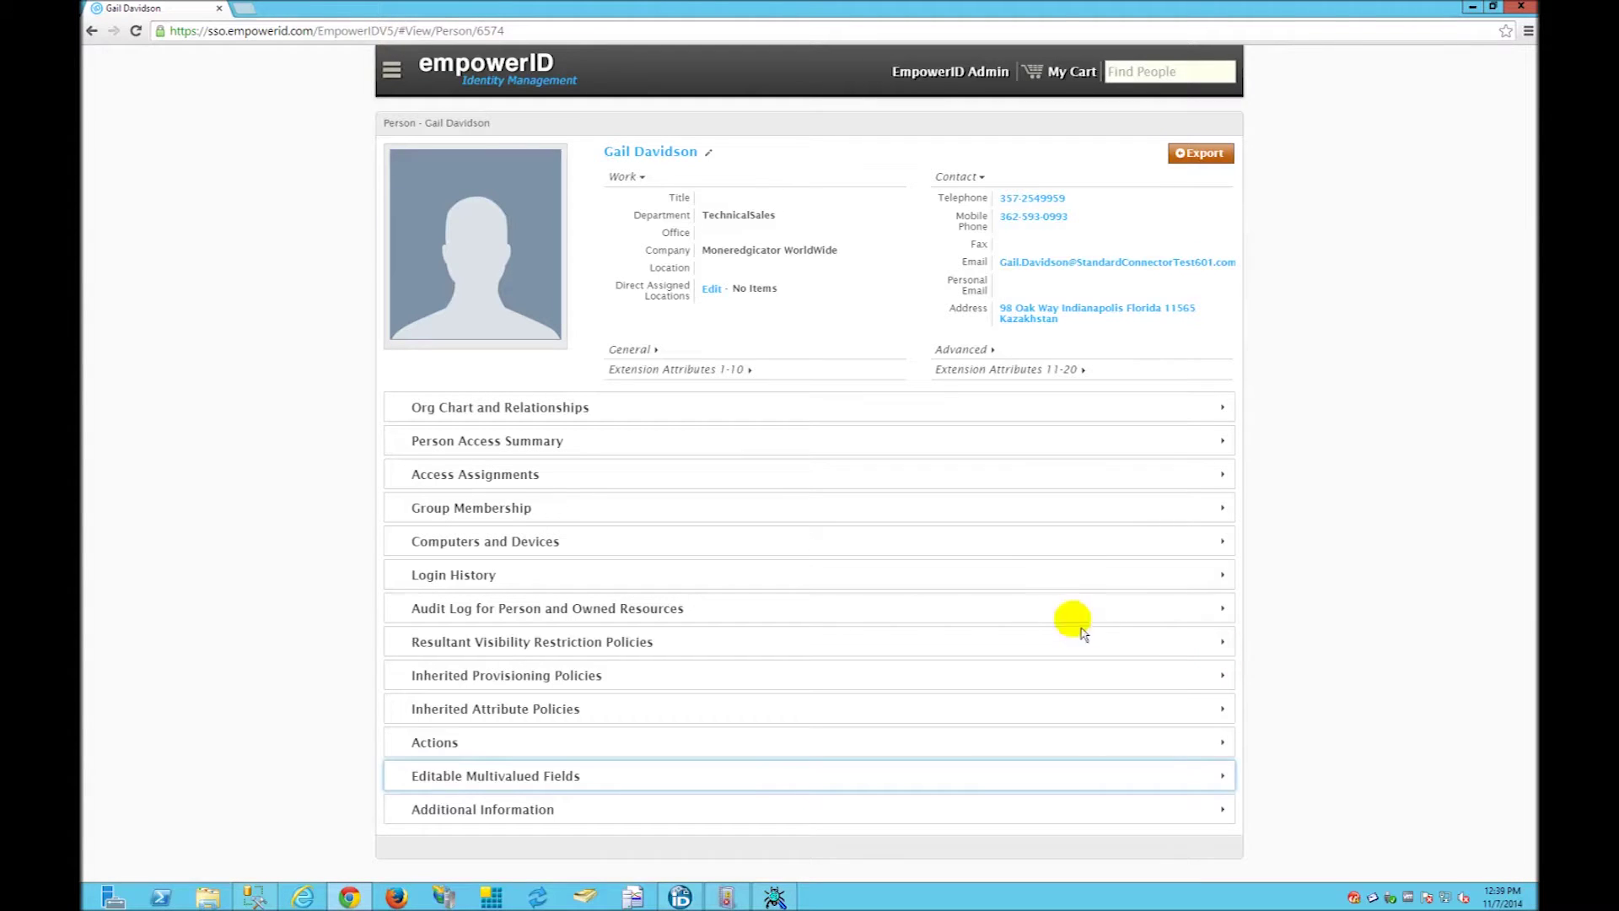
left_click(1326, 536)
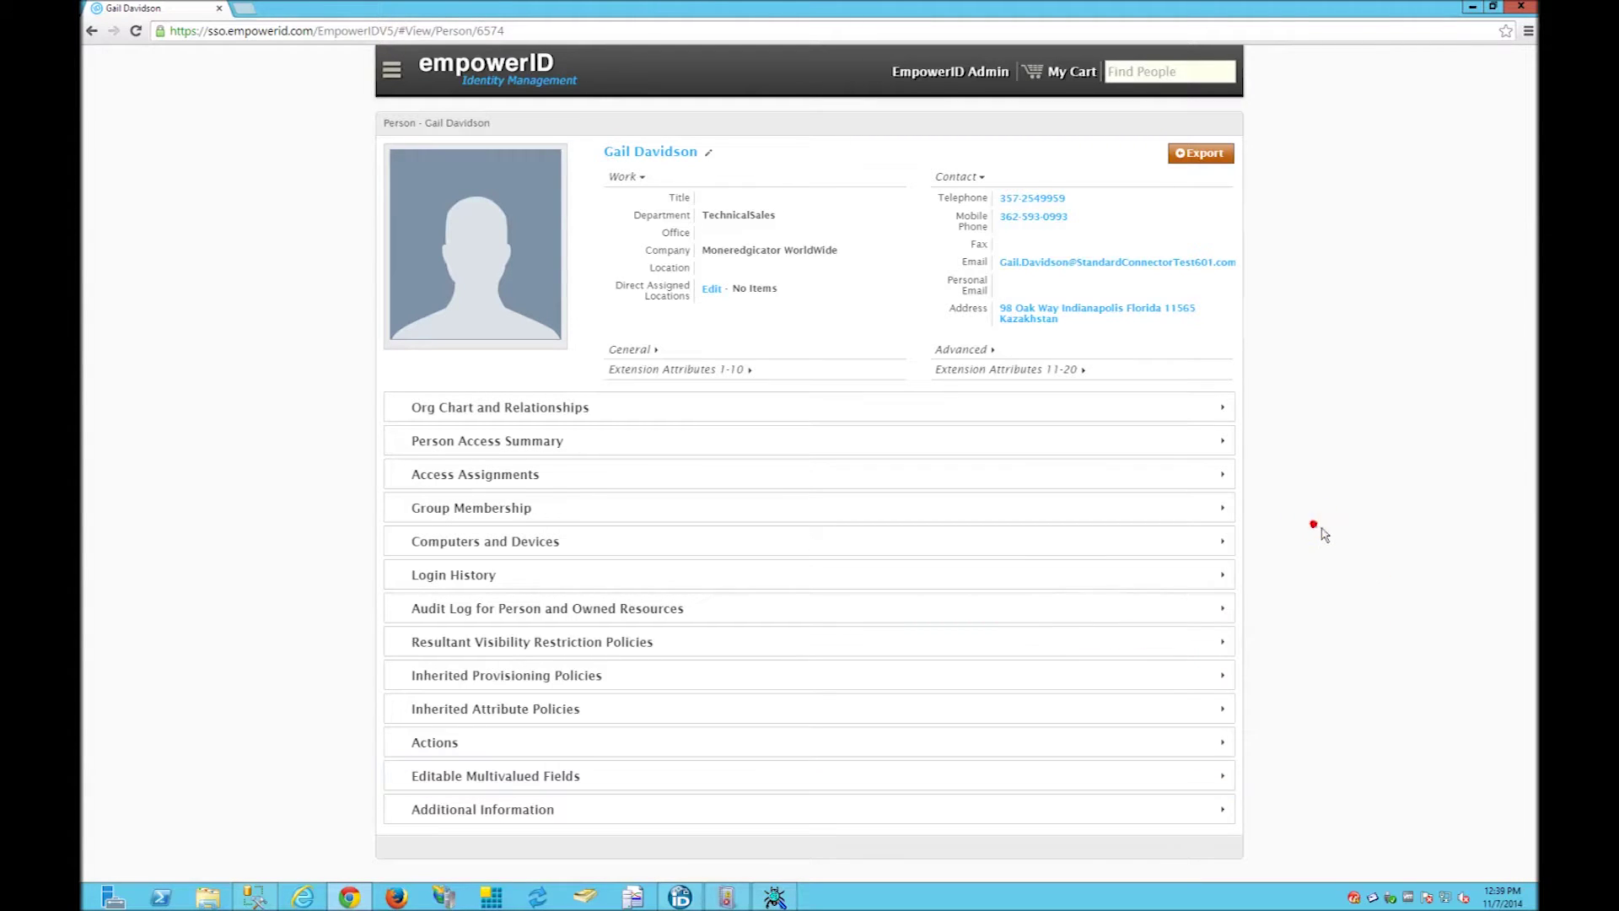
- Switch to the EmpowerID Management Console and load the Business Role and Location Evaluation Inbox under Change Tracking
left_click(680, 896)
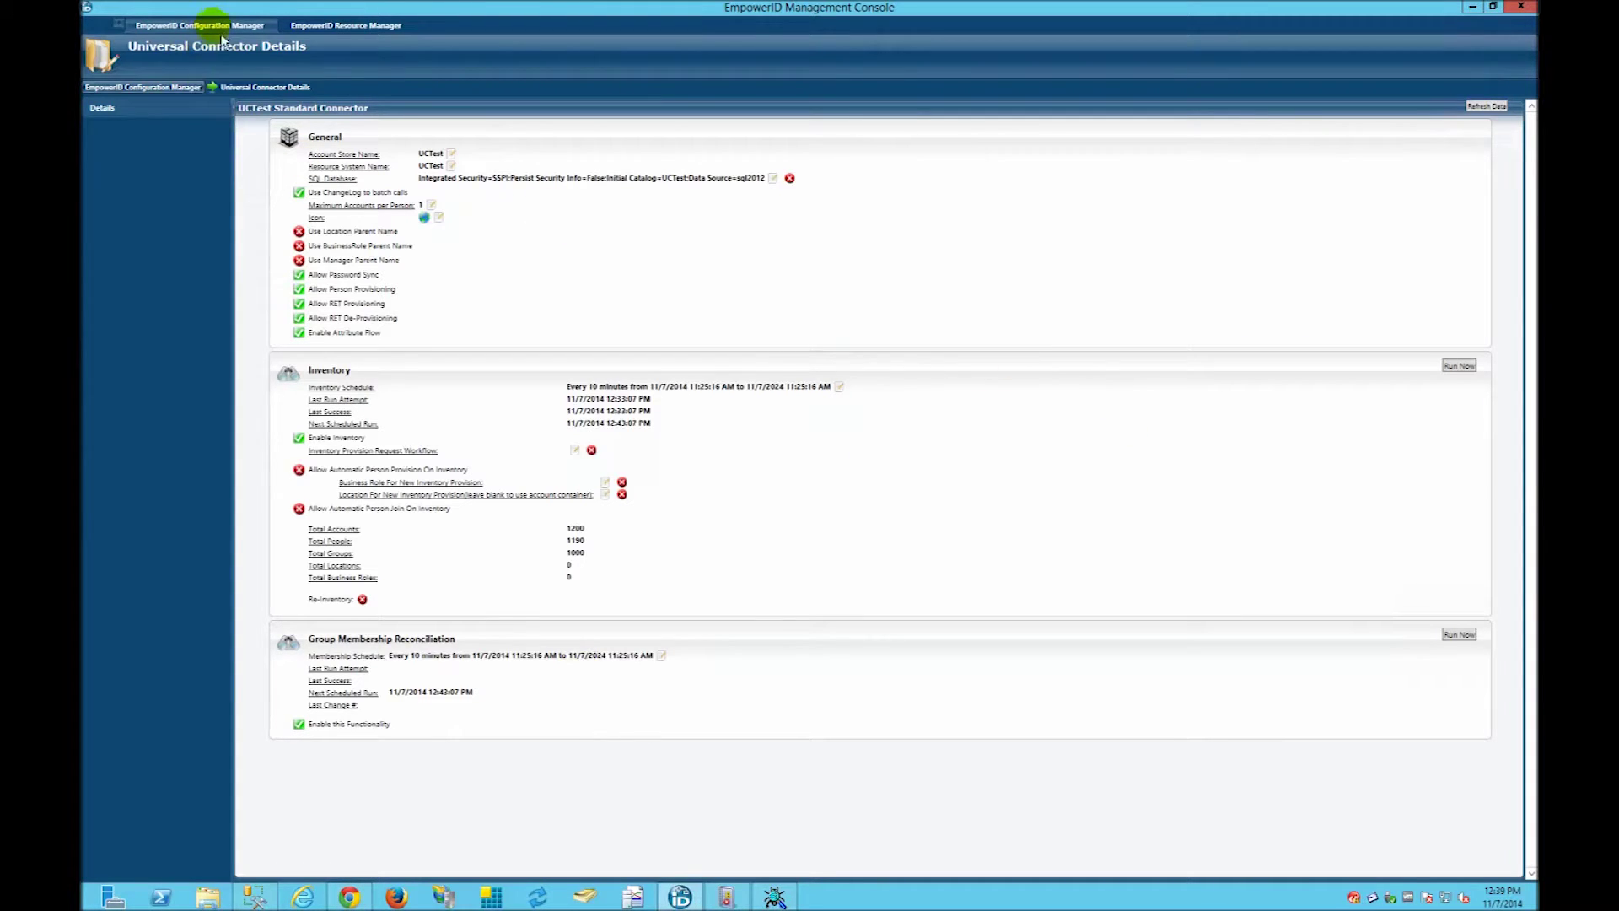
left_click(164, 91)
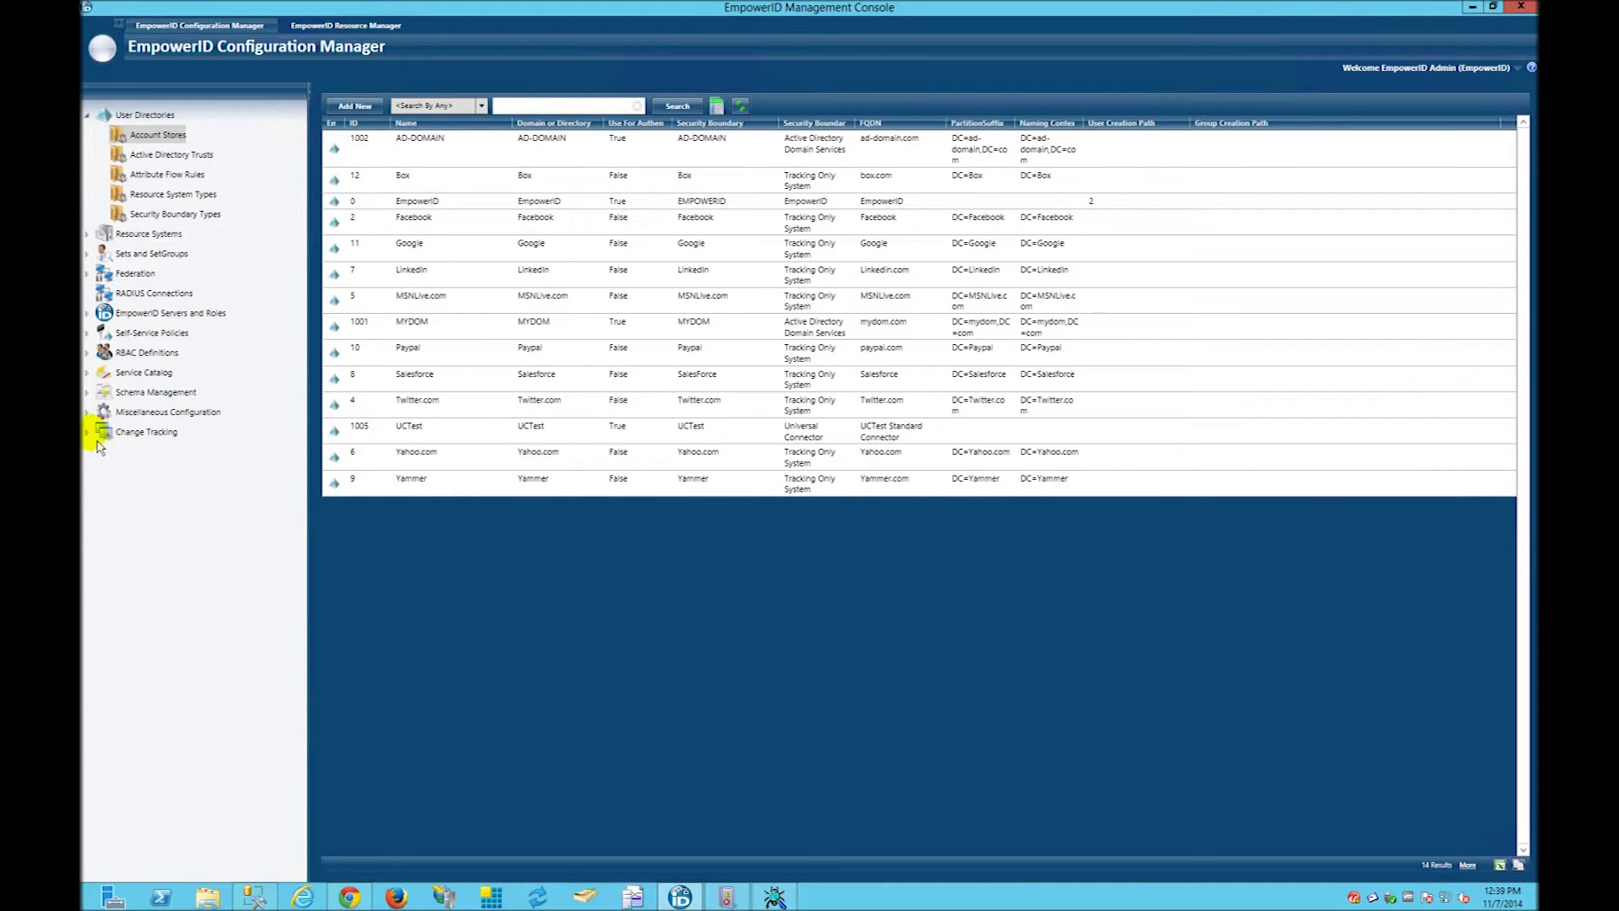
left_click(106, 433)
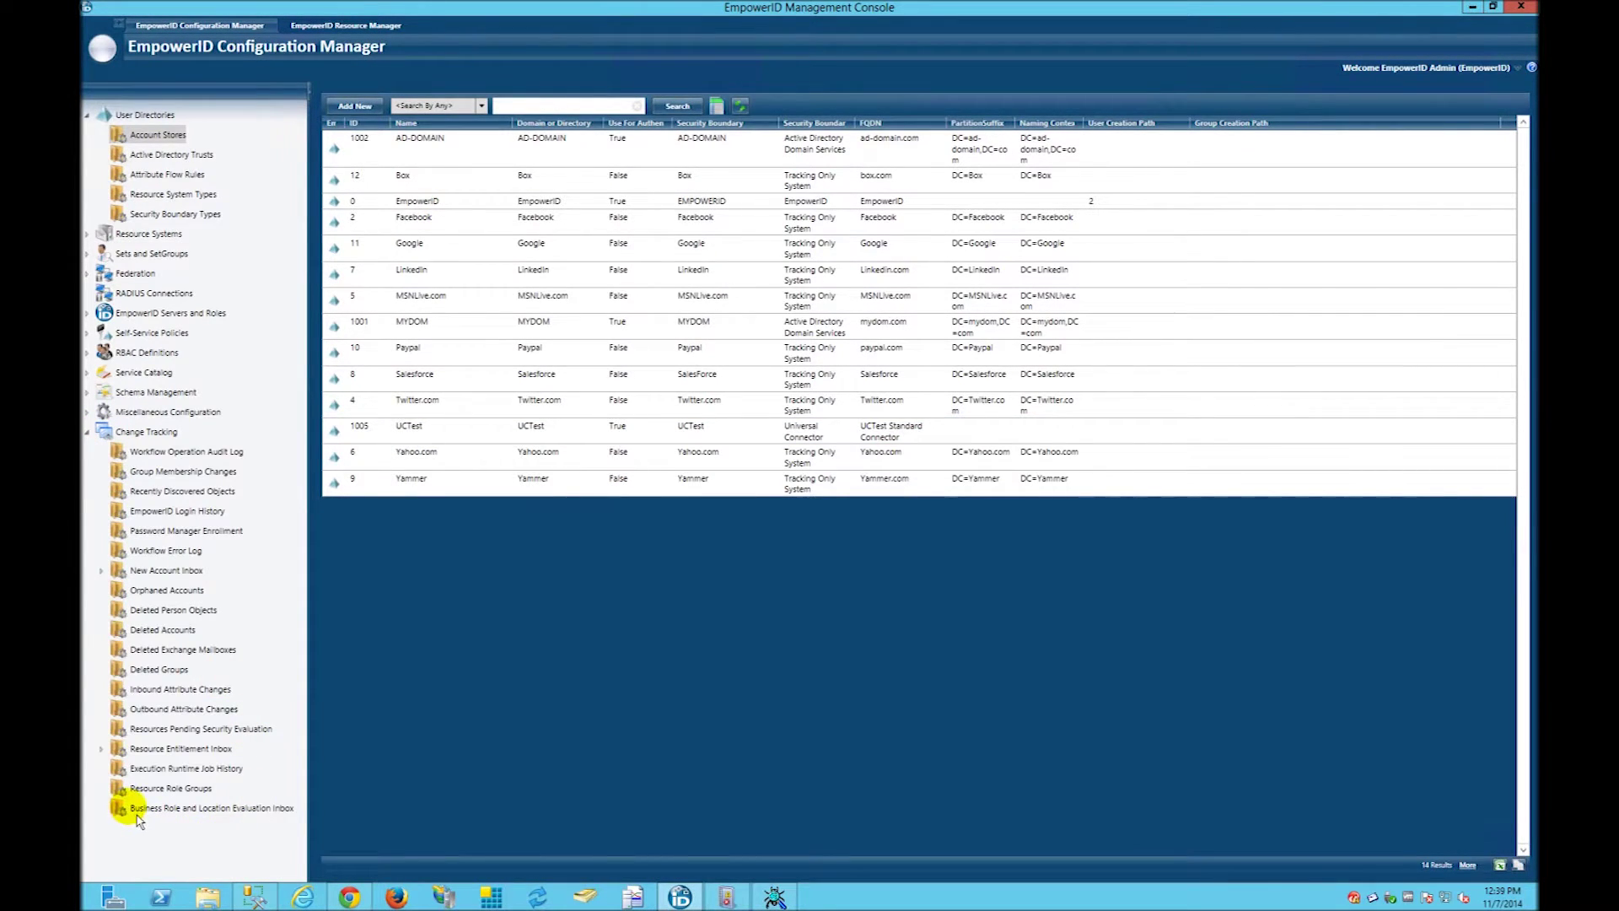
left_click(215, 815)
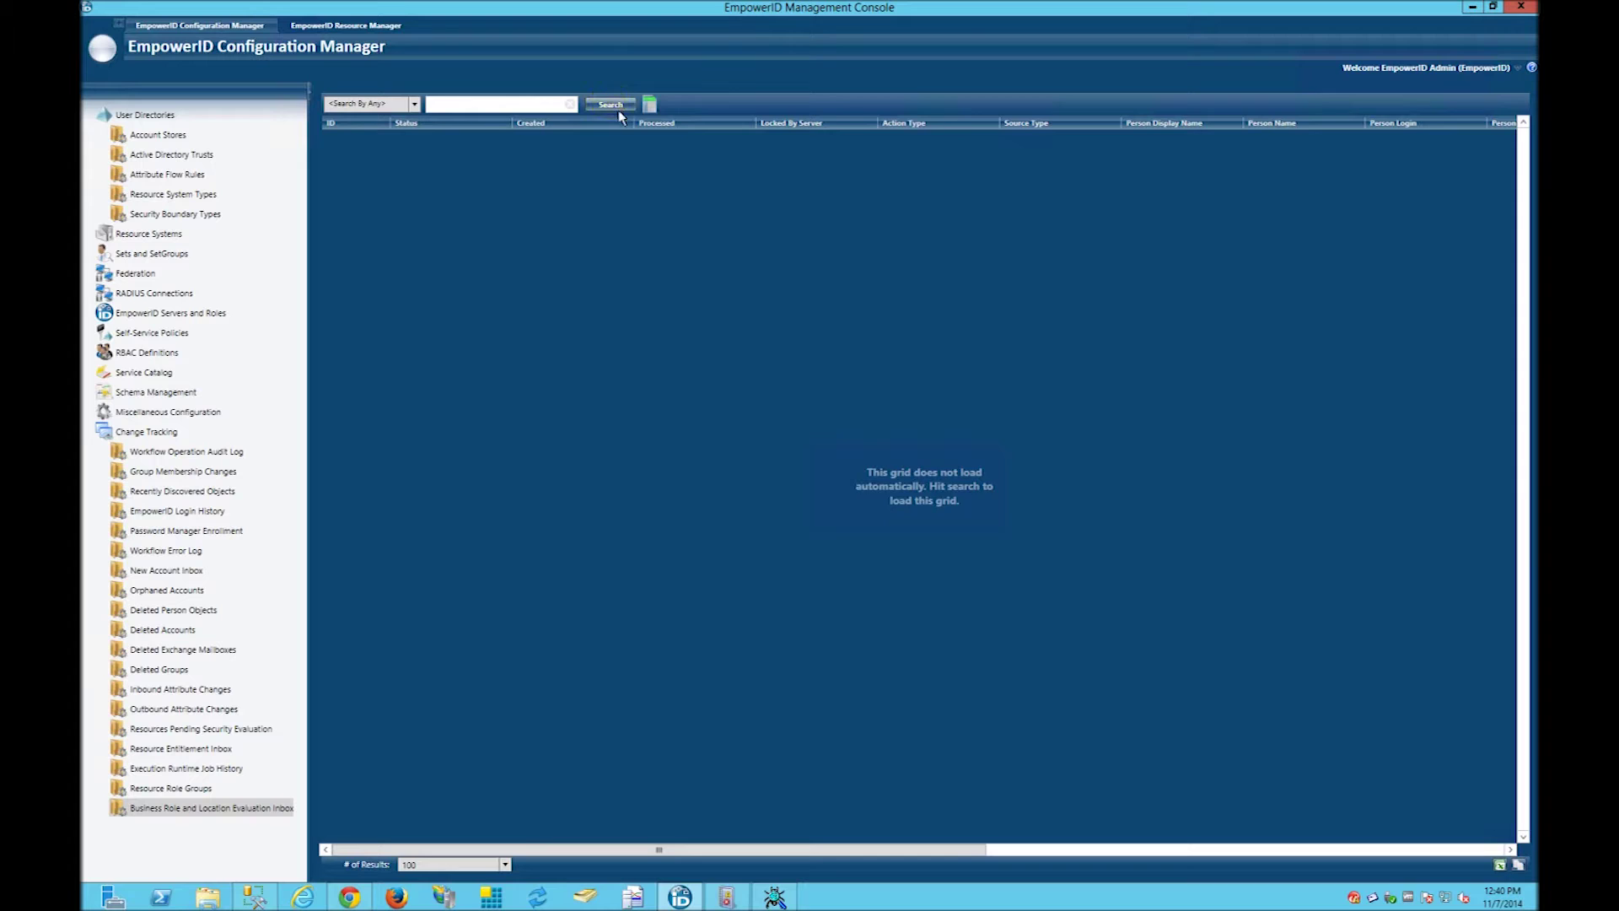
left_click(614, 106)
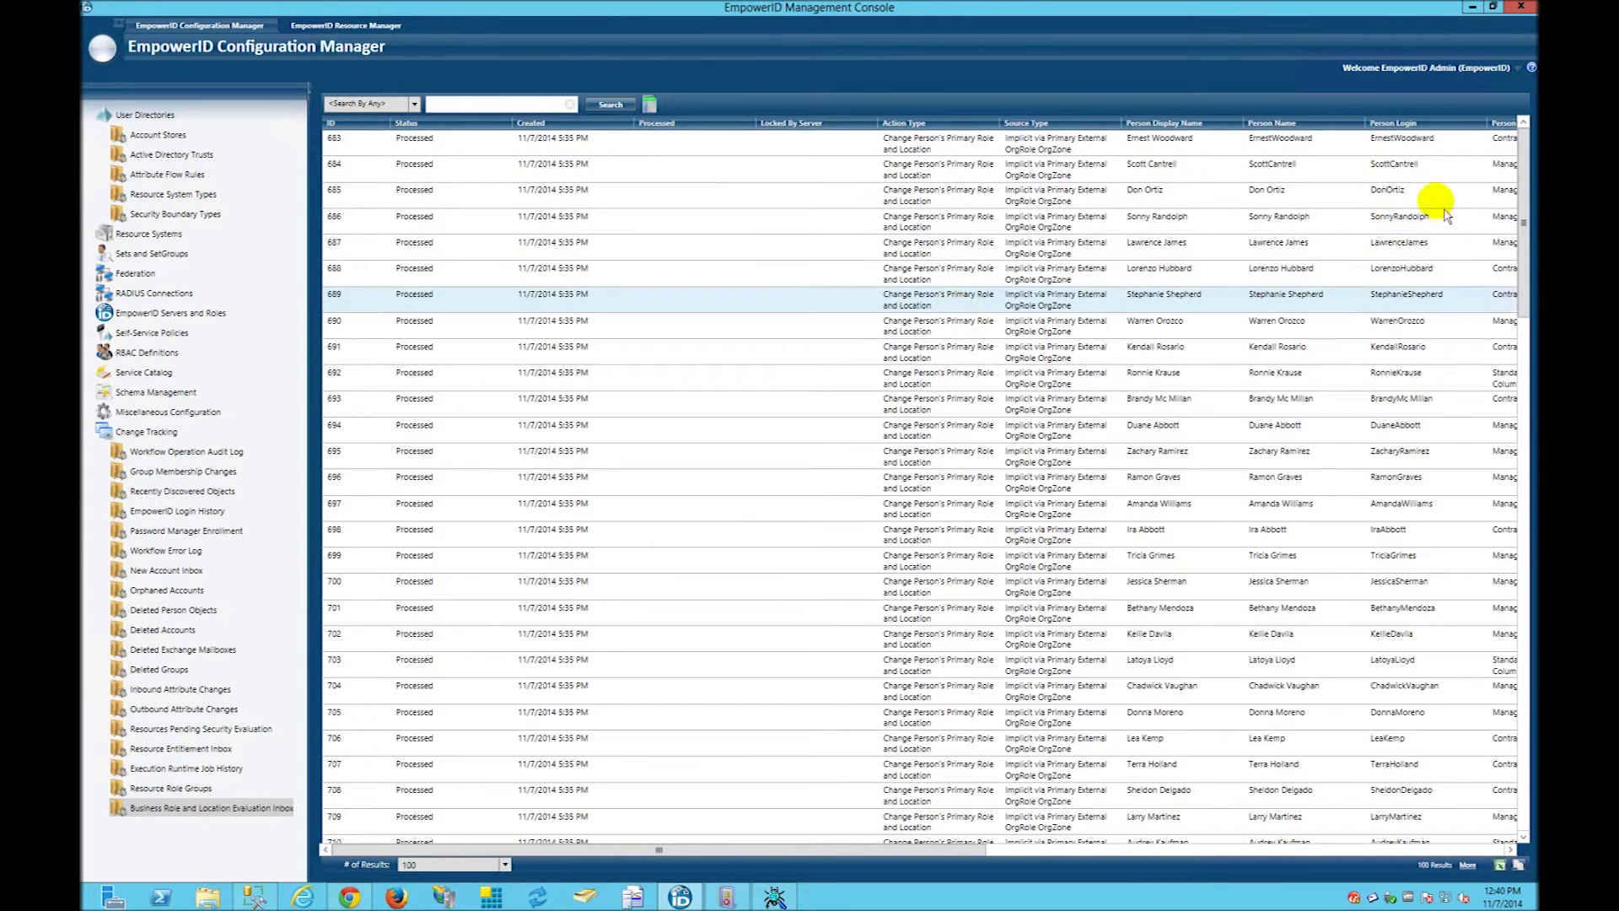
- Review the role and location evaluation entries, set the number of results to 10,000 and rerun the search
left_click_drag(1523, 160, 1522, 749)
right_click(1523, 748)
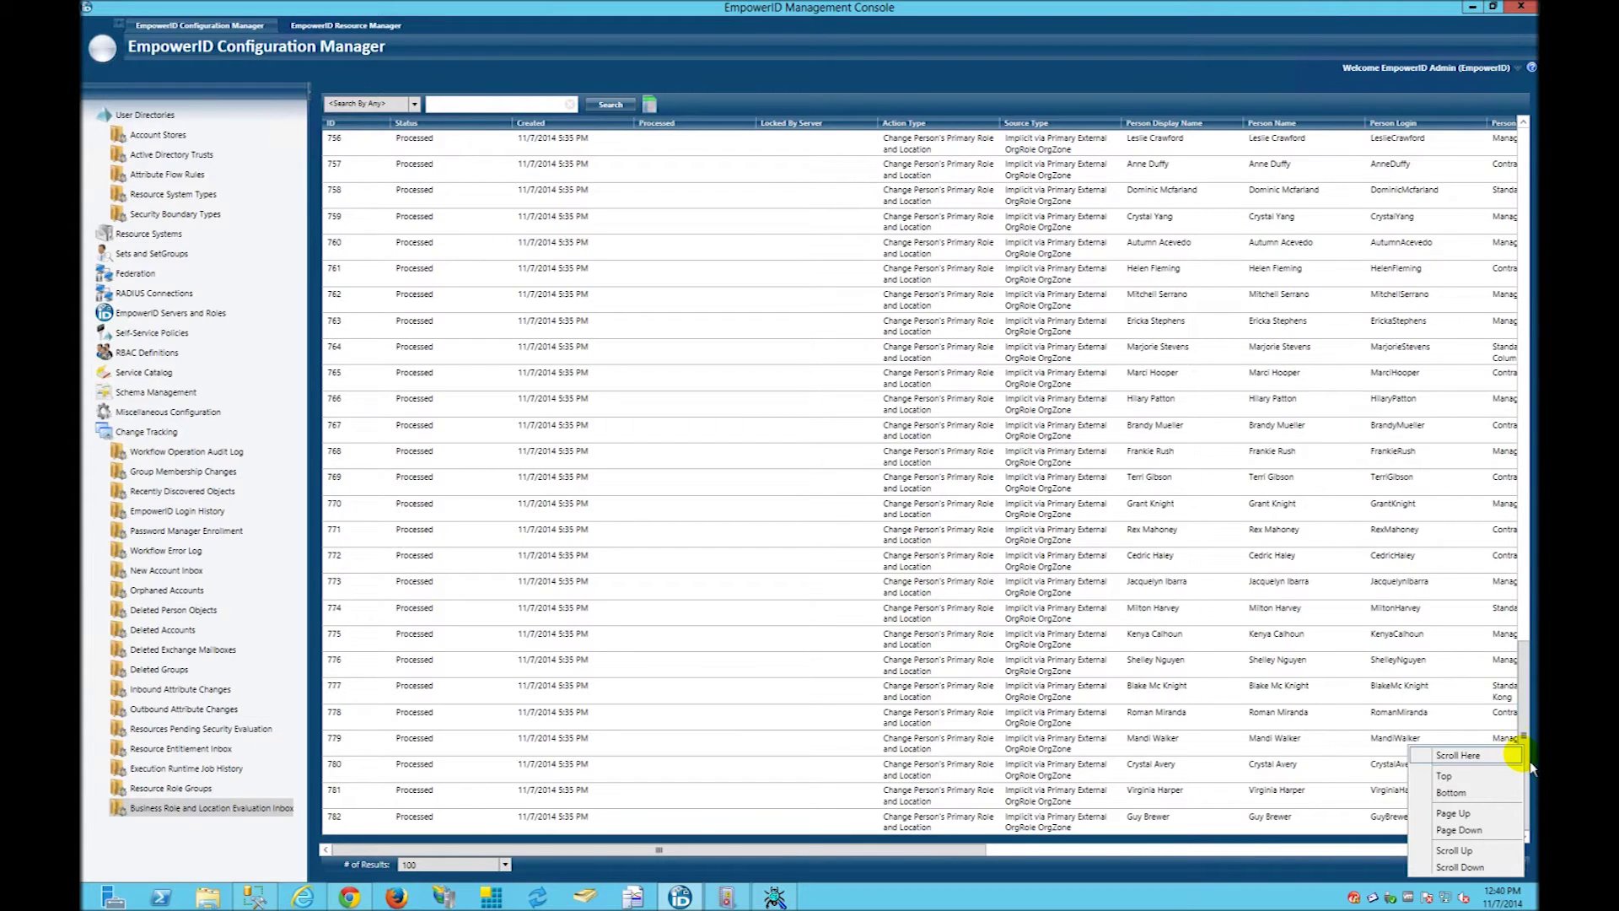
left_click(1523, 679)
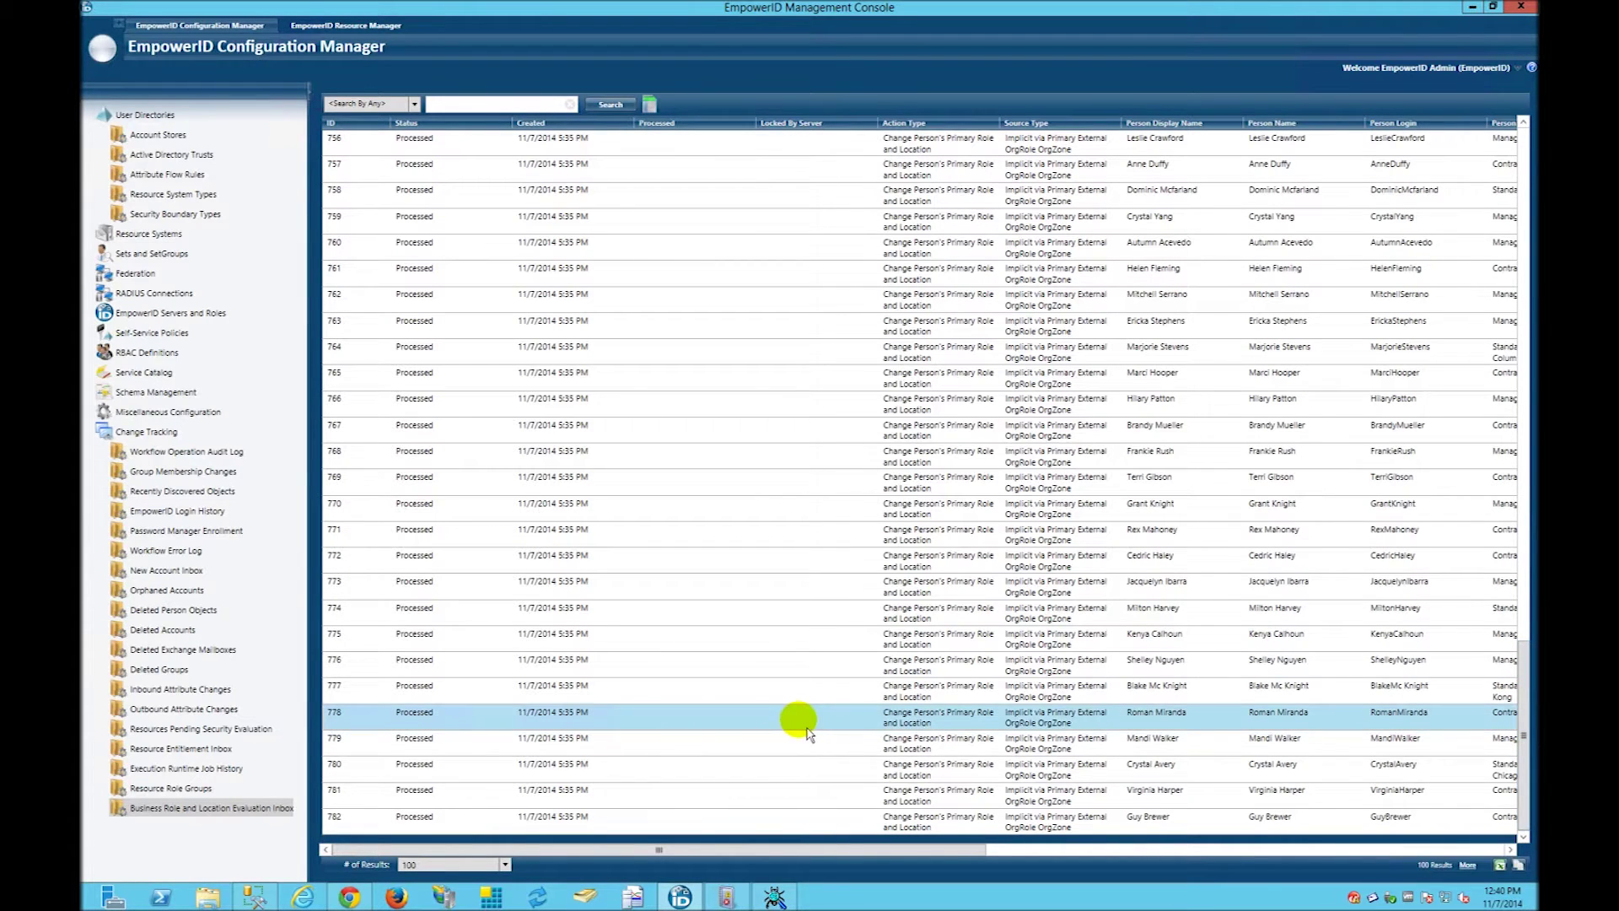
scroll(808, 726, "up", 14)
scroll(831, 592, "up", 10)
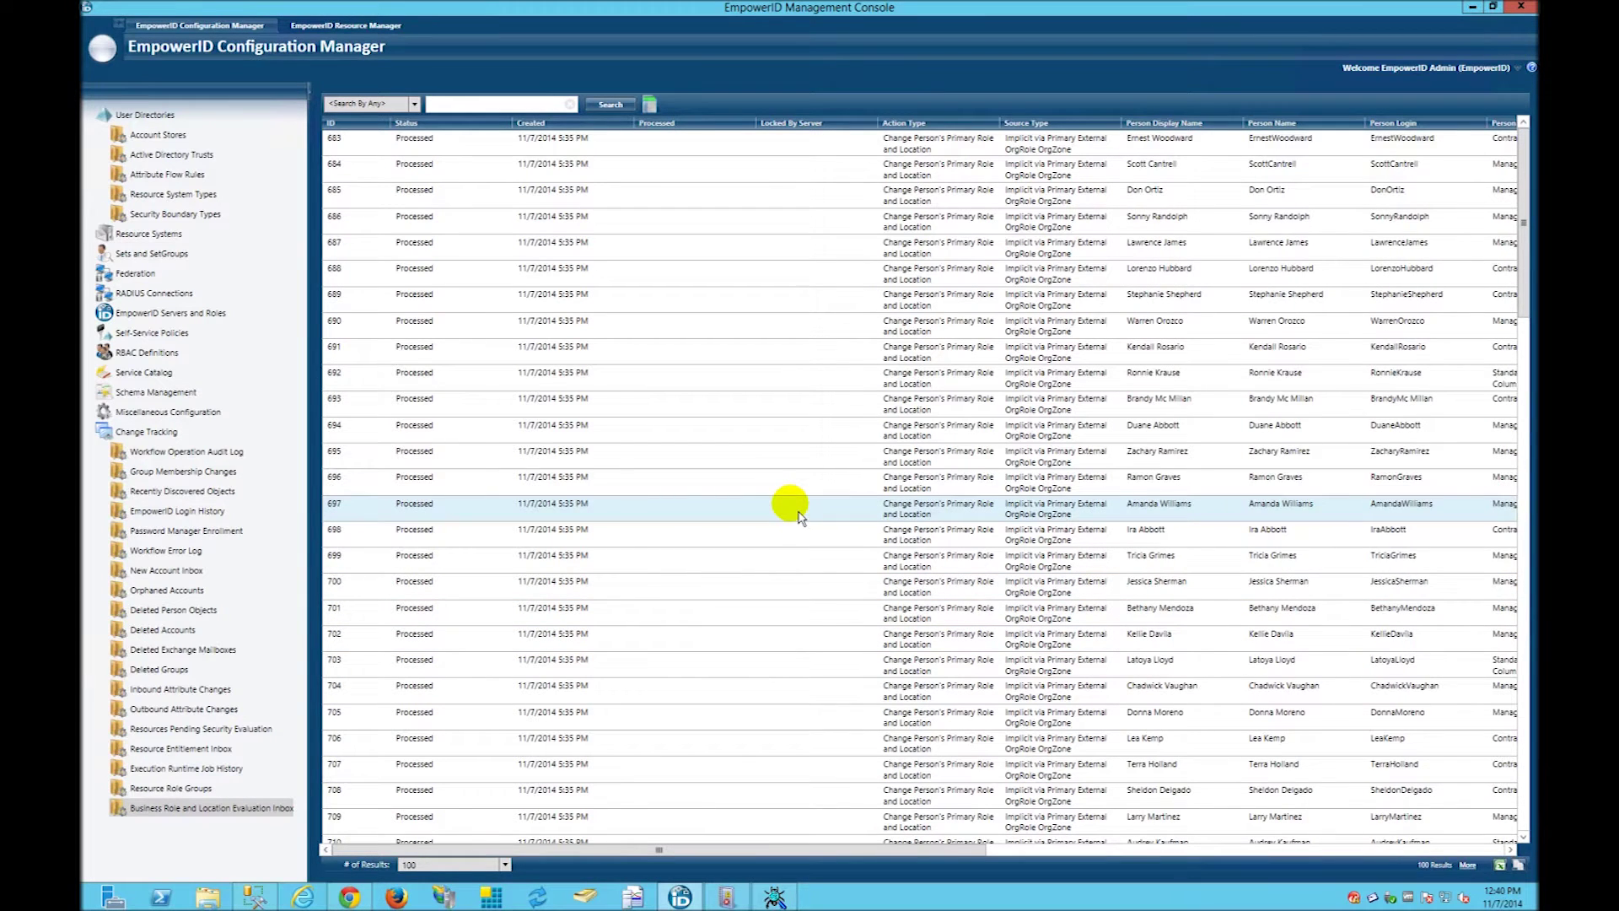
left_click(505, 864)
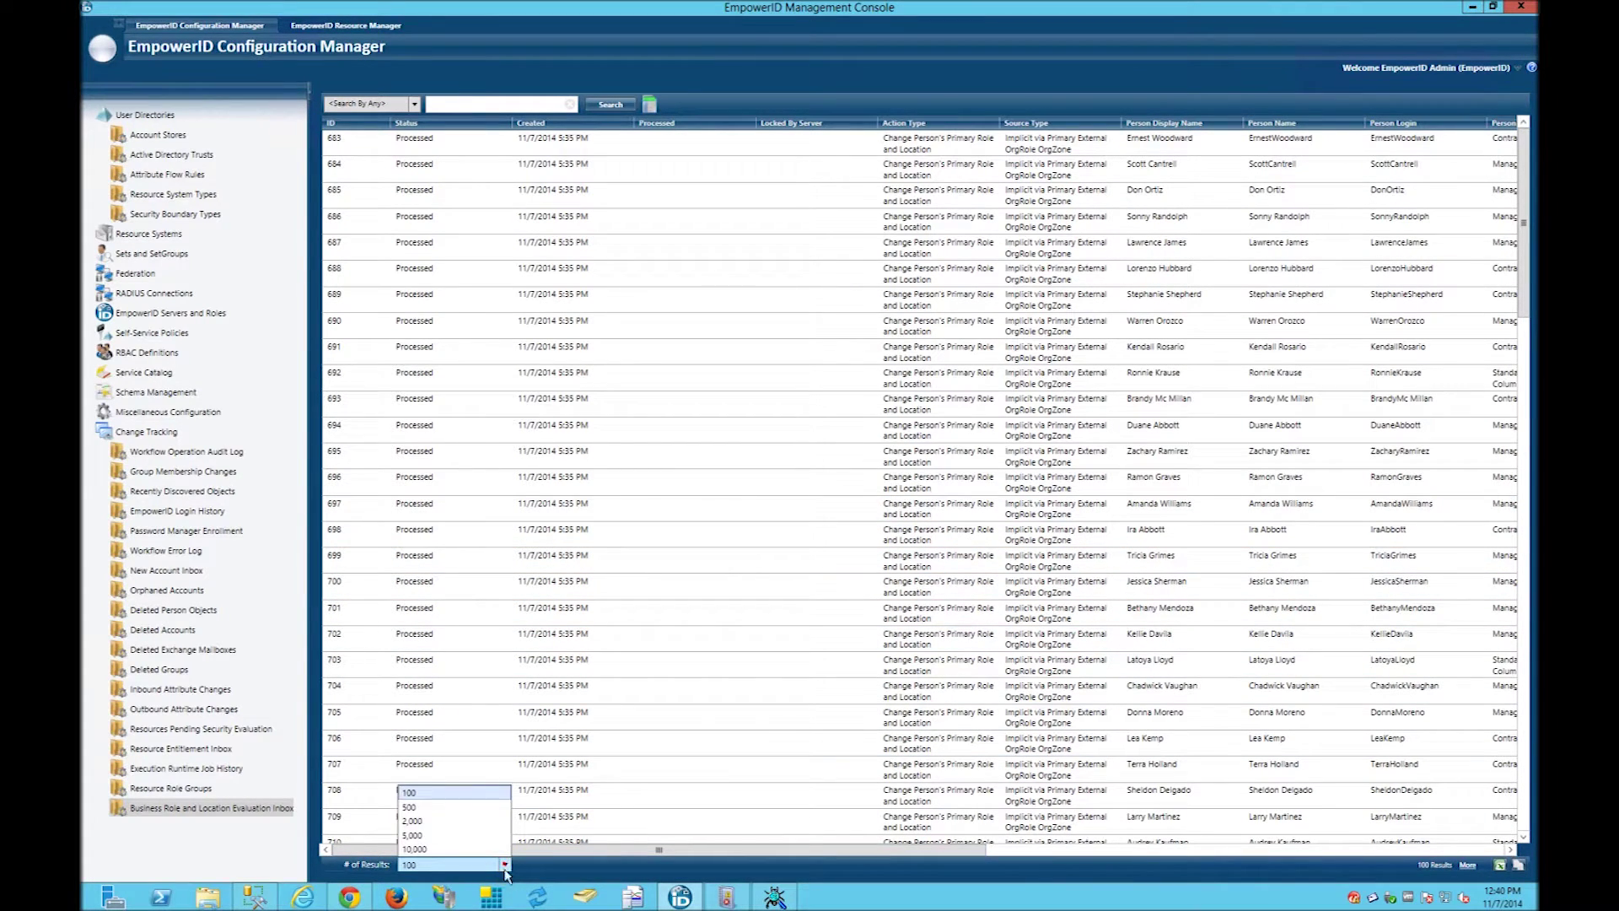
left_click(414, 848)
left_click(612, 106)
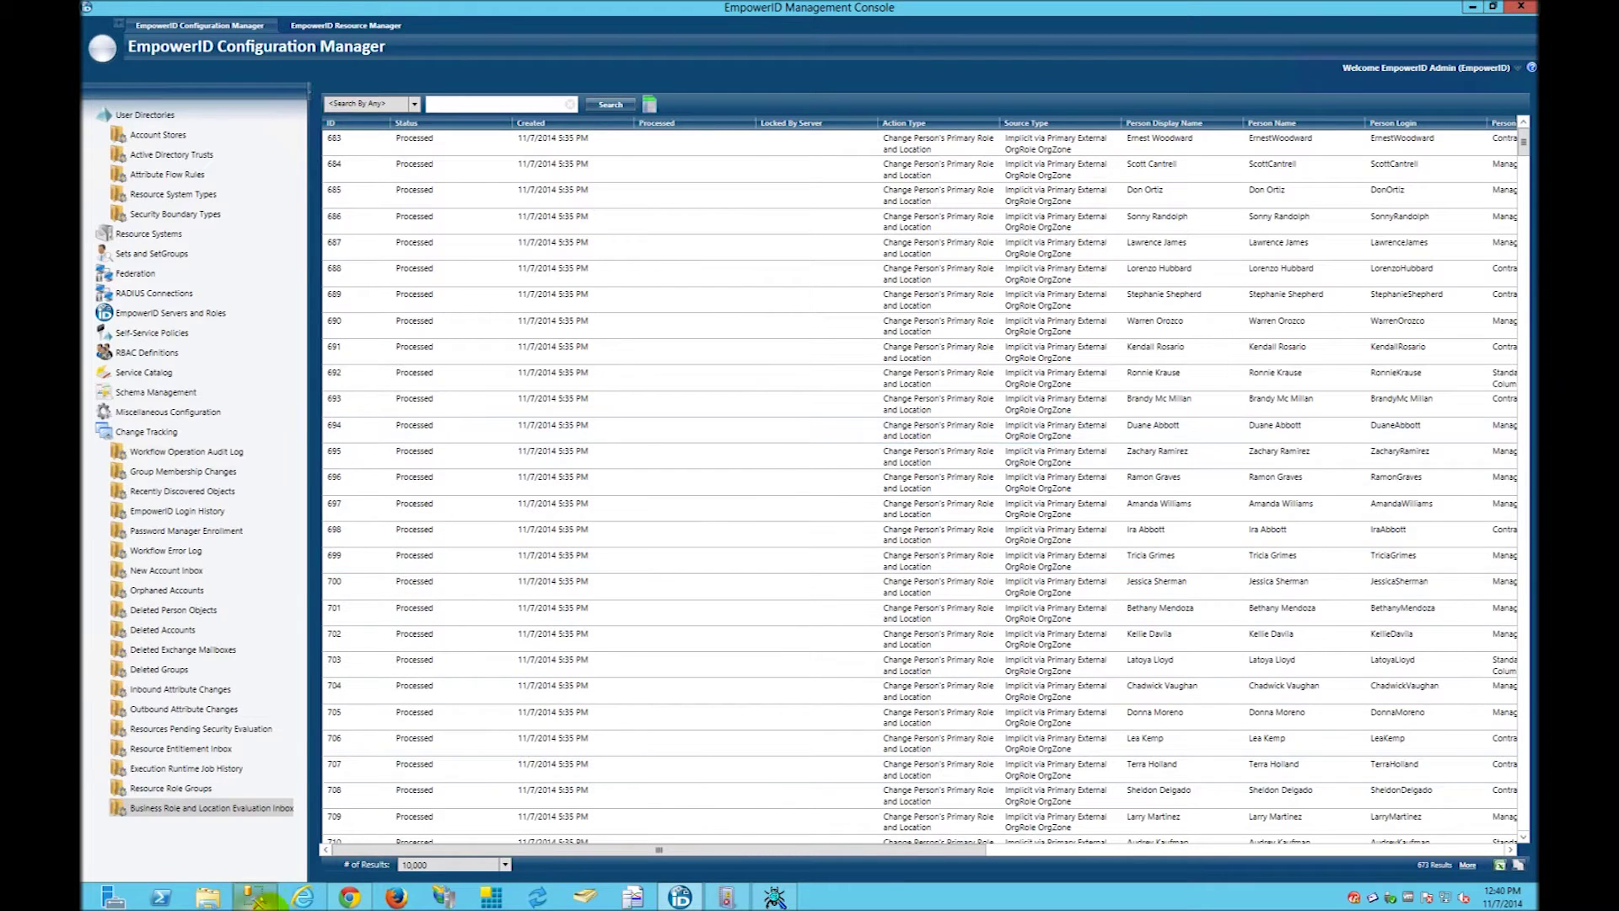
- Switch to the person's profile in Chrome, reload it and examine the business roles under Editable Multivalued Fields
left_click(349, 896)
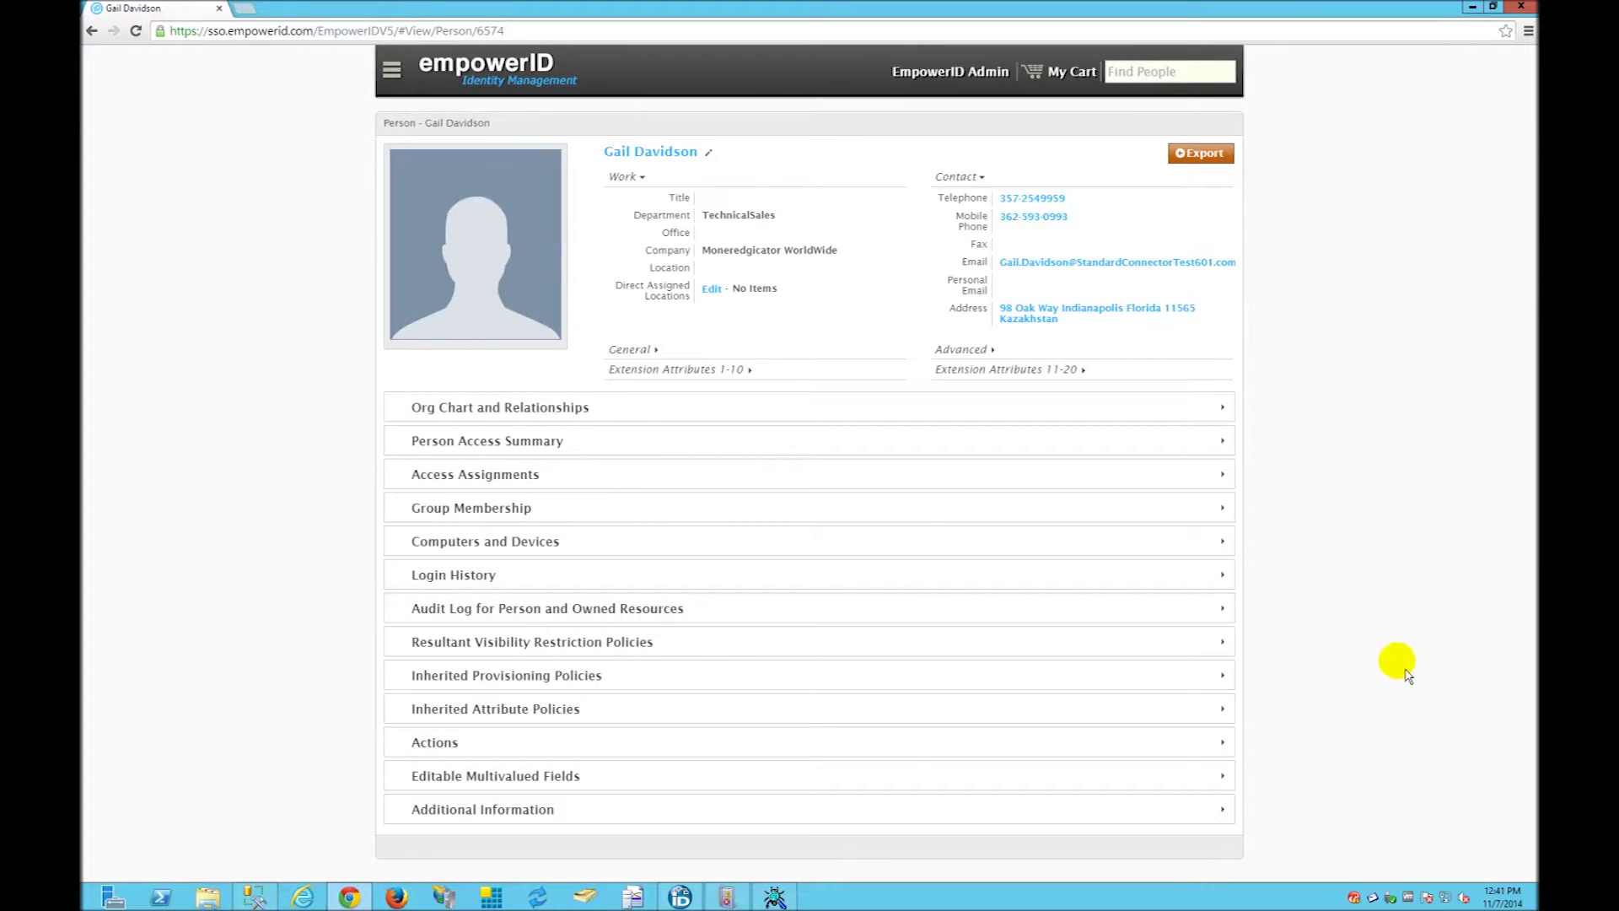
left_click(135, 30)
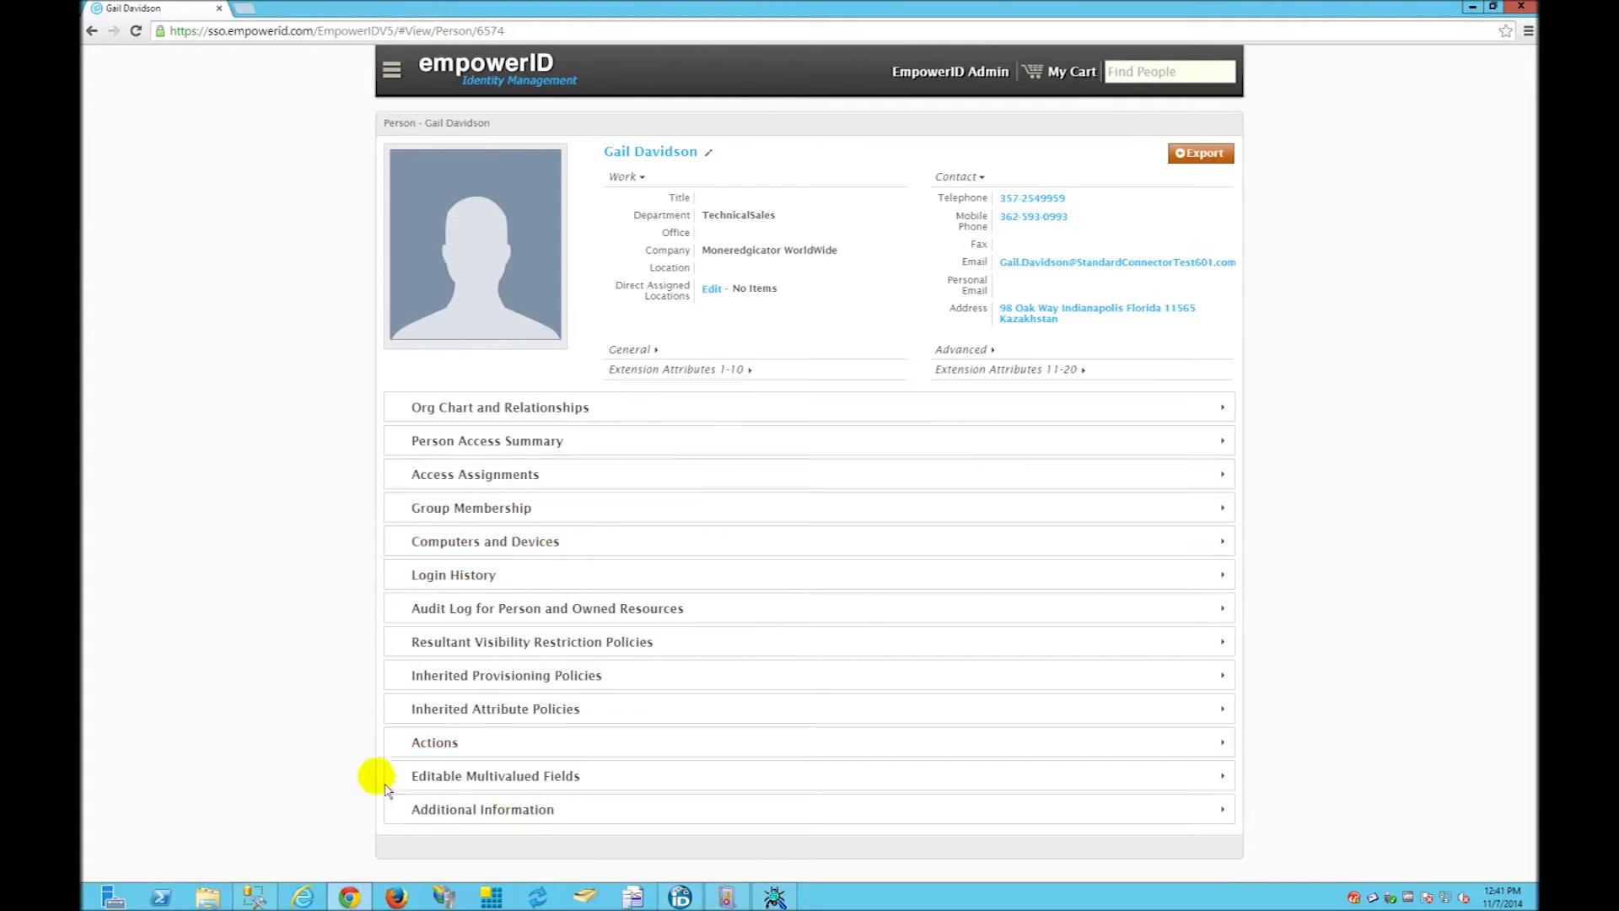
left_click(493, 784)
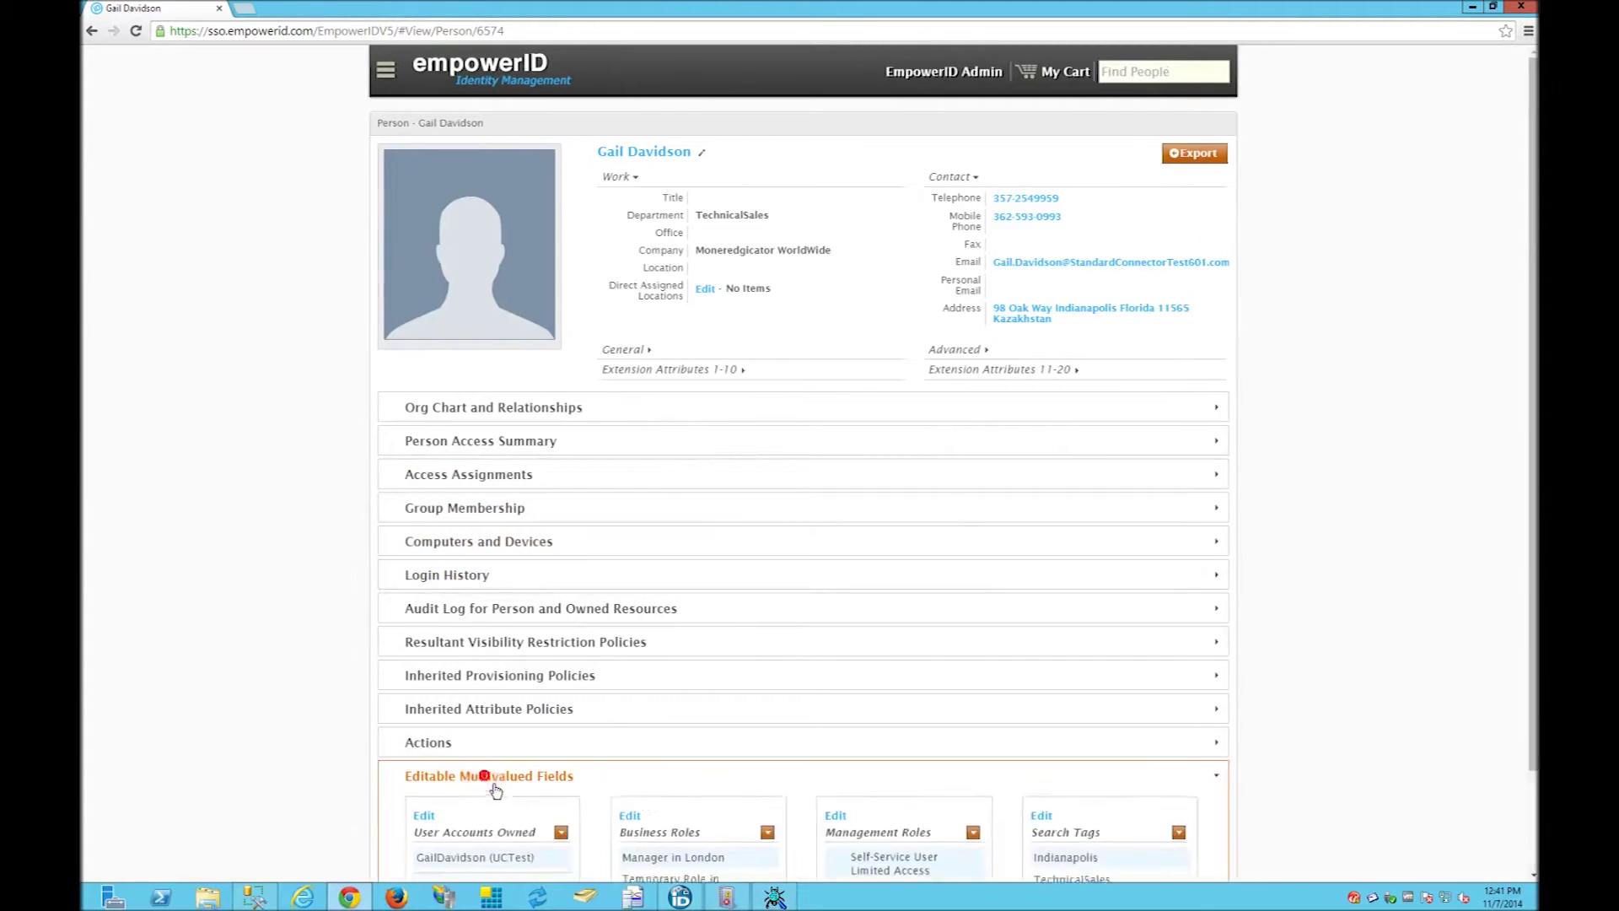
scroll(666, 768, "down", 3)
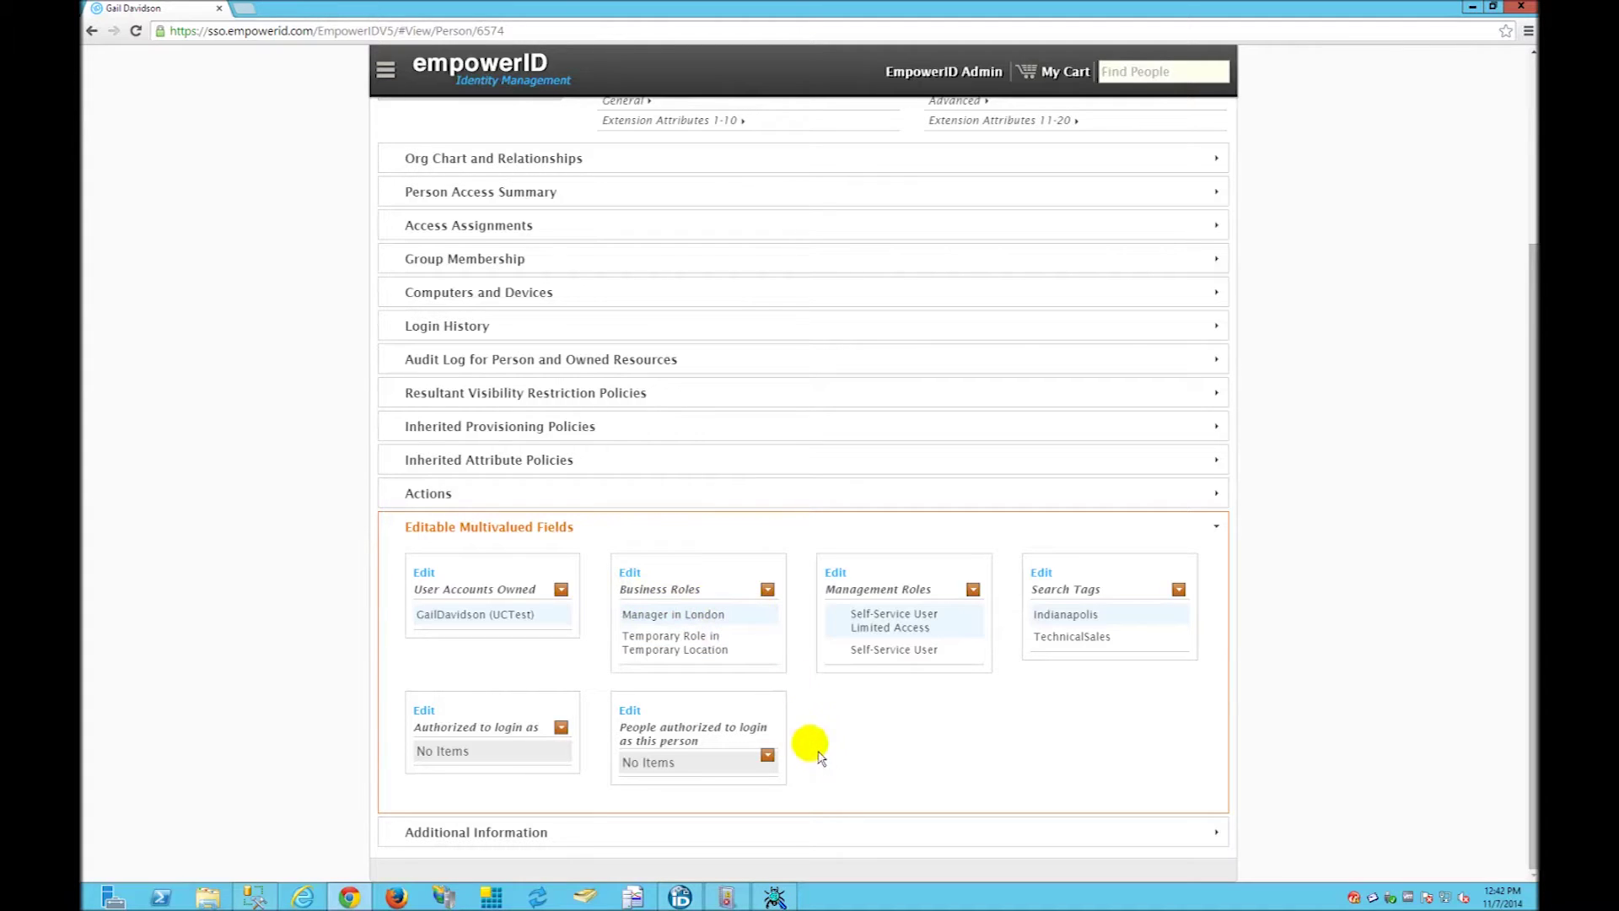
- Examine the Inherited Provisioning Policies on the person's profile and collapse that section
scroll(818, 756, "up", 2)
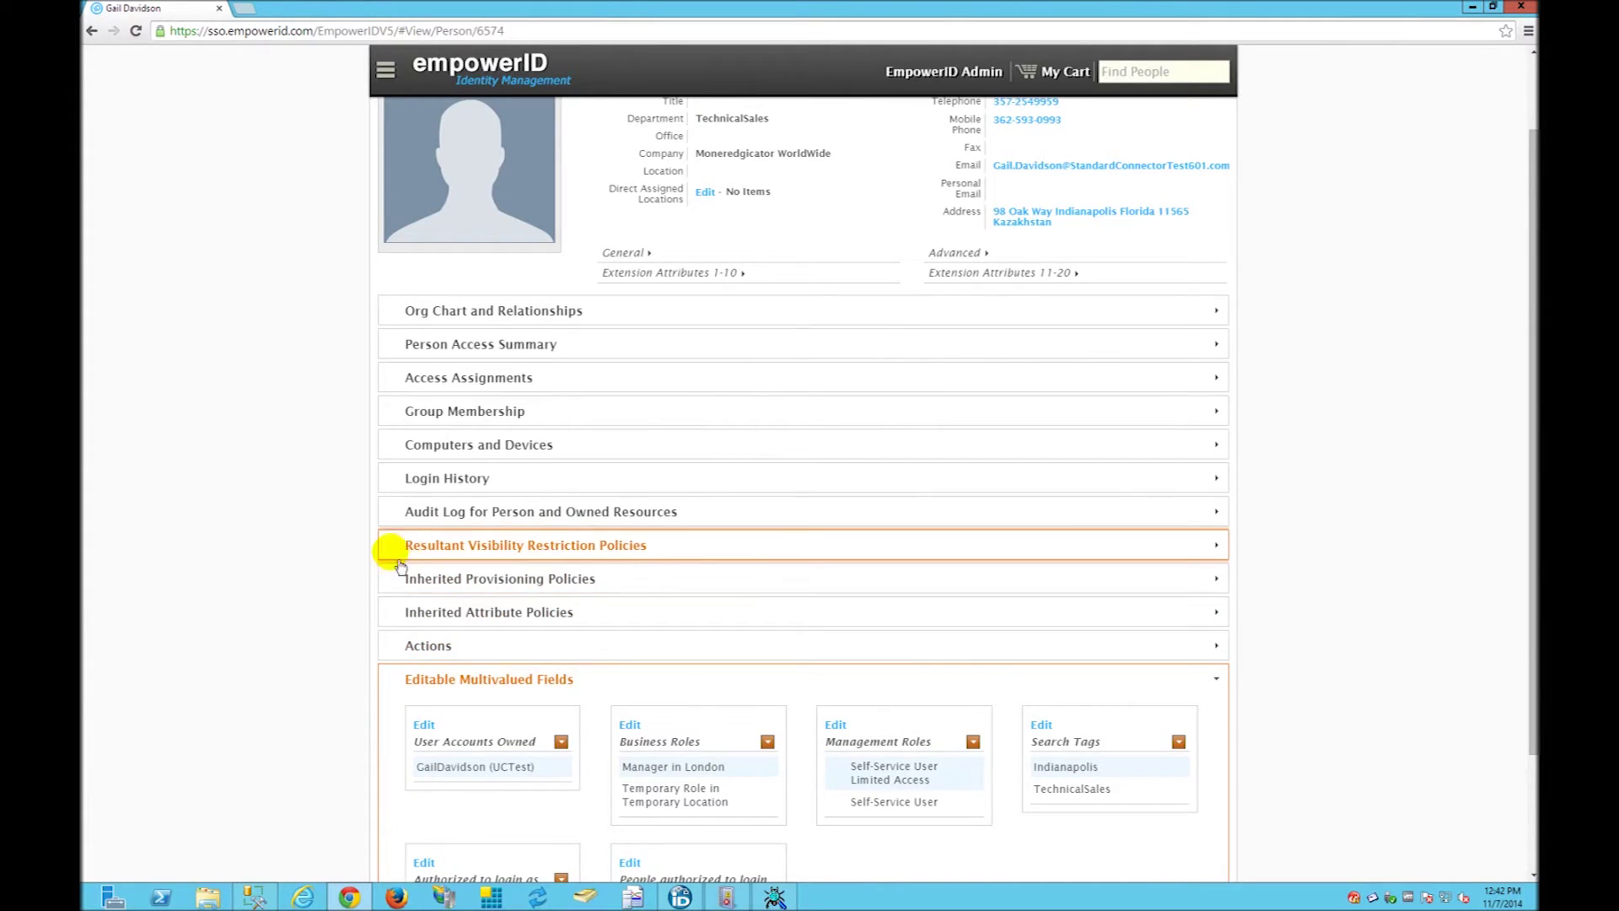
left_click(506, 578)
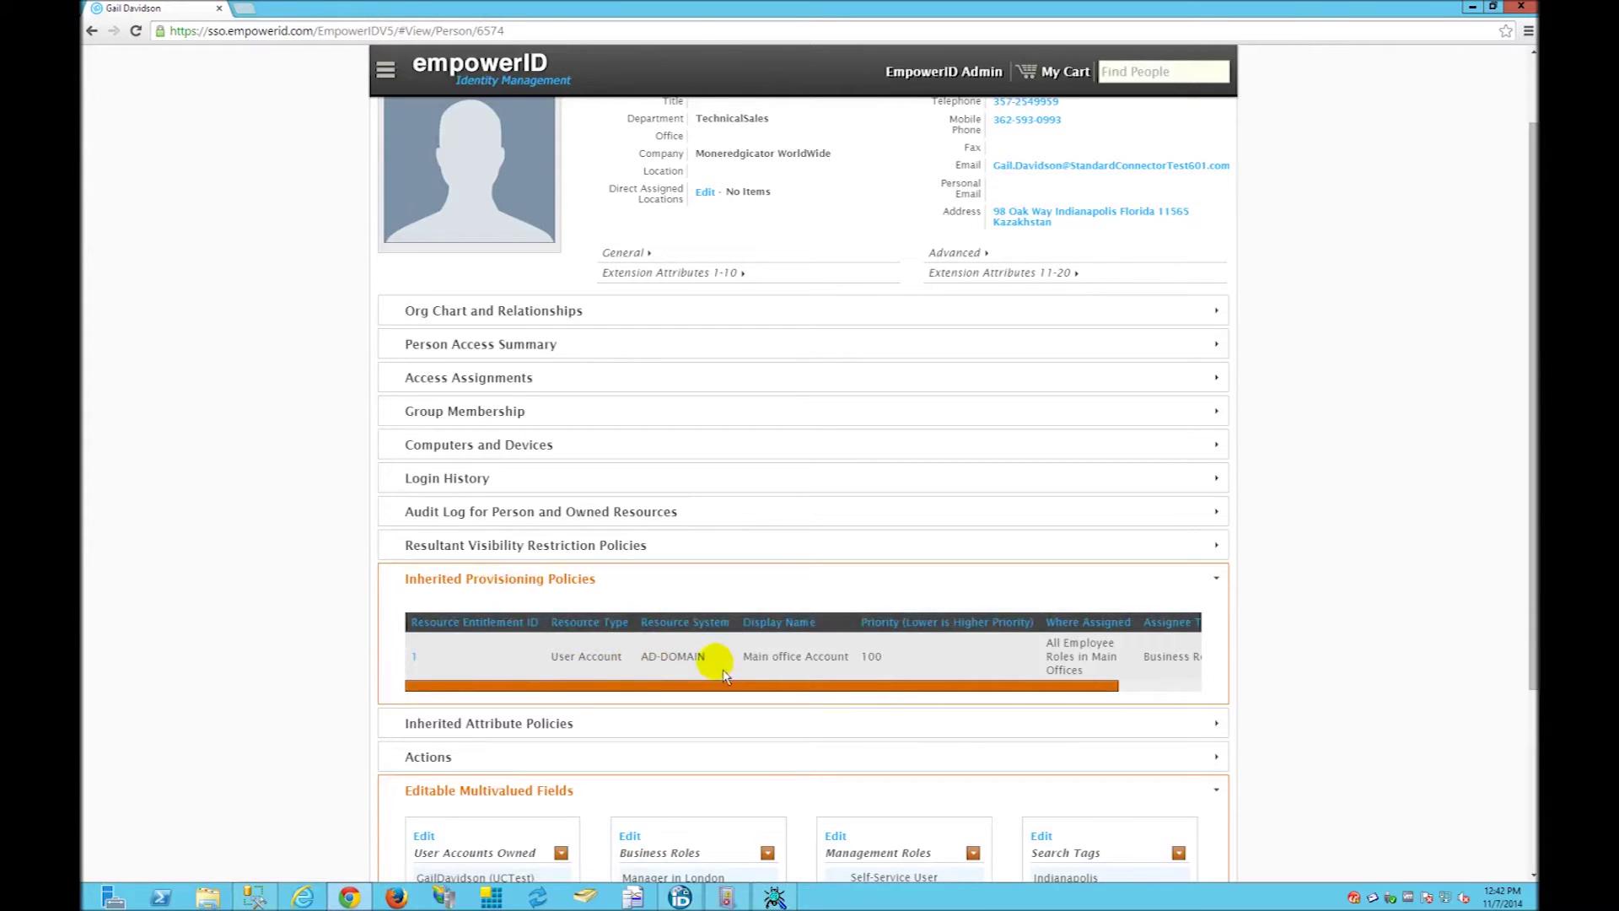
left_click(495, 589)
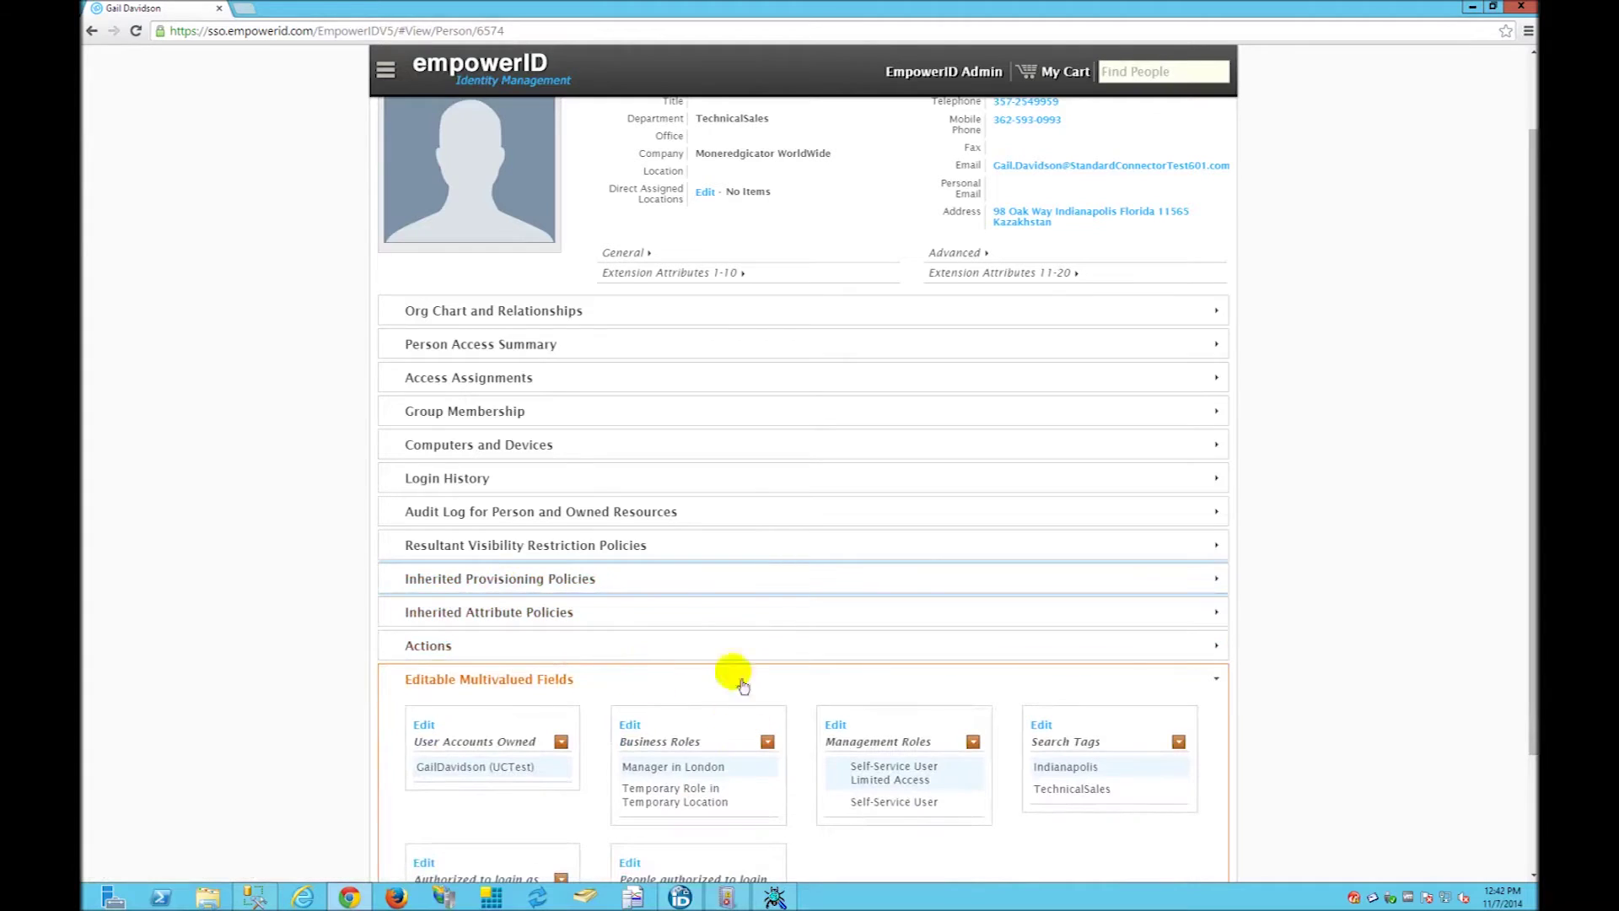
- Reload the person's profile and check User Accounts Owned under Editable Multivalued Fields for a newly provisioned account
left_click(135, 30)
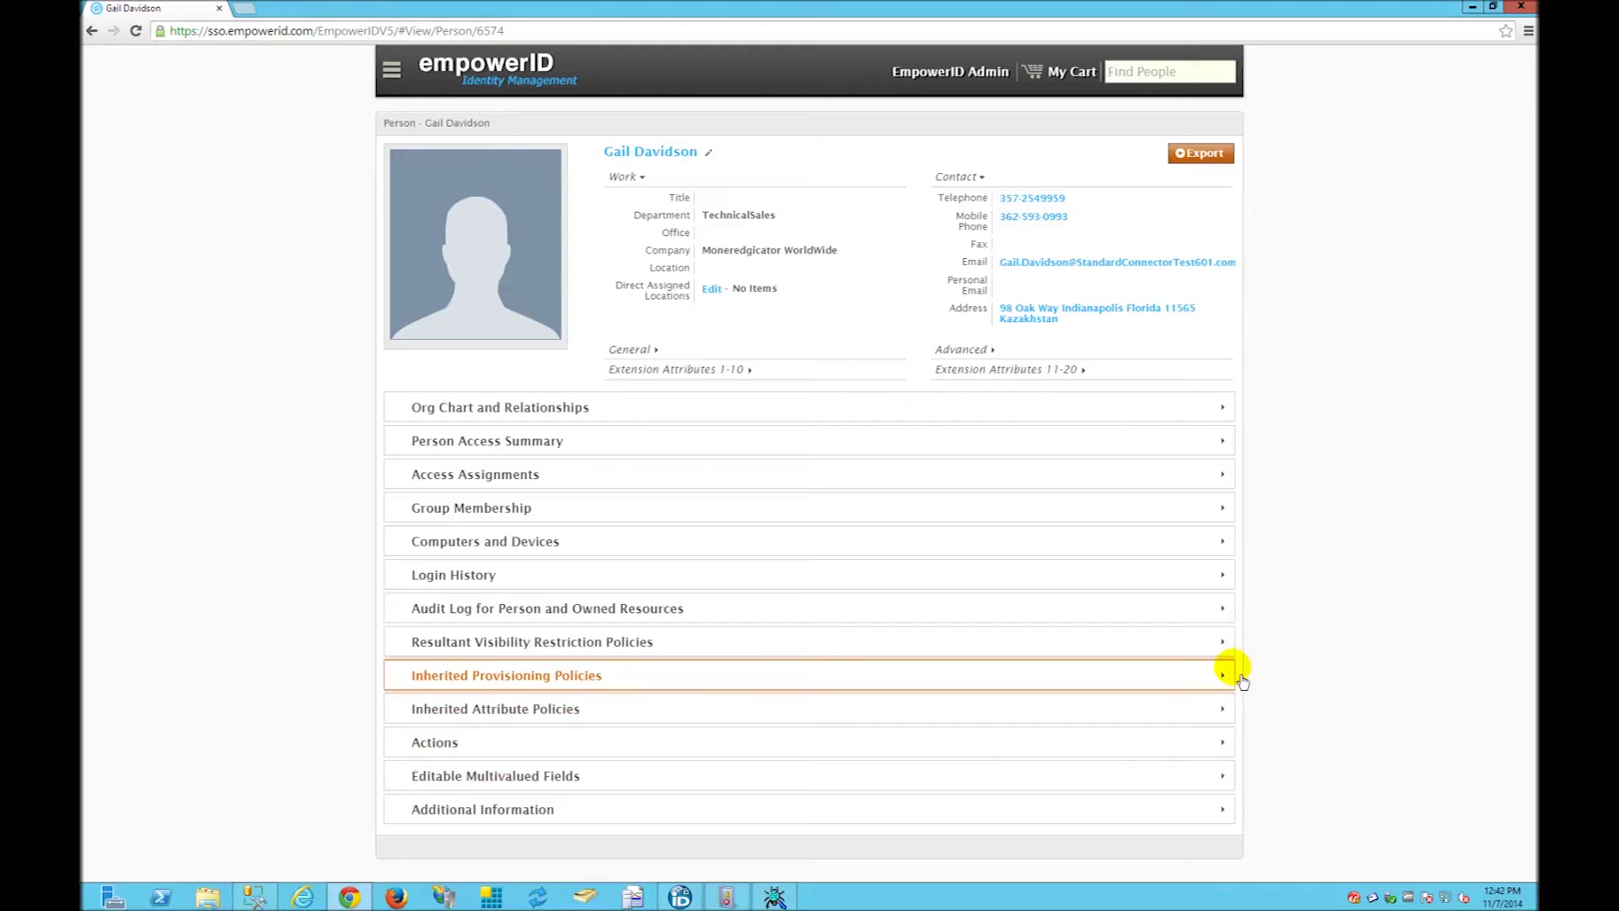
left_click(487, 776)
scroll(1229, 755, "down", 3)
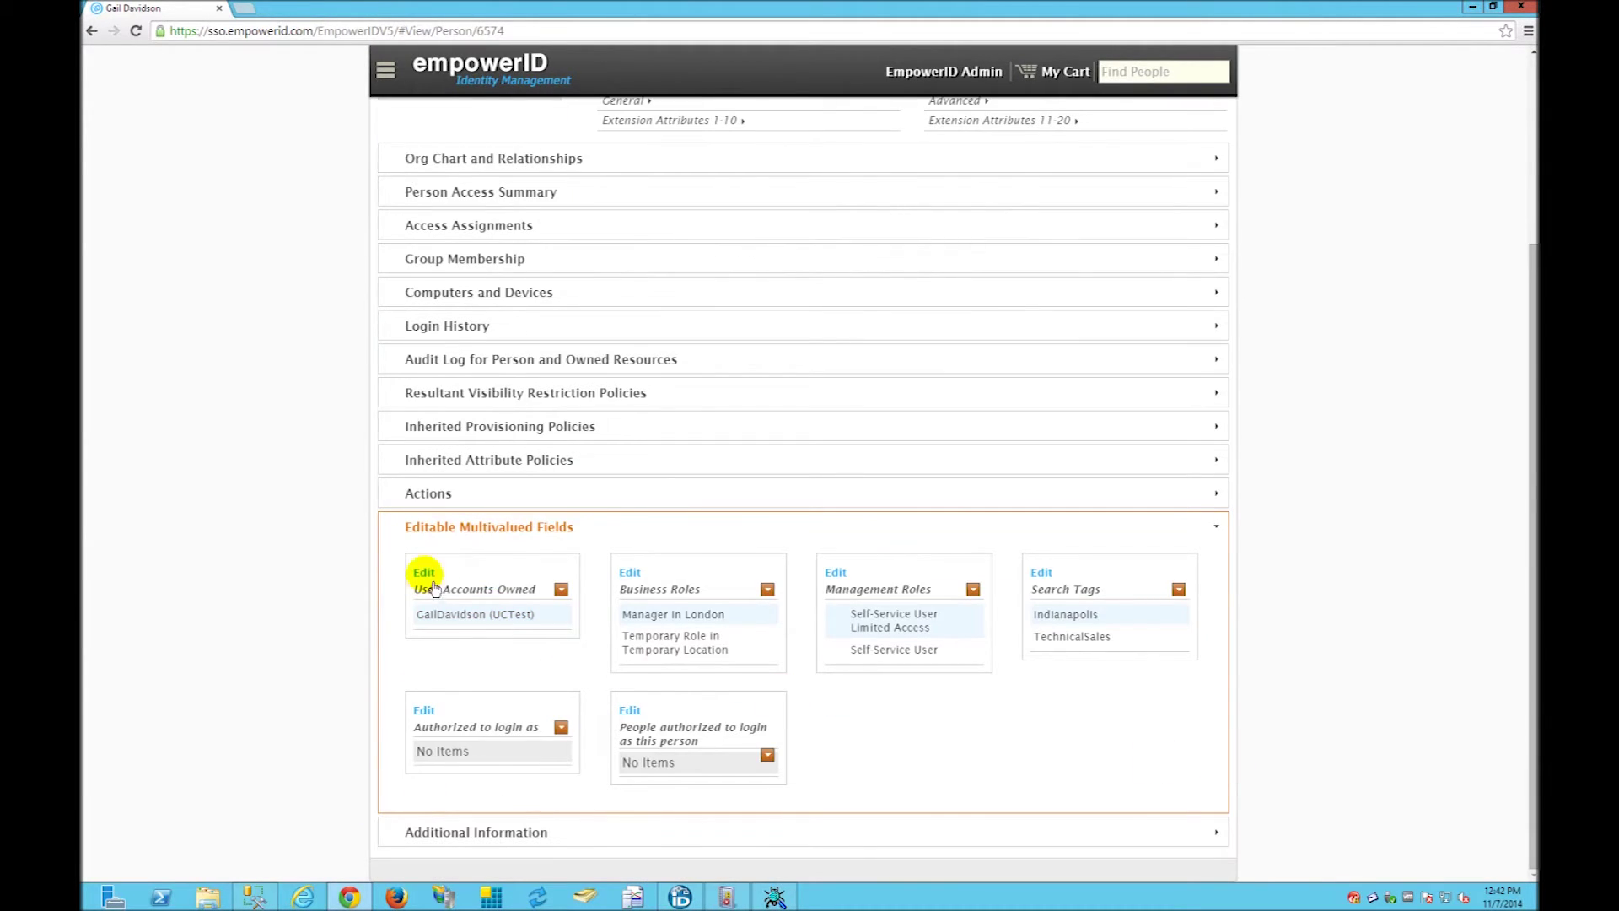
- Collapse Editable Multivalued Fields, switch to the EmpowerID Management Console, rerun the "person" search in Recently Discovered Objects and select an earlier-created person
left_click(483, 531)
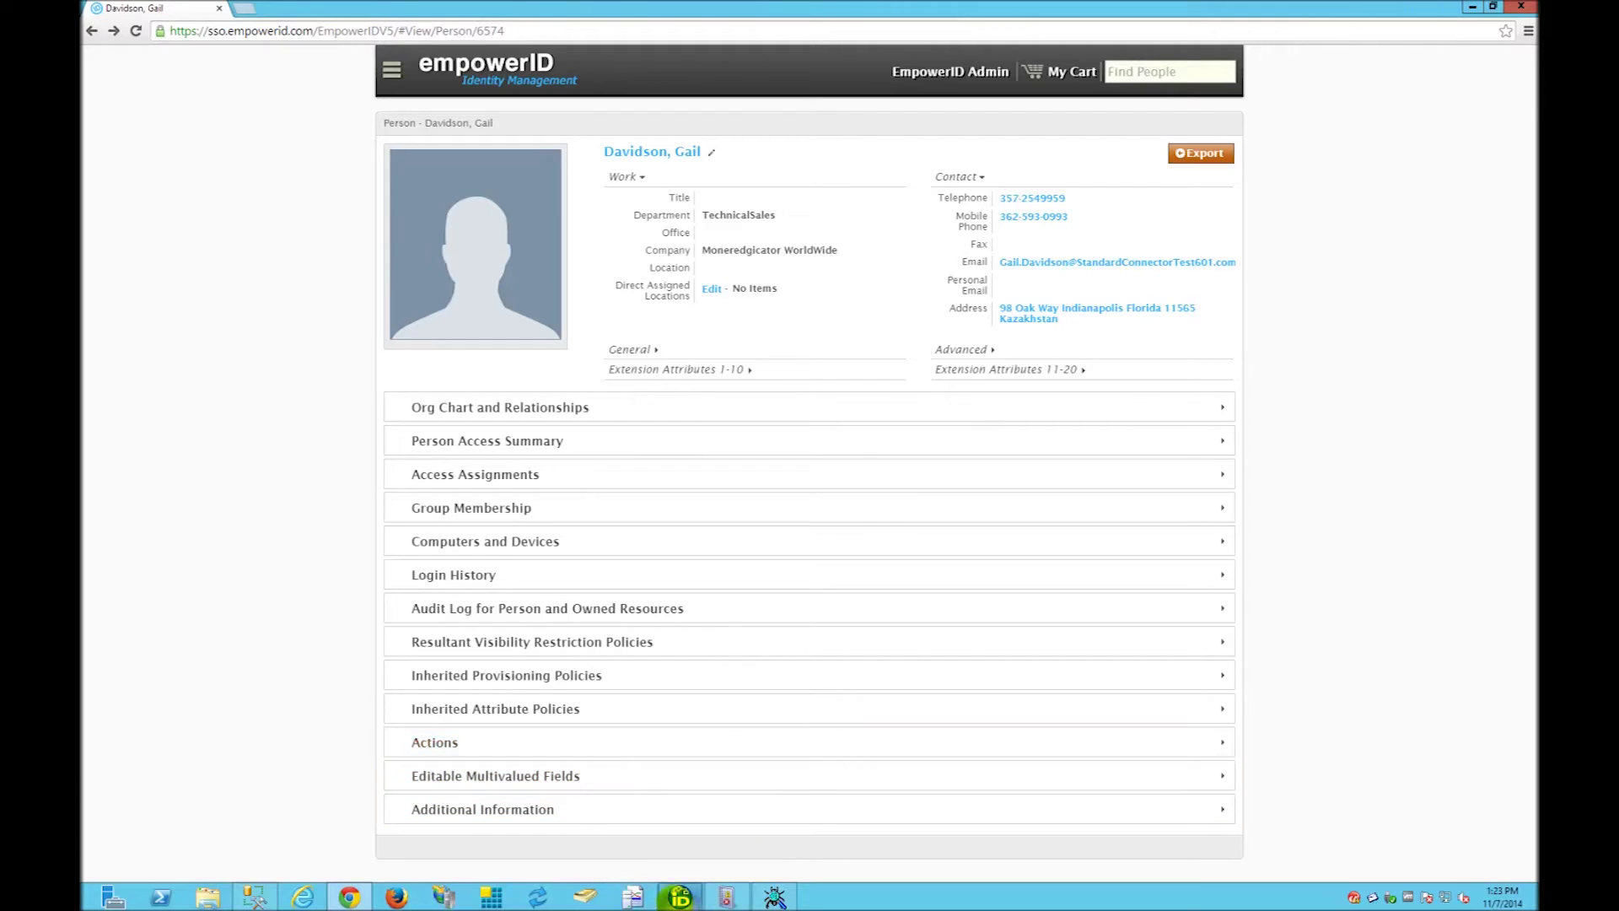
left_click(679, 897)
left_click(609, 103)
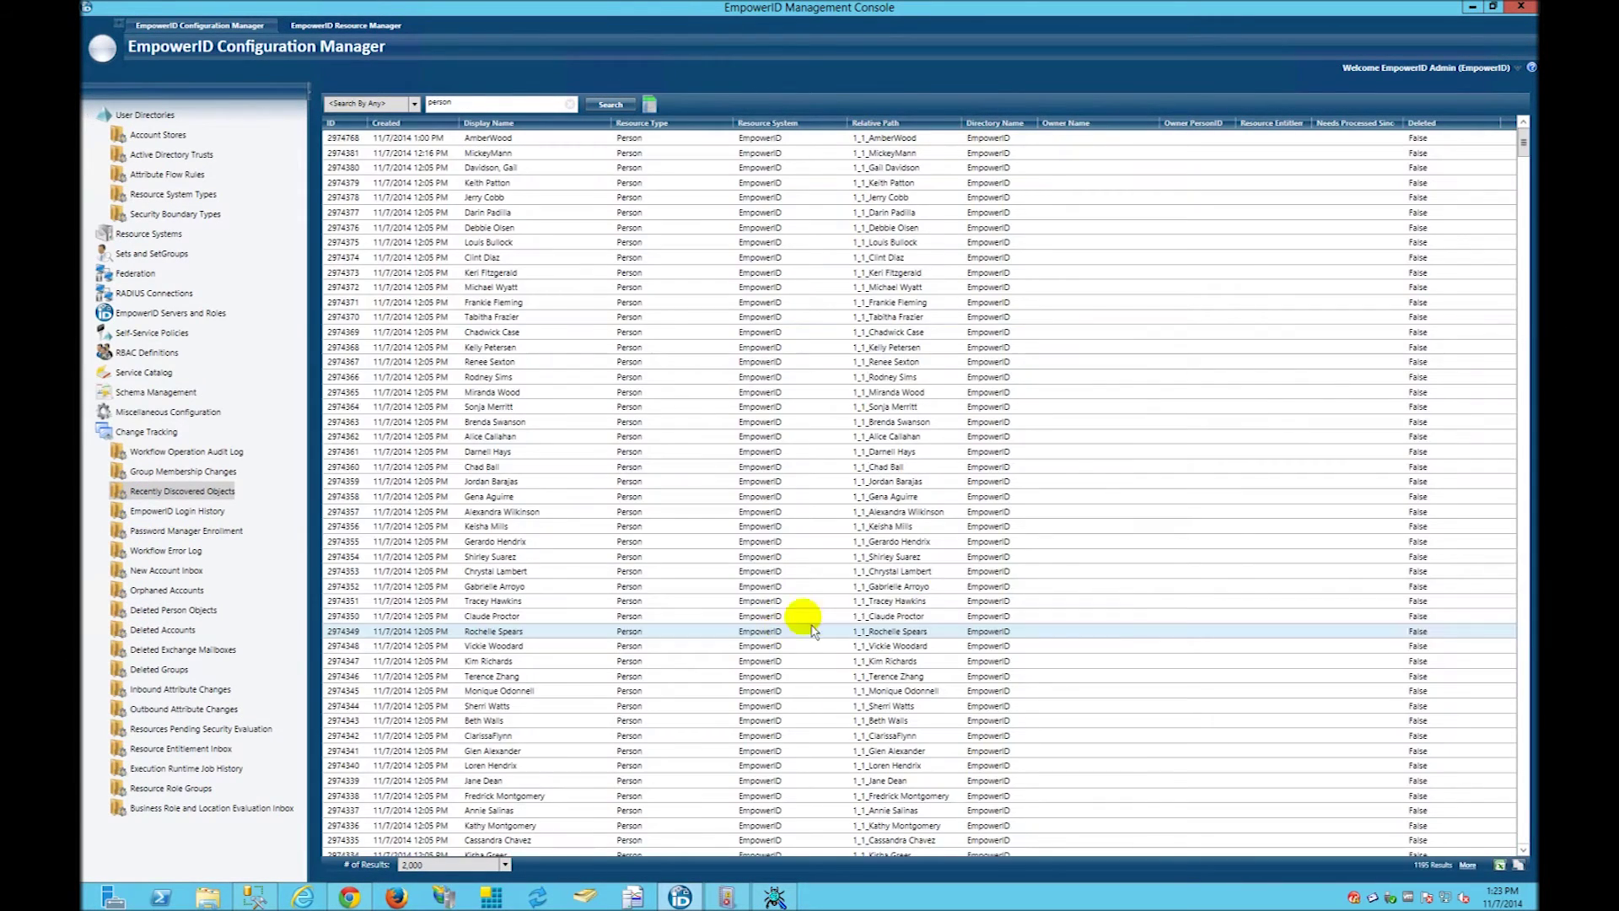
left_click(1523, 805)
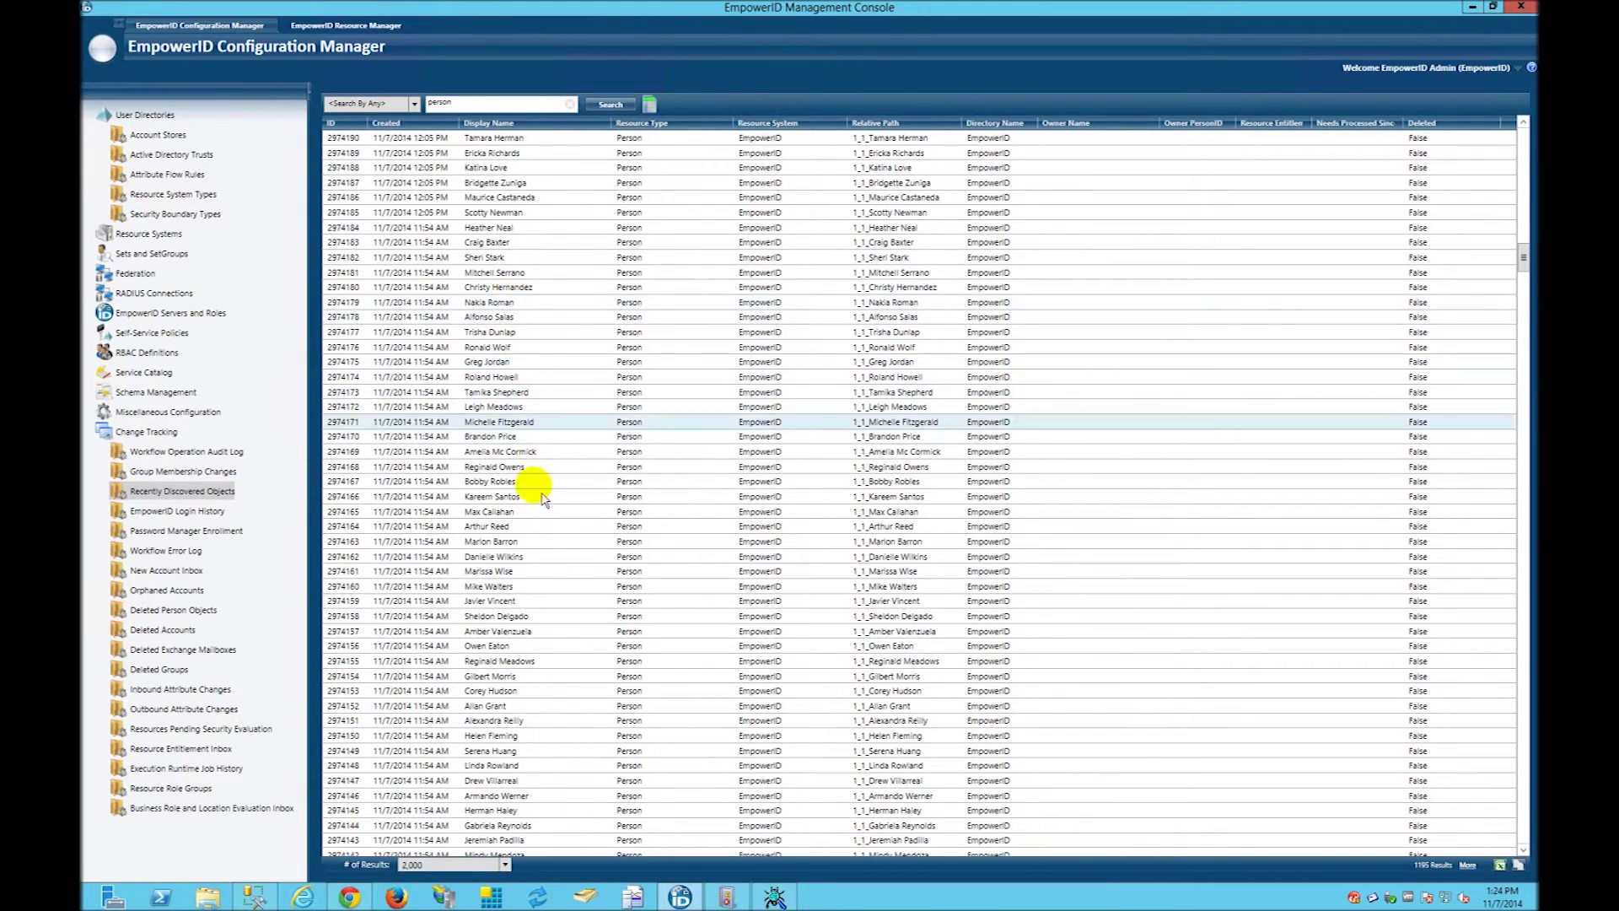
left_click(506, 369)
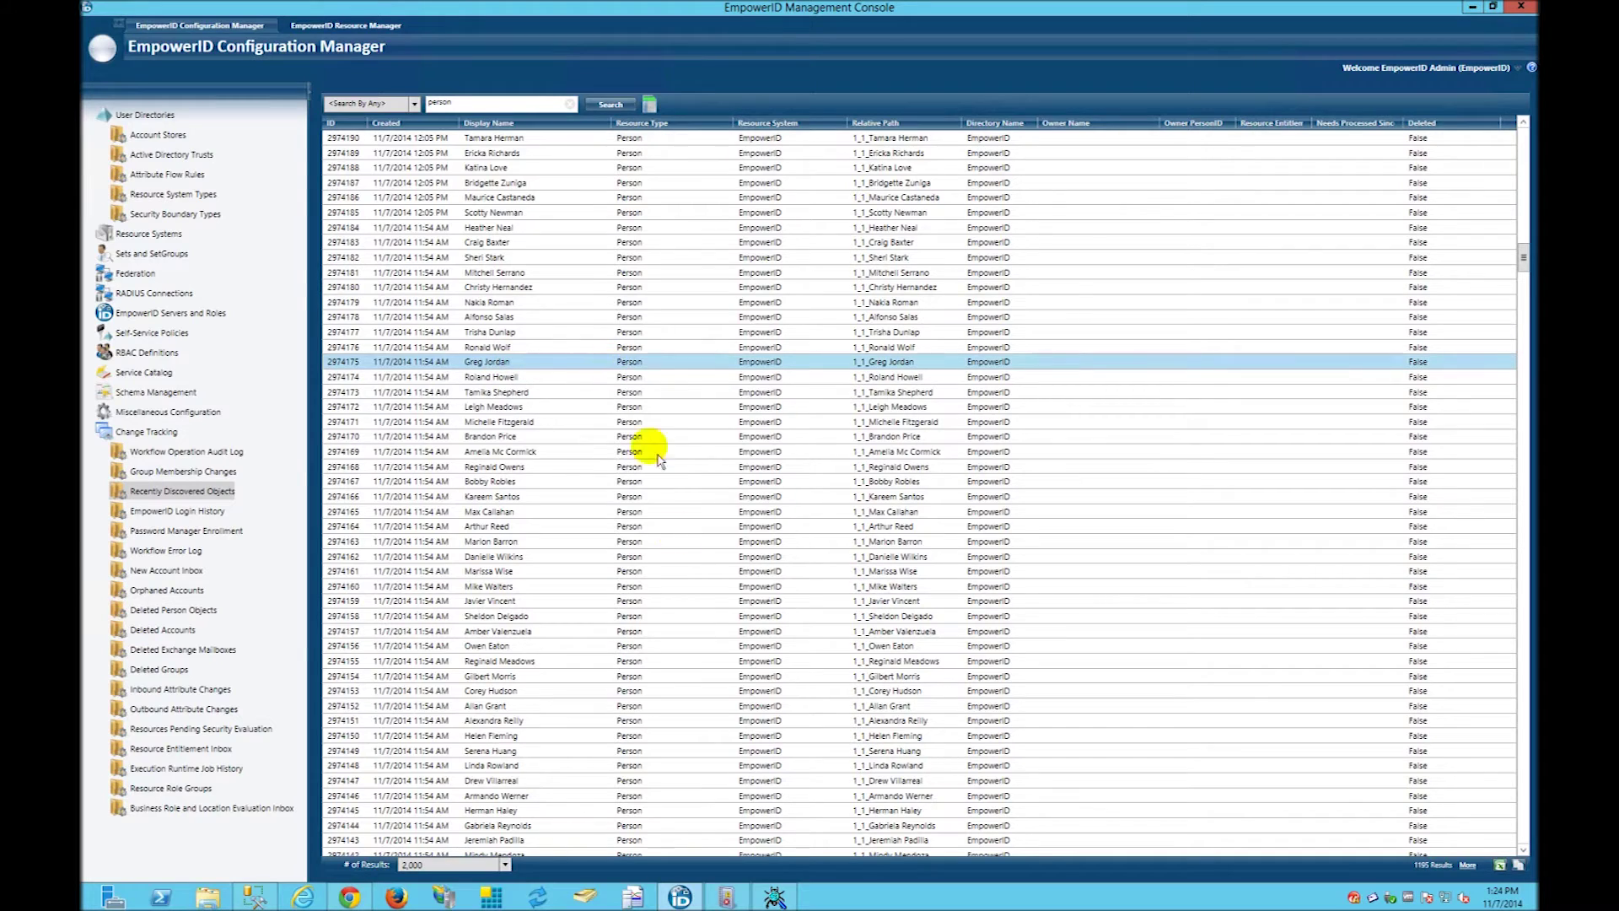
- Switch to Chrome, search for the selected person by name, open the profile and examine the user accounts and business roles under Editable Multivalued Fields
left_click(349, 896)
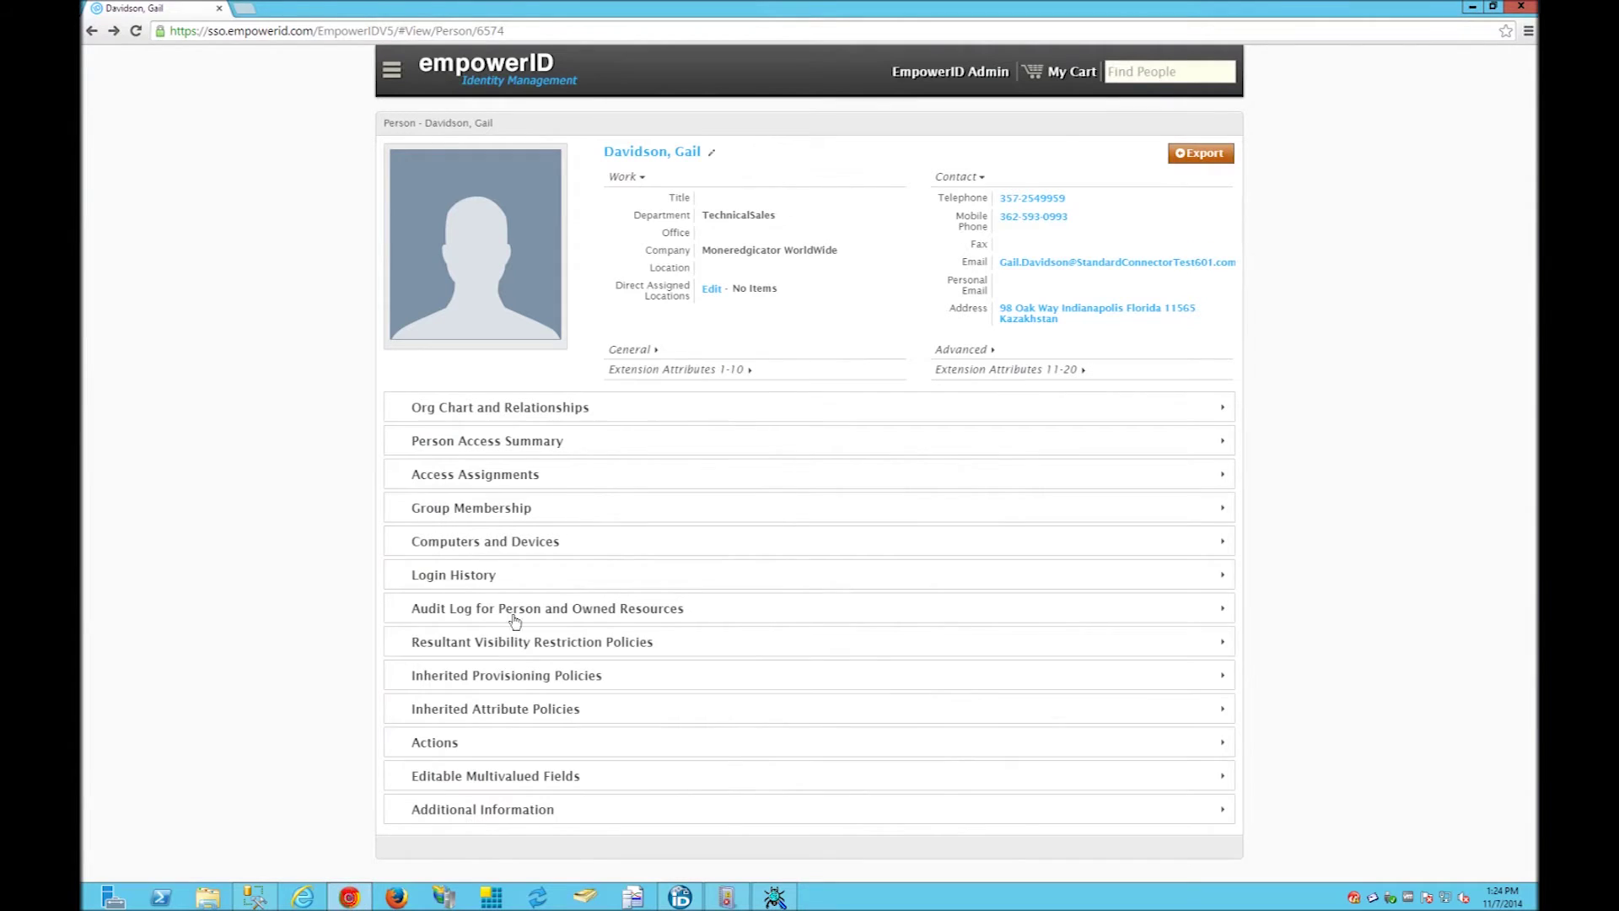
left_click(1151, 80)
type("greg jord")
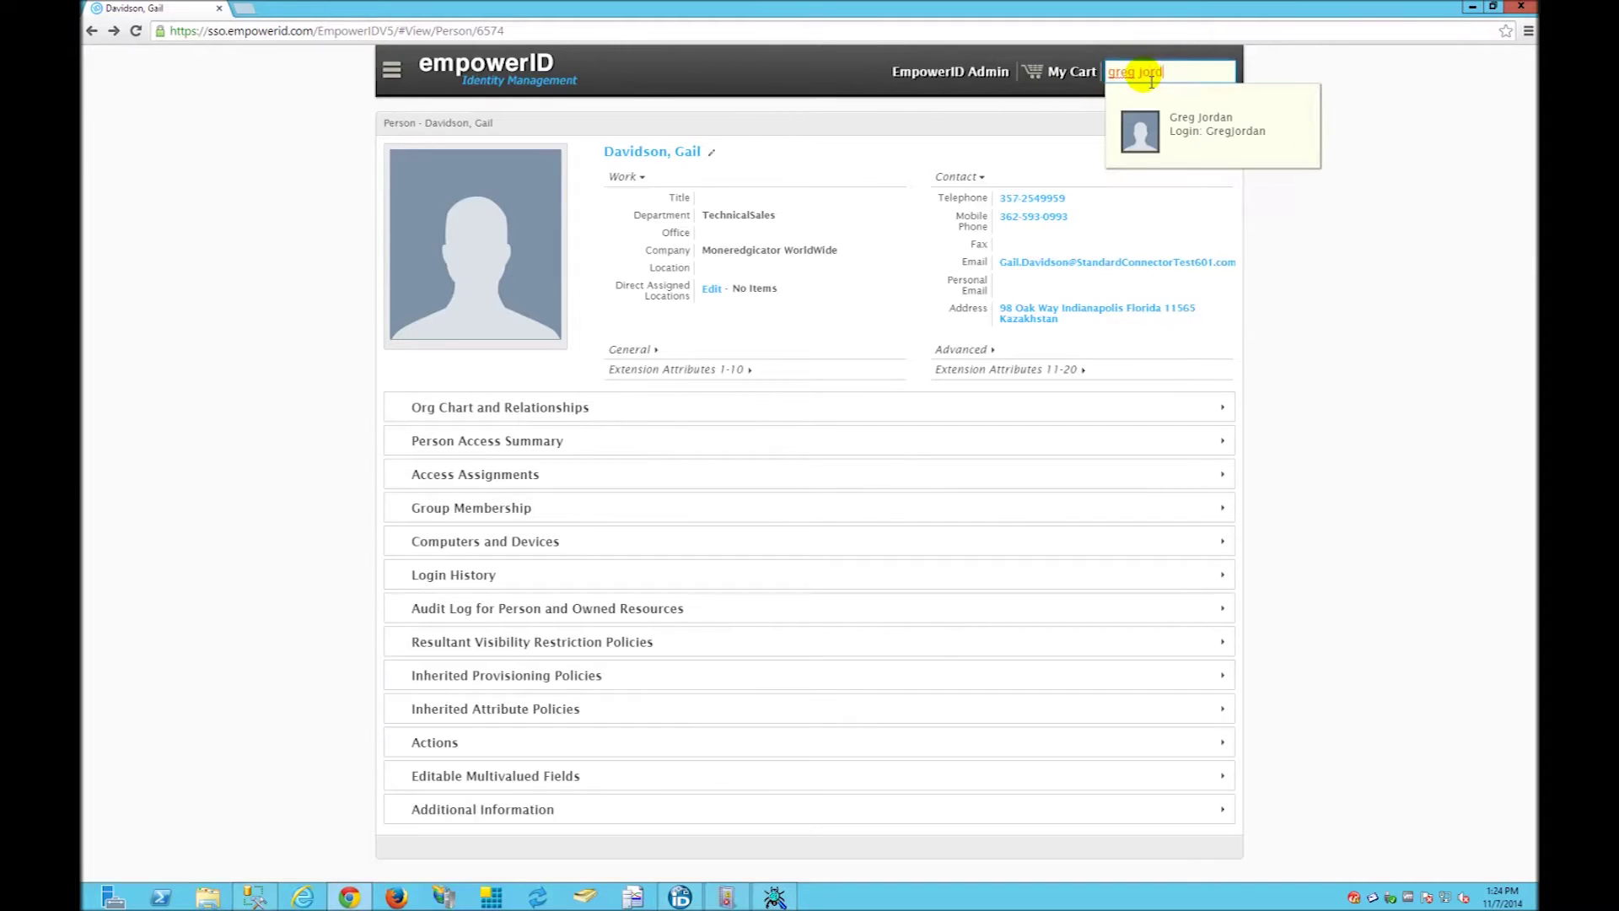
left_click(1222, 122)
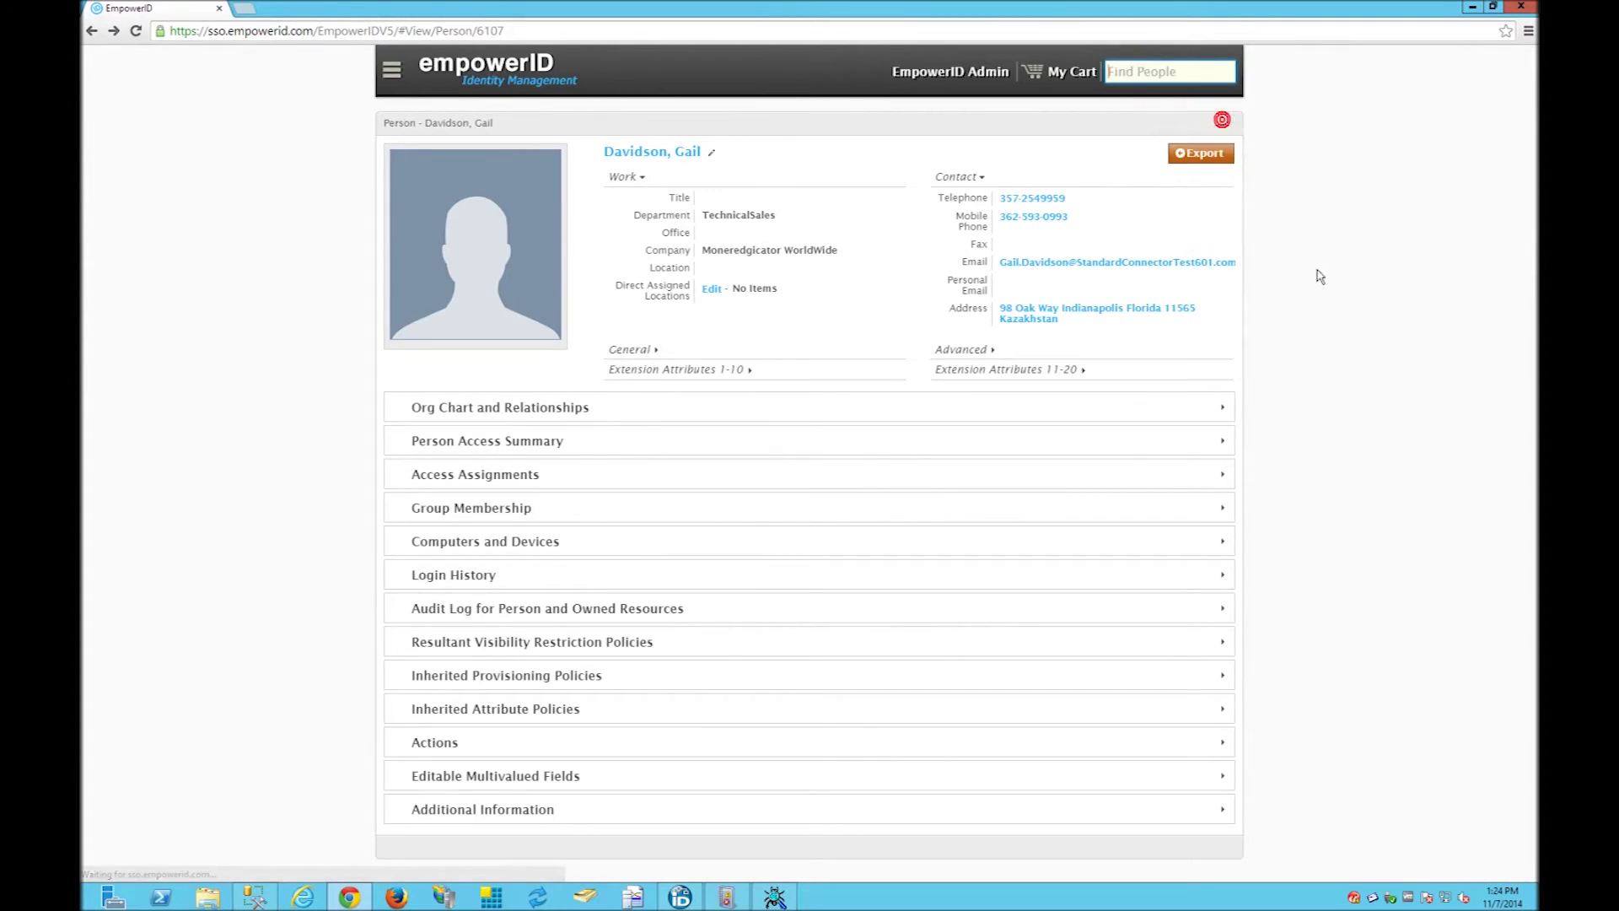
left_click(480, 782)
scroll(793, 789, "down", 2)
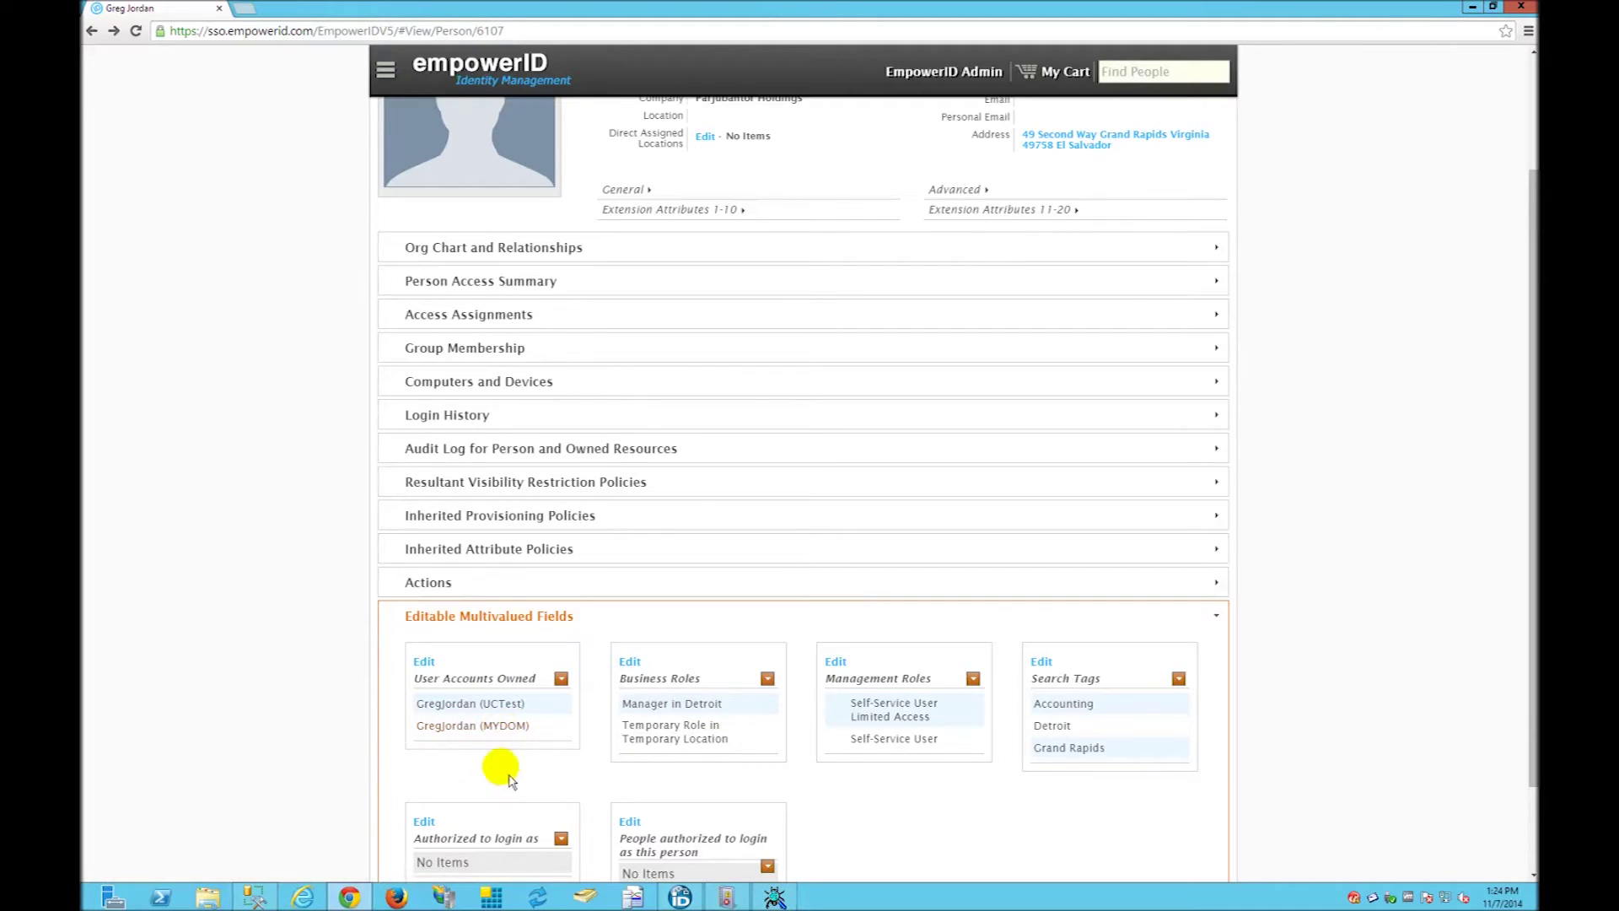
- Examine the person's Inherited Provisioning Policies, and collapse both that section and Editable Multivalued Fields
left_click(510, 525)
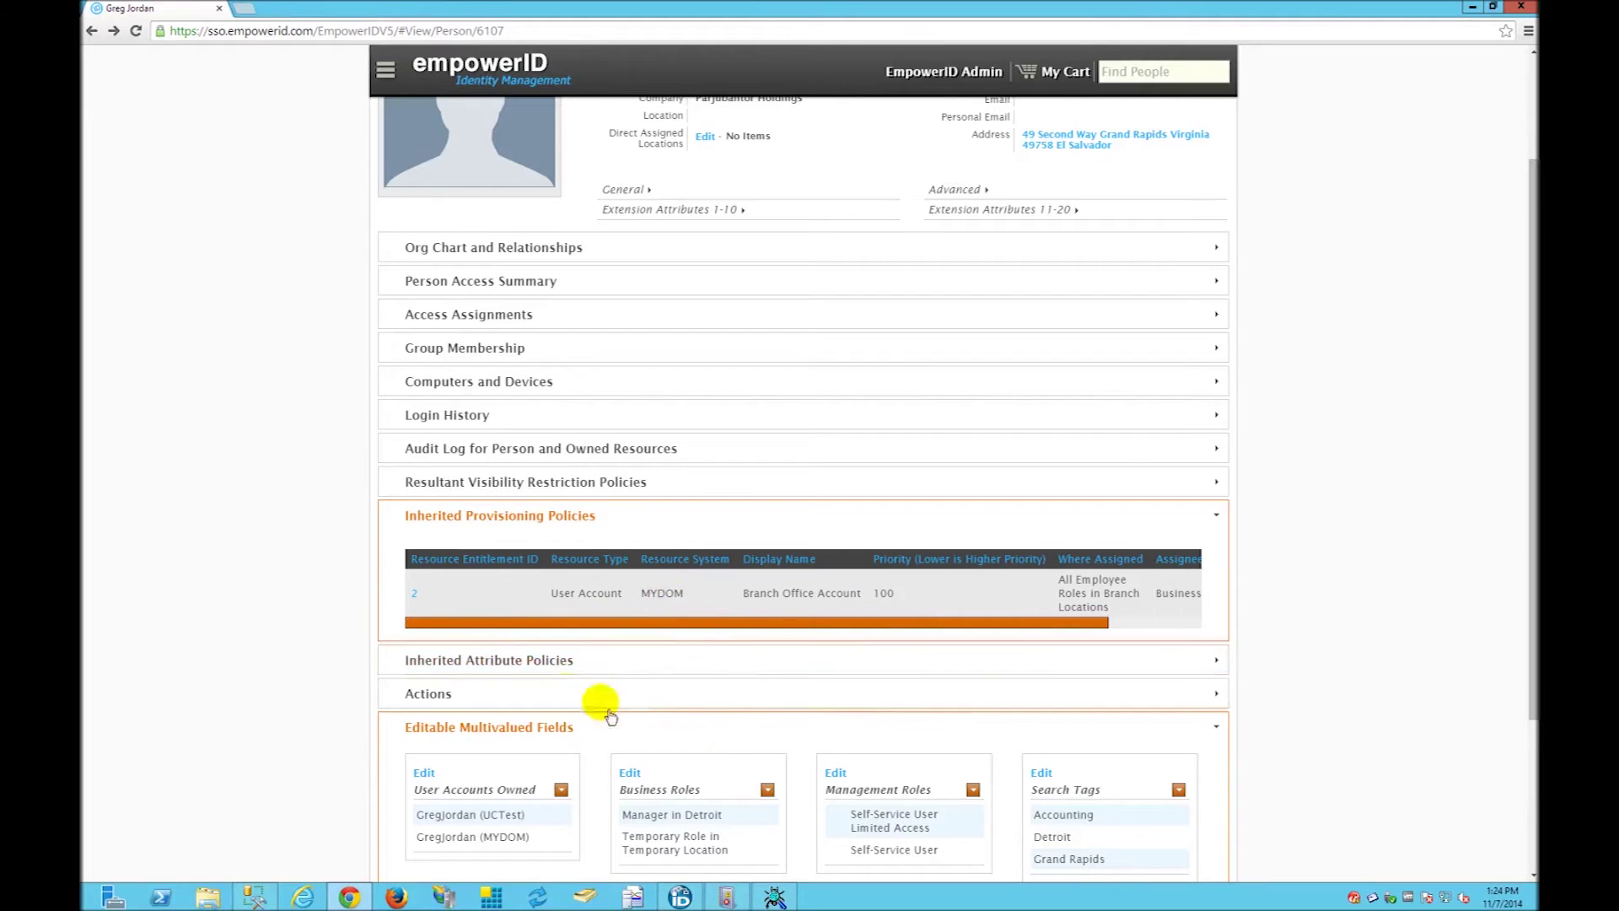
left_click(478, 527)
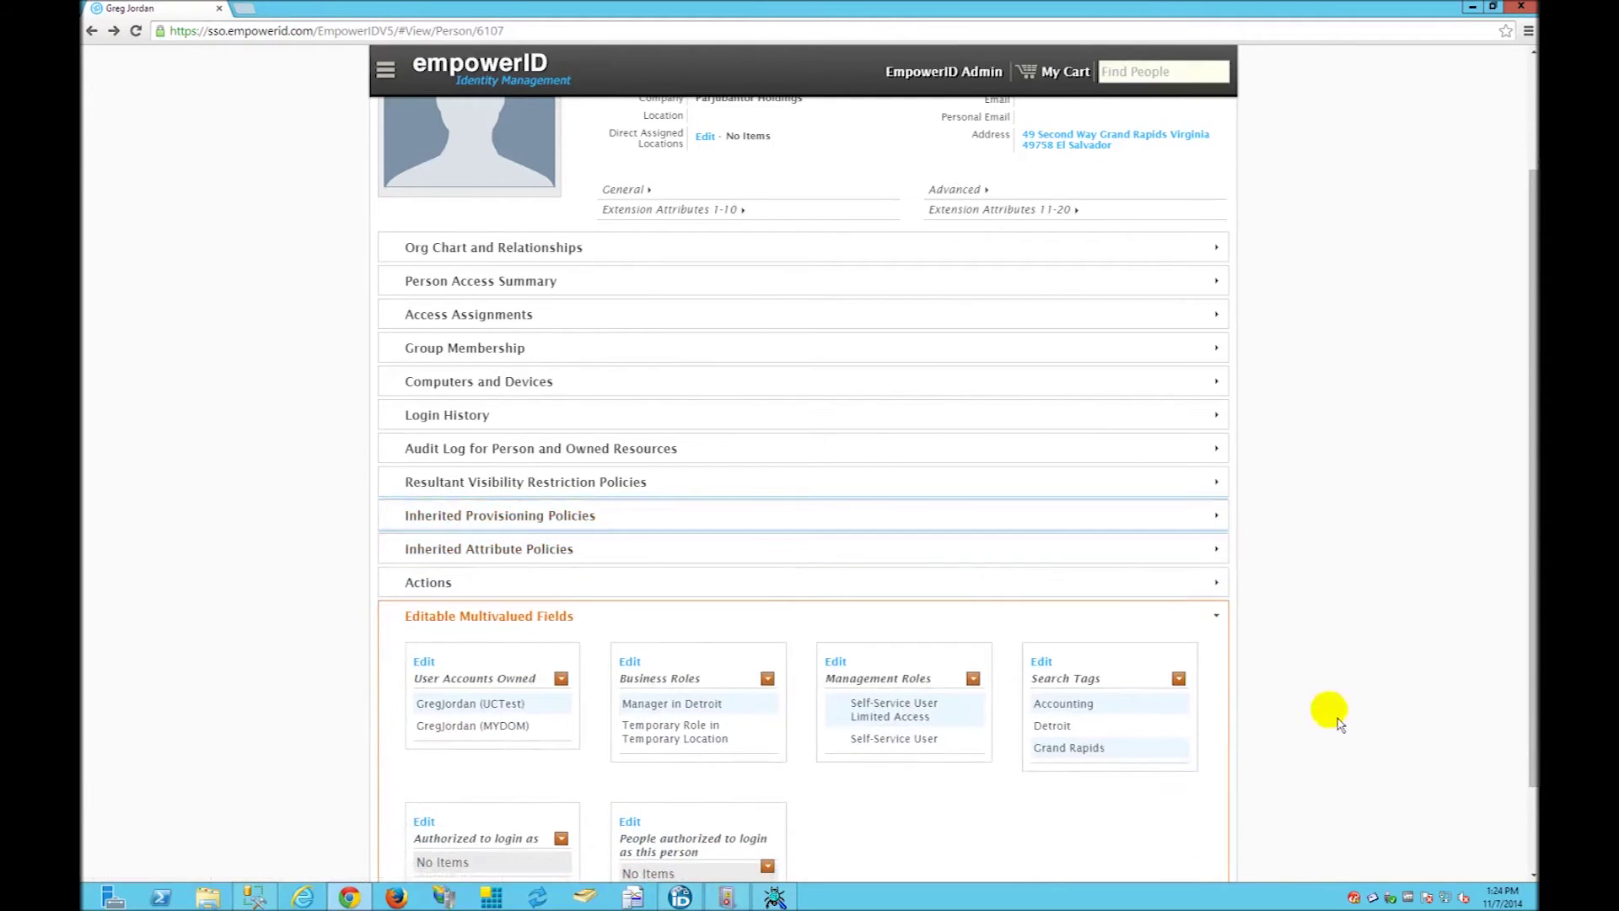
scroll(1339, 715, "down", 1)
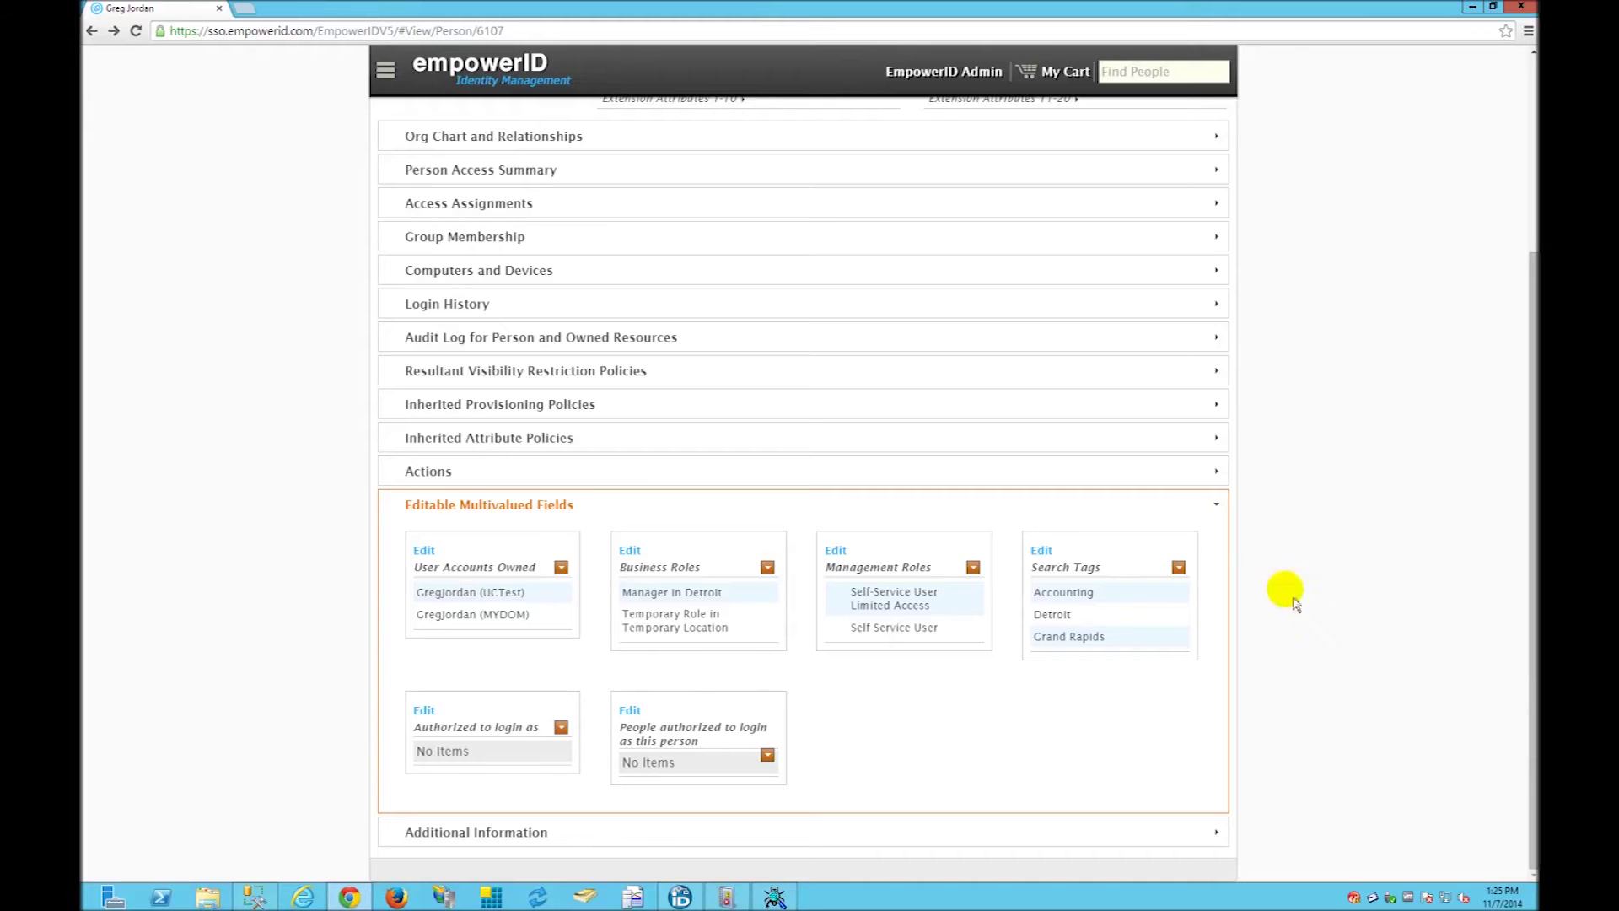
left_click(486, 506)
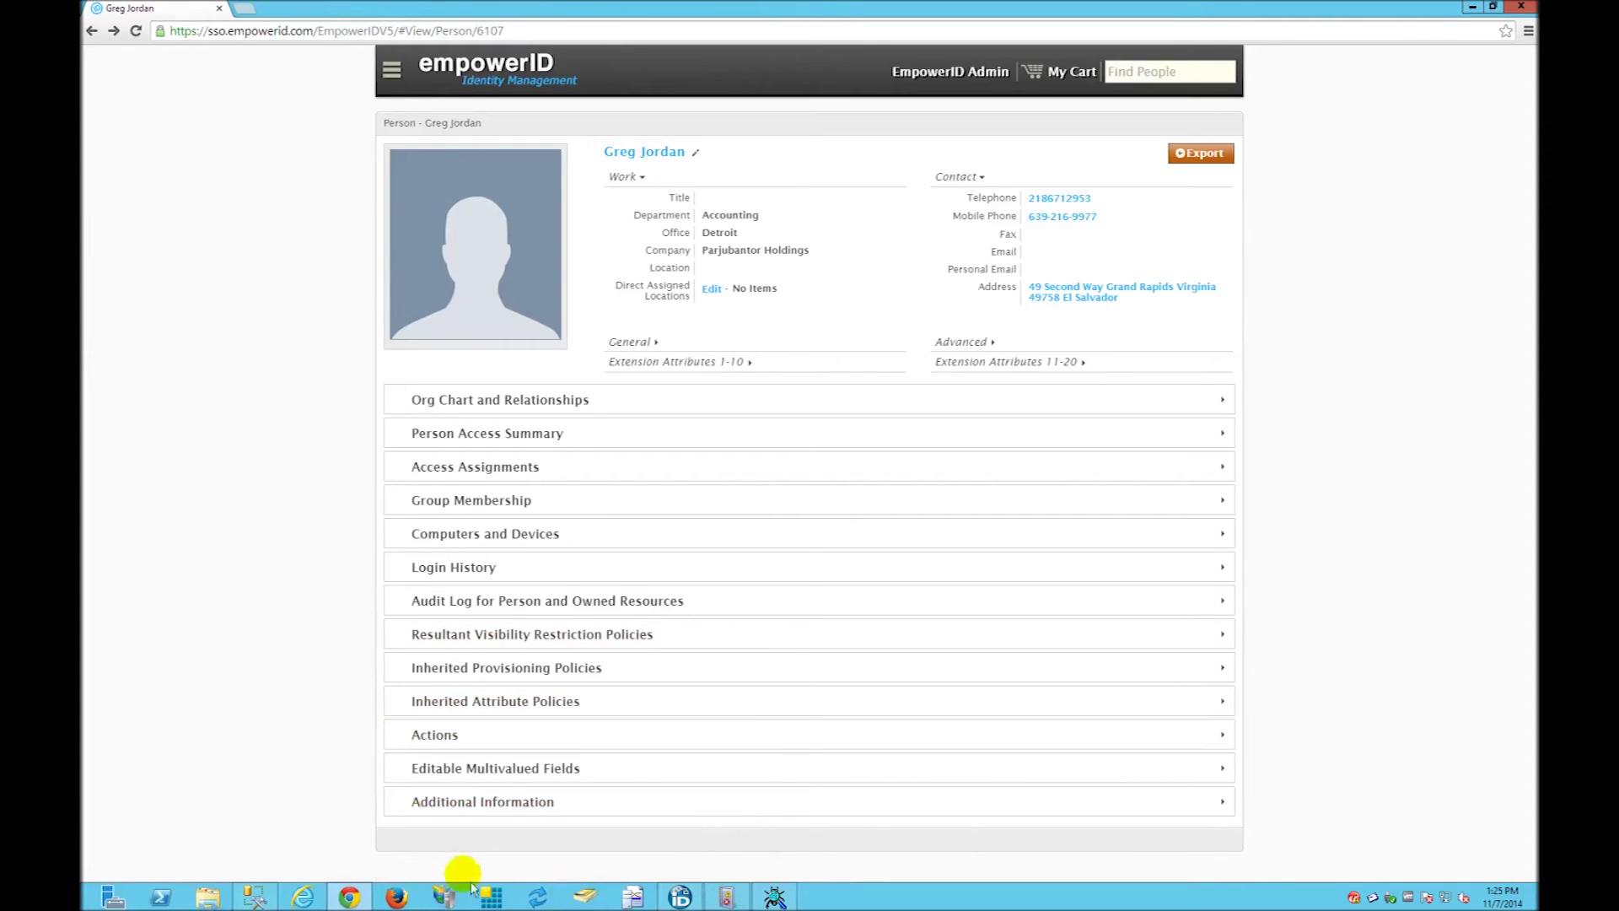
- Switch to SQL Server Management Studio and select the UCTest database
left_click(247, 897)
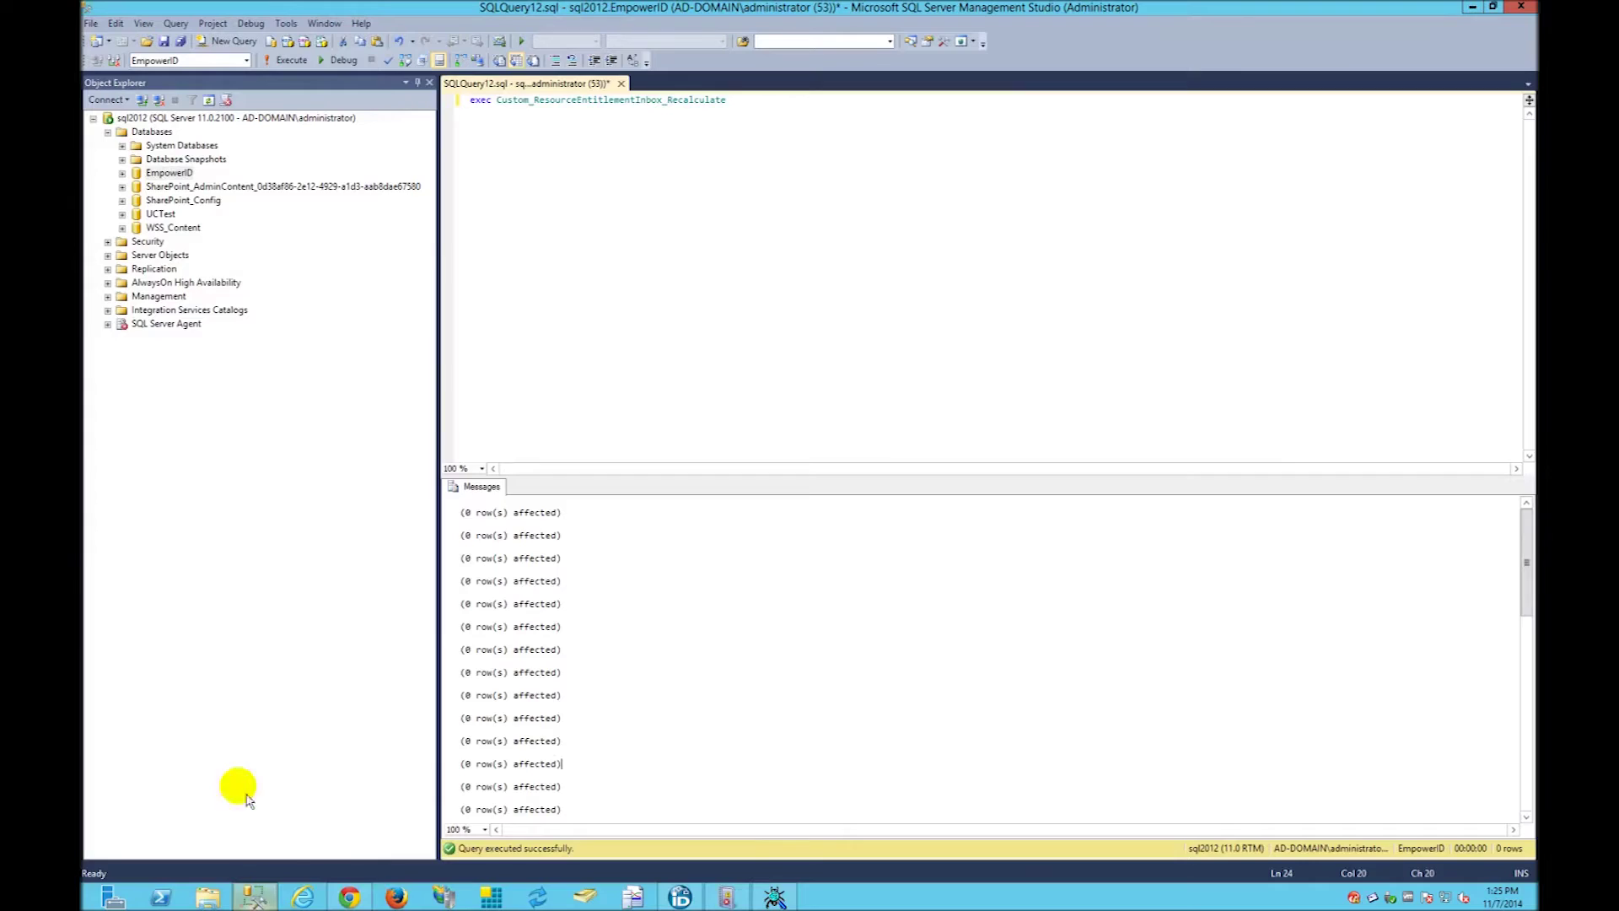
left_click(650, 203)
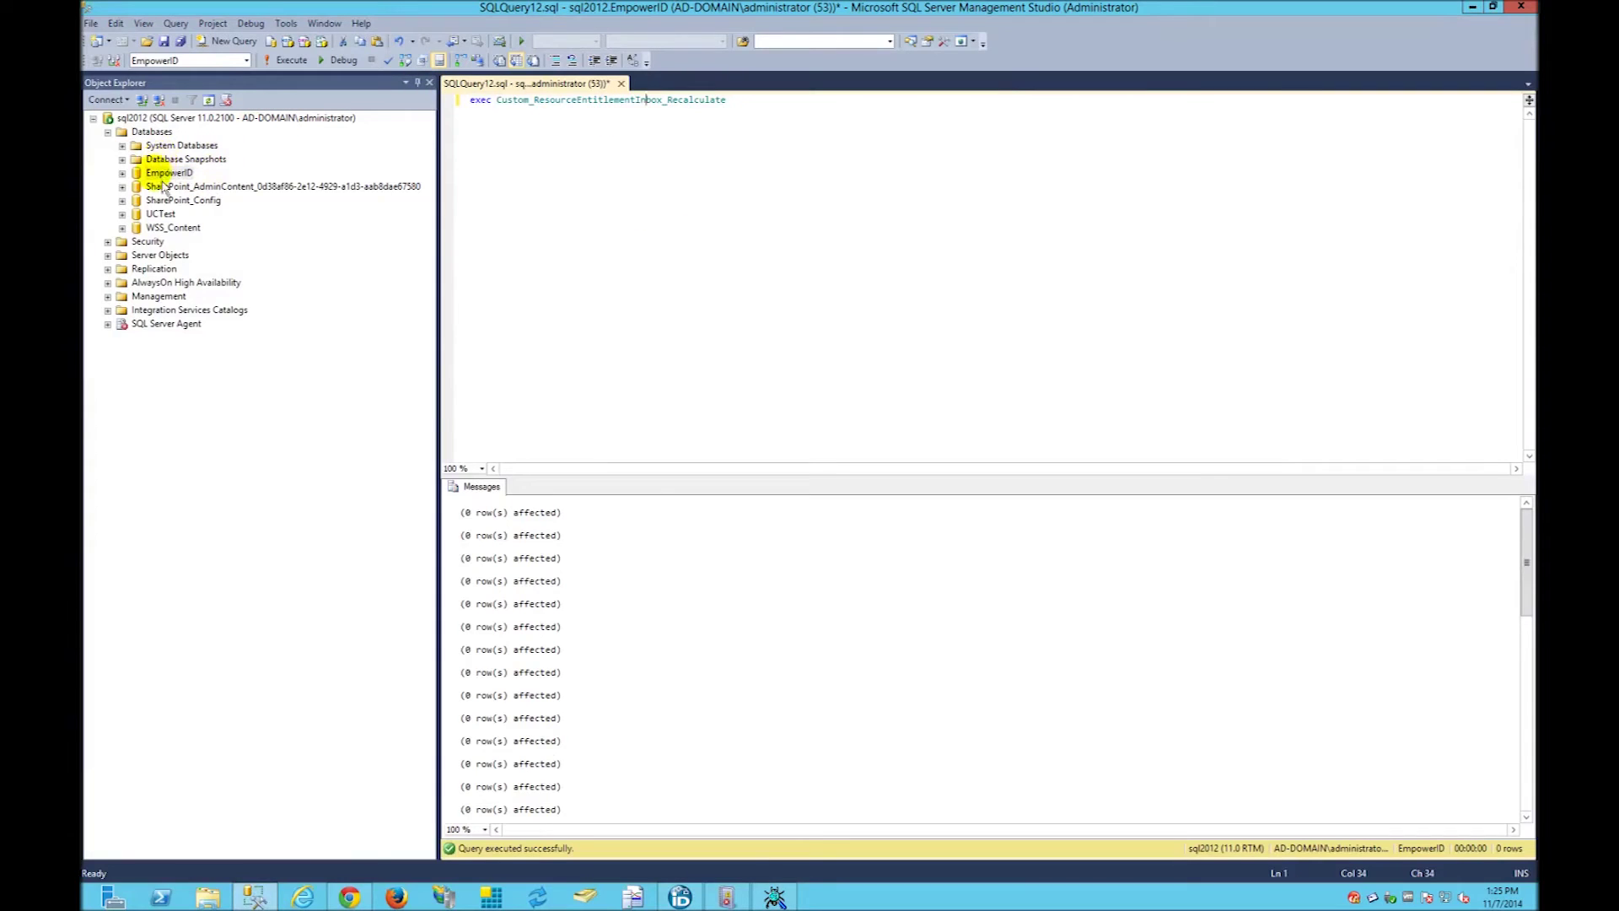
left_click(159, 214)
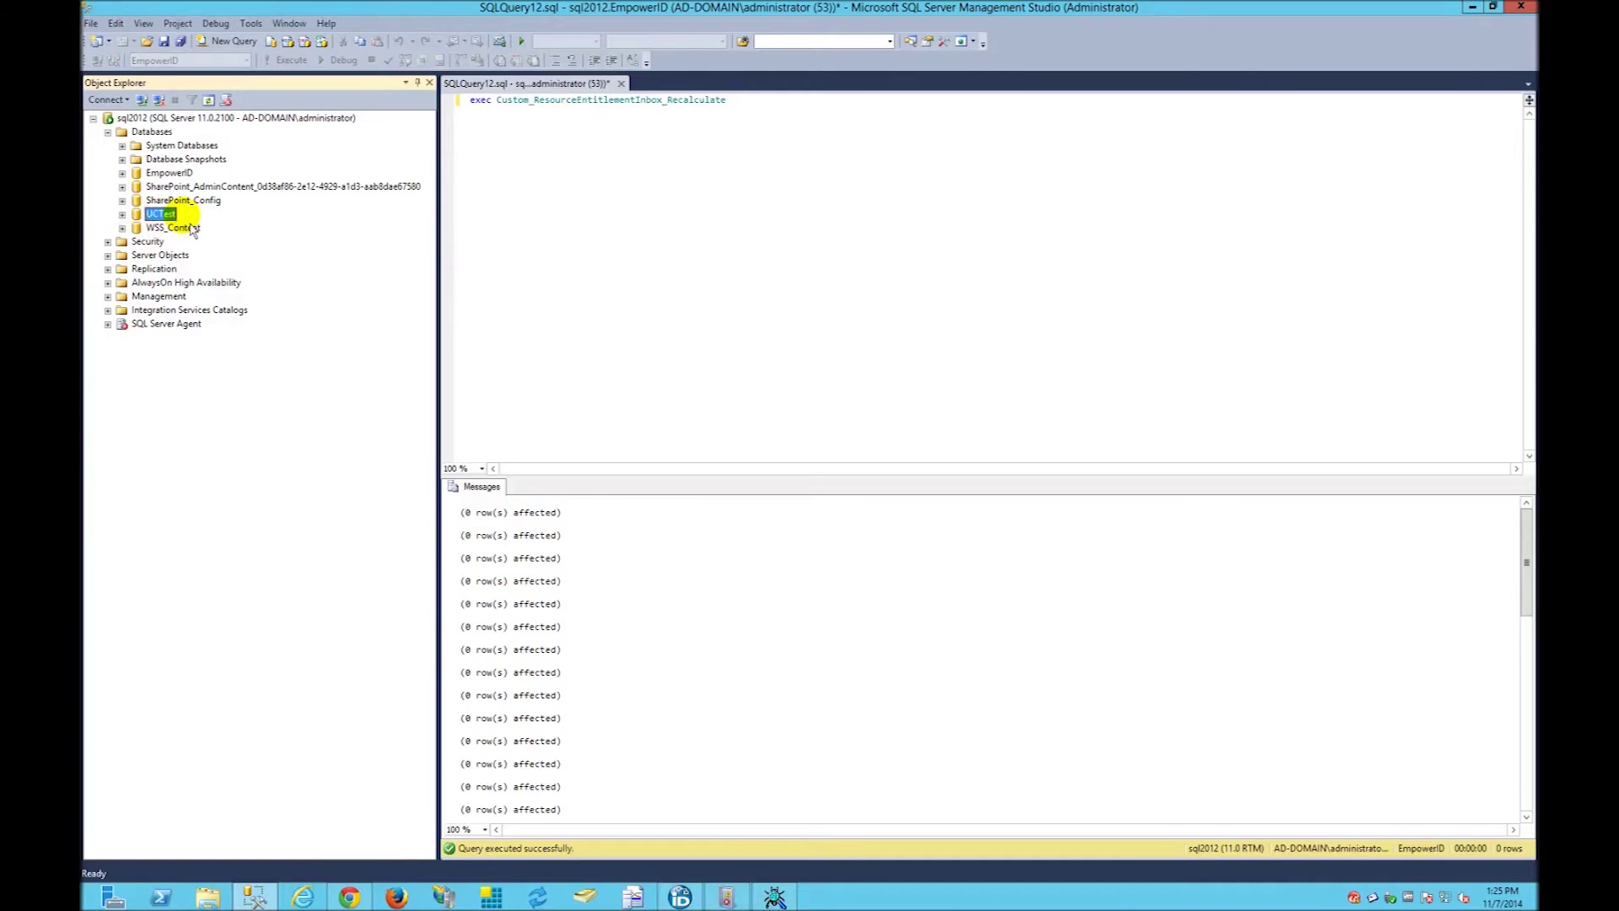
- Browse for a file to open in the TDNF Source\Database\StandardConnector folder on Local Disk (C:)
left_click(146, 41)
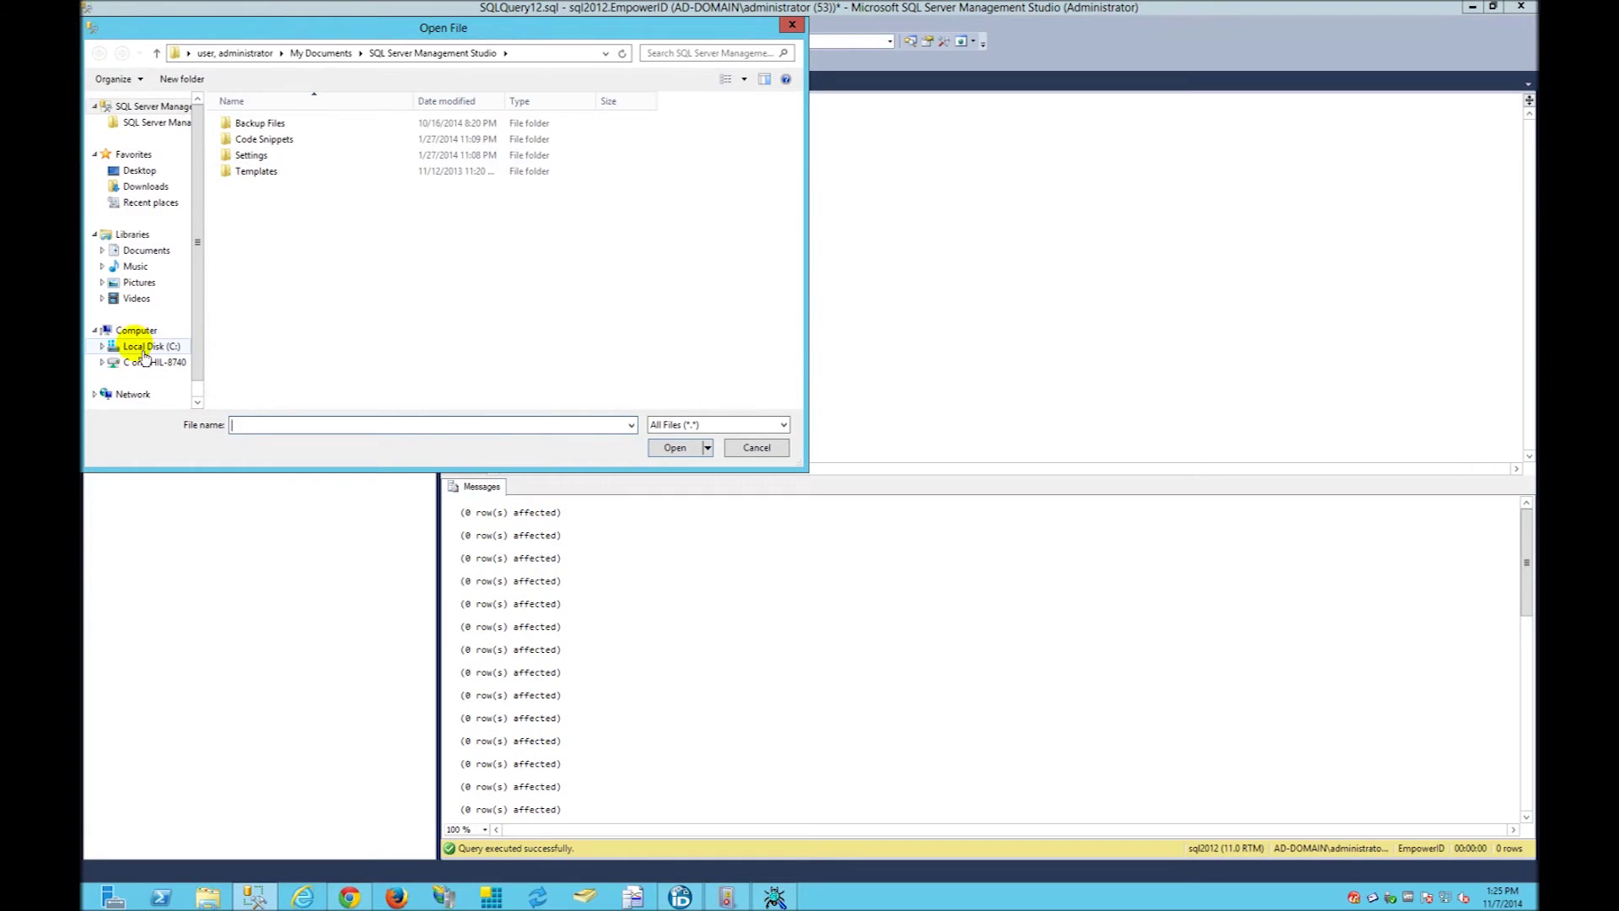
left_click(145, 353)
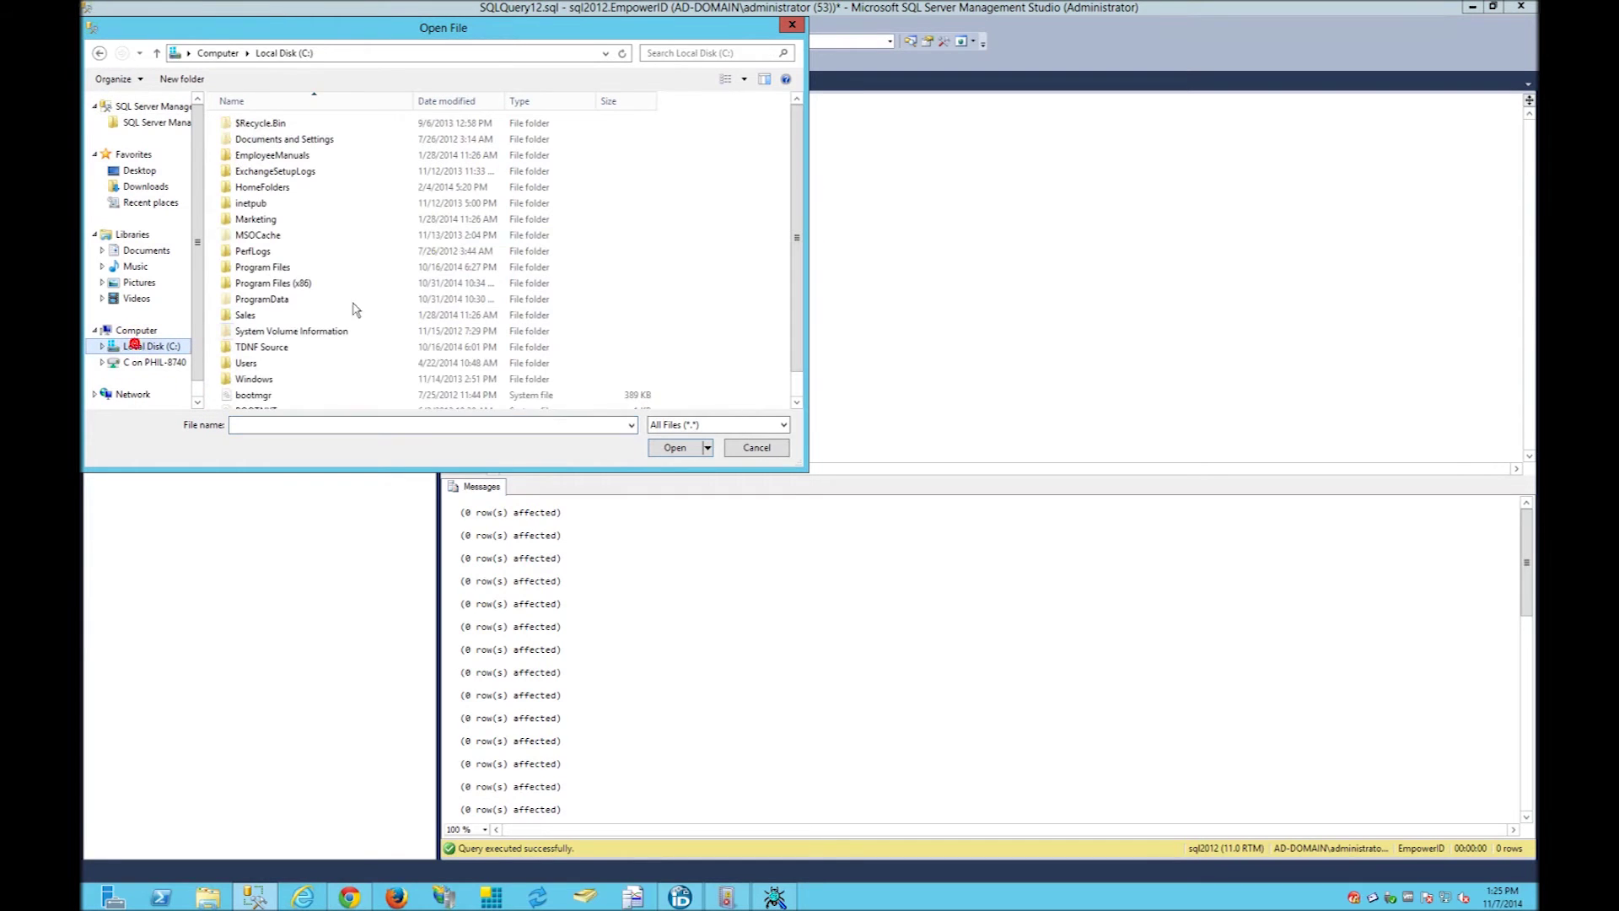
double_click(252, 346)
double_click(253, 123)
double_click(258, 123)
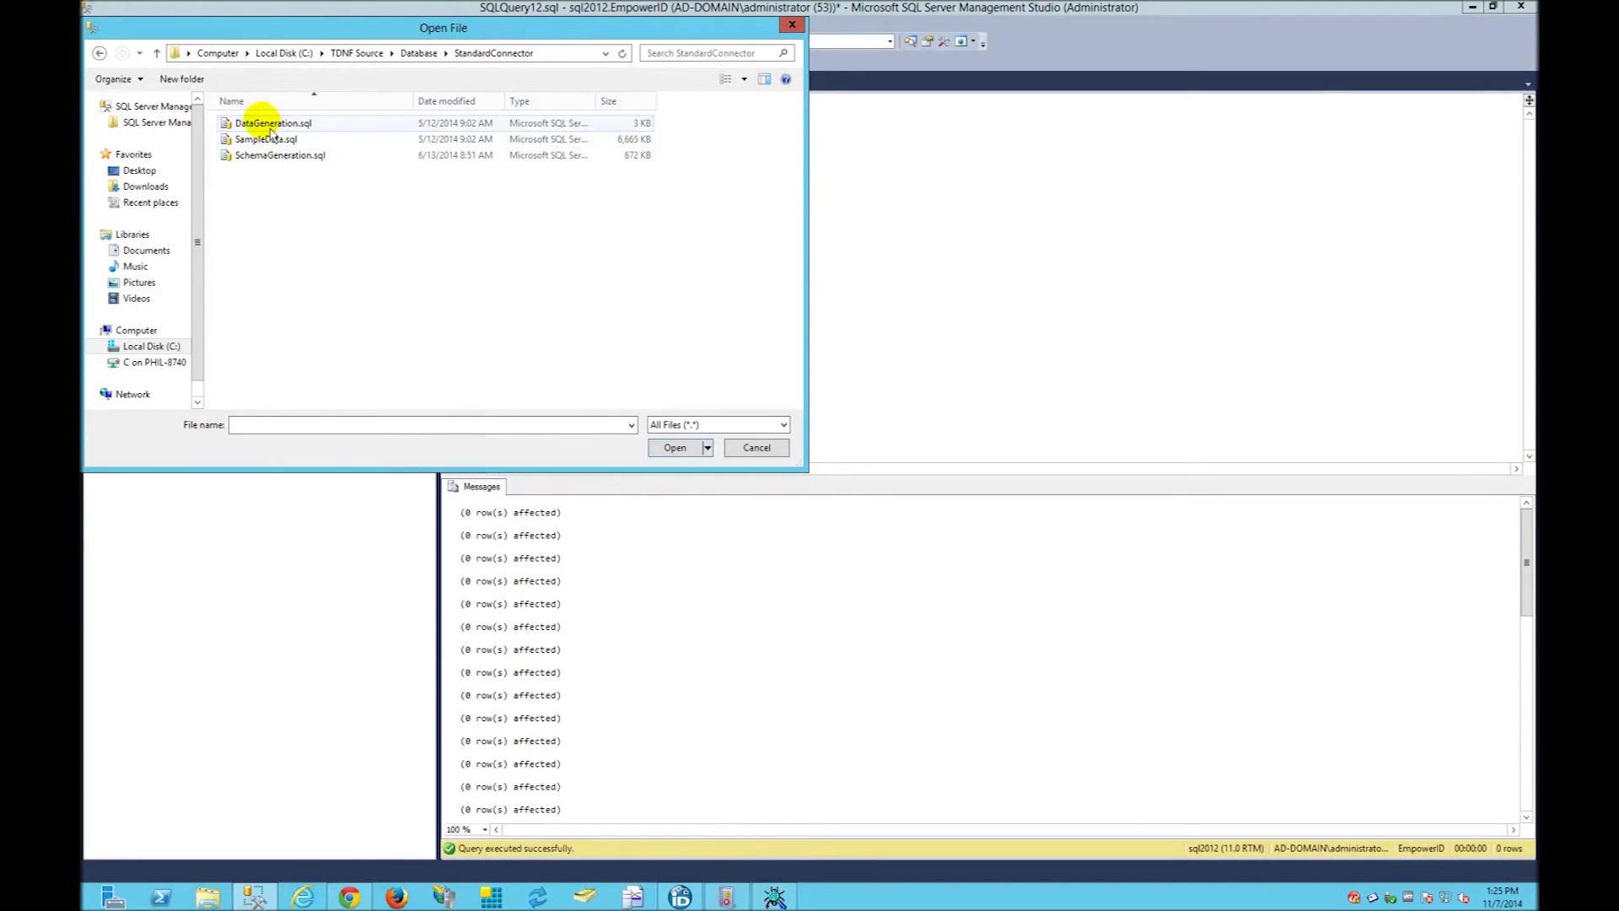
- Look over the SchemaGeneration.sql, DataGeneration.sql and SampleData.sql scripts and close the file dialog without opening any
left_click(266, 155)
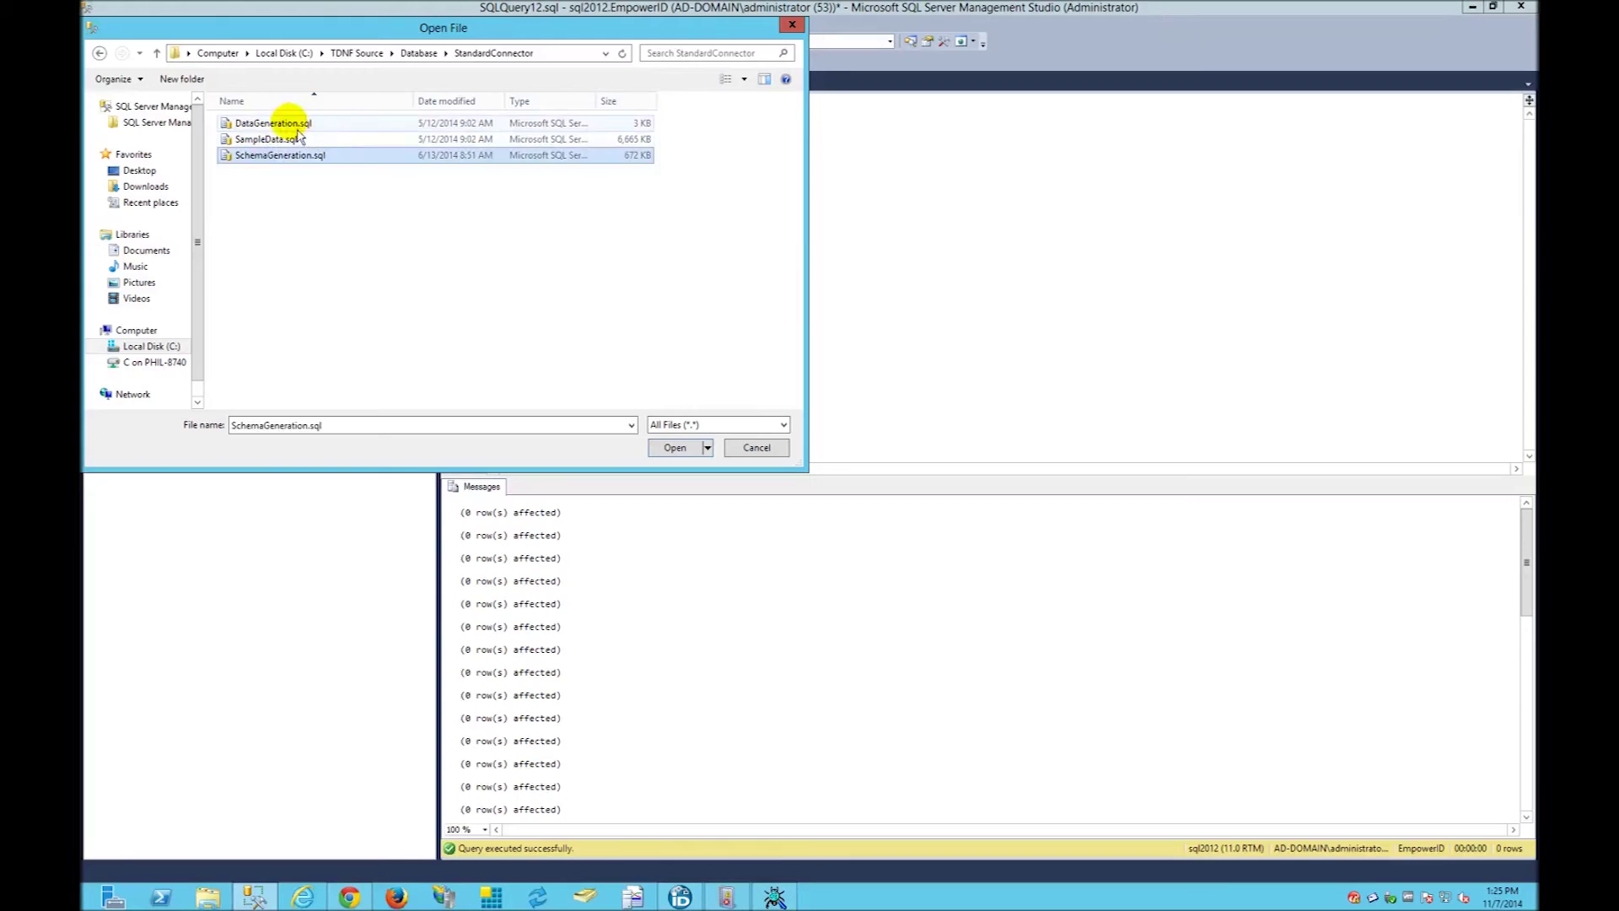
left_click(295, 125)
left_click(292, 221)
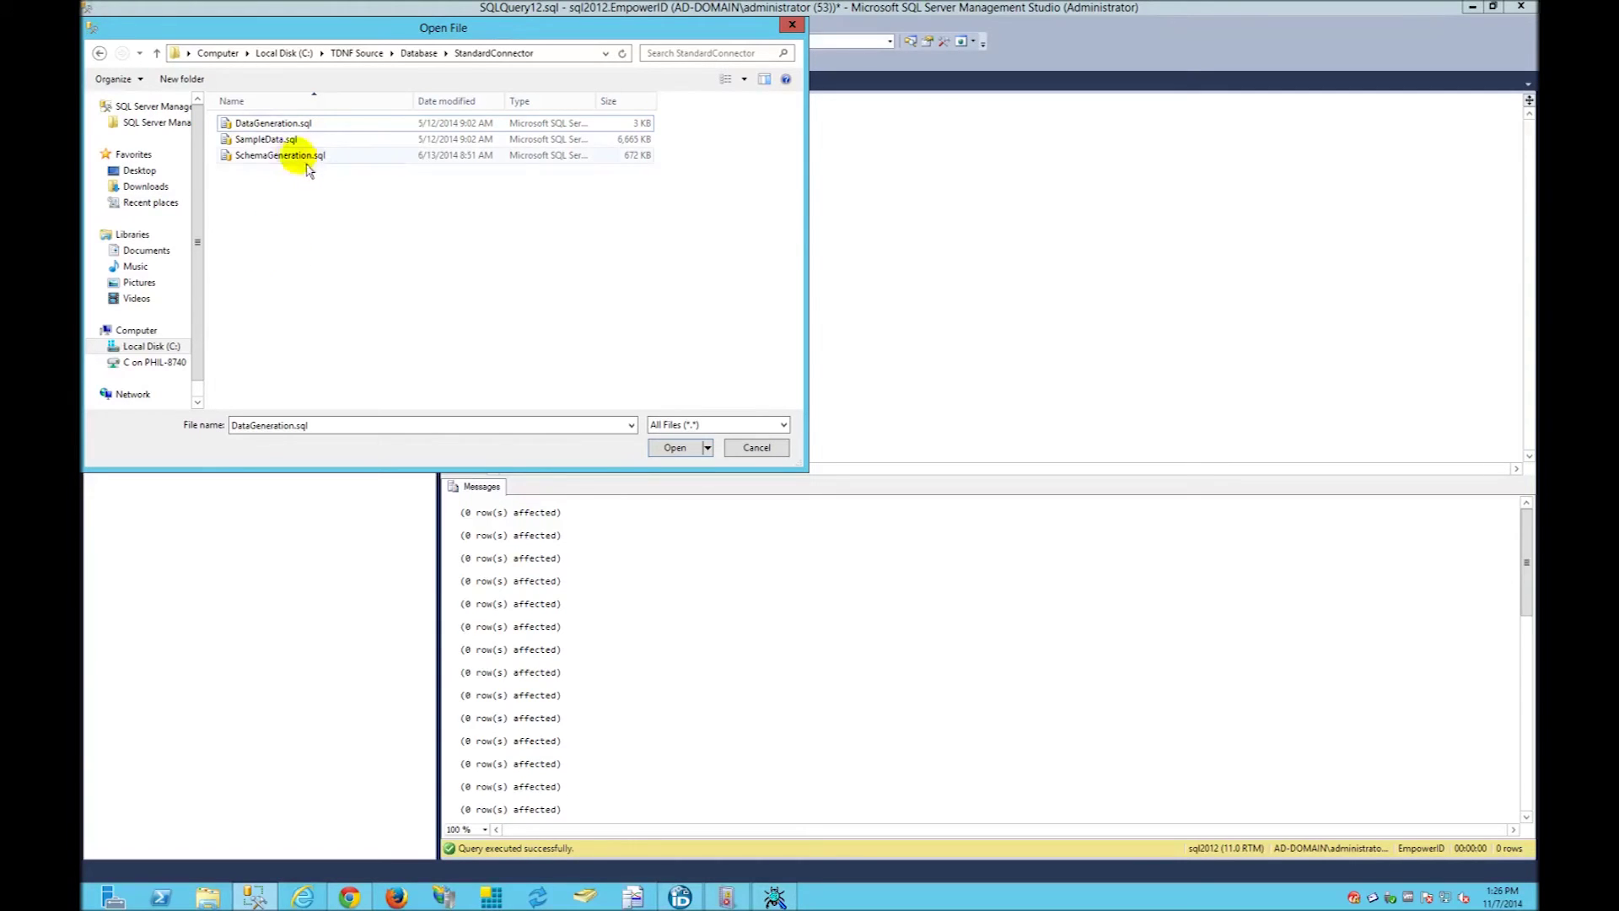
left_click(240, 140)
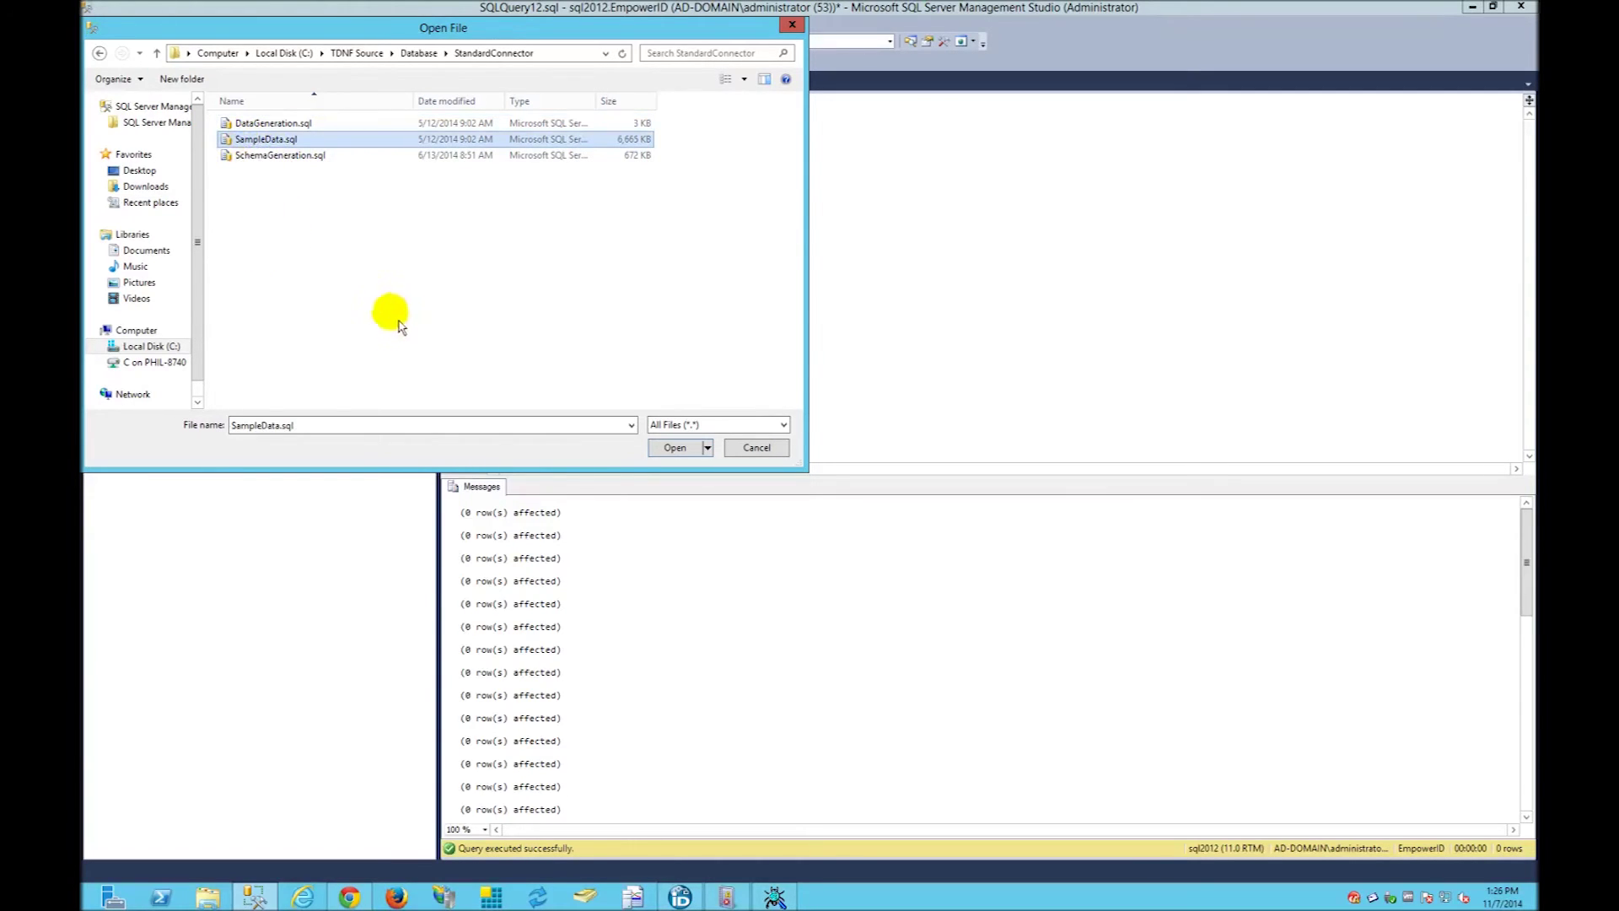
left_click(348, 282)
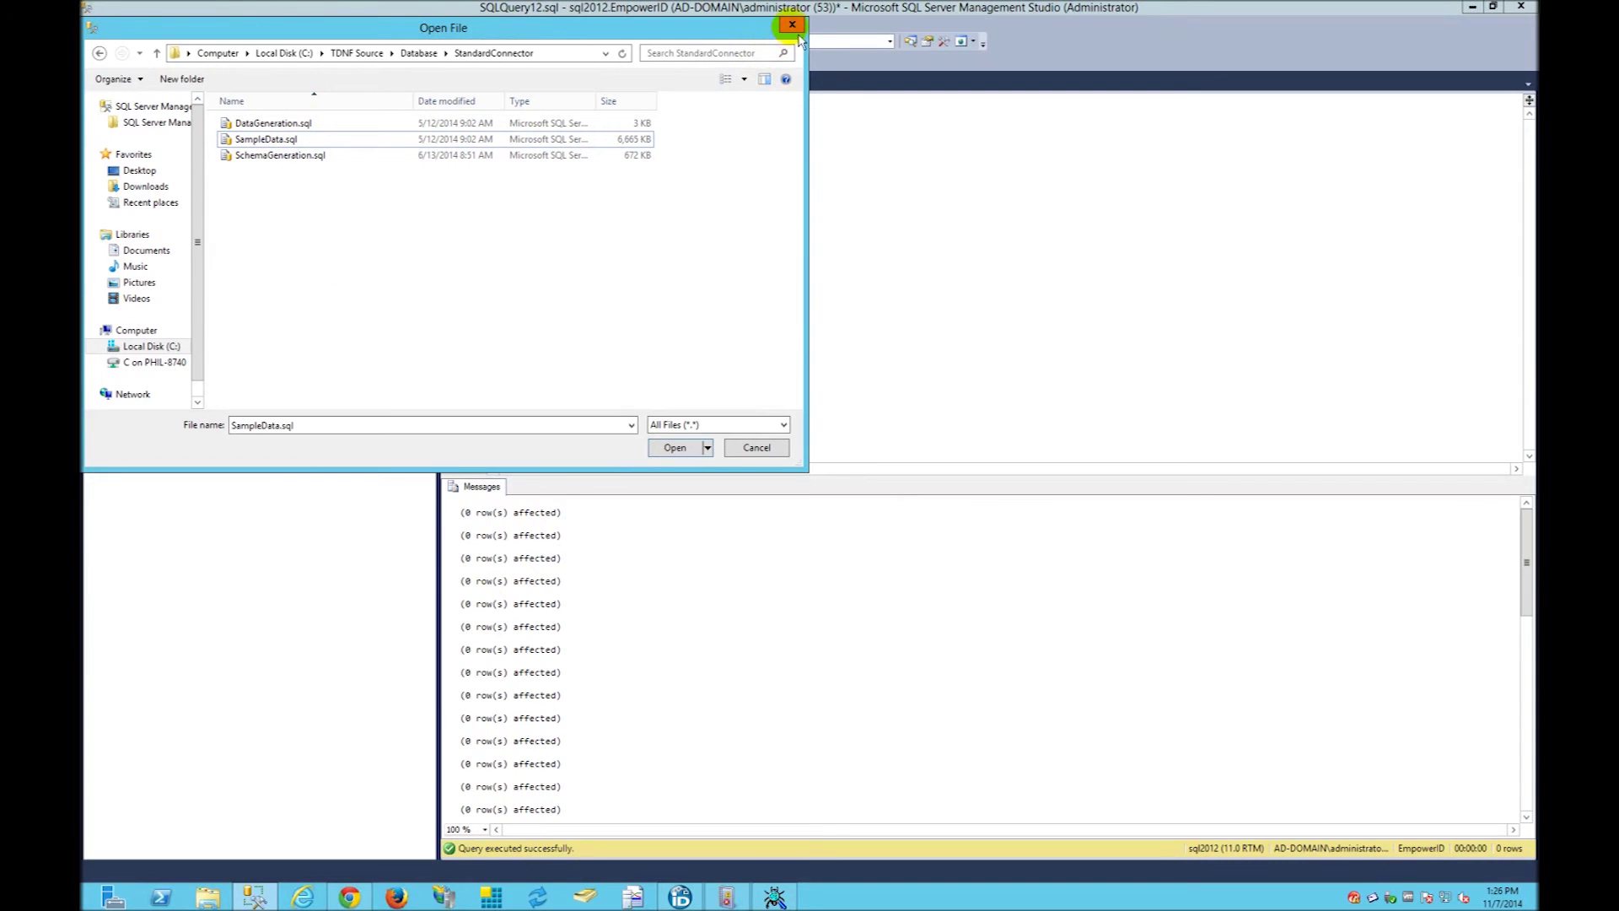
left_click(797, 32)
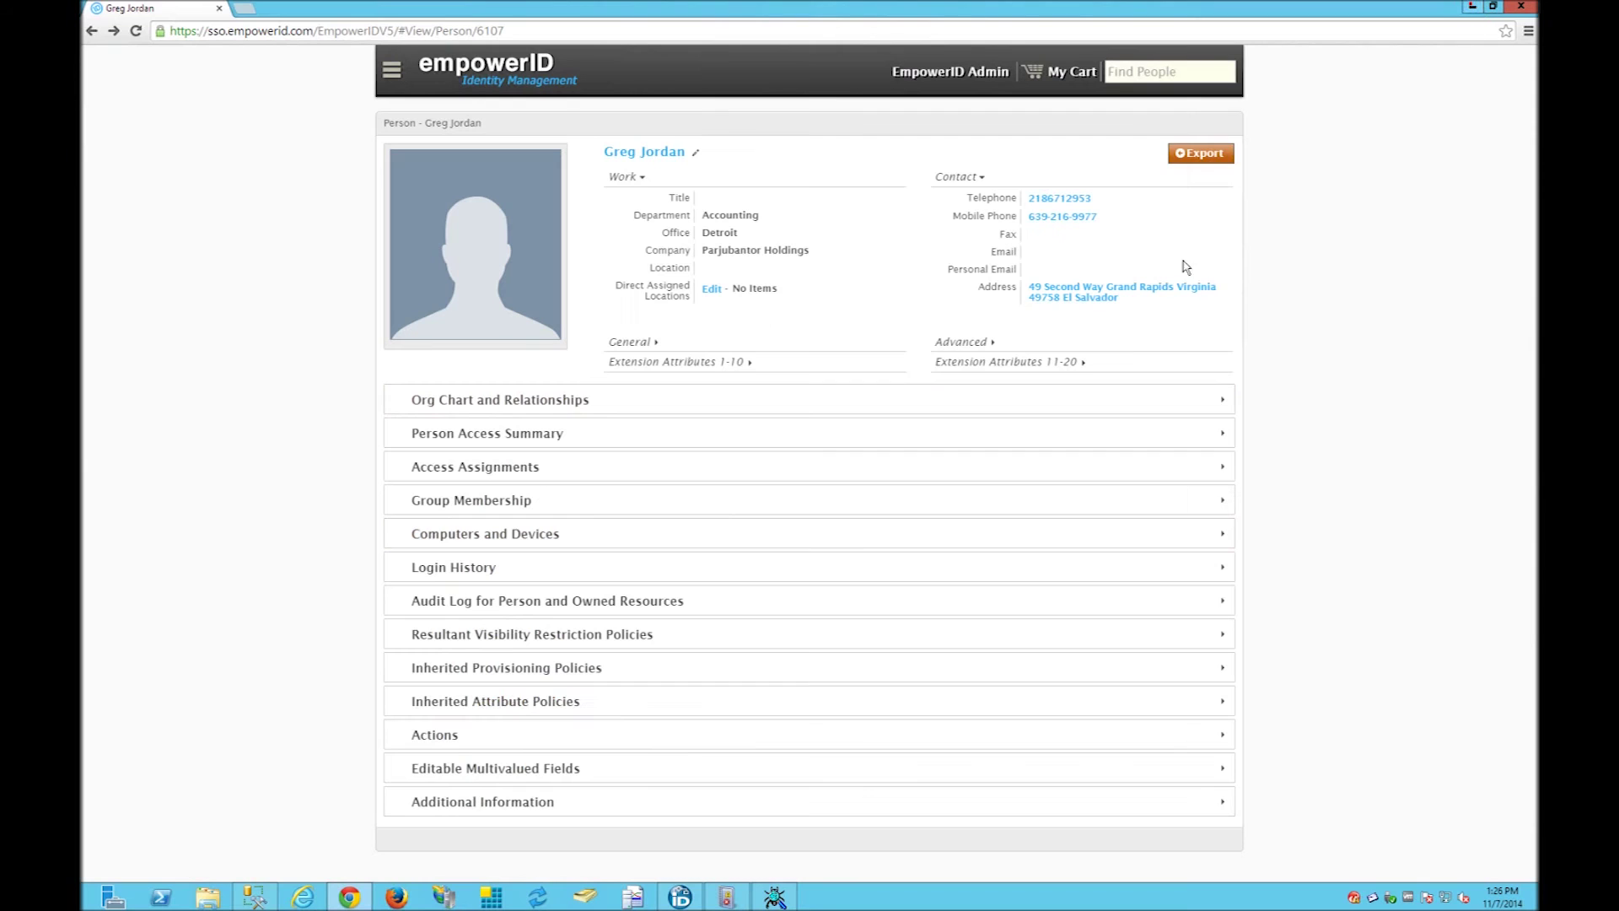
- Switch to the EmpowerID Management Console and open the UCTest account store's details to review its connector and inventory settings
left_click(585, 895)
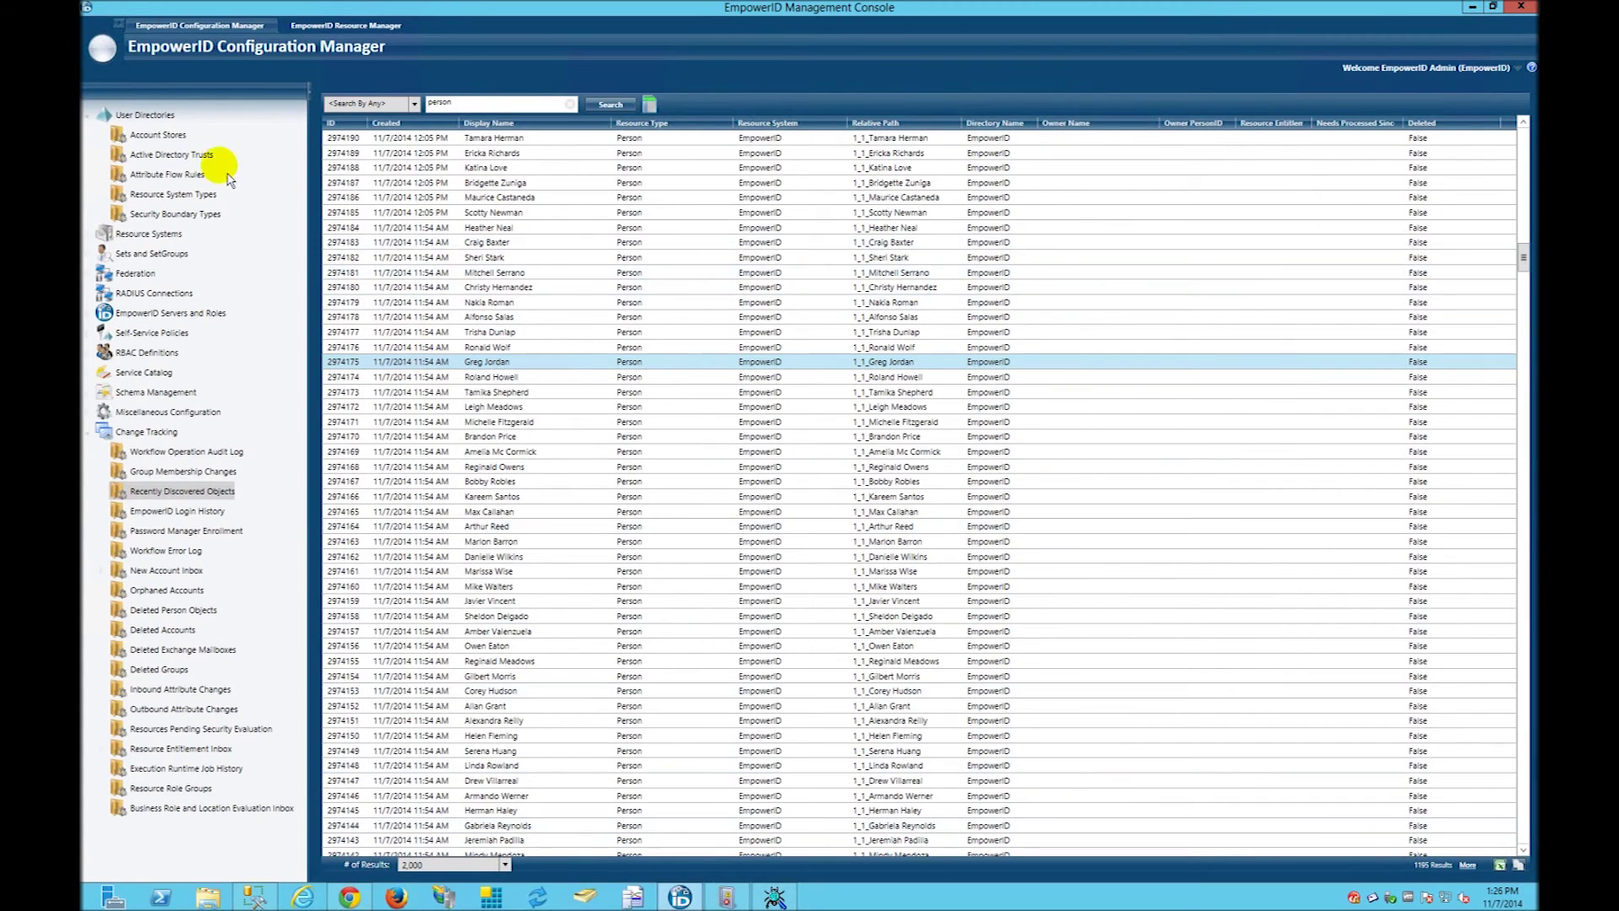
left_click(156, 140)
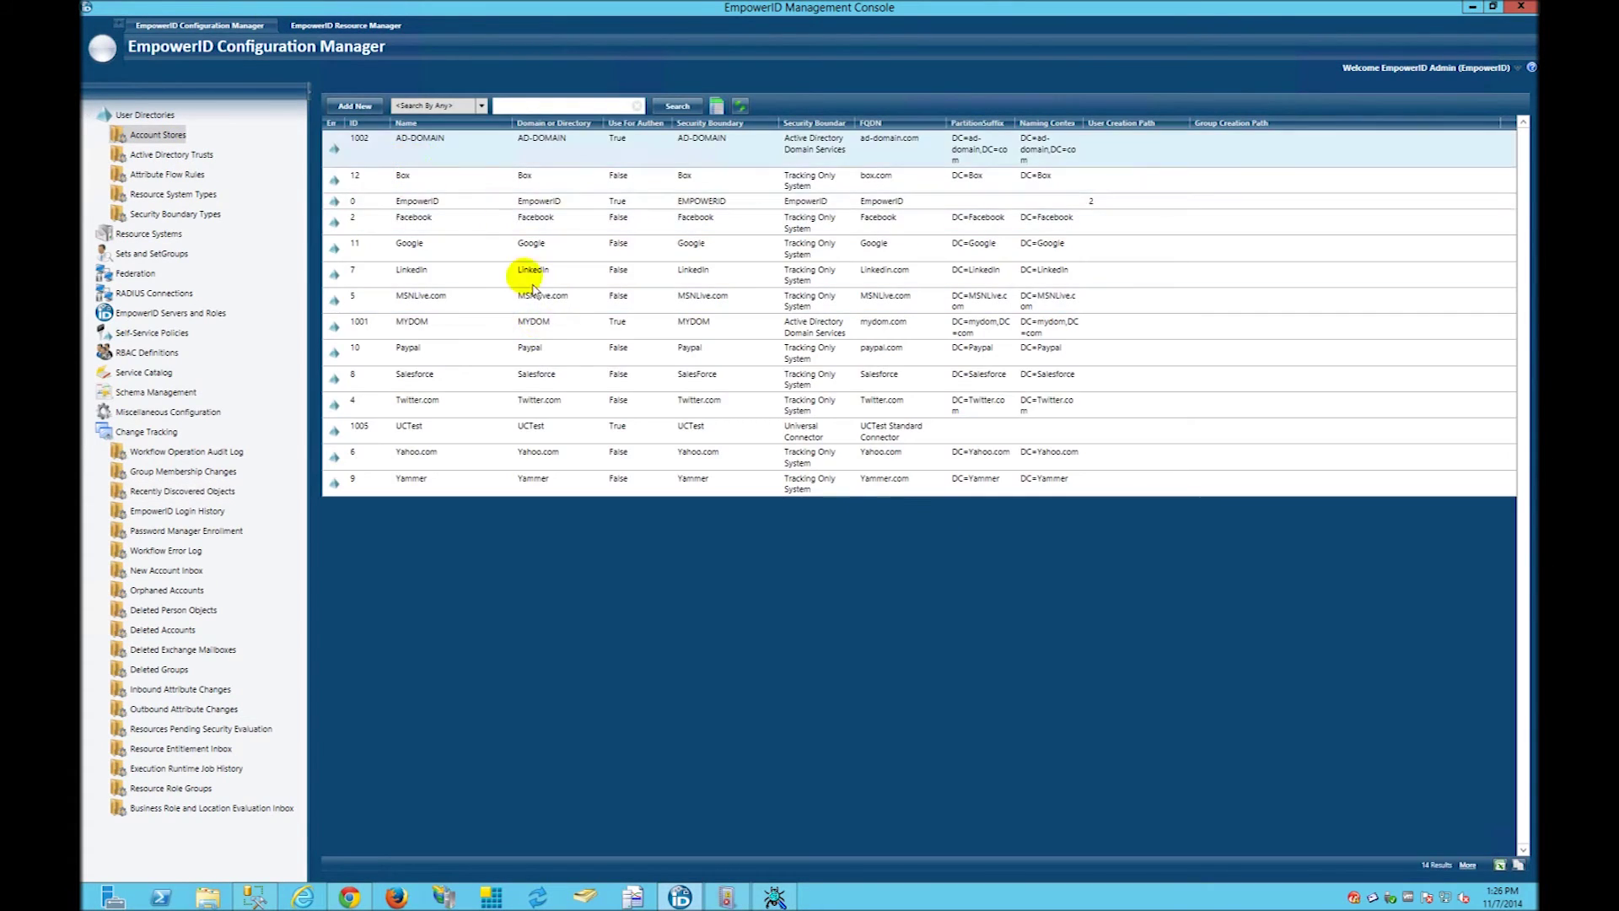
left_click(426, 430)
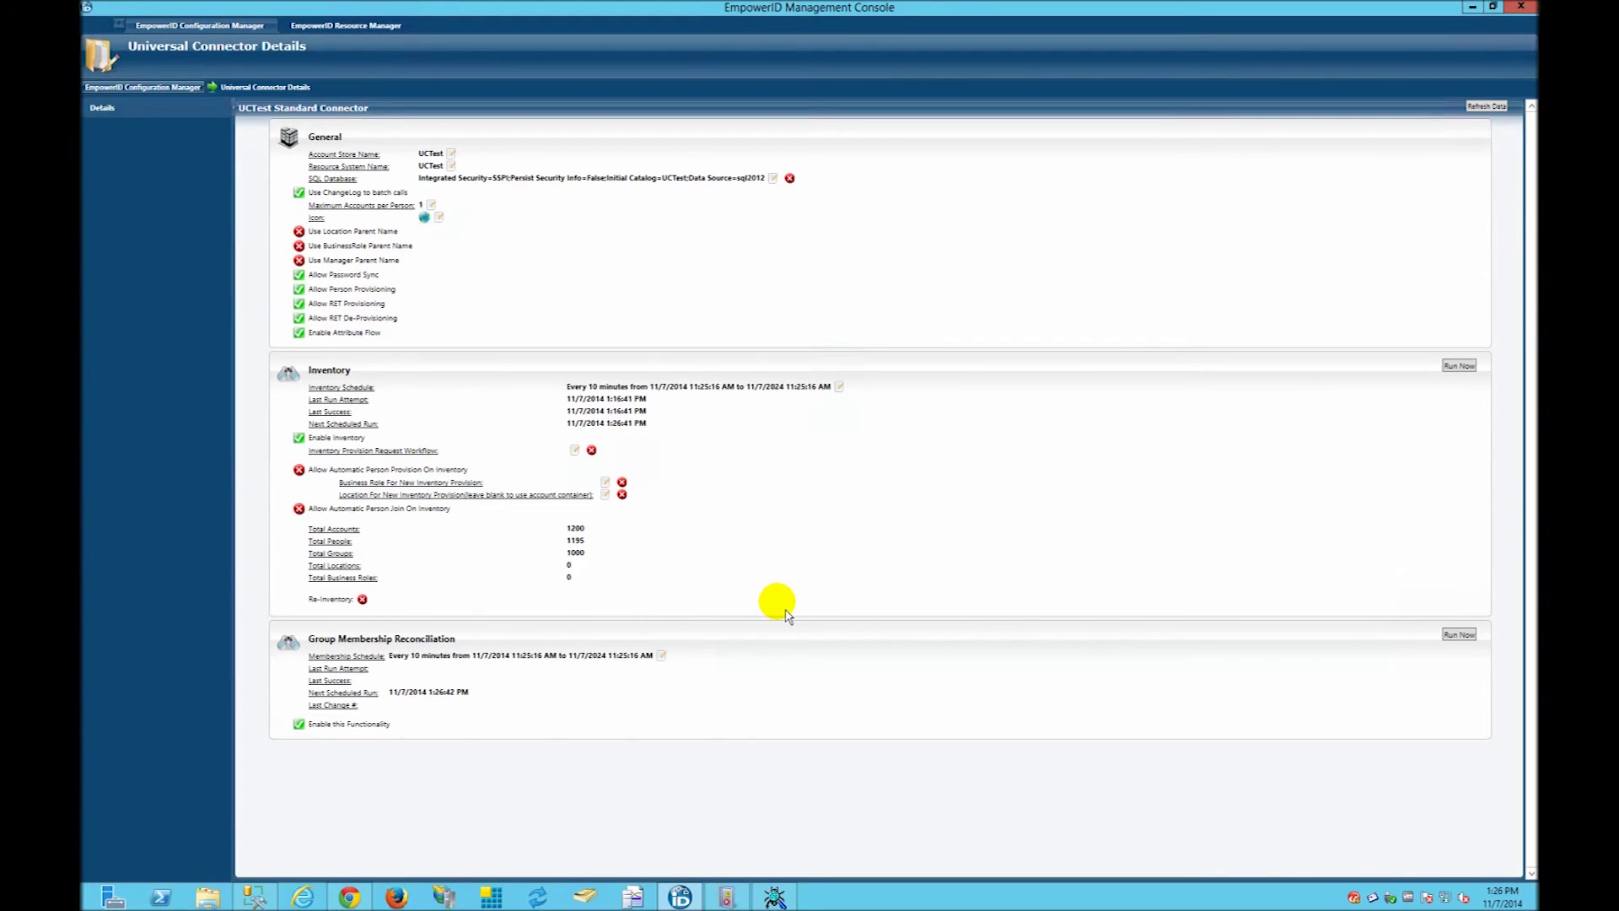
- Switch to the person's profile in Chrome, examine the groups listed under Group Membership and collapse the section
left_click(349, 896)
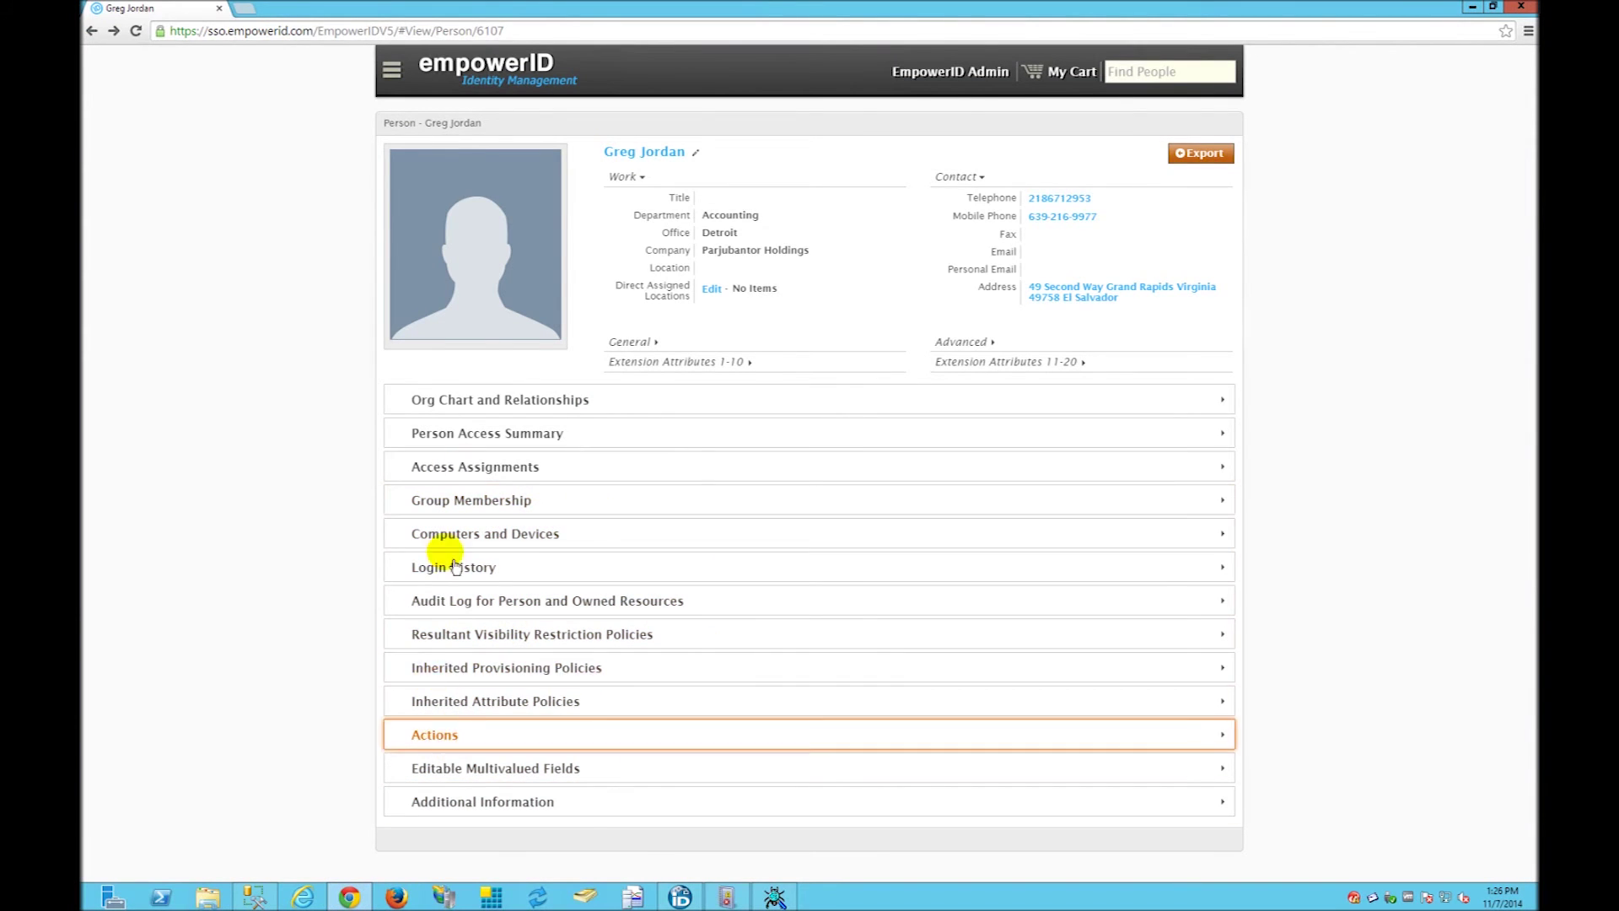
left_click(475, 506)
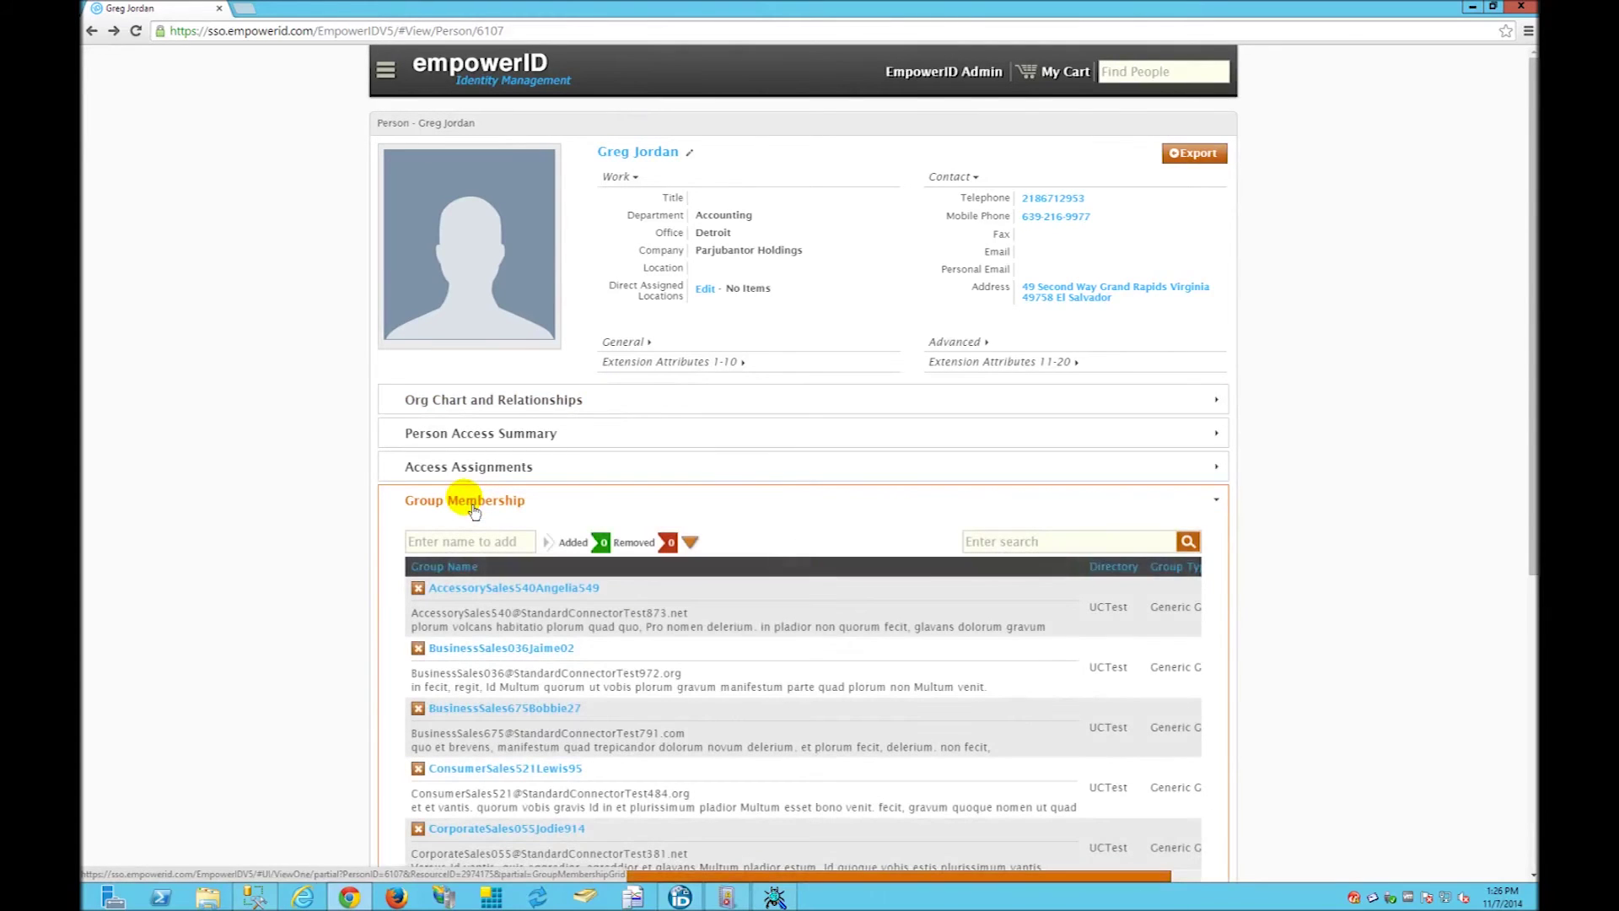
scroll(1290, 662, "down", 3)
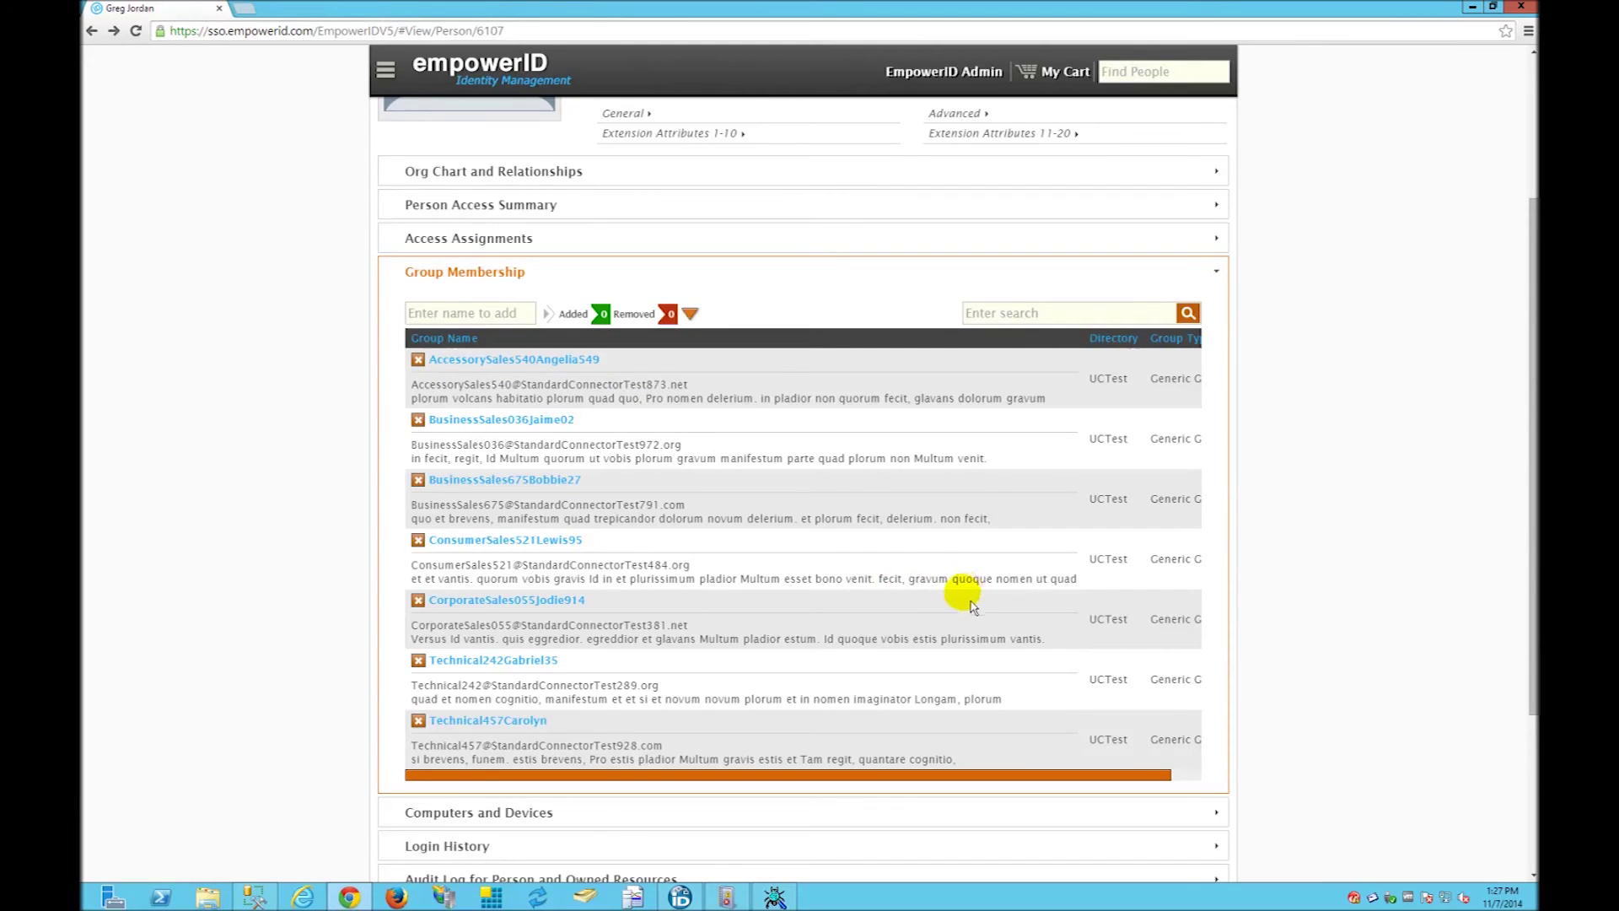
left_click(455, 272)
left_click(1301, 685)
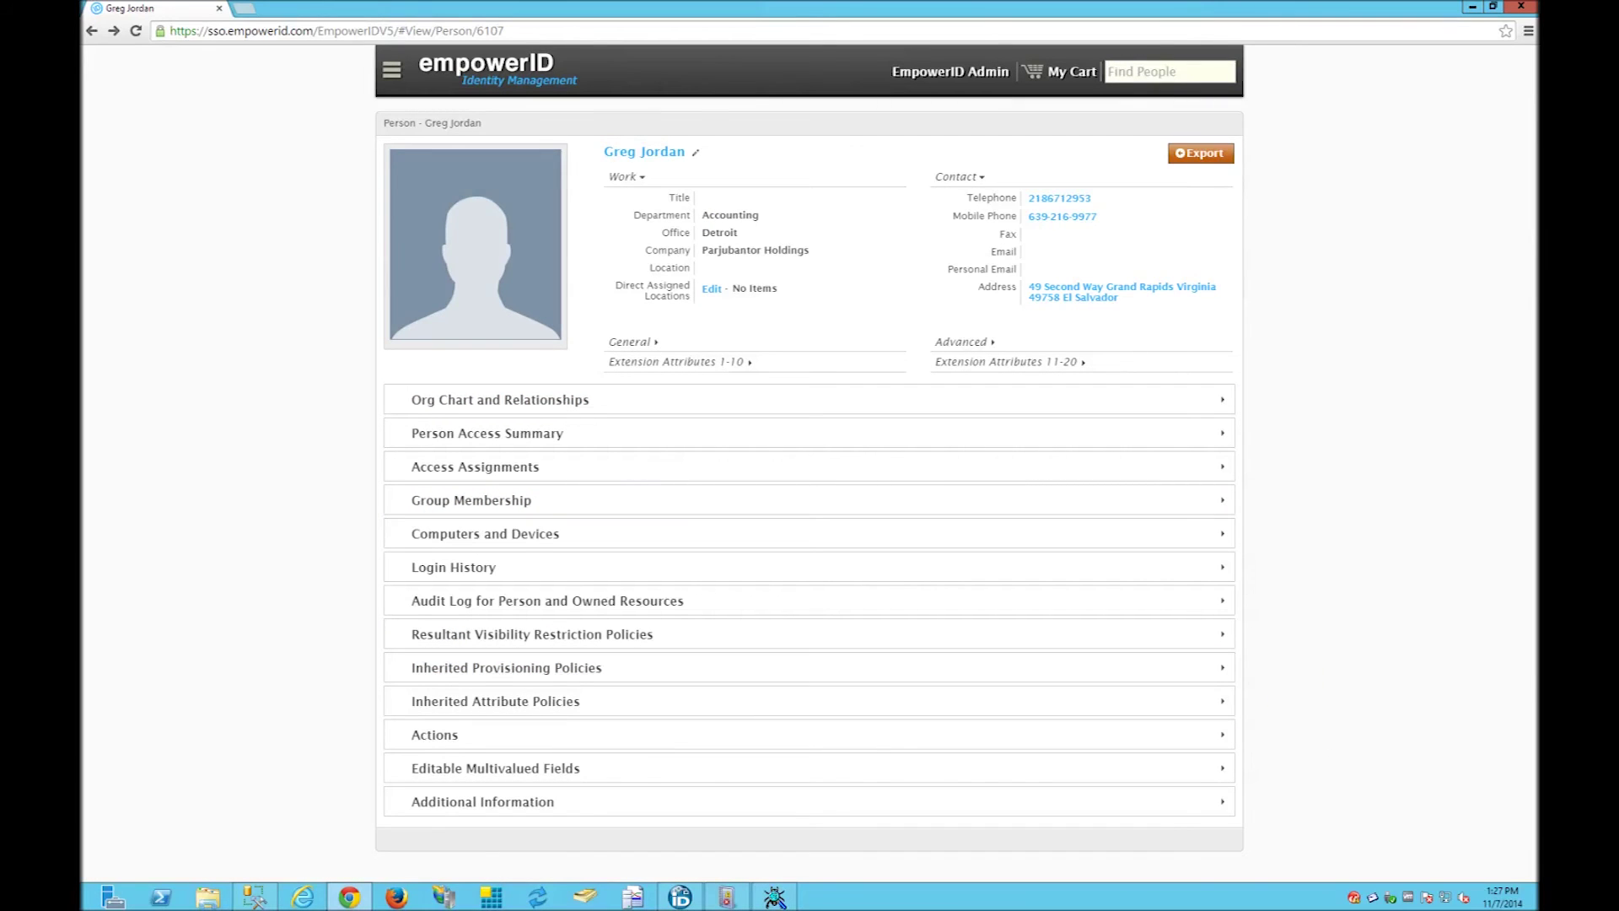
left_click(1317, 739)
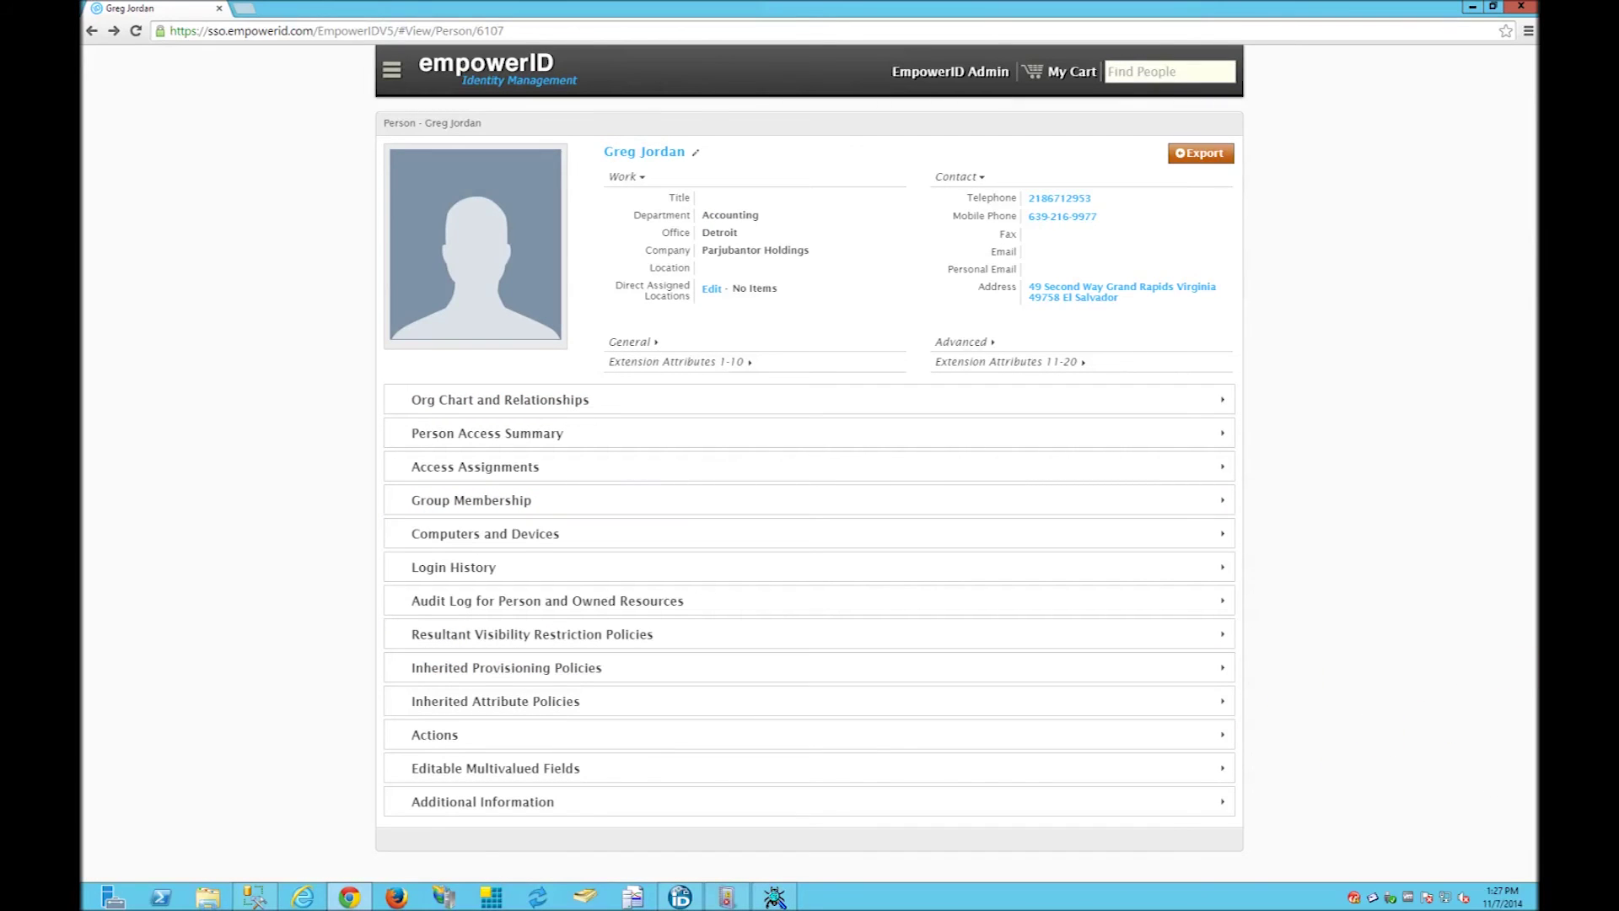